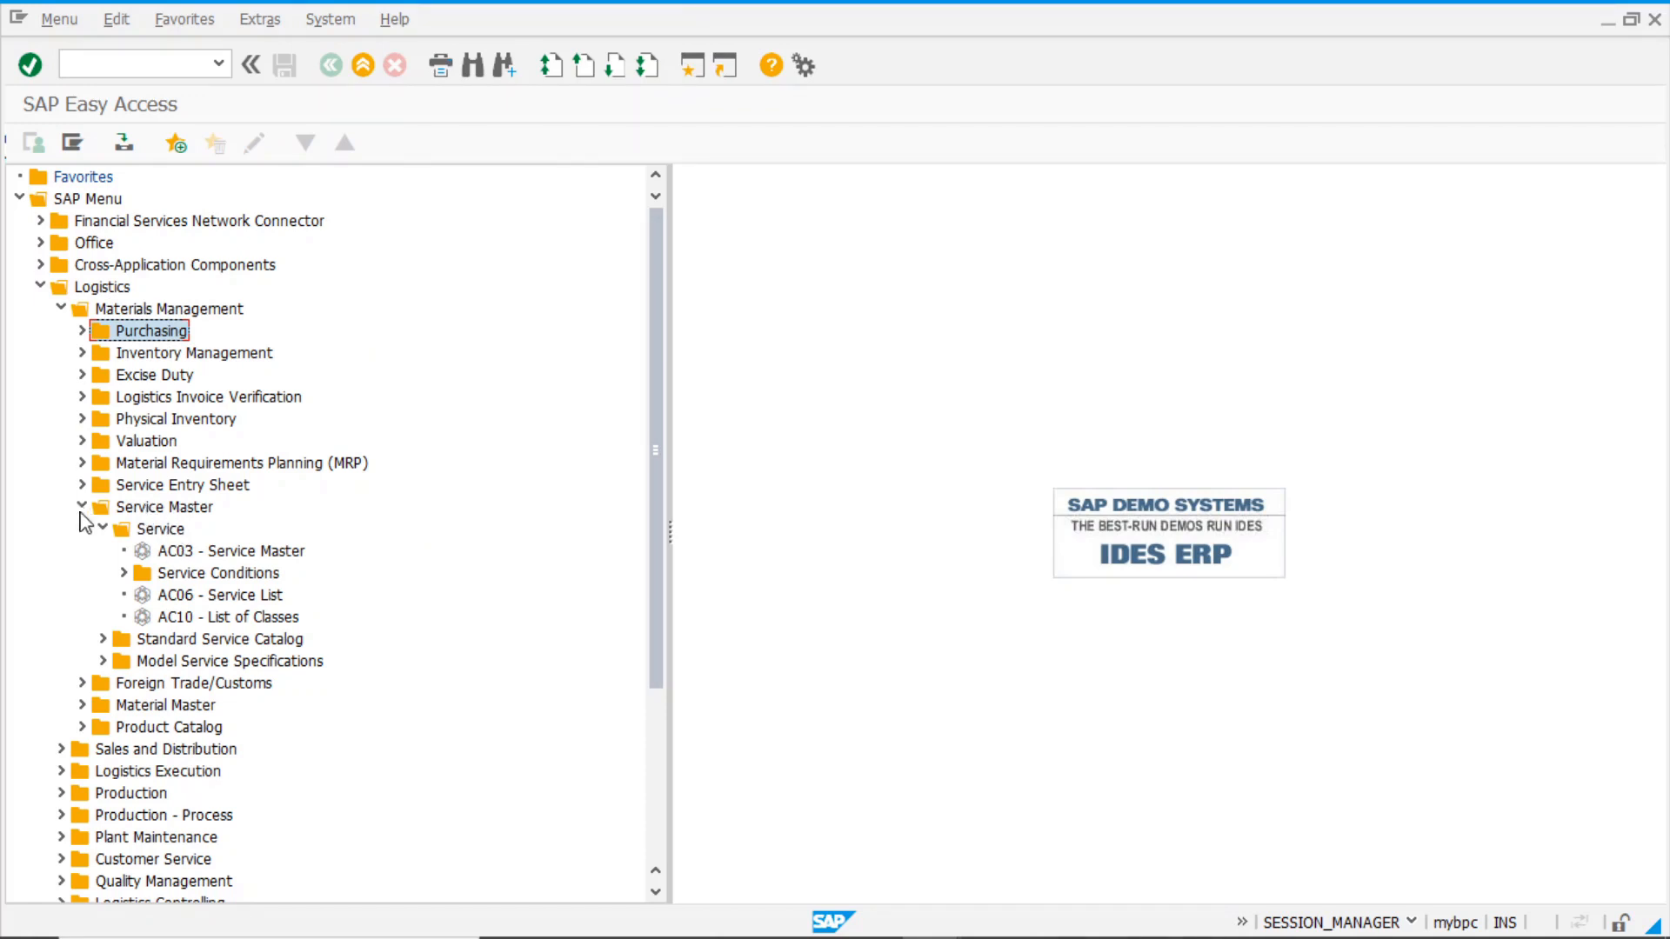
Open the AC03 Service Master transaction and start creating a new service master record
{"action": "left_click", "coordinate": [165, 532]}
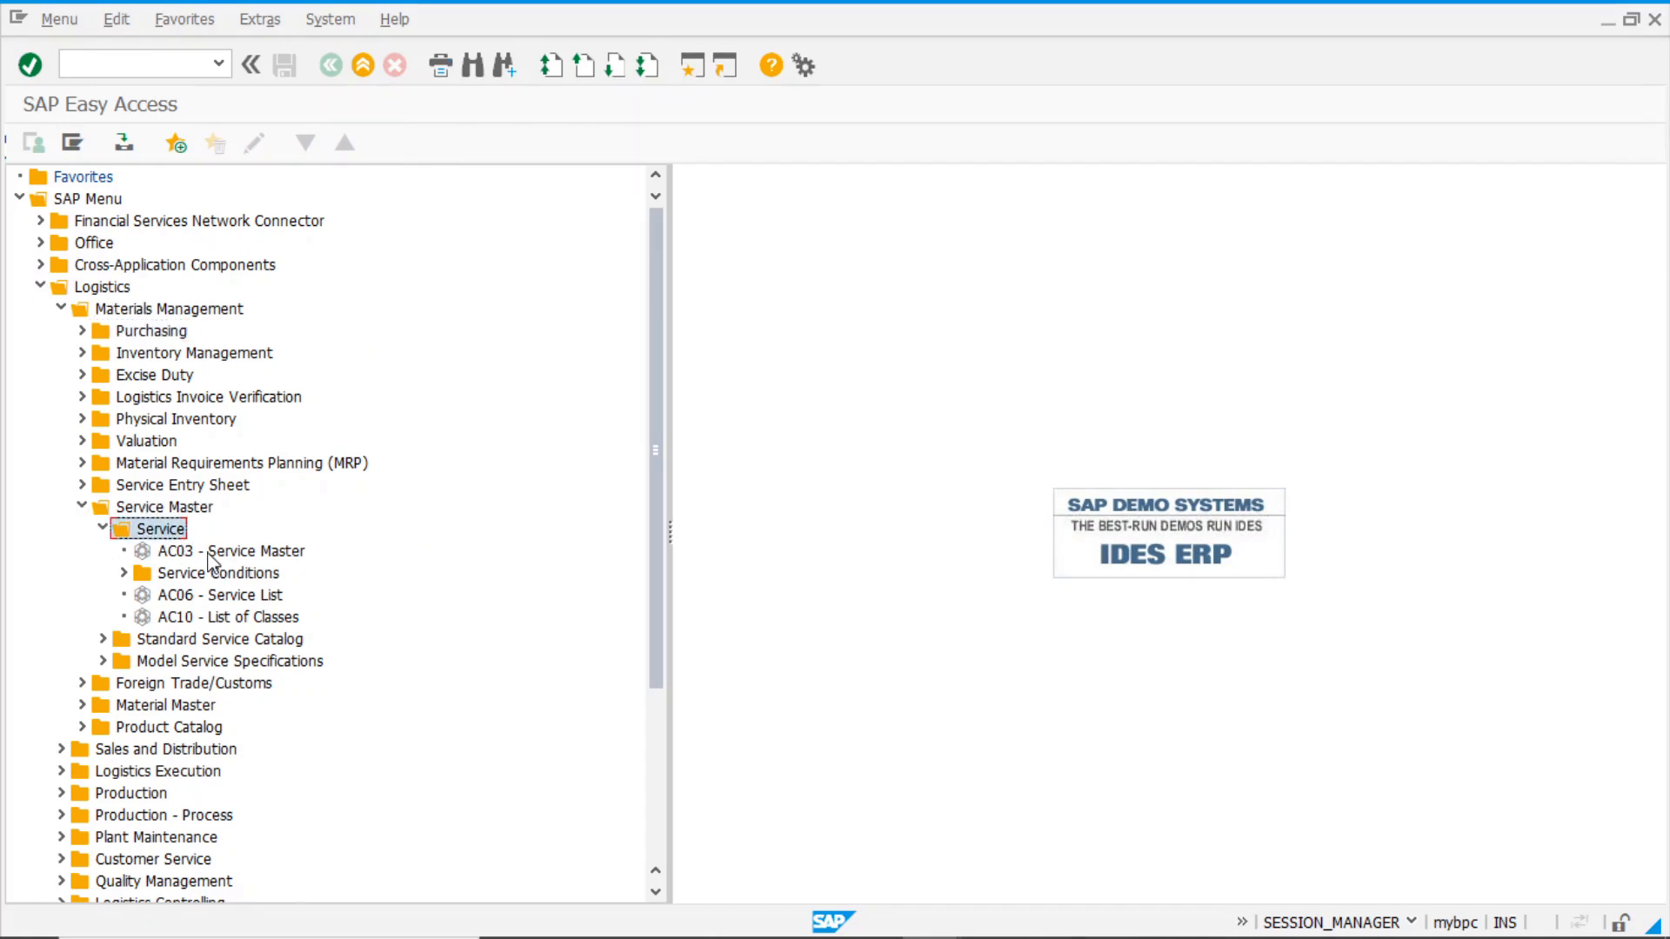
{"action": "left_click", "coordinate": [208, 553]}
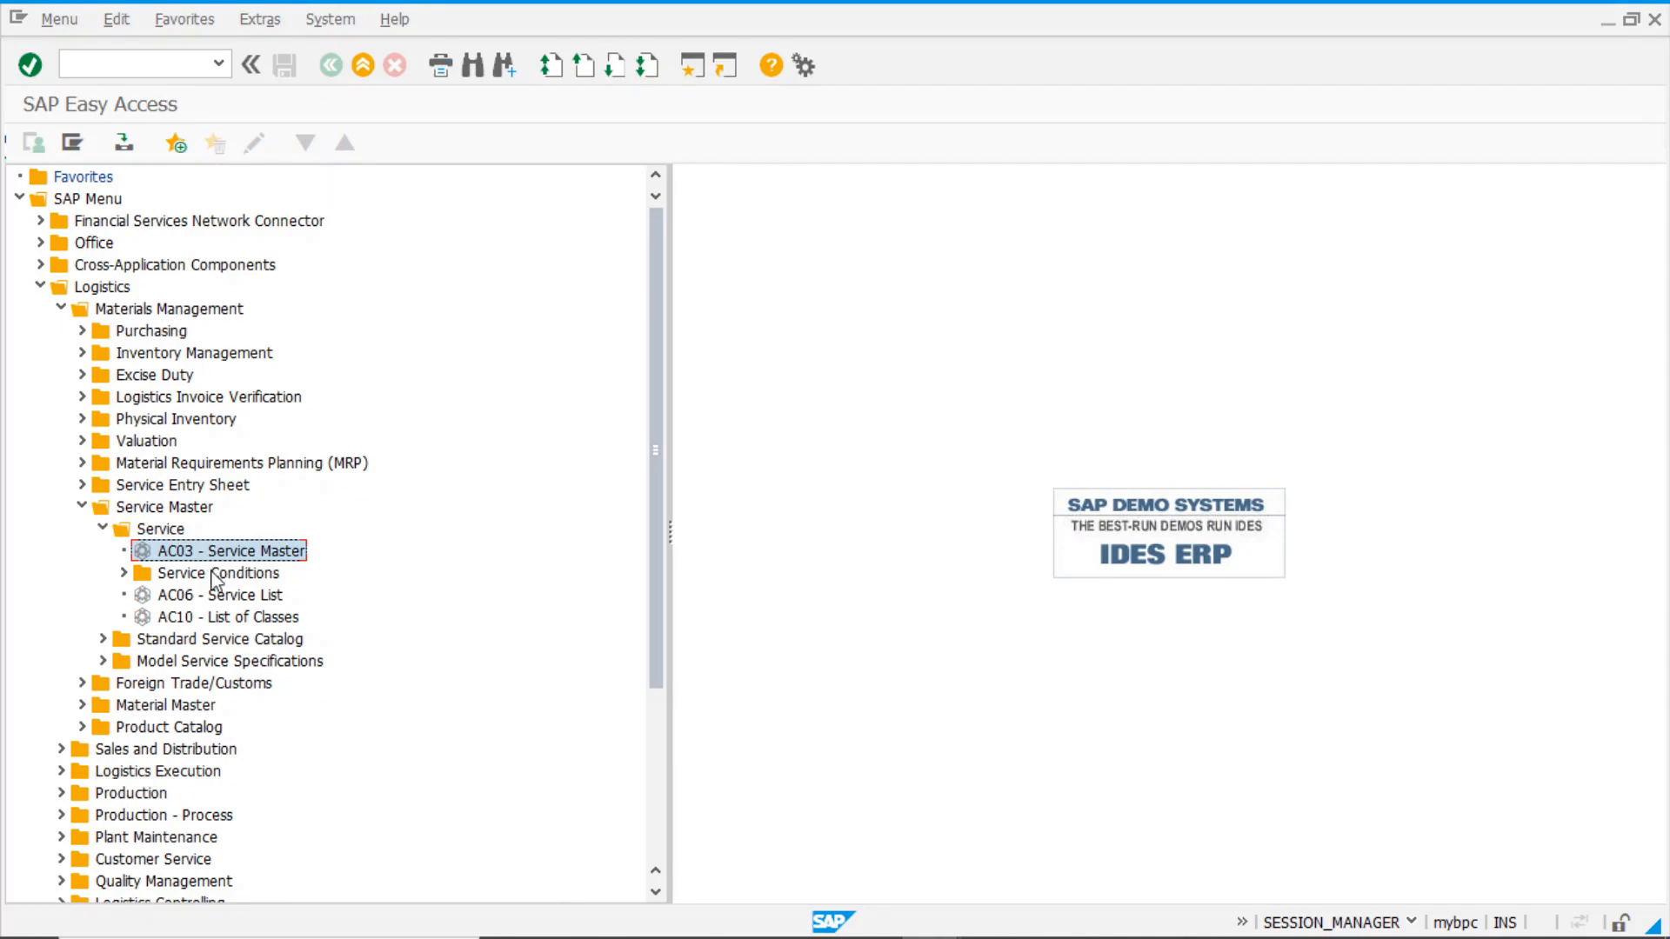
{"action": "double_click", "coordinate": [245, 555]}
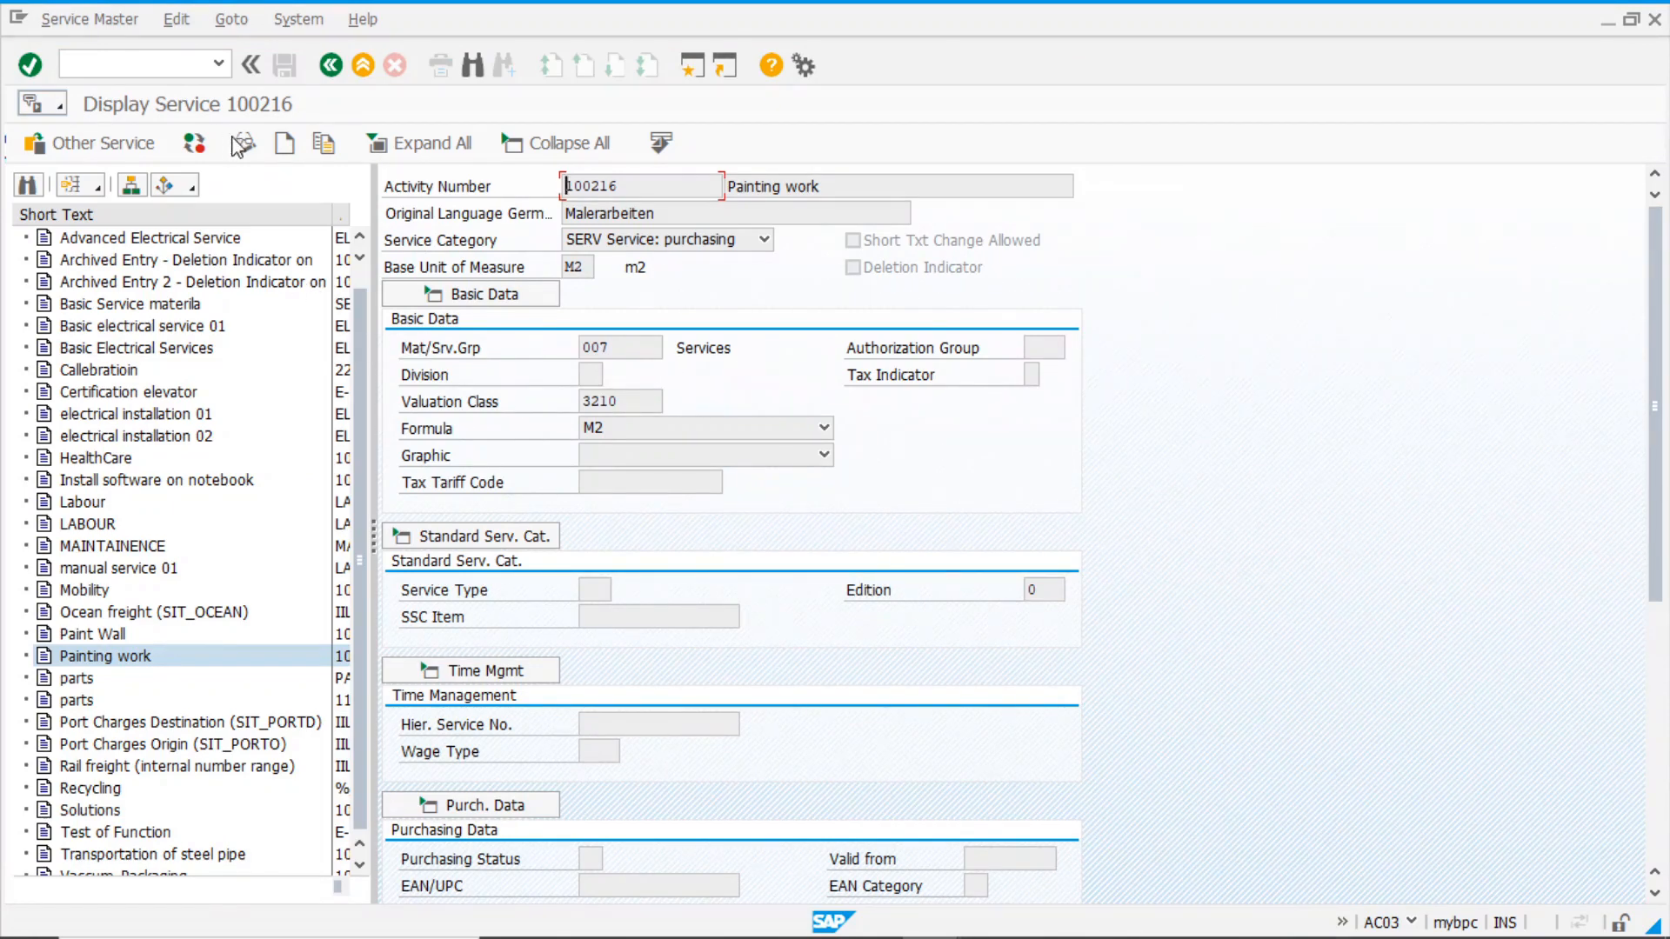
{"action": "left_click", "coordinate": [284, 144]}
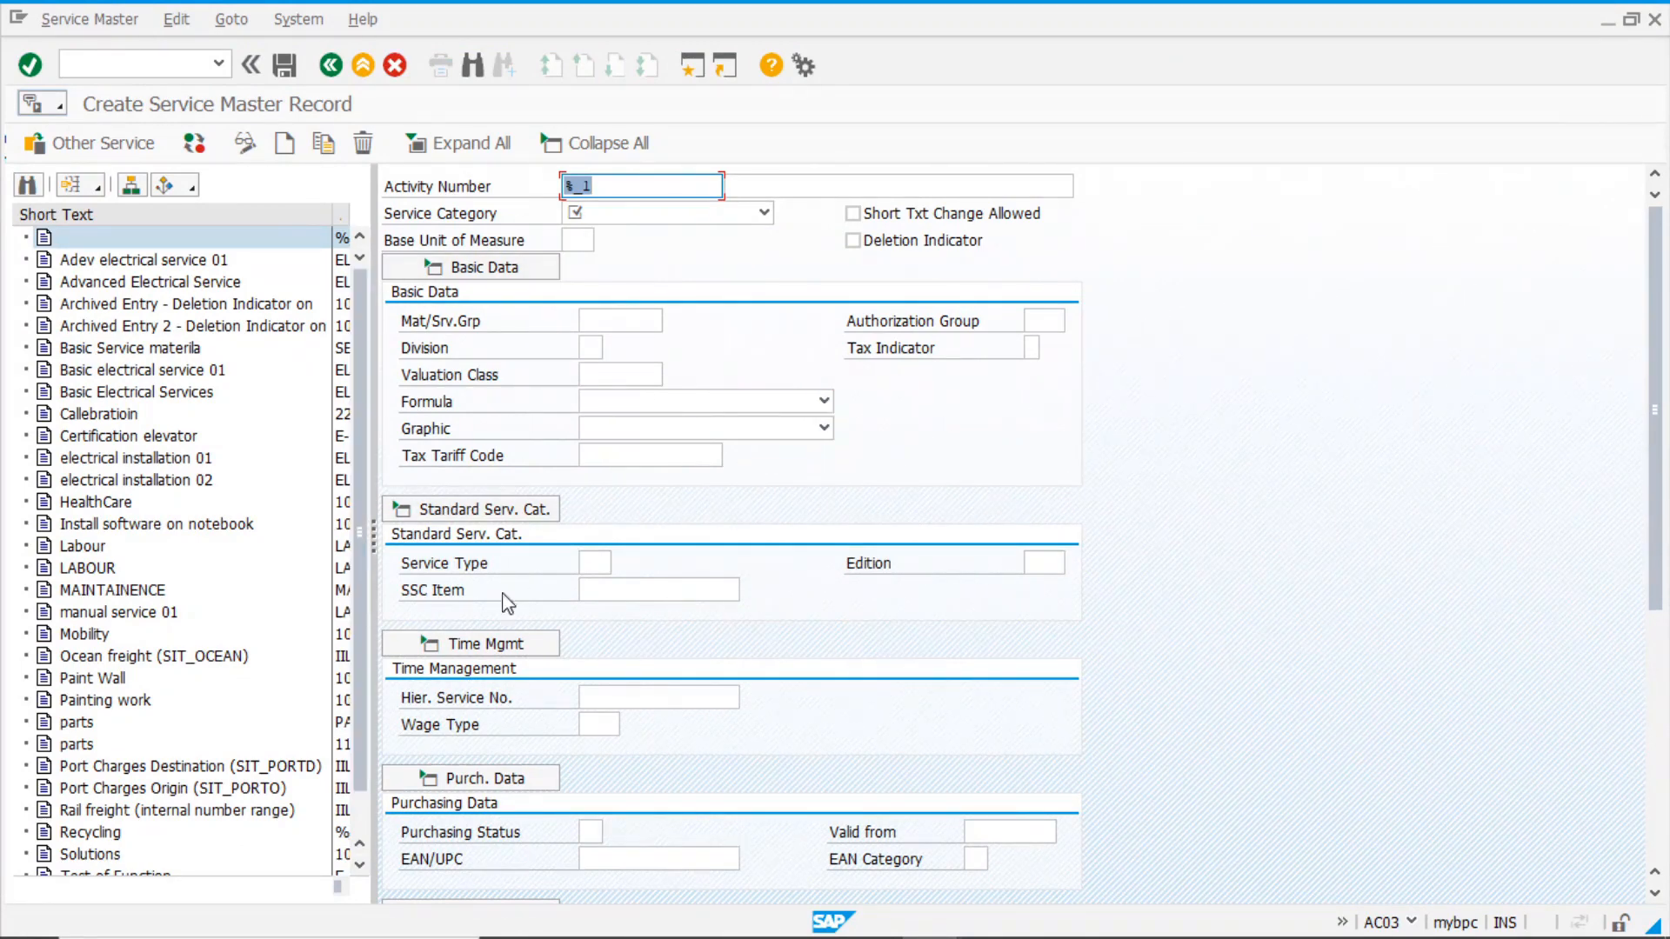
Enter Painting work as the new service's short text and set its service category to SERV Service: purchasing
{"action": "scroll", "coordinate": [764, 648], "scroll_direction": "down", "scroll_amount": 3}
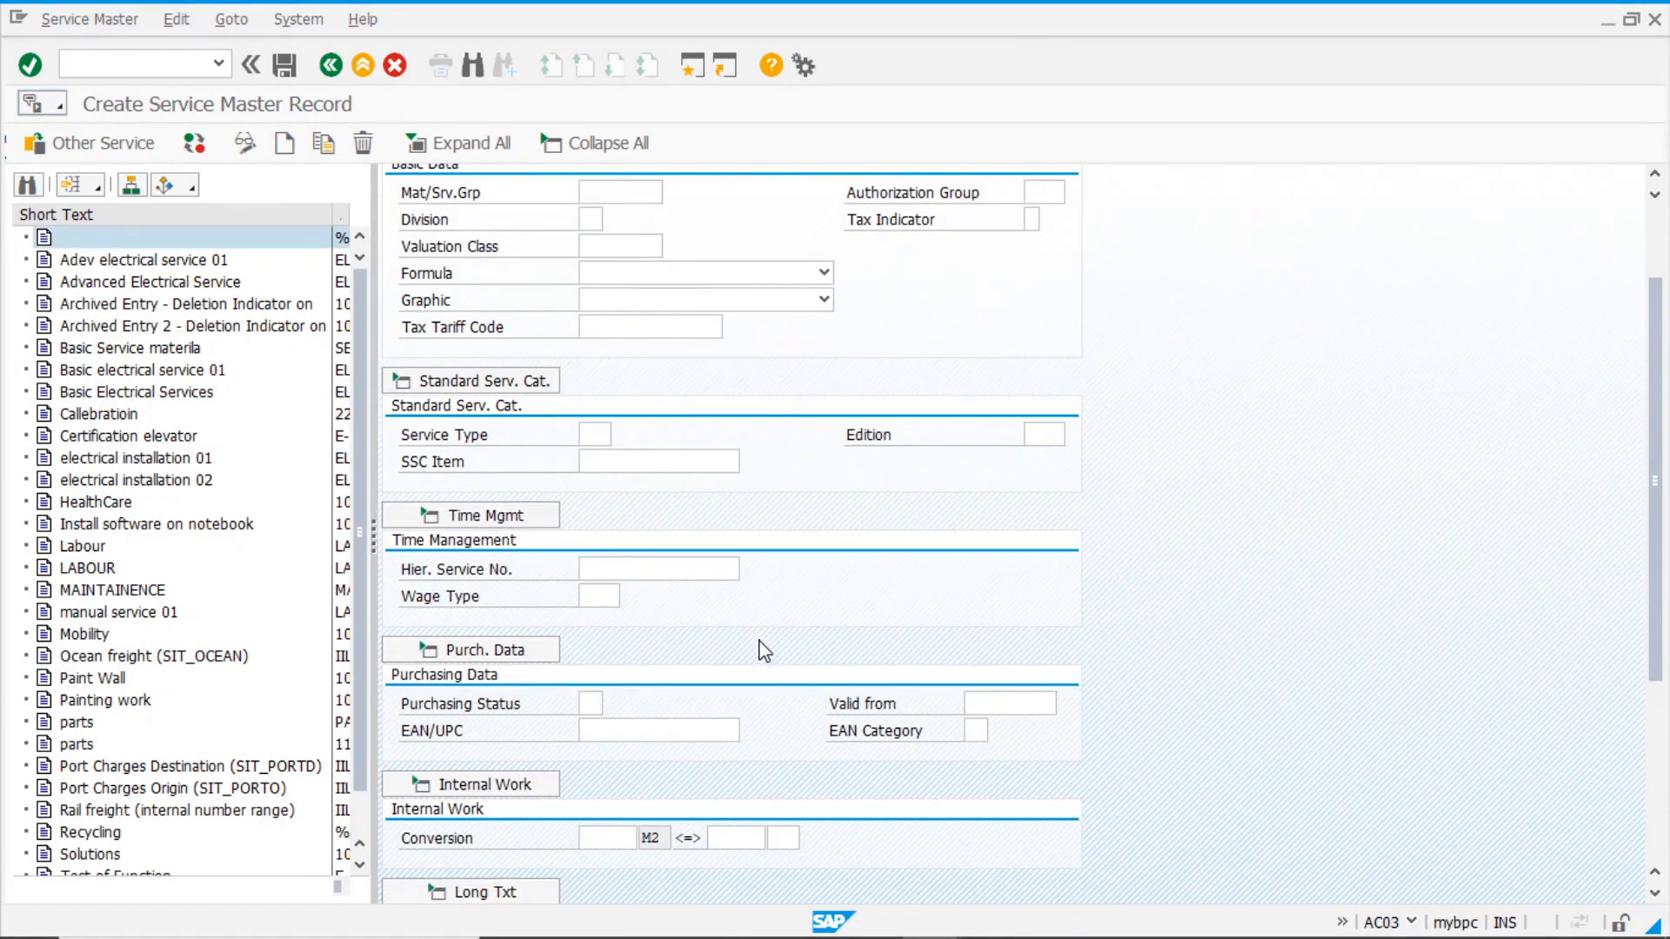
{"action": "scroll", "coordinate": [765, 651], "scroll_direction": "down", "scroll_amount": 3}
{"action": "scroll", "coordinate": [763, 652], "scroll_direction": "up", "scroll_amount": 5}
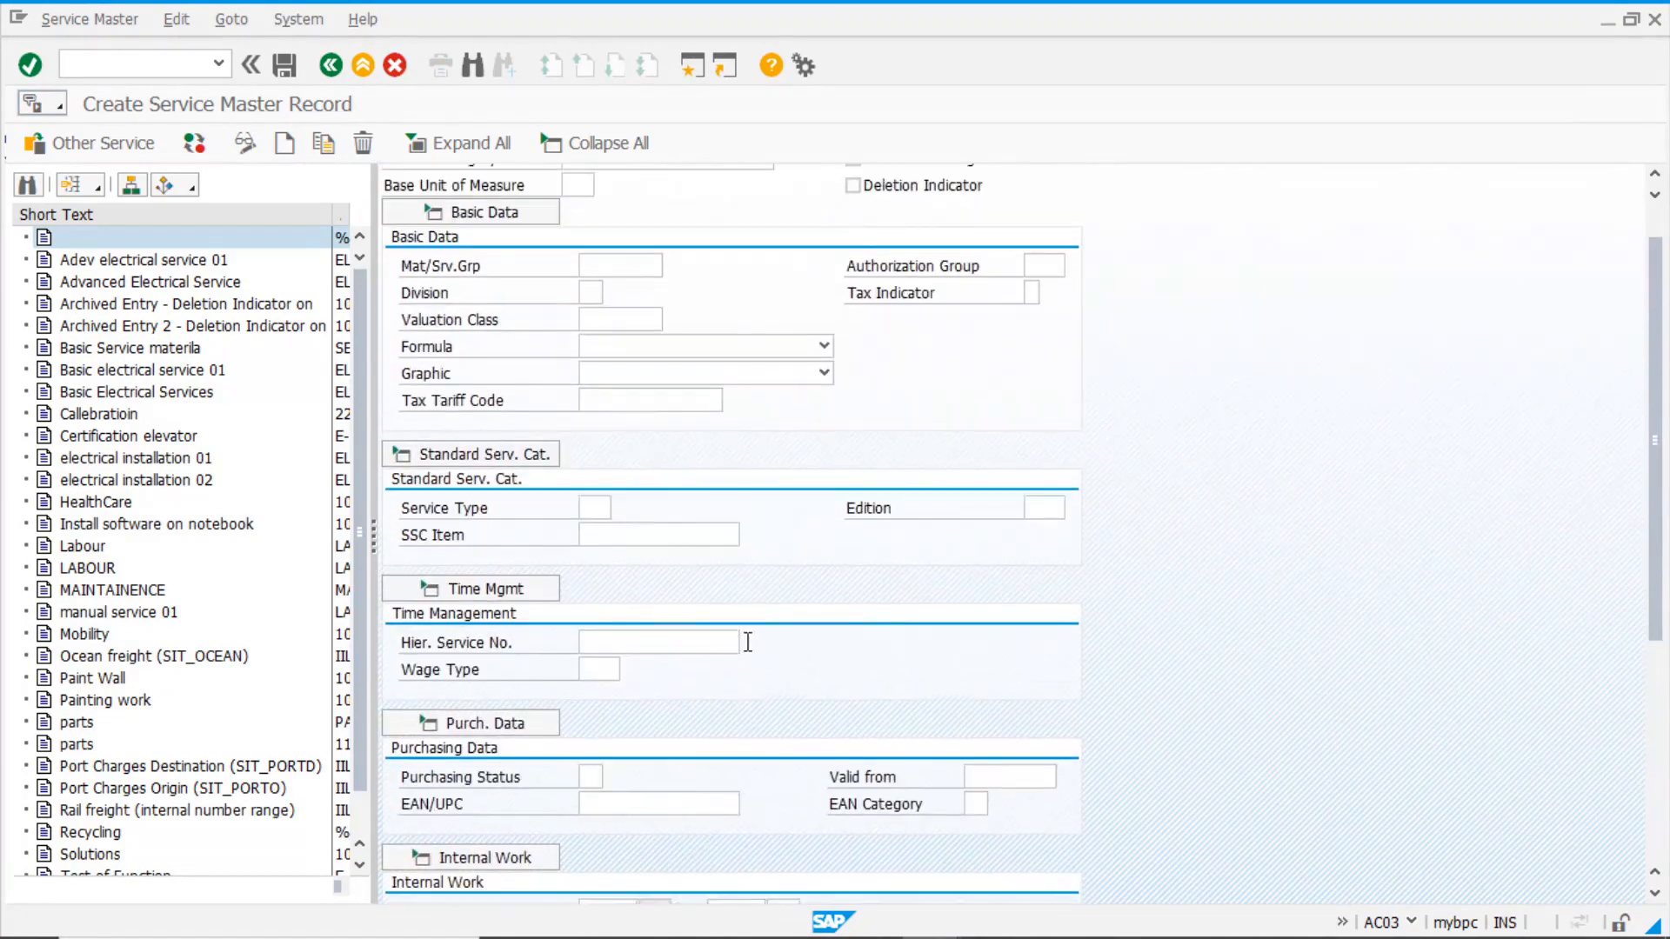
{"action": "scroll", "coordinate": [747, 643], "scroll_direction": "up", "scroll_amount": 1}
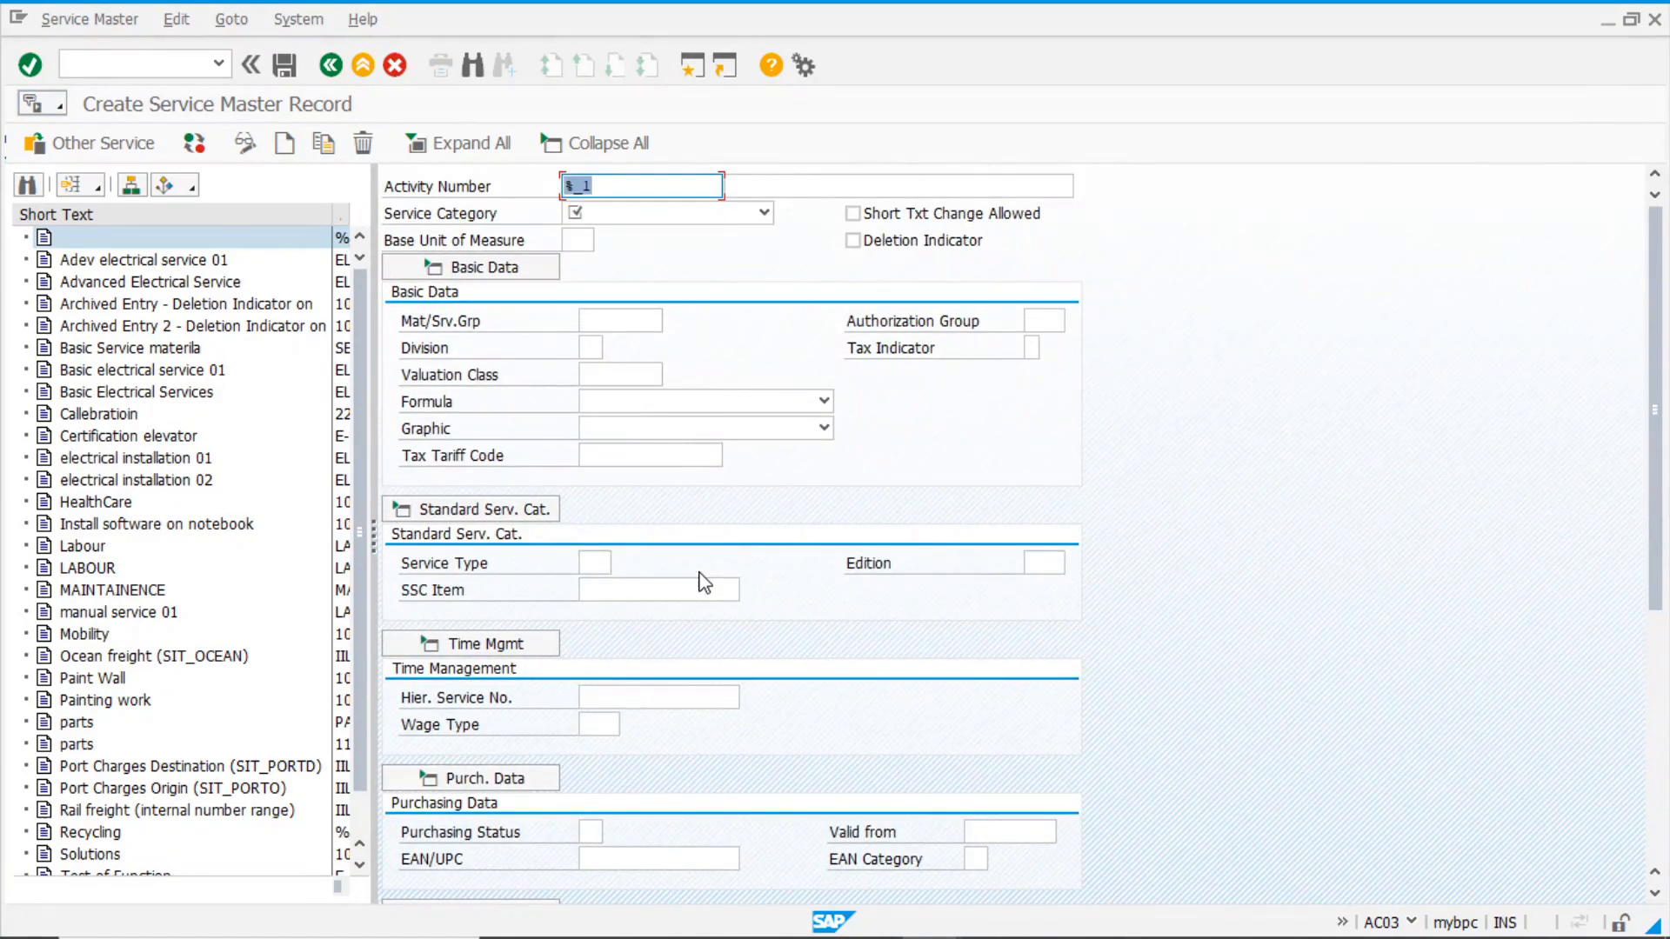
{"action": "left_click", "coordinate": [781, 186]}
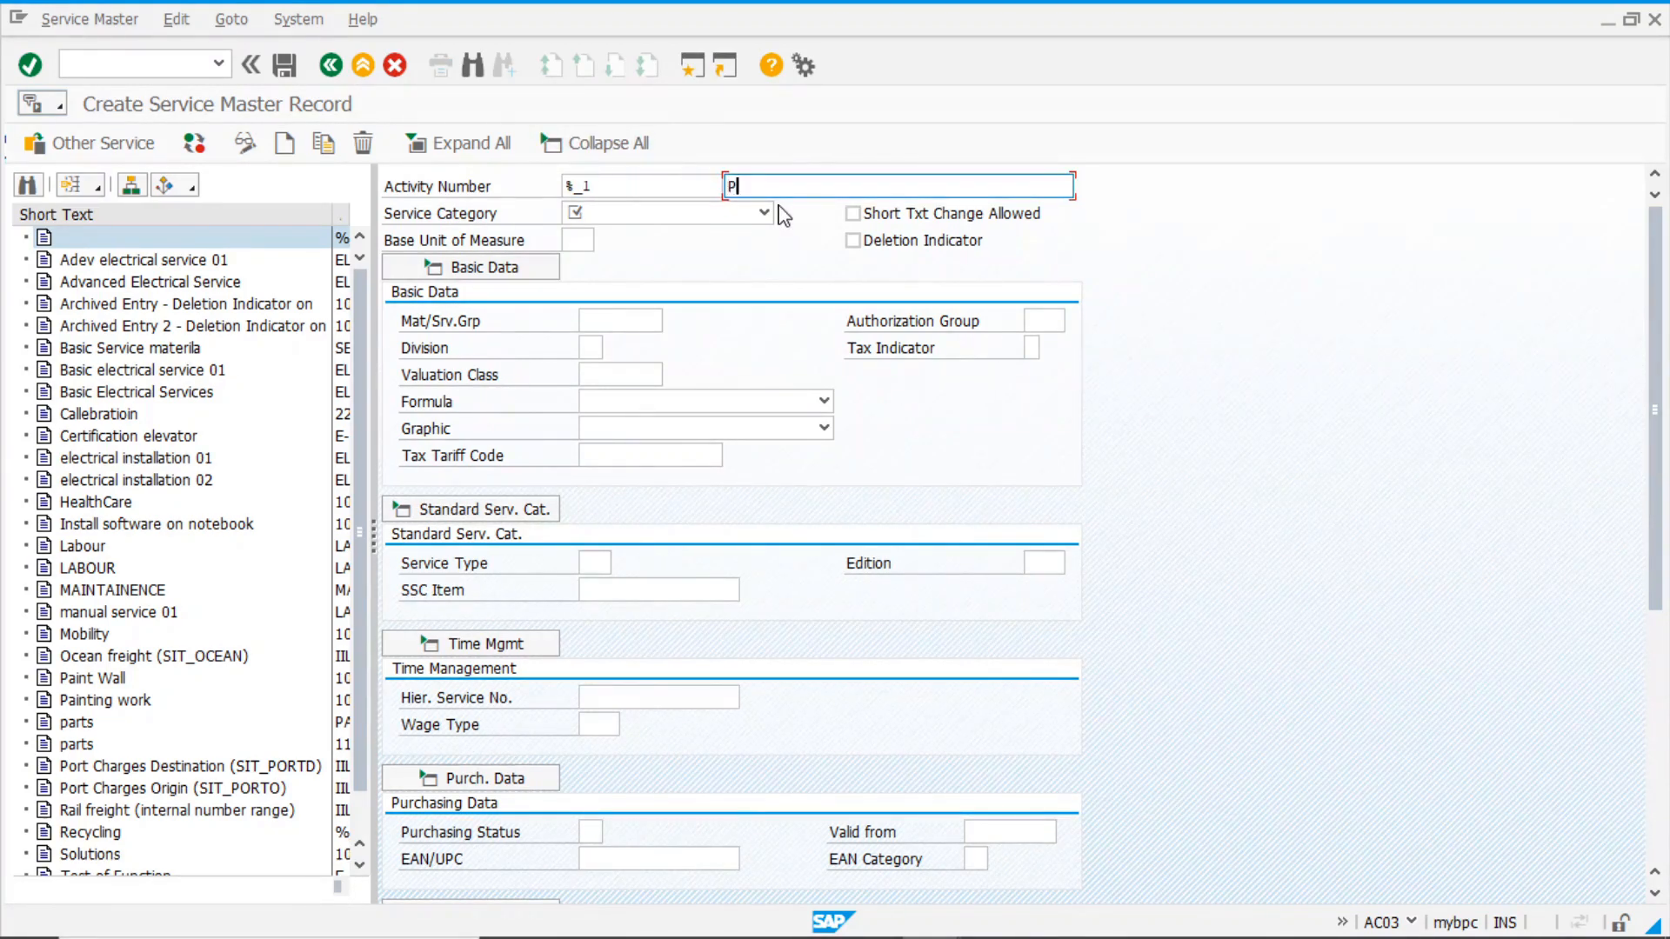
{"action": "type", "text": "Painting work"}
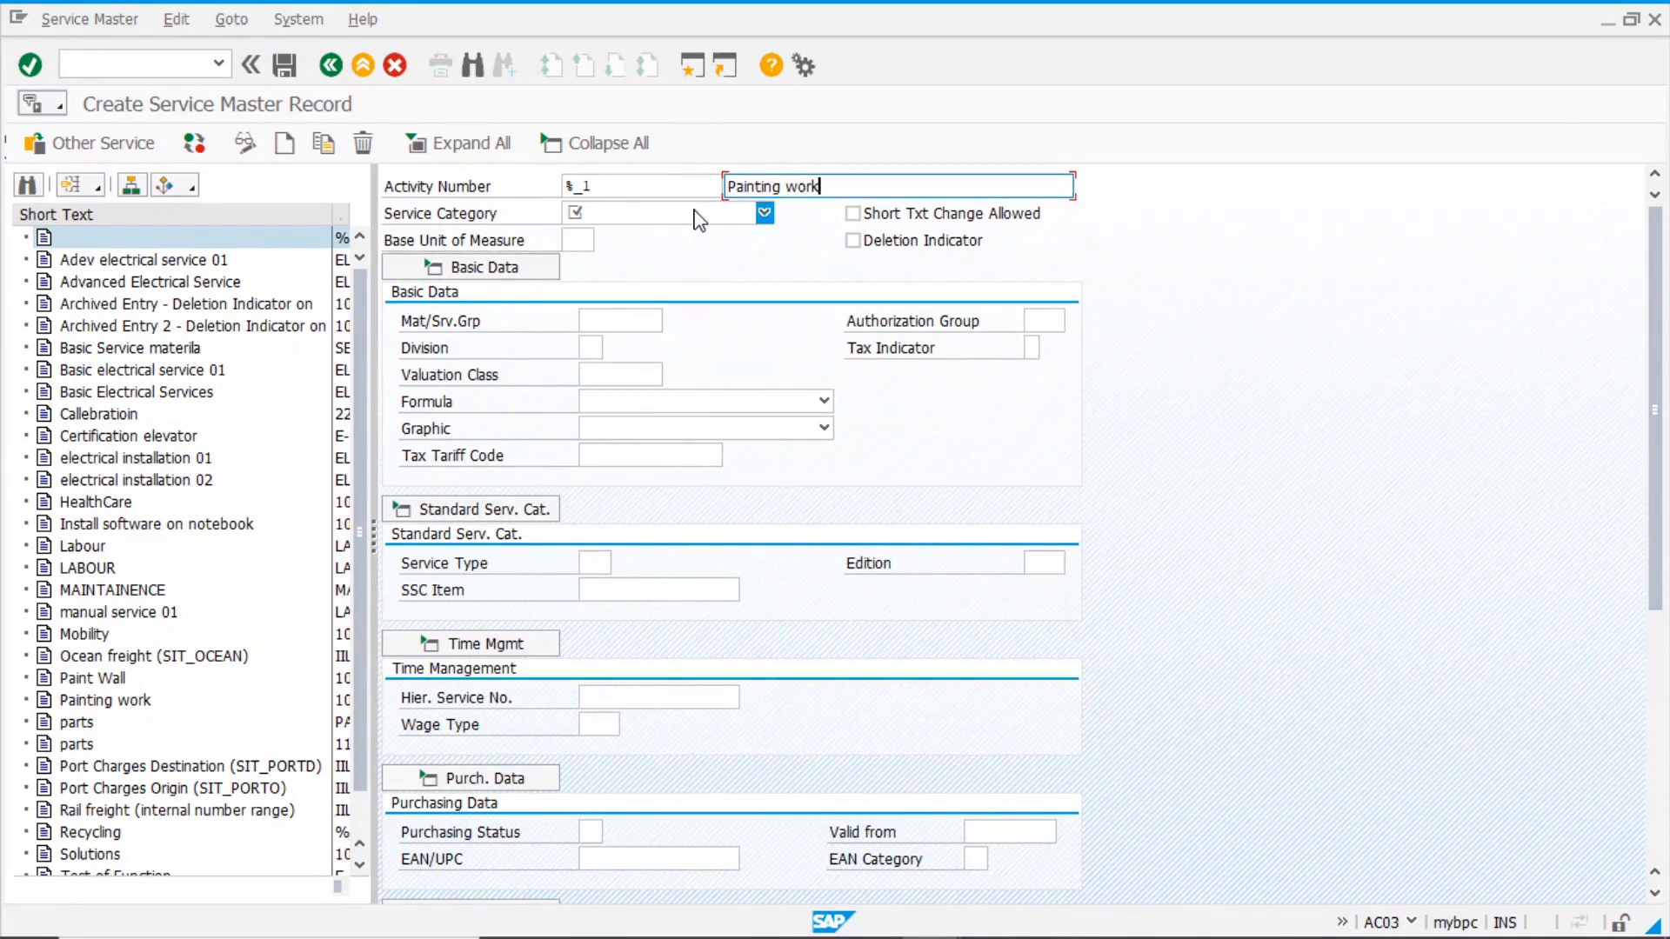
{"action": "left_click", "coordinate": [673, 213]}
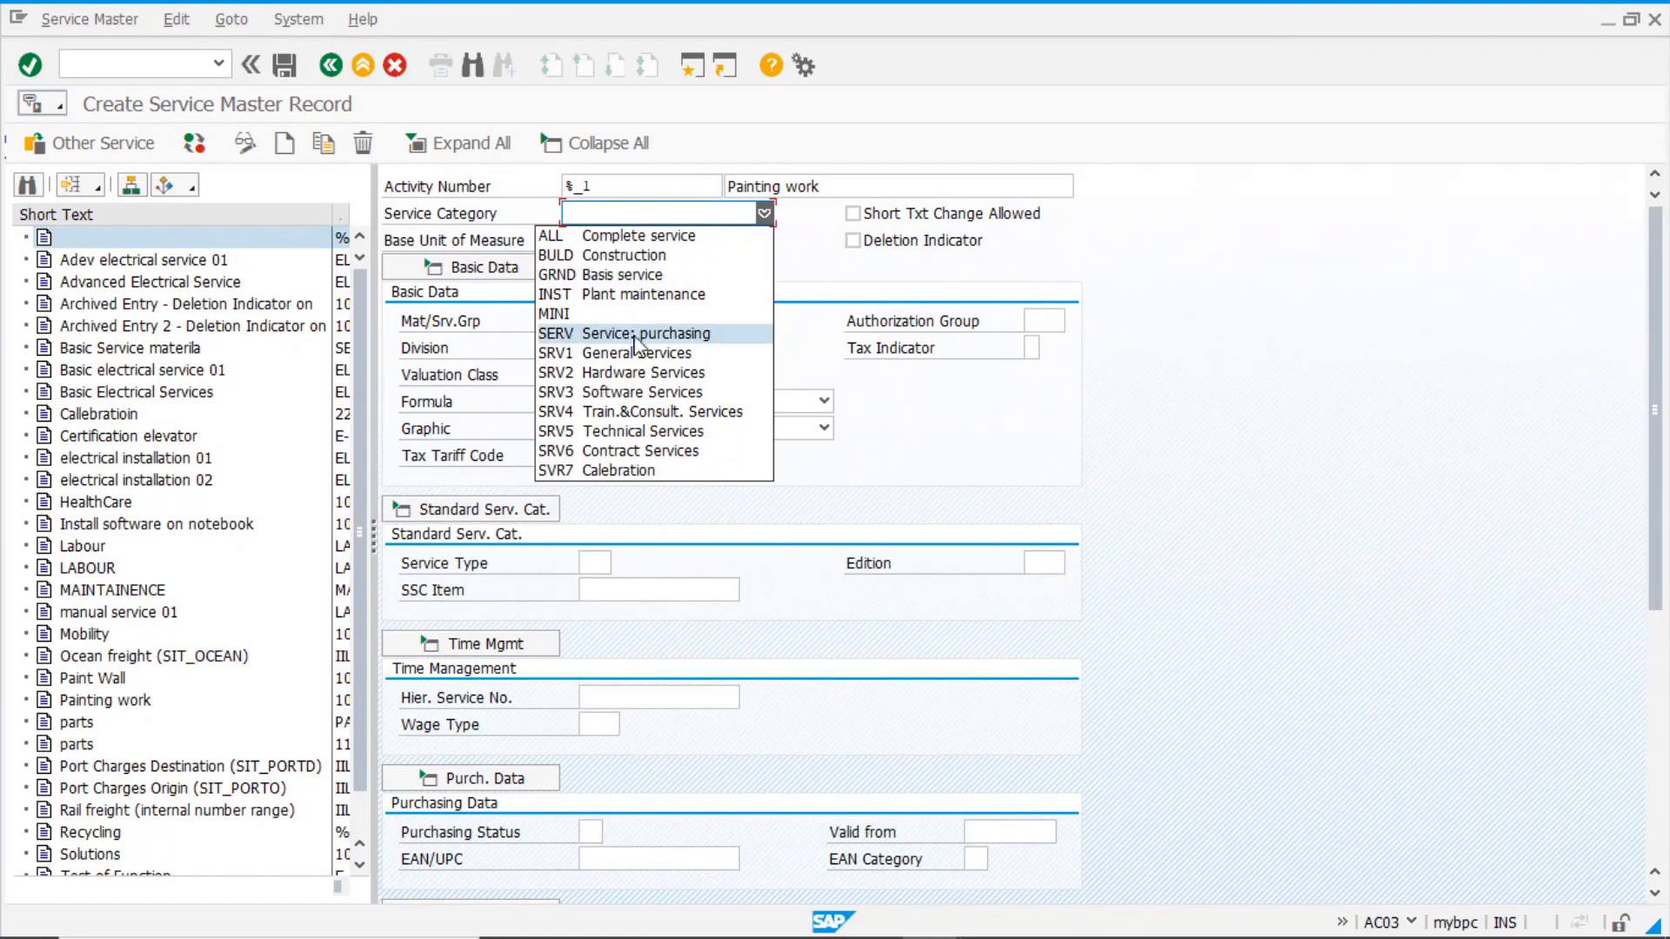
{"action": "left_click", "coordinate": [717, 339]}
{"action": "key", "text": "Return"}
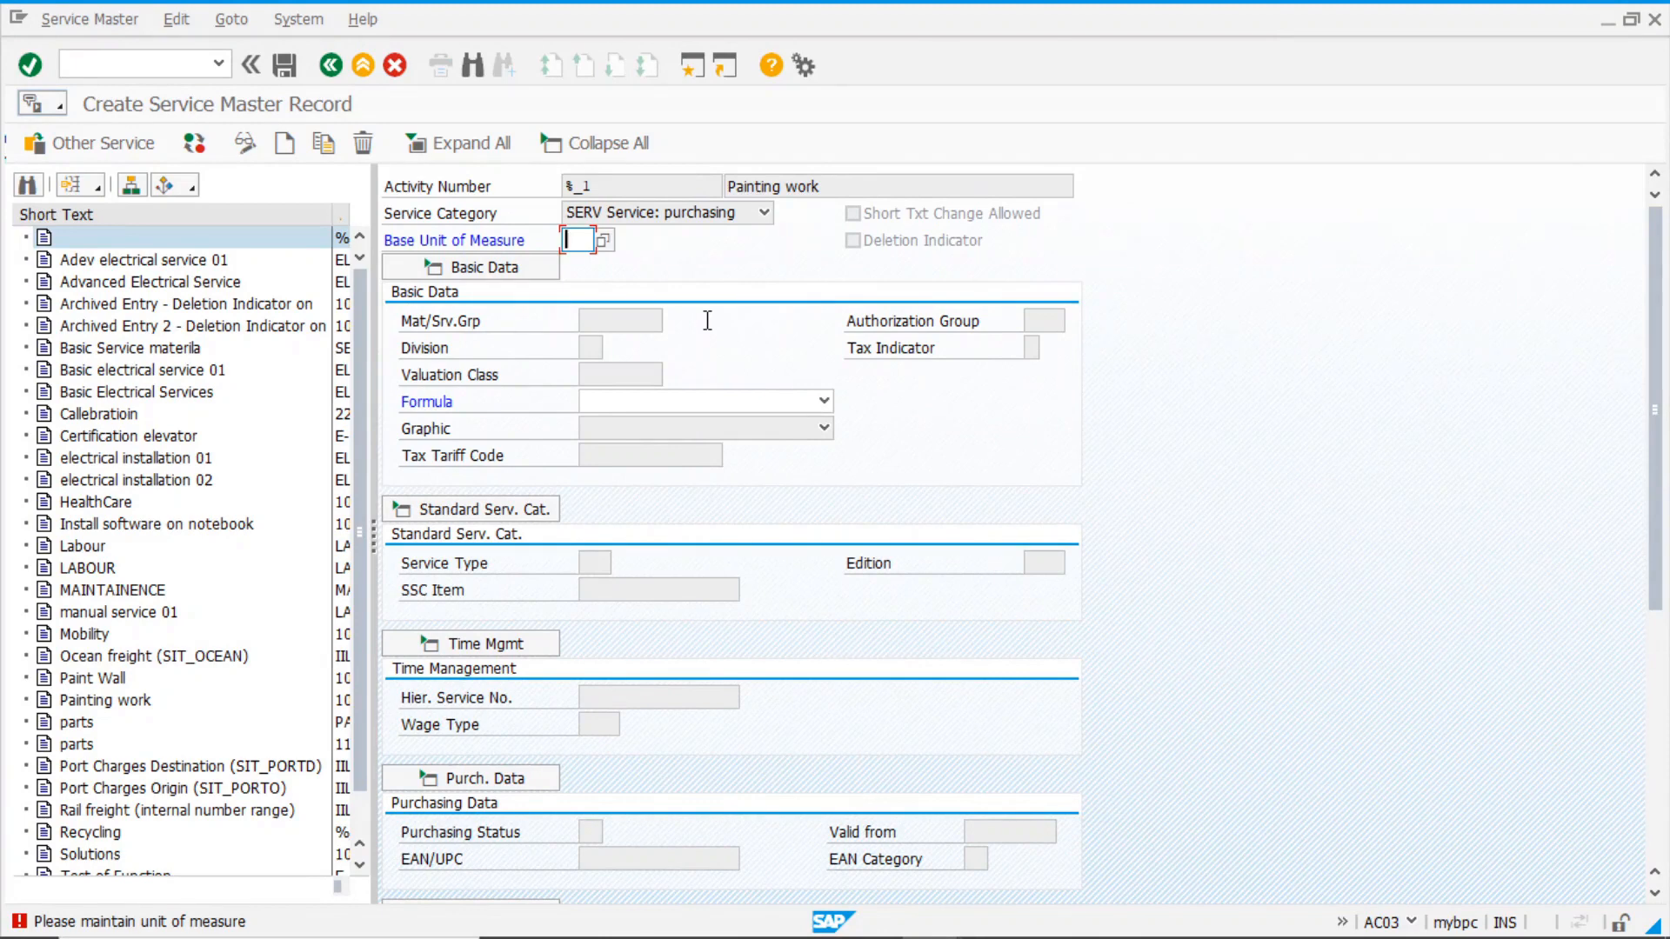
Set the service's base unit of measure to M2 and allow changes to its short text
{"action": "type", "text": "m2"}
{"action": "key", "text": "Return"}
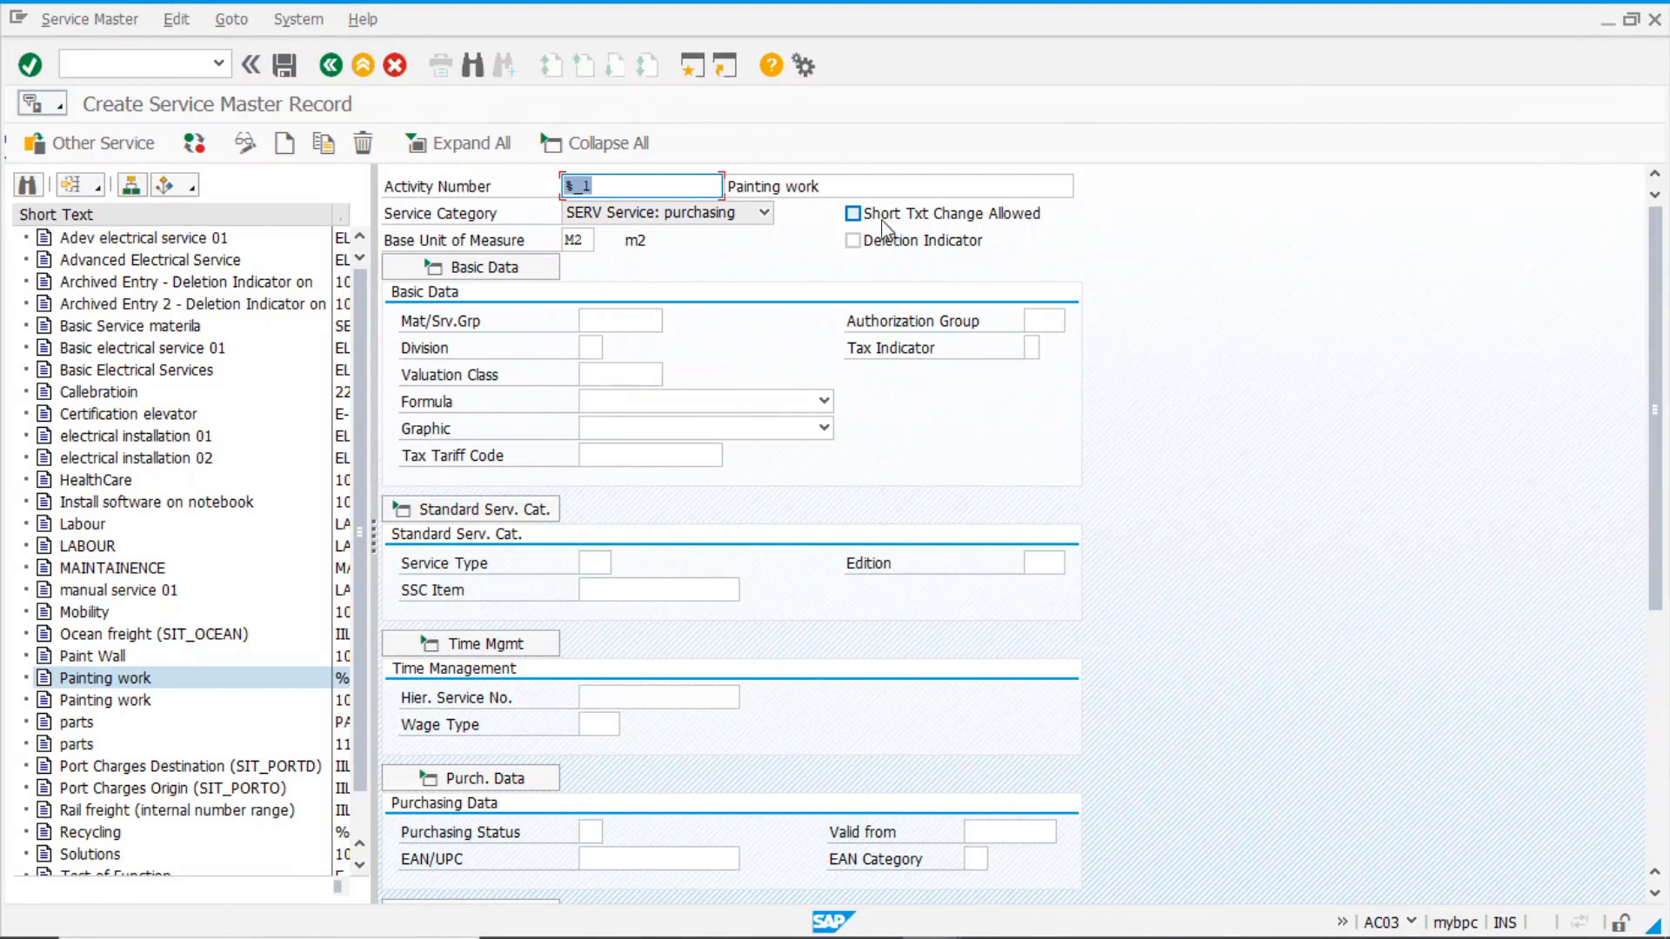
{"action": "left_click", "coordinate": [853, 214]}
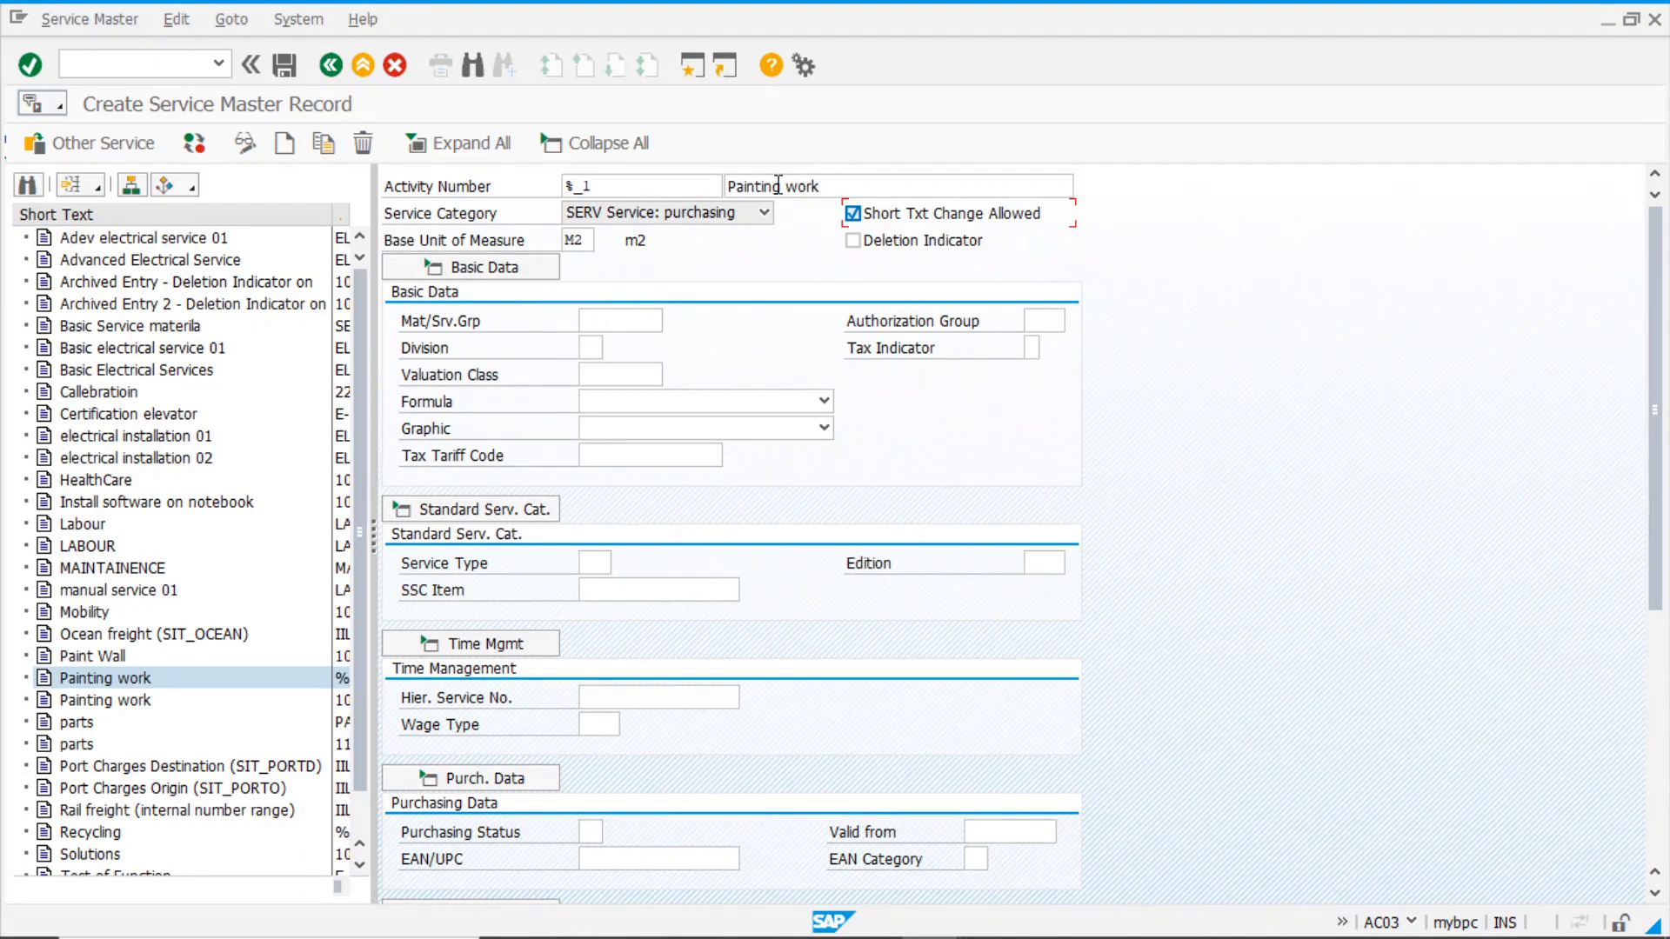
Choose material/service group 007 Services in the record's basic data
{"action": "left_click", "coordinate": [617, 329]}
{"action": "left_click", "coordinate": [671, 321]}
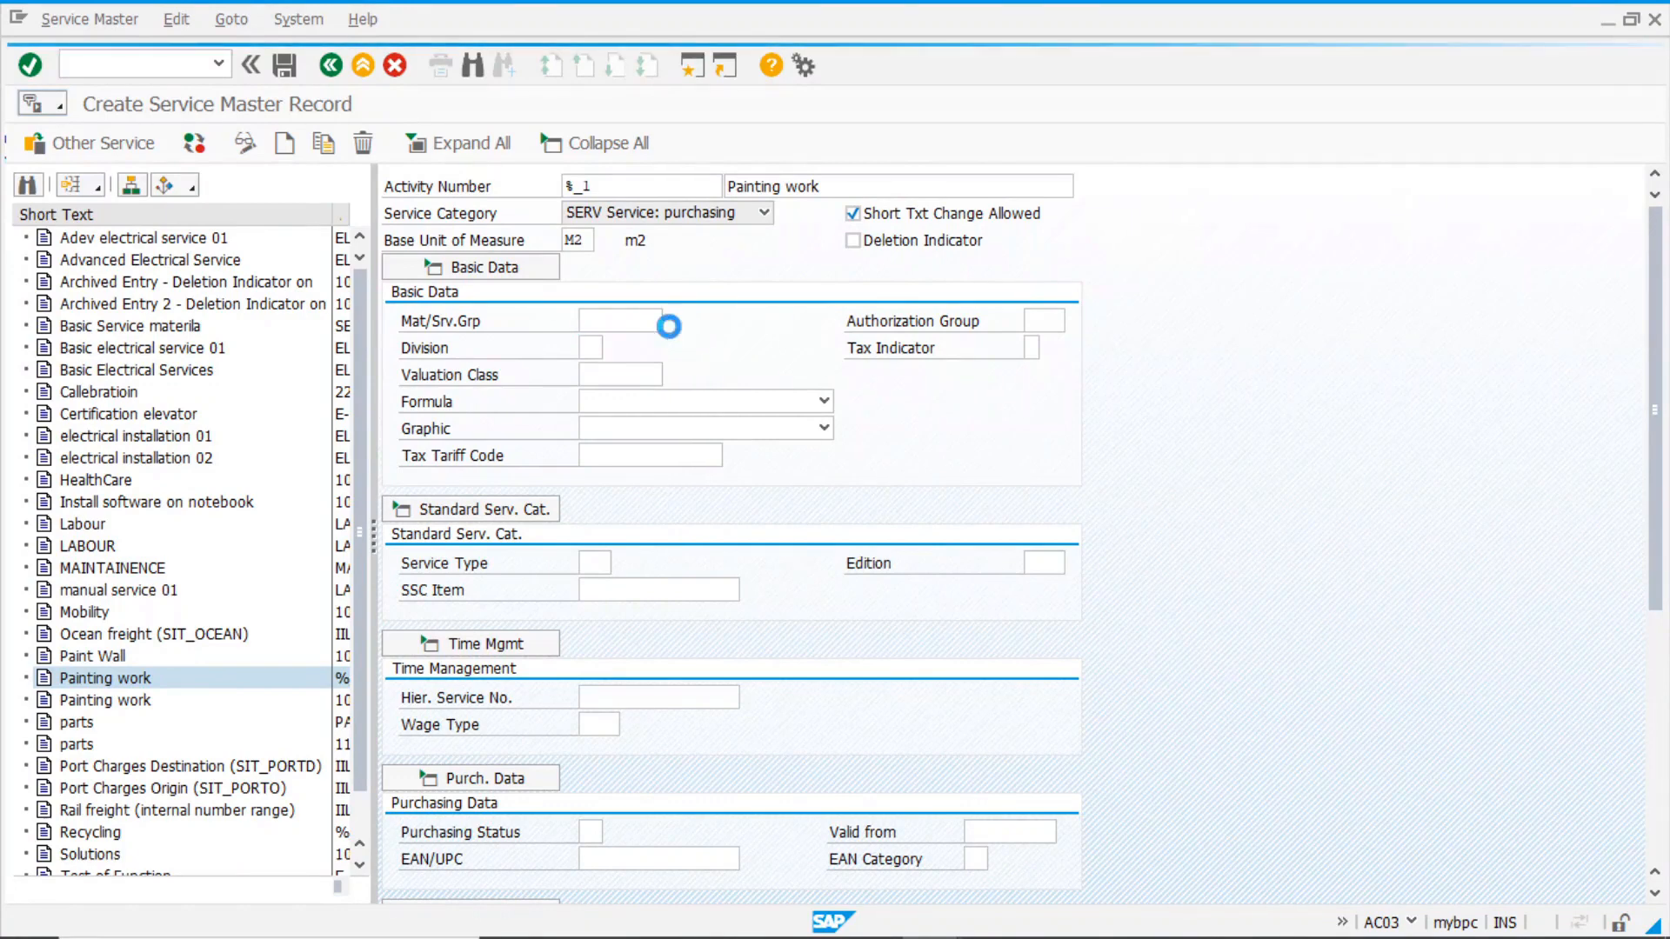
{"action": "scroll", "coordinate": [745, 488], "scroll_direction": "down", "scroll_amount": 10}
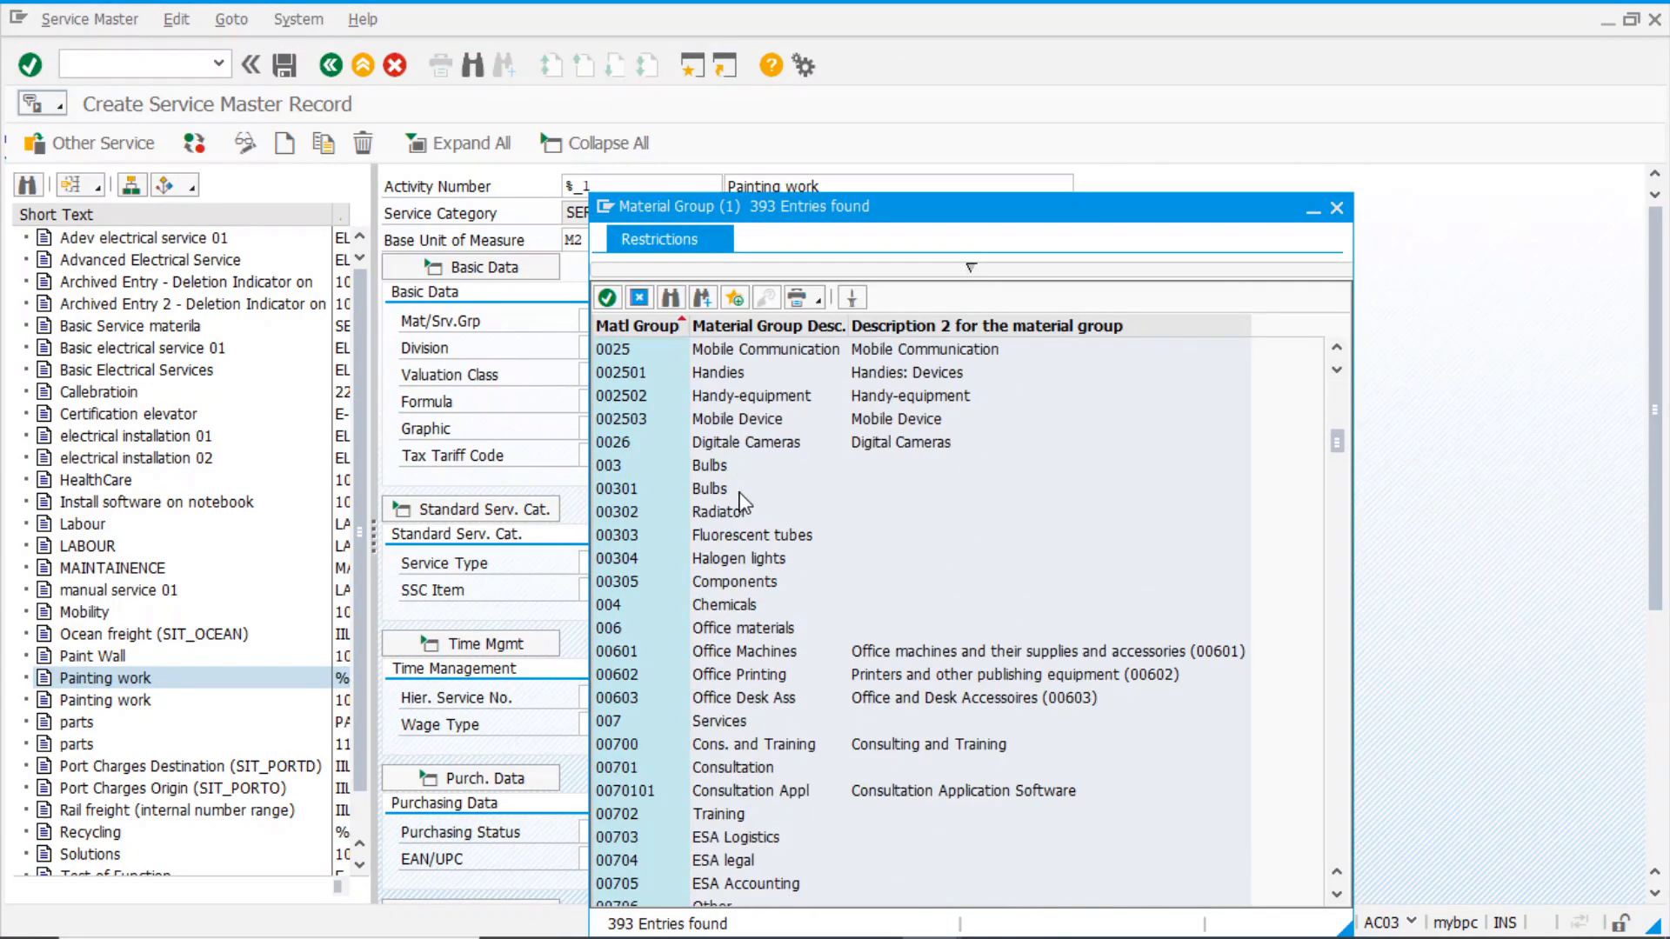
{"action": "left_click", "coordinate": [613, 720]}
{"action": "double_click", "coordinate": [613, 720]}
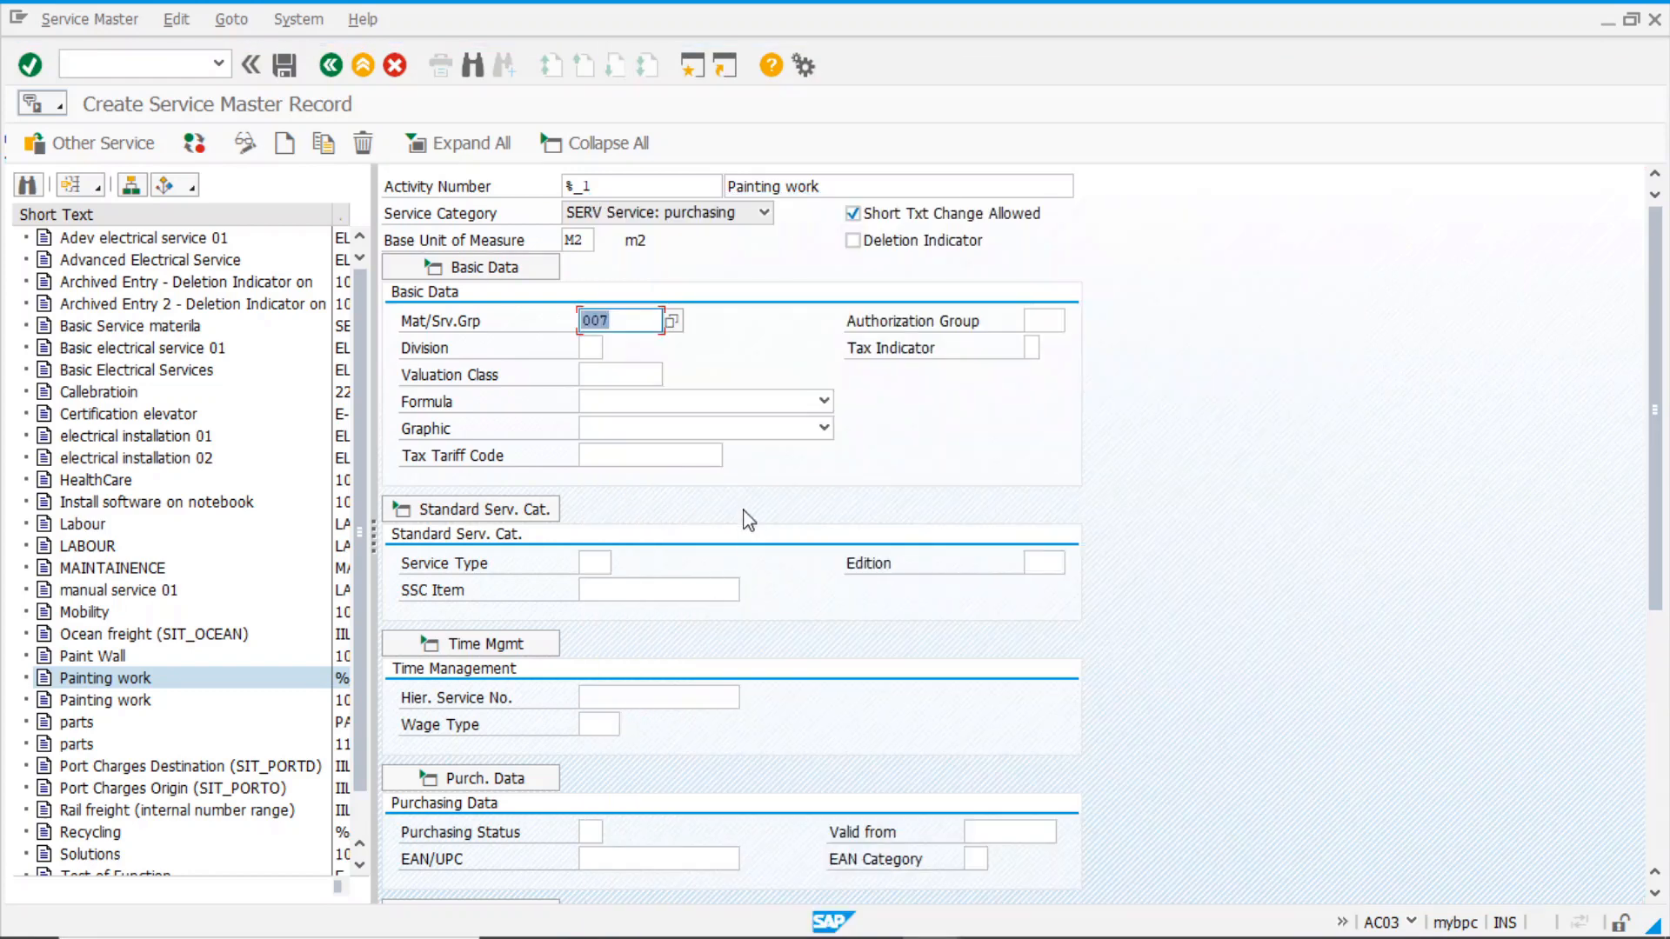
Choose valuation class 3200 Services in the record's basic data
{"action": "left_click", "coordinate": [618, 373]}
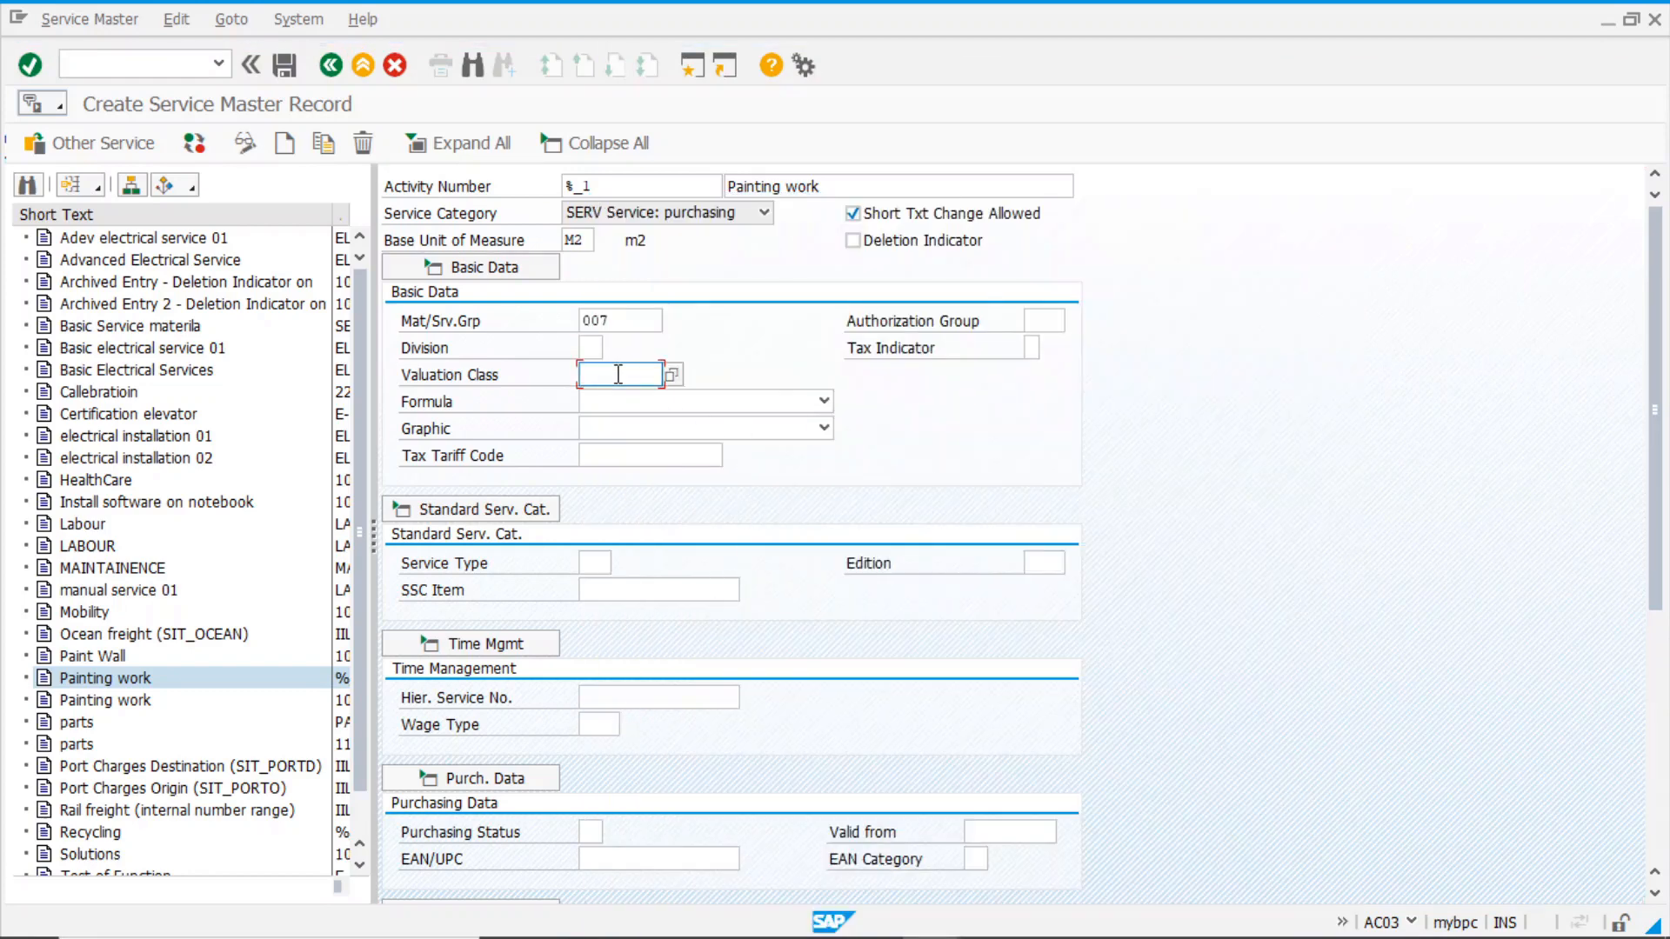
{"action": "left_click", "coordinate": [672, 376]}
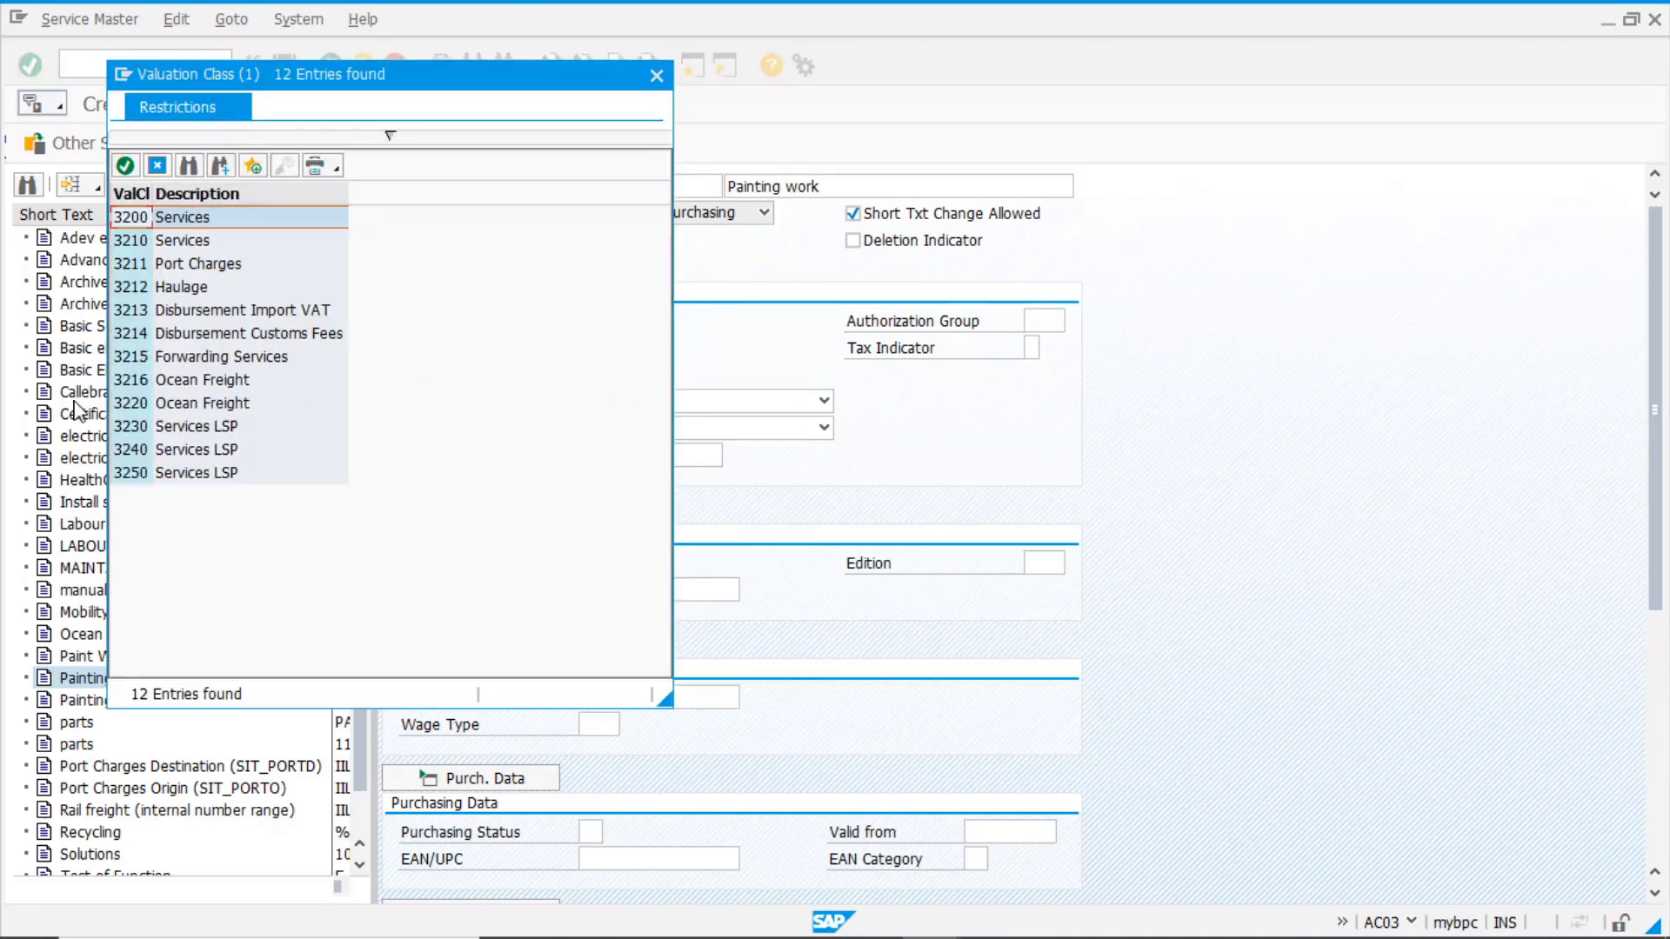
{"action": "double_click", "coordinate": [204, 219]}
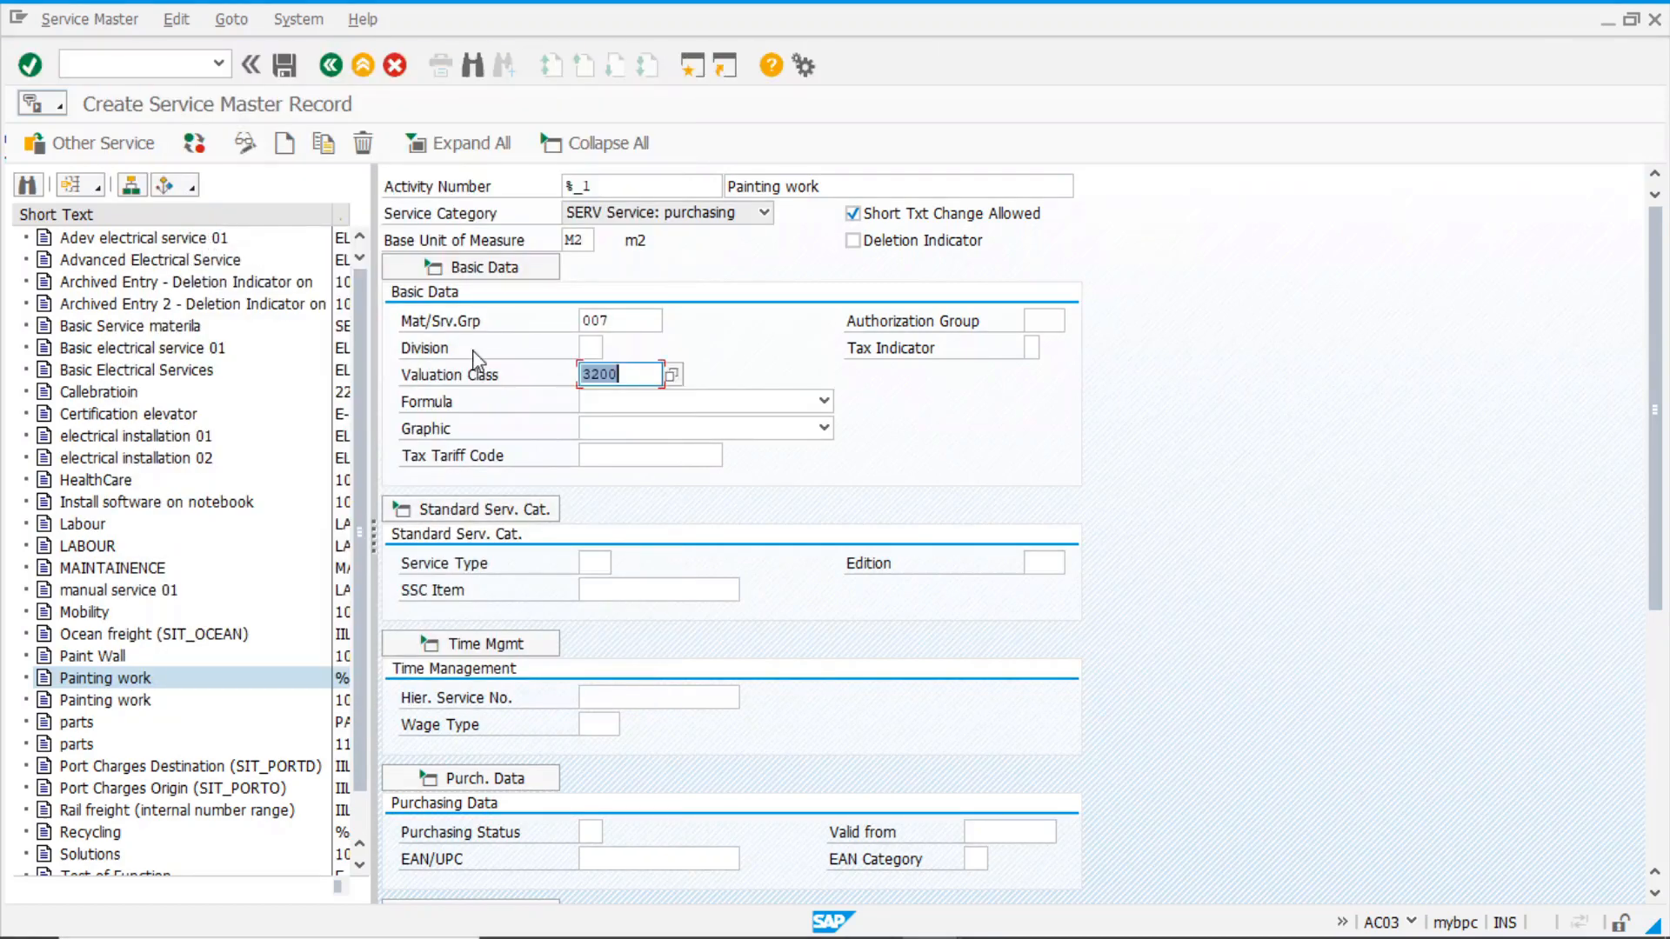
Save the Painting work service master record, leaving the remaining sections blank
{"action": "left_click", "coordinate": [594, 564]}
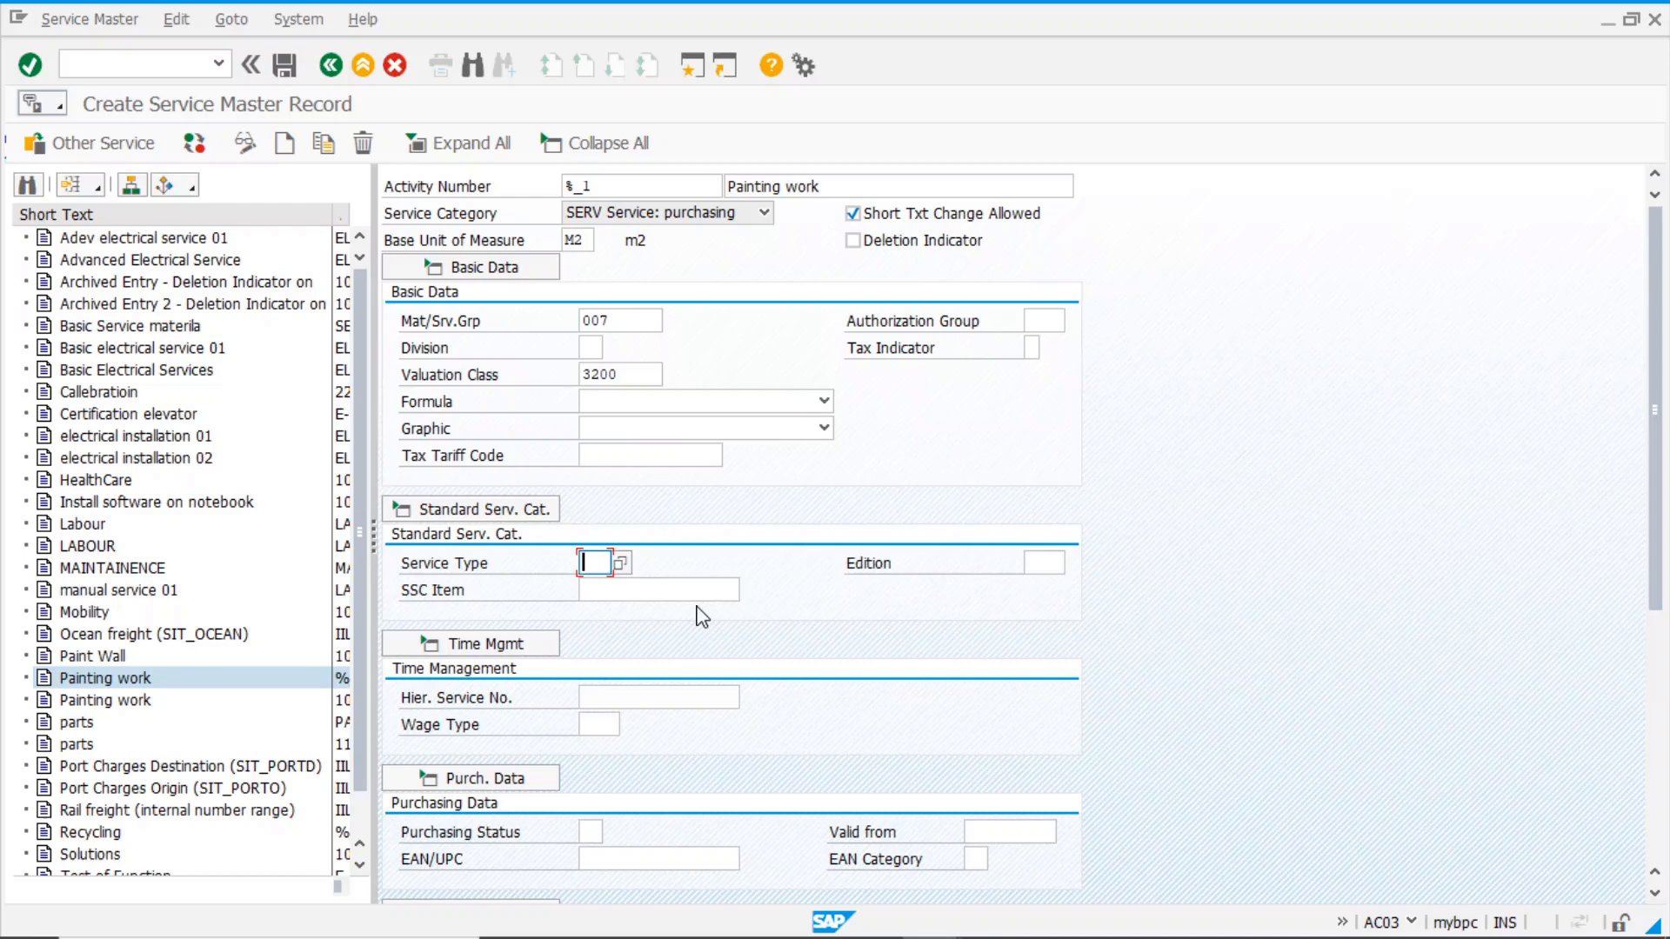
{"action": "scroll", "coordinate": [700, 618], "scroll_direction": "down", "scroll_amount": 5}
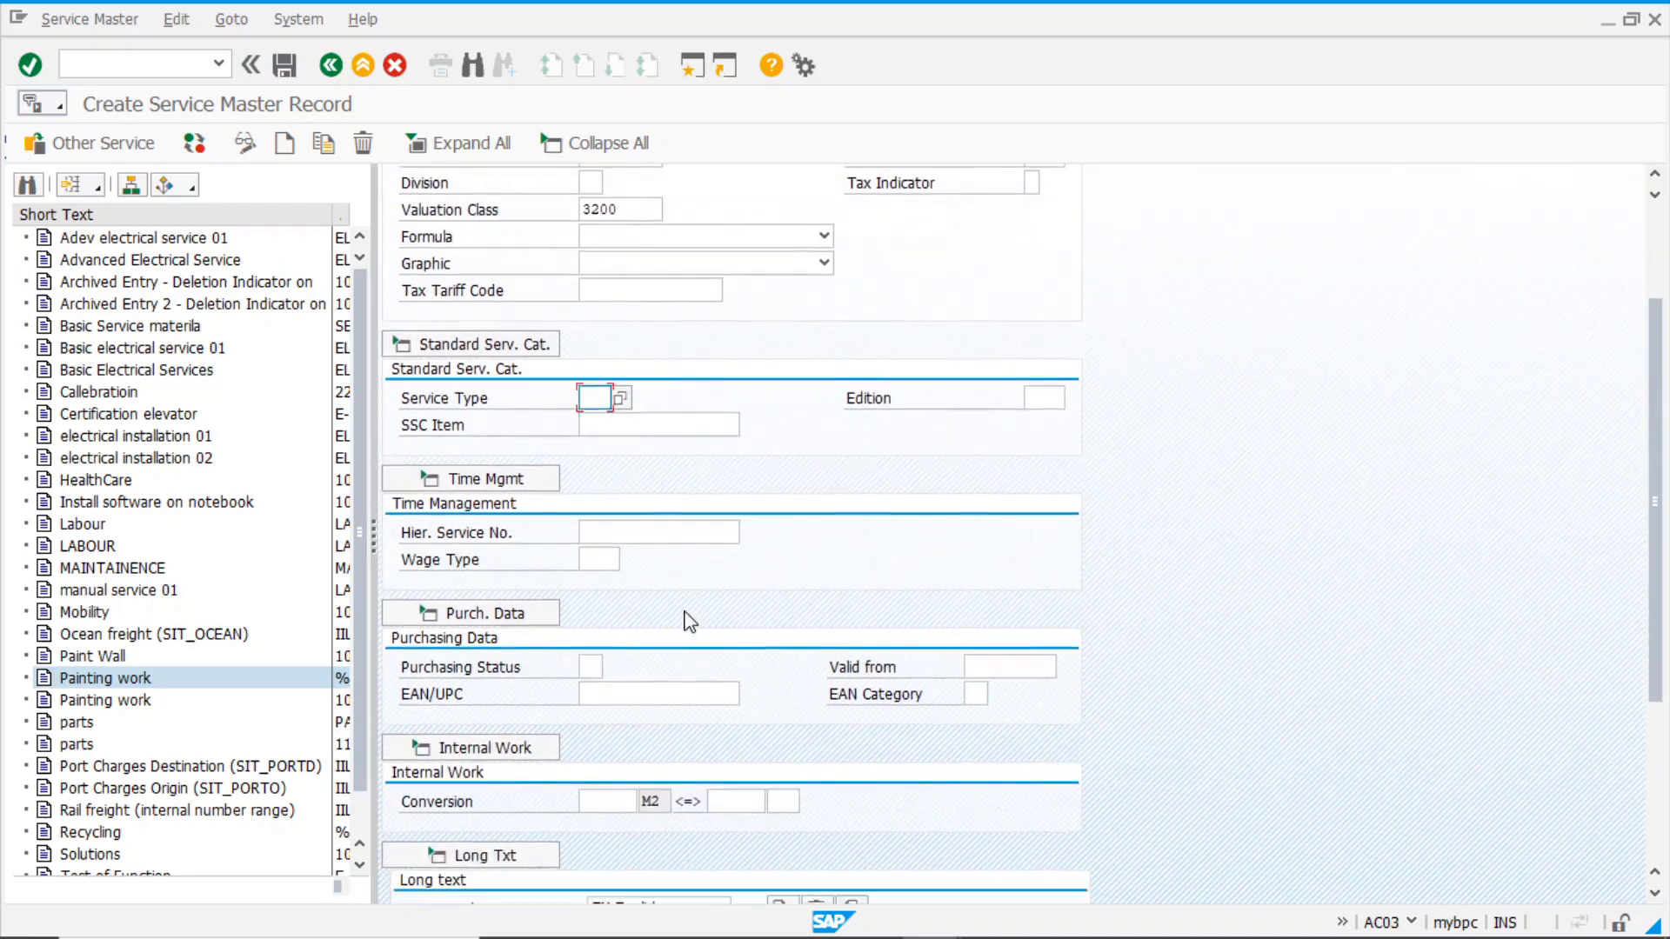
{"action": "scroll", "coordinate": [690, 621], "scroll_direction": "down", "scroll_amount": 1}
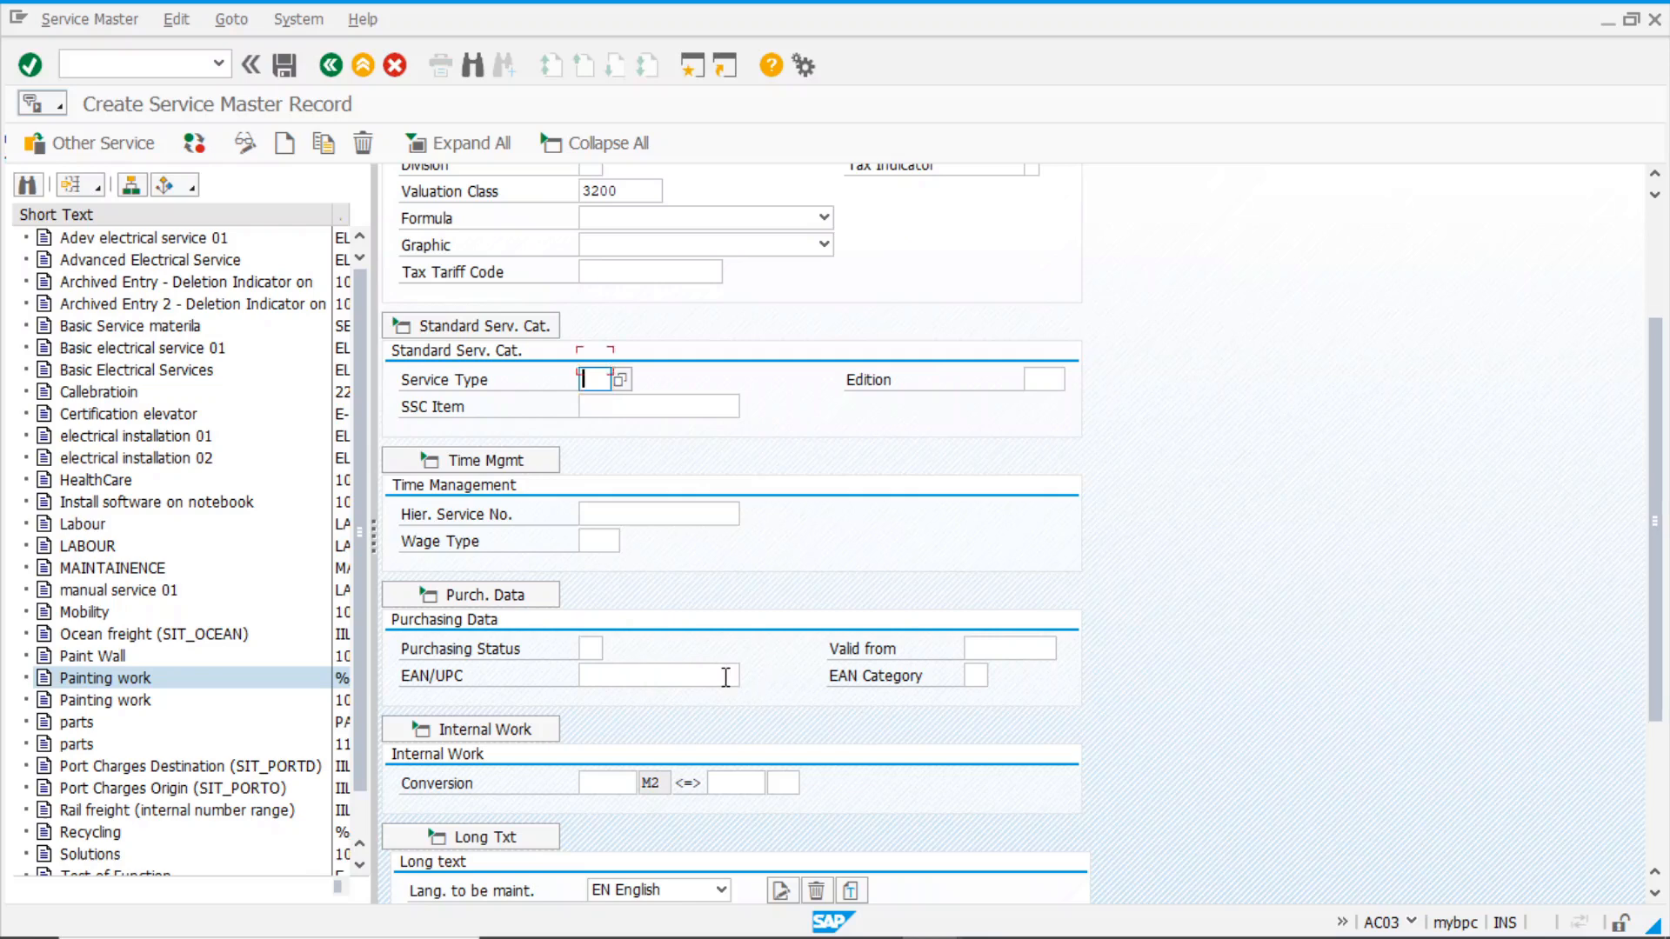
{"action": "scroll", "coordinate": [725, 679], "scroll_direction": "down", "scroll_amount": 6}
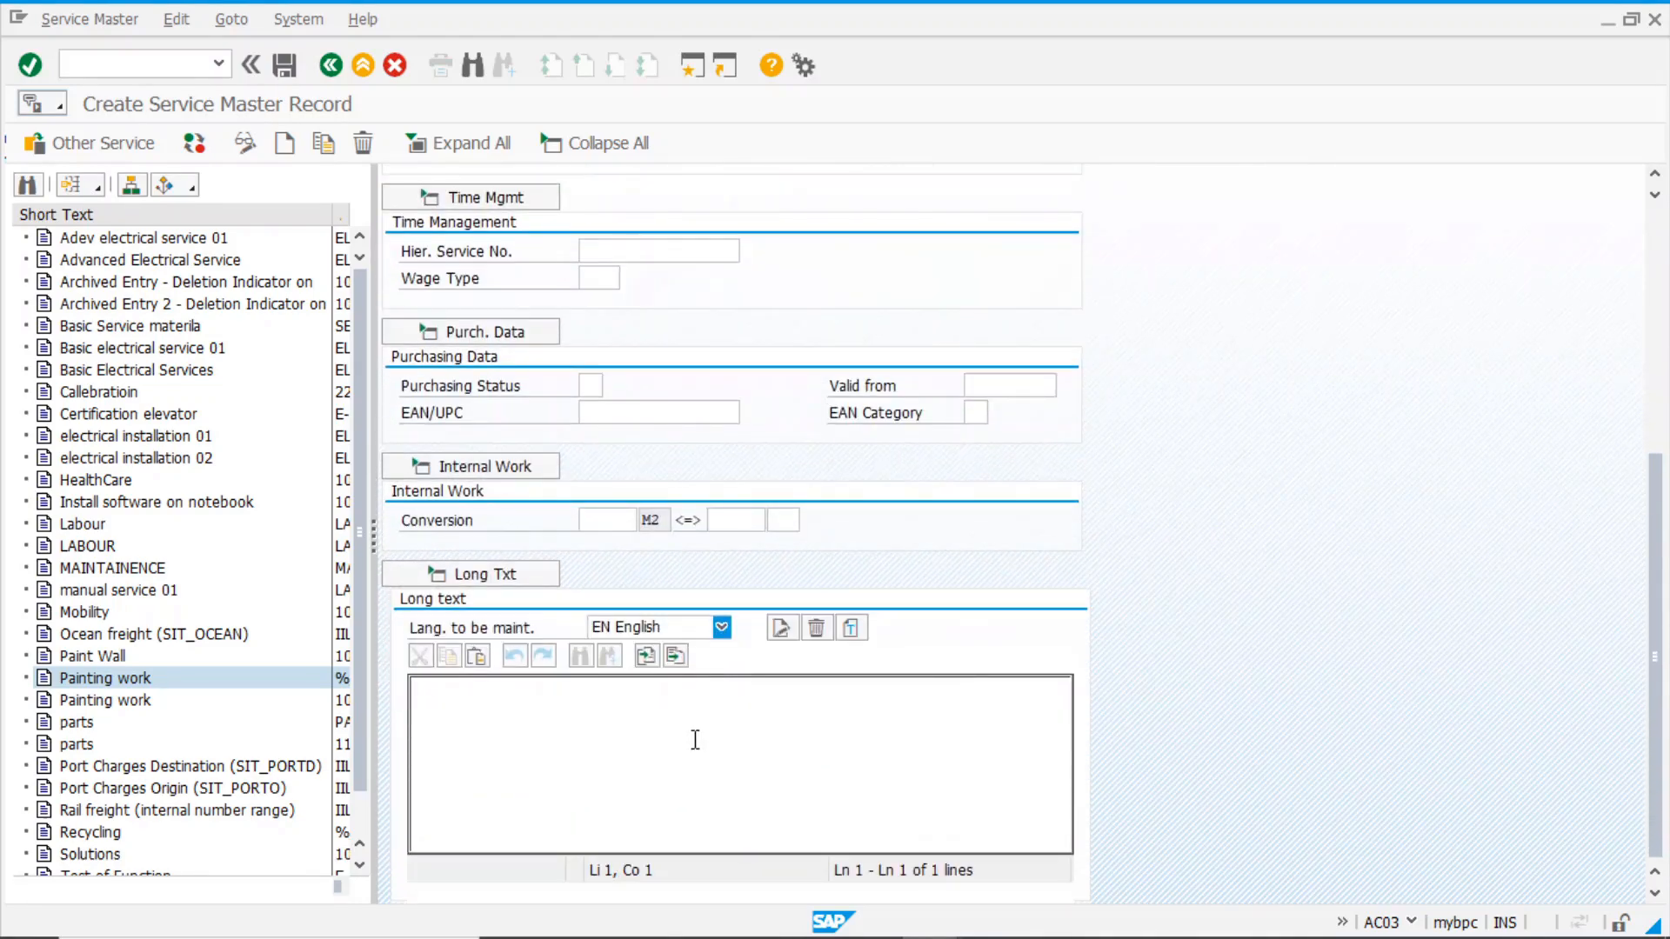
{"action": "scroll", "coordinate": [774, 478], "scroll_direction": "up", "scroll_amount": 9}
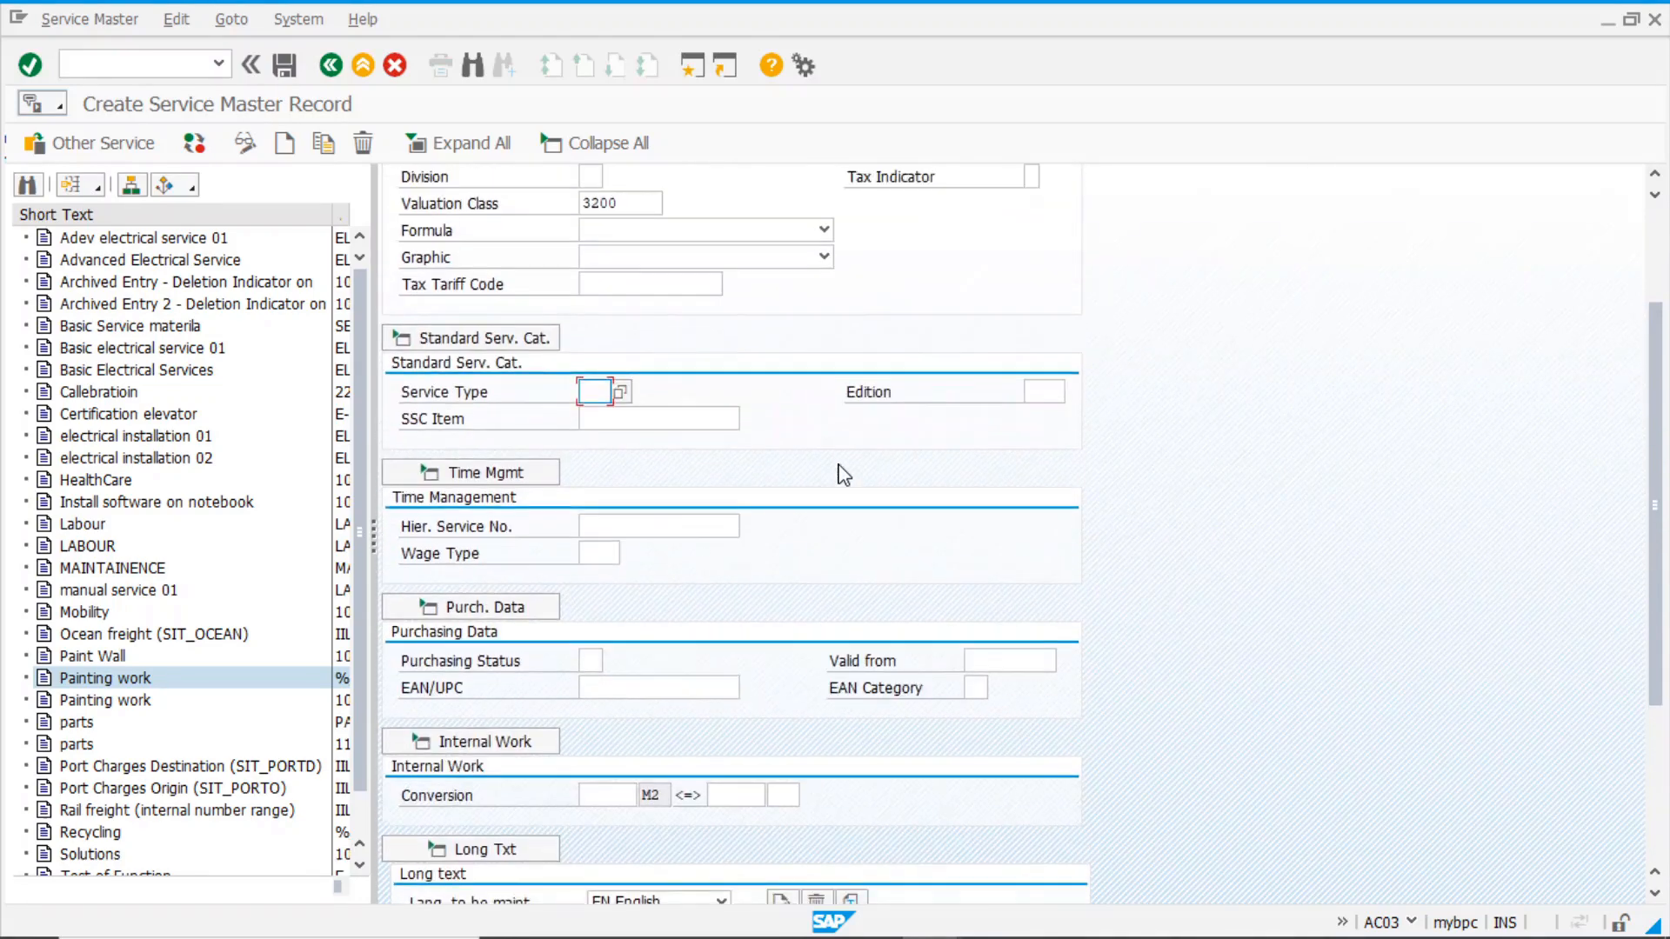
{"action": "scroll", "coordinate": [840, 470], "scroll_direction": "up", "scroll_amount": 1}
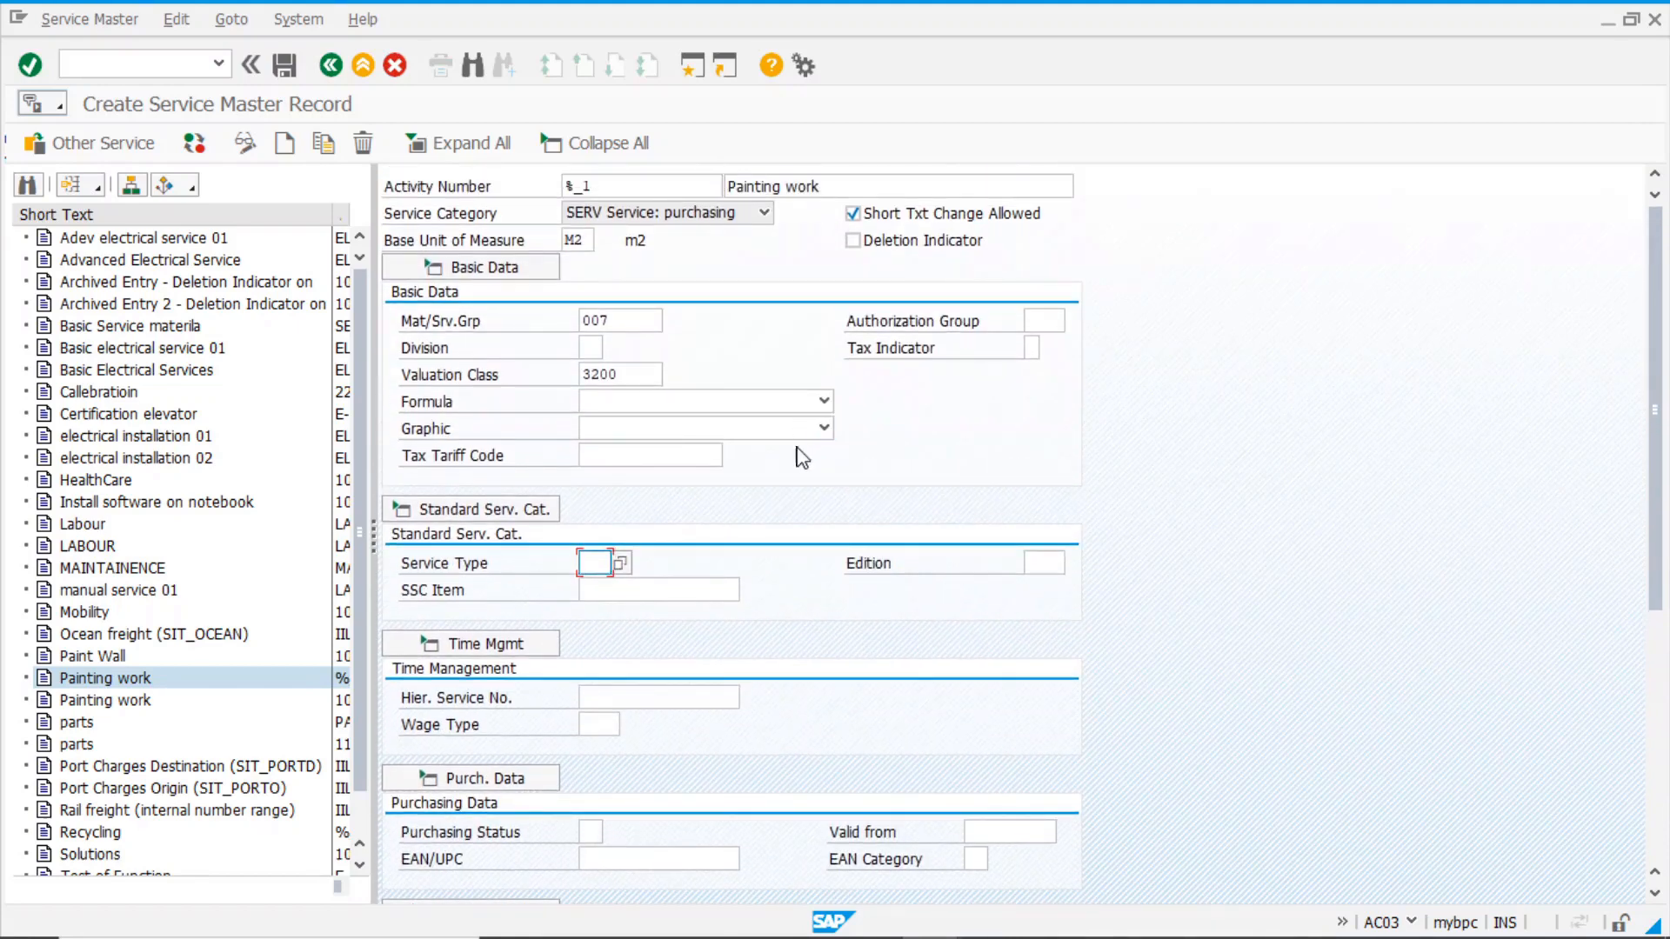
{"action": "left_click", "coordinate": [280, 66]}
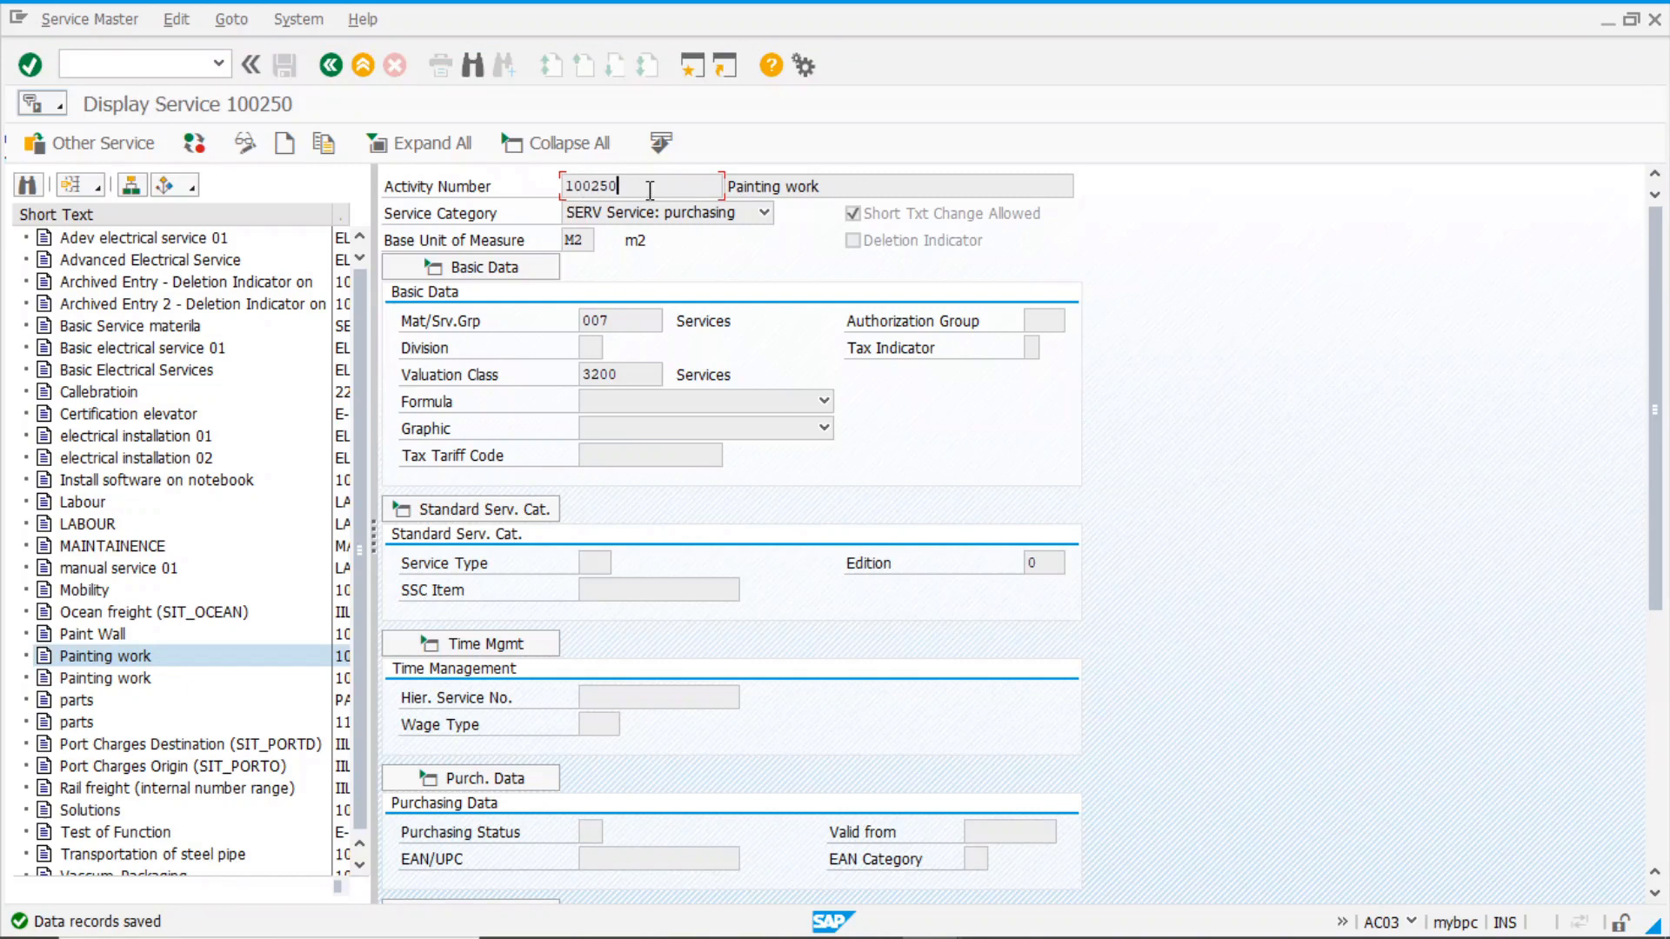
Select the saved service's activity number, then switch the record to change mode and back to display mode
{"action": "left_click_drag", "start_coordinate": [649, 189], "coordinate": [522, 184]}
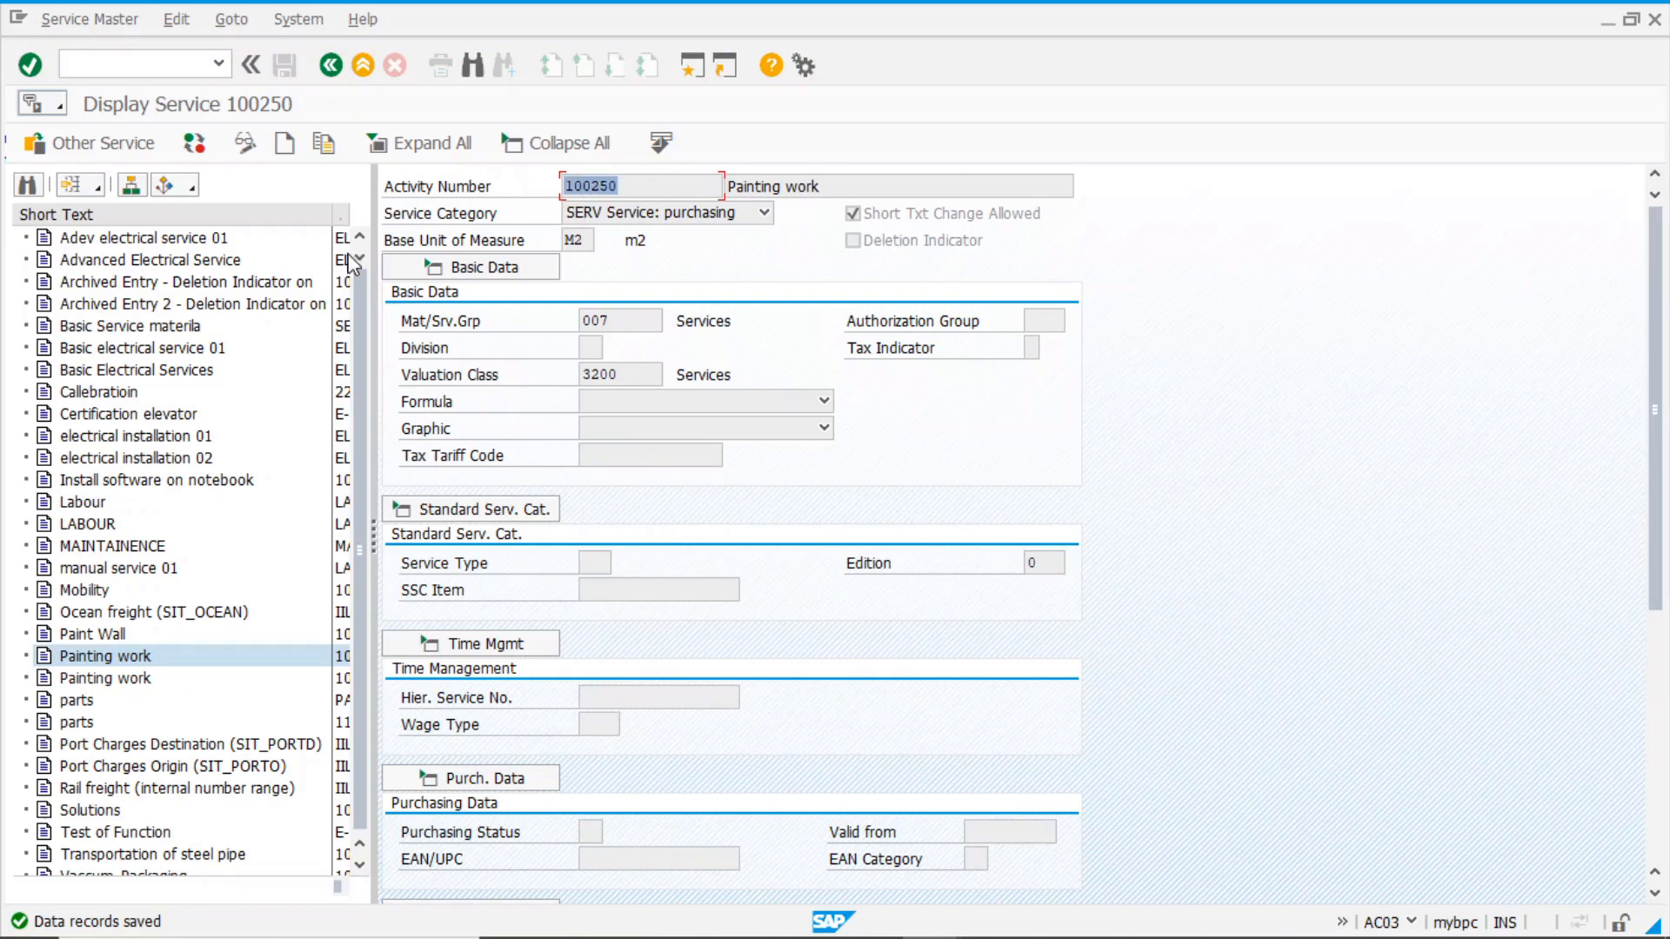
{"action": "left_click", "coordinate": [246, 145]}
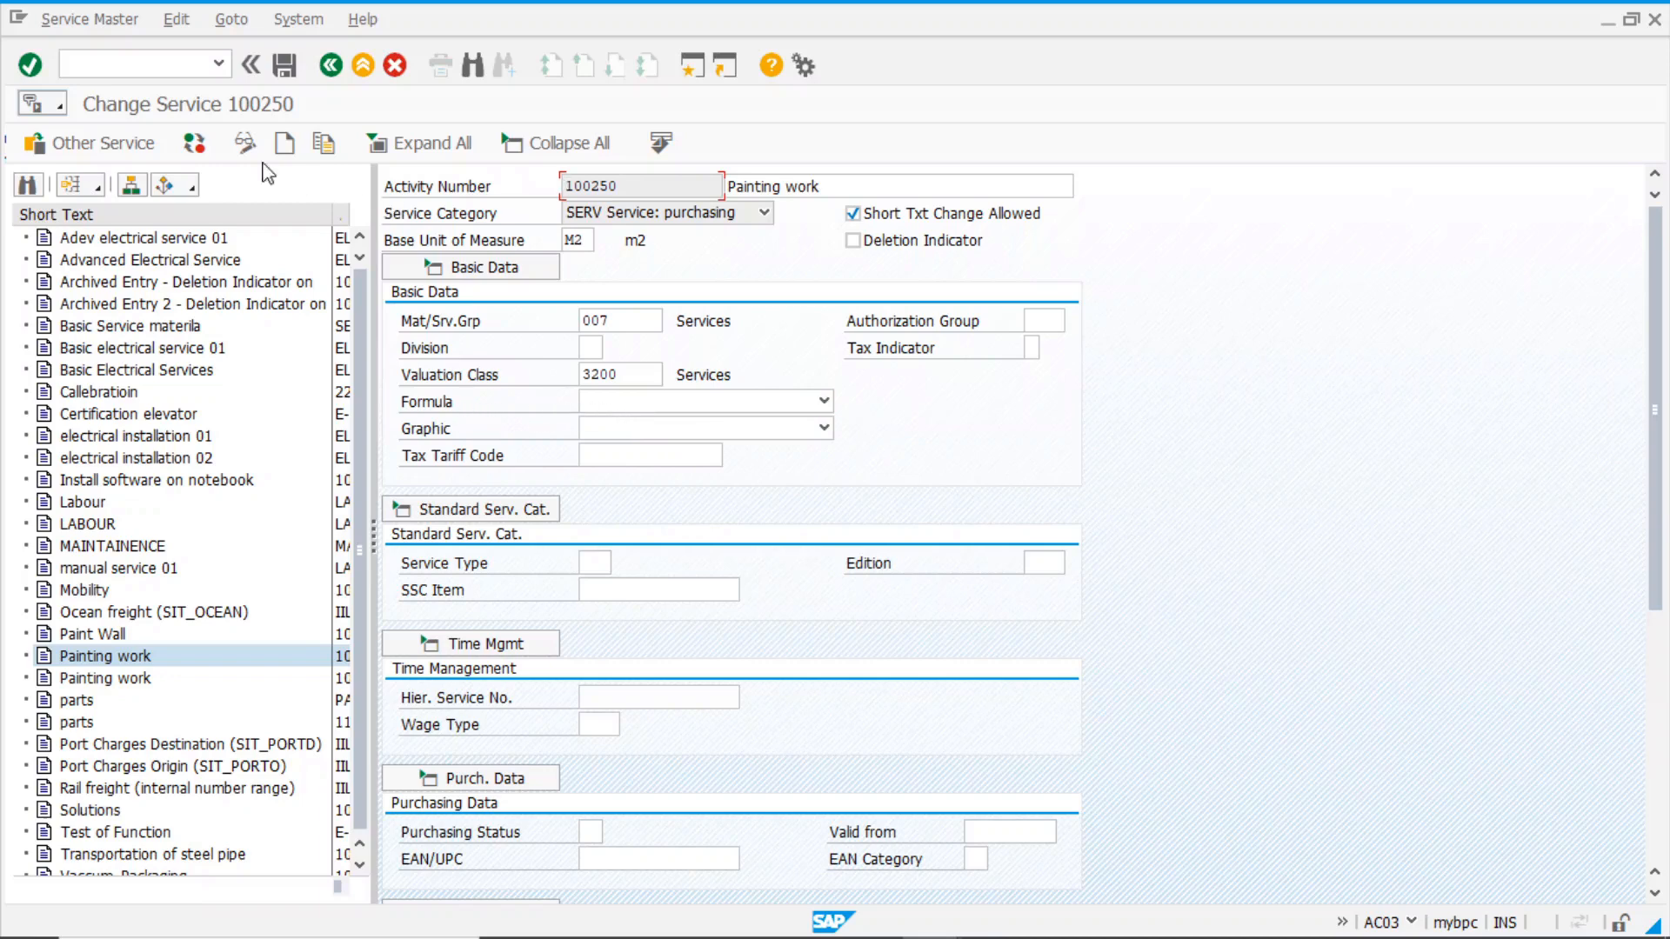
{"action": "left_click", "coordinate": [246, 143]}
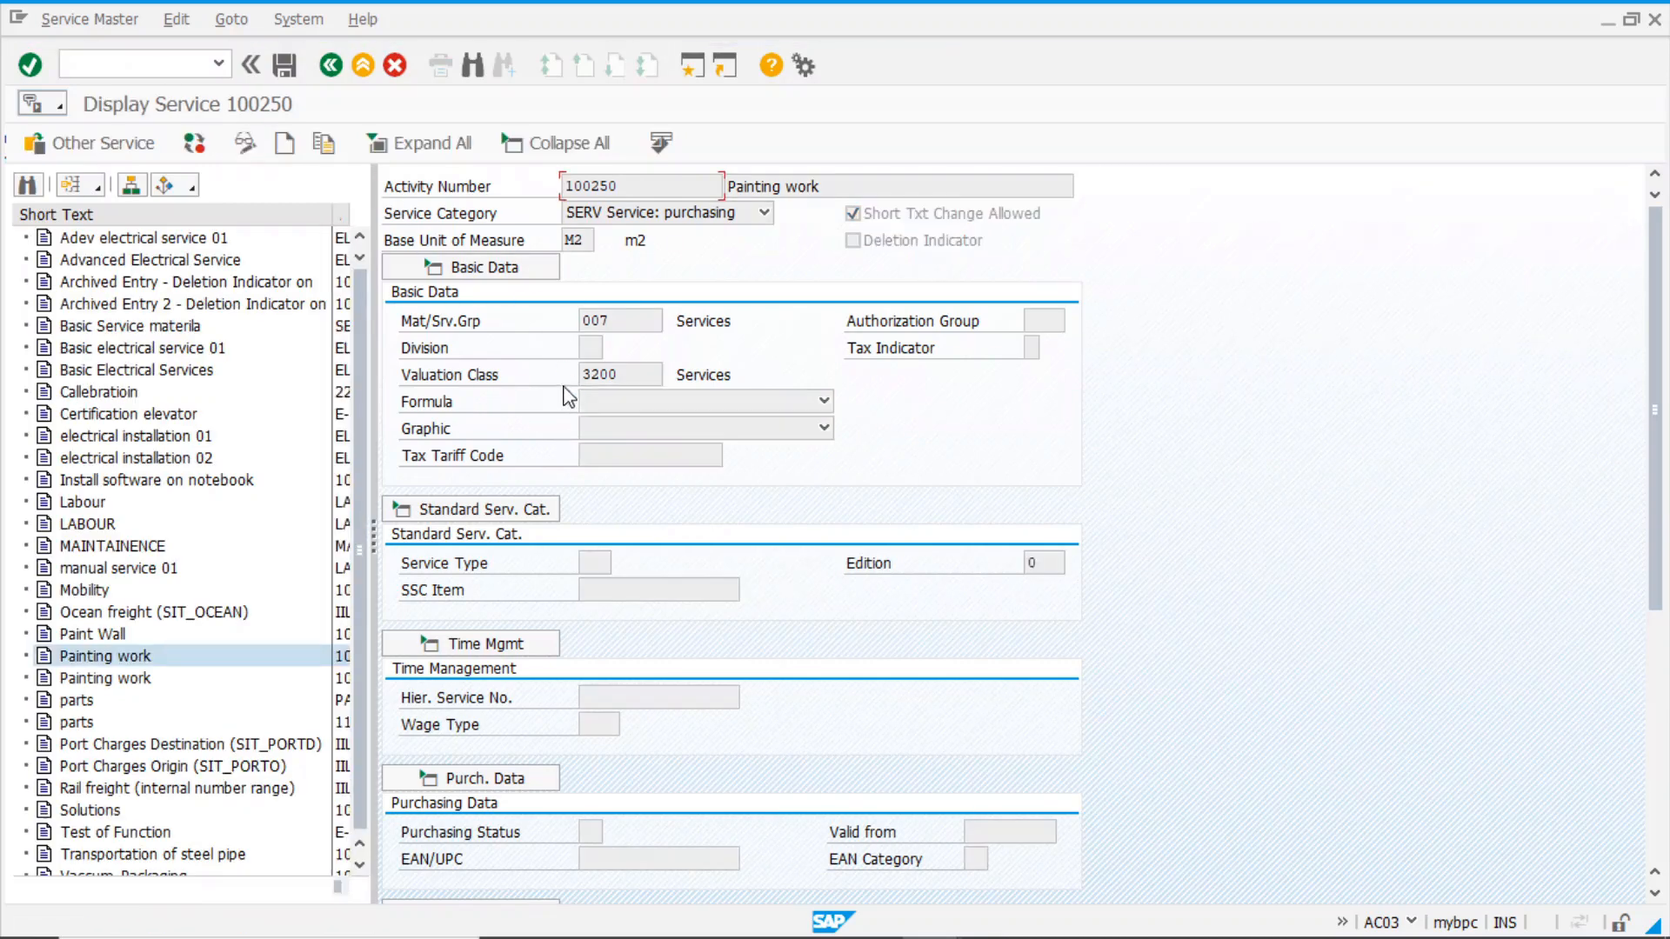
Switch to the Display IMG session and open Specify Names of Formula Variables to examine the variable descriptions of formula VOL01
{"action": "key", "text": "alt+Tab"}
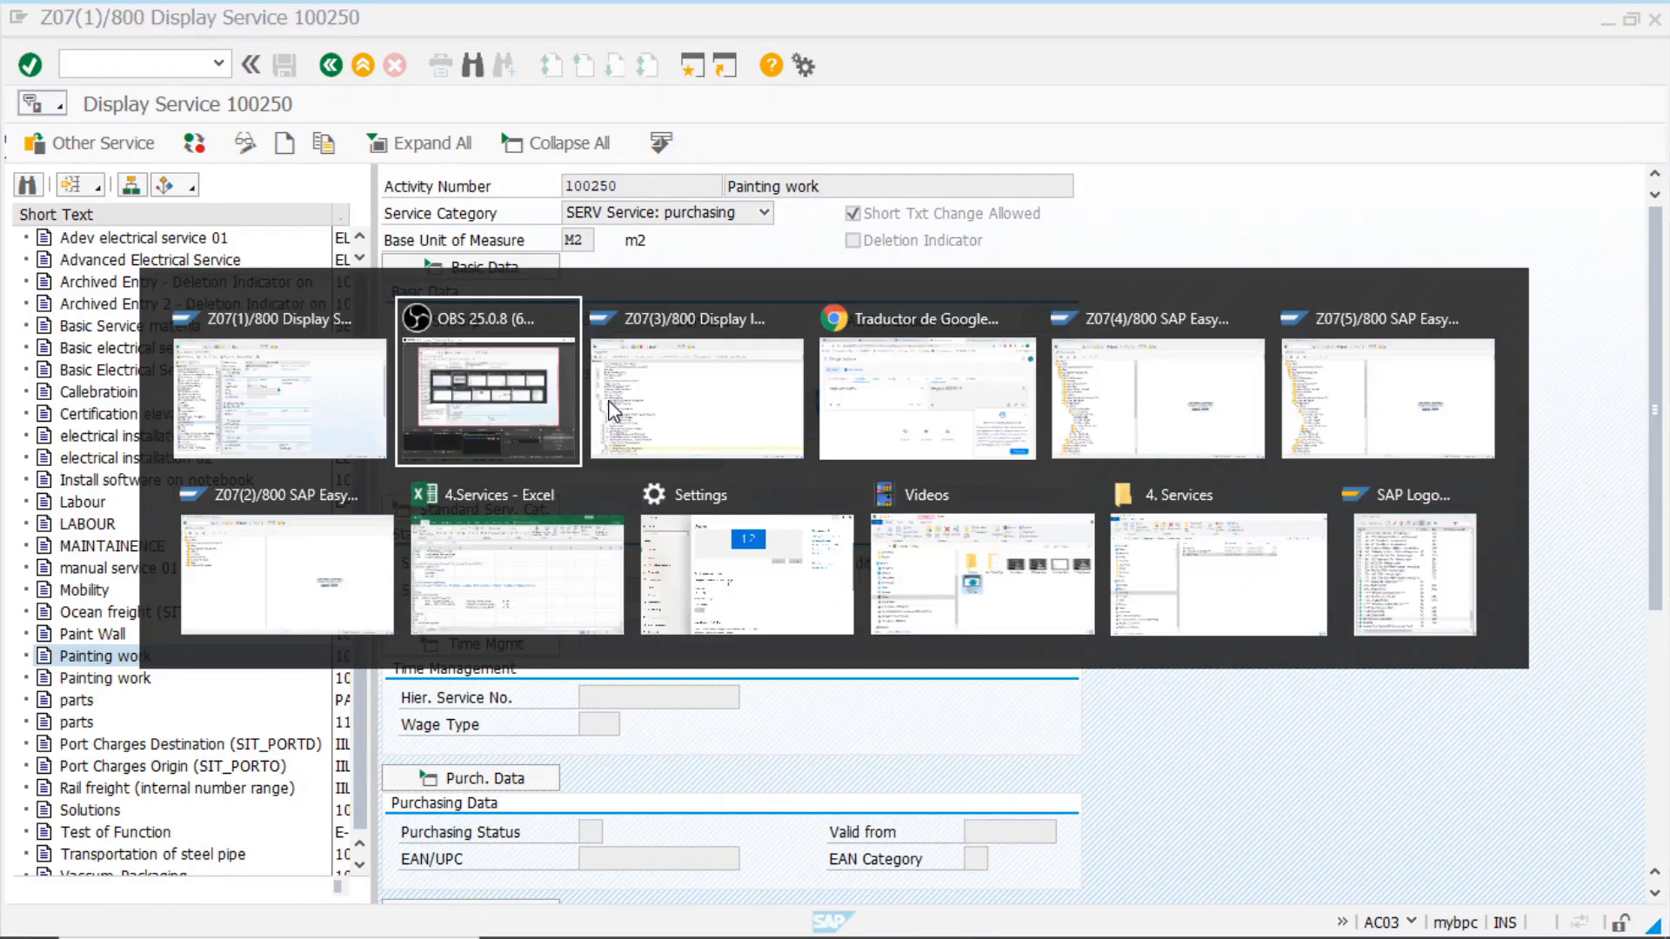
{"action": "key", "text": "alt+Tab"}
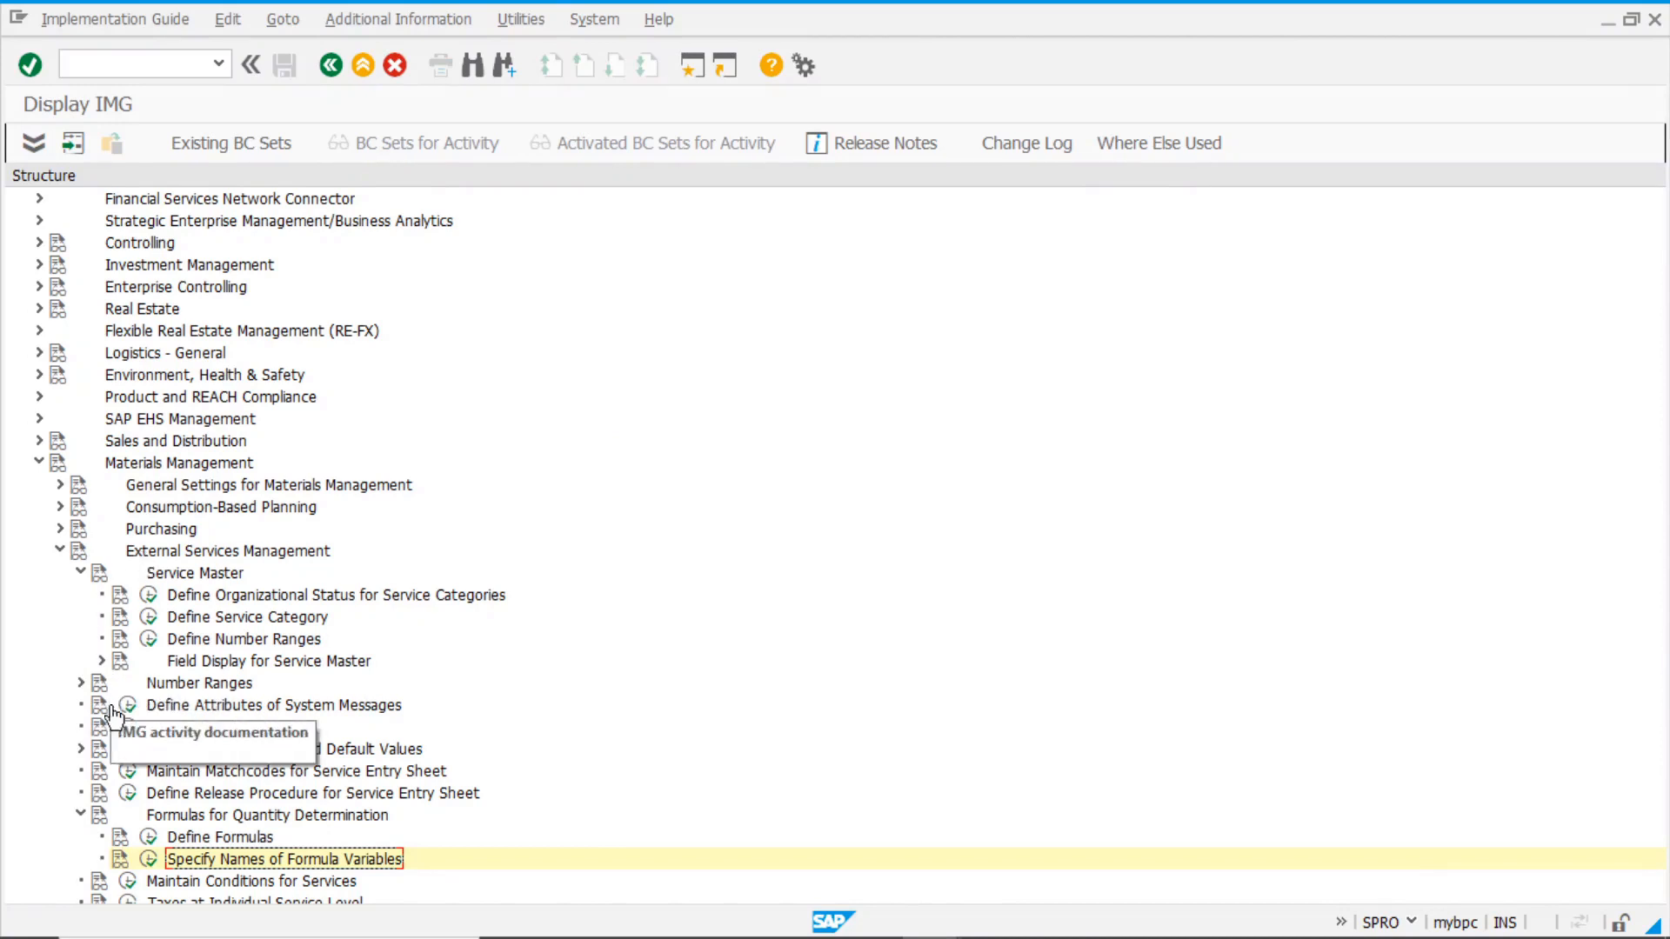
{"action": "left_click", "coordinate": [166, 817]}
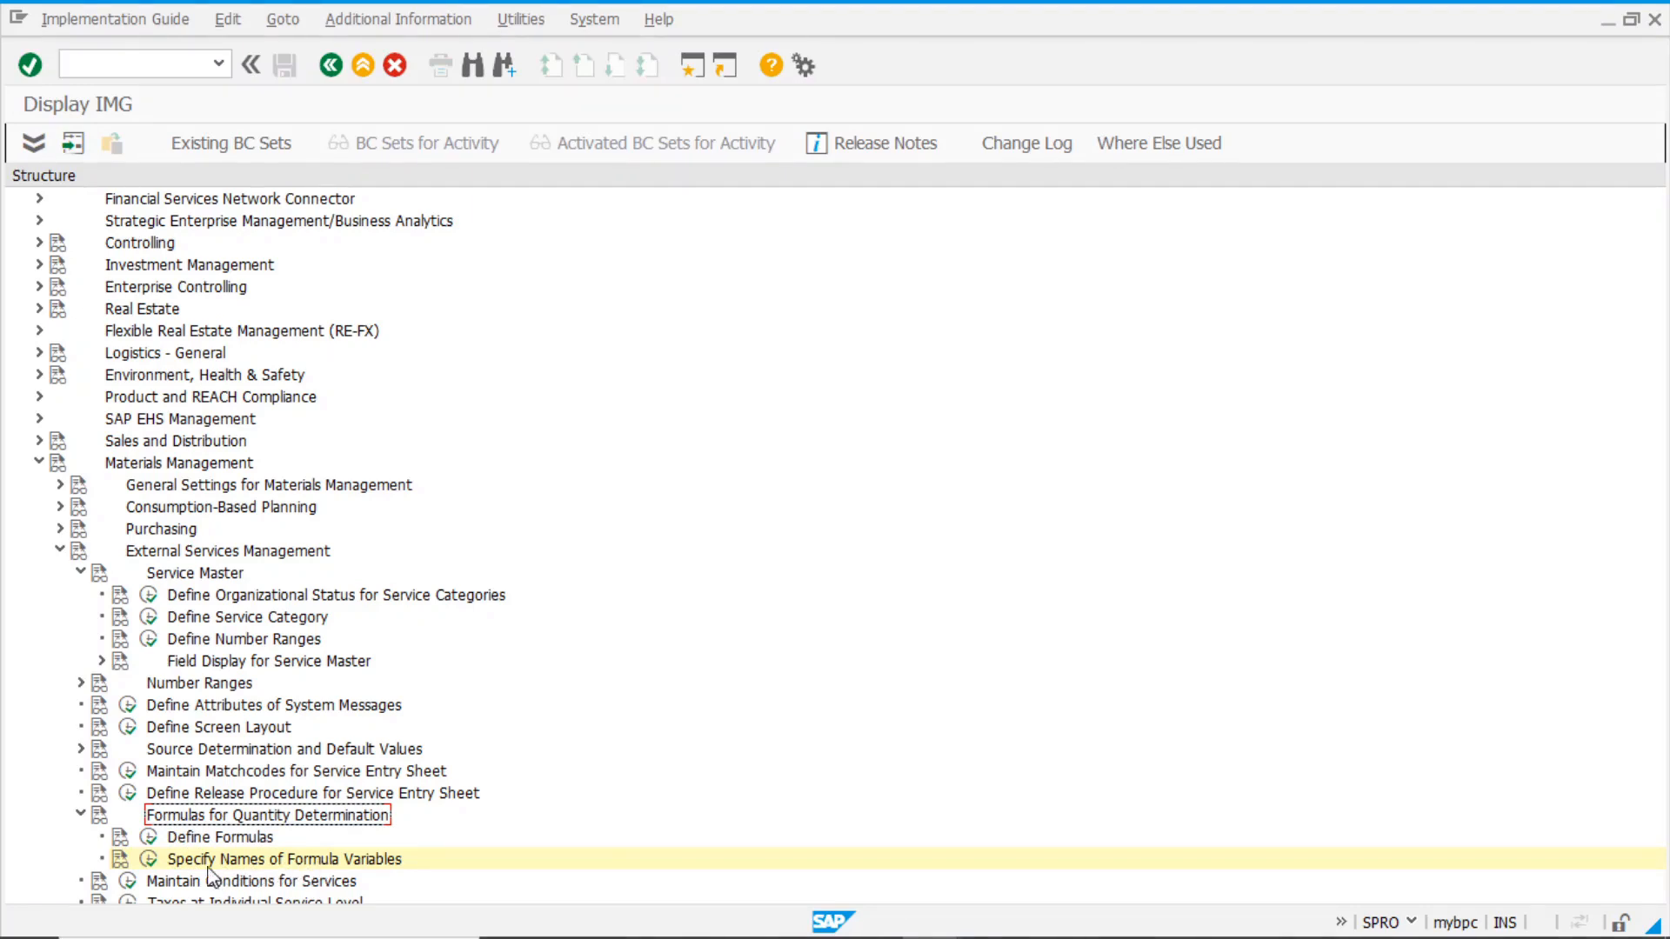
{"action": "left_click", "coordinate": [149, 860]}
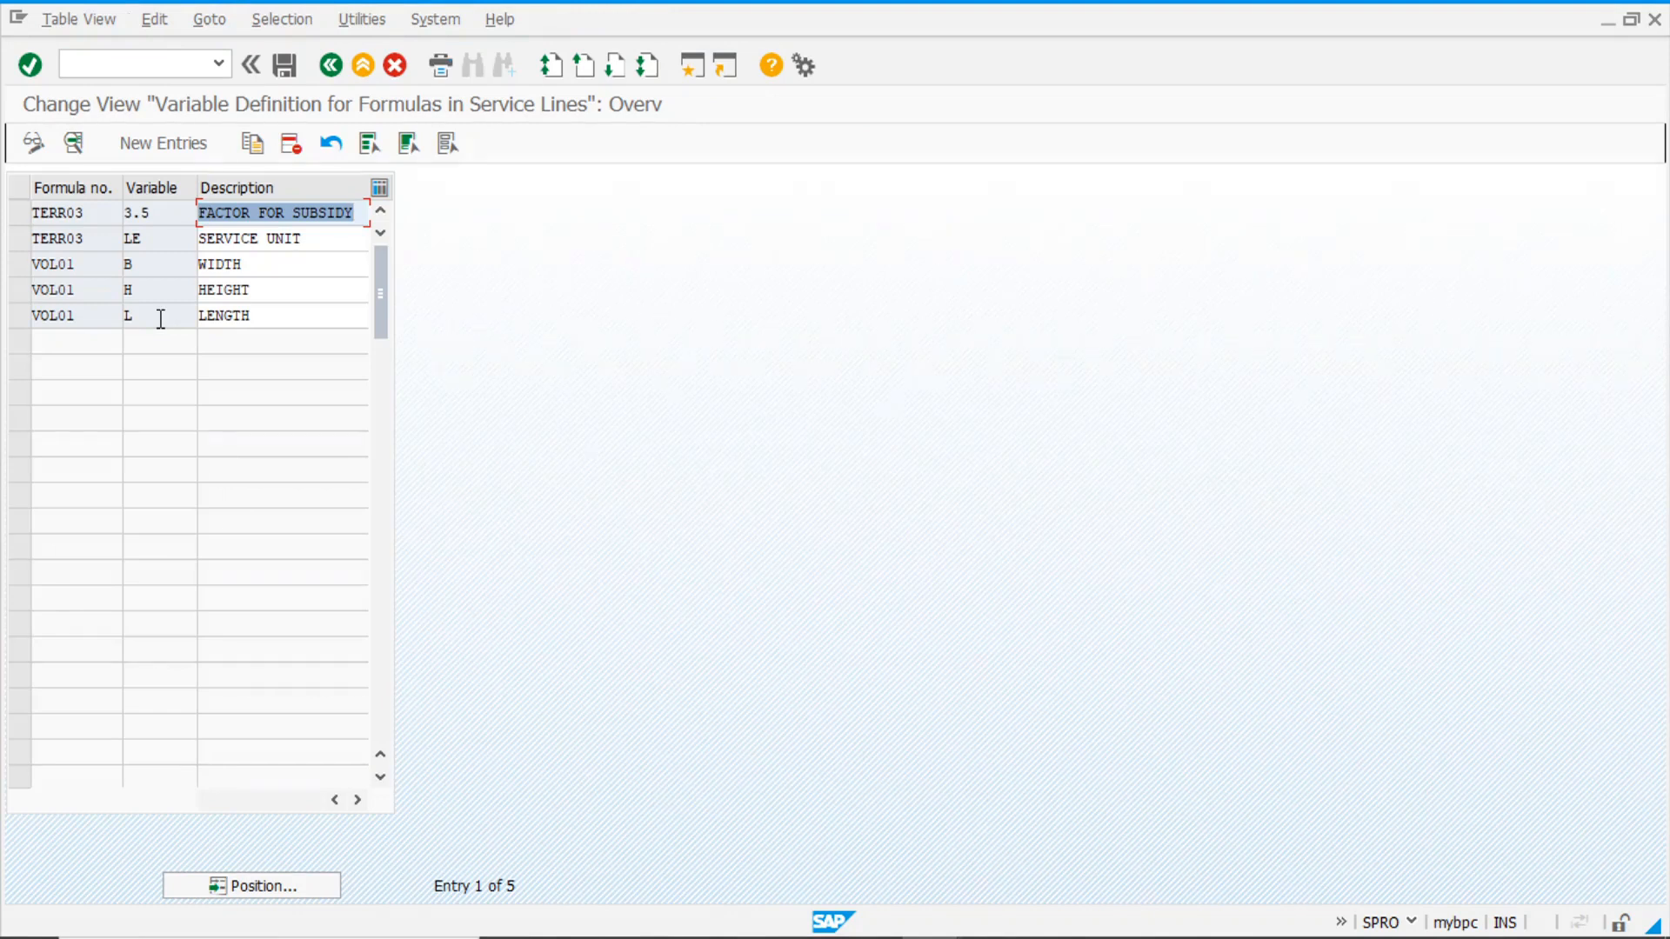
{"action": "left_click", "coordinate": [284, 320]}
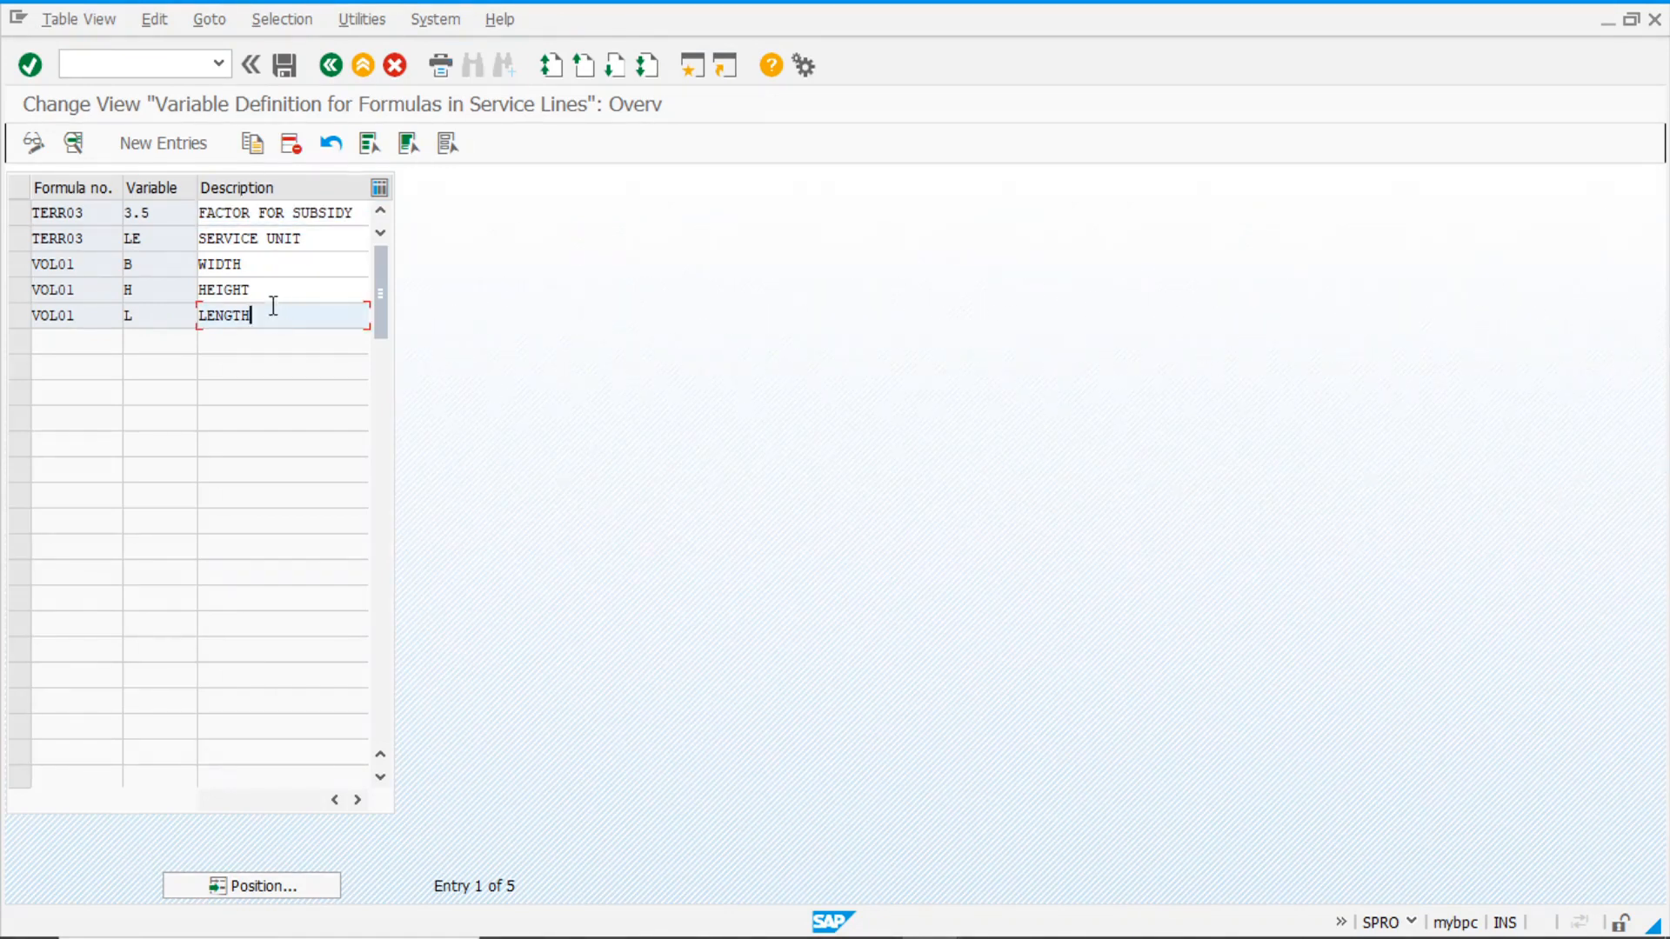
{"action": "left_click", "coordinate": [260, 261]}
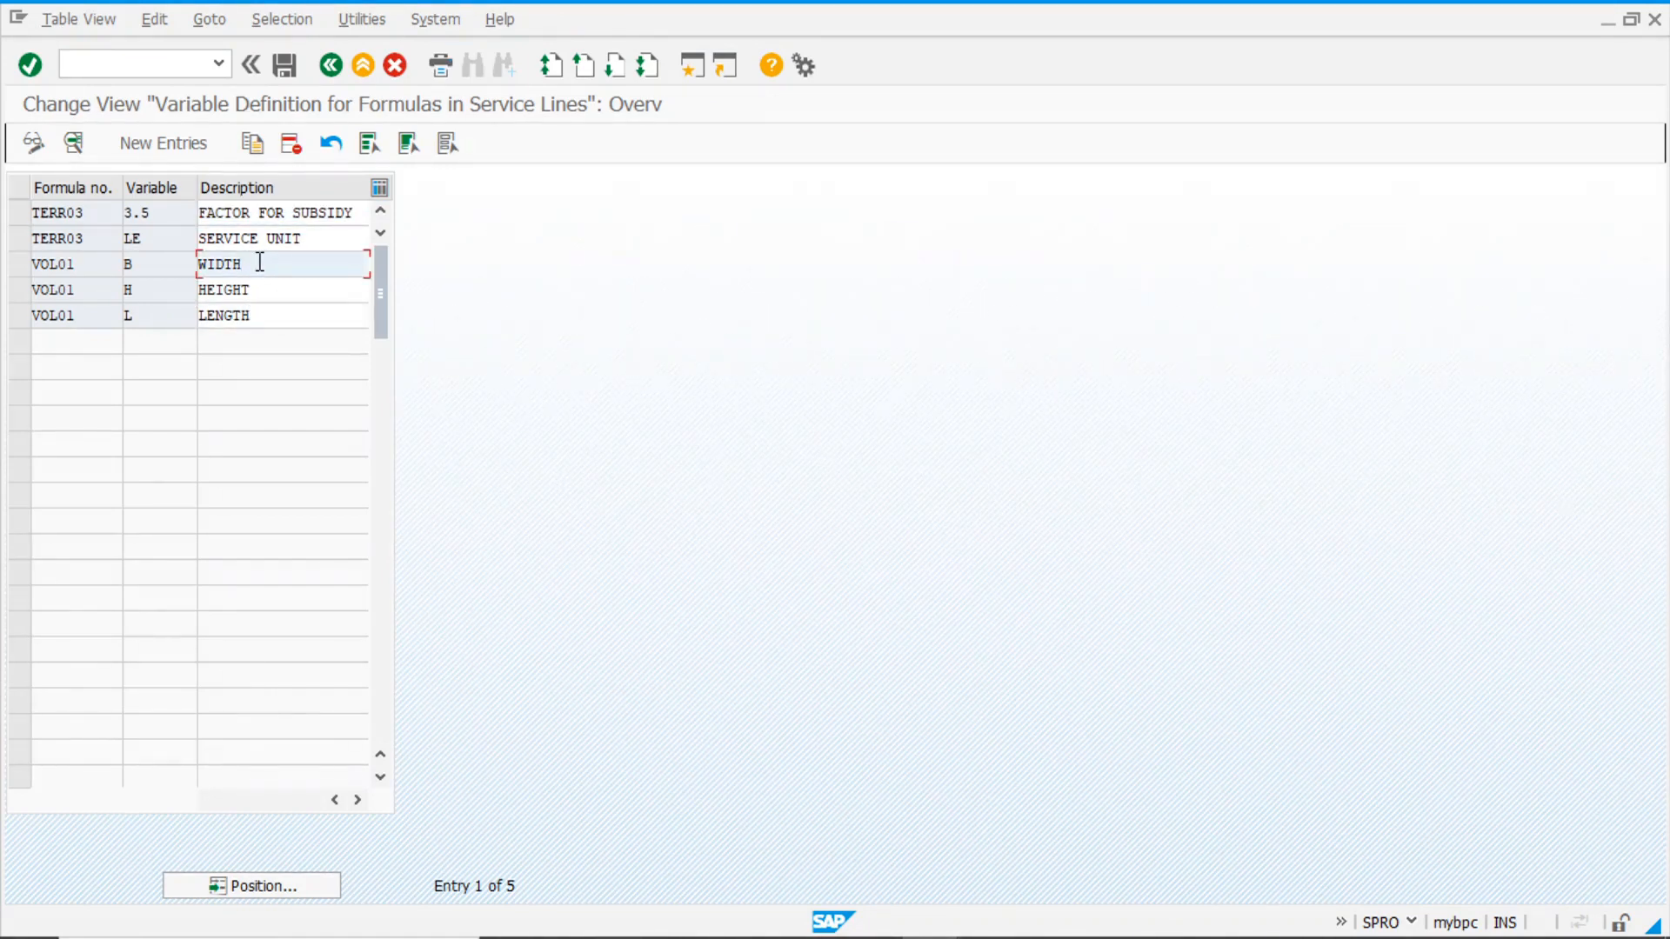
Return to the IMG, open Define Formulas and create a new entry with formula number M2 and description Calculation SQUARE METER
{"action": "left_click", "coordinate": [151, 316]}
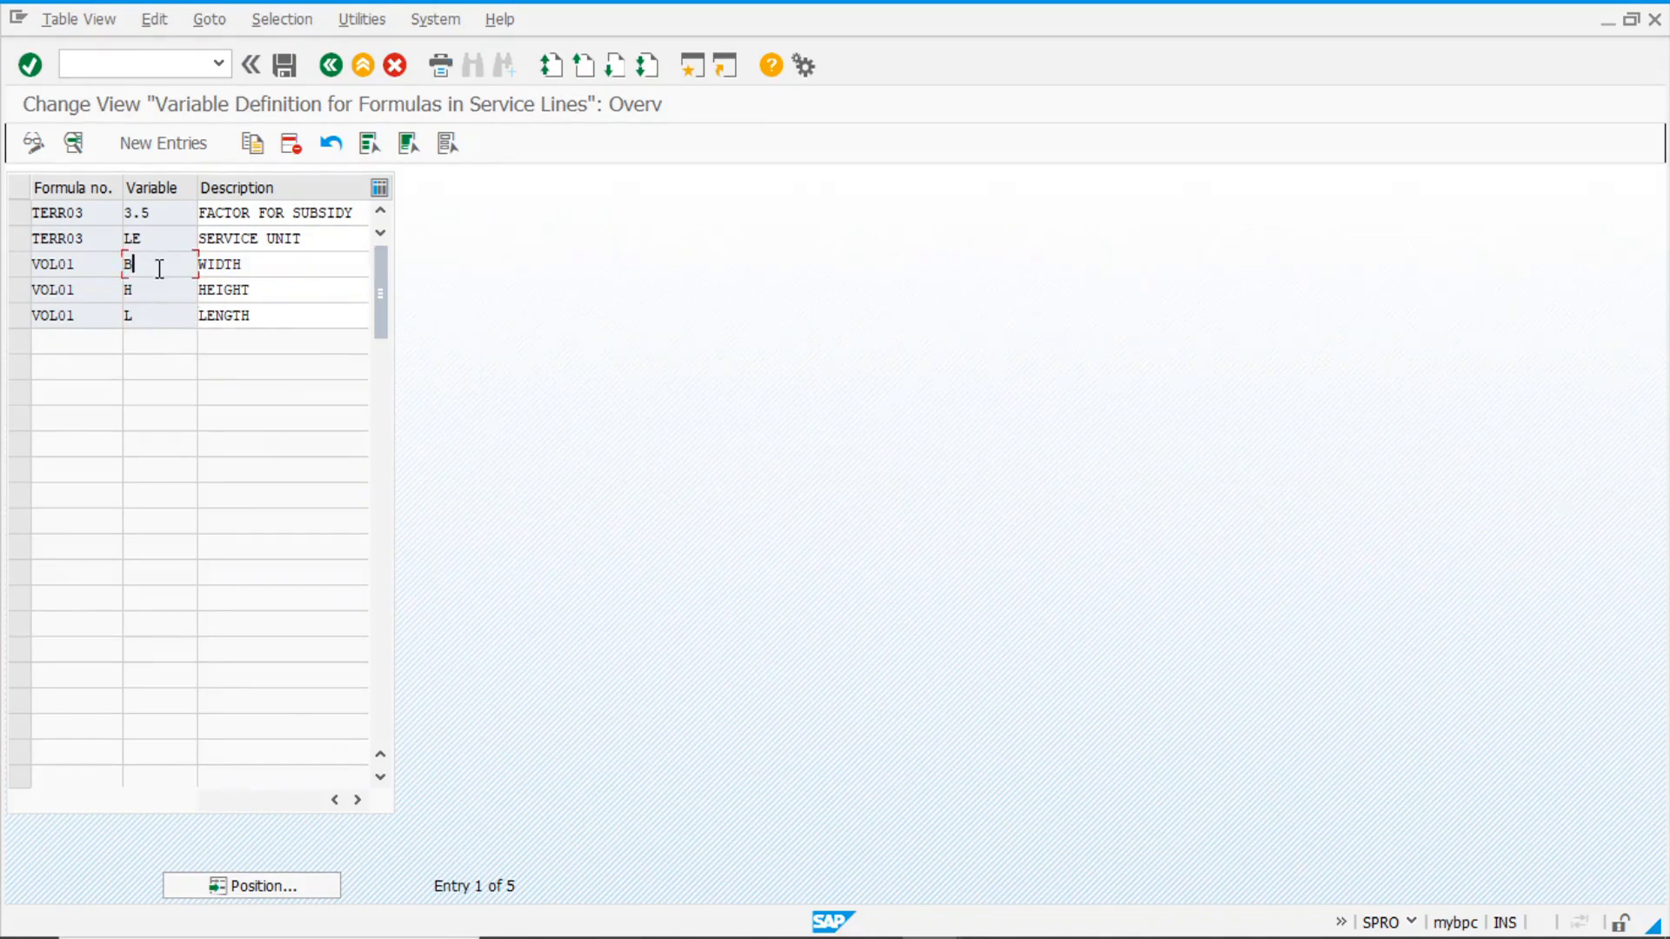
{"action": "left_click", "coordinate": [332, 68]}
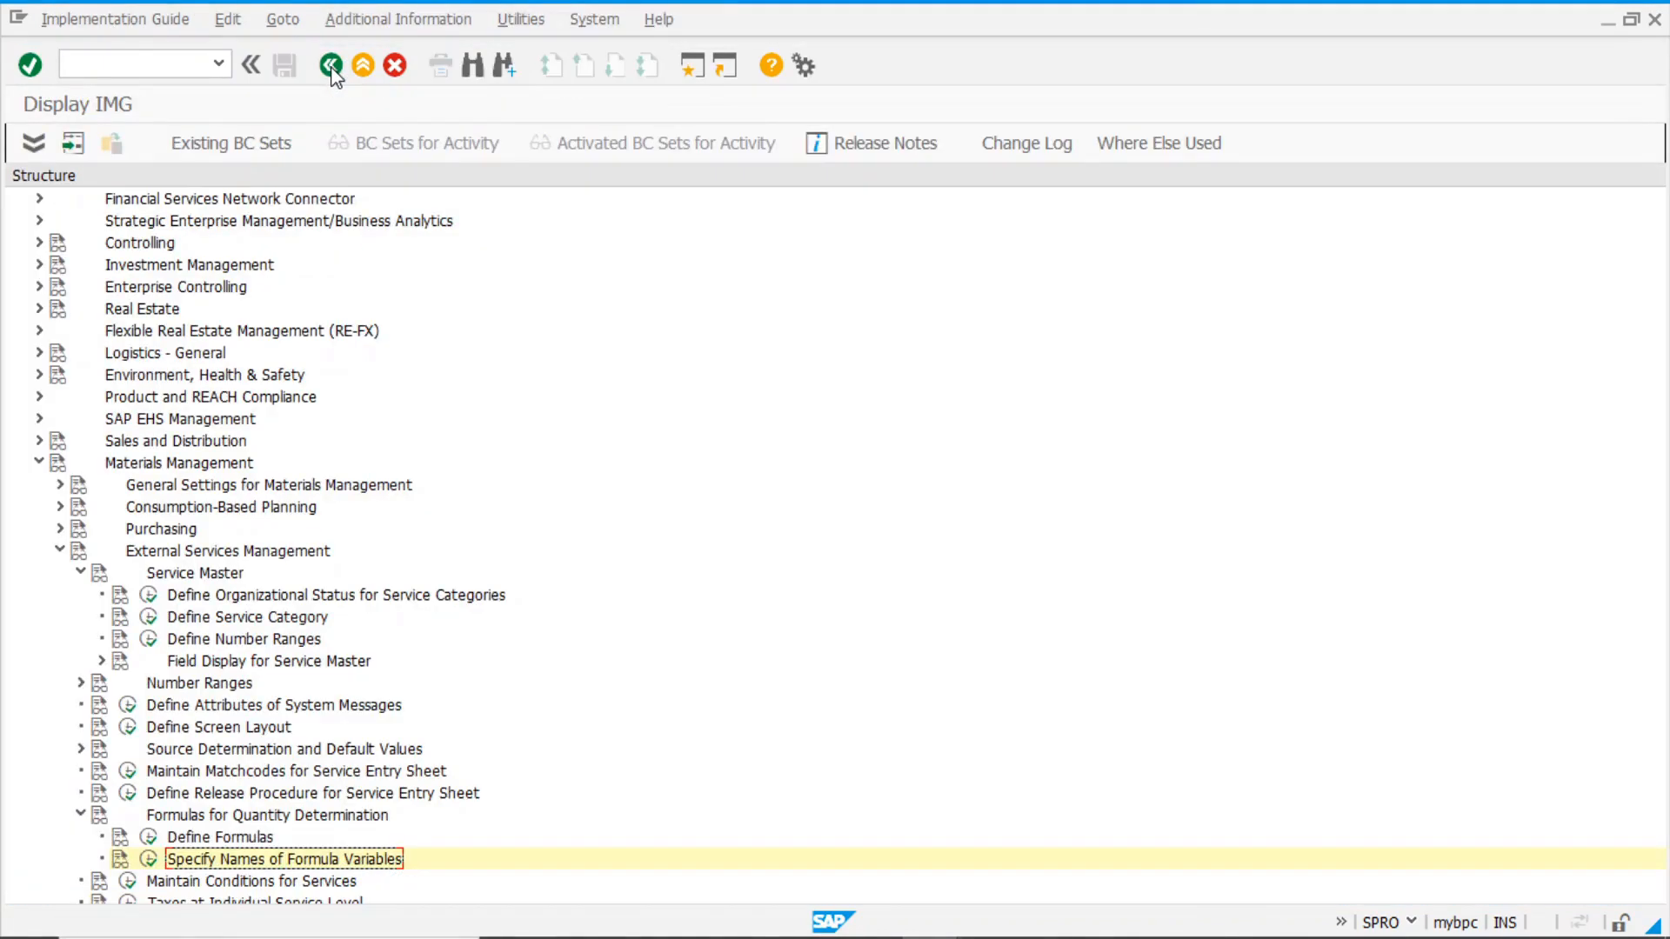
{"action": "left_click", "coordinate": [148, 837]}
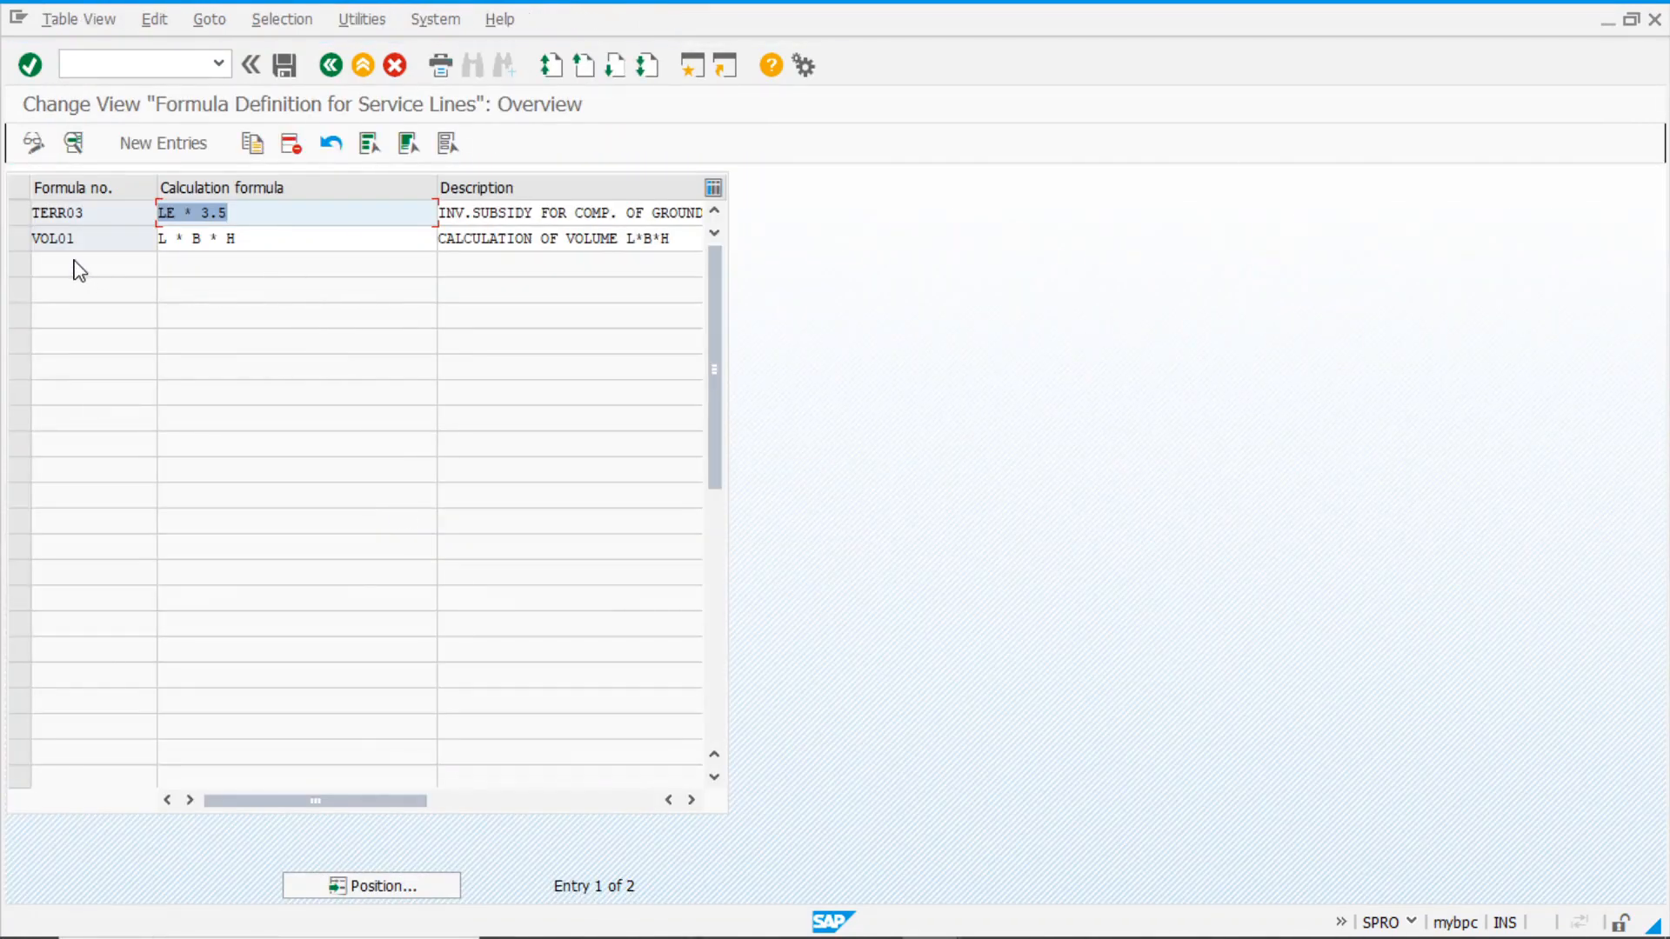
{"action": "left_click", "coordinate": [164, 150]}
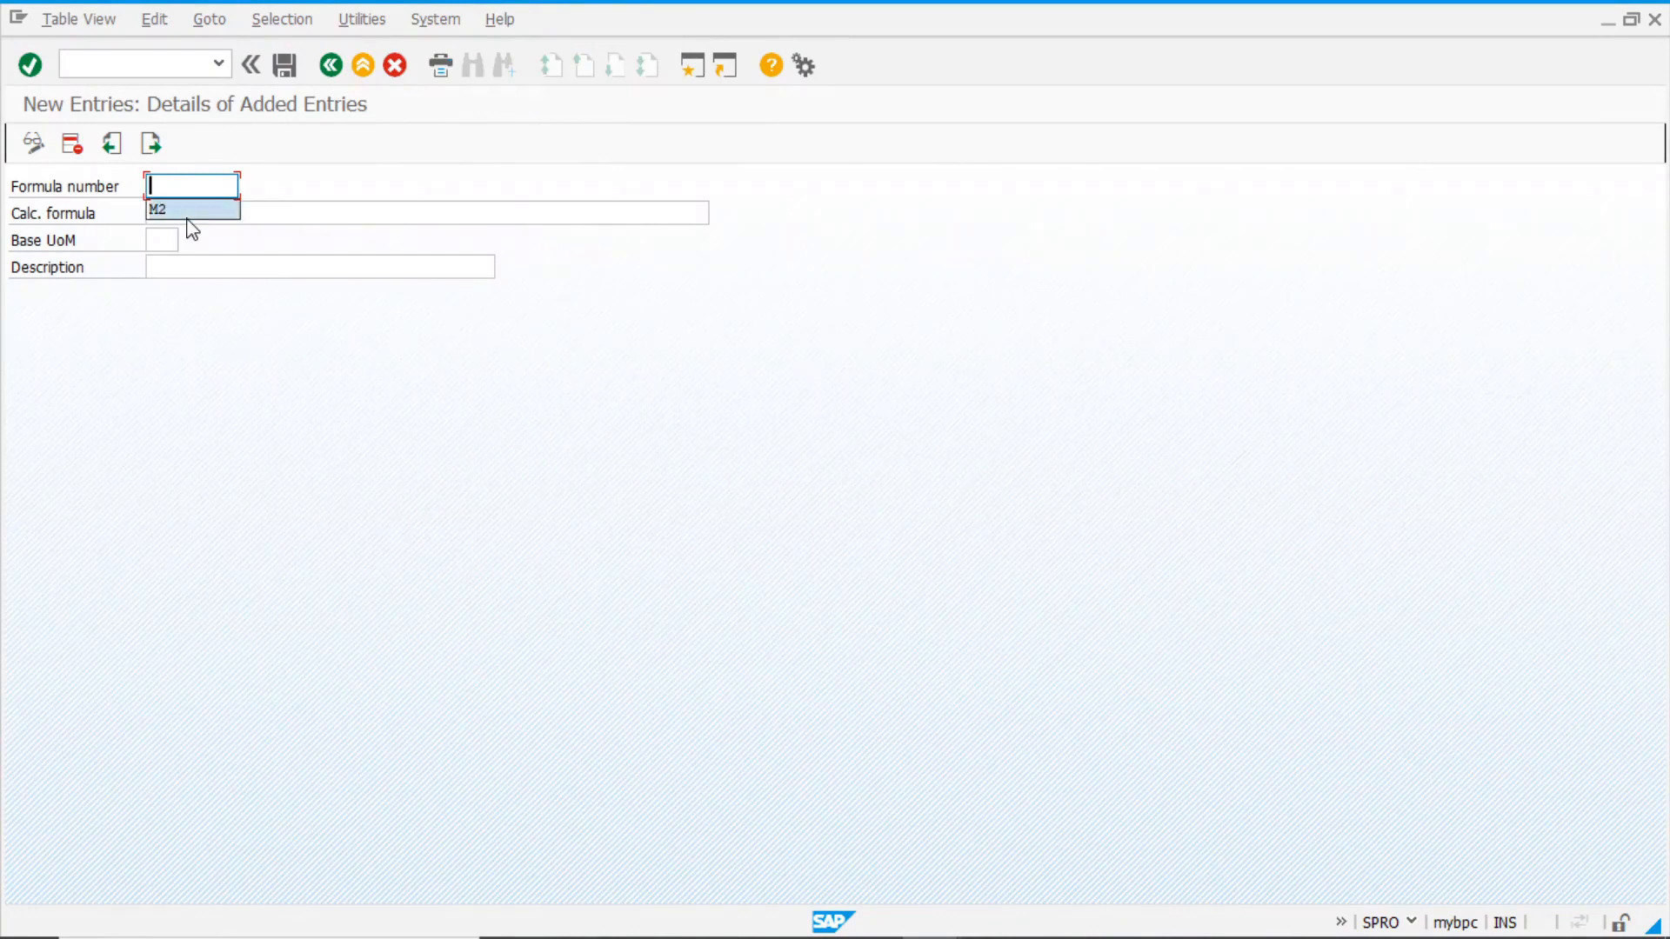
{"action": "left_click", "coordinate": [189, 213]}
{"action": "left_click", "coordinate": [198, 265]}
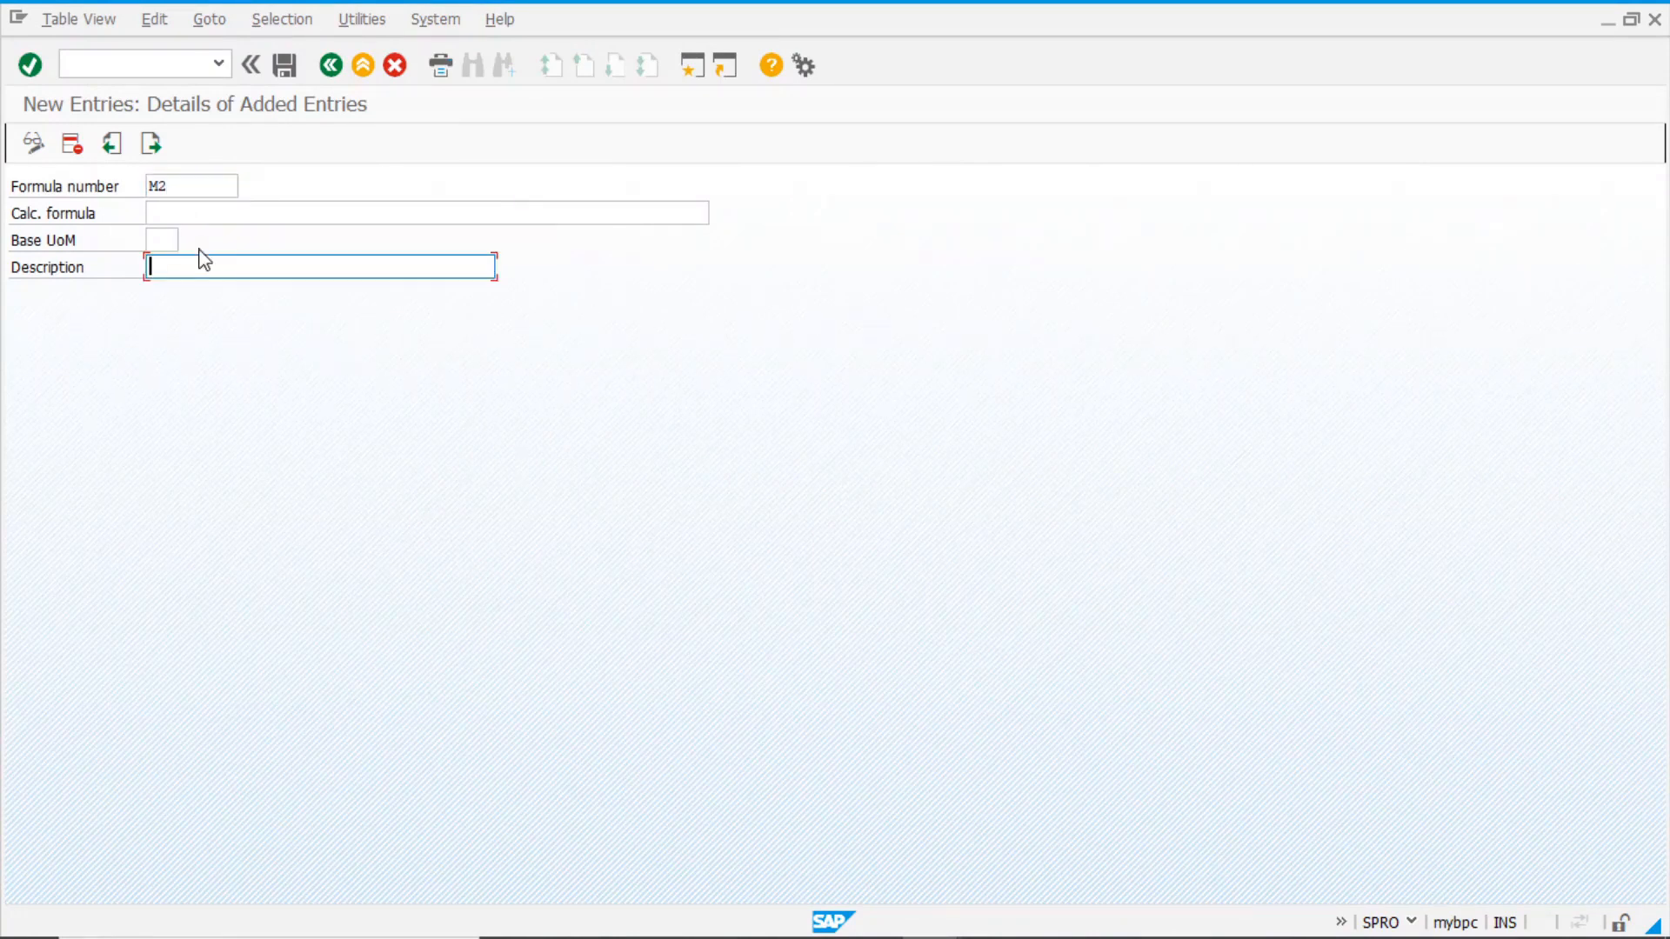
{"action": "type", "text": "Ca"}
{"action": "key", "text": "Down"}
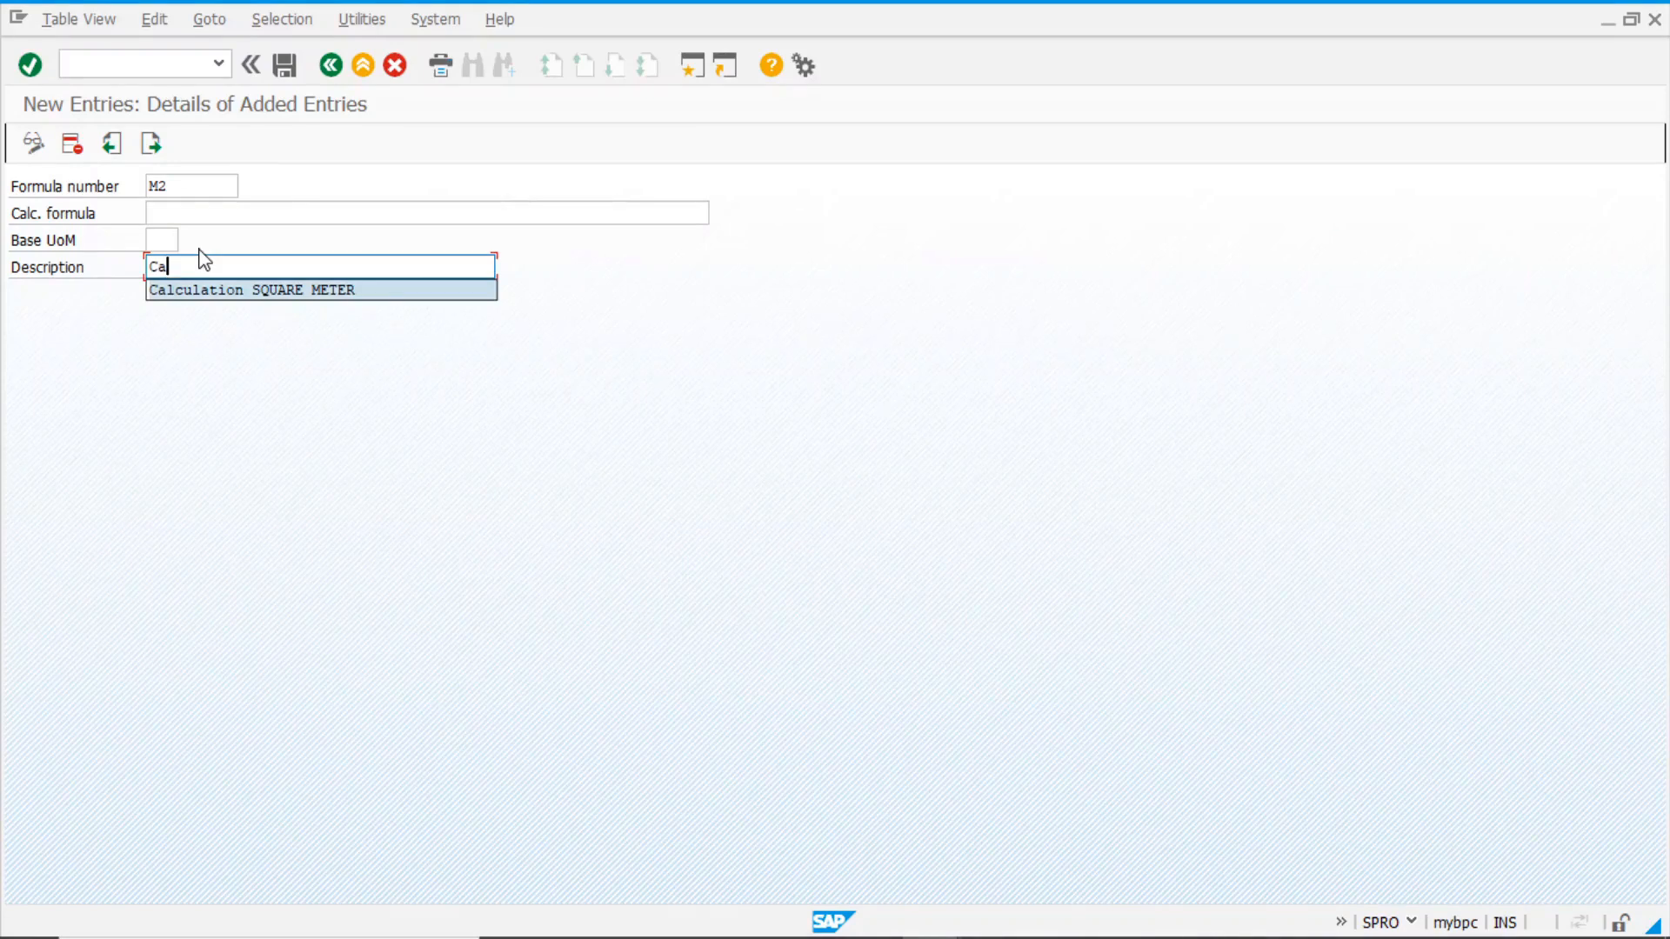
{"action": "key", "text": "Return"}
Enter L * B as the new entry's calculation formula and M2 as its base unit of measure
{"action": "left_click", "coordinate": [170, 216]}
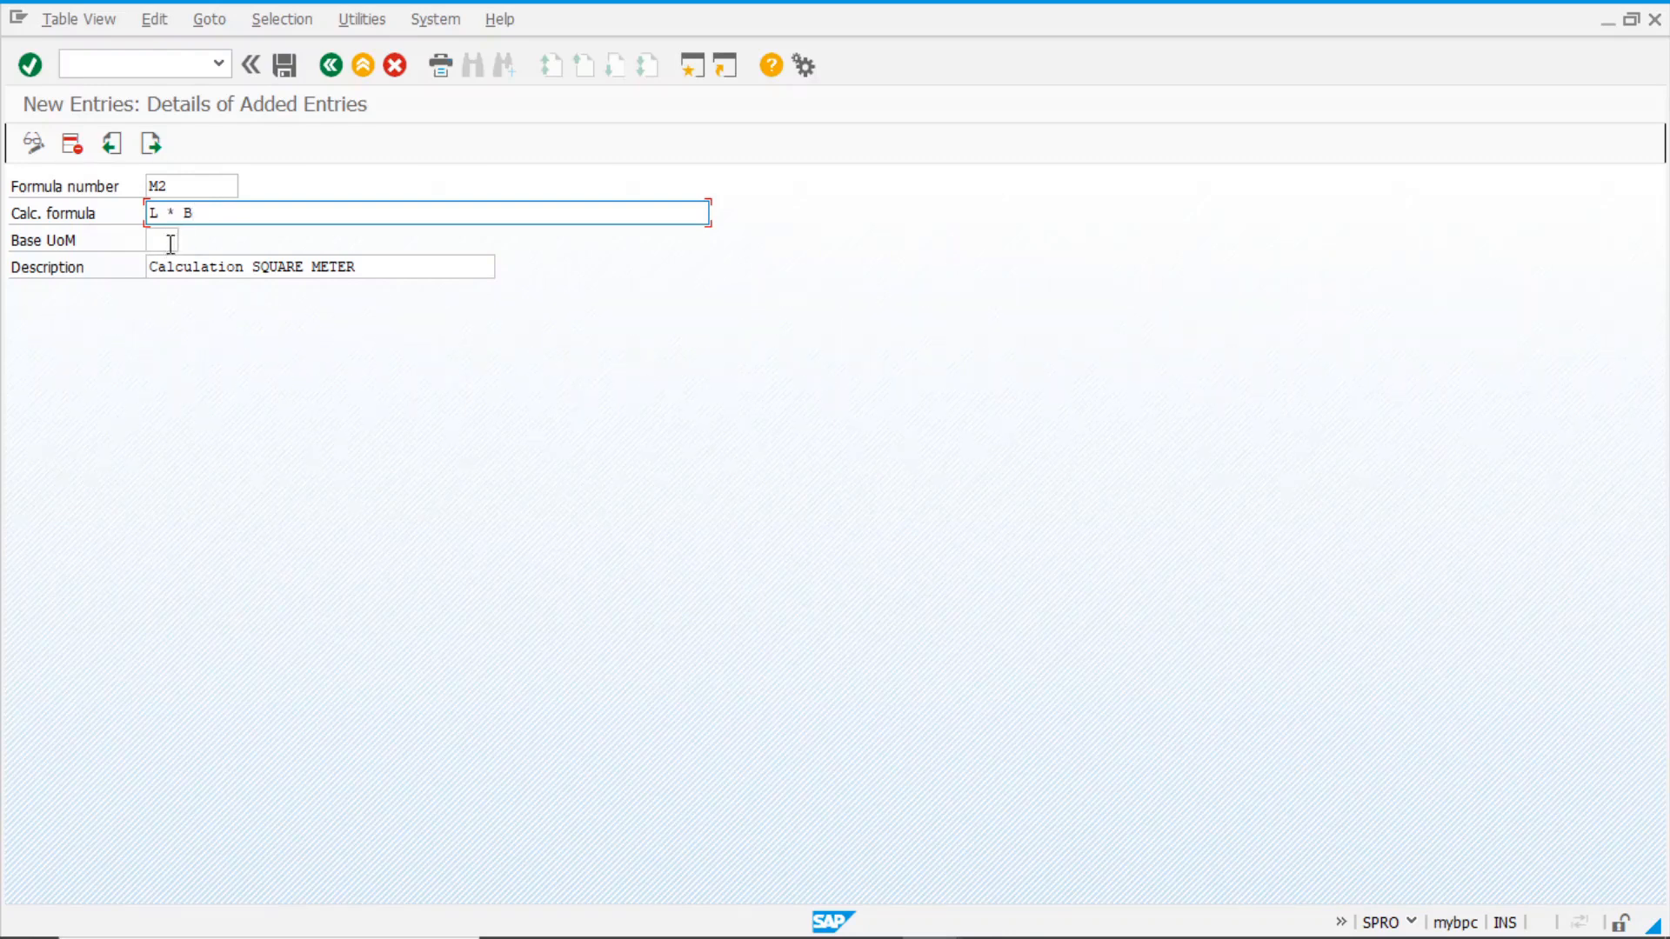
{"action": "left_click", "coordinate": [170, 242]}
{"action": "type", "text": "M2"}
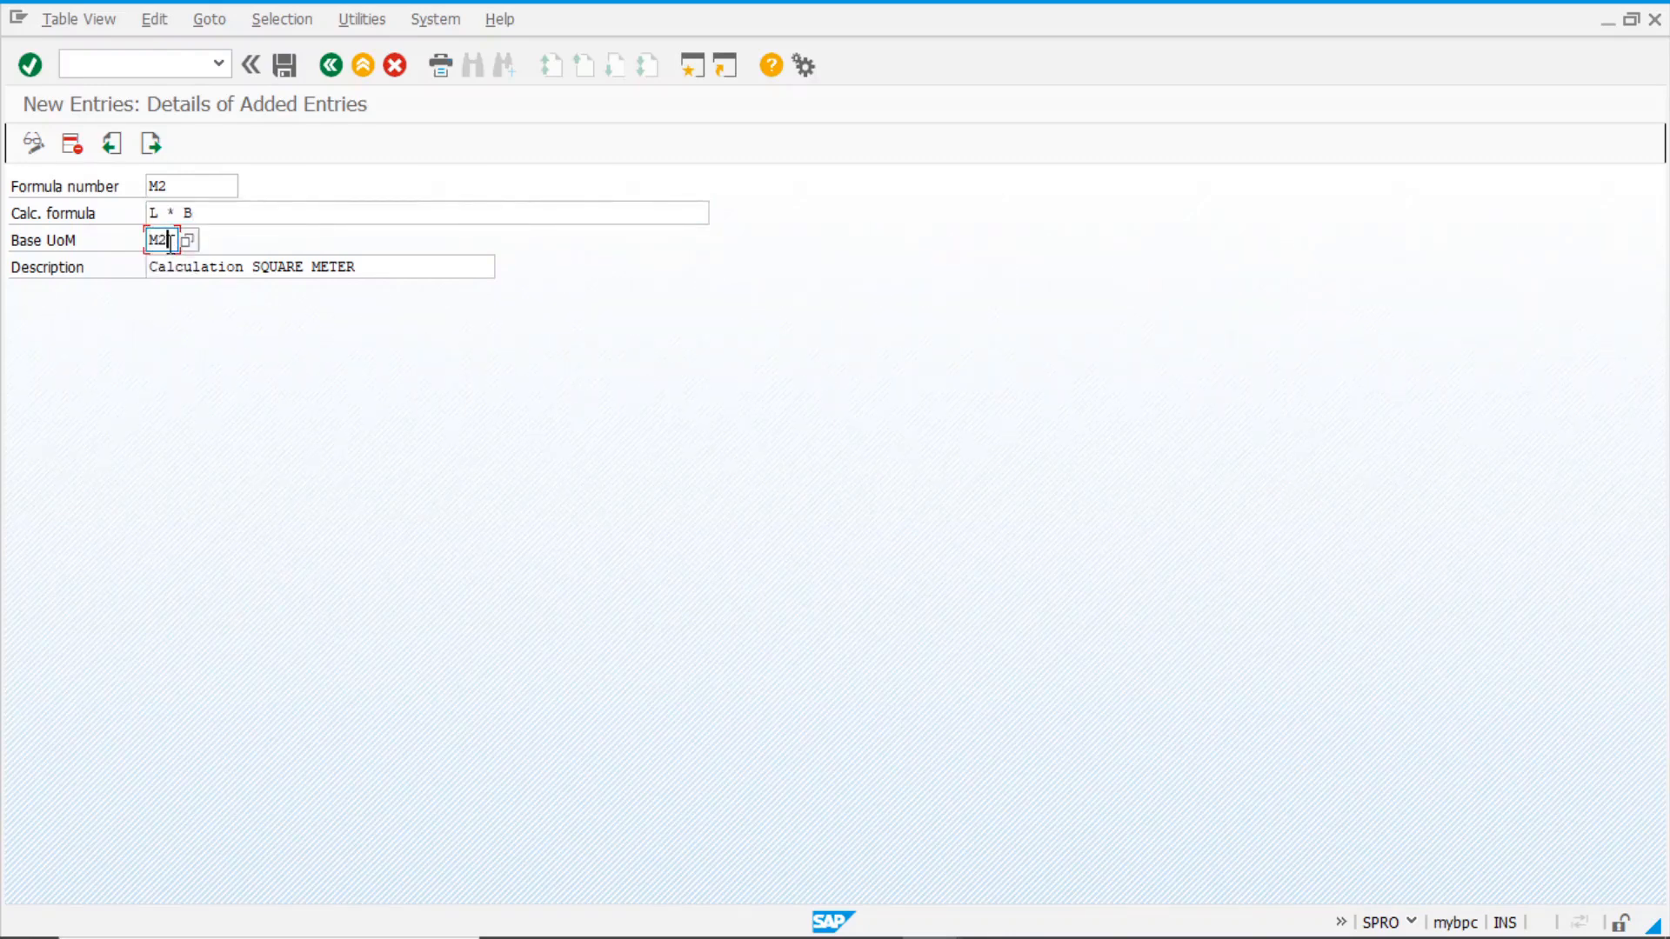
{"action": "key", "text": "Return"}
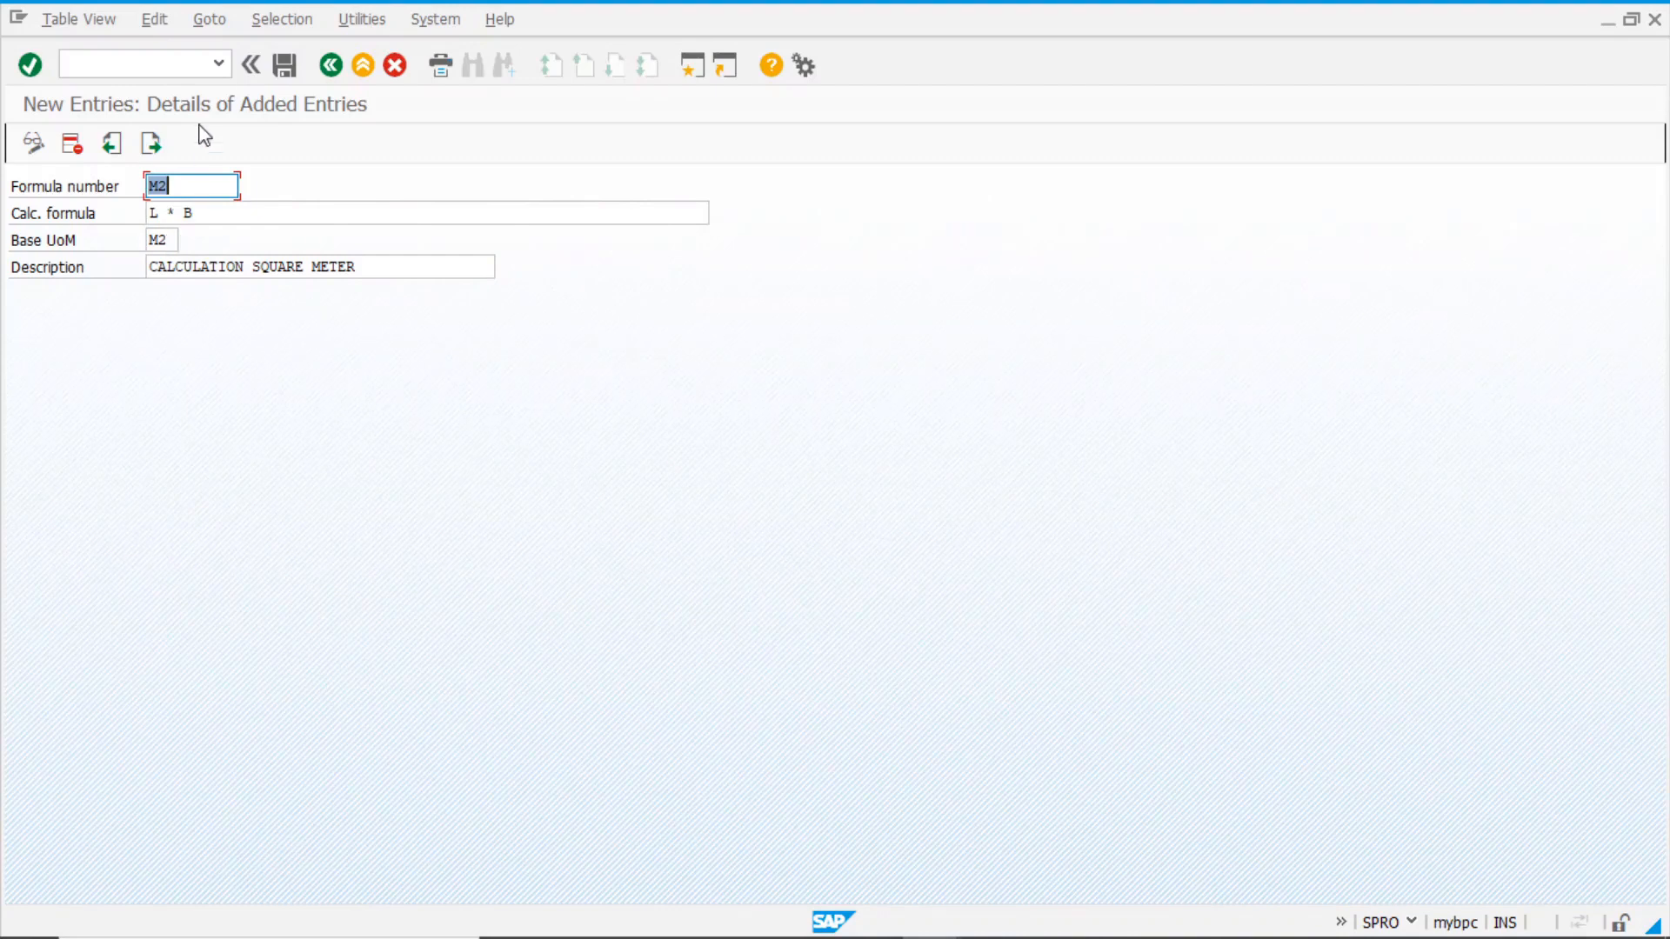
Save the M2 formula under the SAP MM customizing request and return to the IMG structure
{"action": "left_click", "coordinate": [284, 65]}
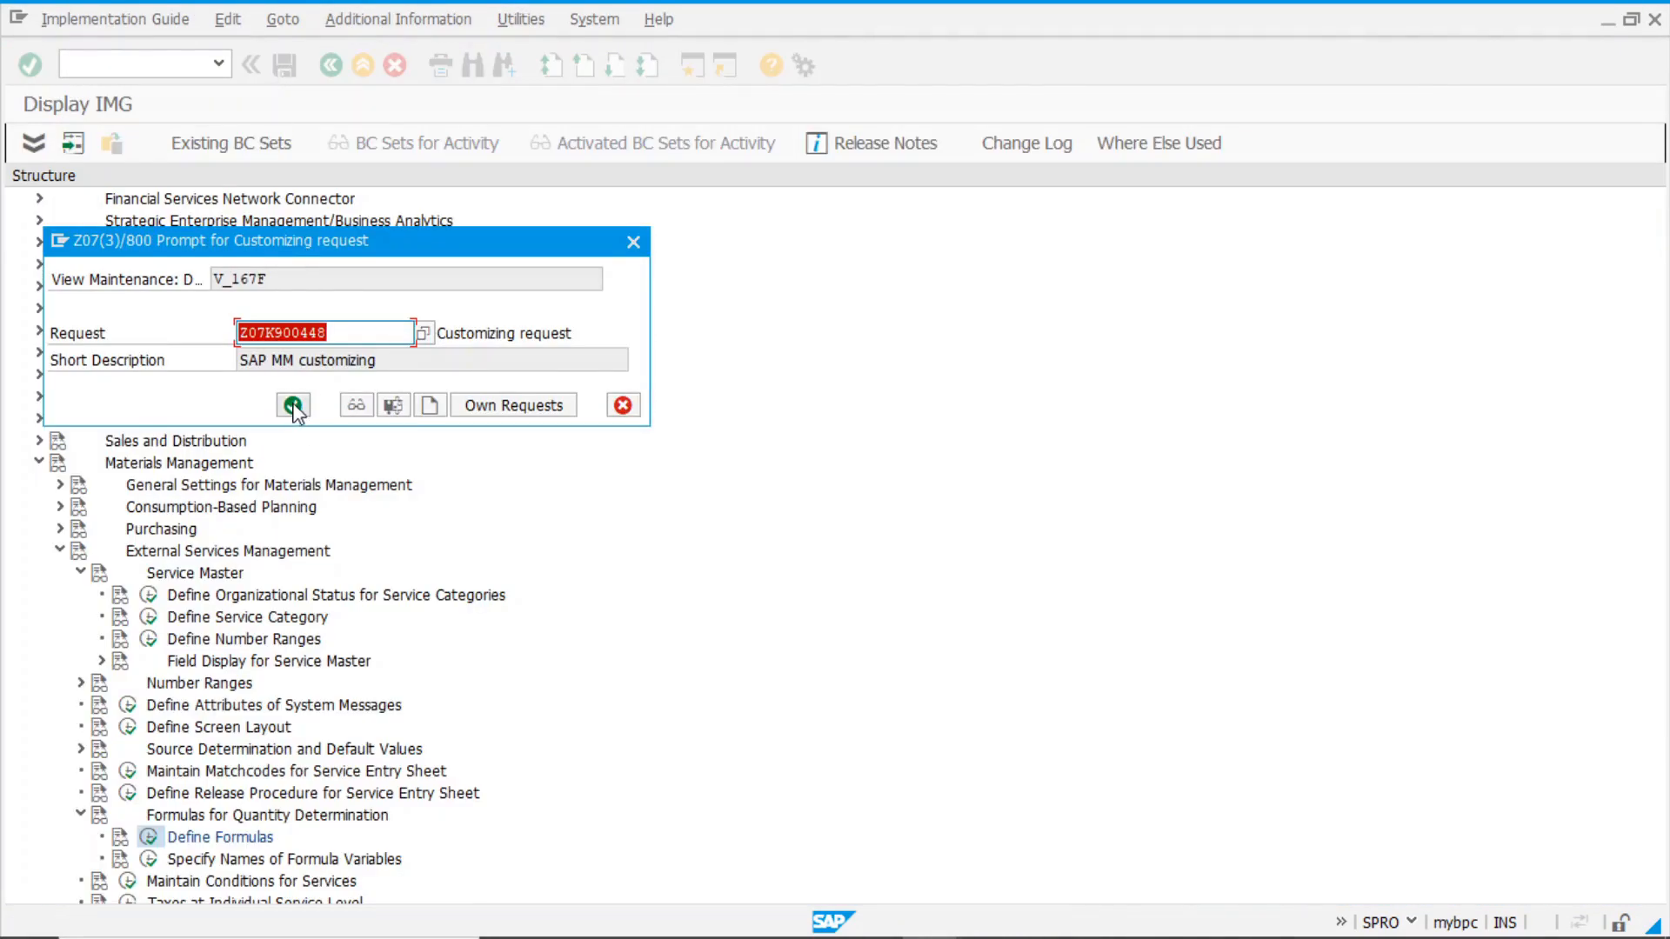
{"action": "left_click", "coordinate": [293, 403]}
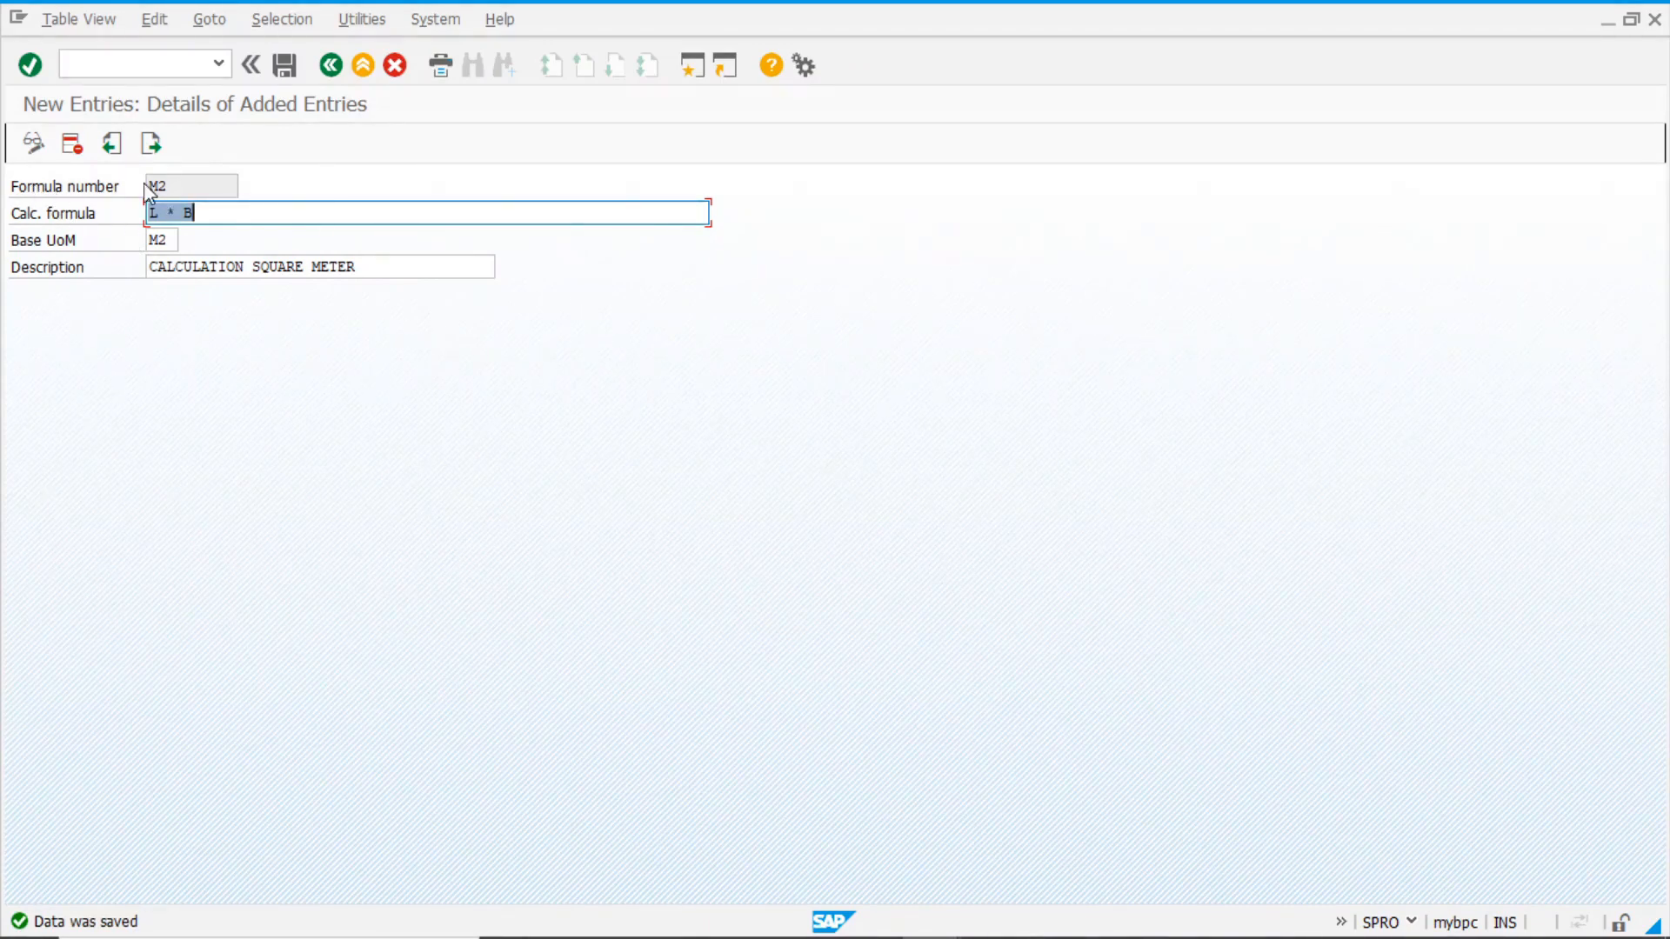
{"action": "left_click", "coordinate": [336, 73]}
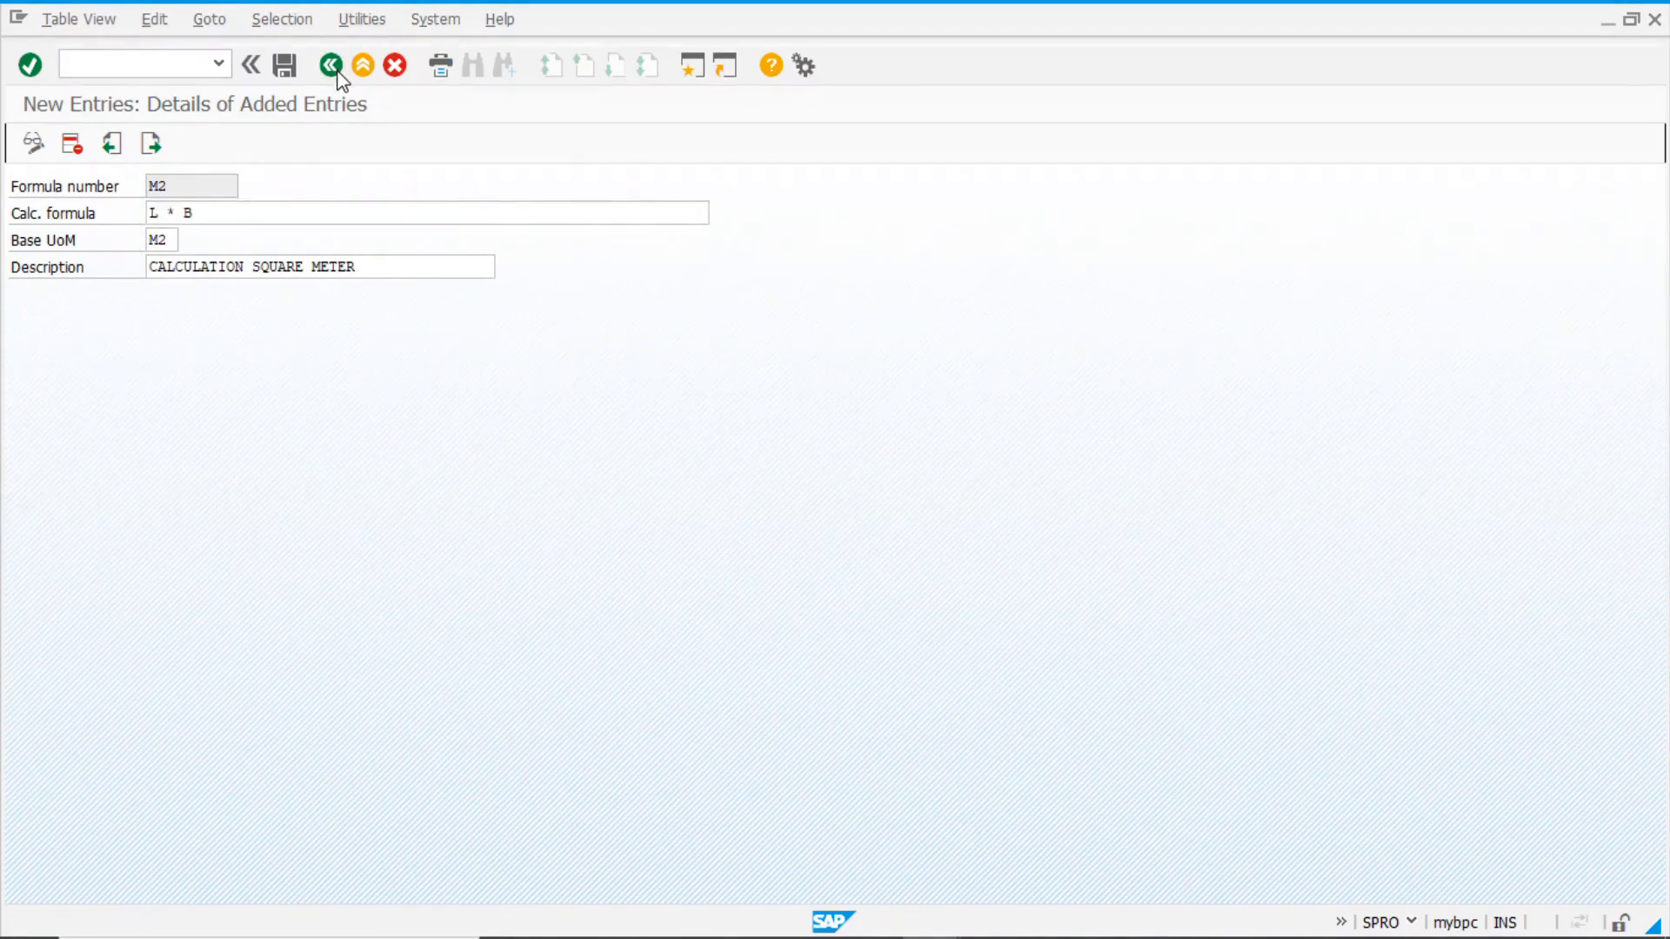
{"action": "left_click", "coordinate": [336, 74]}
{"action": "left_click", "coordinate": [335, 73]}
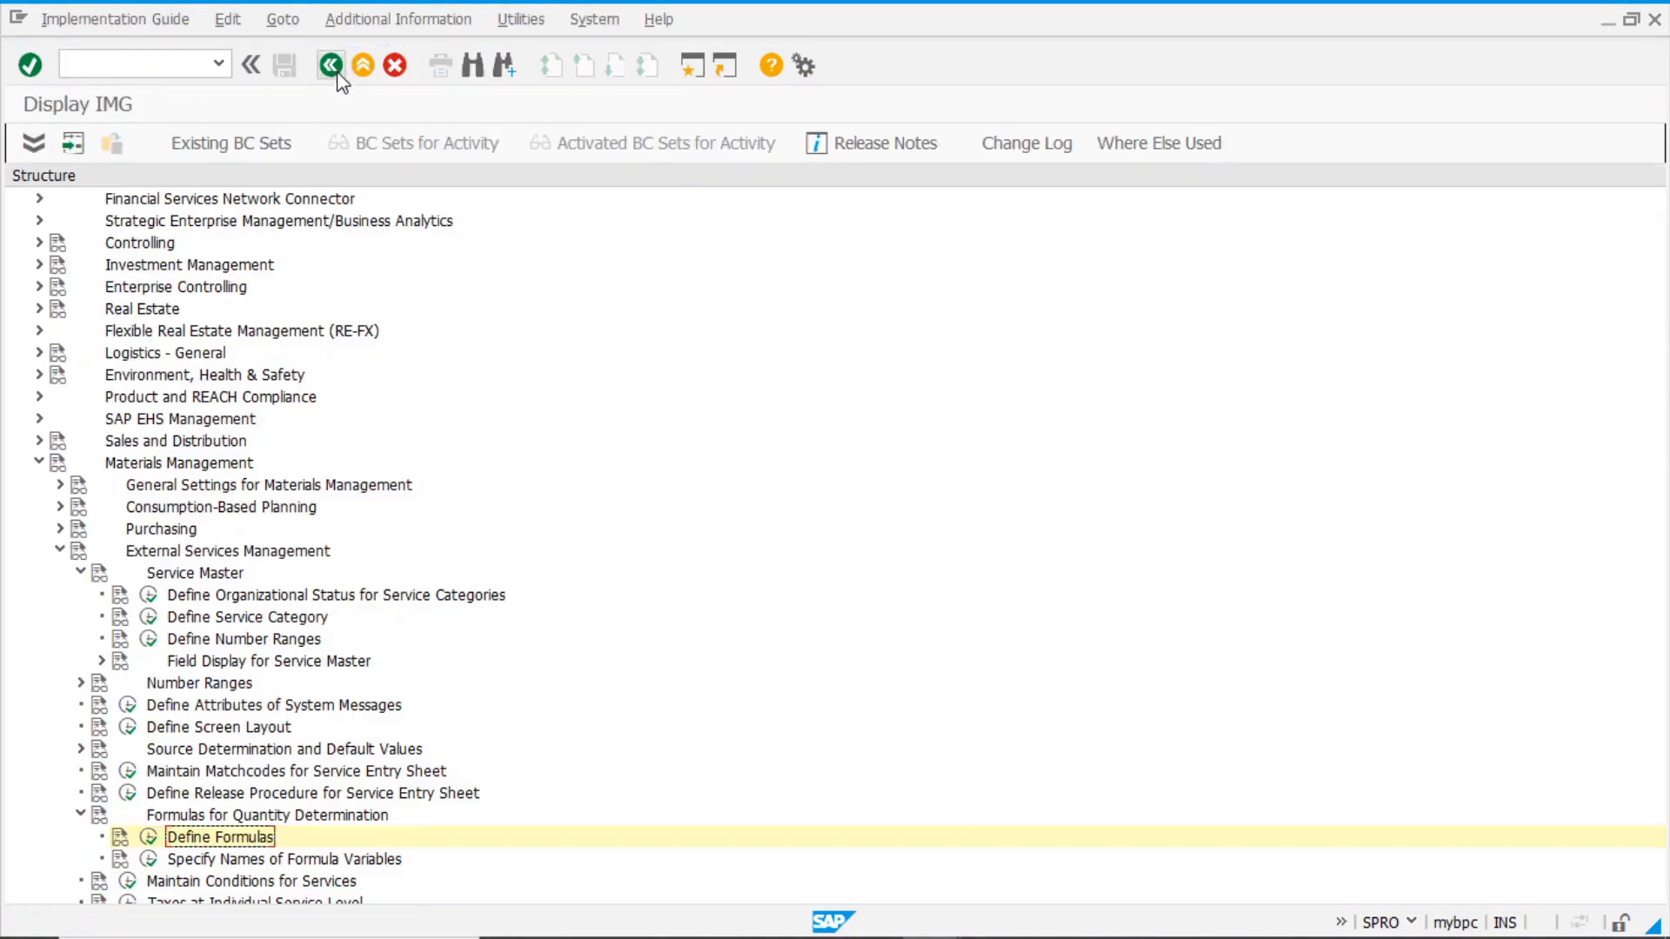
Open Specify Names of Formula Variables and copy the VOL01 variable B (WIDTH) to formula number M2
{"action": "left_click", "coordinate": [146, 863]}
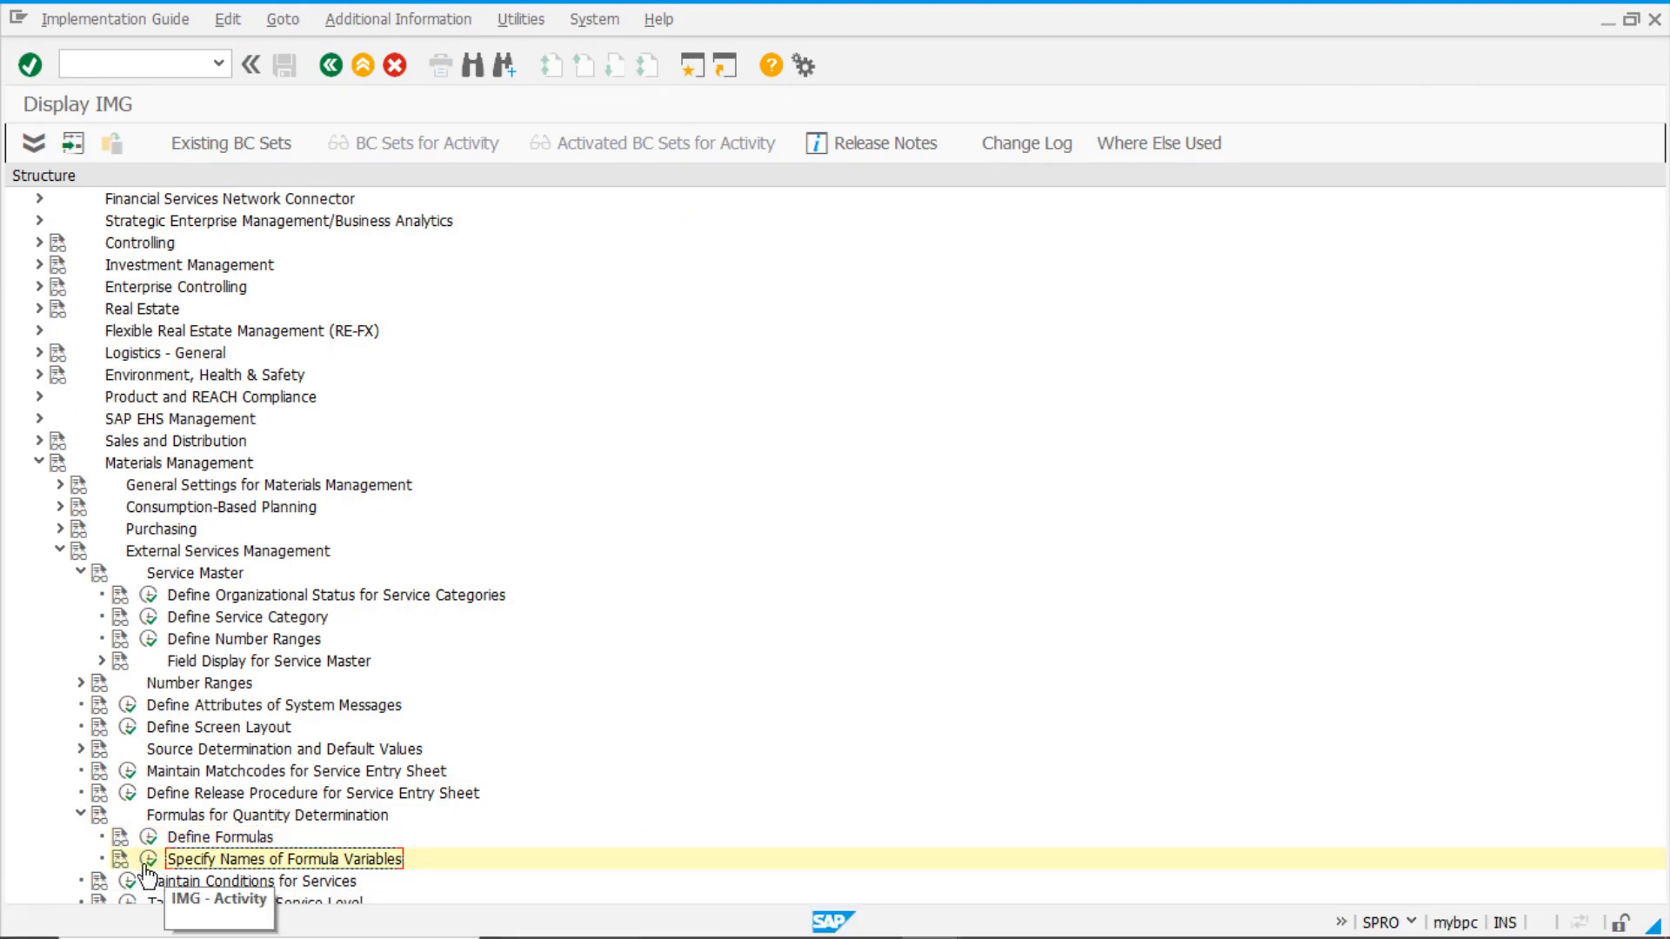
{"action": "left_click", "coordinate": [148, 861]}
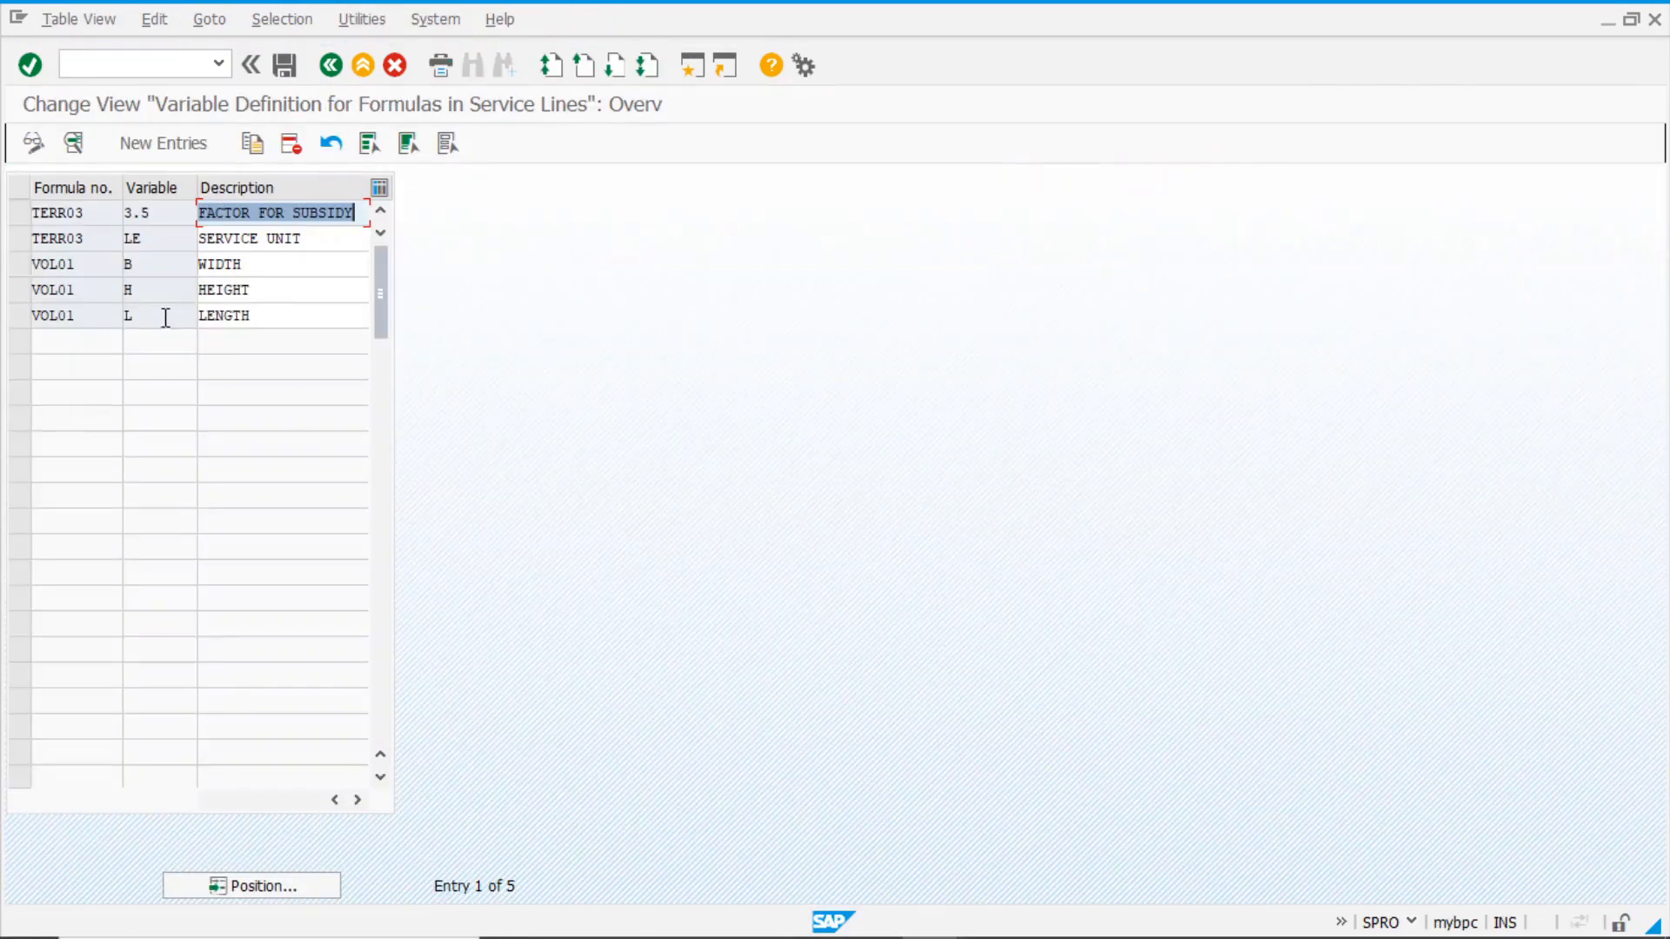
{"action": "left_click", "coordinate": [155, 267]}
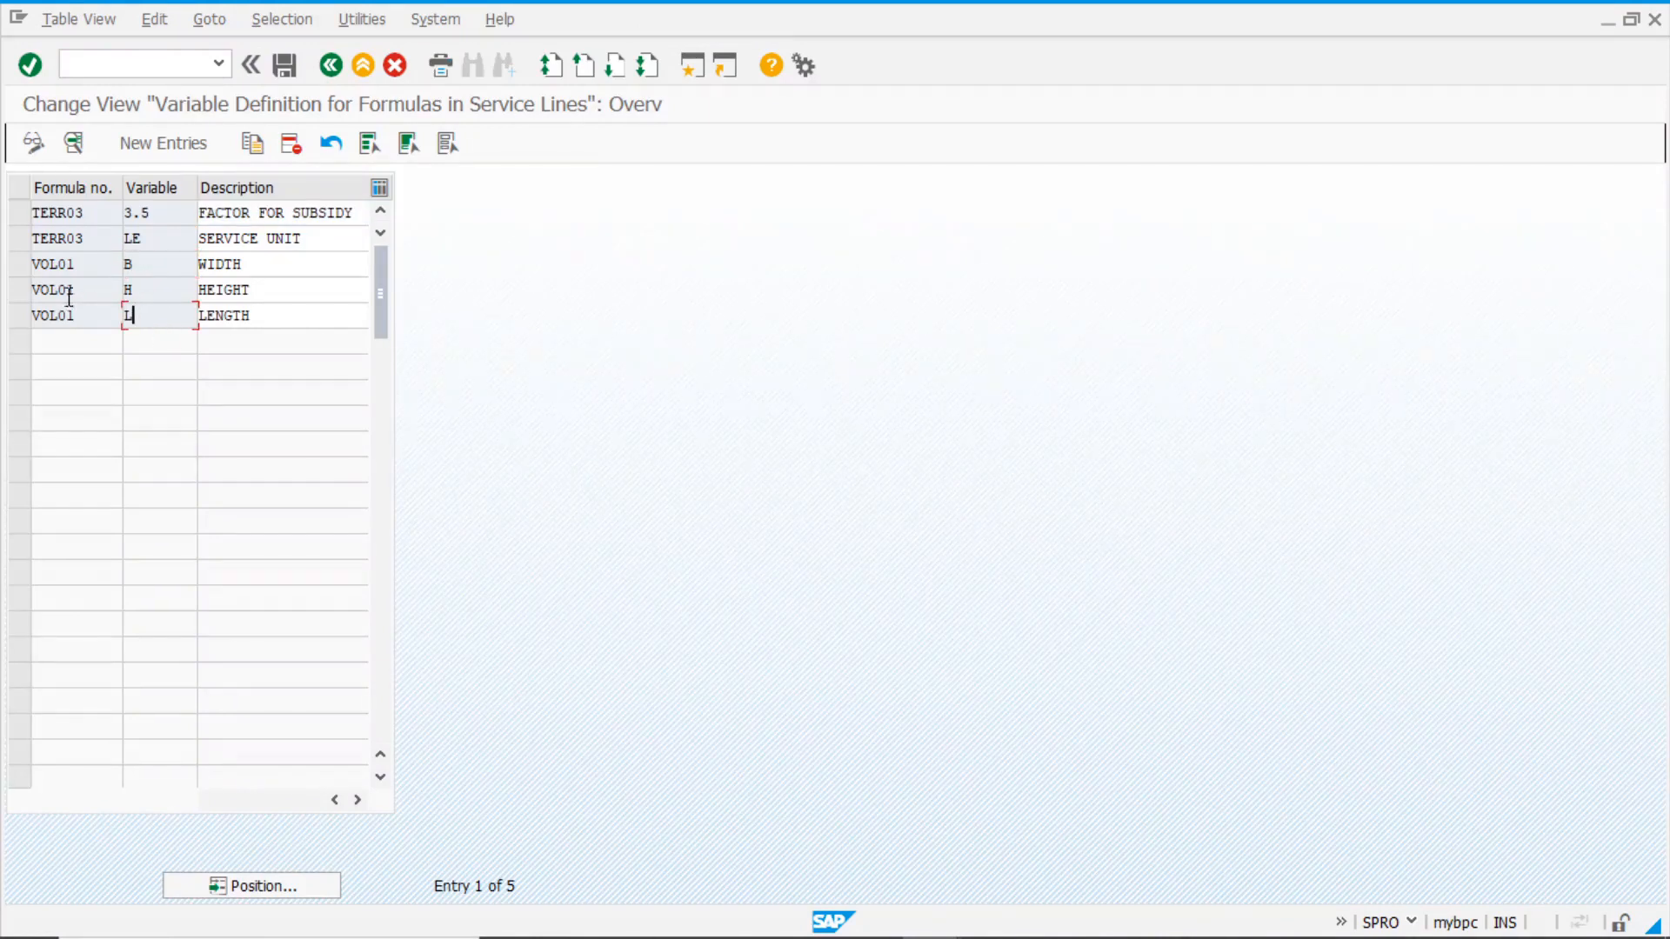
{"action": "left_click", "coordinate": [18, 264]}
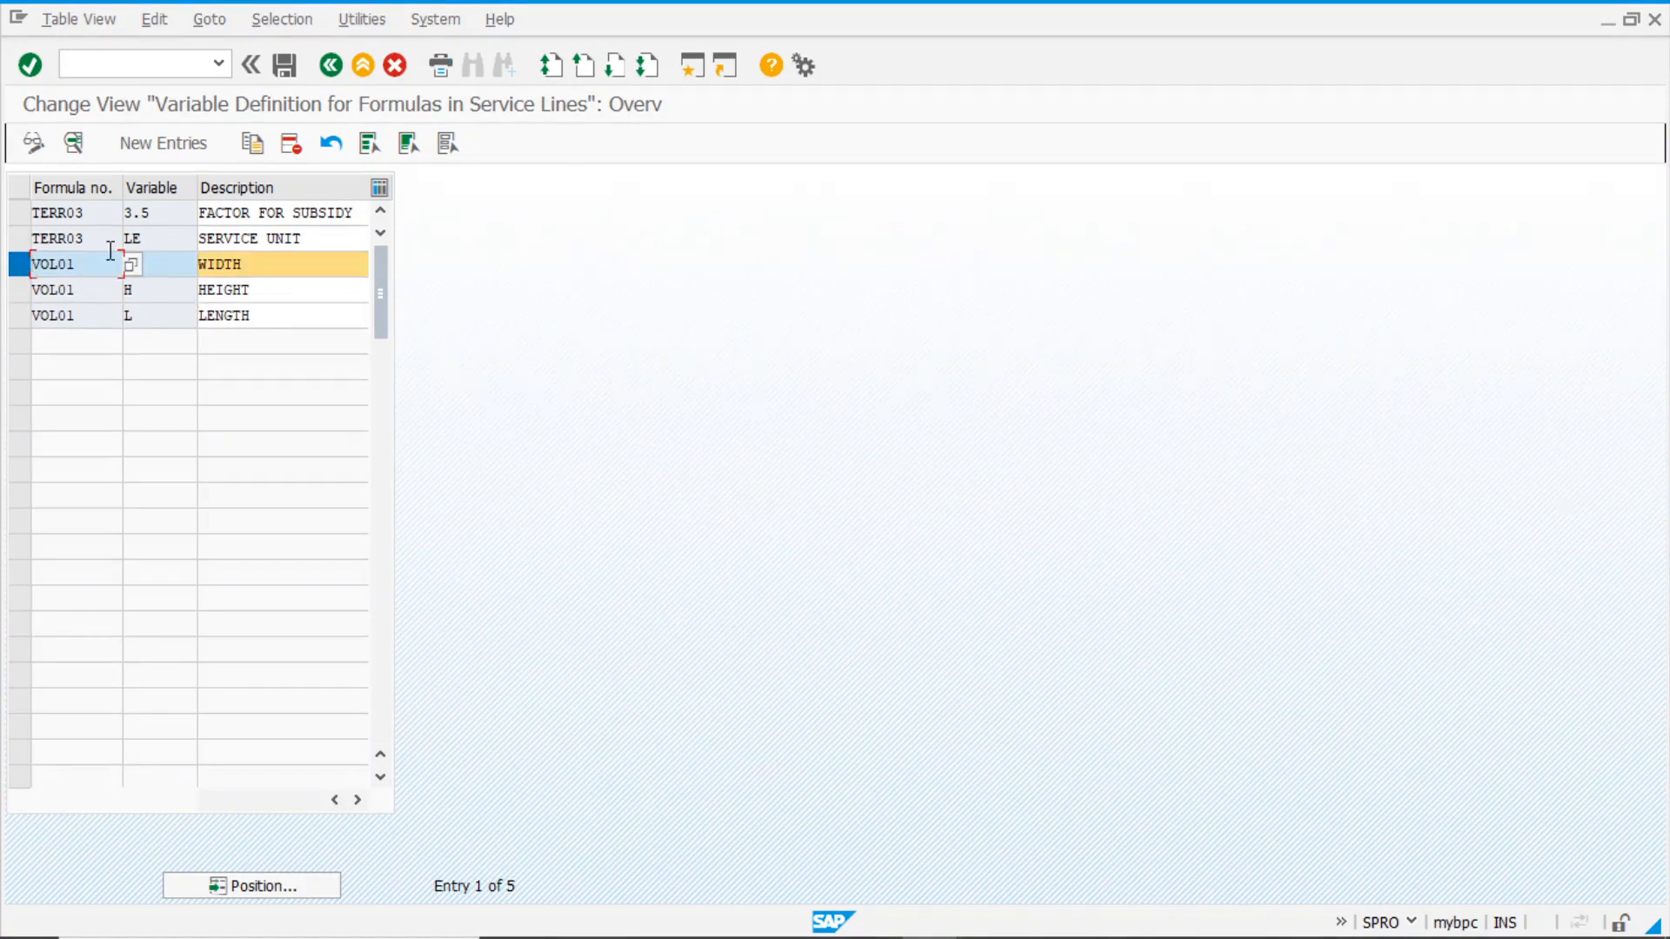
{"action": "left_click", "coordinate": [252, 144]}
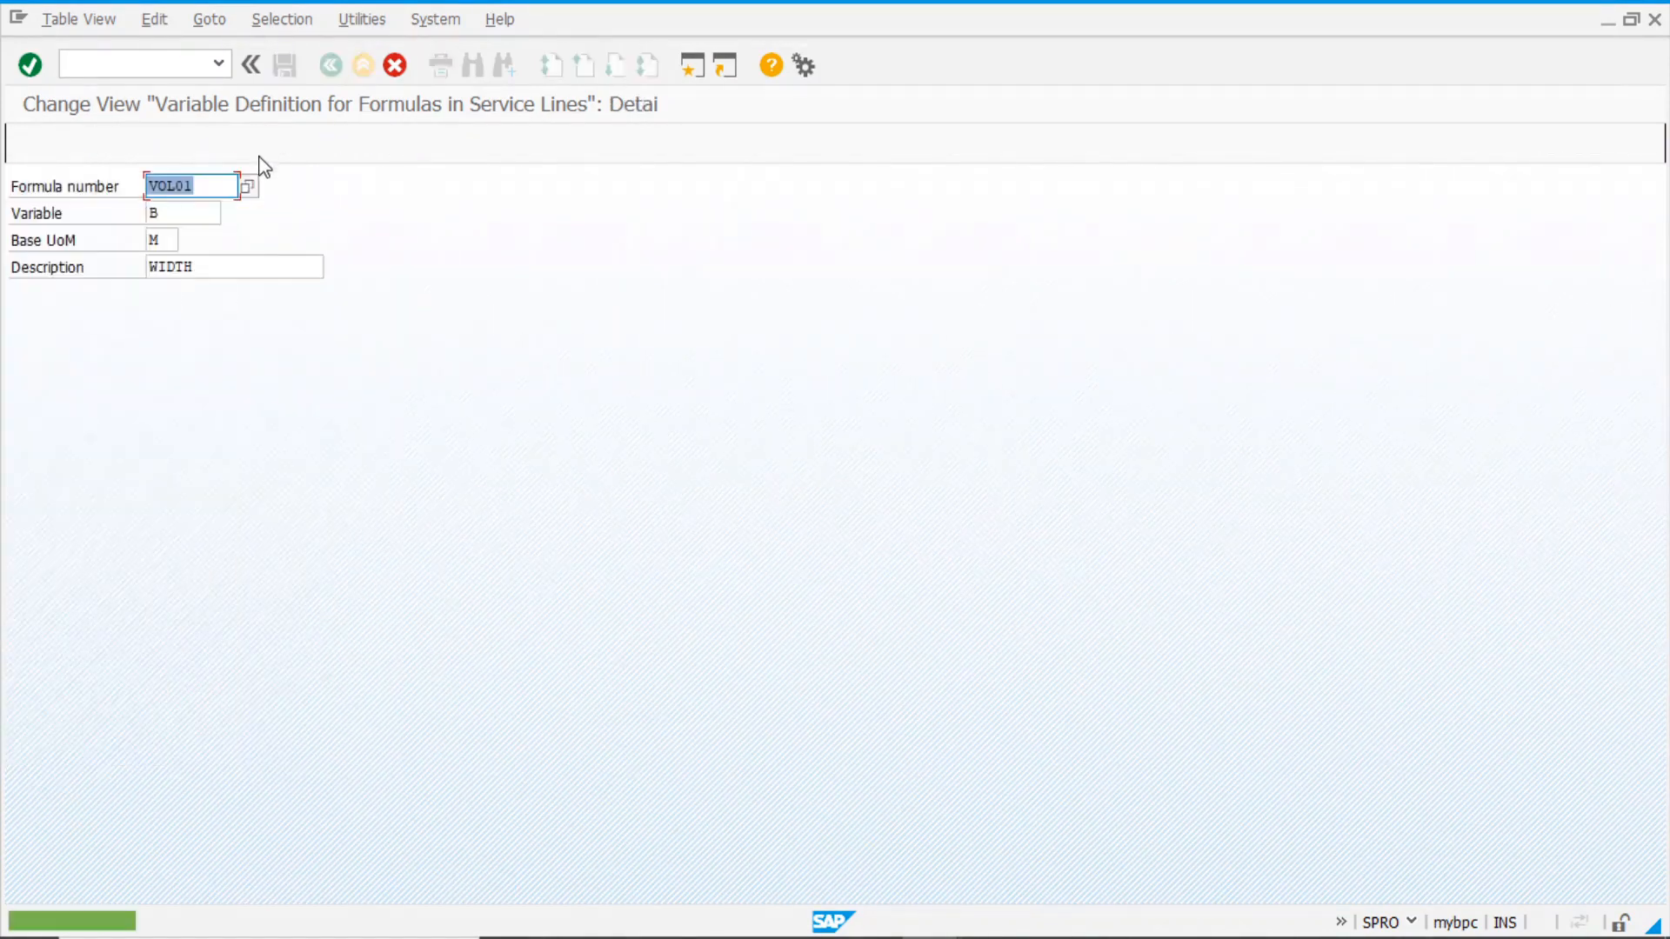
{"action": "type", "text": "M2"}
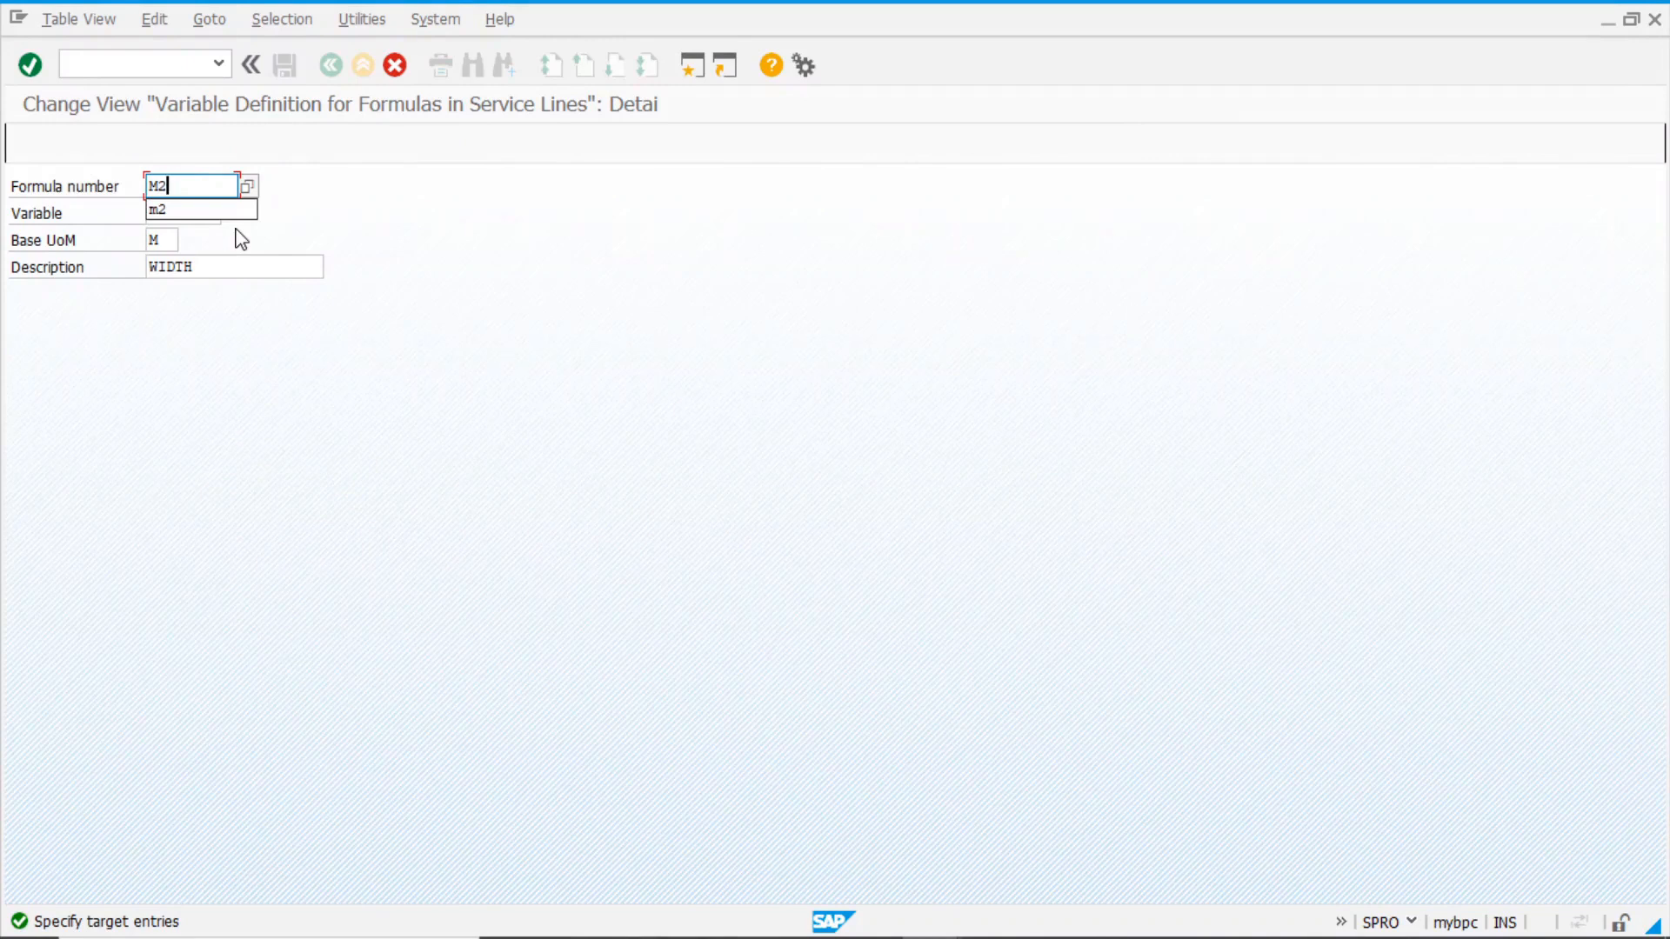
{"action": "key", "text": "Return"}
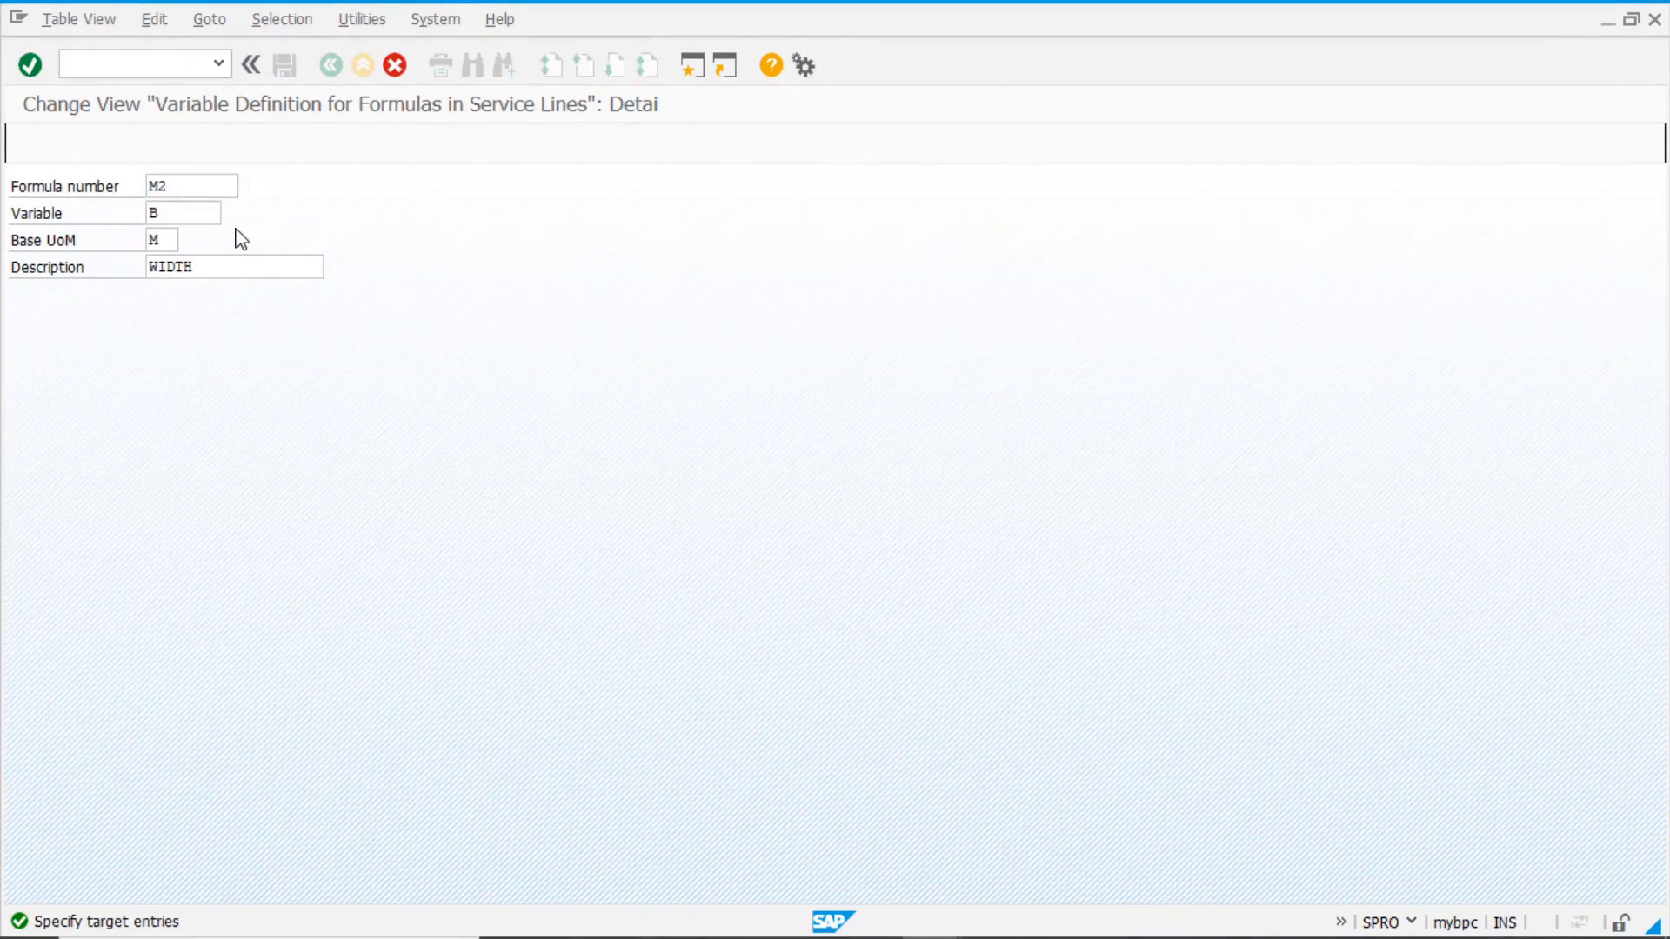
{"action": "left_click", "coordinate": [173, 213]}
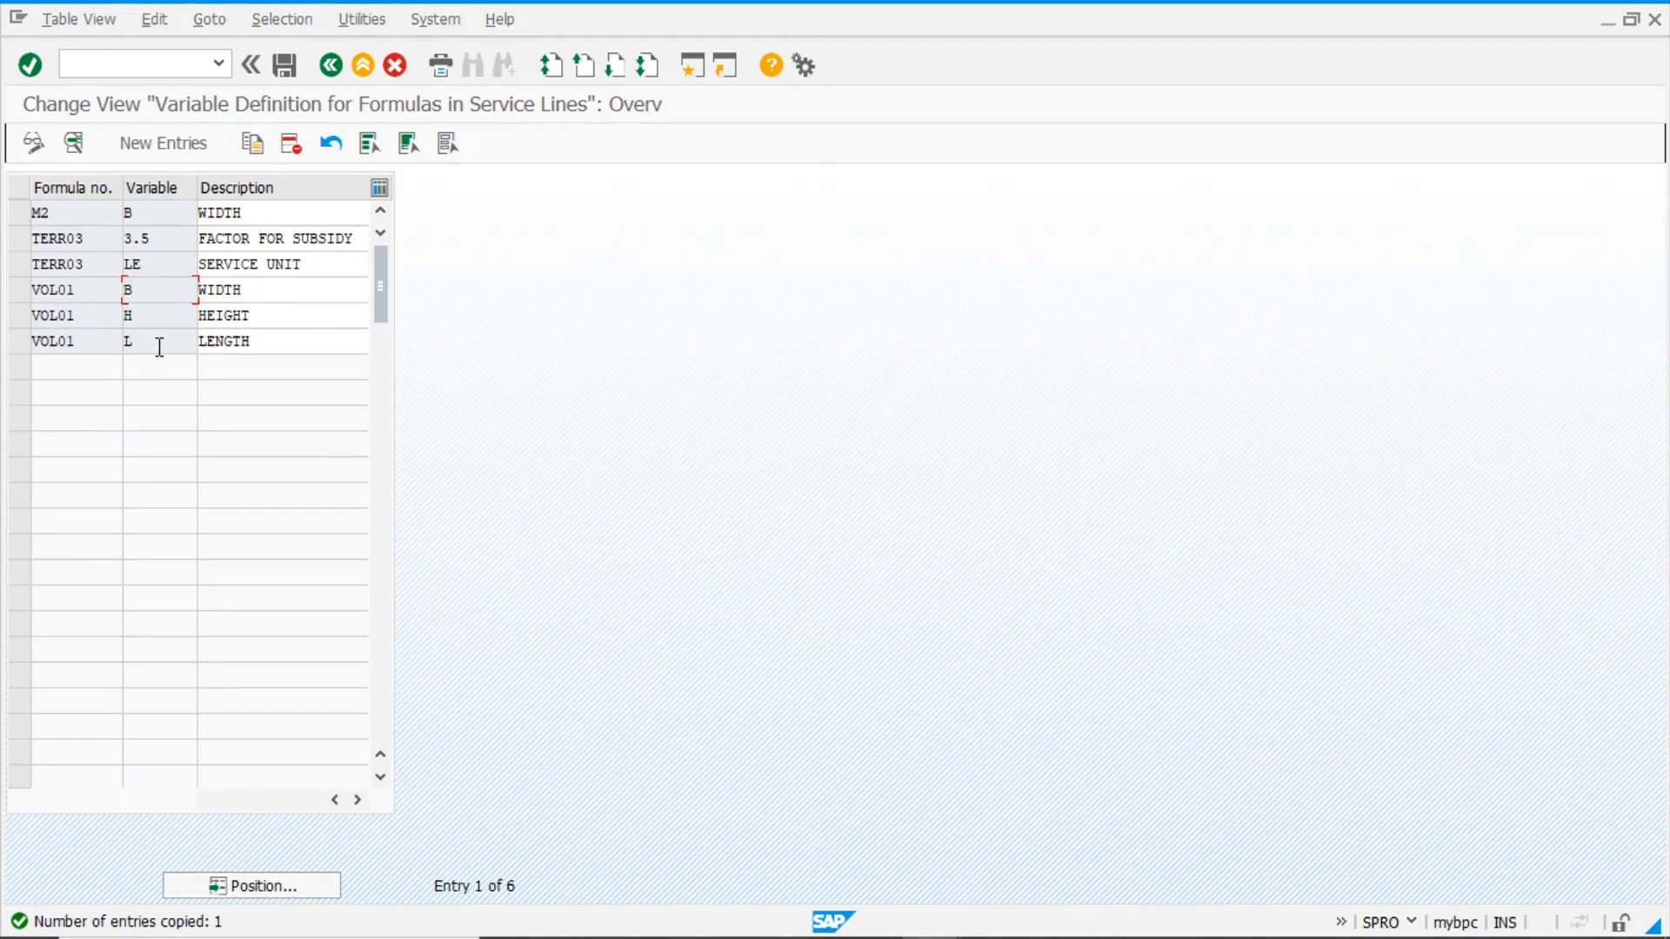
Copy the VOL01 variable L (LENGTH) to formula number M2 and check the M2 rows of the variable list
{"action": "left_click", "coordinate": [19, 341]}
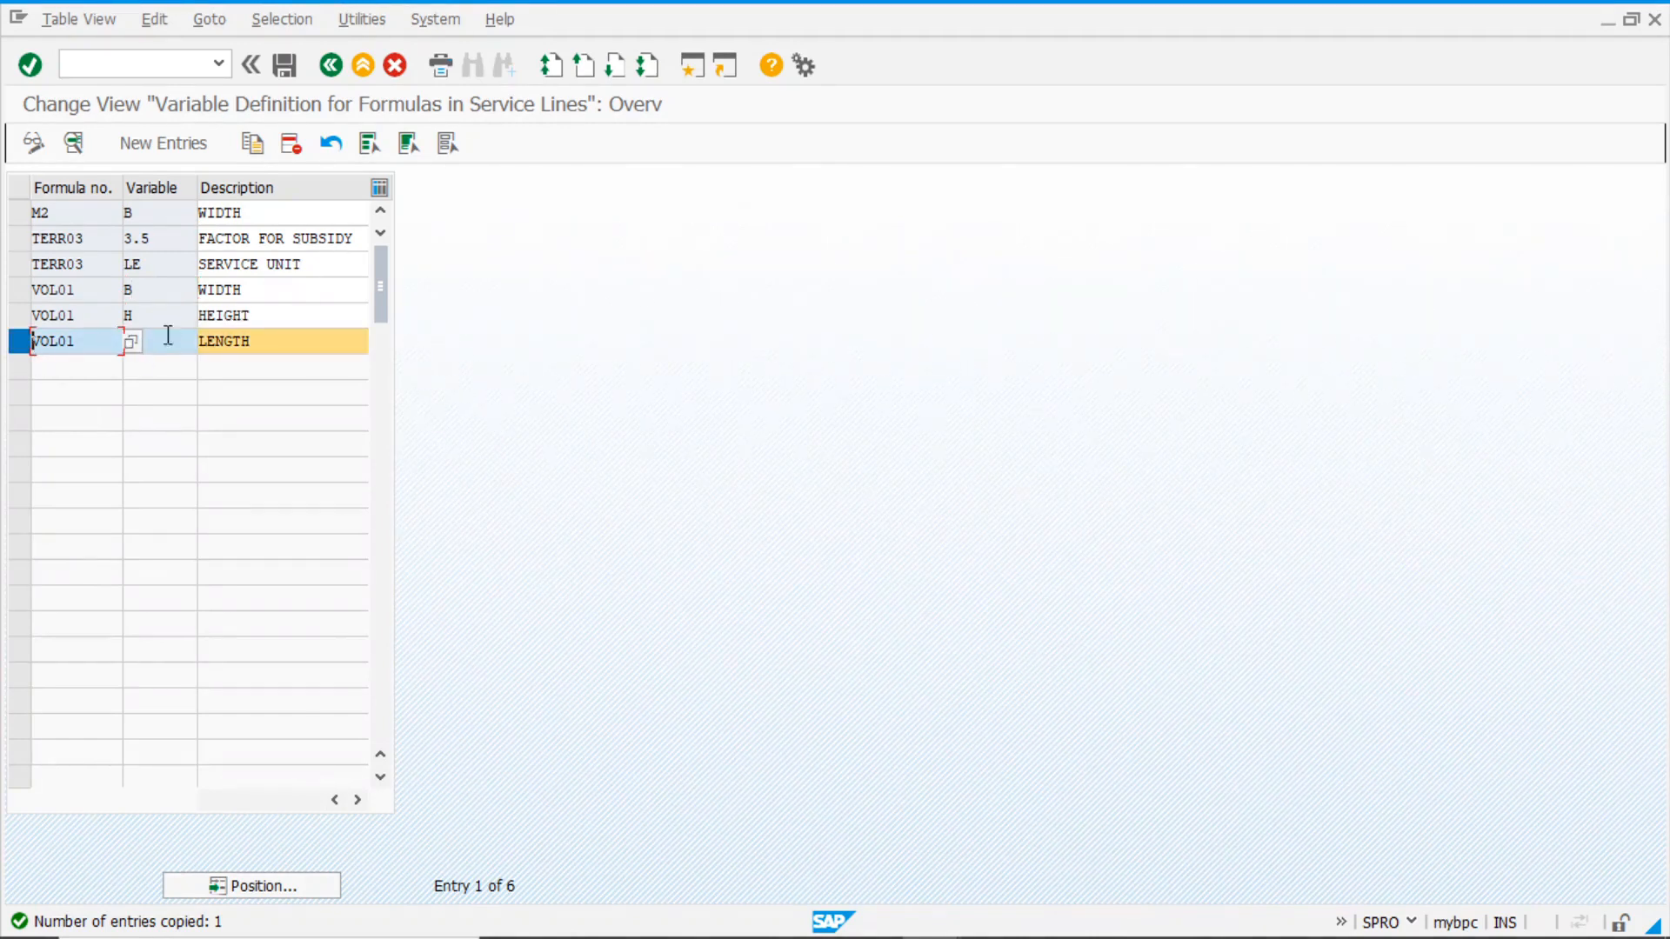
{"action": "left_click", "coordinate": [253, 143]}
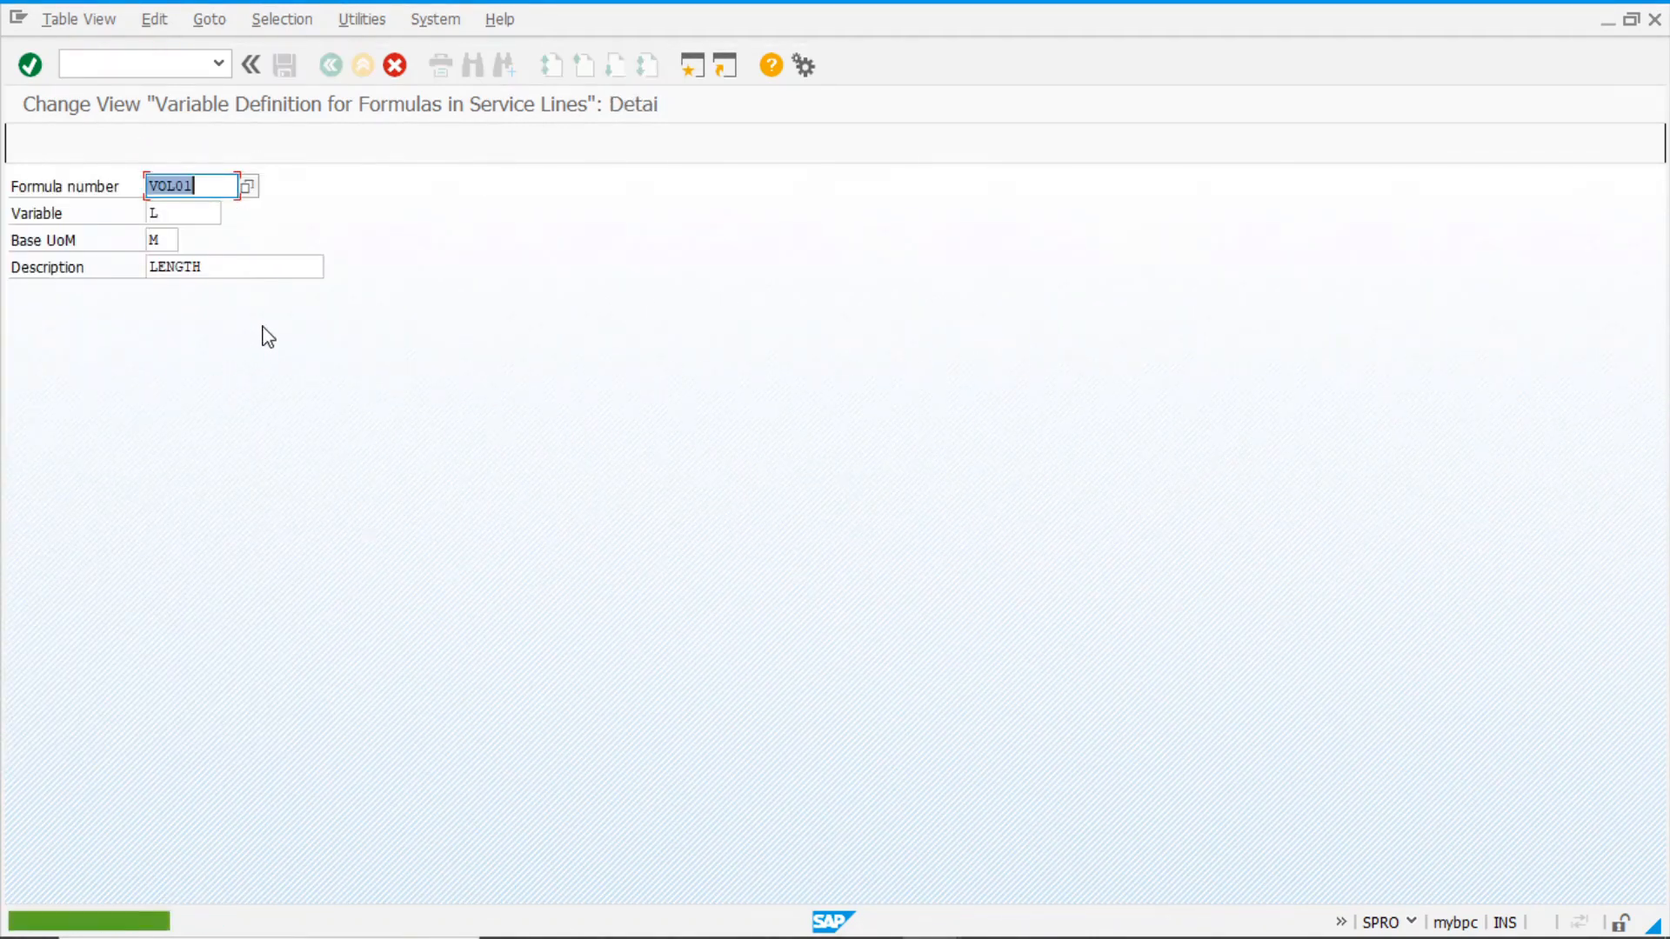
{"action": "type", "text": "M2"}
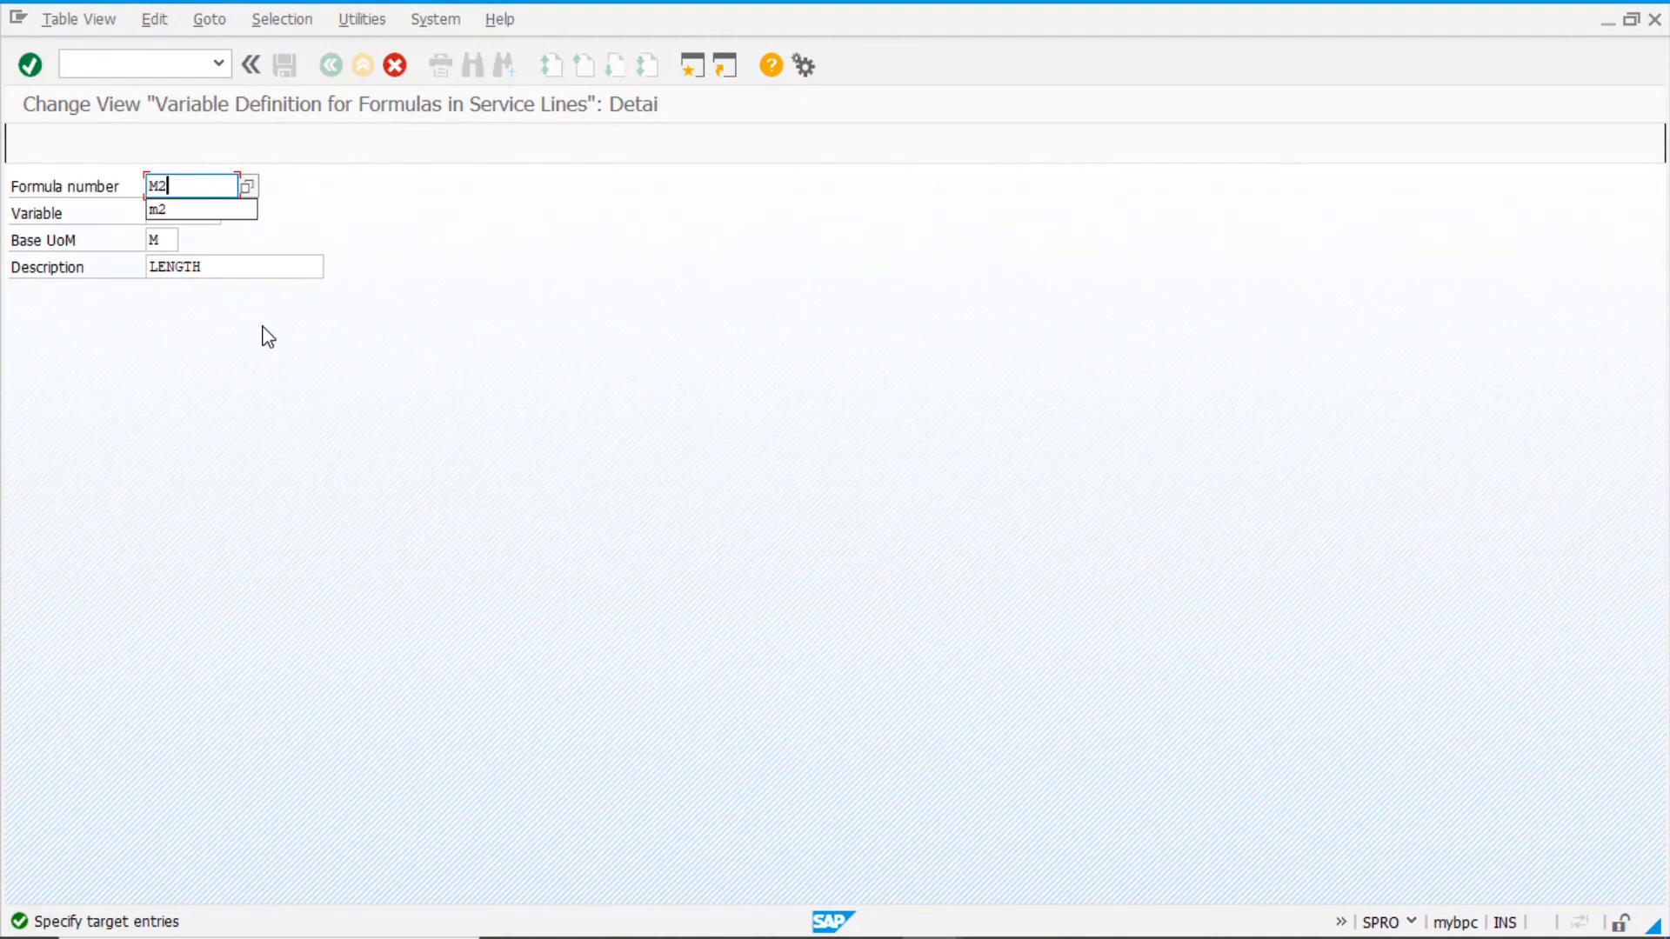
{"action": "key", "text": "Return"}
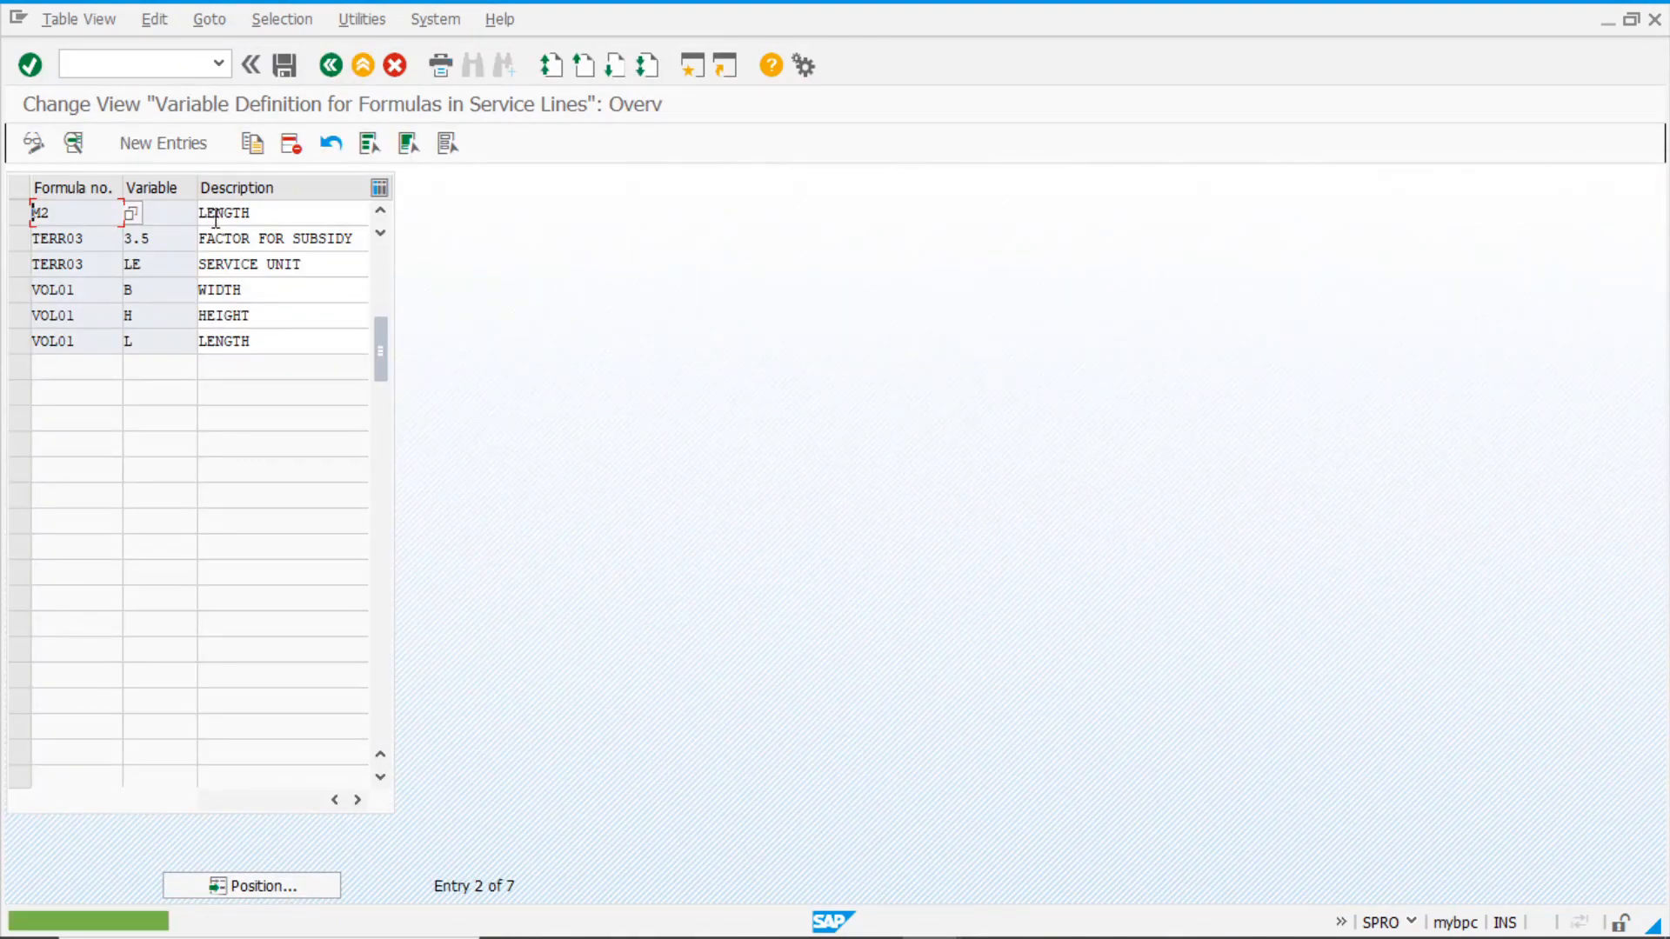
{"action": "scroll", "coordinate": [262, 262], "scroll_direction": "up", "scroll_amount": 1}
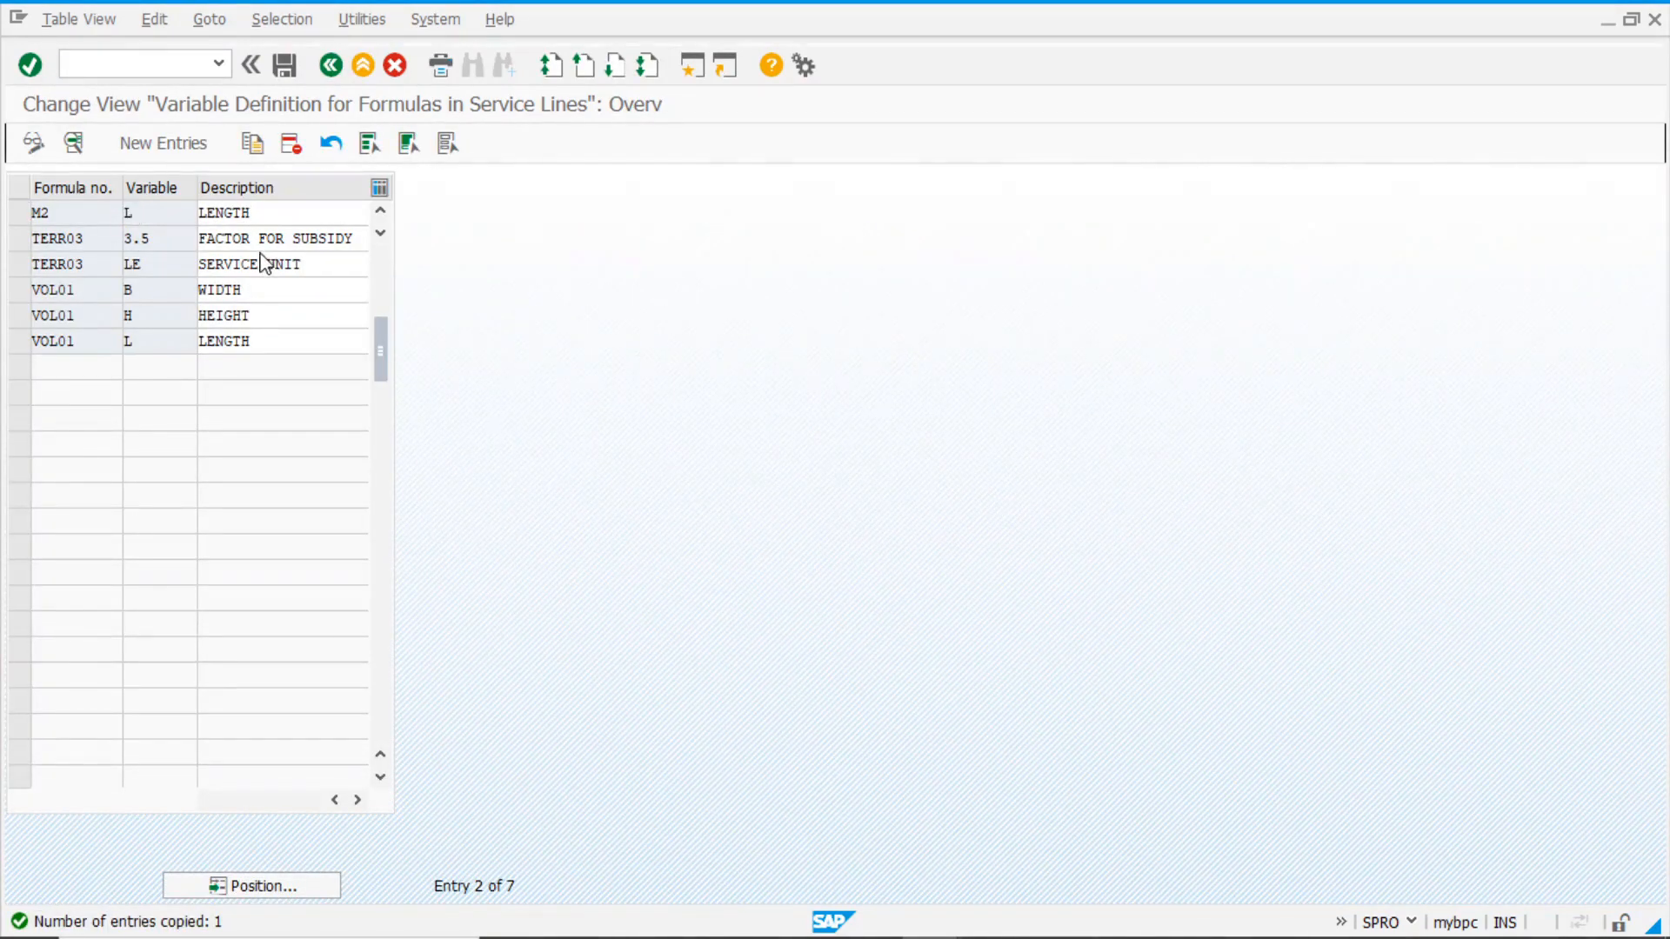
{"action": "left_click", "coordinate": [160, 213]}
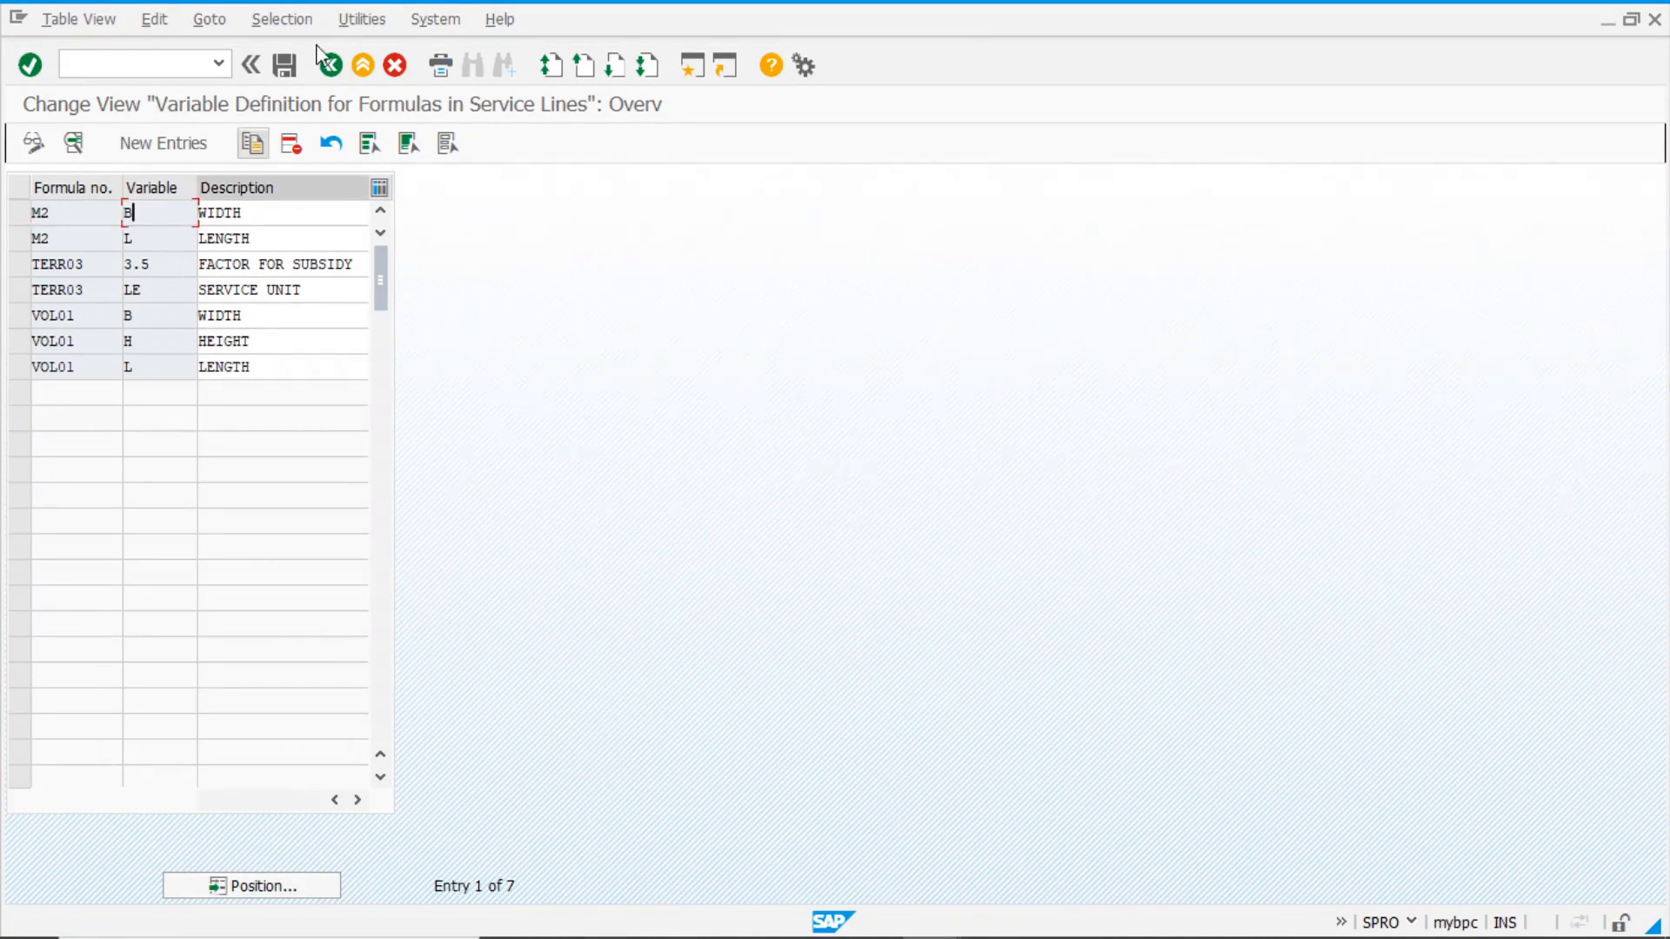
Save the variable definitions under the SAP MM customizing request and return to the IMG structure
{"action": "left_click", "coordinate": [285, 65]}
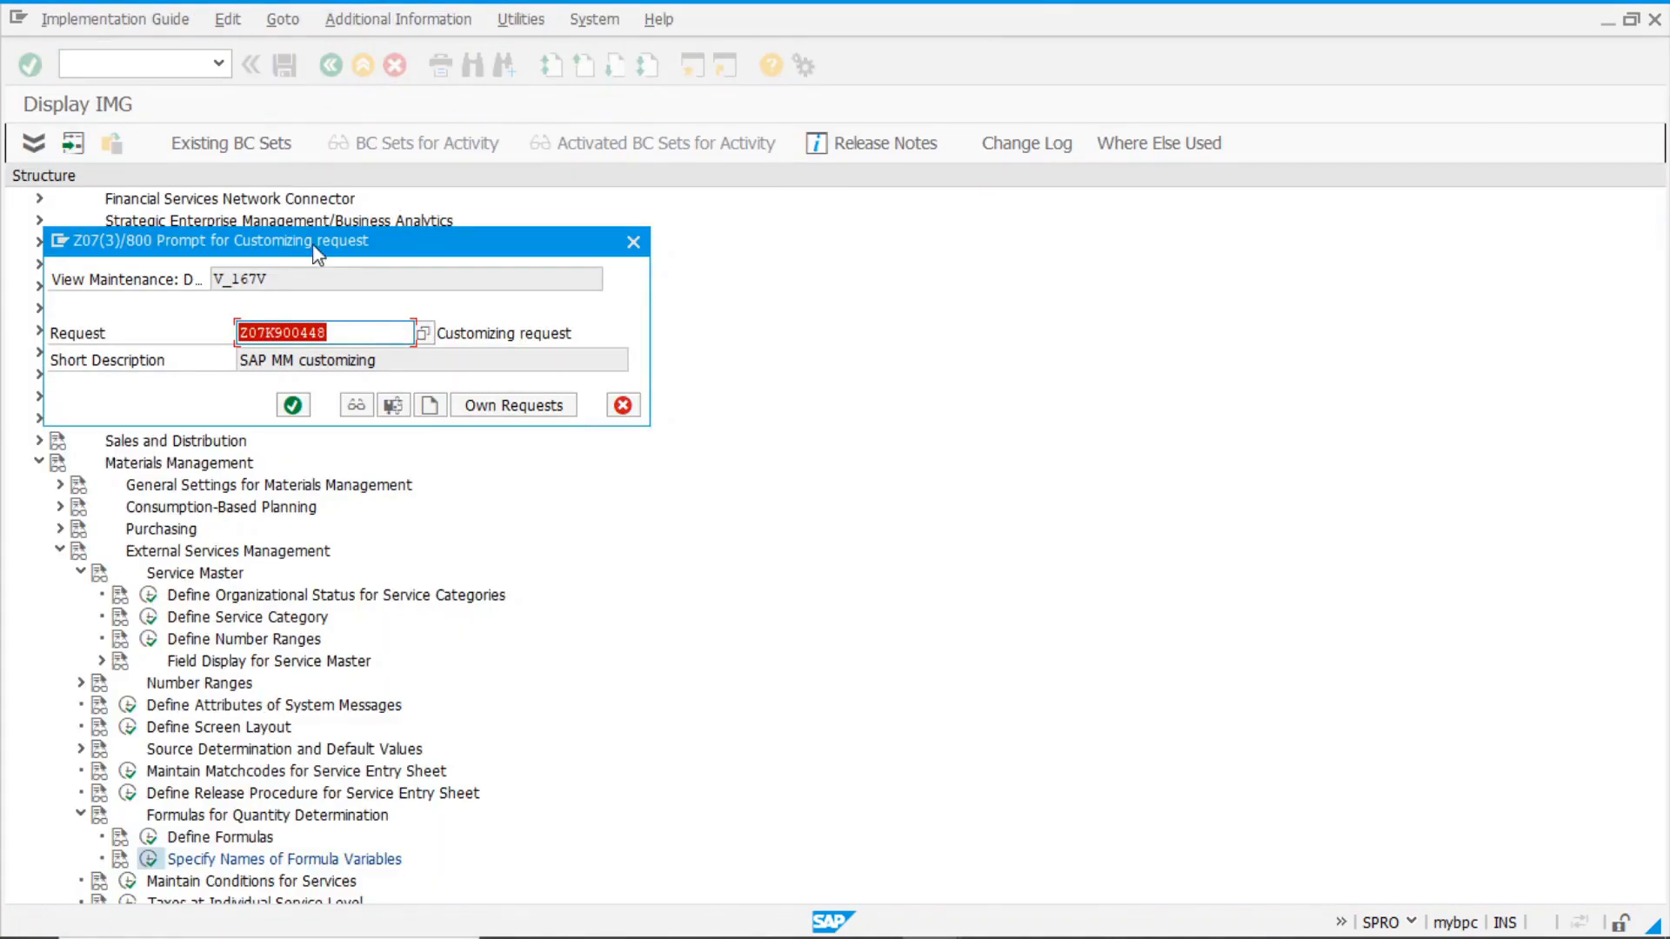
{"action": "left_click", "coordinate": [294, 409]}
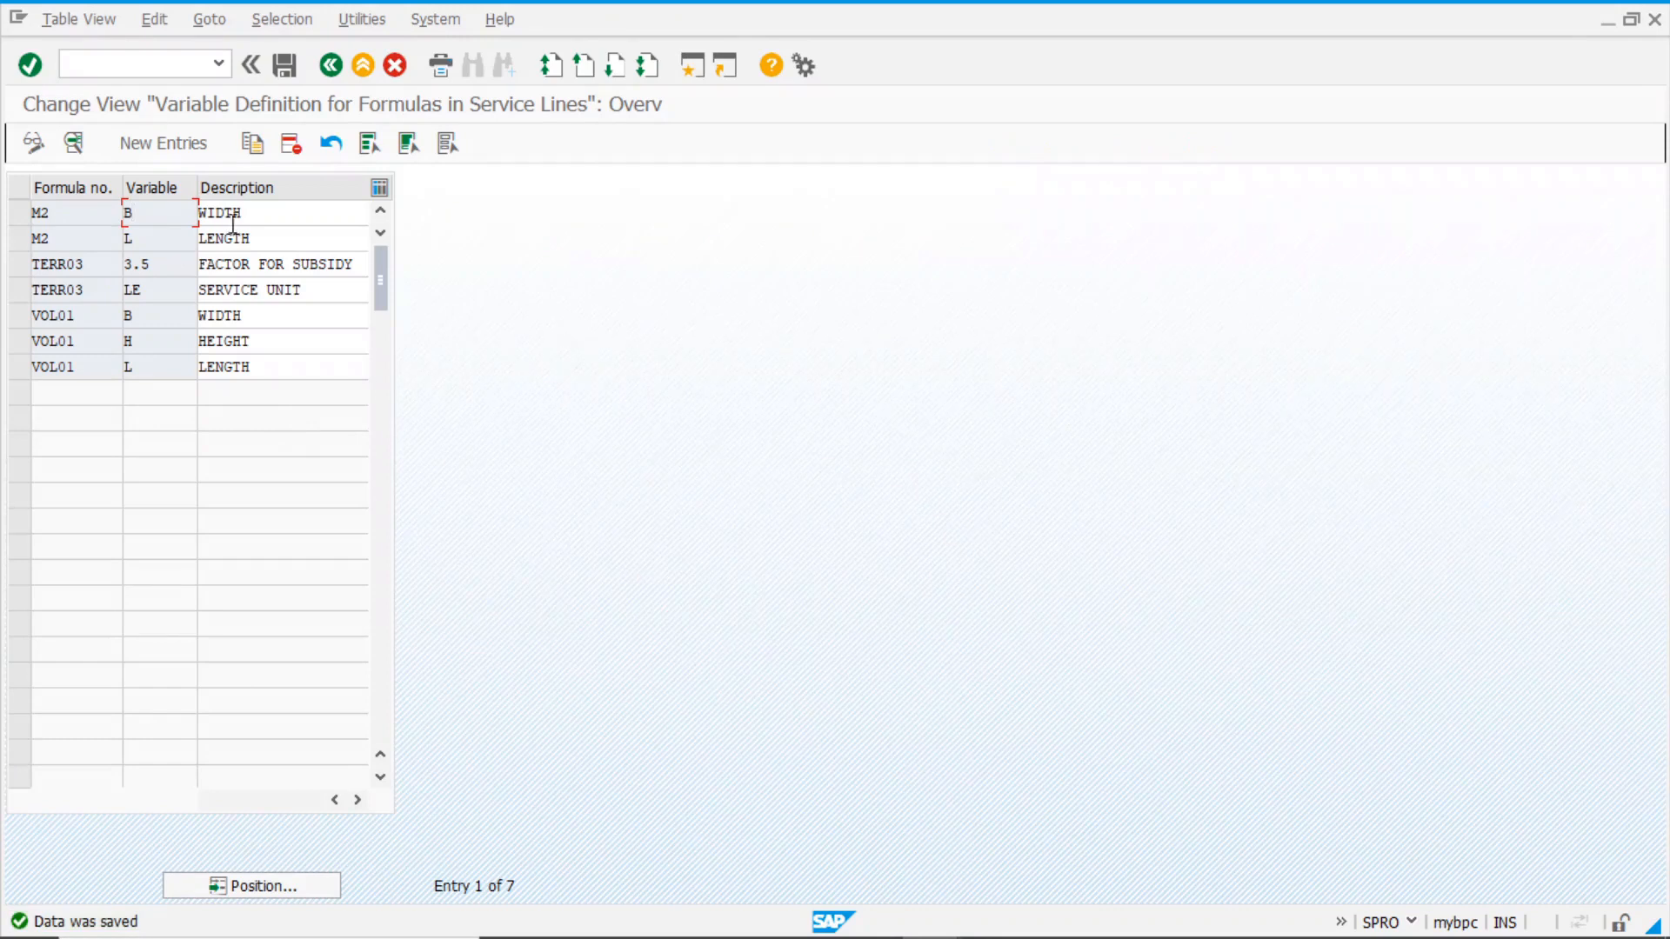
{"action": "left_click", "coordinate": [332, 66]}
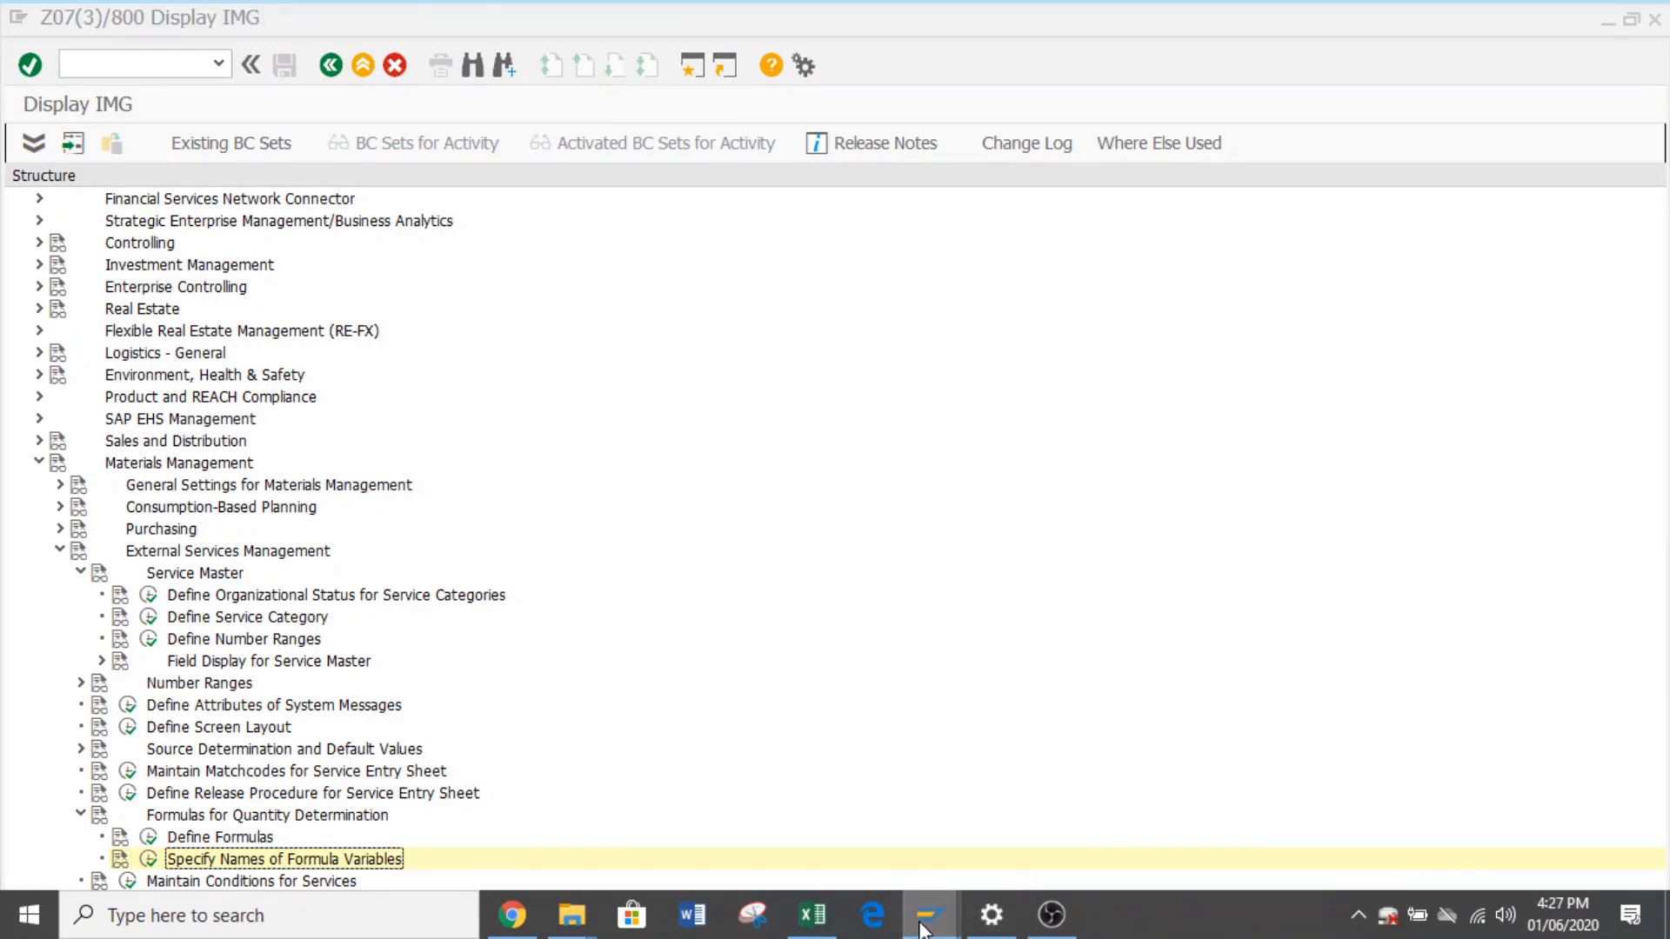
Switch to the Painting work service session, enter change mode and check which formulas the basic data offers
{"action": "mouse_move", "coordinate": [925, 934]}
{"action": "left_click", "coordinate": [589, 857]}
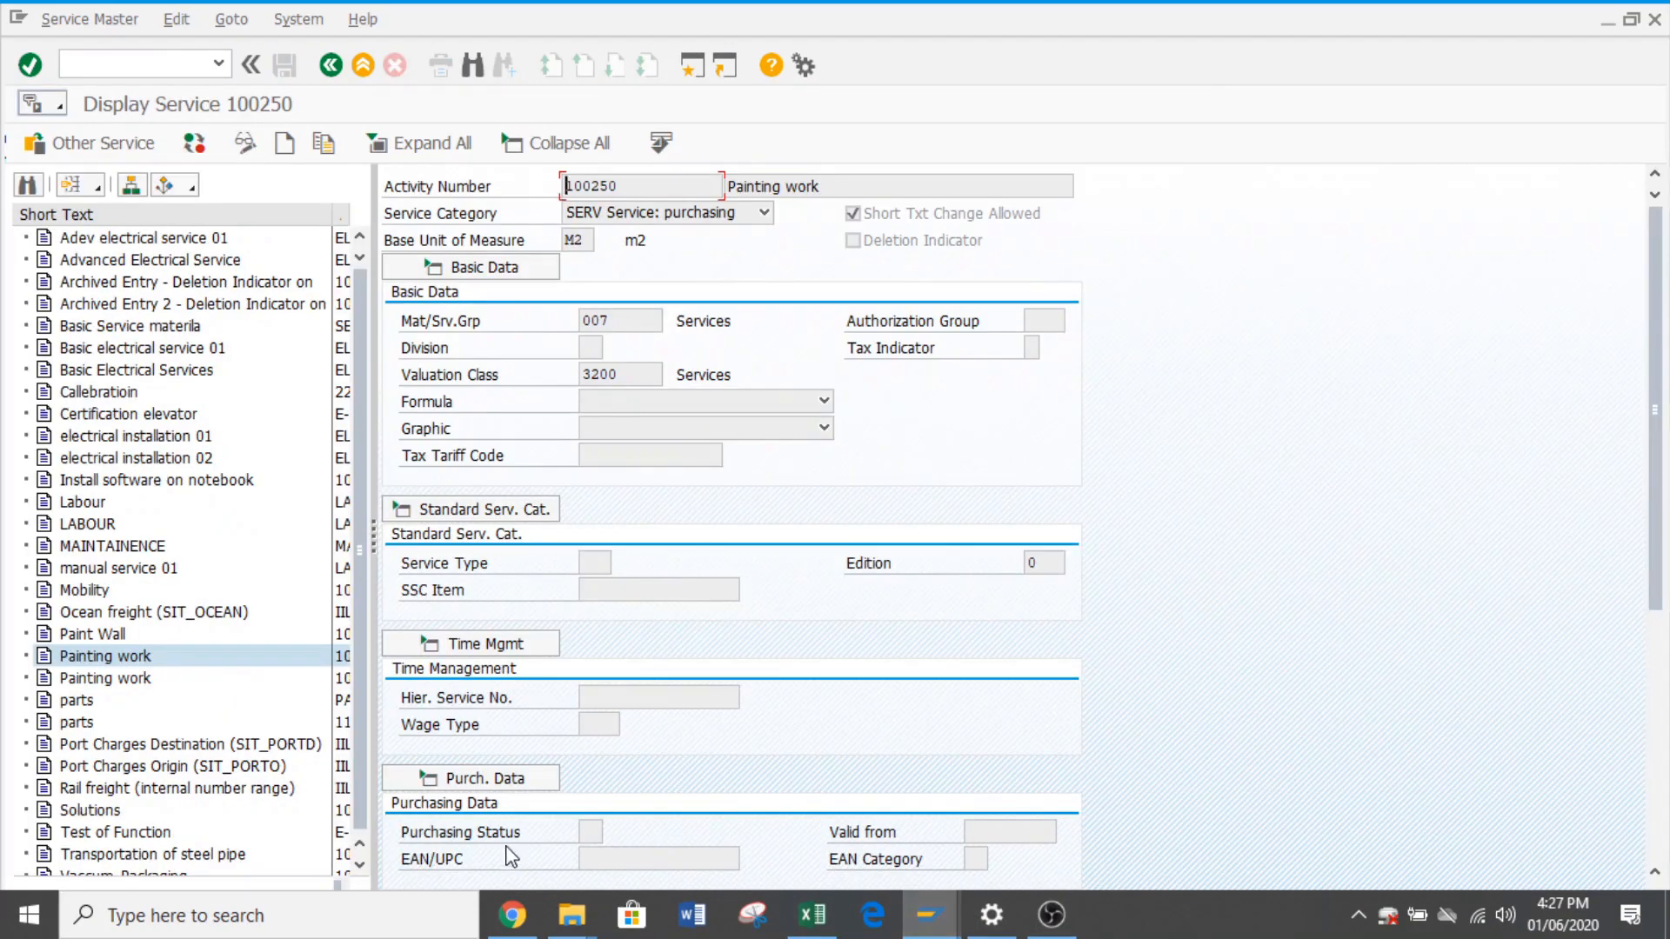
{"action": "left_click", "coordinate": [244, 144]}
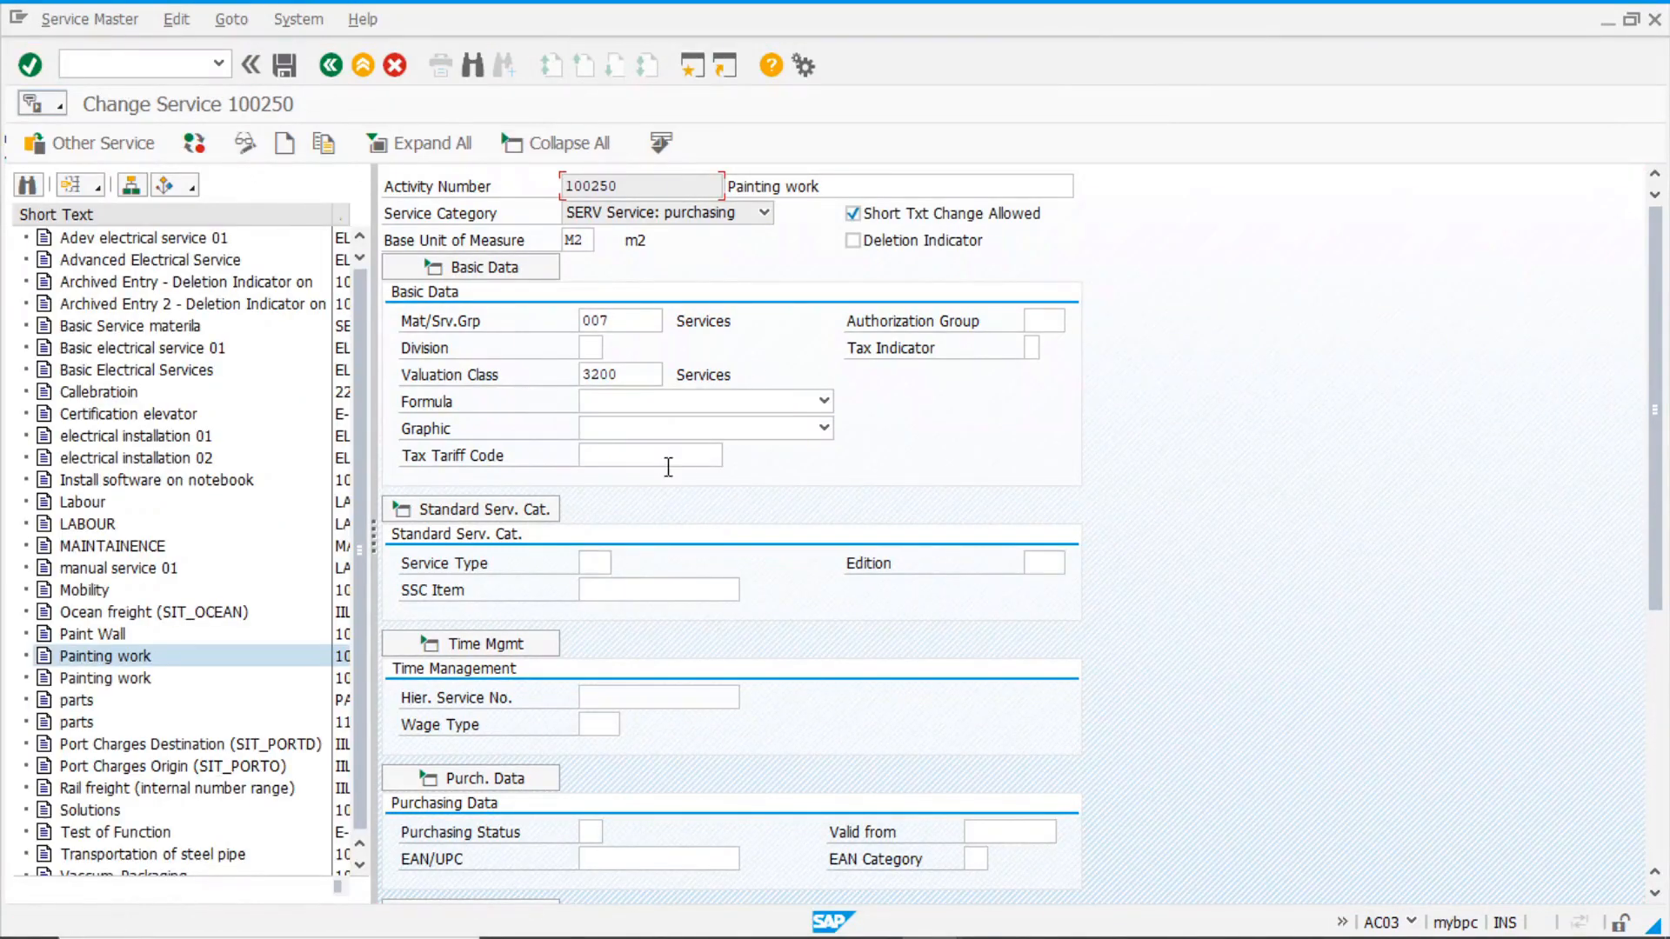
{"action": "left_click", "coordinate": [659, 403]}
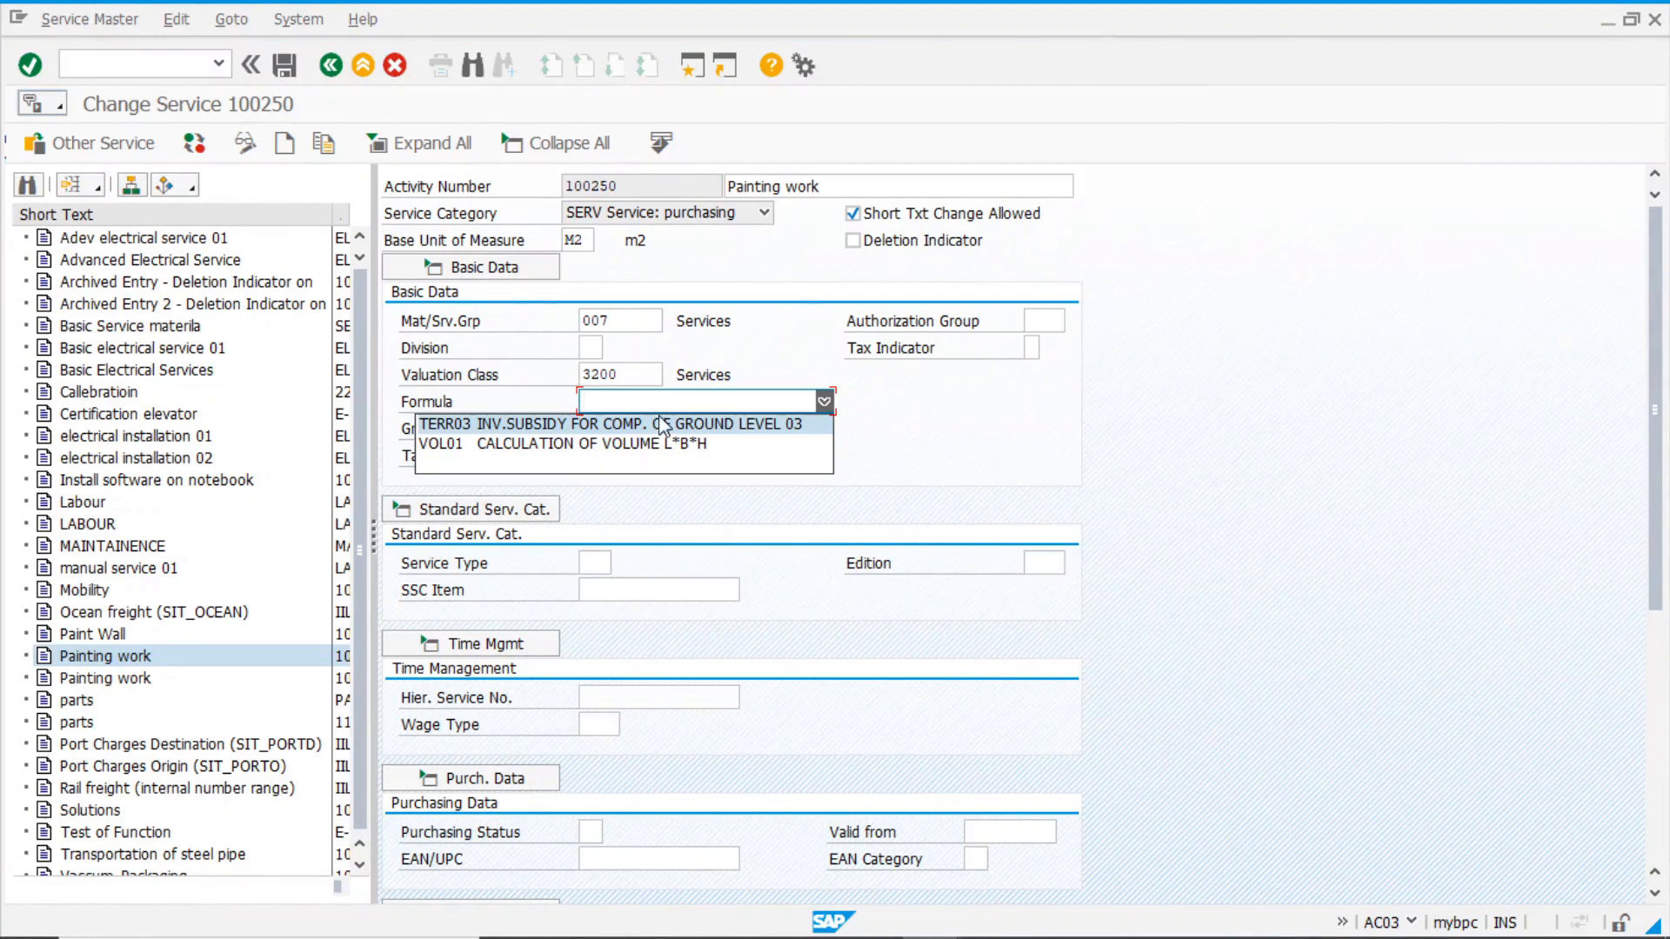
Restart the service master transaction with the command /nac03 to reload the Painting work record
{"action": "left_click", "coordinate": [159, 59]}
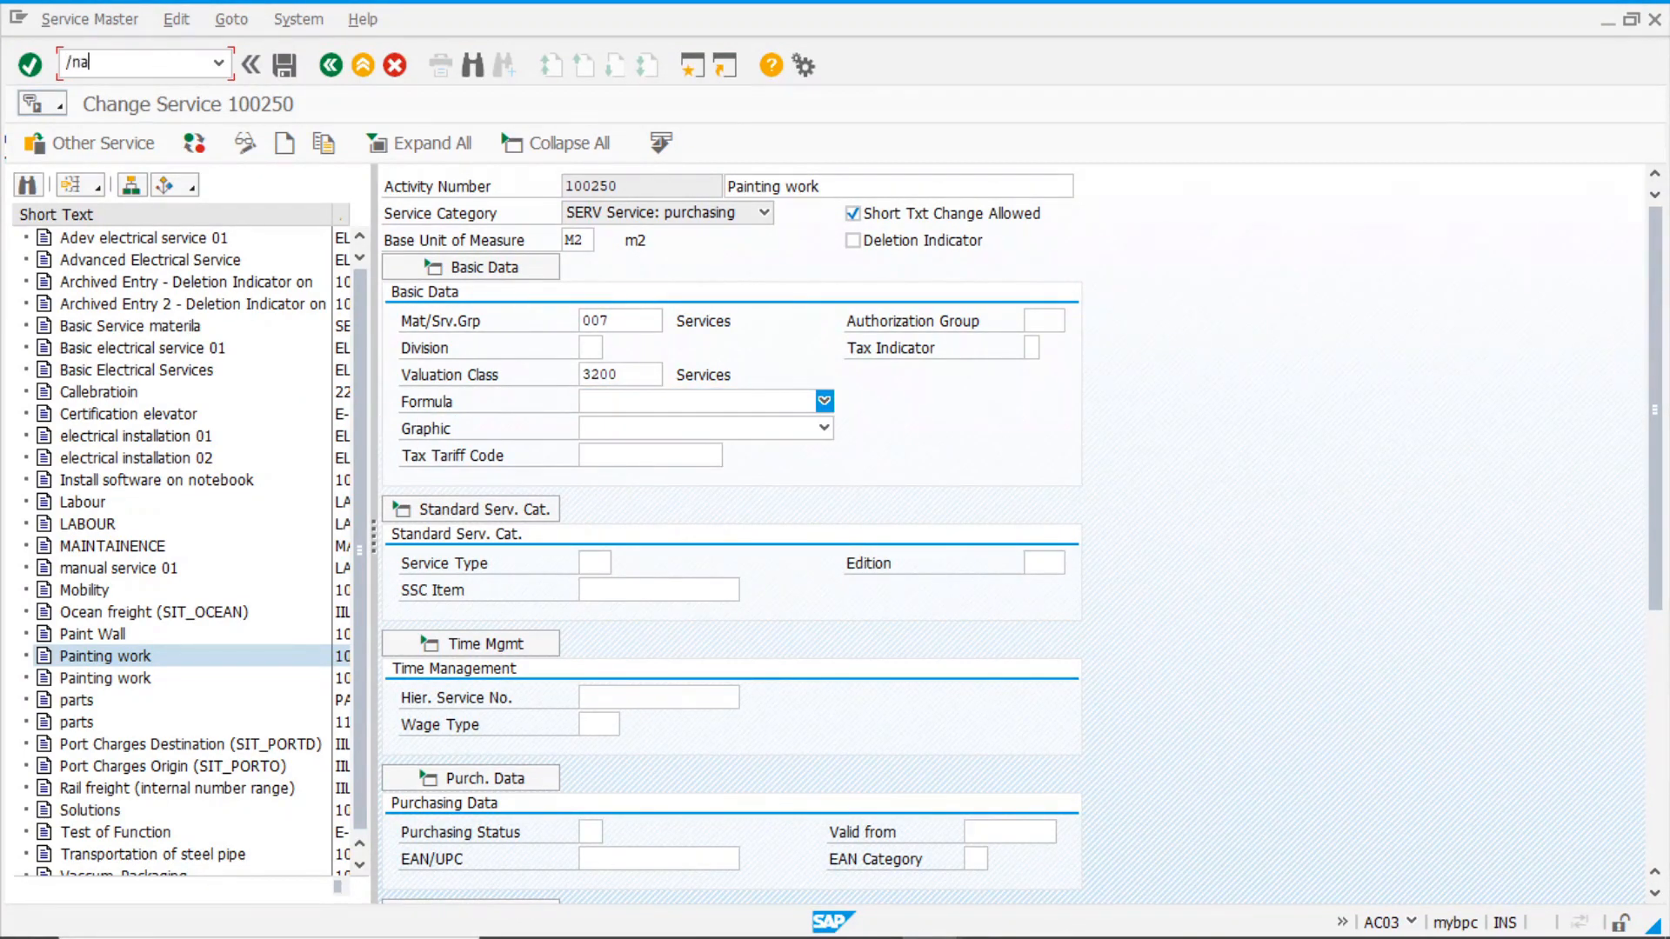
{"action": "type", "text": "/nac03"}
{"action": "key", "text": "Return"}
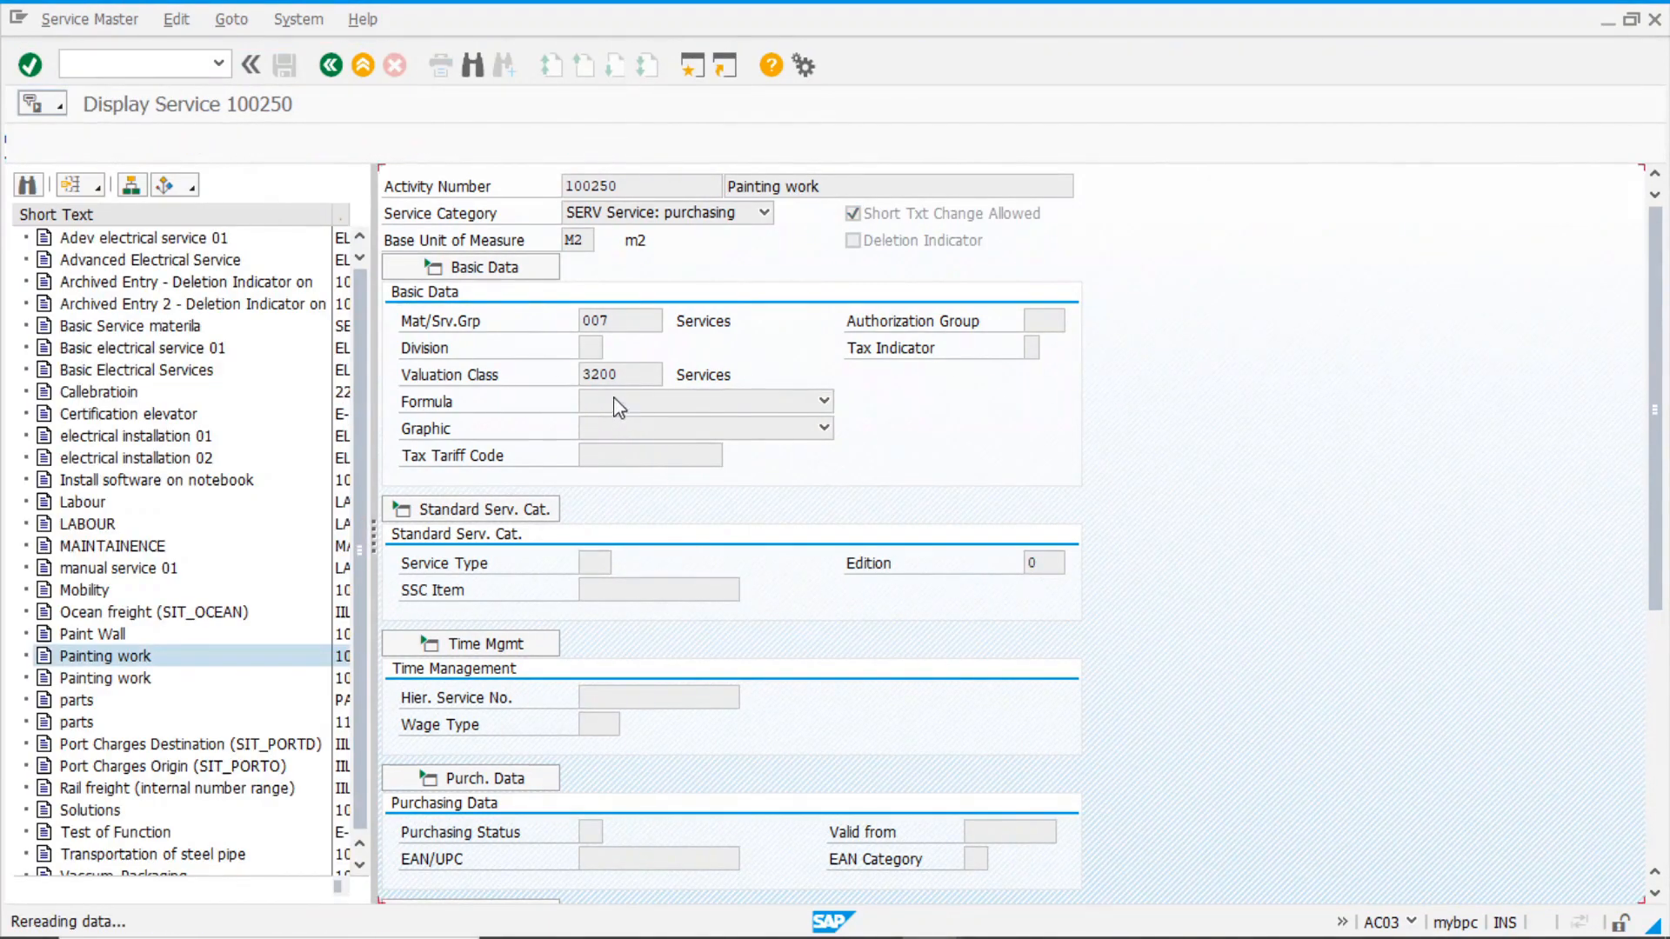
Assign the formula M2 CALCULATION SQUARE METER to the Painting work service and save the record
{"action": "left_click", "coordinate": [658, 404]}
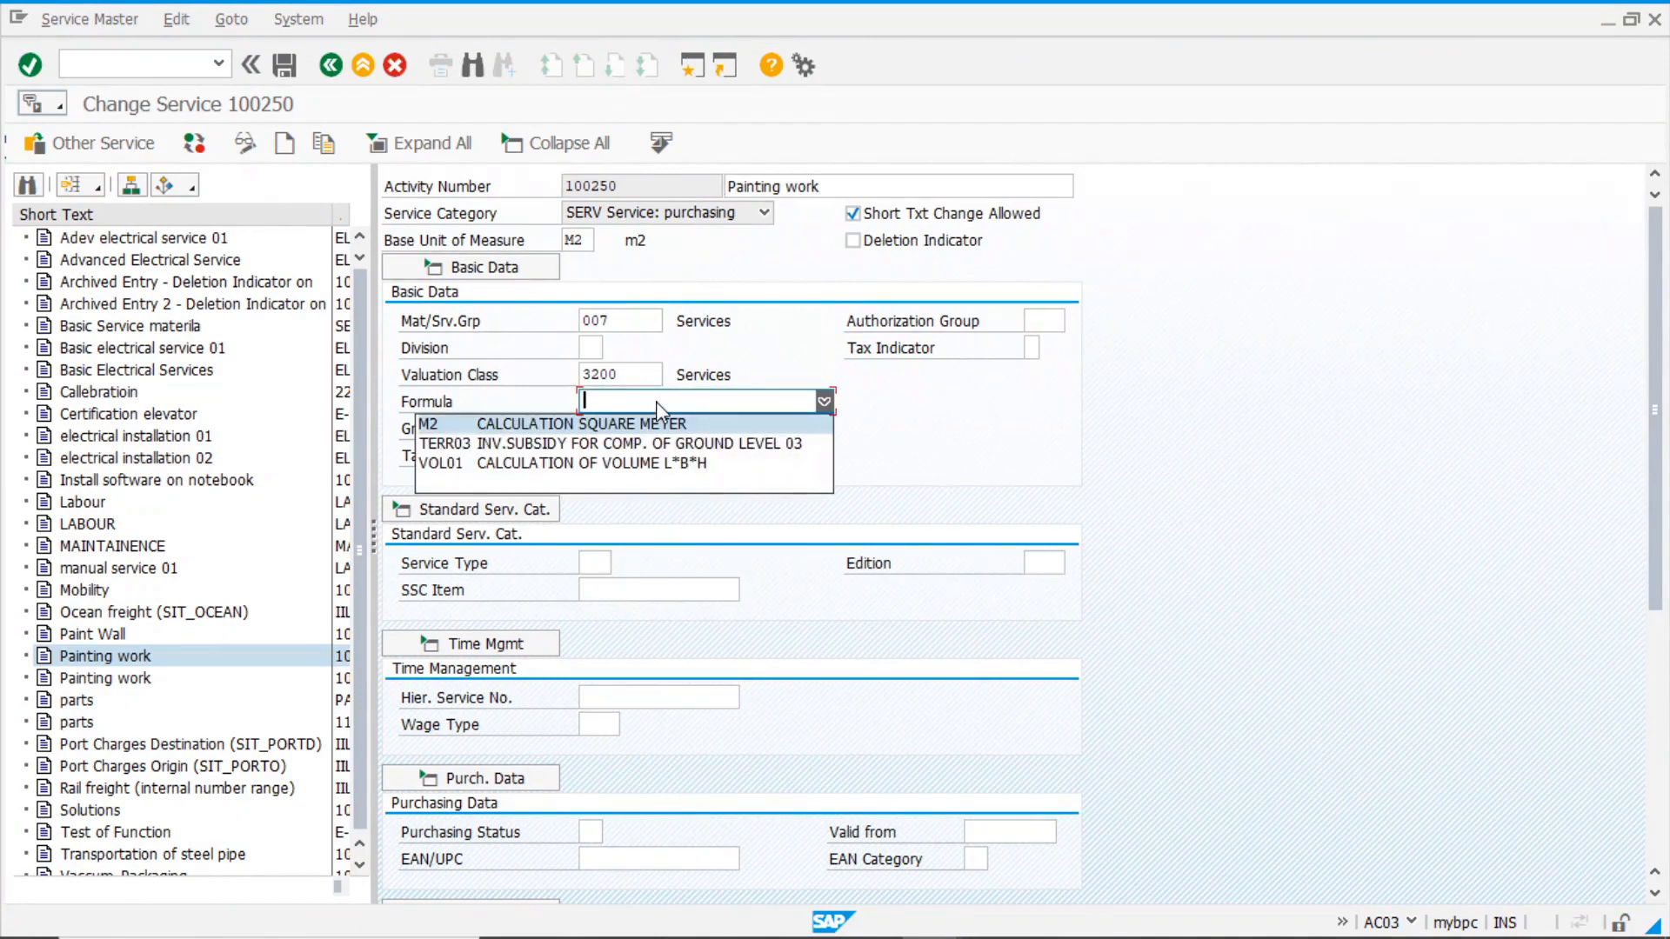
{"action": "left_click", "coordinate": [445, 426]}
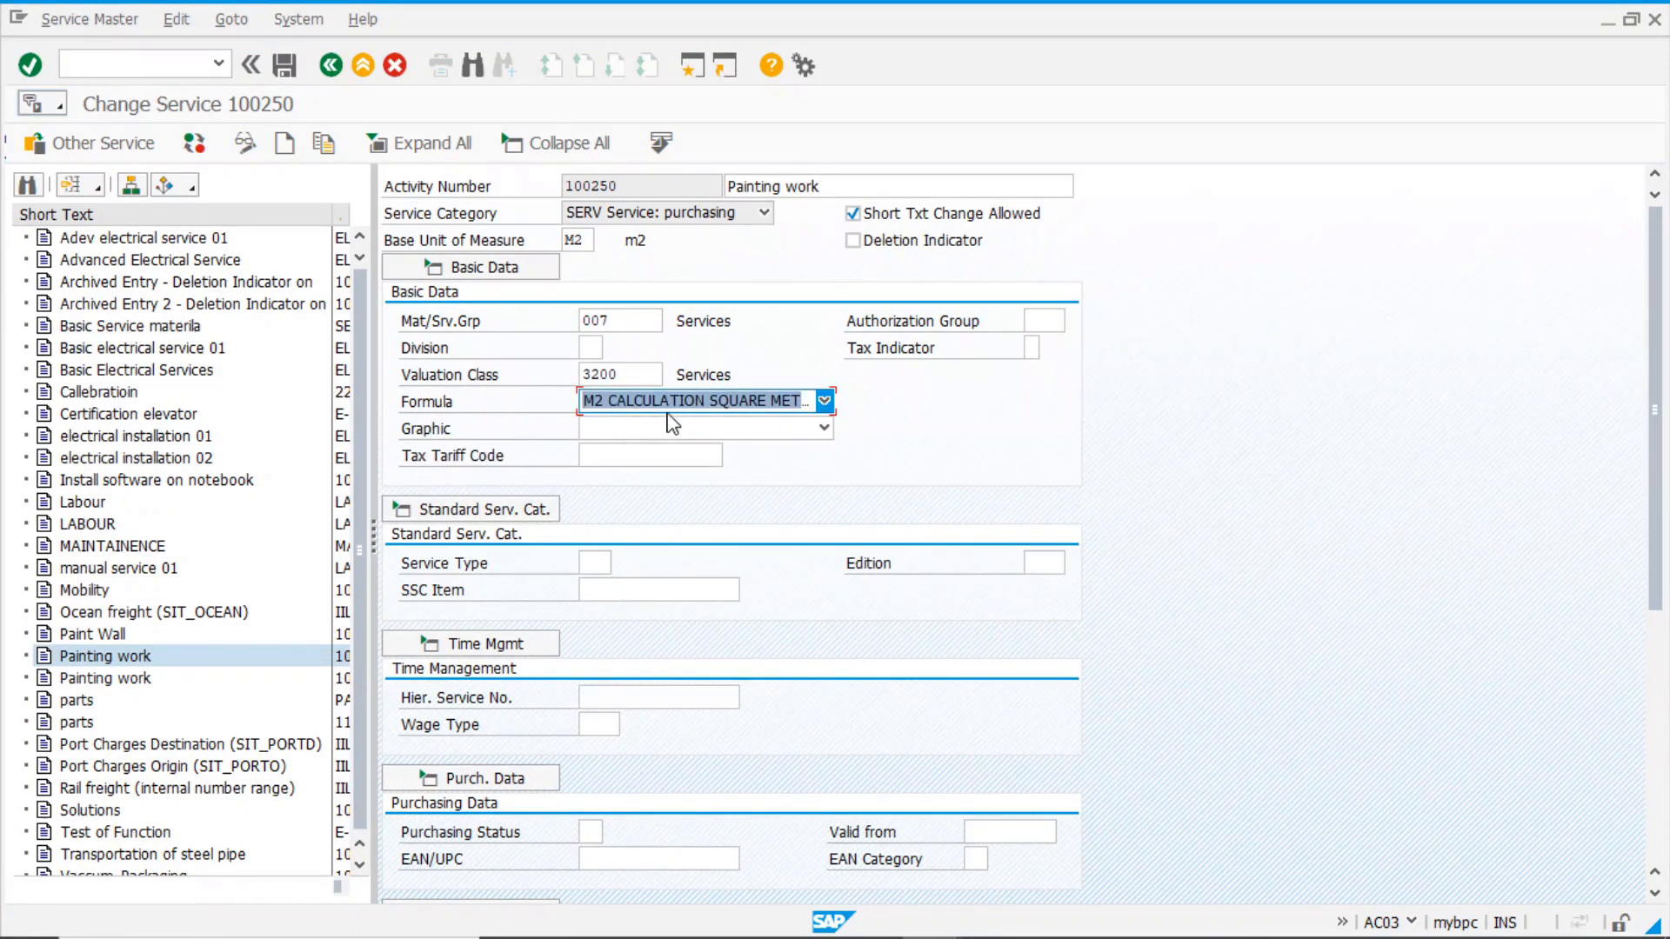
{"action": "left_click", "coordinate": [286, 68]}
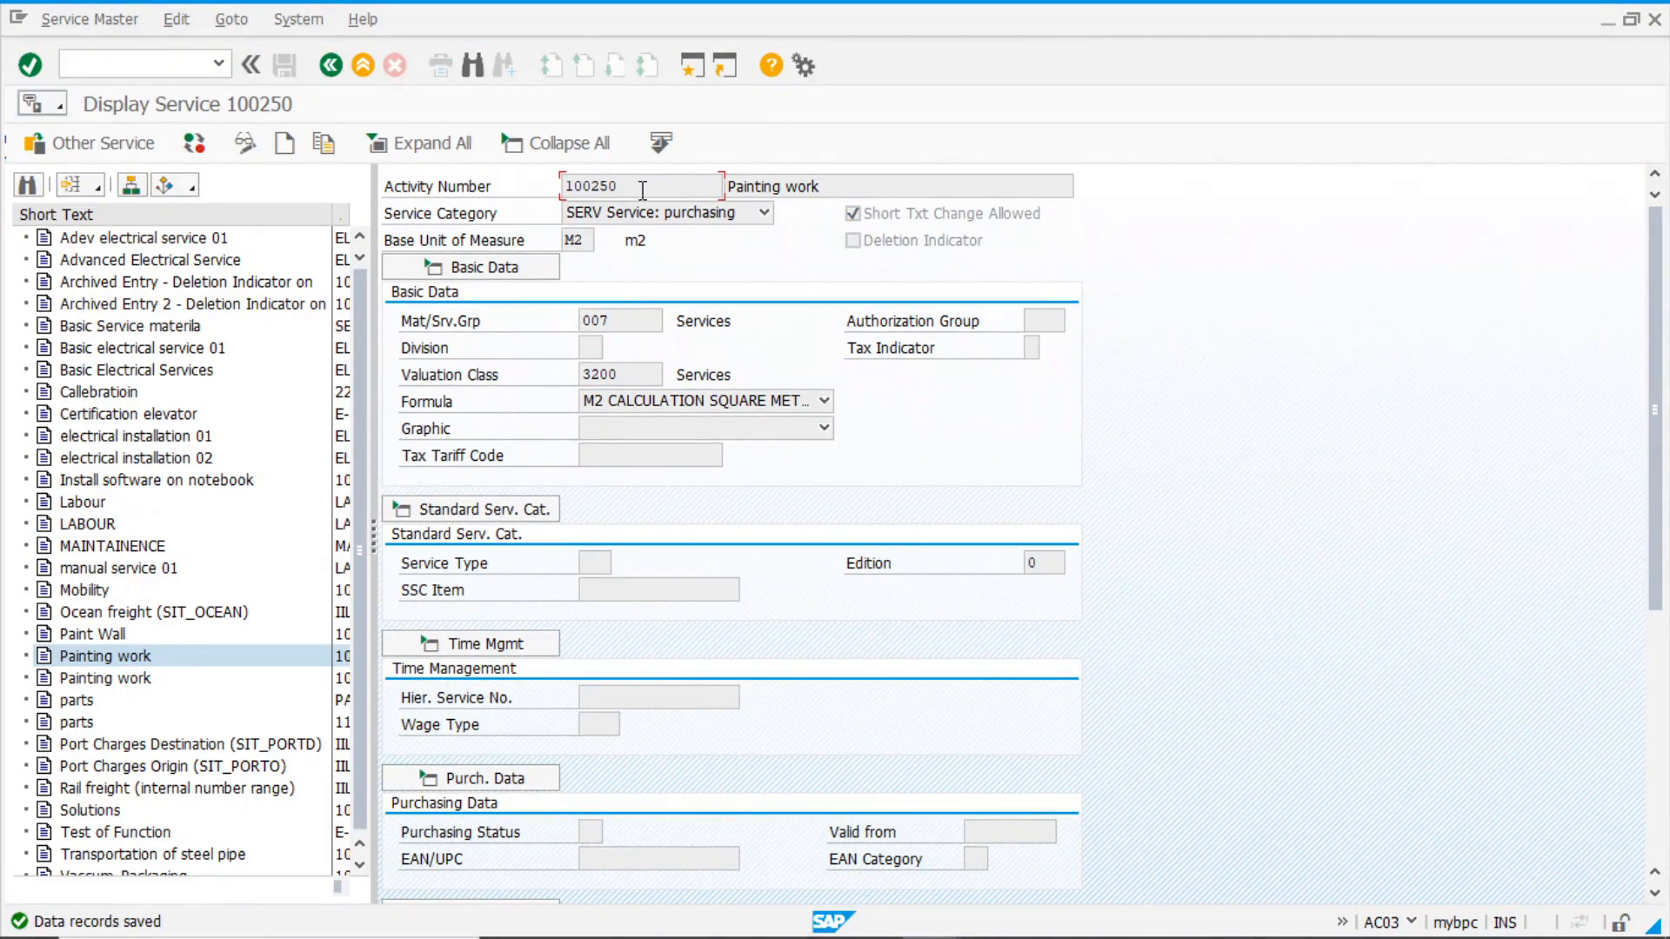
Copy the activity number of the Painting work service and return to the SAP Easy Access menu
{"action": "left_click_drag", "start_coordinate": [643, 186], "coordinate": [493, 187]}
{"action": "left_click", "coordinate": [498, 203]}
{"action": "key", "text": "Return"}
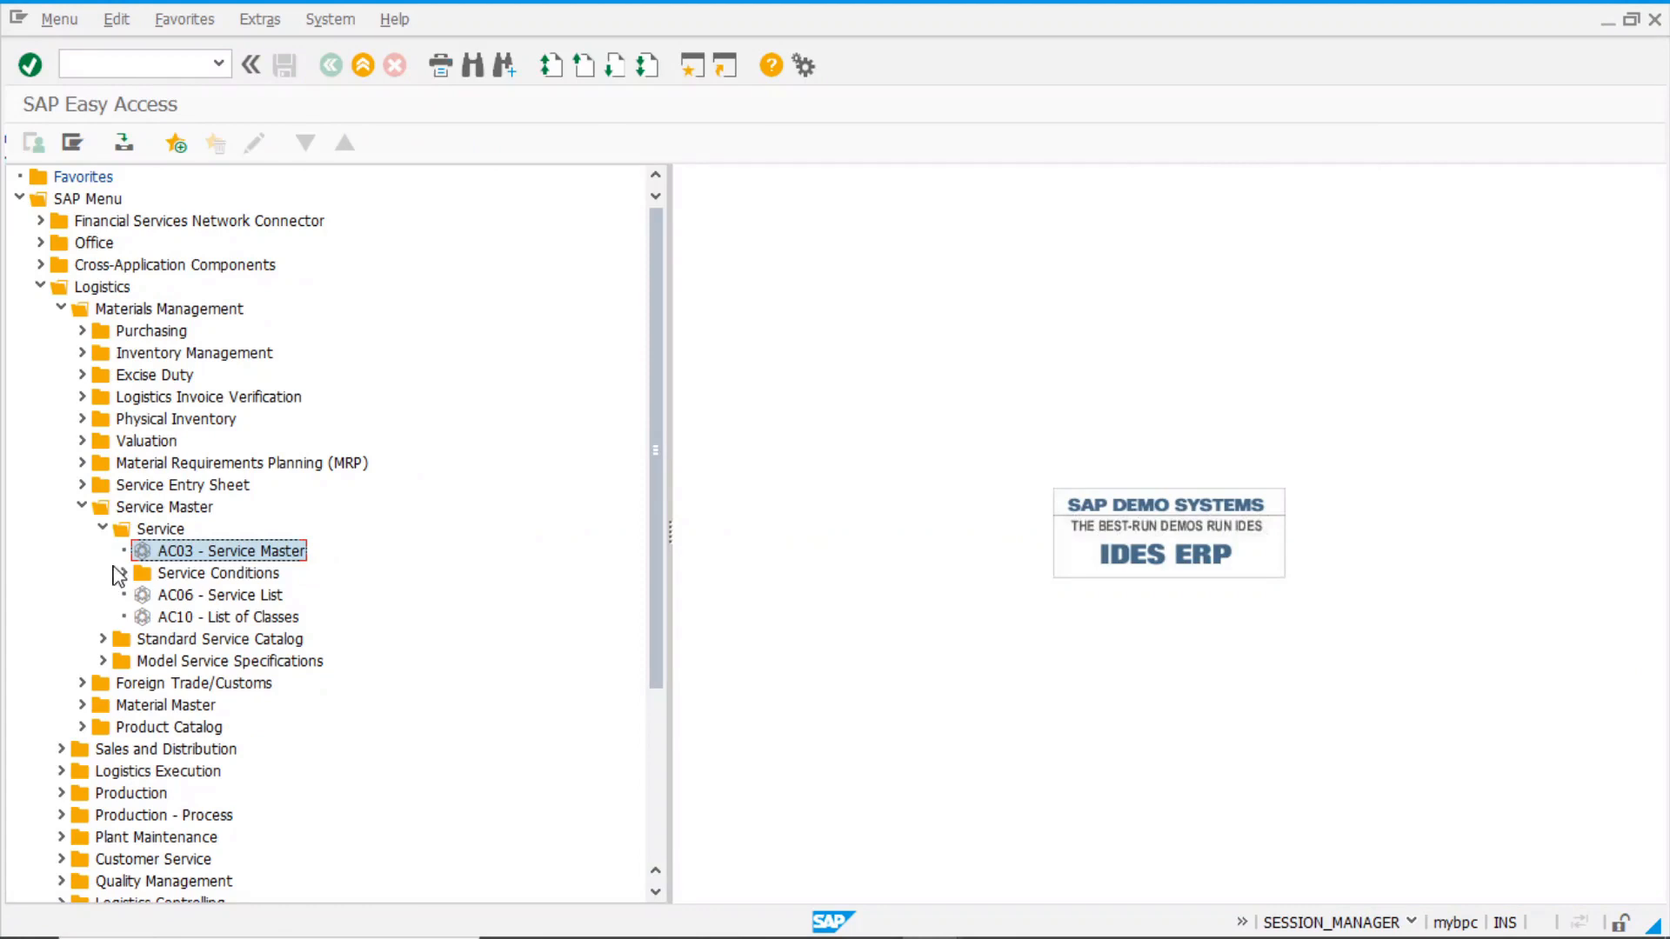
Look through the Service Conditions and open ML33 - Add for conditions of a vendor with plant
{"action": "left_click", "coordinate": [124, 574]}
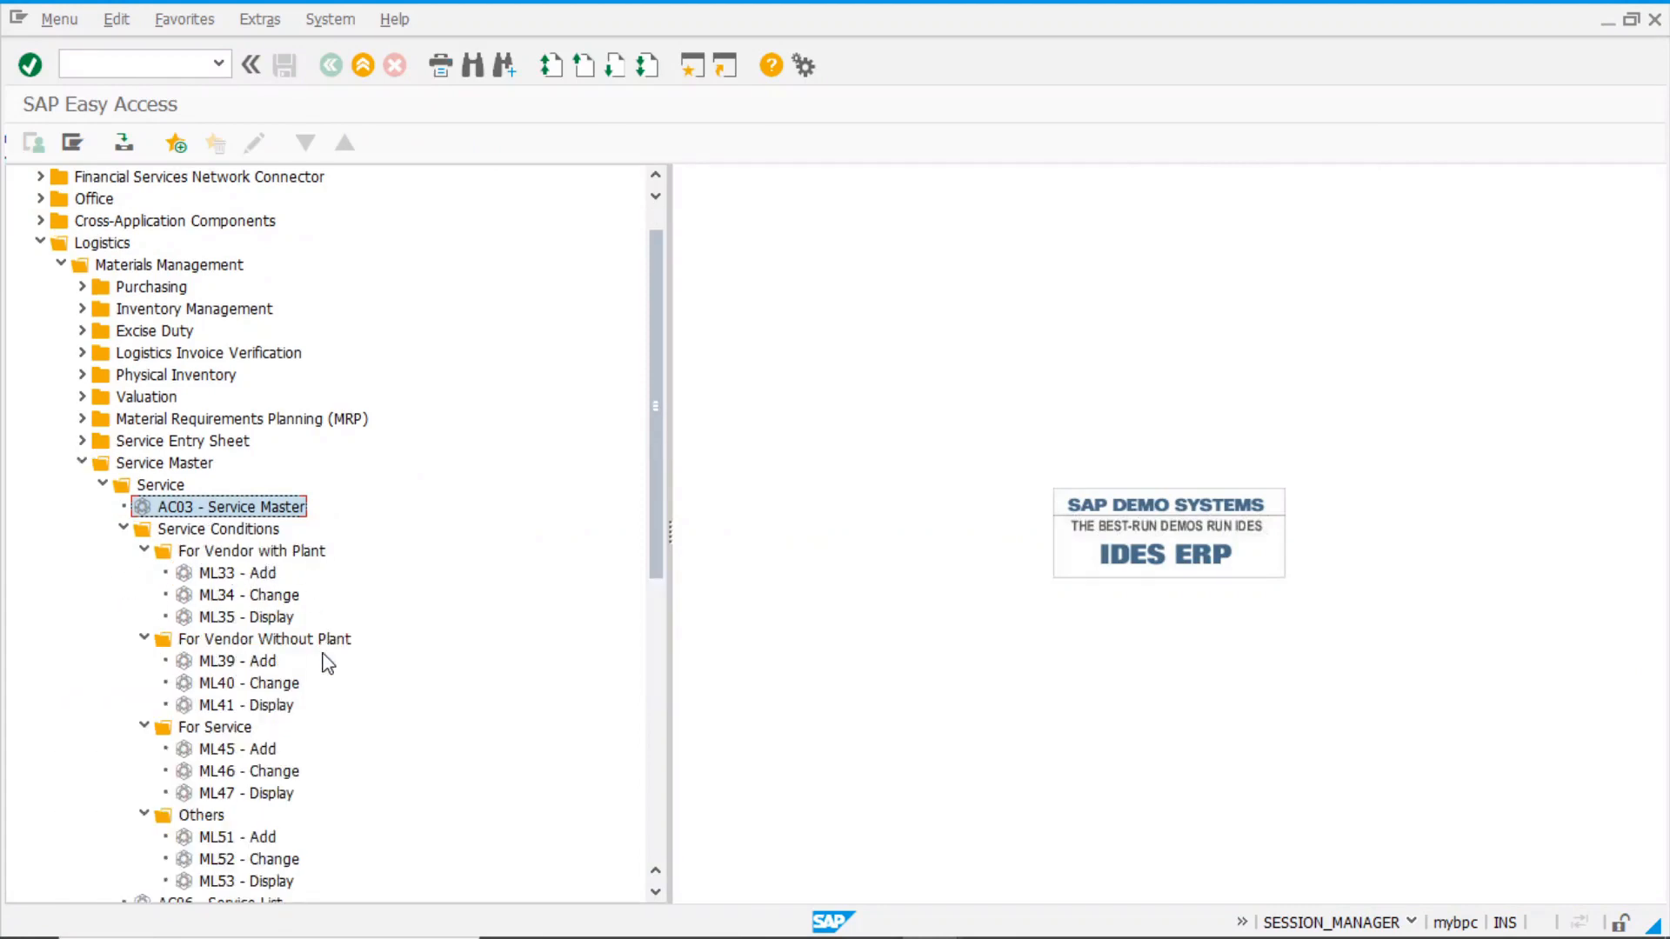
{"action": "left_click", "coordinate": [145, 727]}
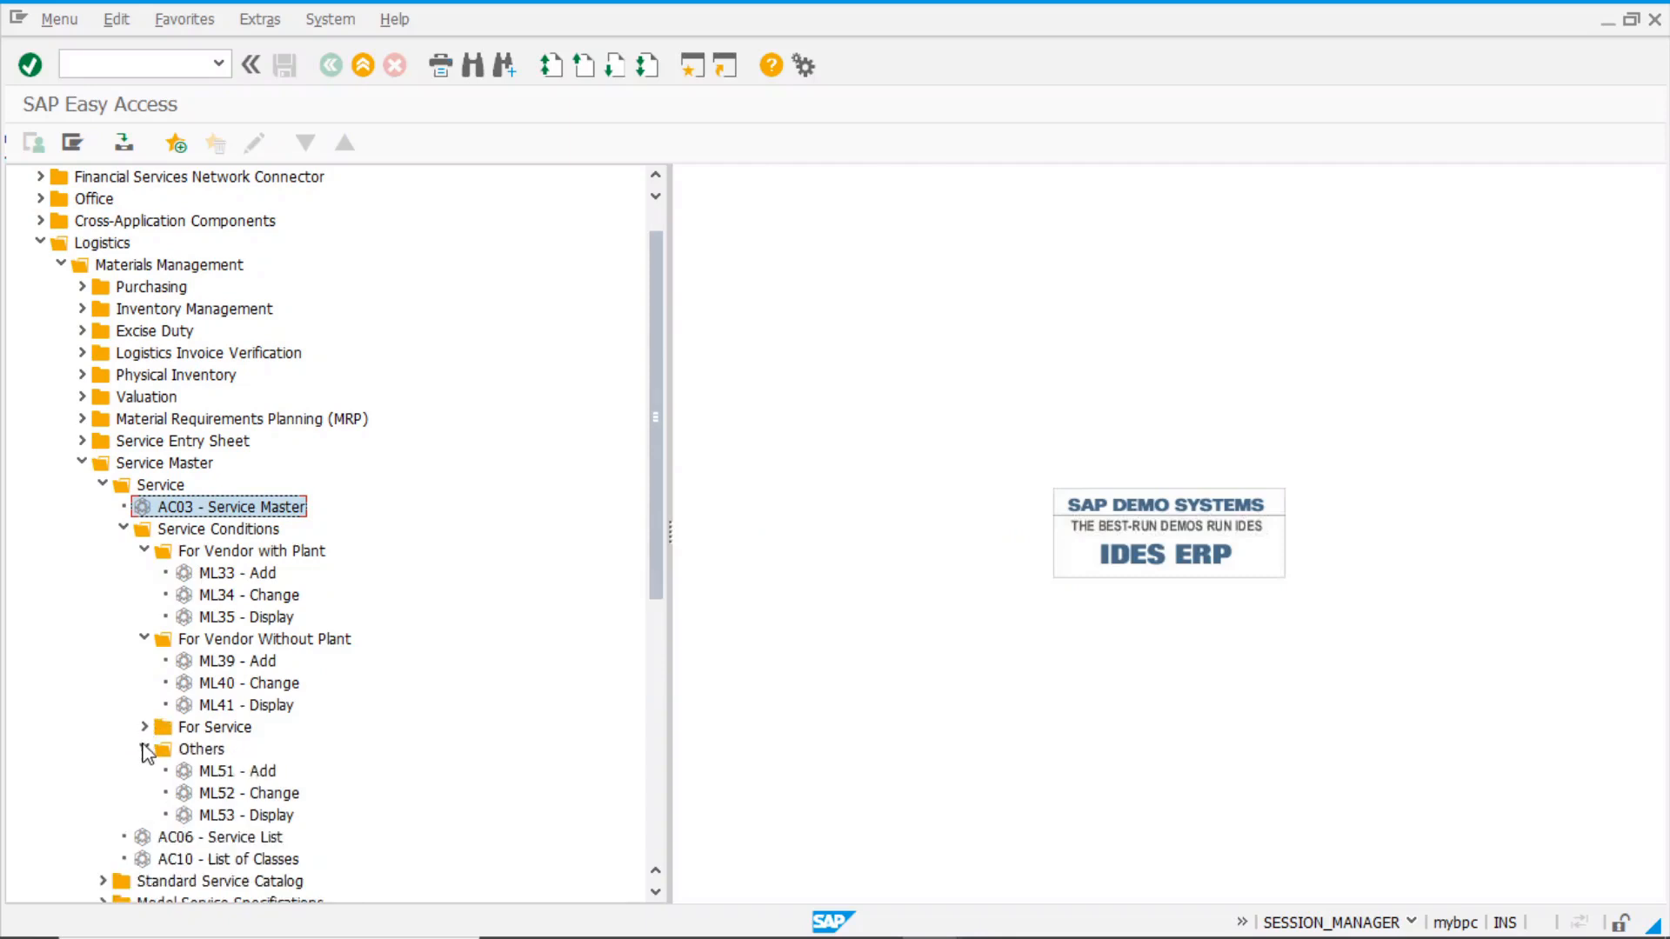
{"action": "left_click", "coordinate": [145, 749]}
{"action": "left_click", "coordinate": [145, 638]}
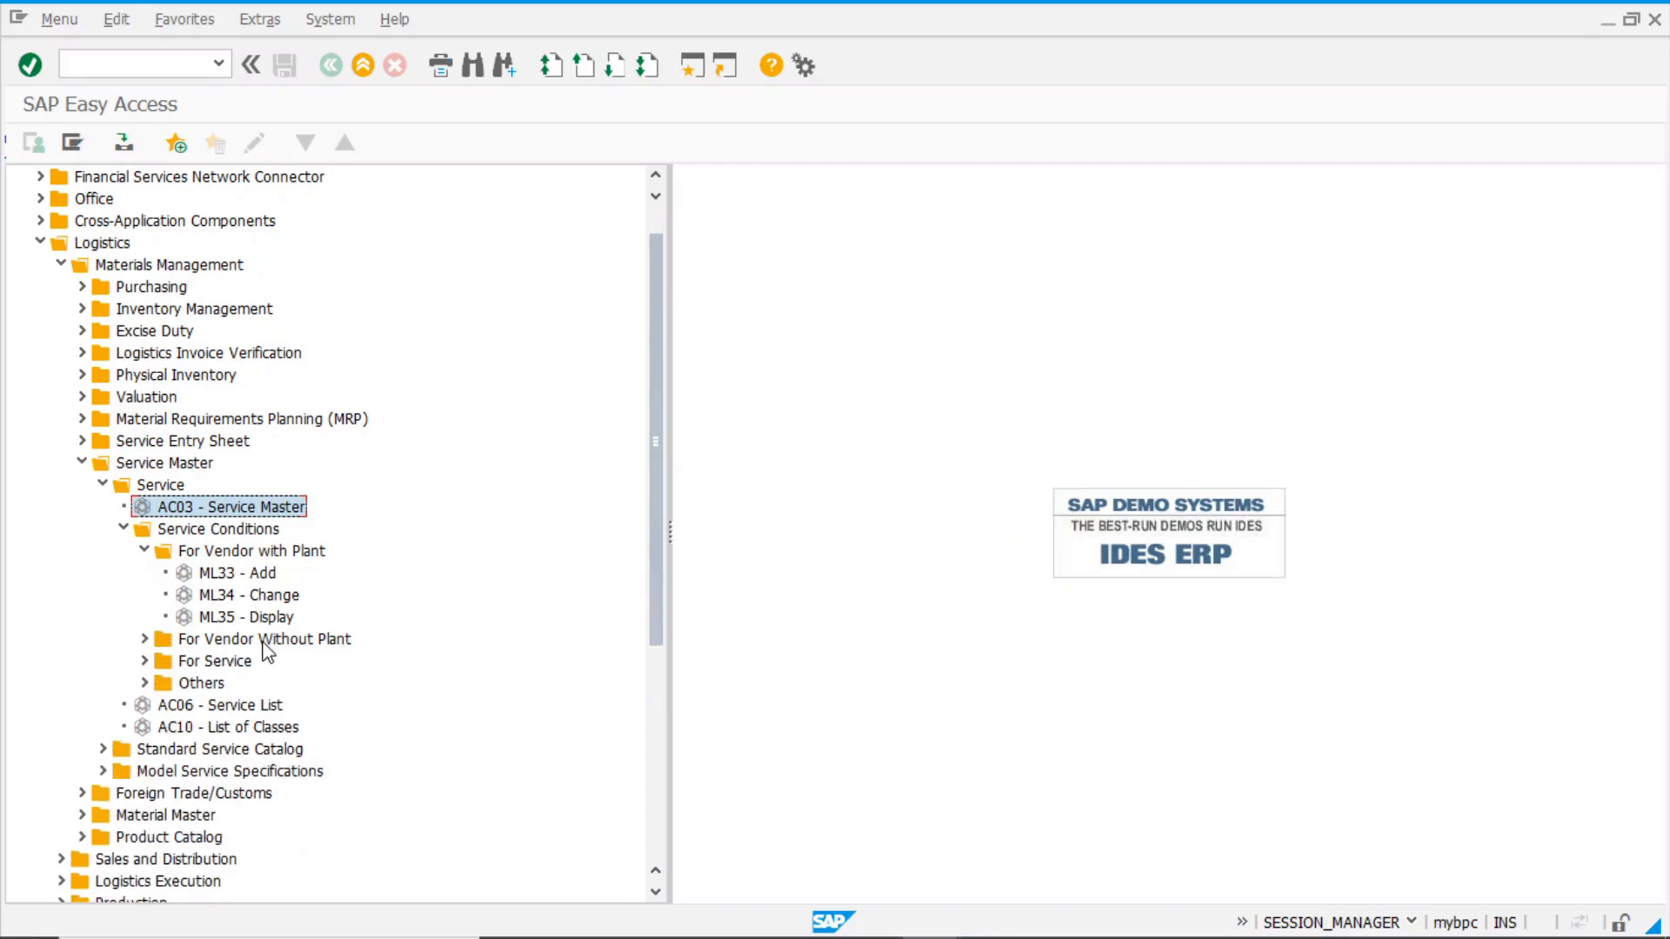
{"action": "double_click", "coordinate": [249, 574]}
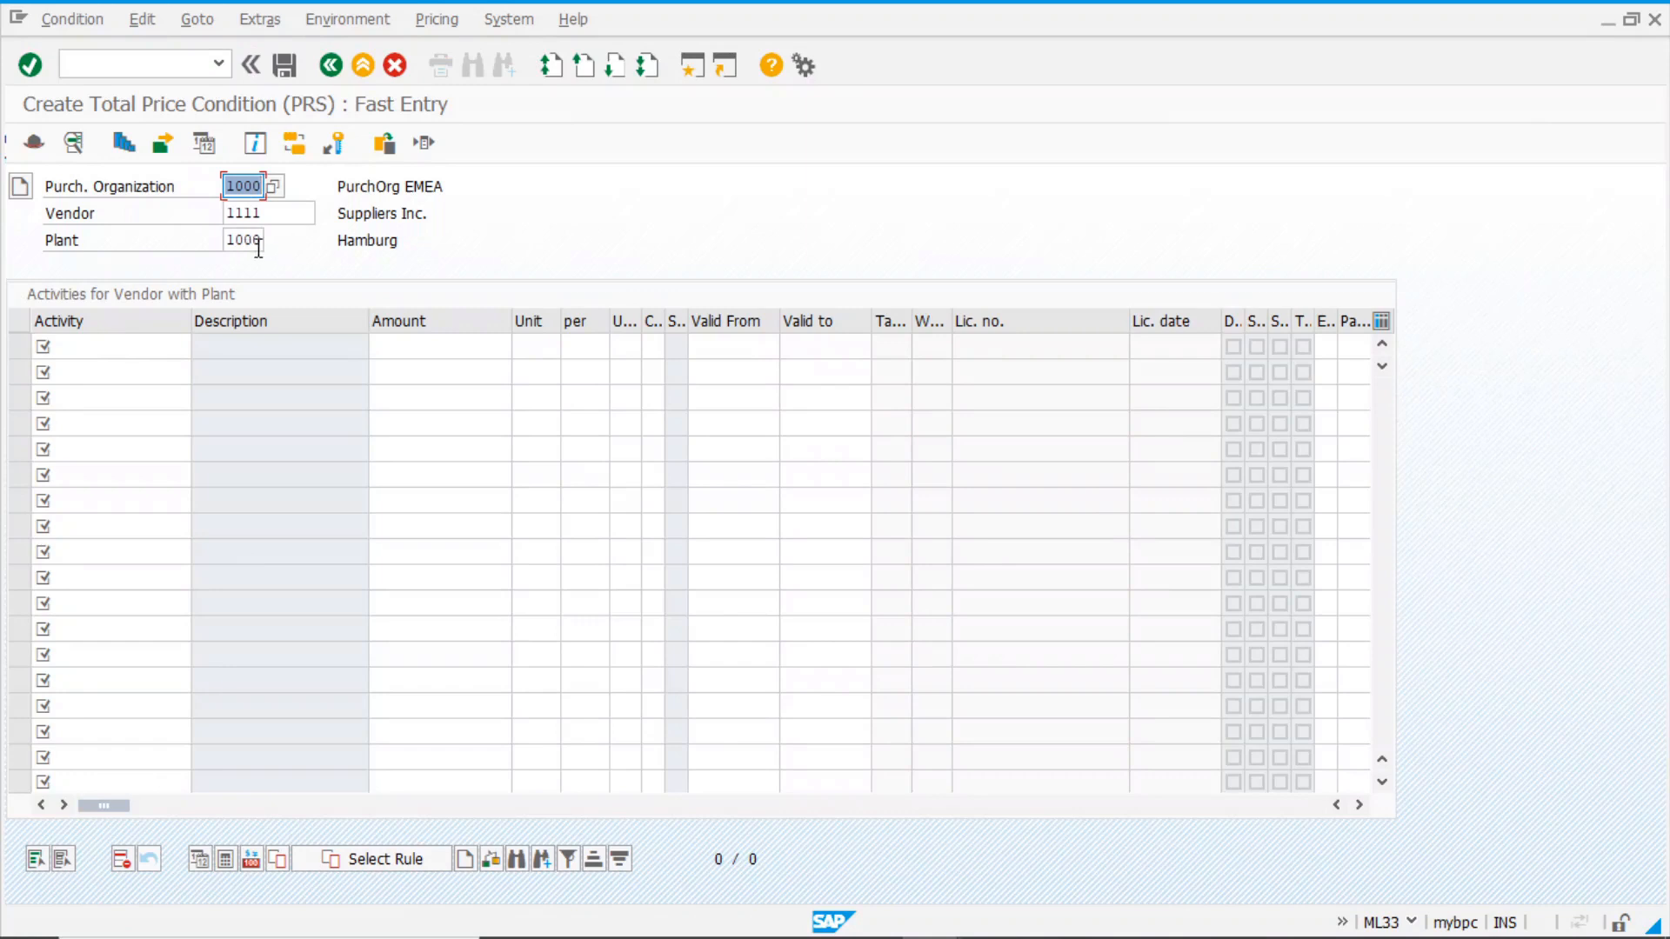
Add activity 100250 to the total price condition with an amount of 2 EUR per M2
{"action": "left_click", "coordinate": [117, 346]}
{"action": "type", "text": "100250"}
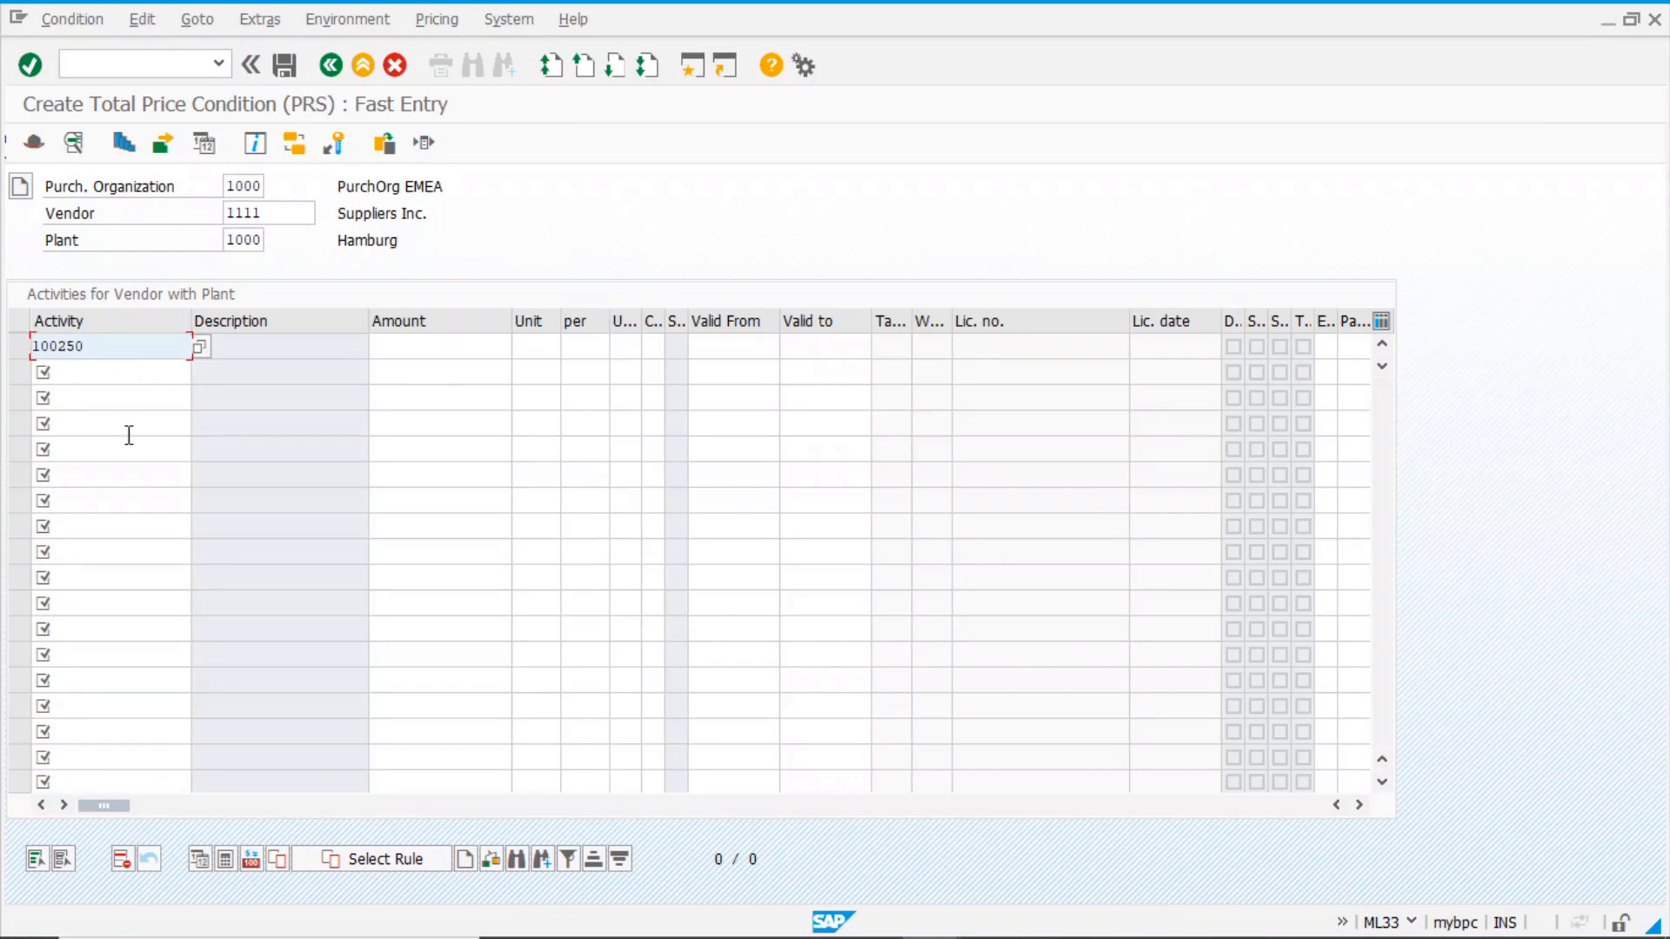
{"action": "key", "text": "Return"}
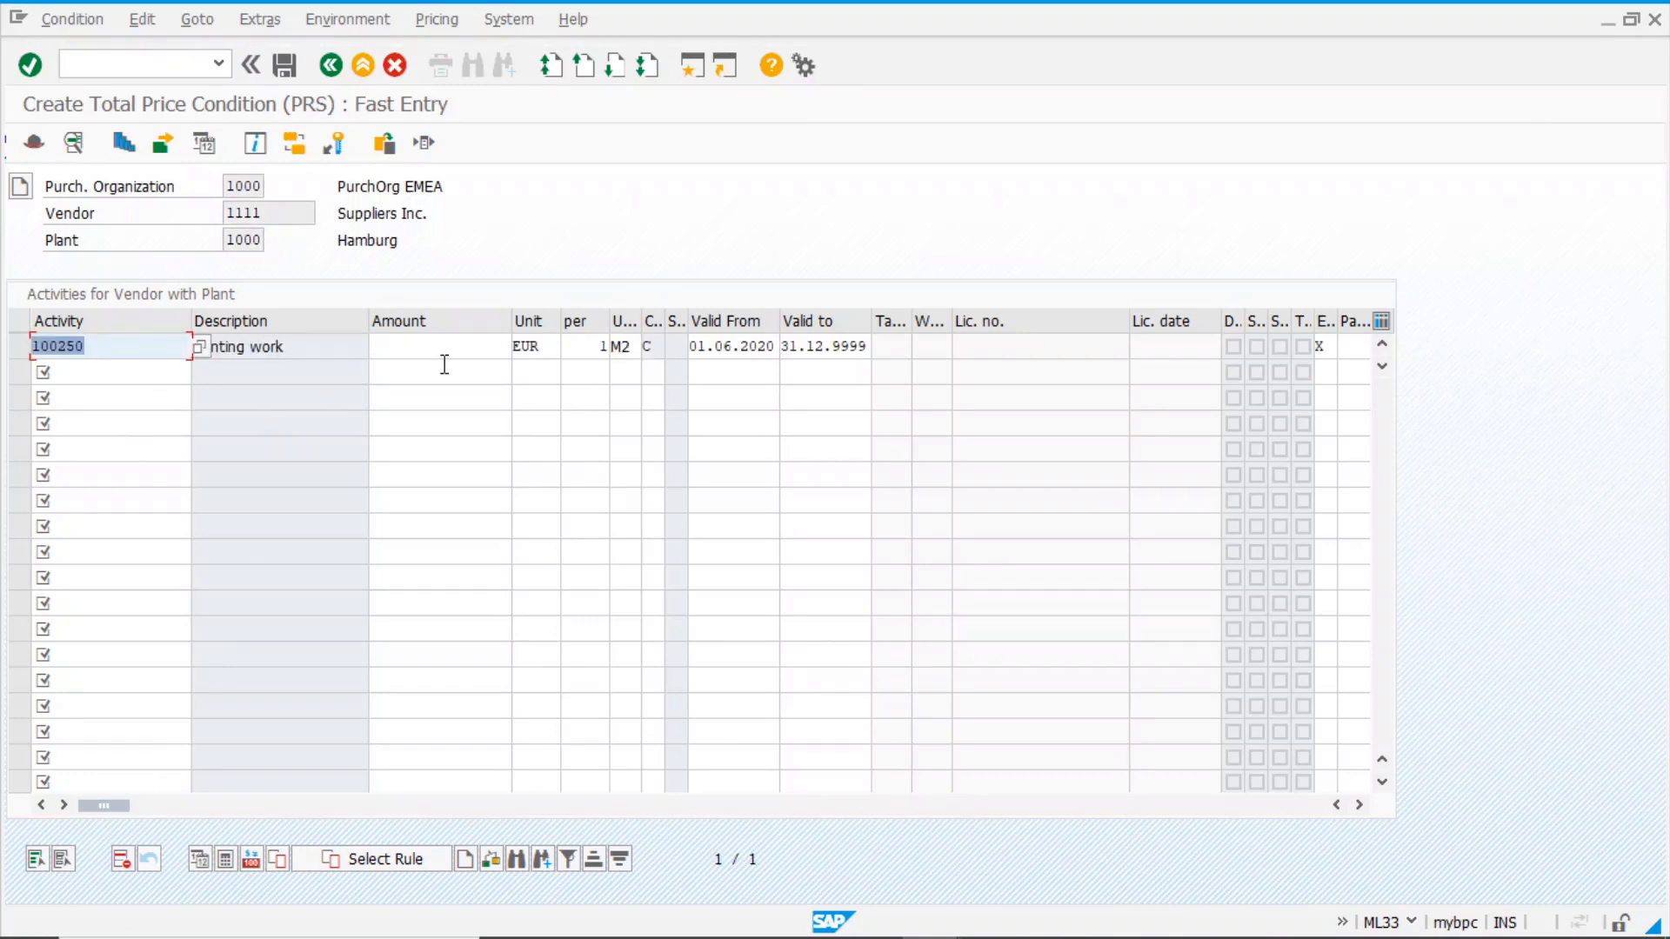
{"action": "left_click", "coordinate": [462, 345]}
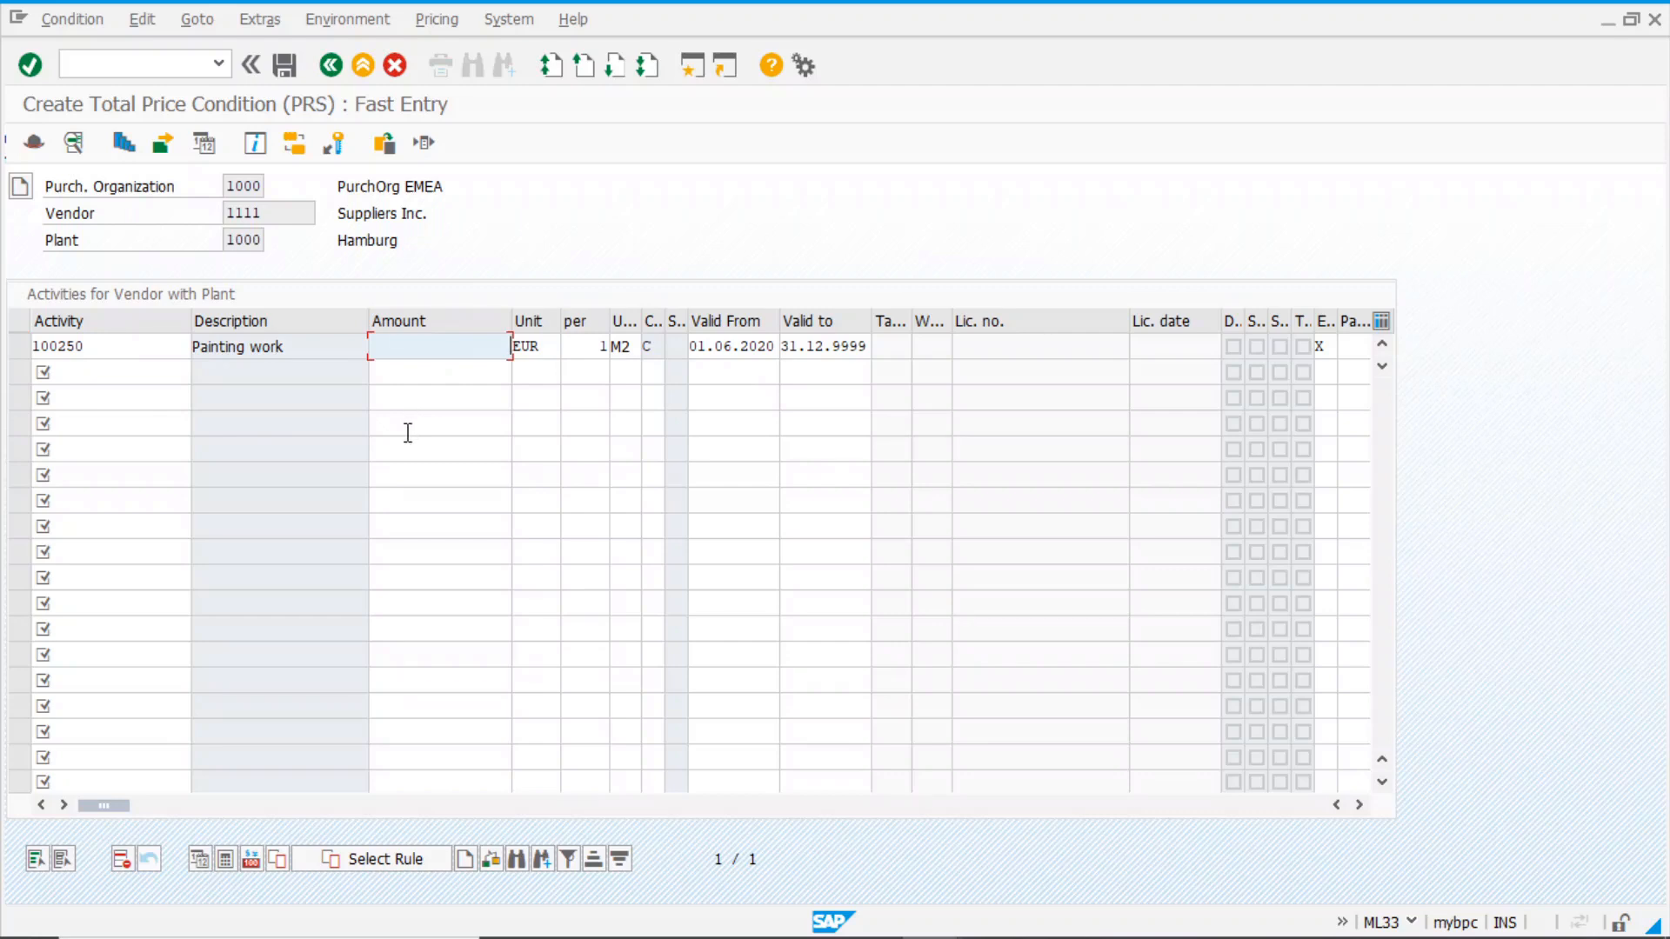
{"action": "type", "text": "2"}
{"action": "left_click", "coordinate": [585, 345]}
Set the condition's Valid From date to 01.05.2020, save it and return to SAP Easy Access
{"action": "left_click", "coordinate": [718, 345]}
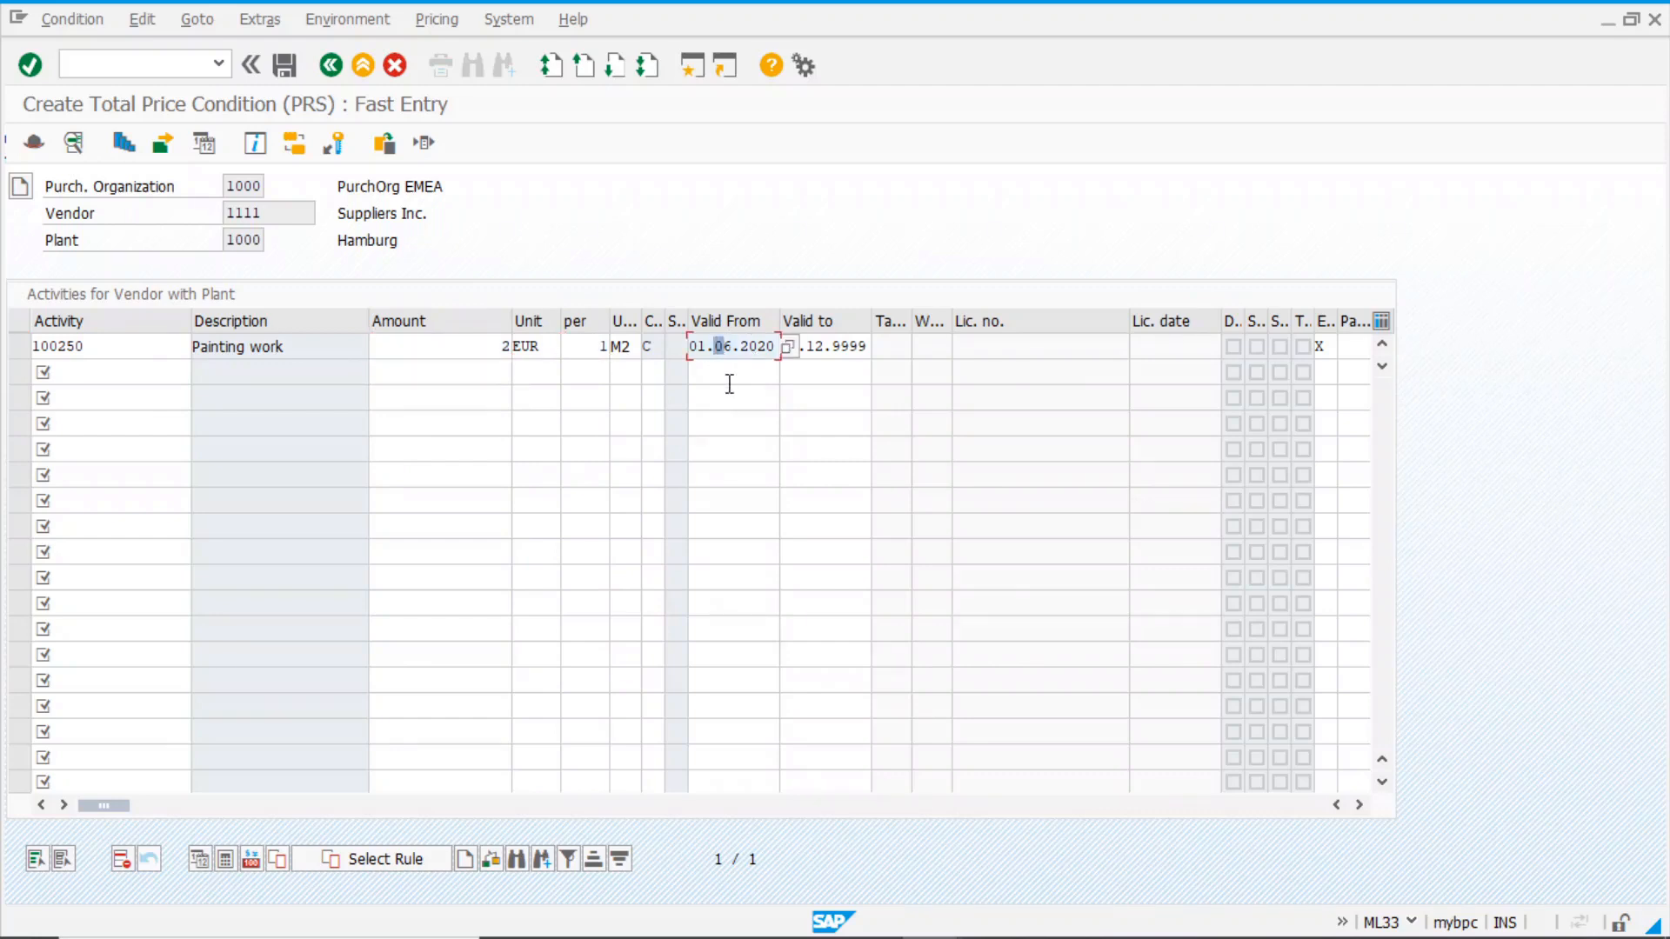
{"action": "key", "text": "Delete"}
{"action": "type", "text": "5"}
{"action": "key", "text": "Return"}
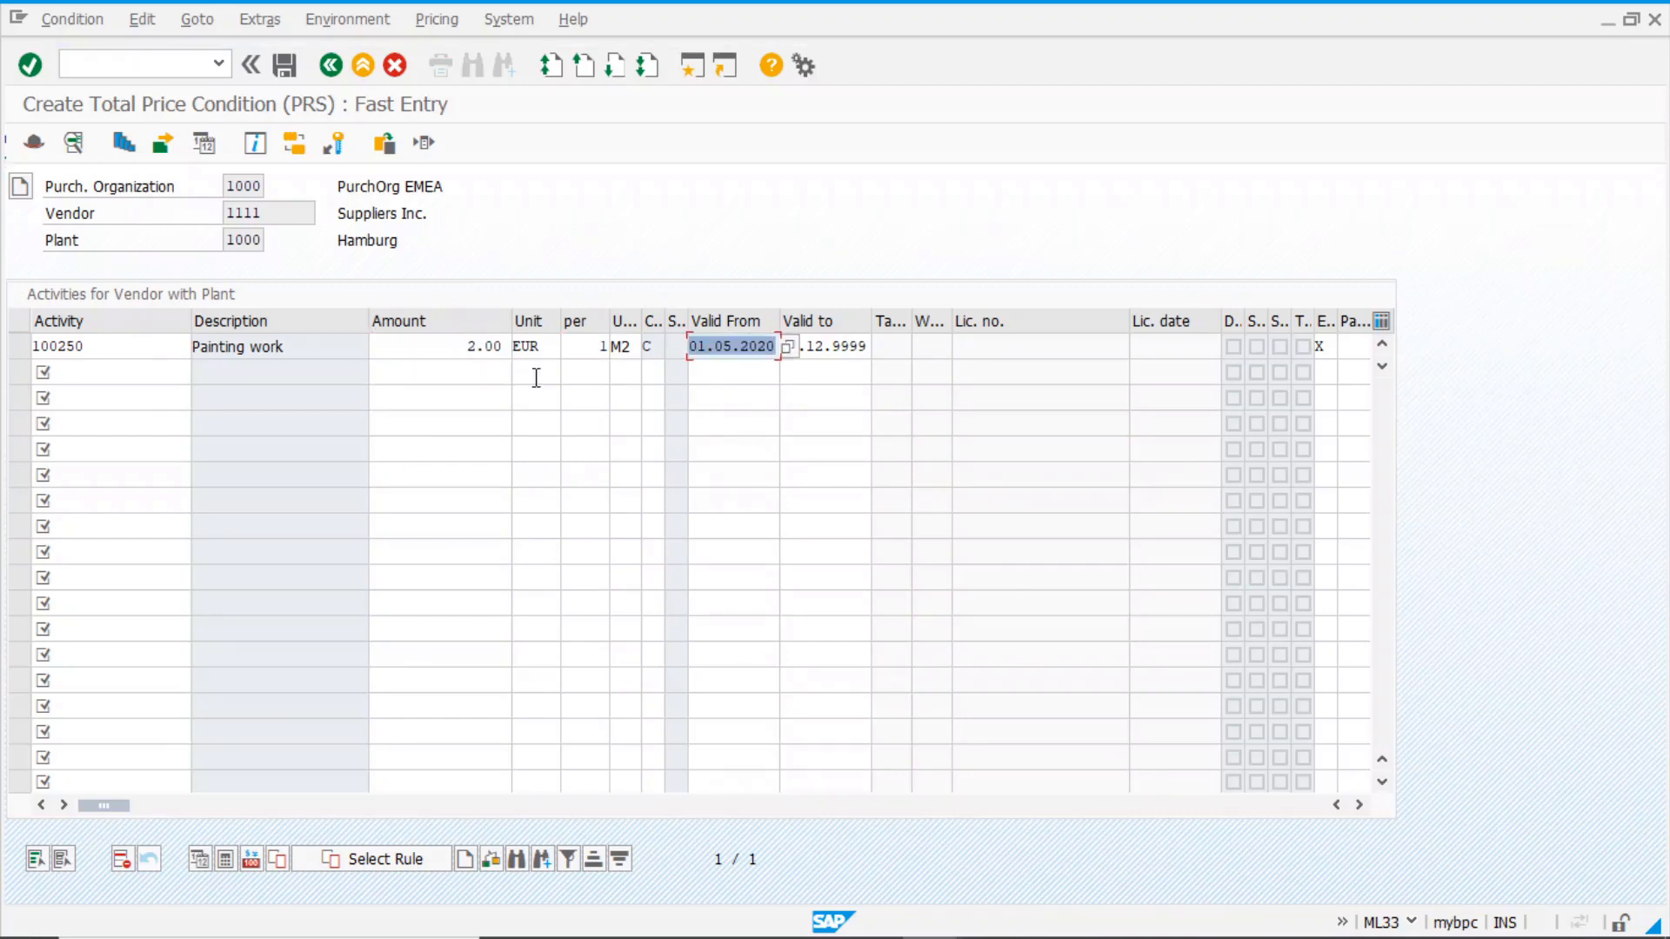
{"action": "left_click", "coordinate": [288, 73]}
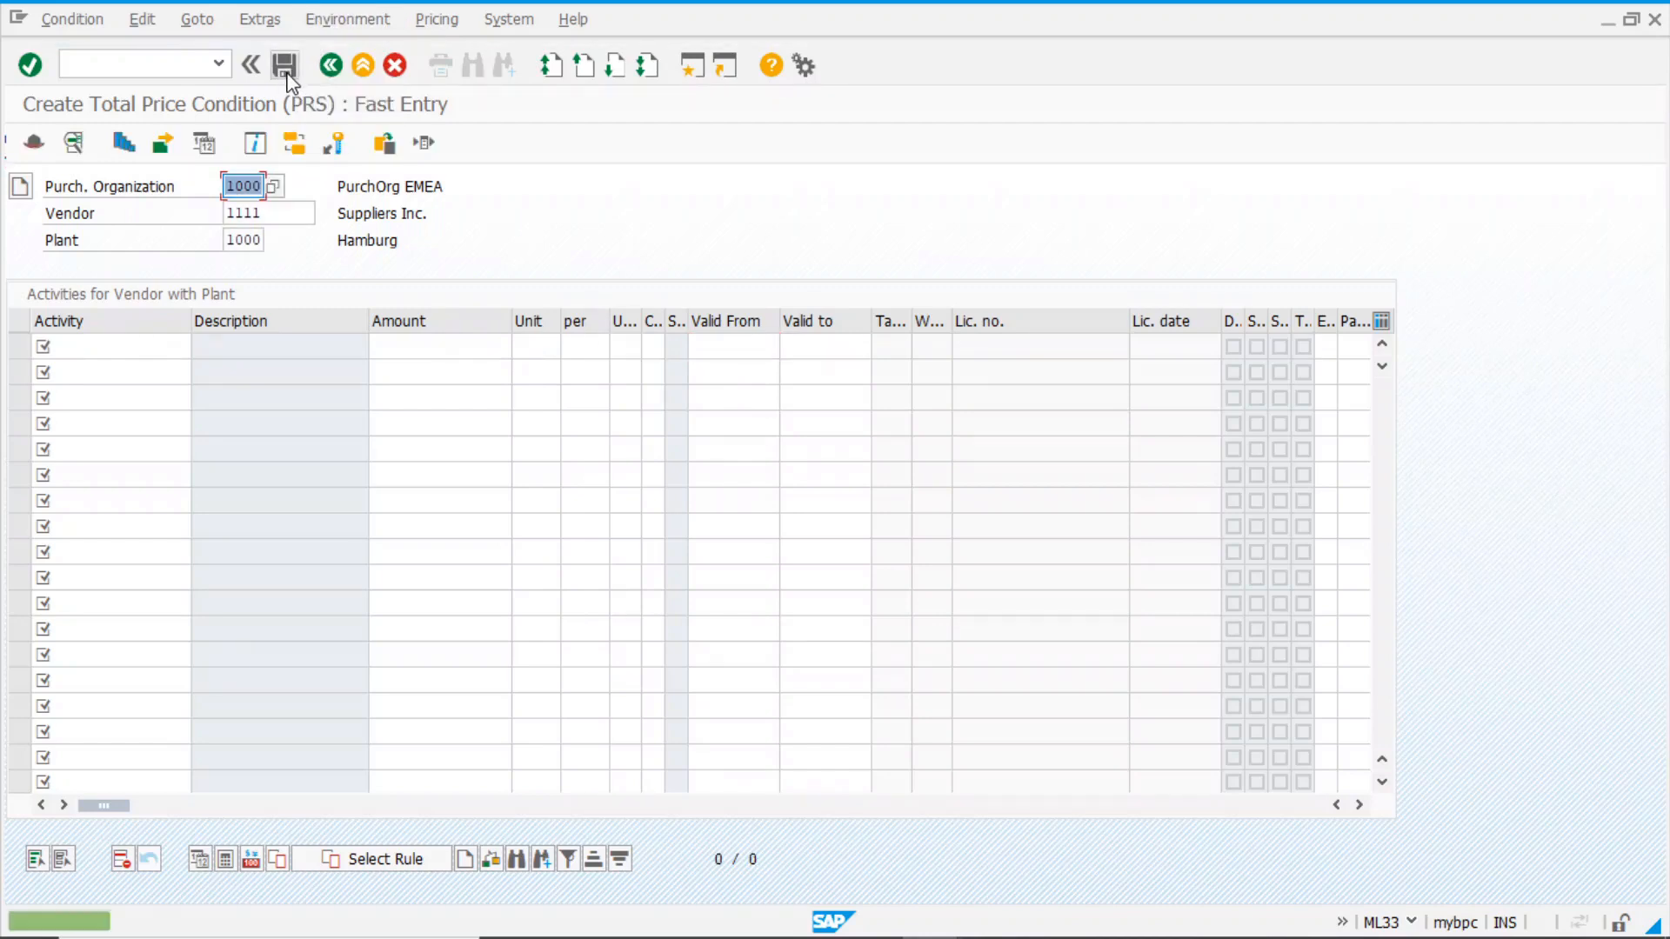
{"action": "left_click", "coordinate": [331, 73]}
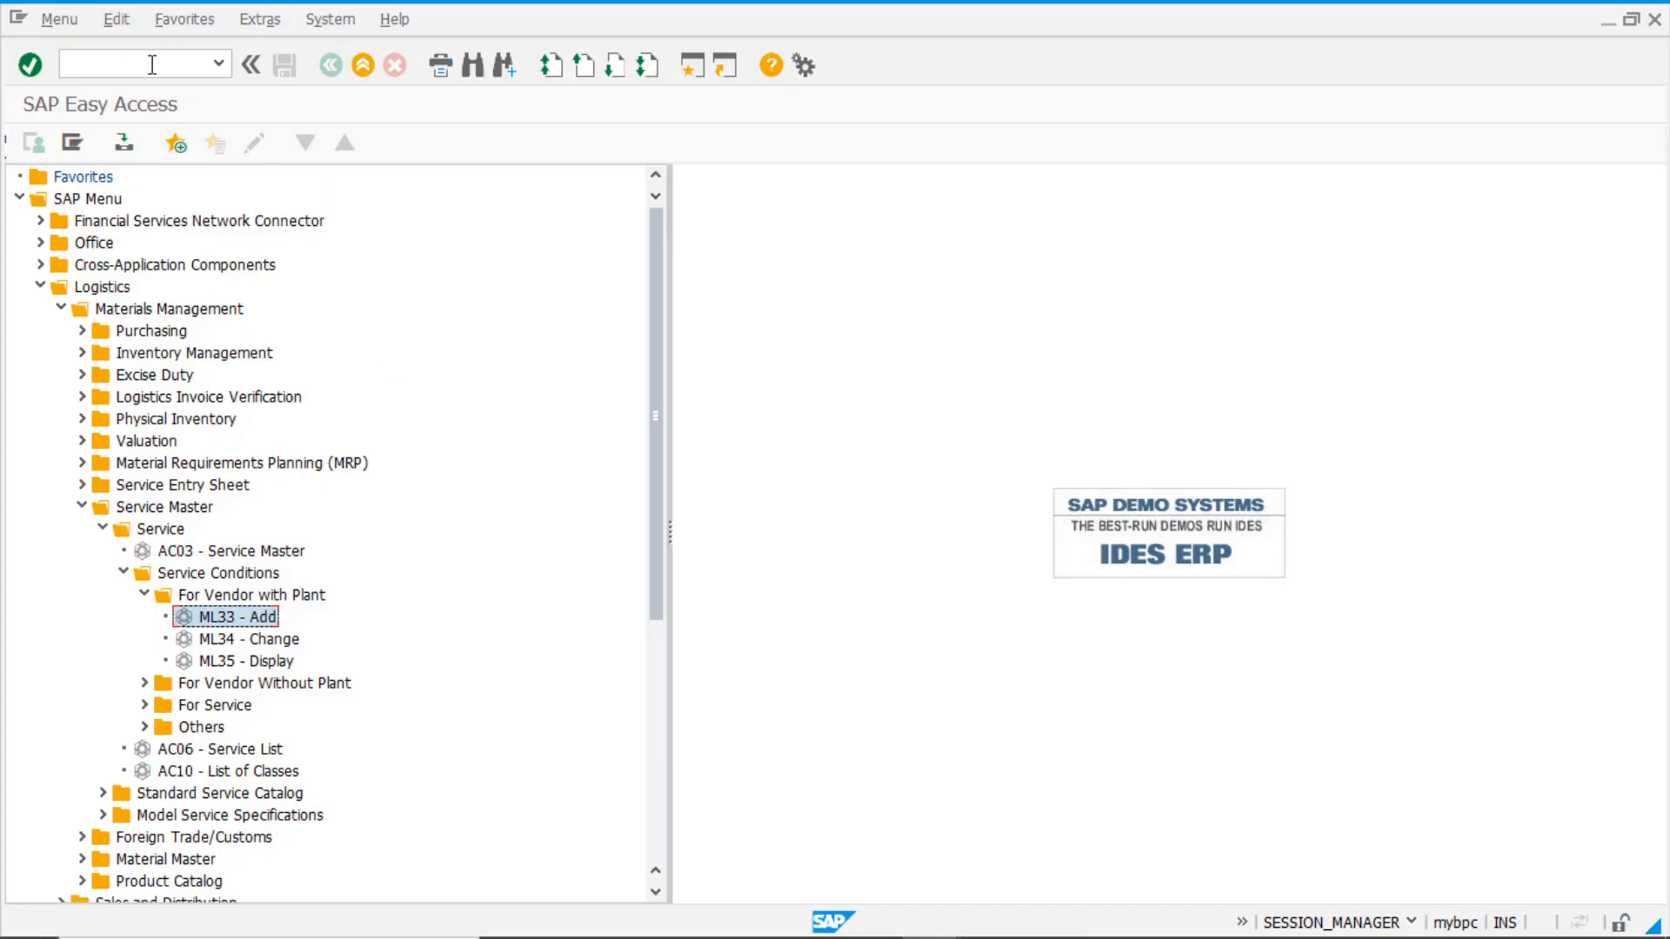
Start creating a purchase requisition (ME51N) and give its first item account assignment K and item category D (Service)
{"action": "left_click", "coordinate": [155, 63]}
{"action": "key", "text": "Return"}
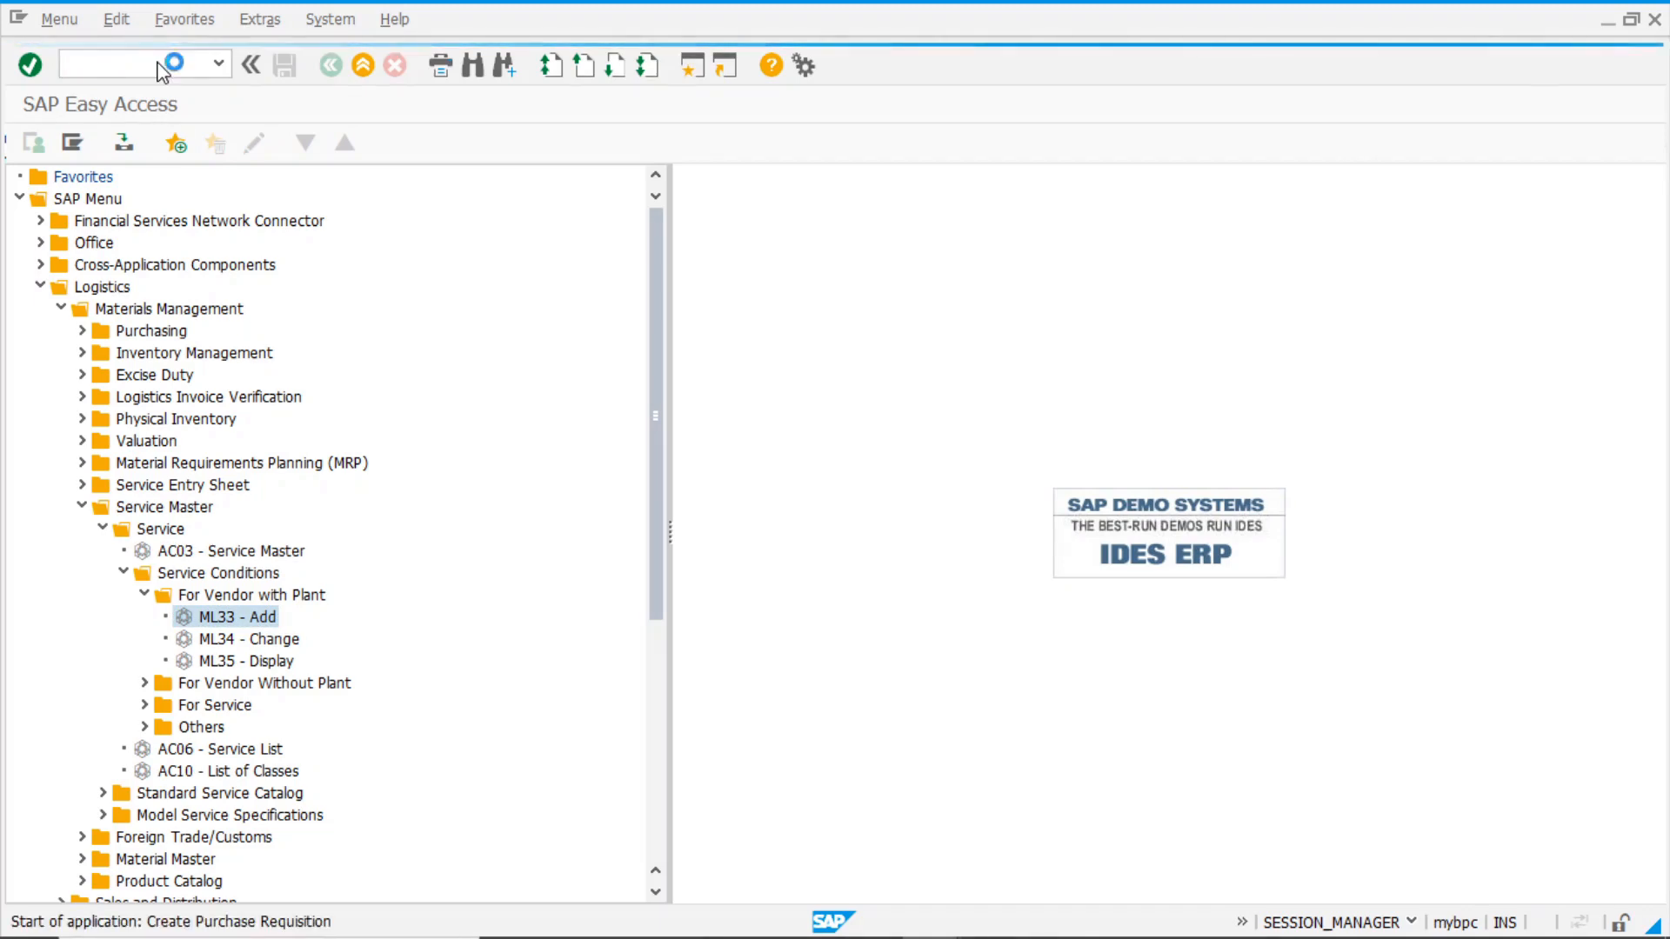
{"action": "left_click", "coordinate": [171, 297]}
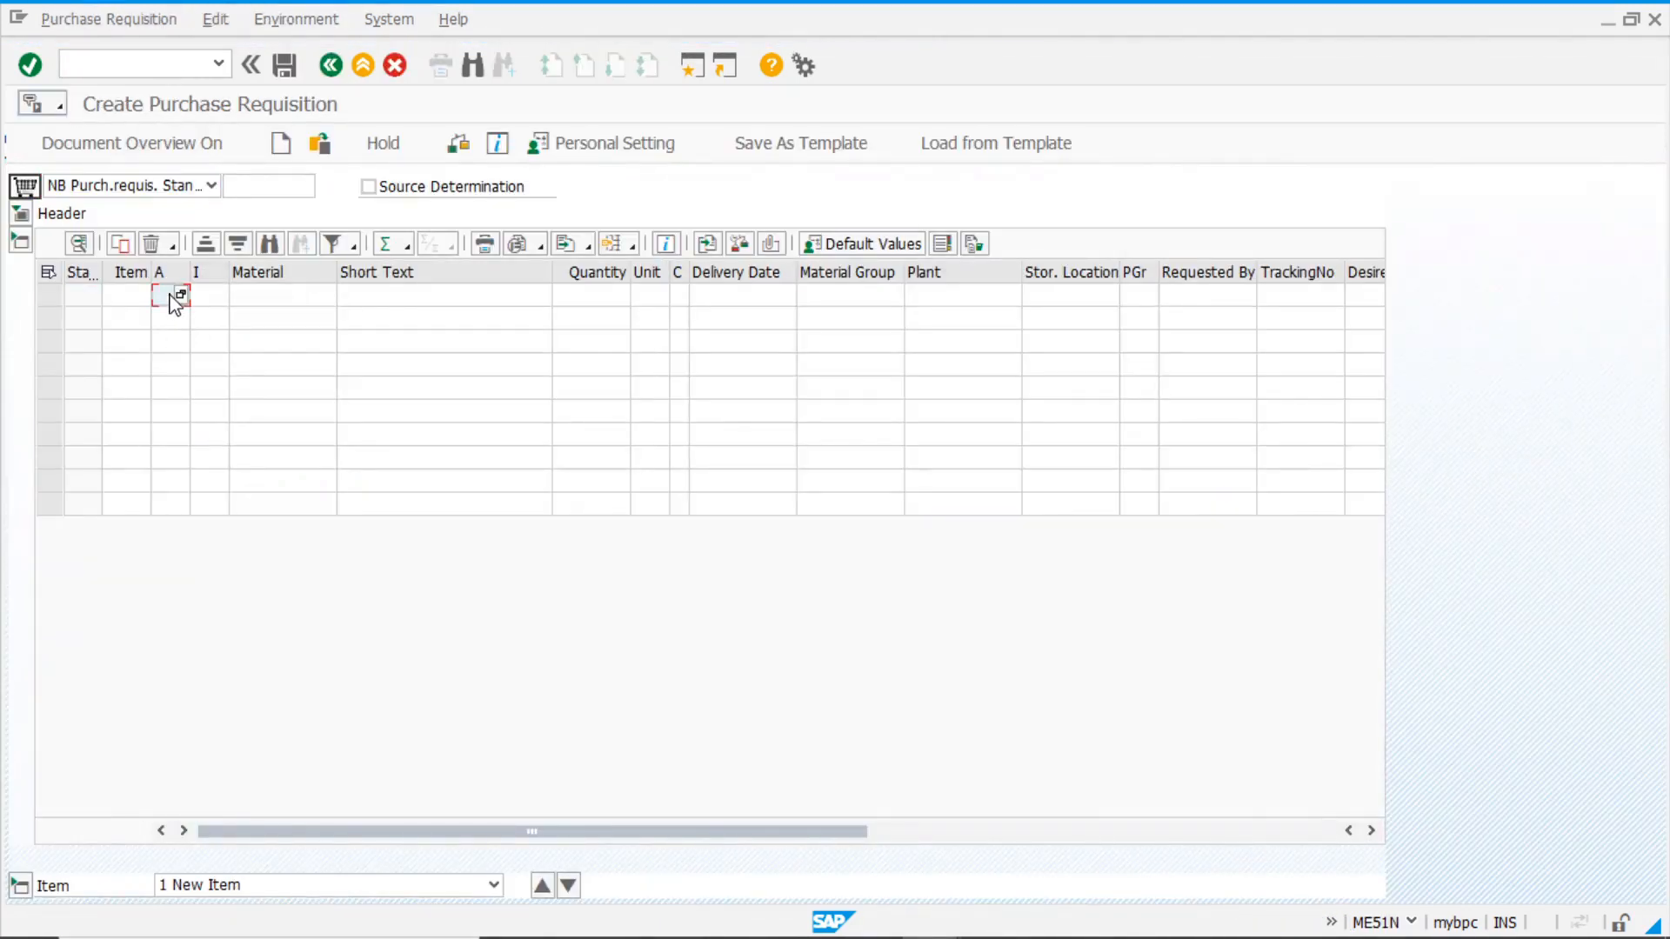
{"action": "type", "text": "K"}
{"action": "key", "text": "Tab"}
{"action": "left_click", "coordinate": [223, 299]}
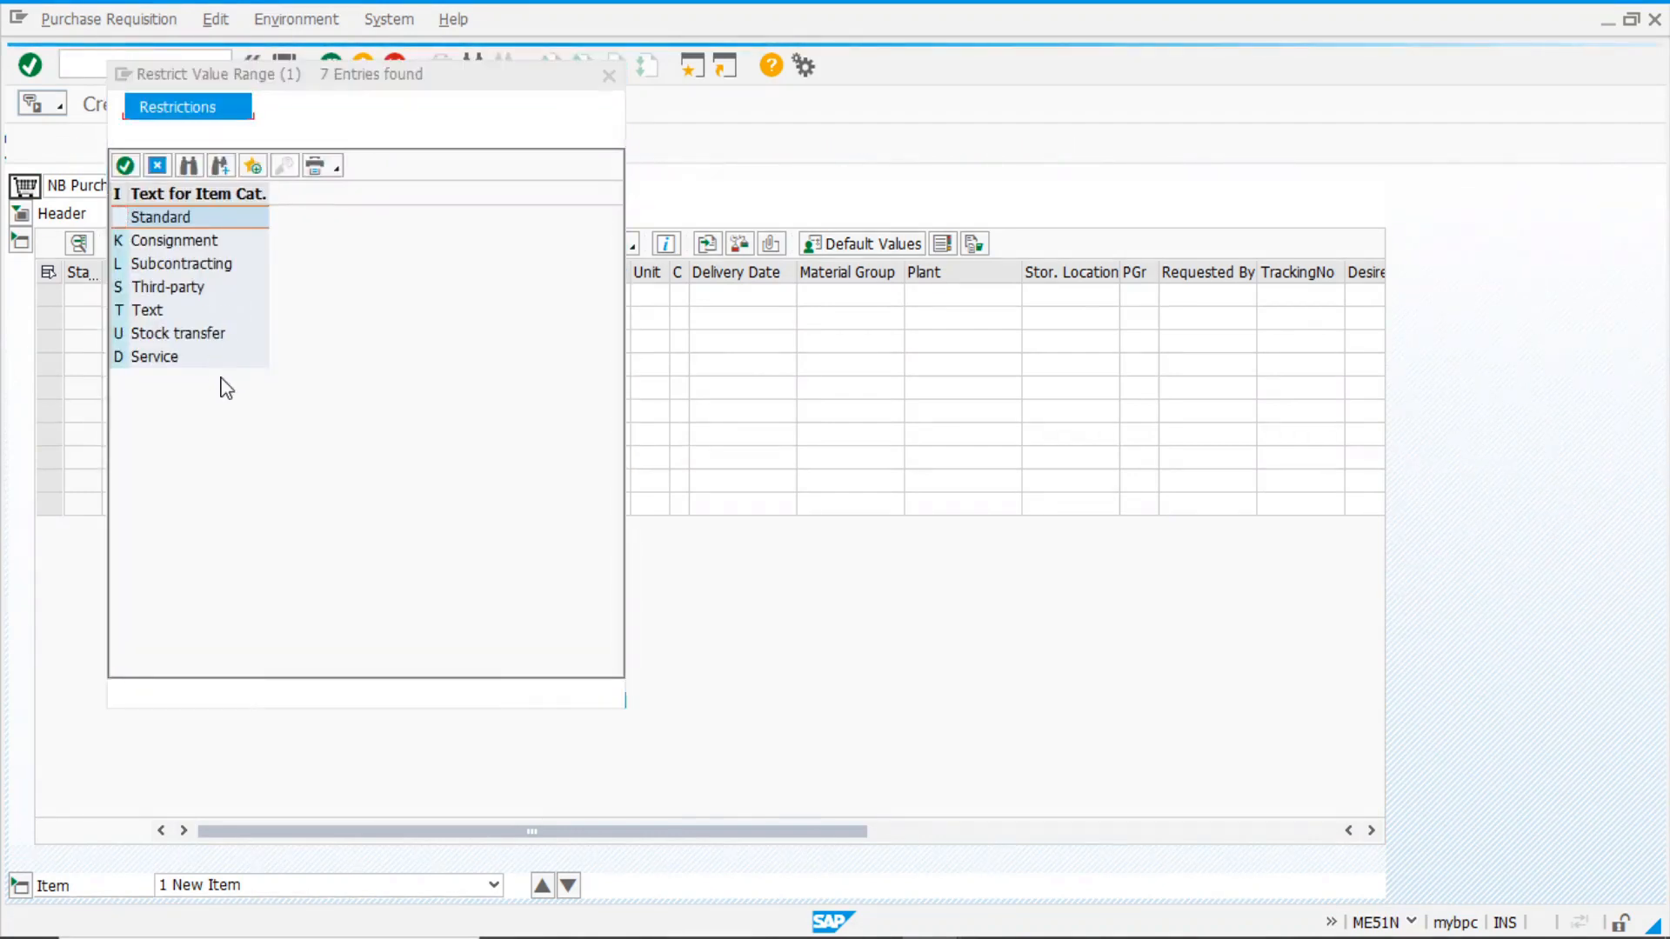
{"action": "left_click", "coordinate": [158, 359]}
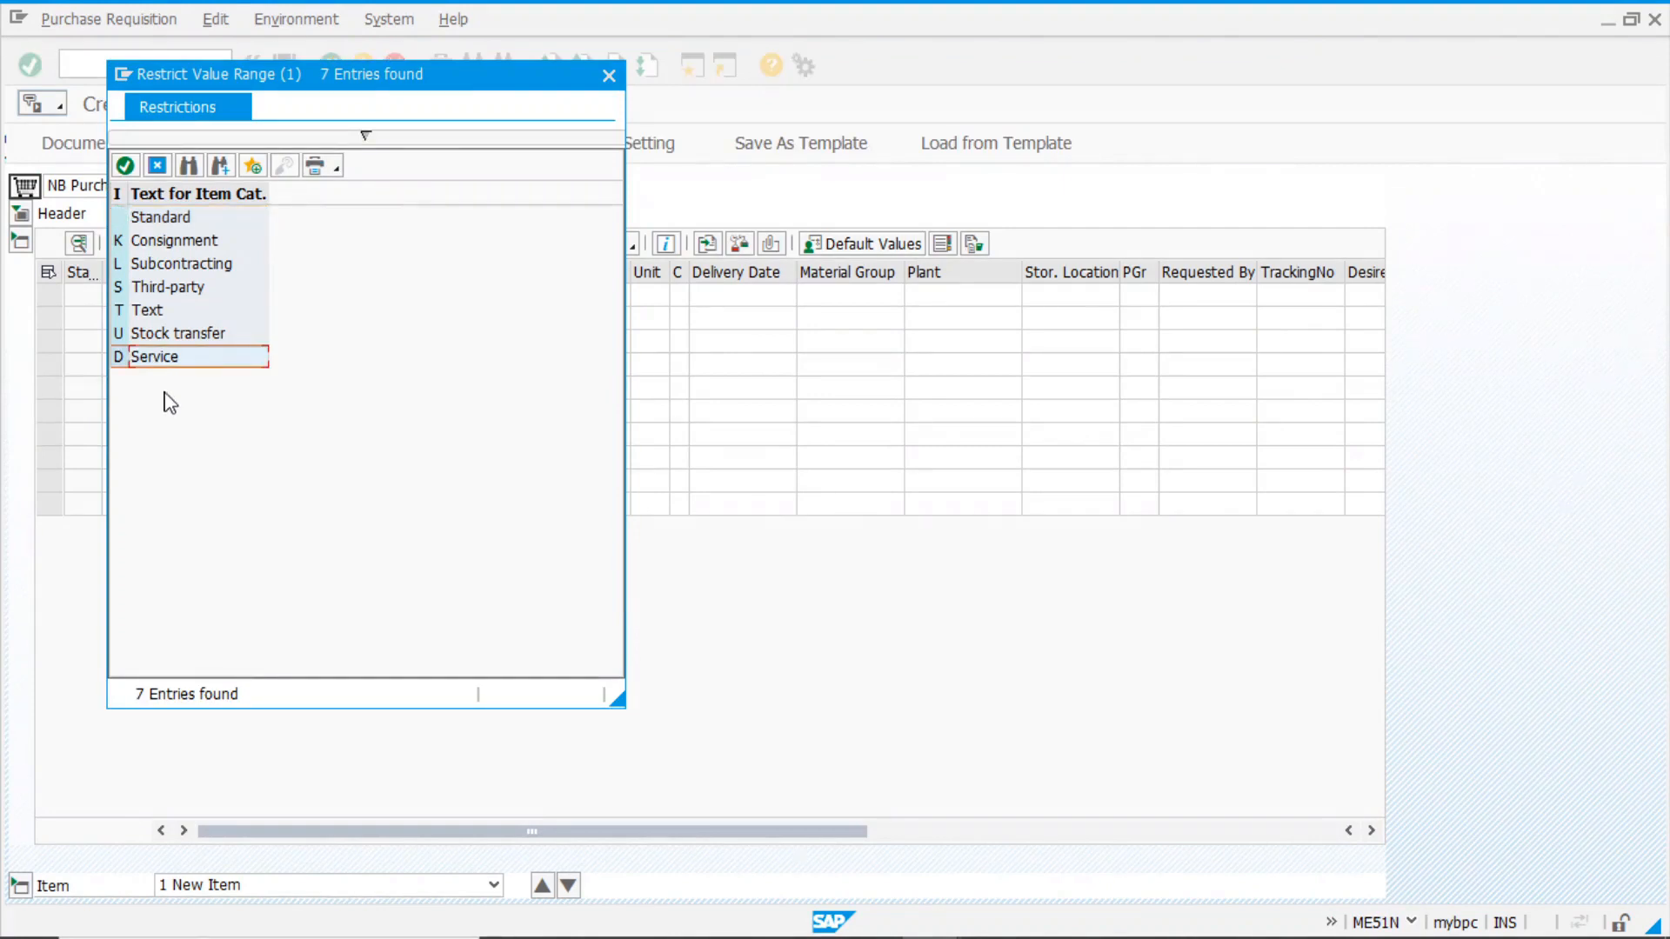
{"action": "double_click", "coordinate": [194, 358]}
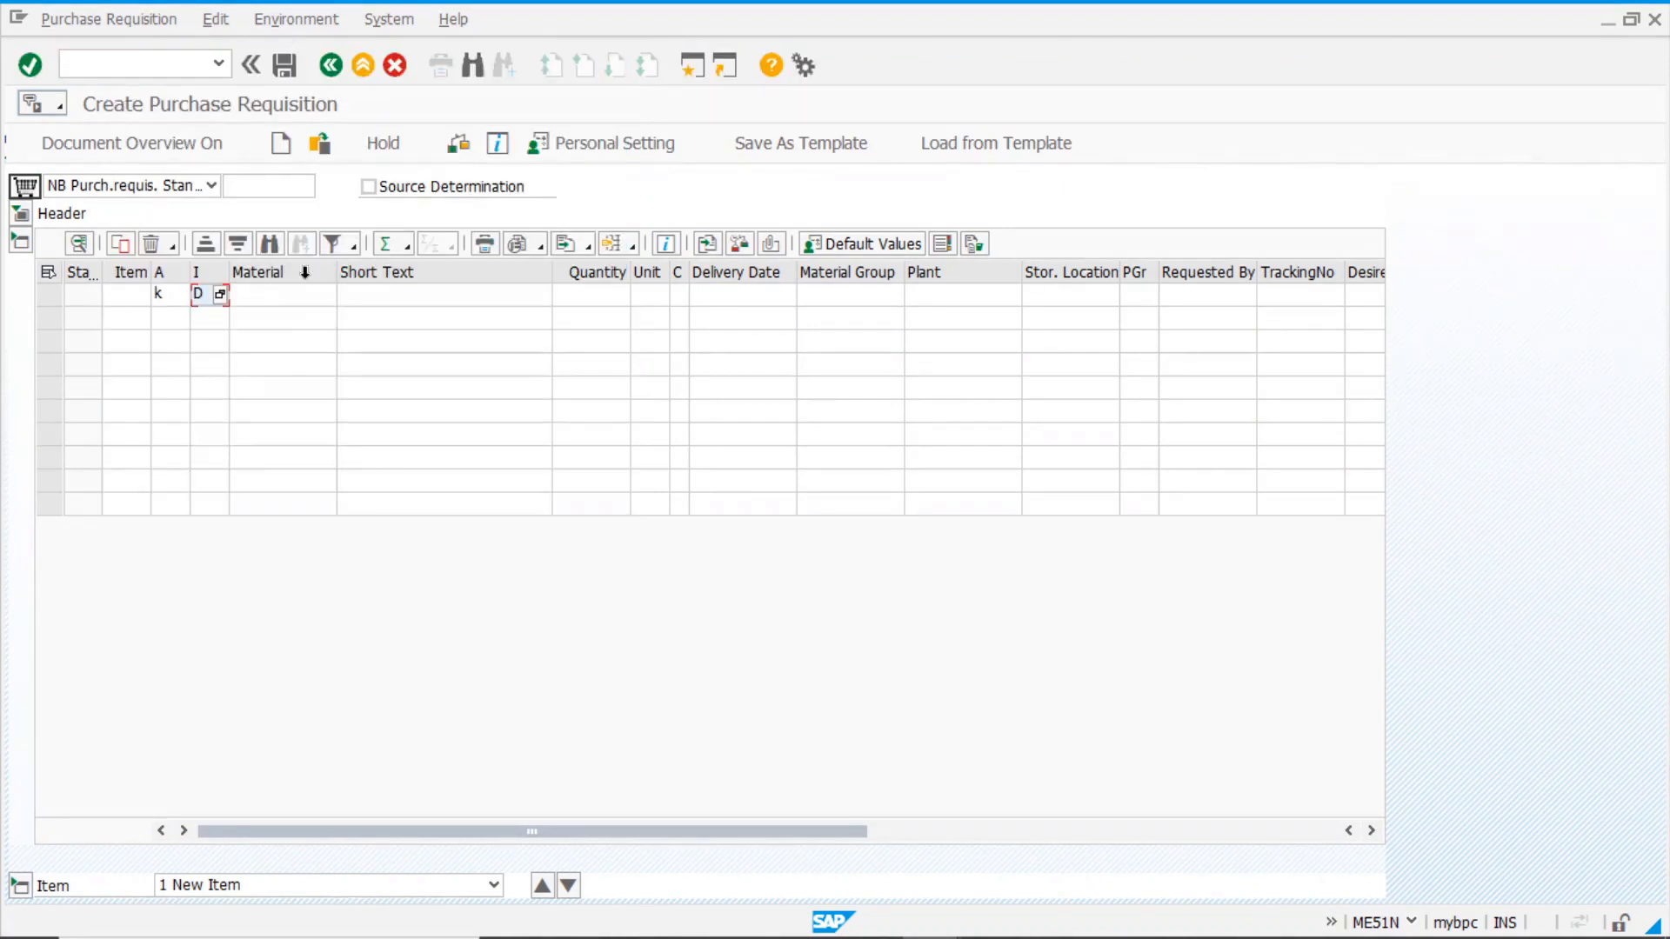
Fill in the requisition item with the short text Painting work, material group 007 and plant 1000
{"action": "left_click", "coordinate": [277, 301]}
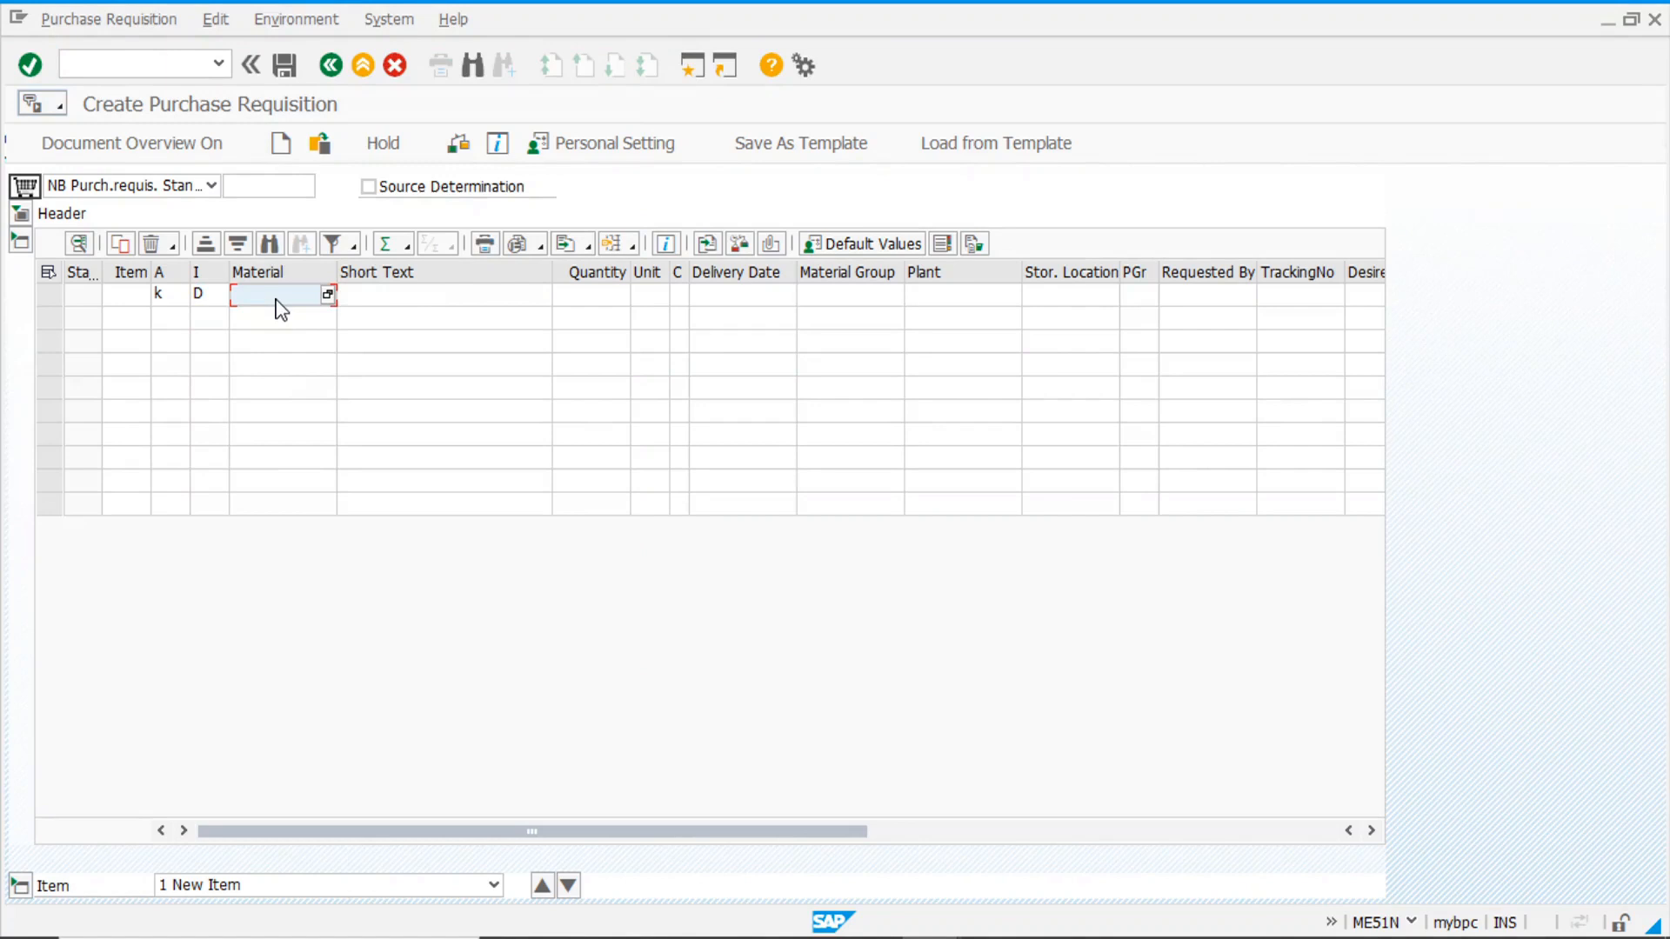
{"action": "left_click", "coordinate": [408, 301]}
{"action": "type", "text": "Painting work"}
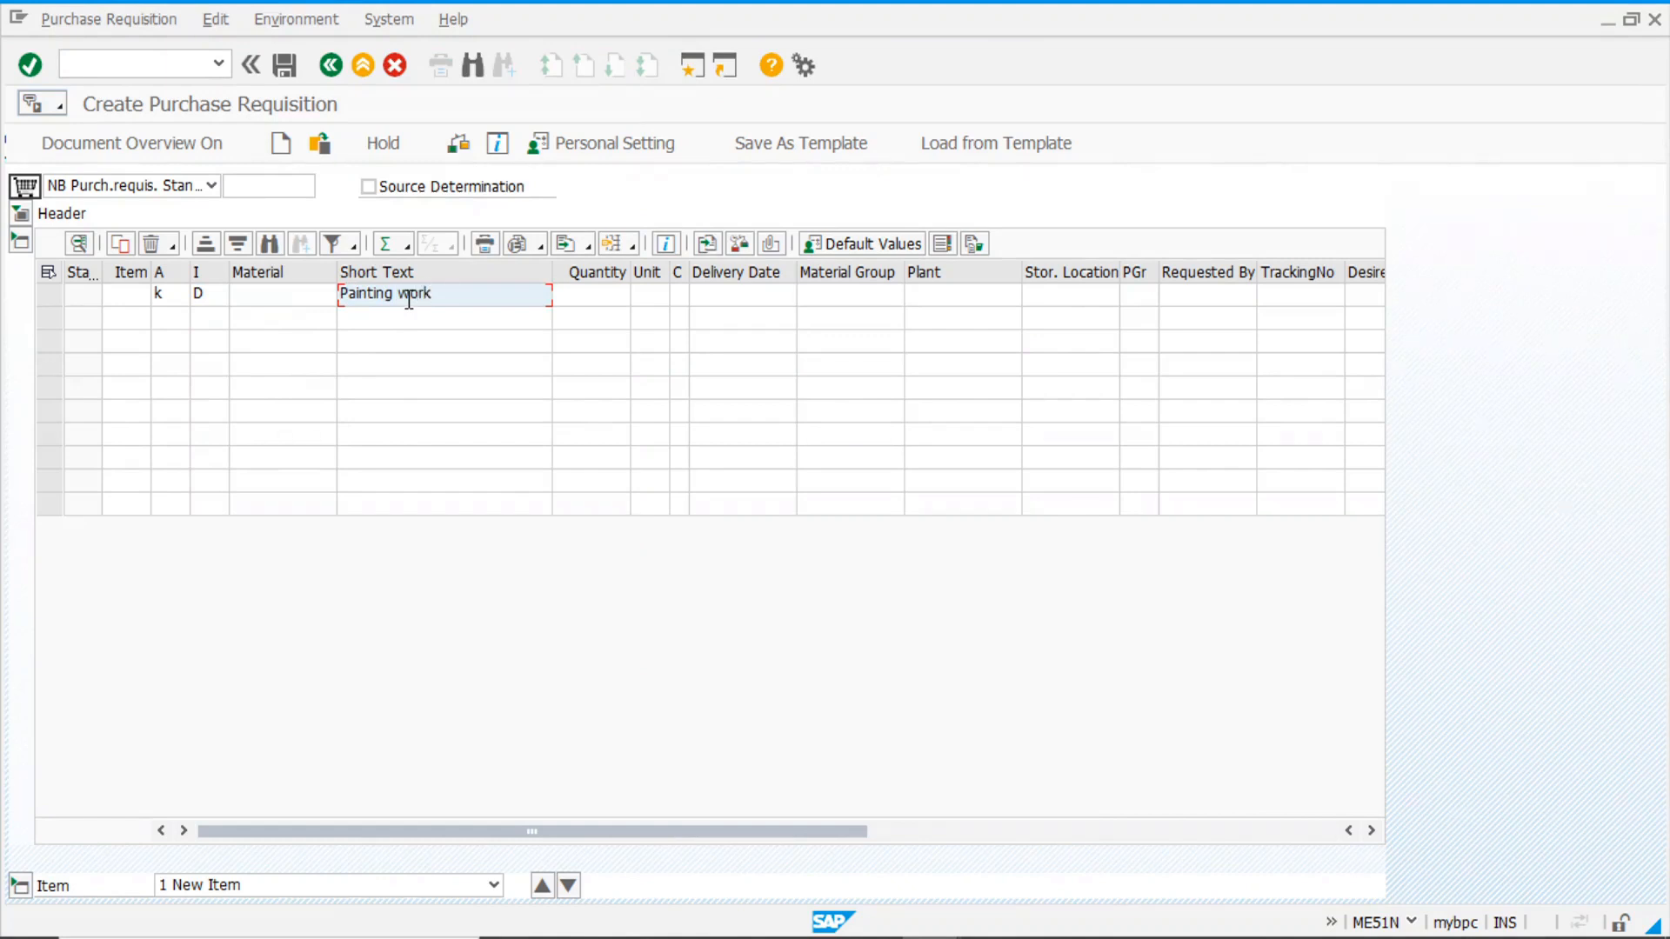
{"action": "left_click", "coordinate": [925, 302]}
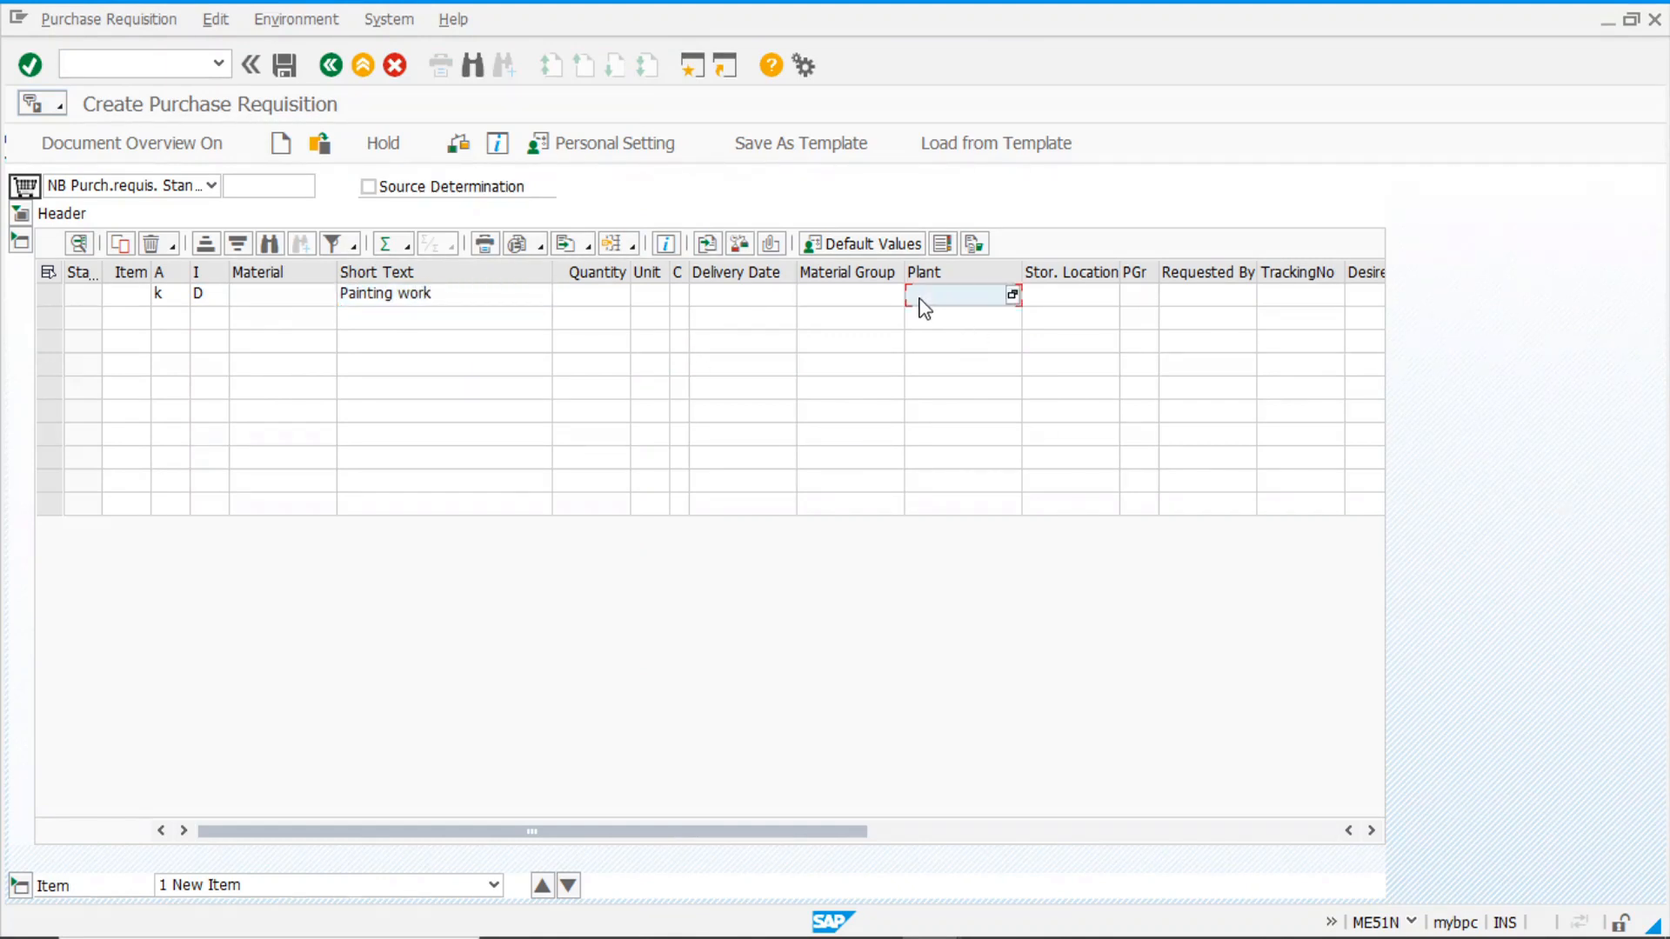
{"action": "type", "text": "1000"}
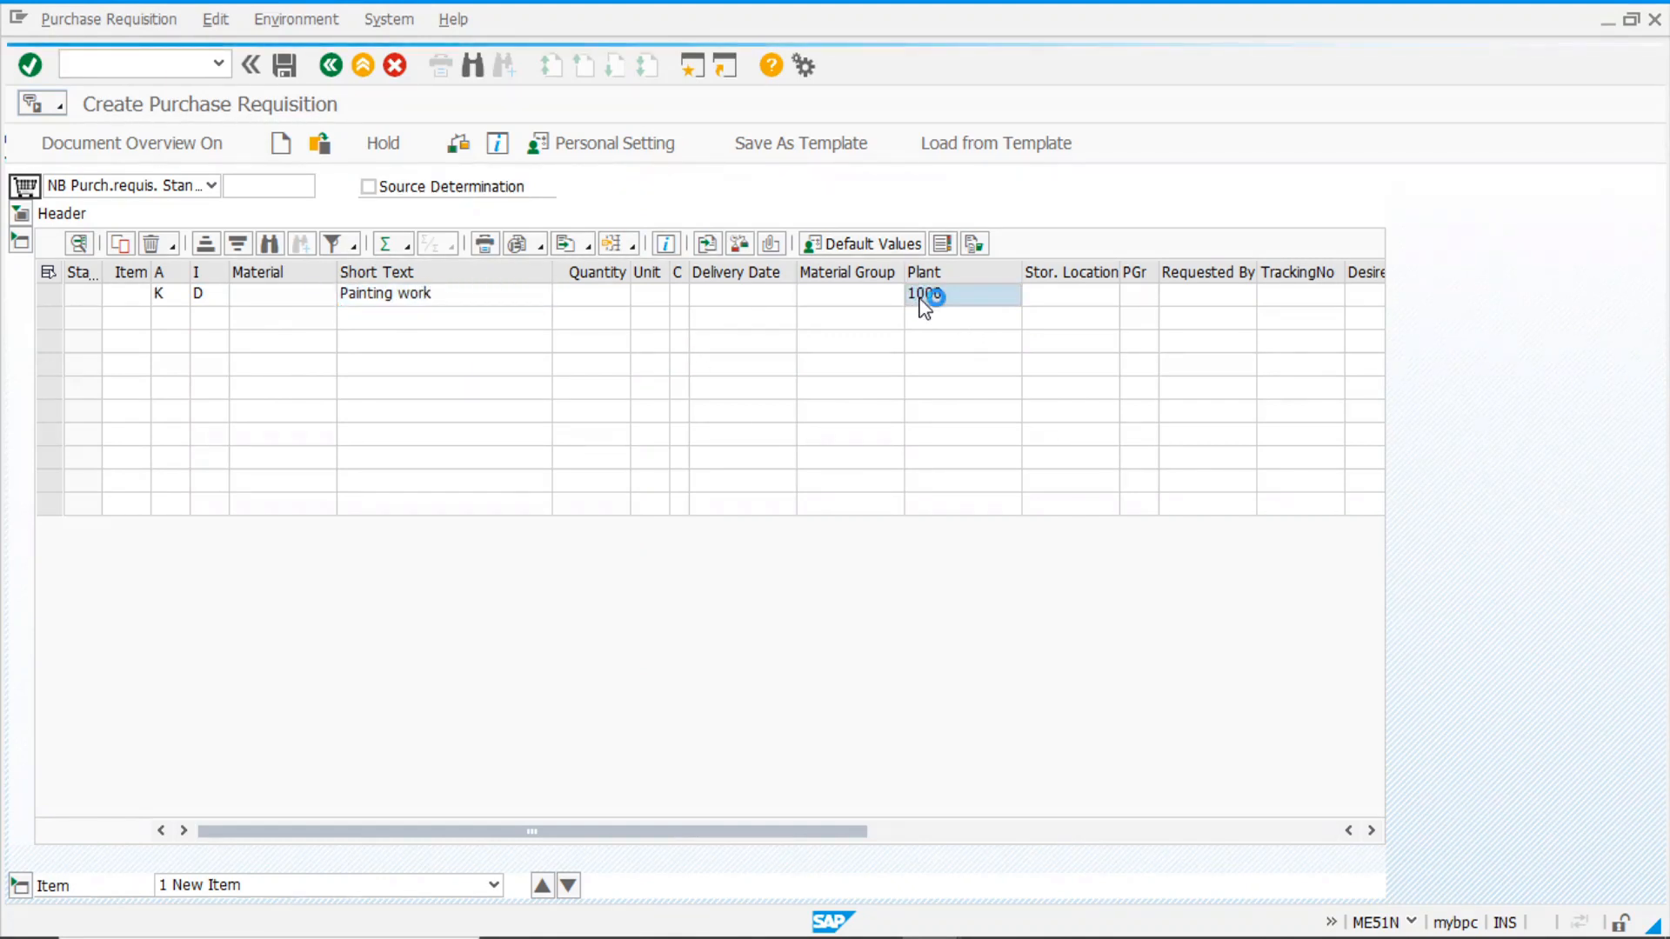
{"action": "key", "text": "Return"}
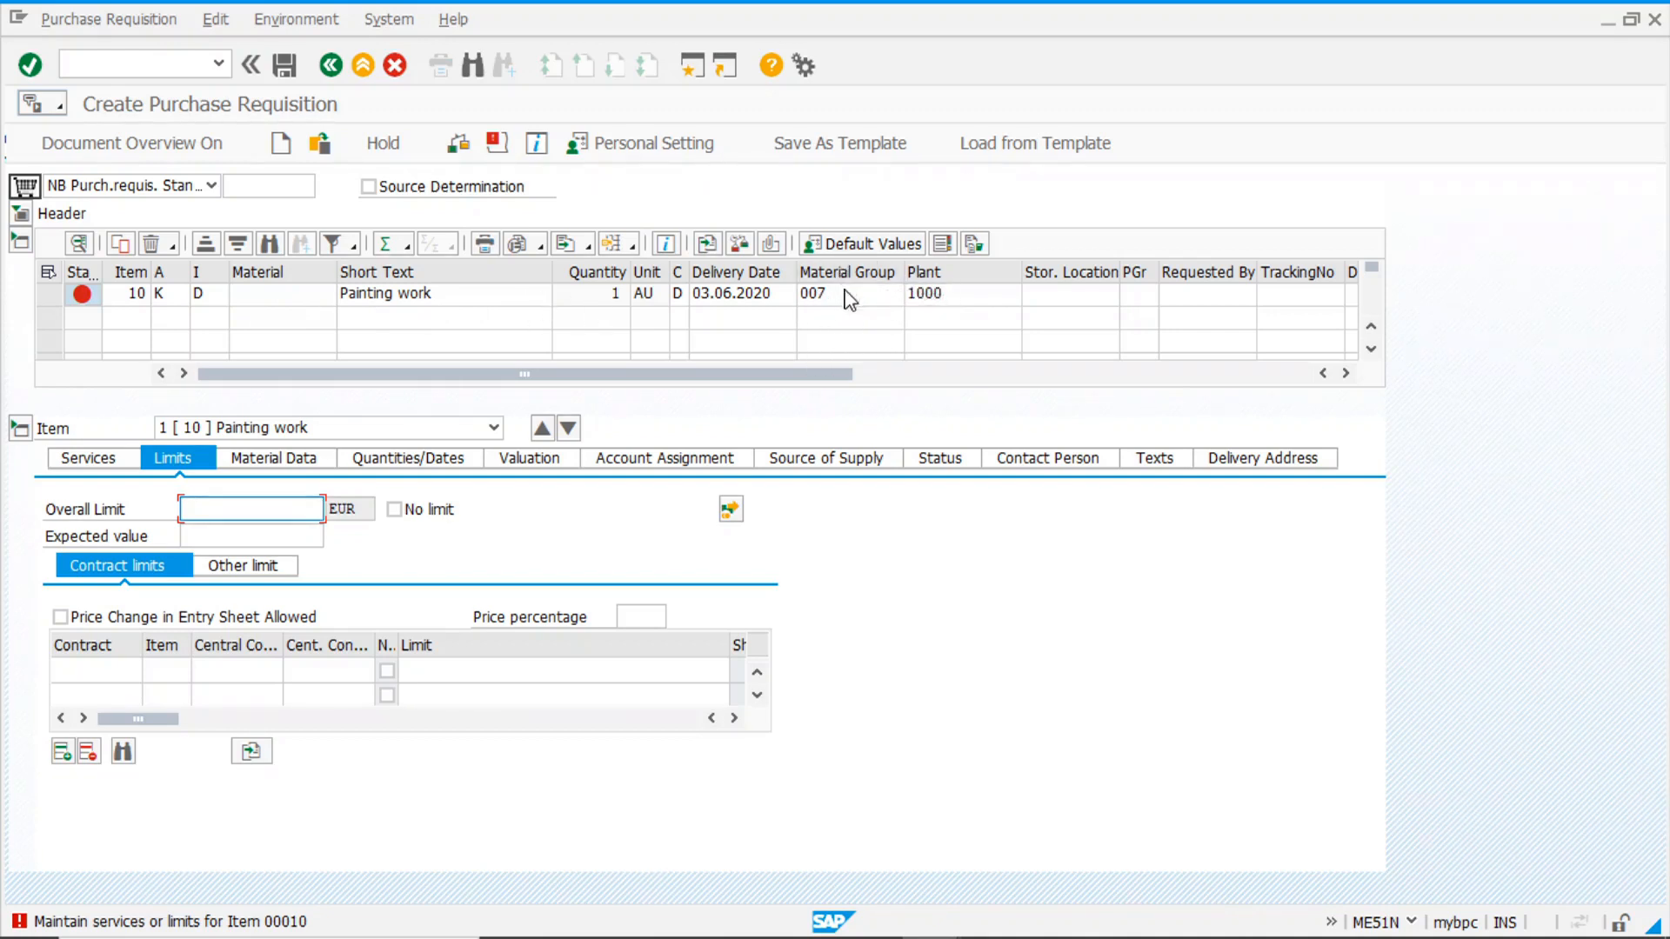
Set the requisition item's purchasing group to 001, fixed vendor to 1111 and purchasing organization to 1000
{"action": "left_click", "coordinate": [1139, 294]}
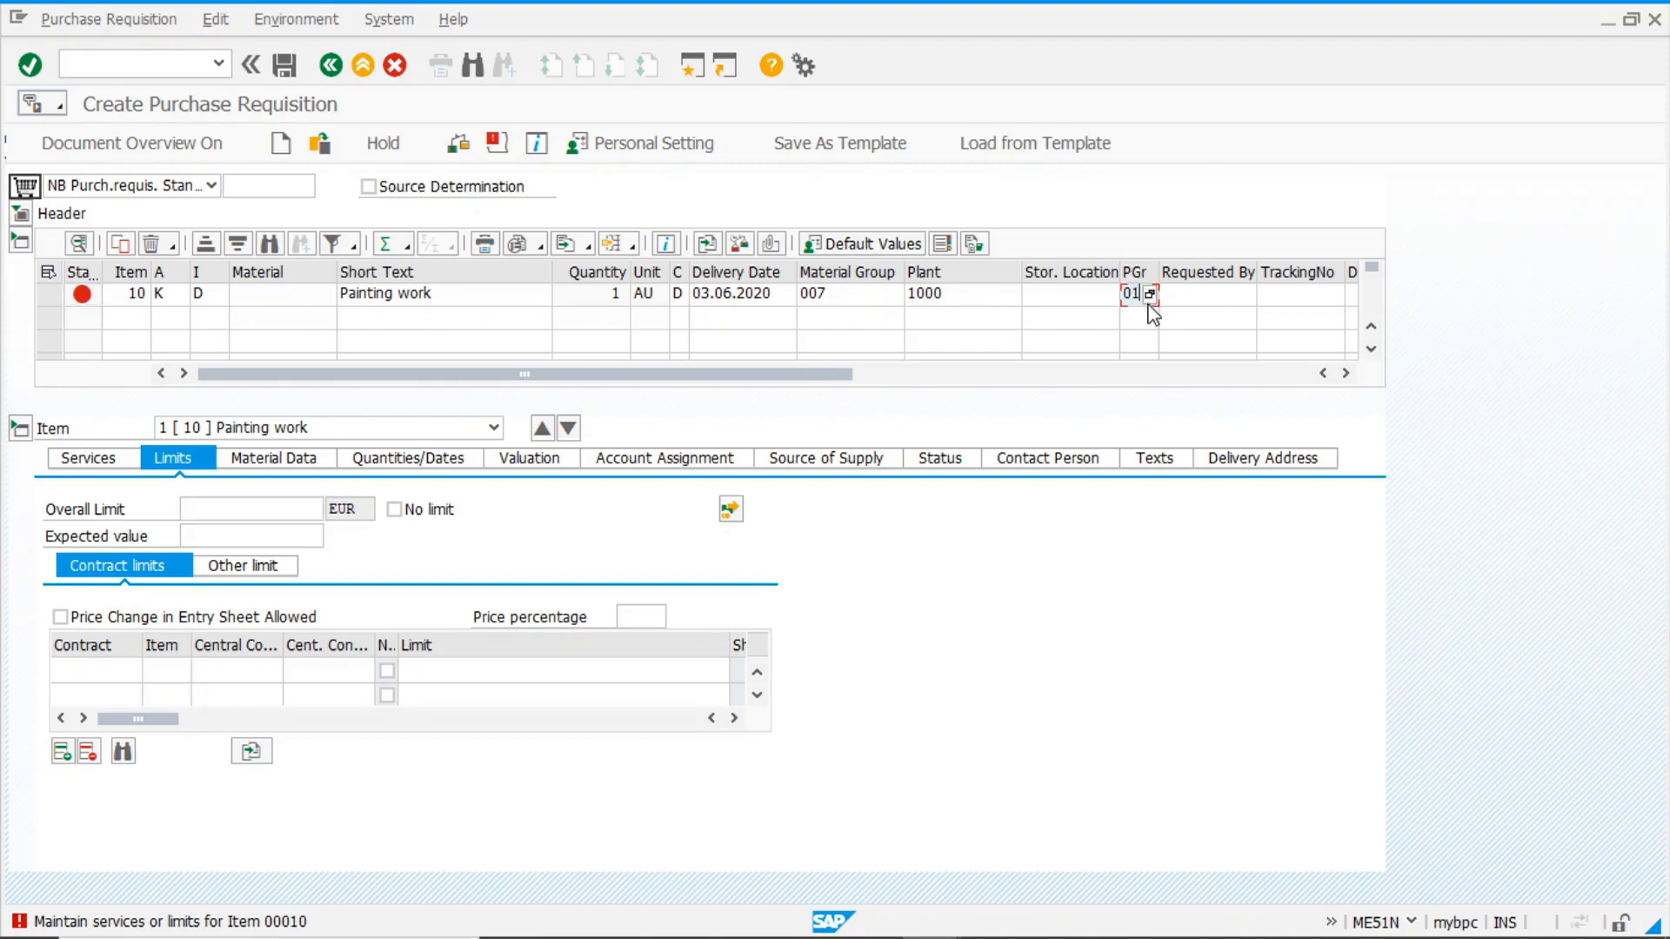
{"action": "key", "text": "Tab"}
{"action": "key", "text": "Tab"}
{"action": "key", "text": "Tab"}
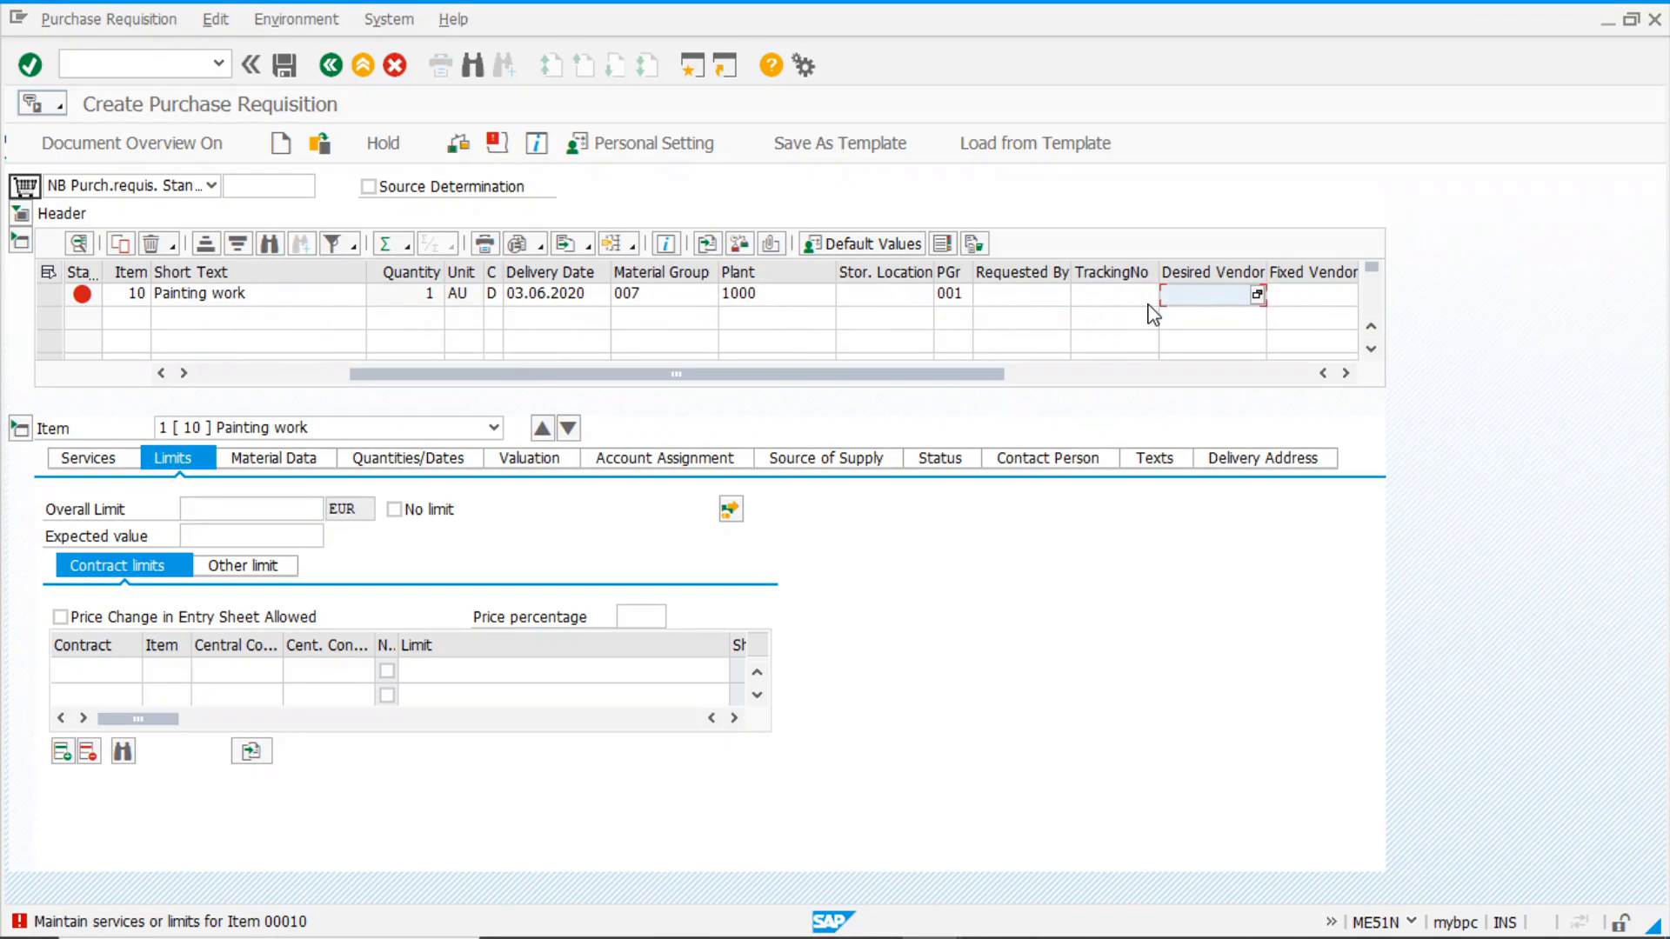
{"action": "key", "text": "Tab"}
{"action": "type", "text": "1"}
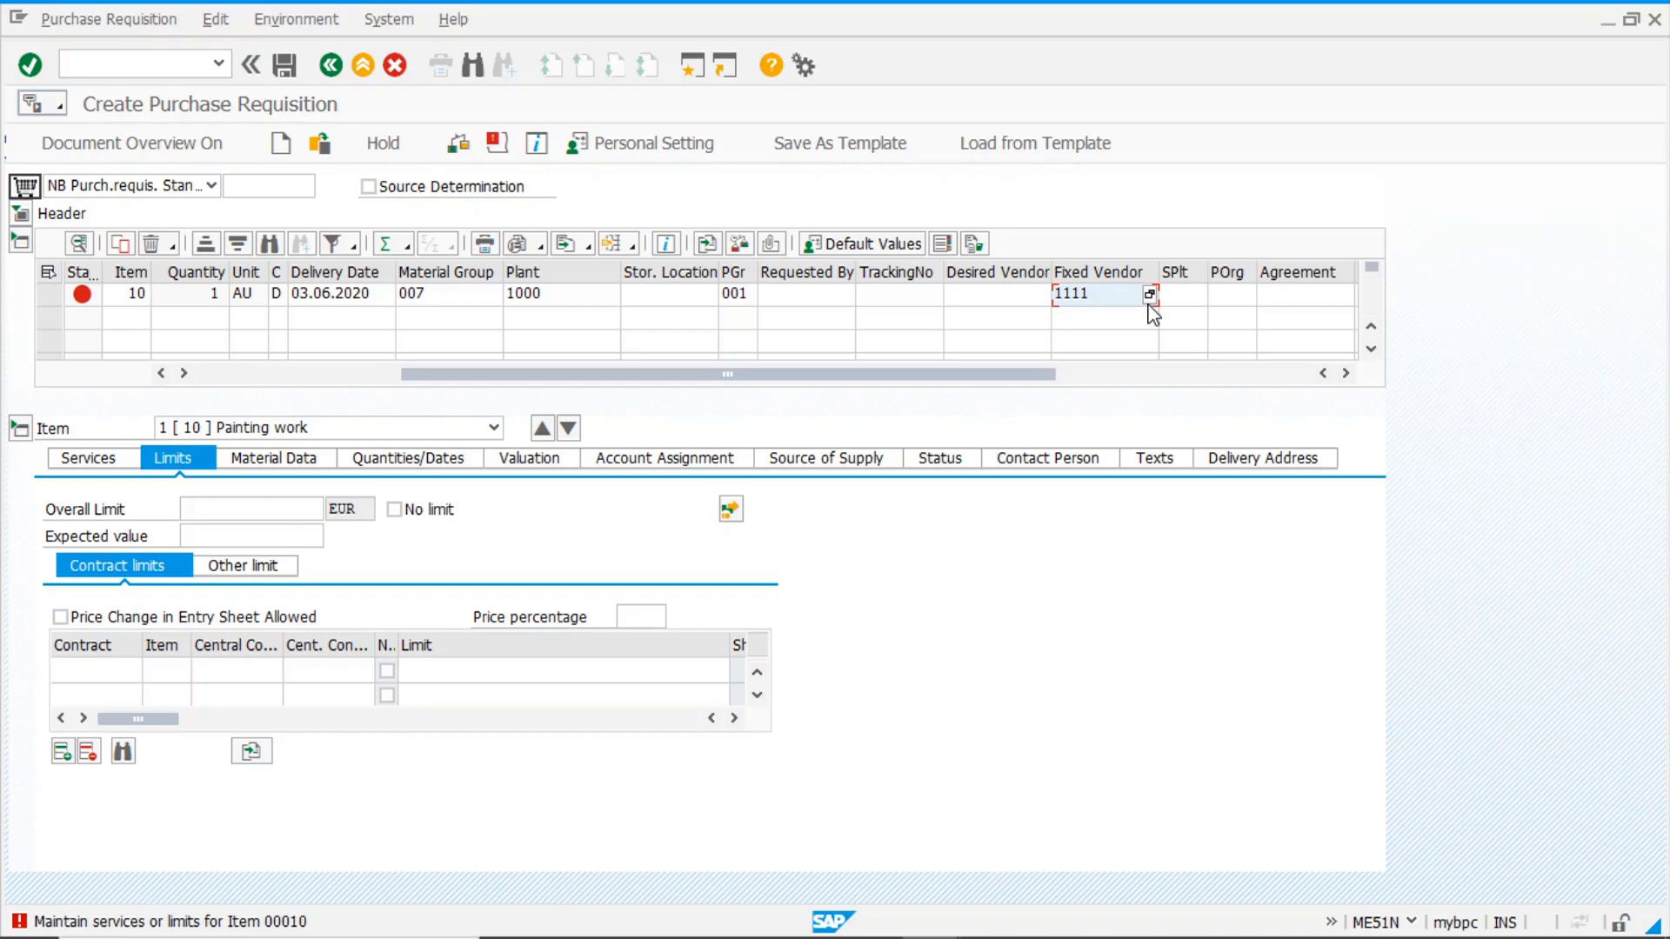
{"action": "key", "text": "Tab"}
{"action": "key", "text": "Tab"}
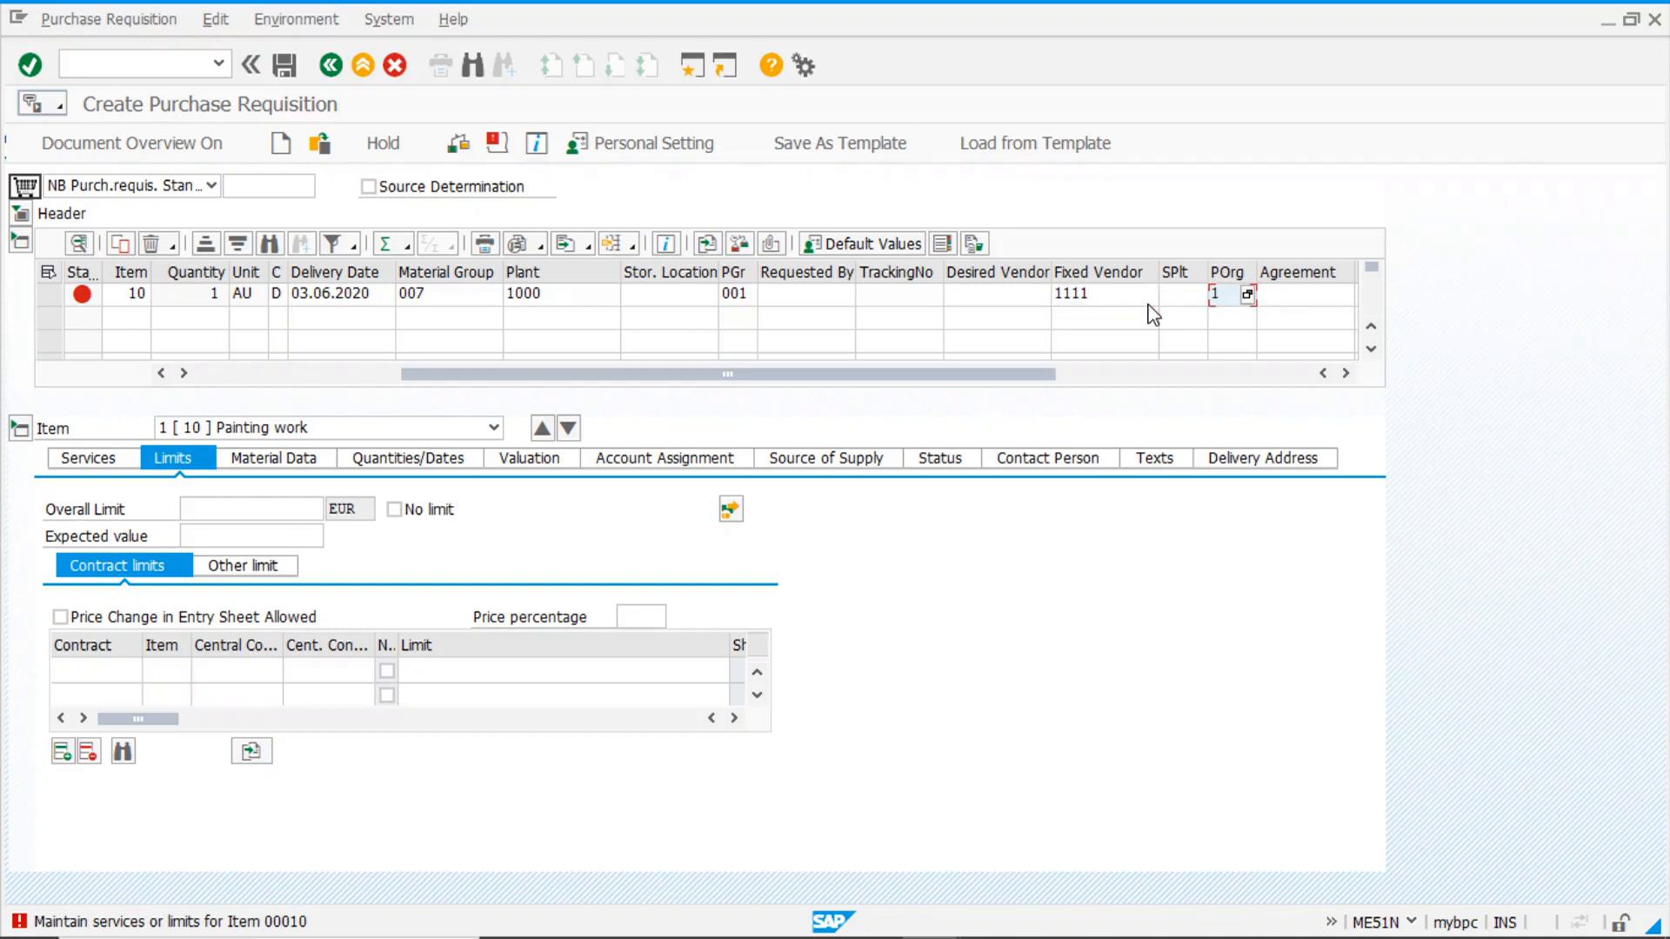
{"action": "type", "text": "1000"}
{"action": "key", "text": "Return"}
Enter service number 100250 in line 10 of the requisition item's services
{"action": "left_click", "coordinate": [84, 461]}
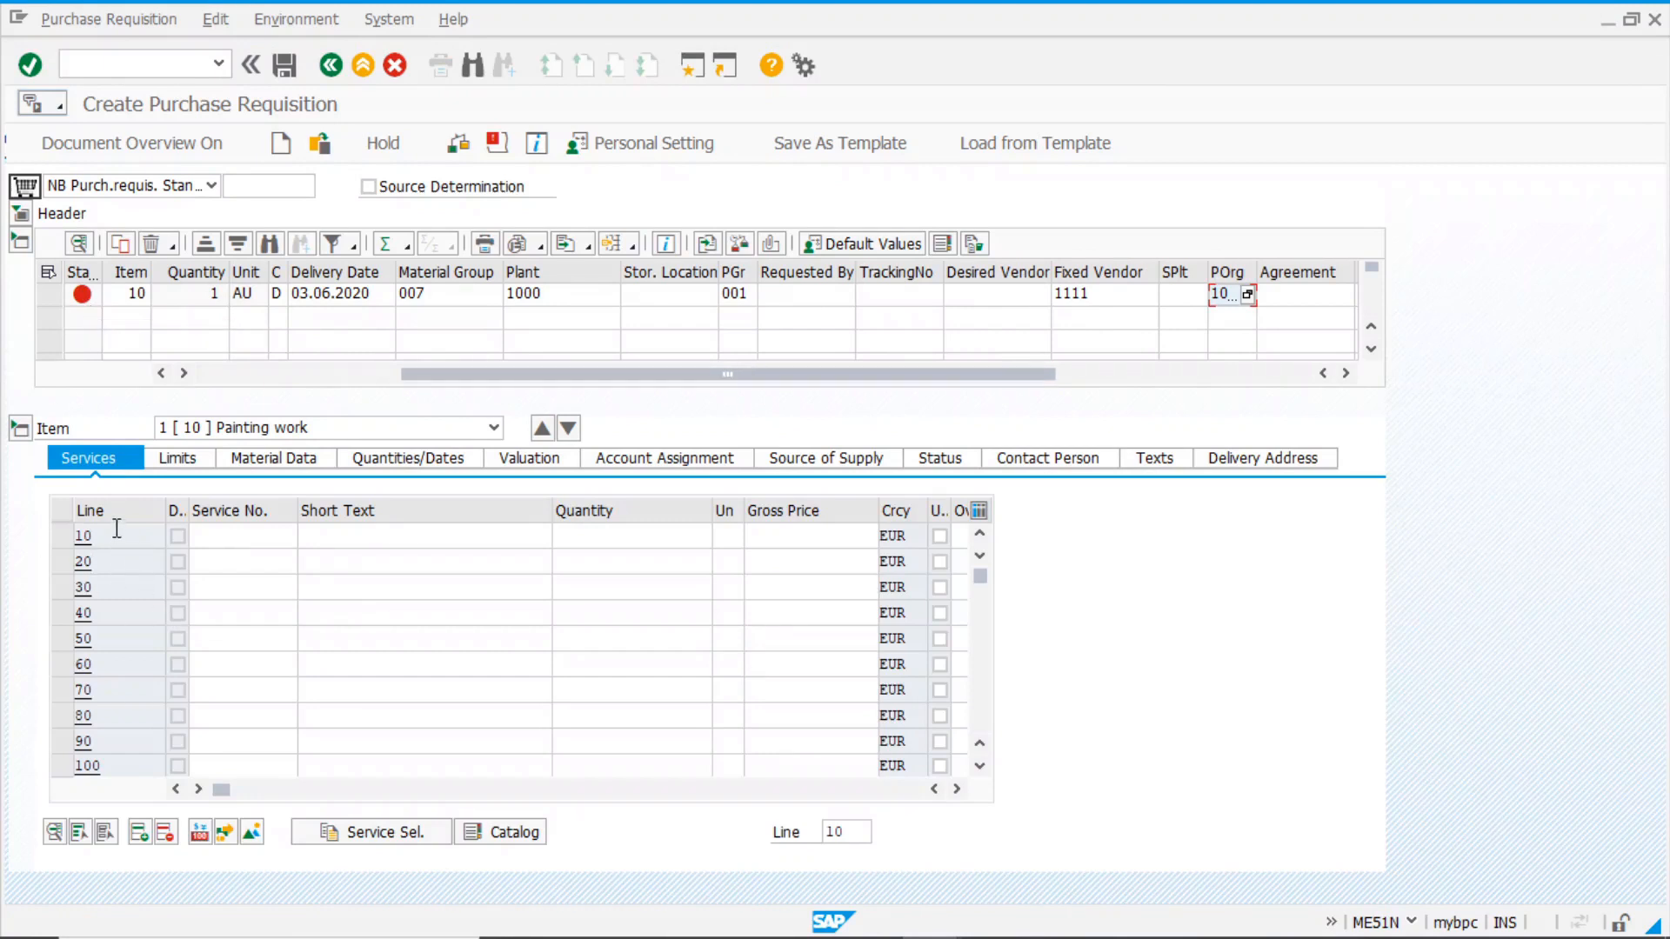
{"action": "left_click", "coordinate": [233, 536]}
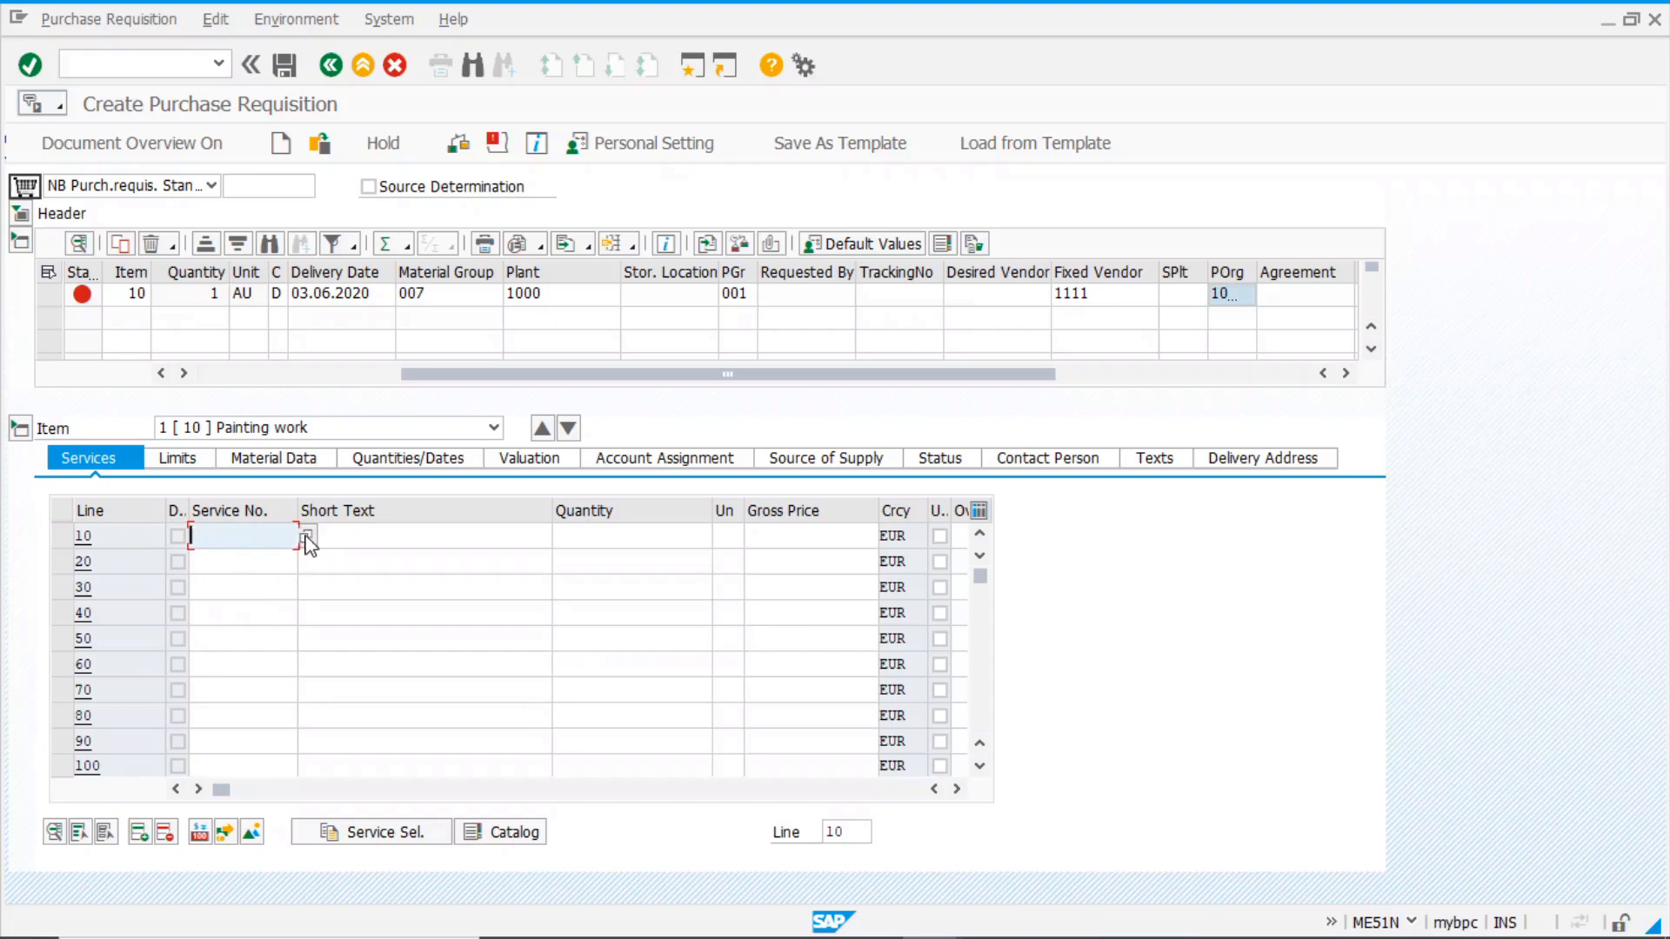
{"action": "type", "text": "100"}
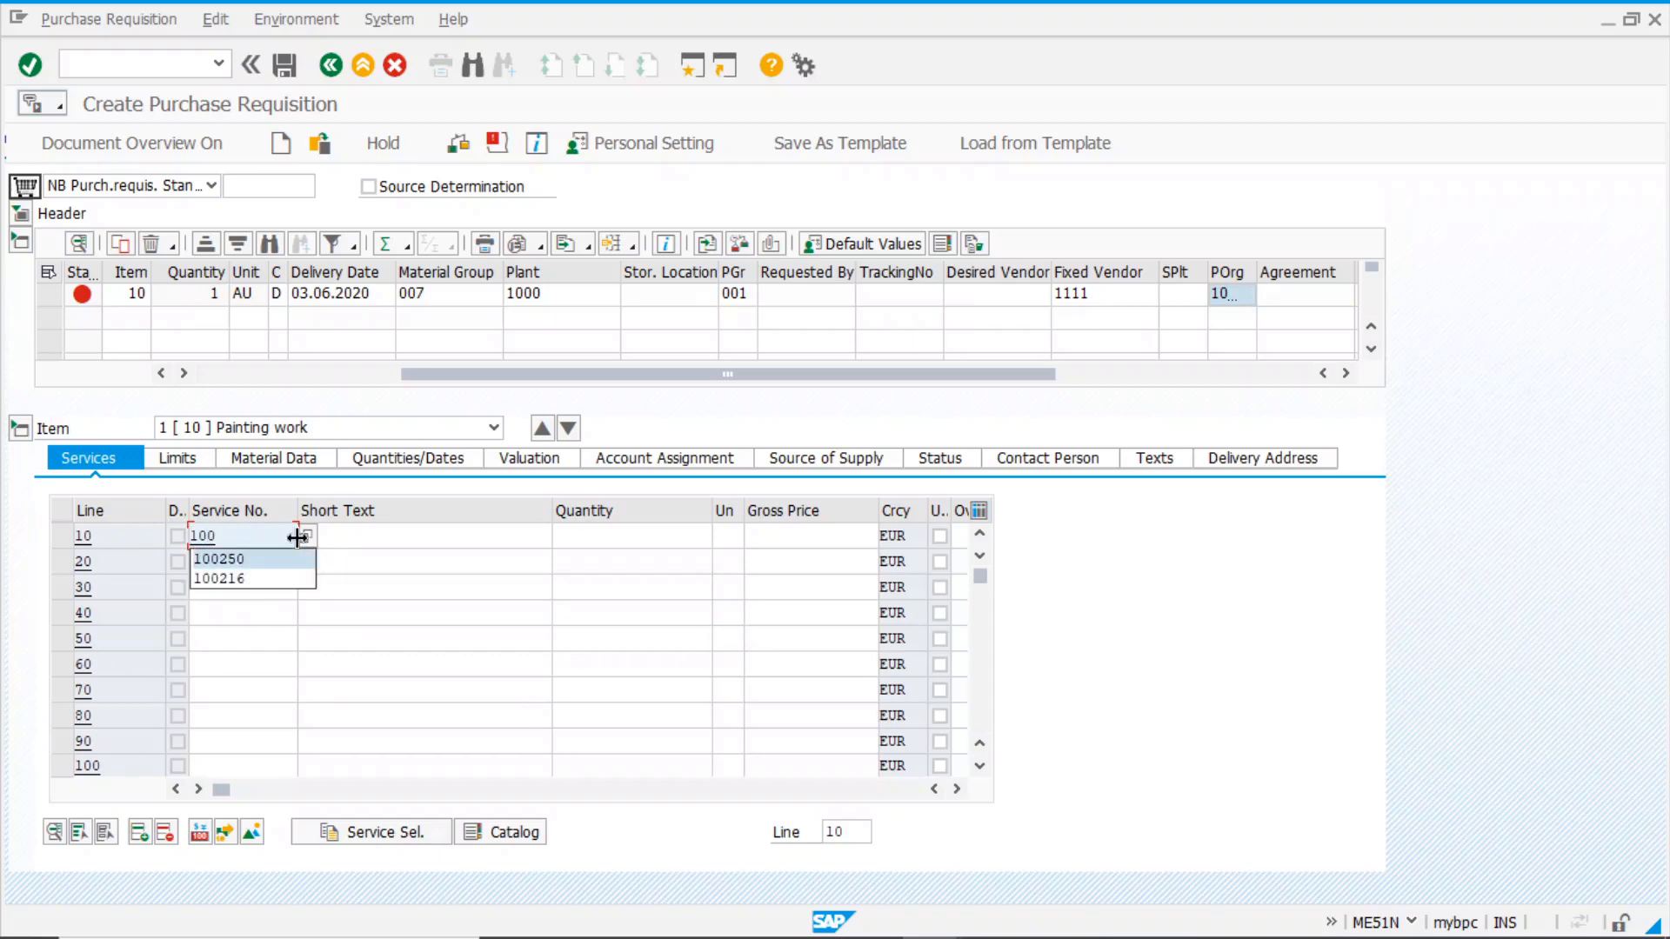
{"action": "key", "text": "Return"}
{"action": "key", "text": "Return"}
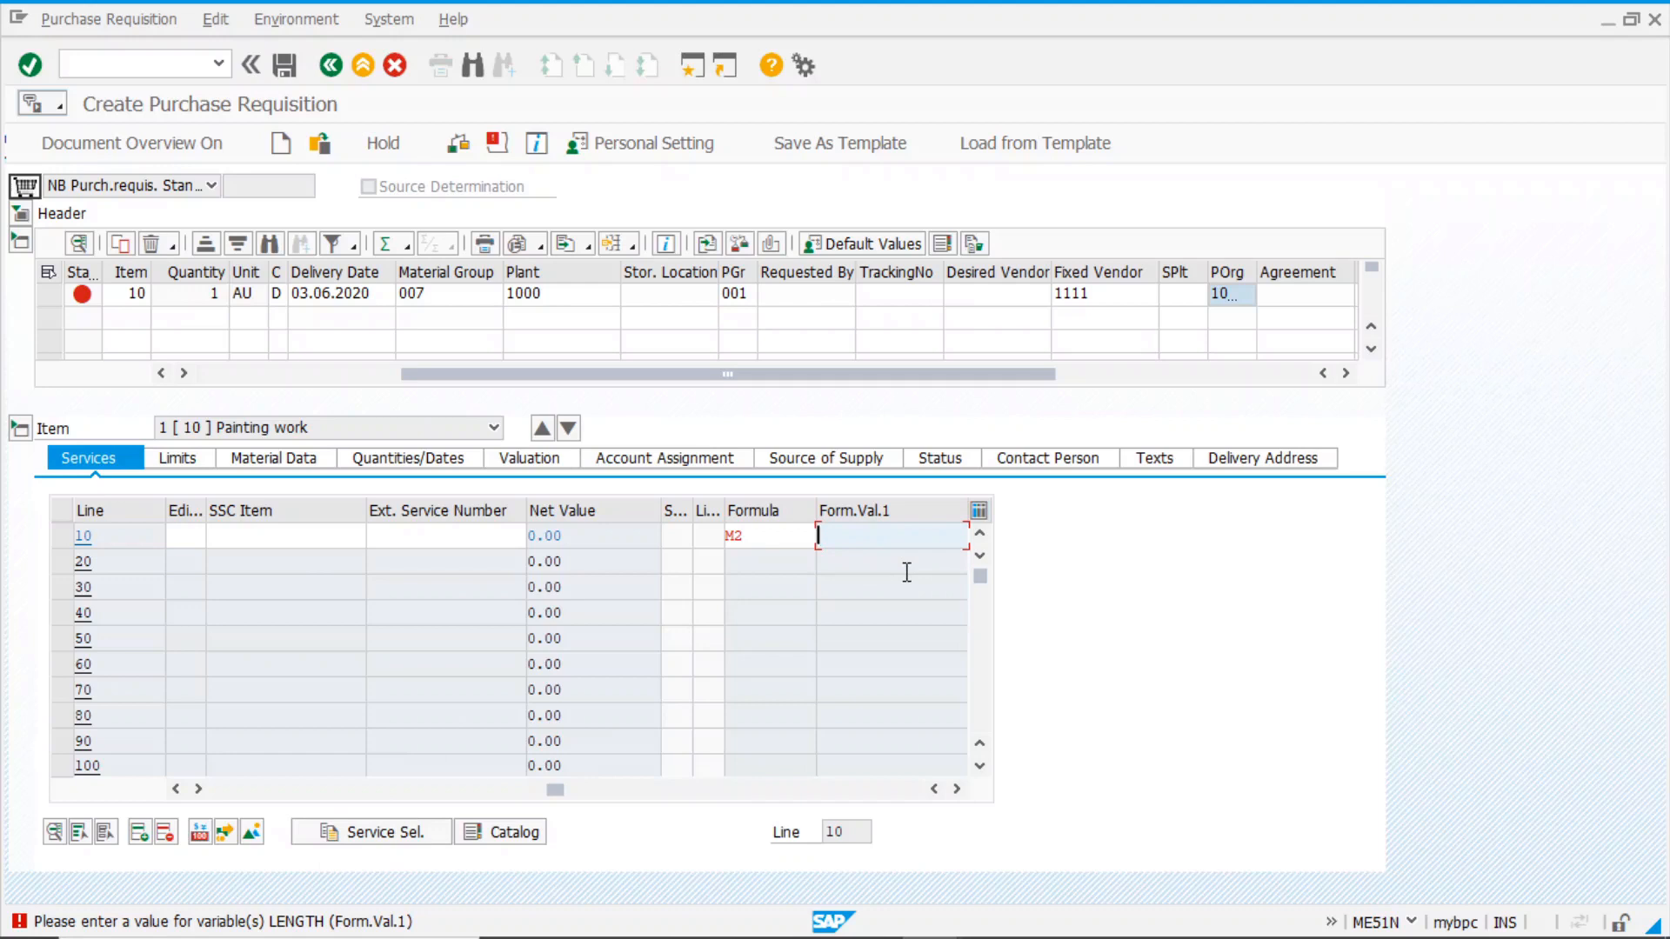
Enter the M2 formula values for service line 10: length 10 and width 3
{"action": "type", "text": "10"}
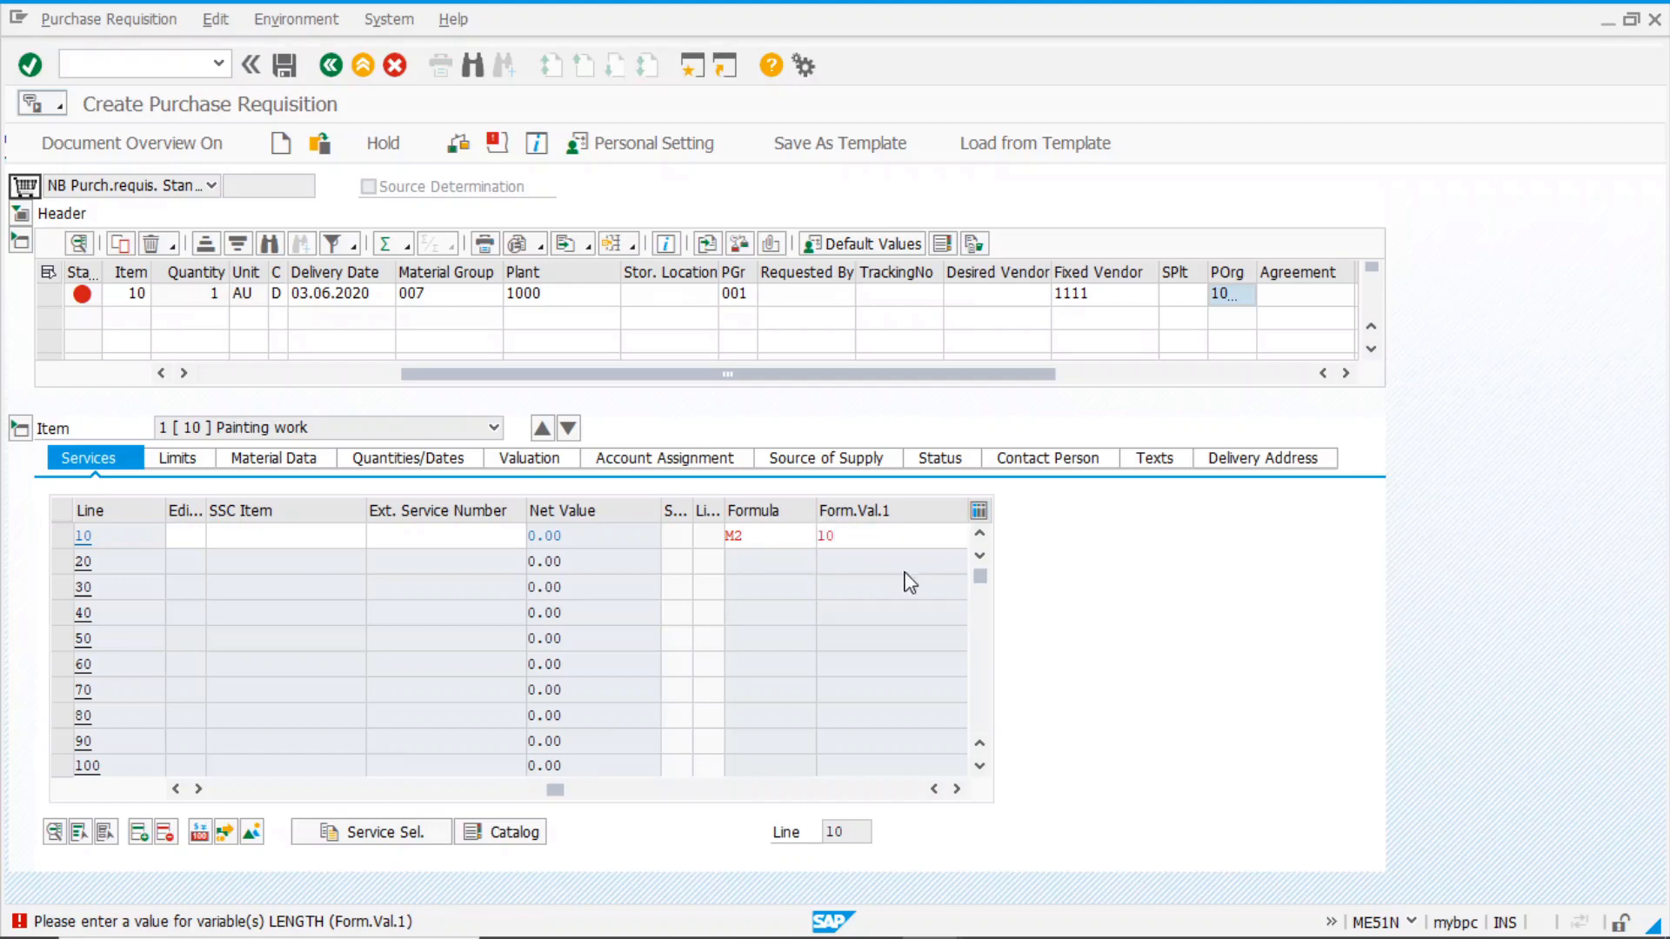
{"action": "key", "text": "Return"}
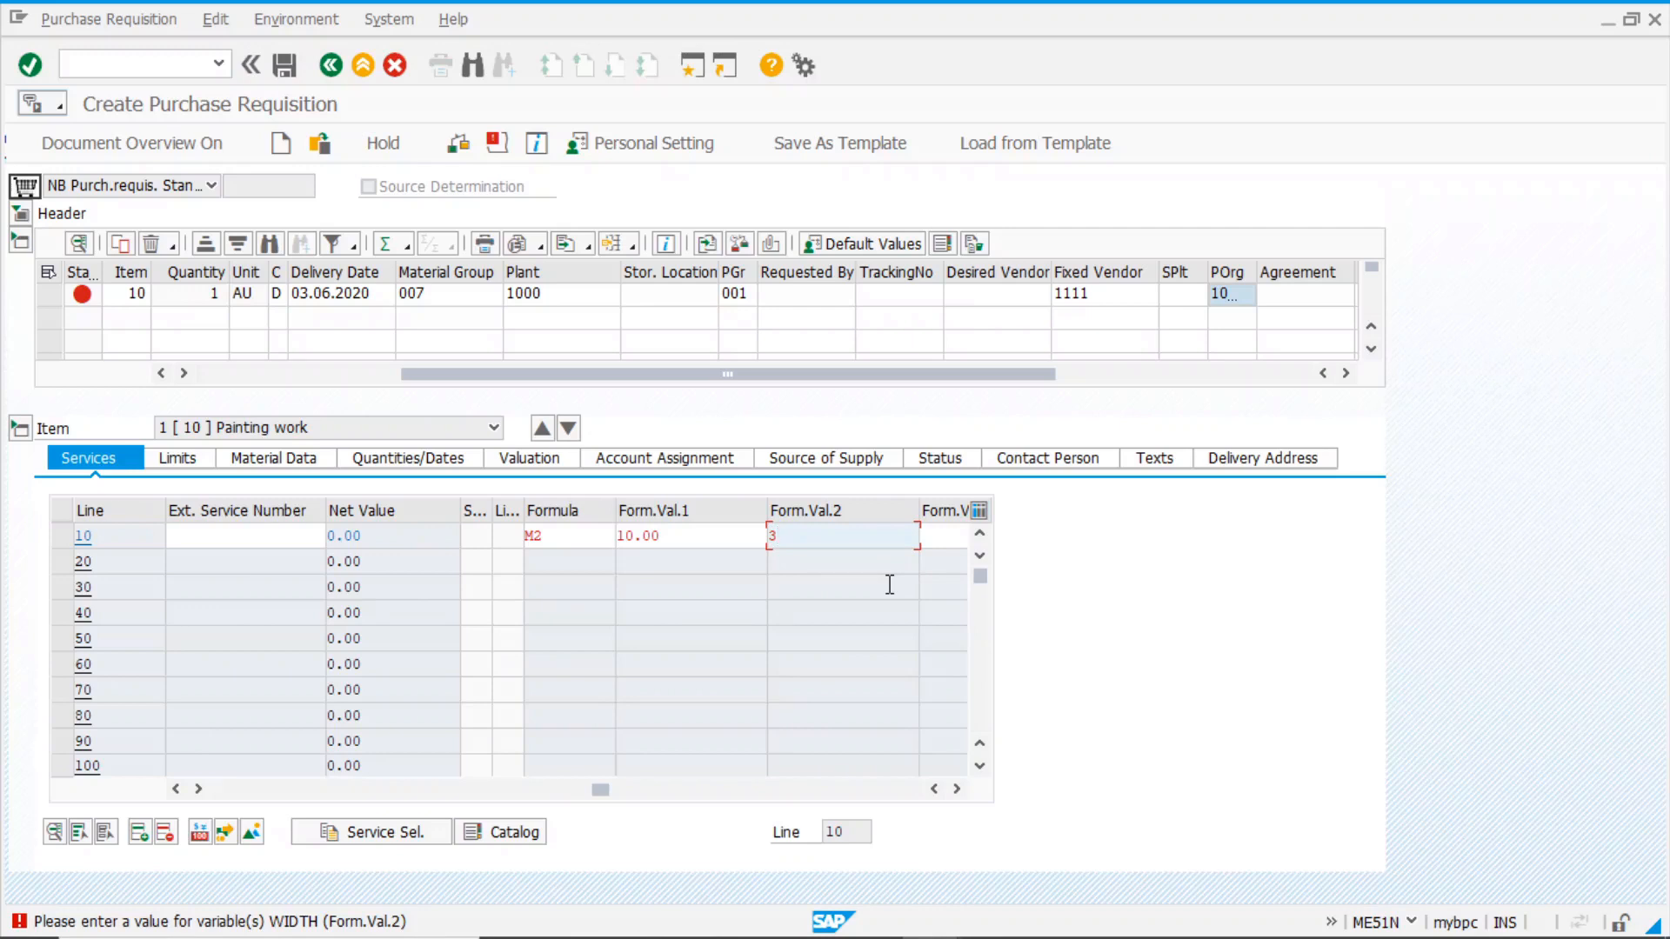
{"action": "key", "text": "Return"}
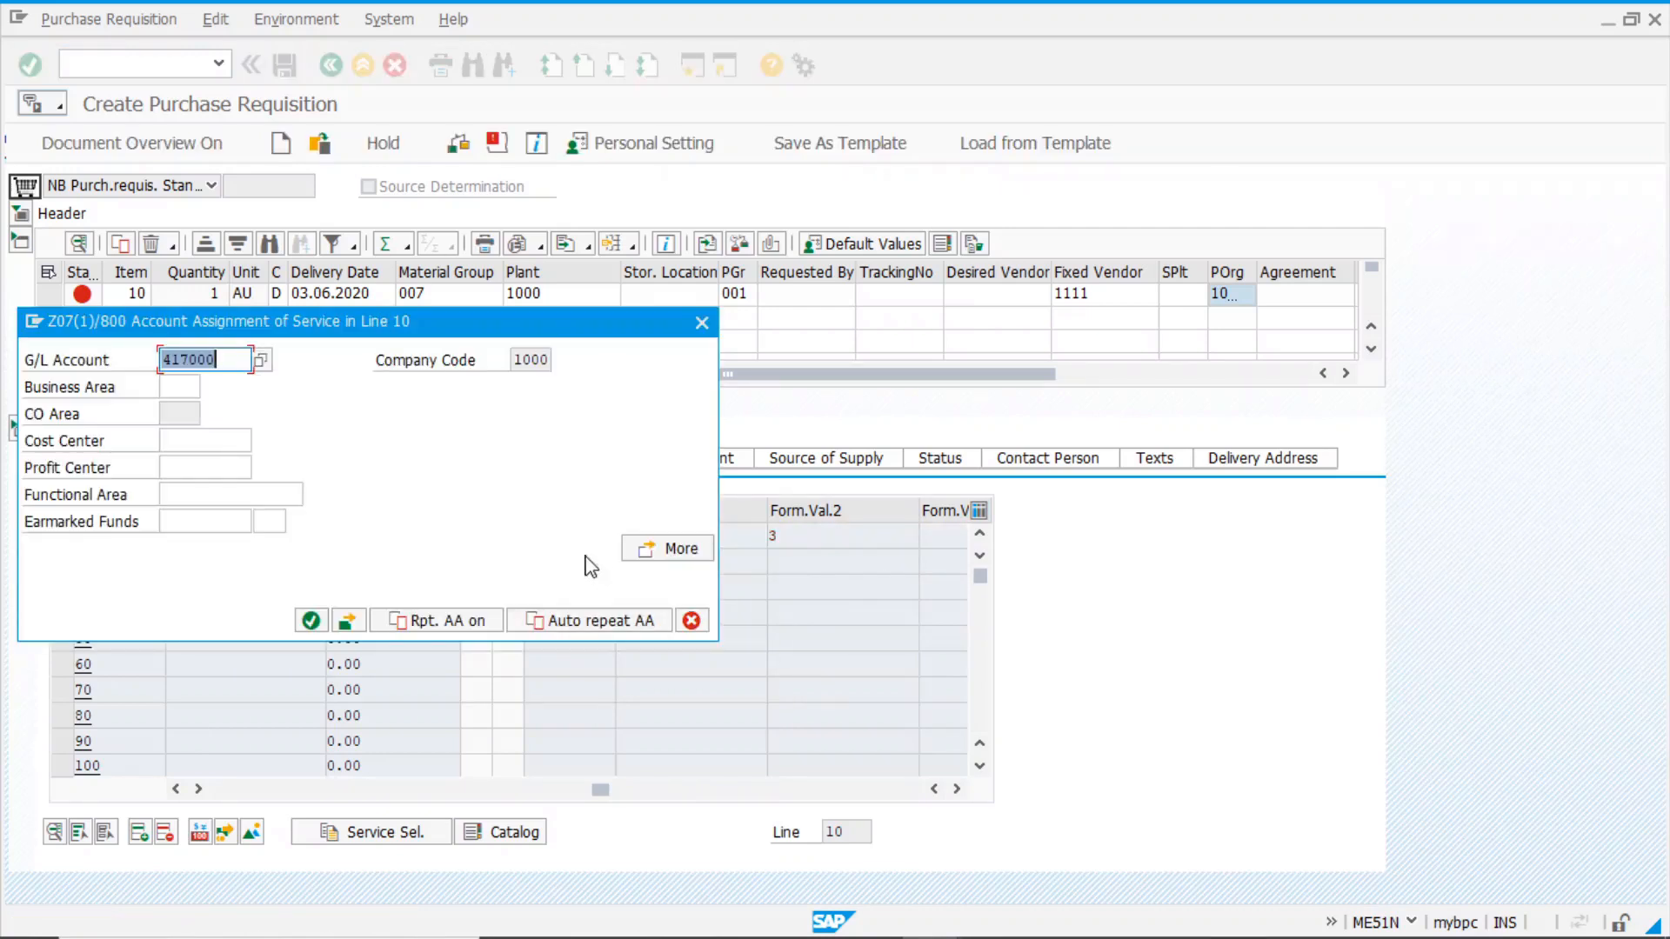
Assign cost center 1000 in the account assignment of service line 10
{"action": "left_click_drag", "start_coordinate": [313, 329], "coordinate": [484, 291]}
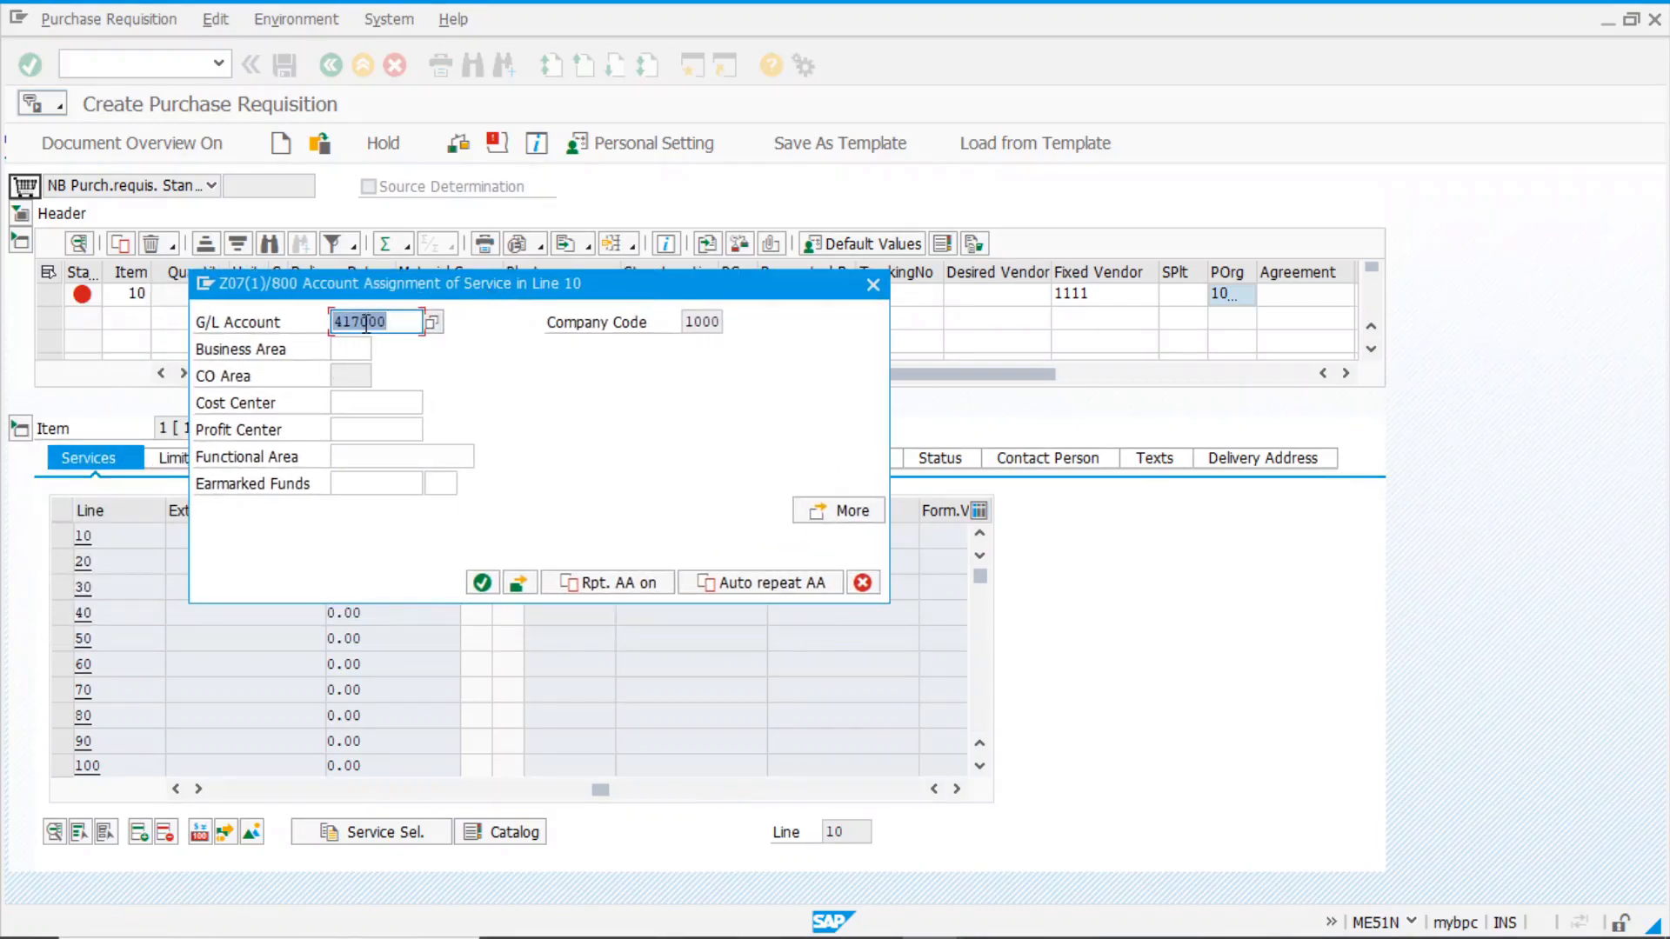
{"action": "left_click", "coordinate": [361, 405]}
{"action": "type", "text": "1000"}
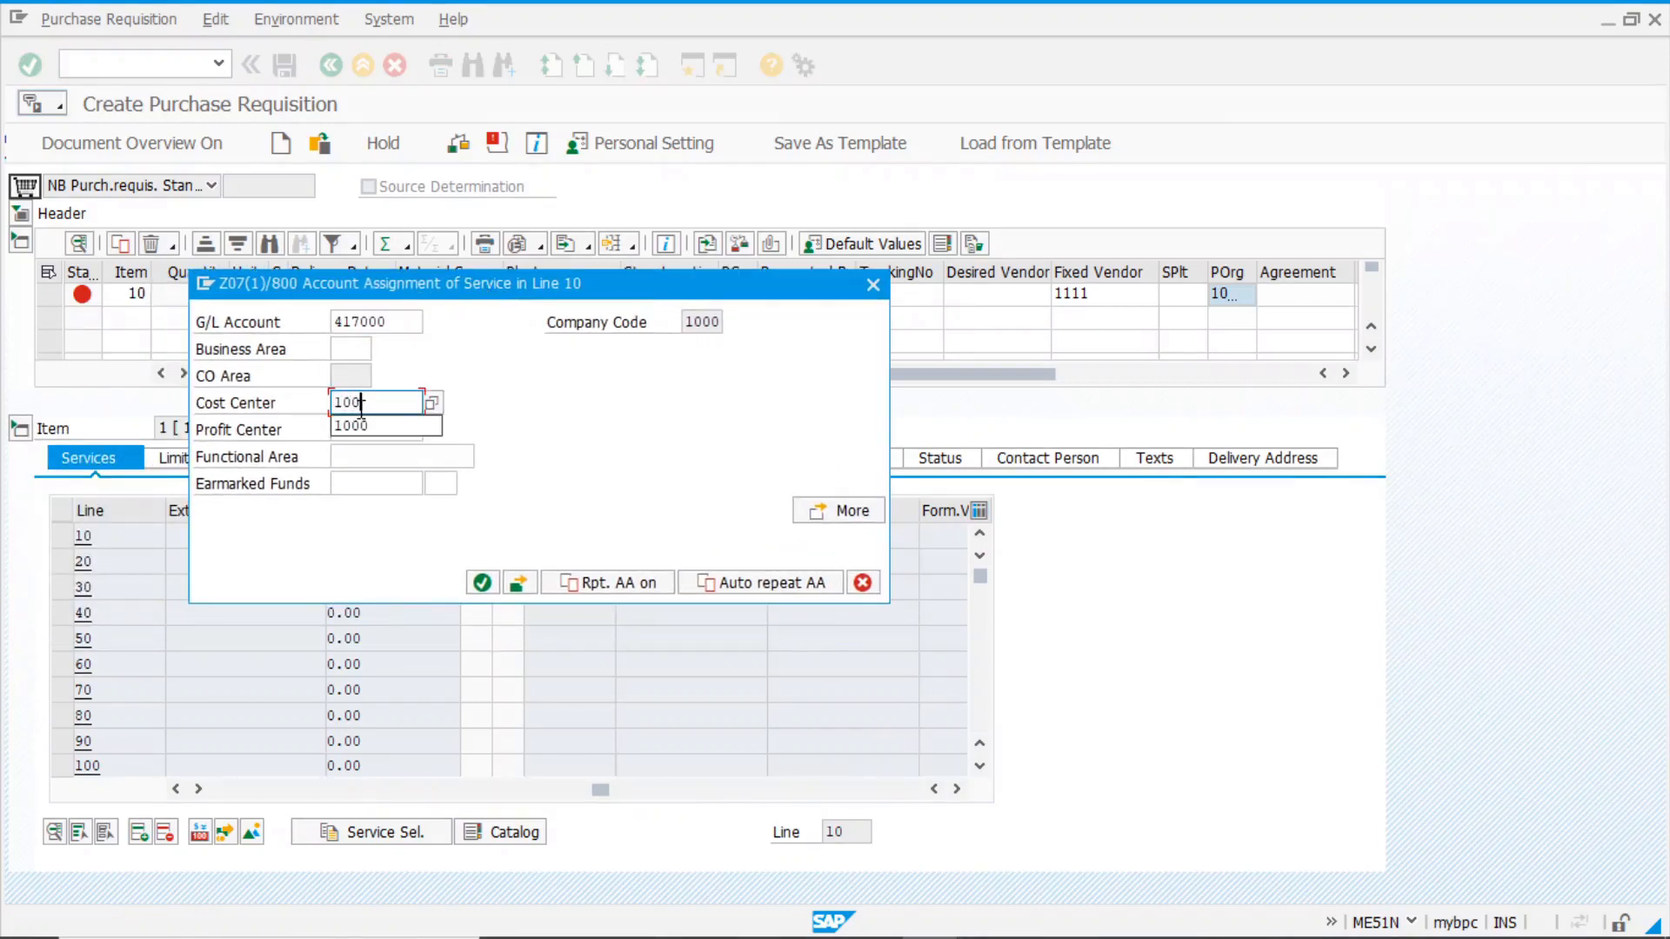
{"action": "key", "text": "Return"}
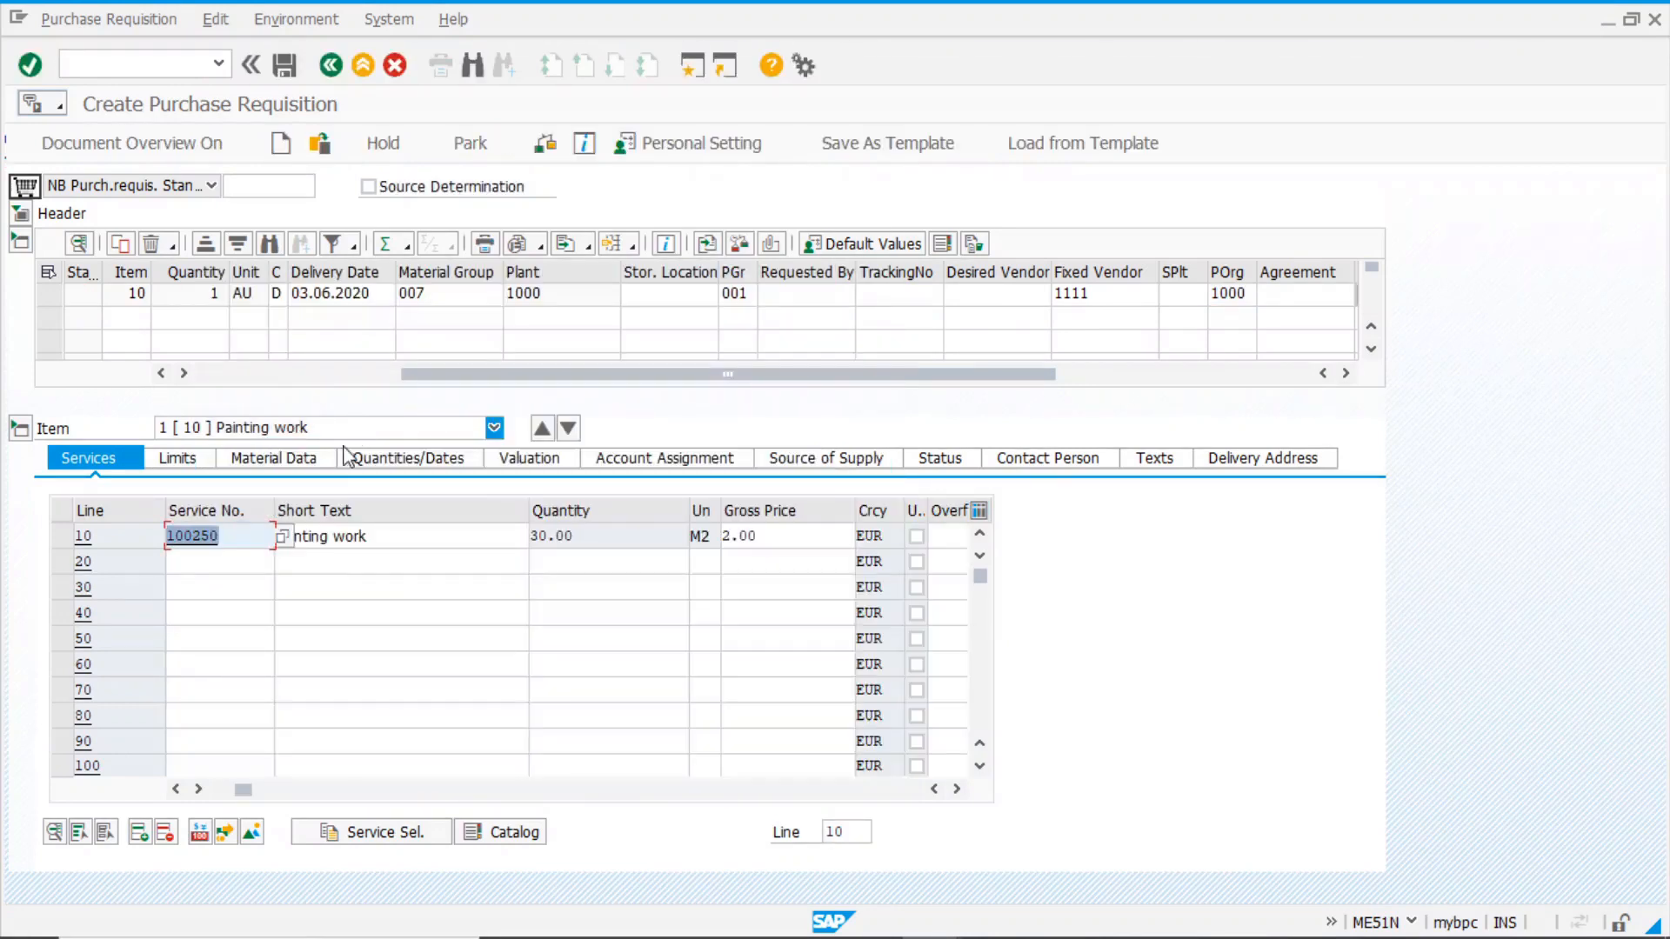
Examine the short text, calculated quantity, gross price and net value of the Painting work service line
{"action": "left_click", "coordinate": [395, 536]}
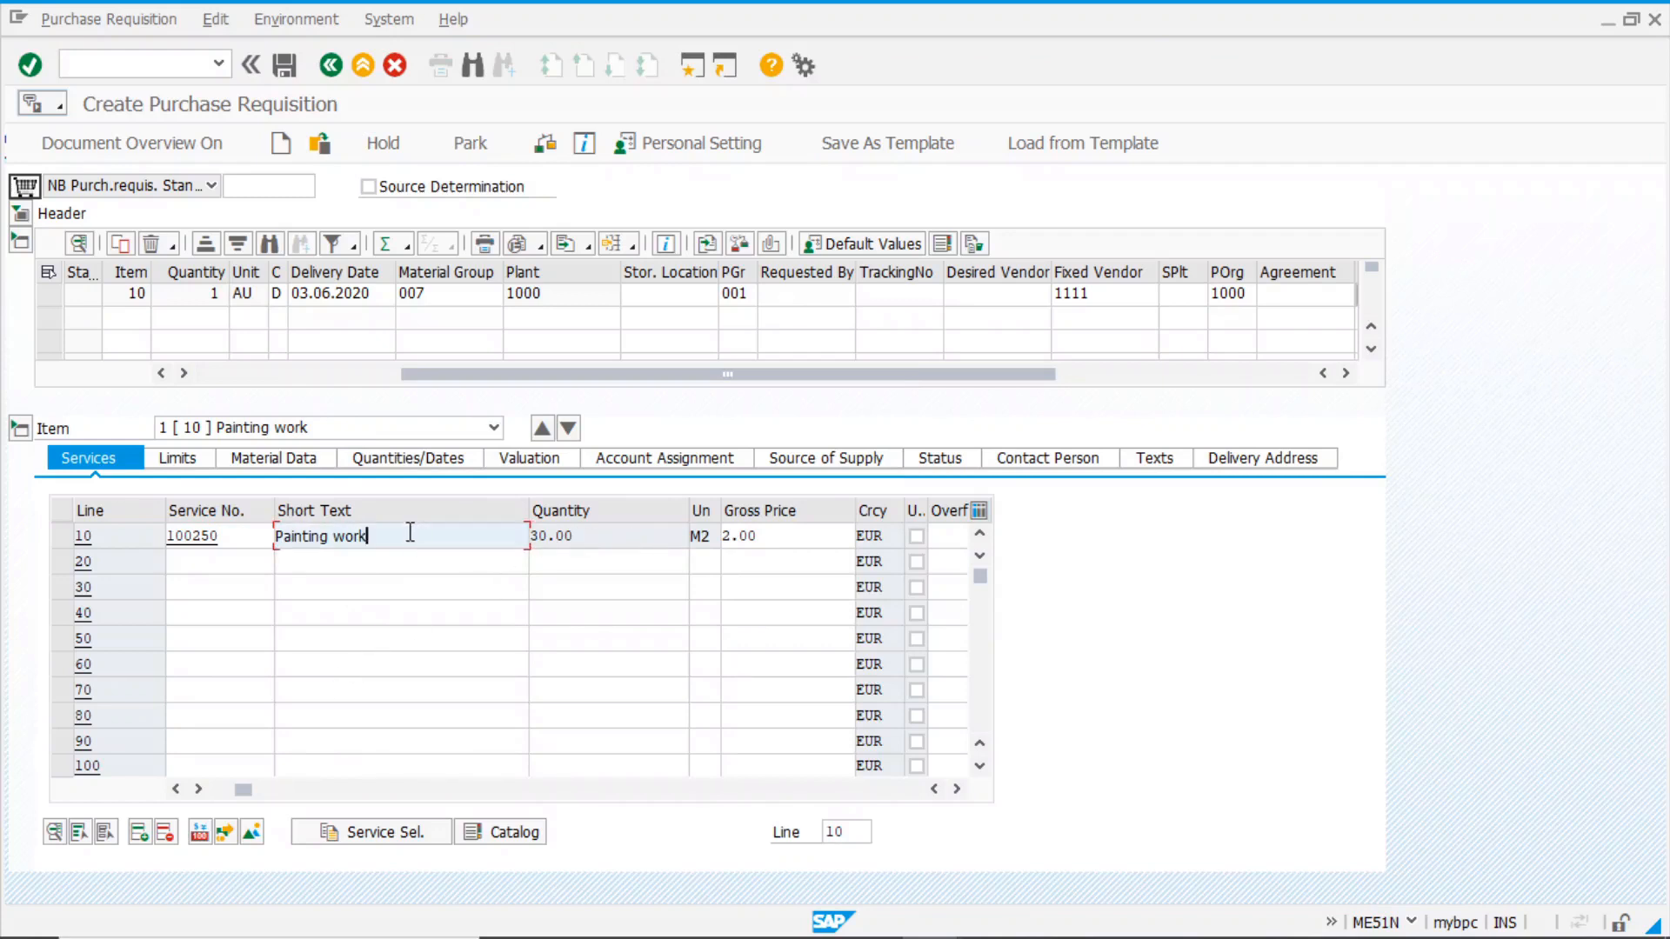
{"action": "mouse_move", "coordinate": [410, 532]}
{"action": "left_mouse_down"}
{"action": "mouse_move", "coordinate": [288, 532]}
{"action": "mouse_move", "coordinate": [464, 544]}
{"action": "left_mouse_up"}
{"action": "type", "text": "df"}
{"action": "left_click", "coordinate": [621, 536]}
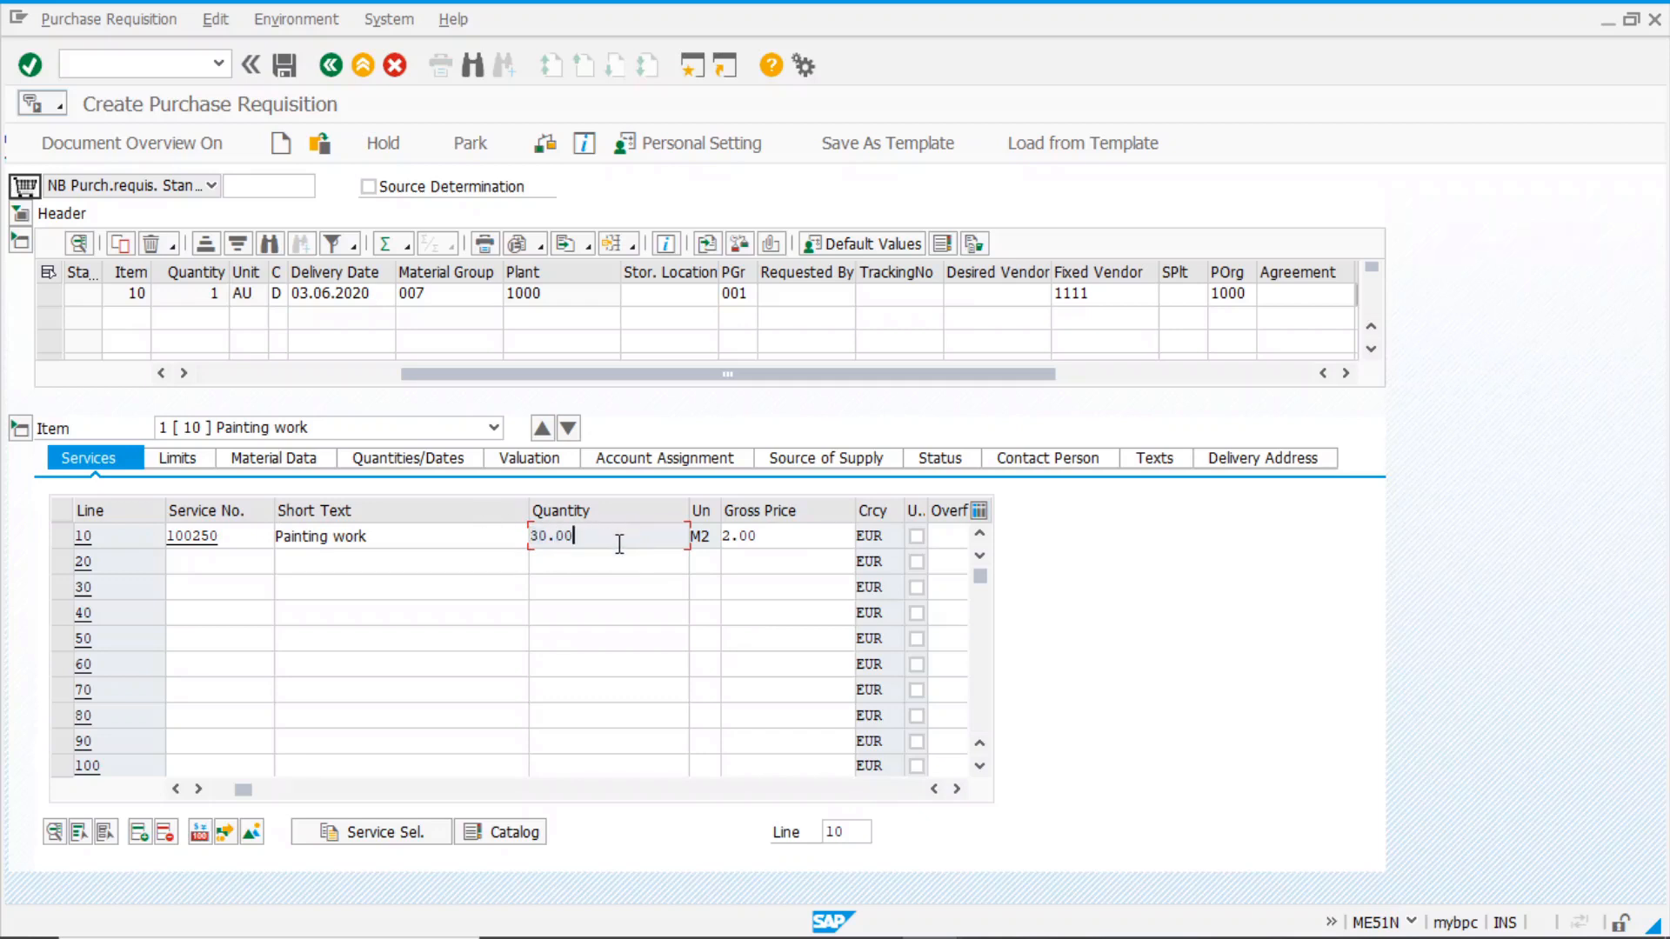
{"action": "left_click", "coordinate": [767, 537]}
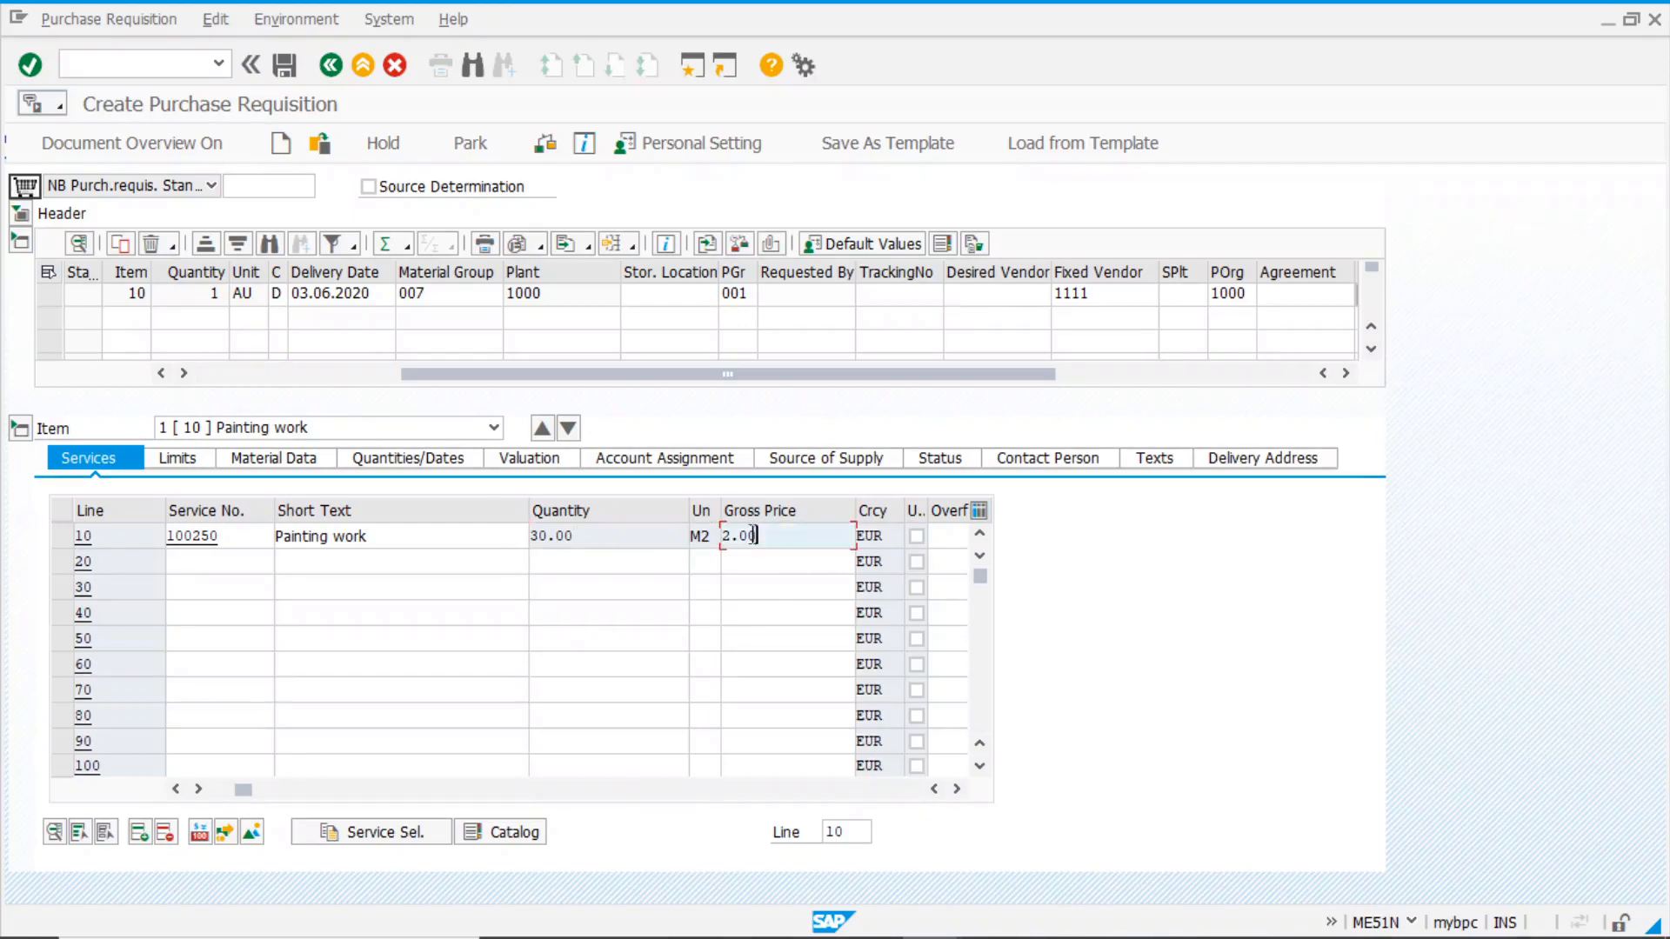
{"action": "left_click_drag", "start_coordinate": [244, 791], "coordinate": [470, 817]}
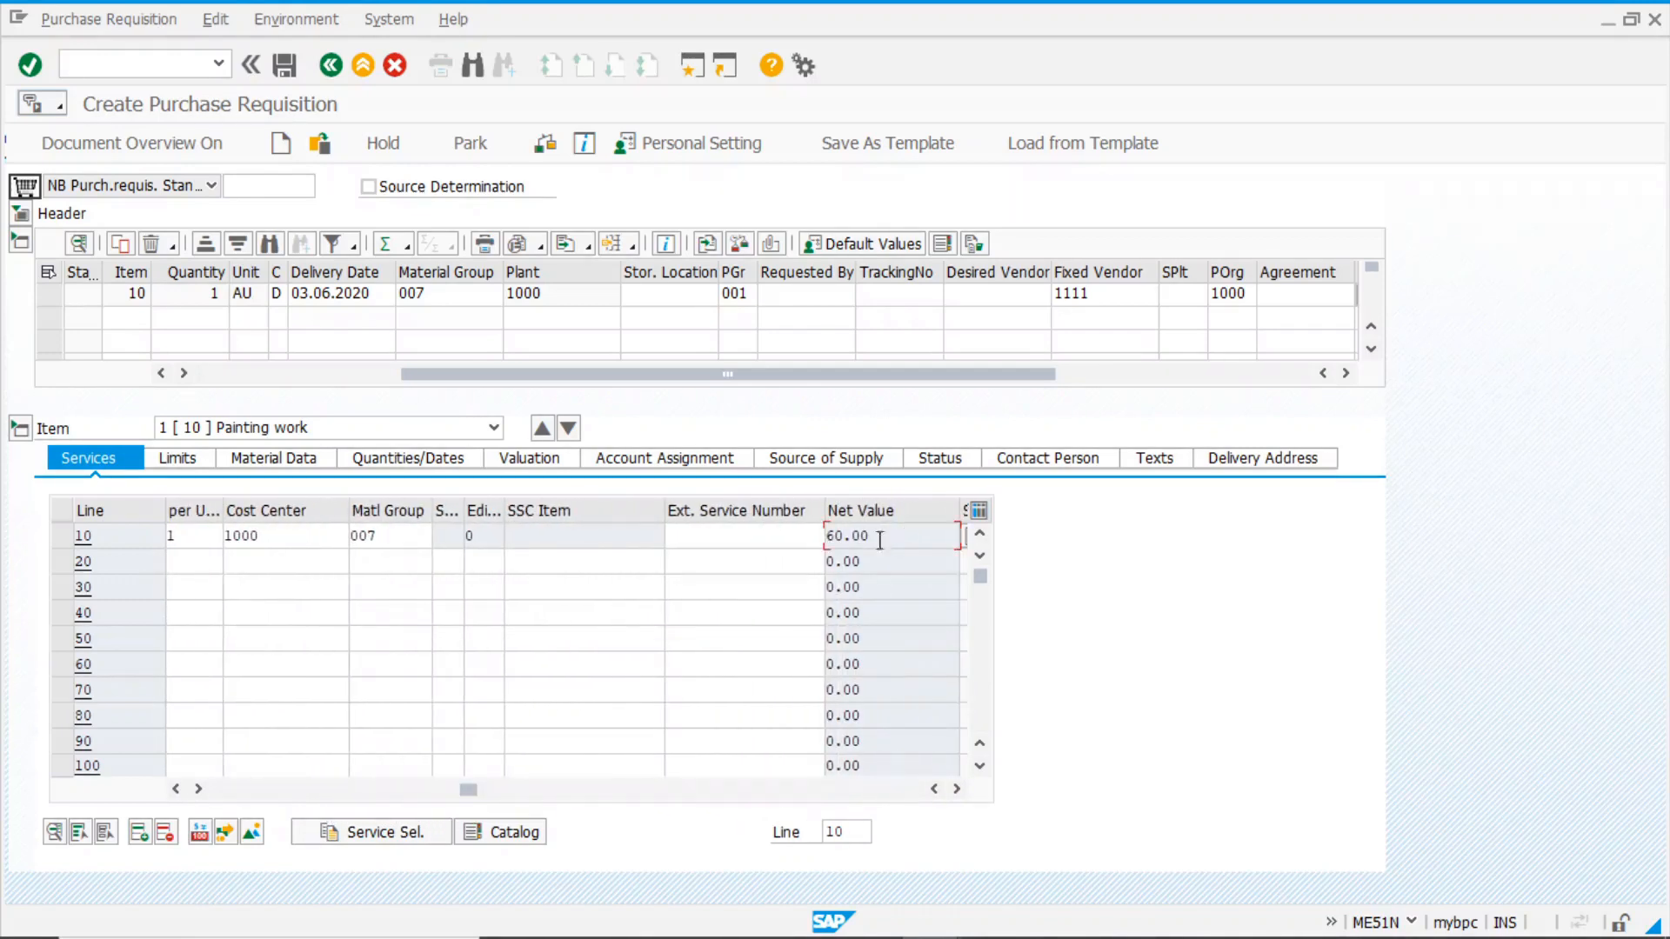
{"action": "double_click", "coordinate": [861, 536]}
{"action": "left_click", "coordinate": [907, 536]}
{"action": "left_click_drag", "start_coordinate": [468, 789], "coordinate": [217, 796]}
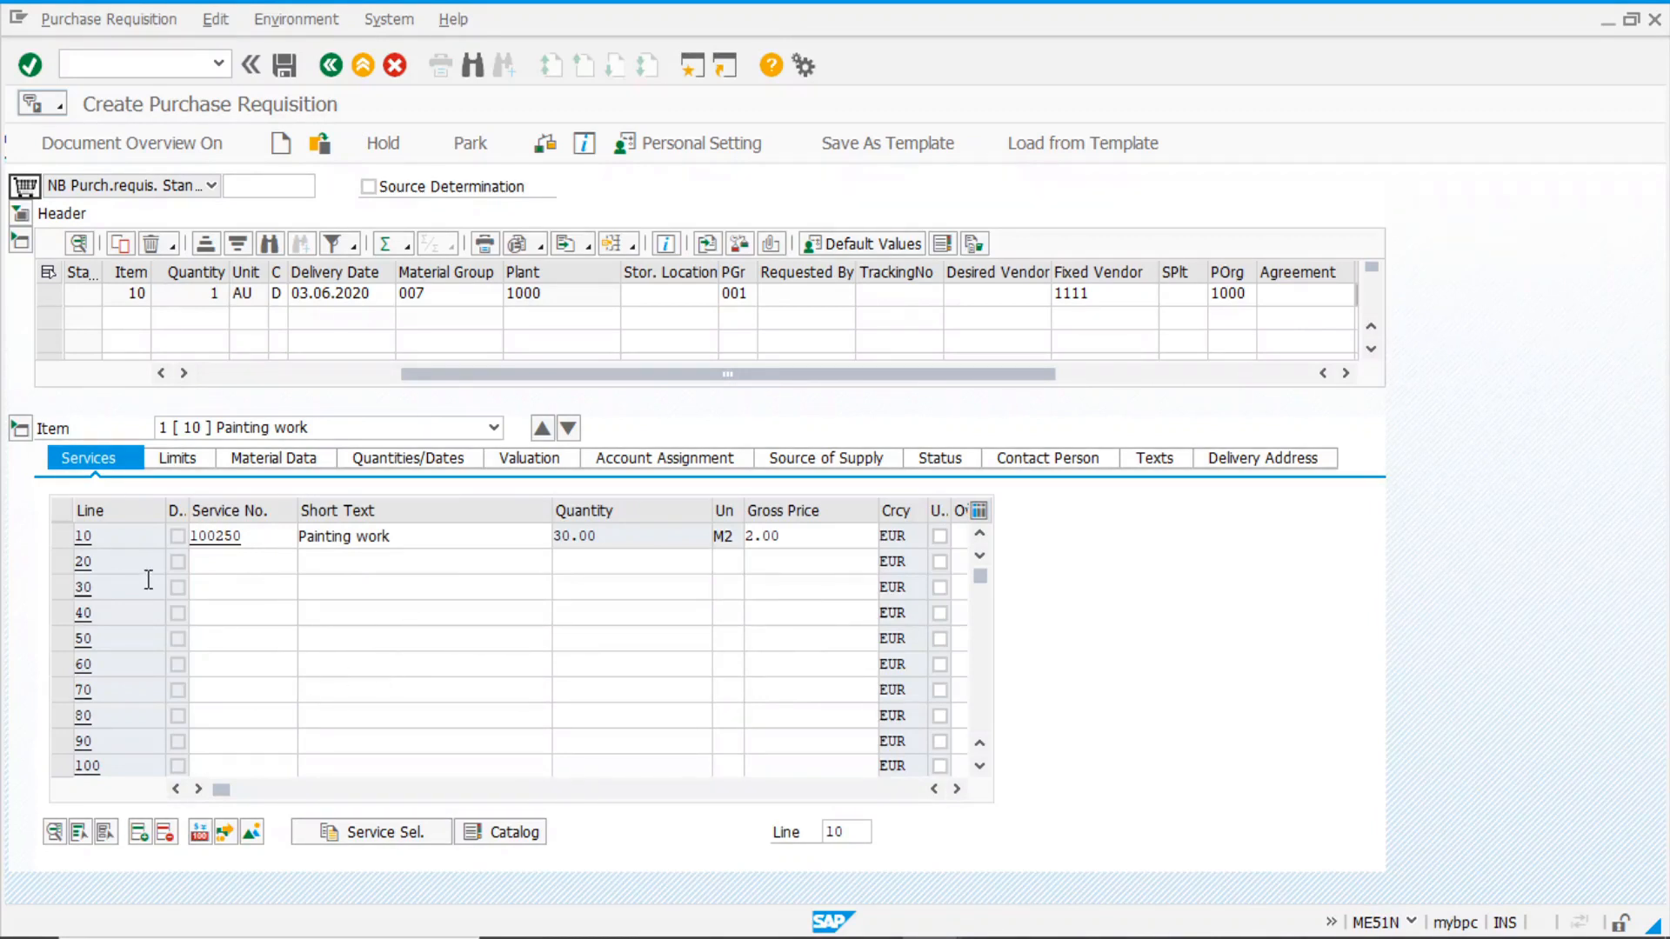
Set the requisition item's overall limit to 10 EUR and its expected value to 10
{"action": "left_click", "coordinate": [189, 463]}
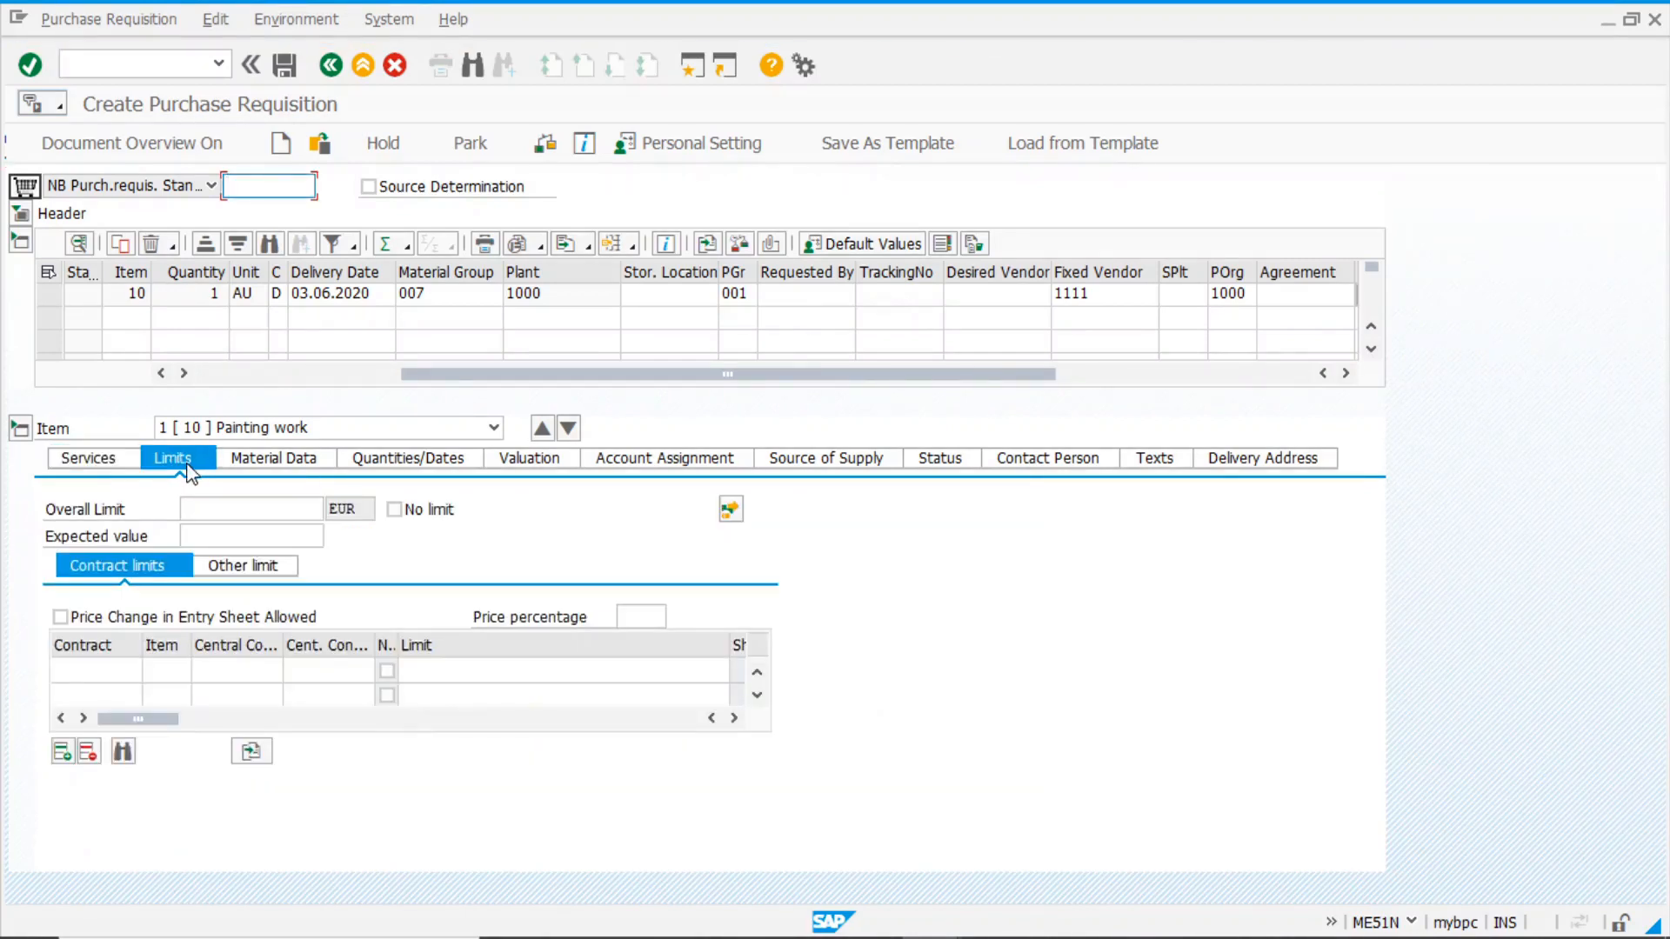
{"action": "left_click", "coordinate": [228, 505]}
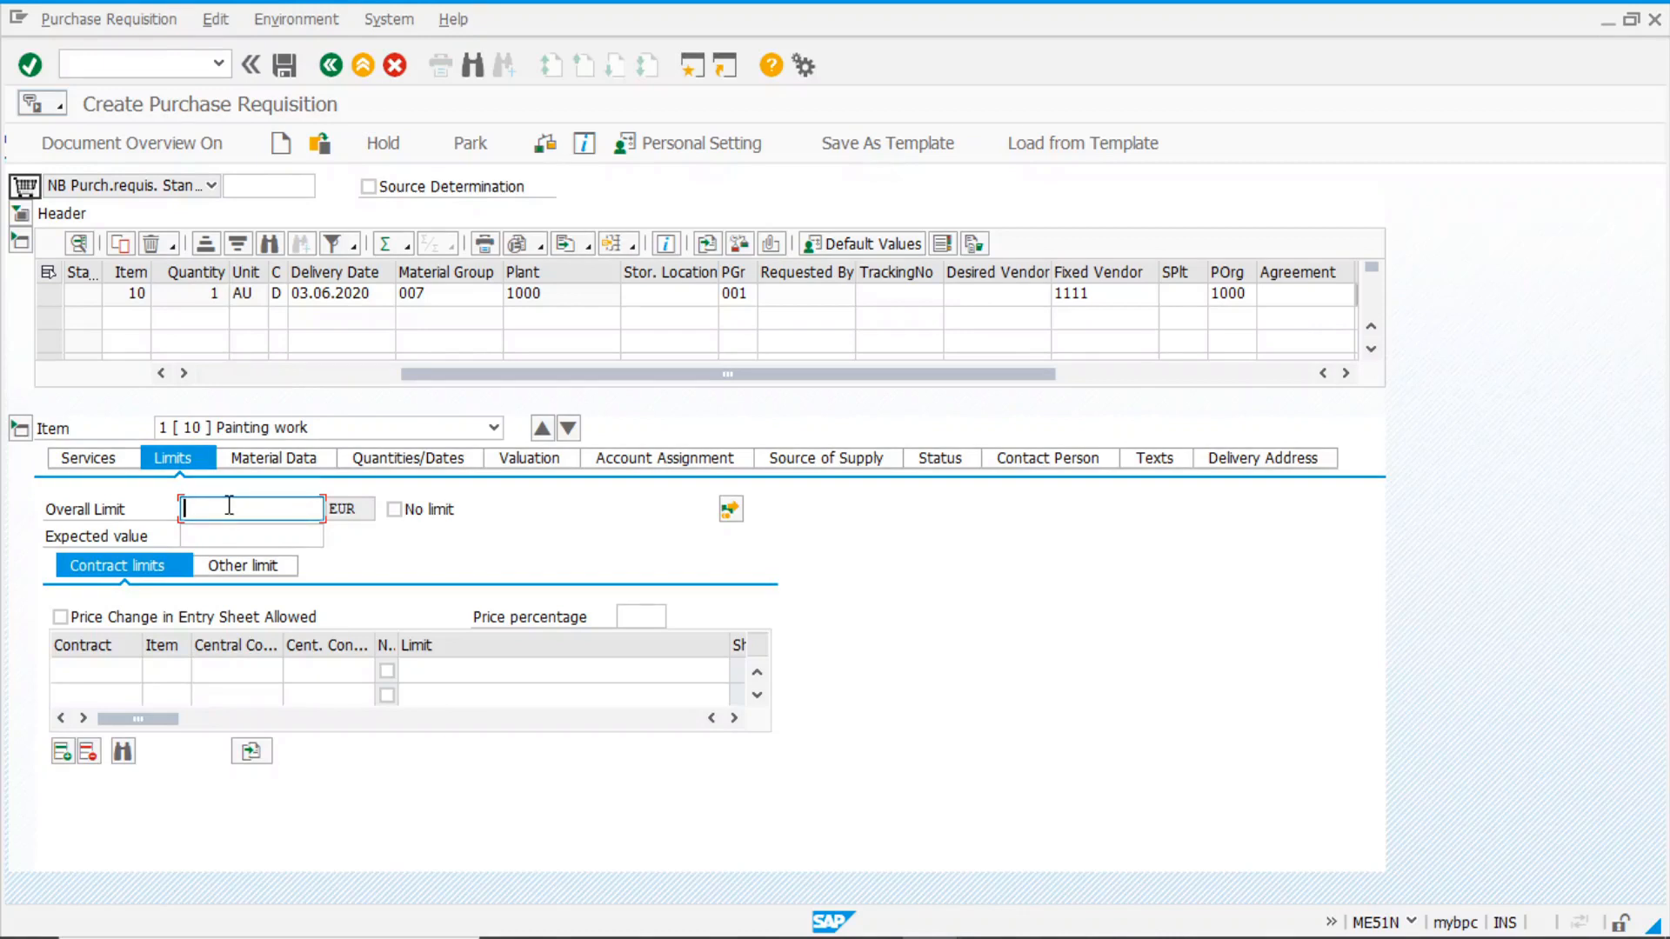
{"action": "type", "text": "10"}
{"action": "left_click", "coordinate": [200, 533]}
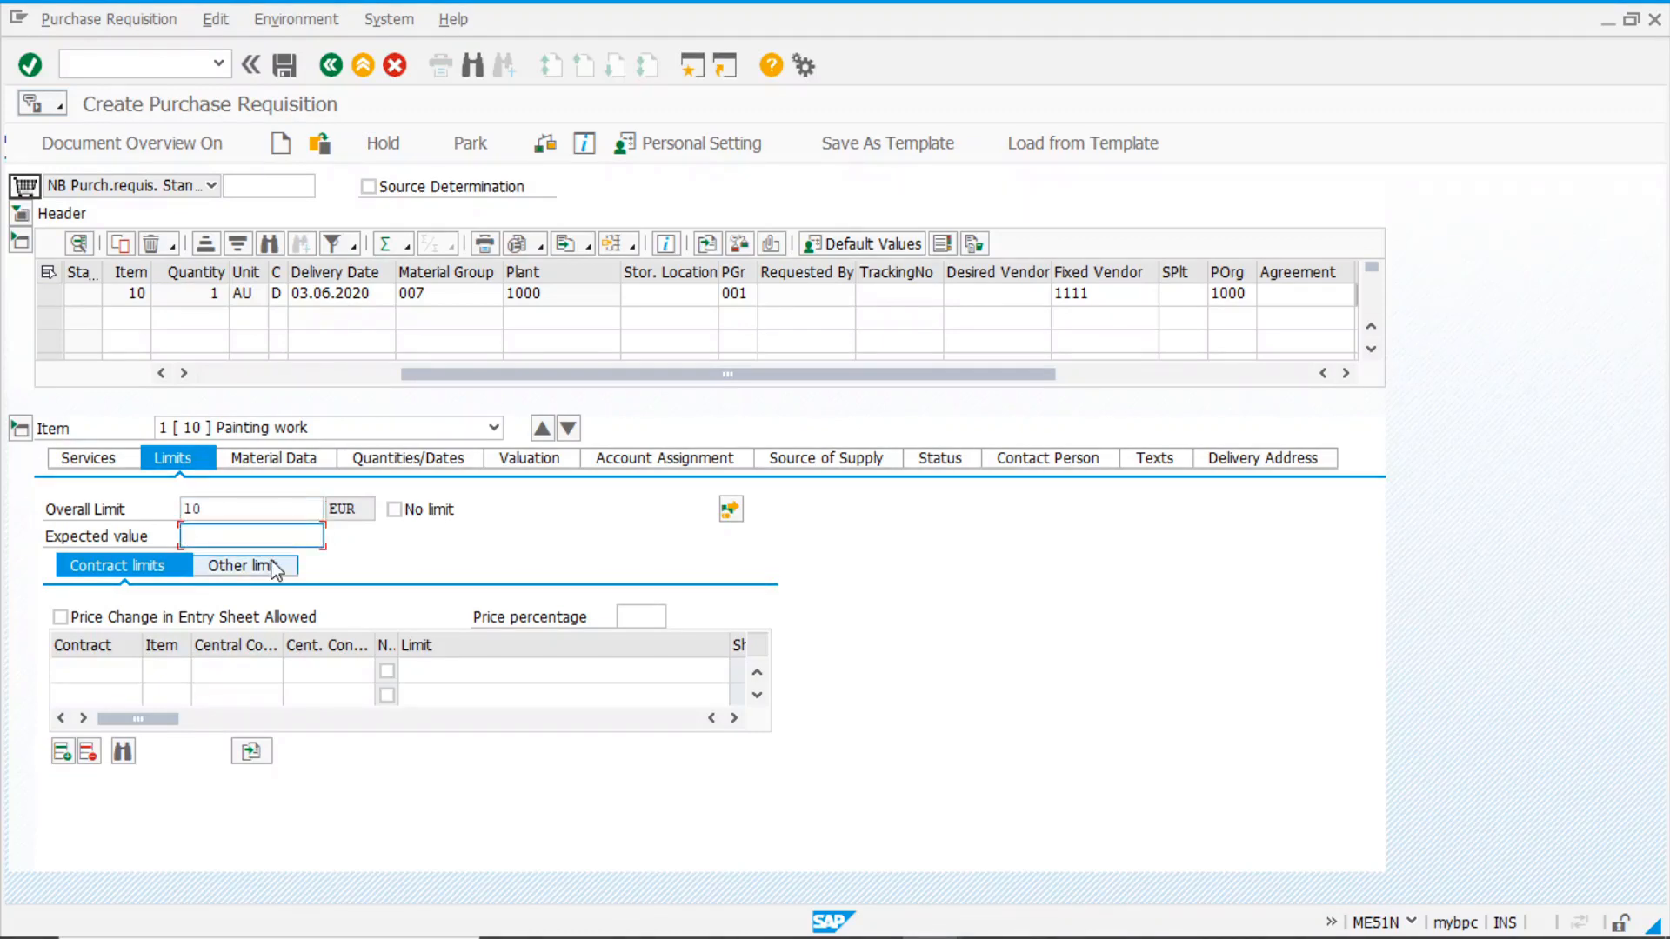
{"action": "type", "text": "10"}
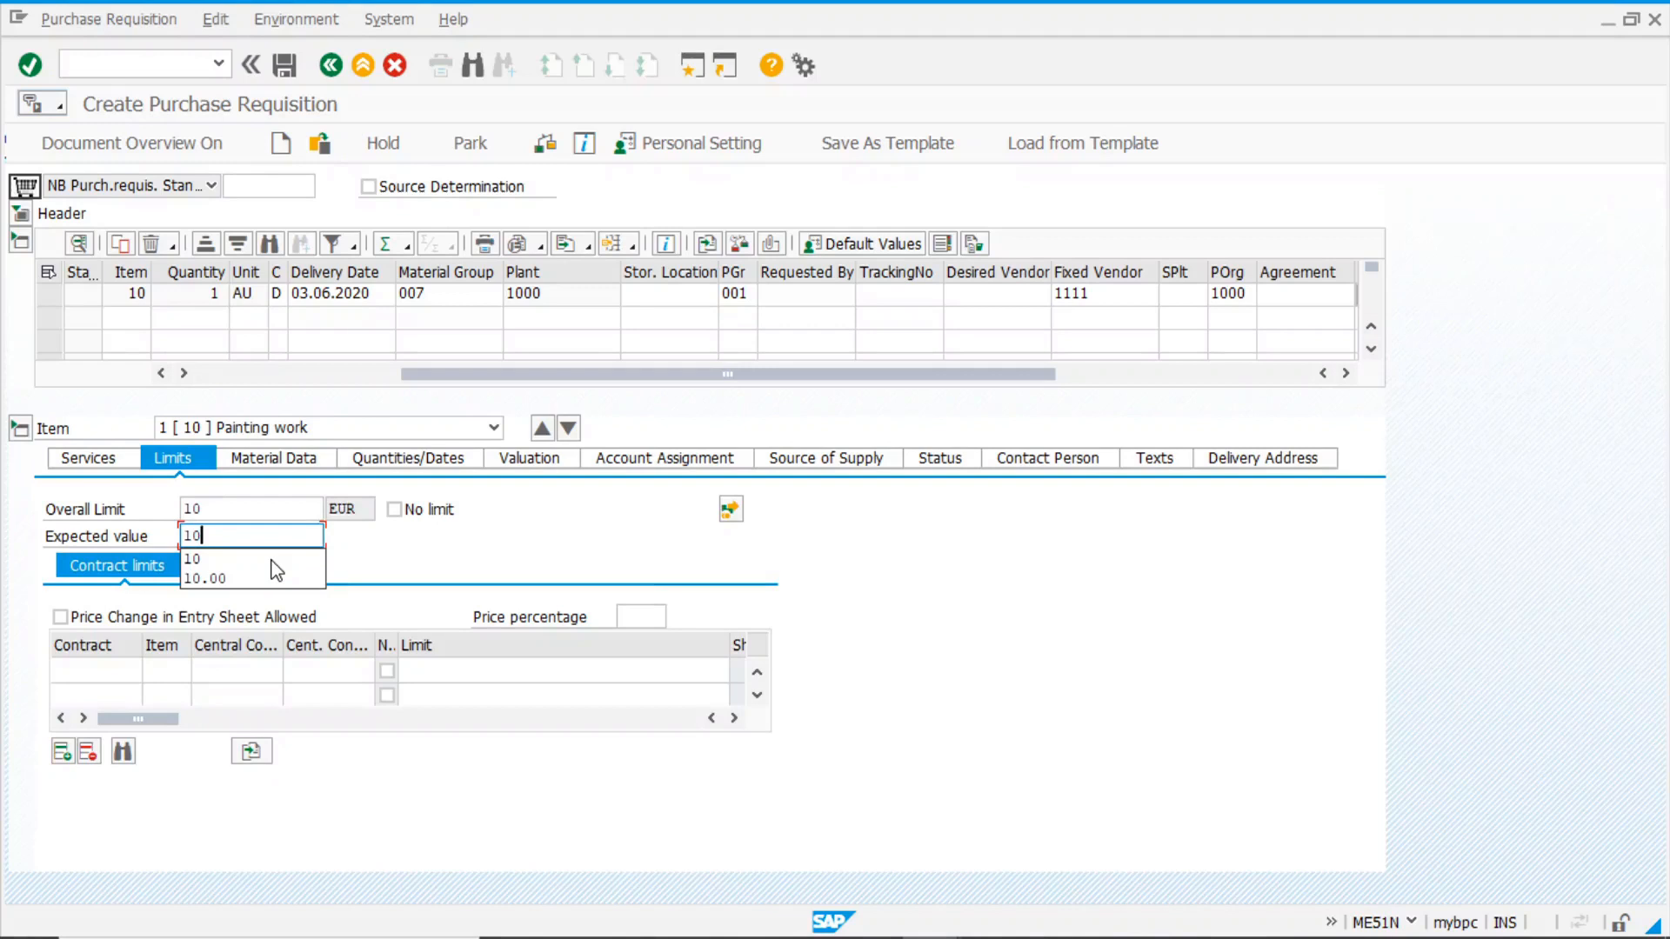
{"action": "left_click", "coordinate": [263, 558]}
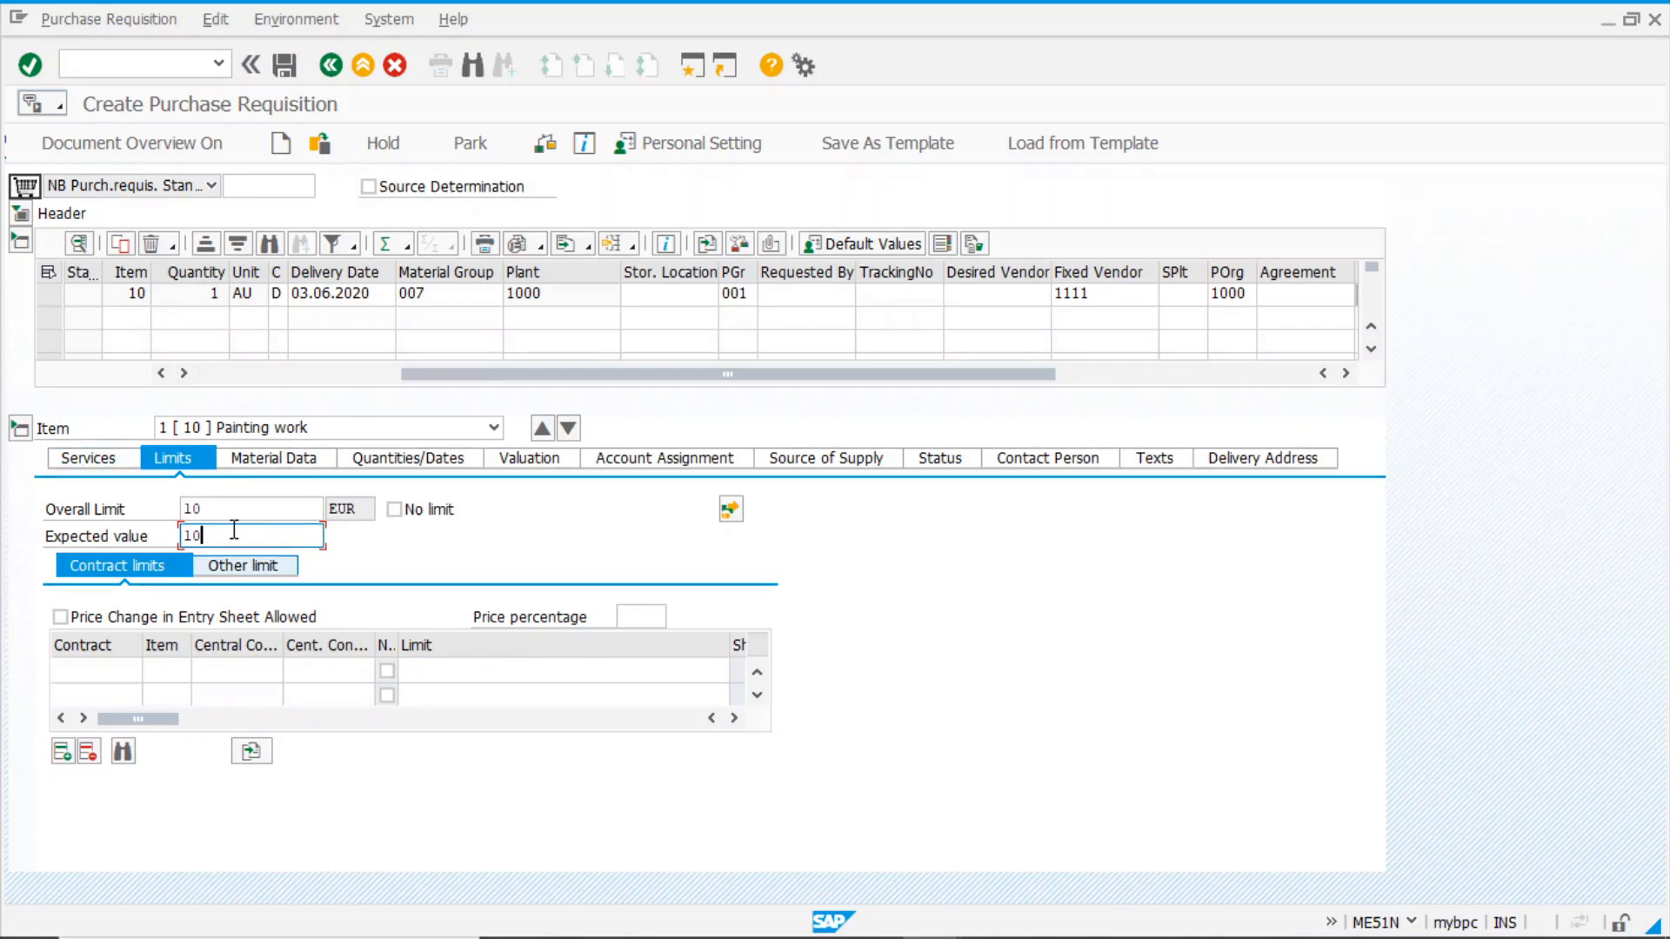
{"action": "key", "text": "Return"}
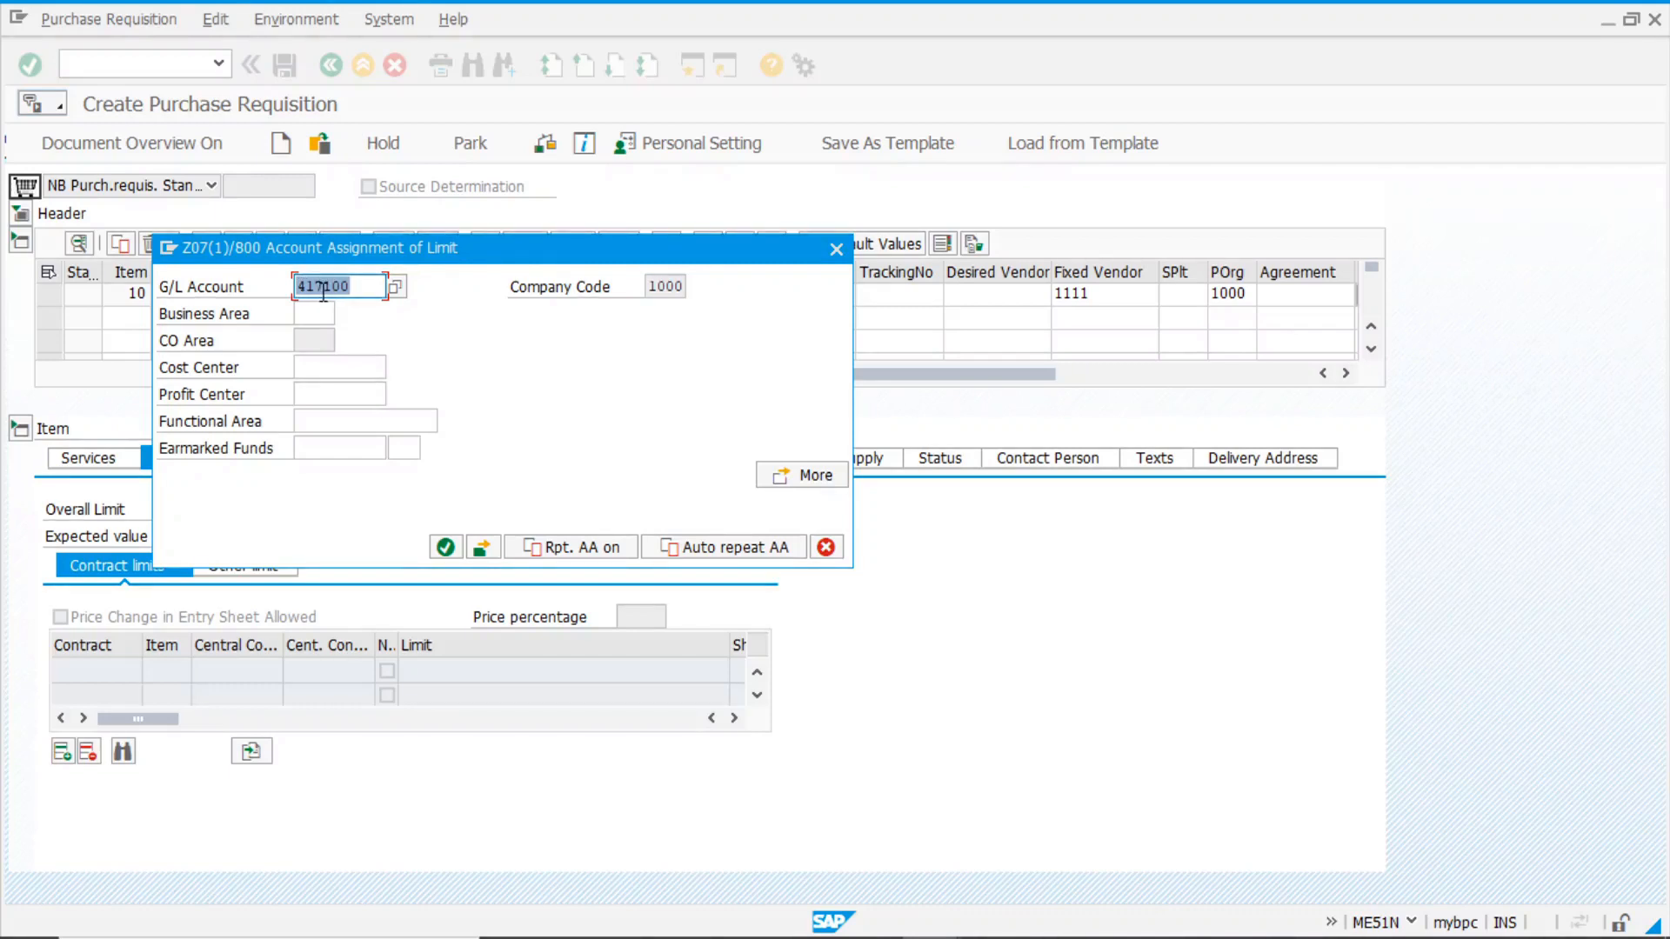
Assign cost center 1000 in the account assignment of the limit
{"action": "left_click", "coordinate": [317, 365]}
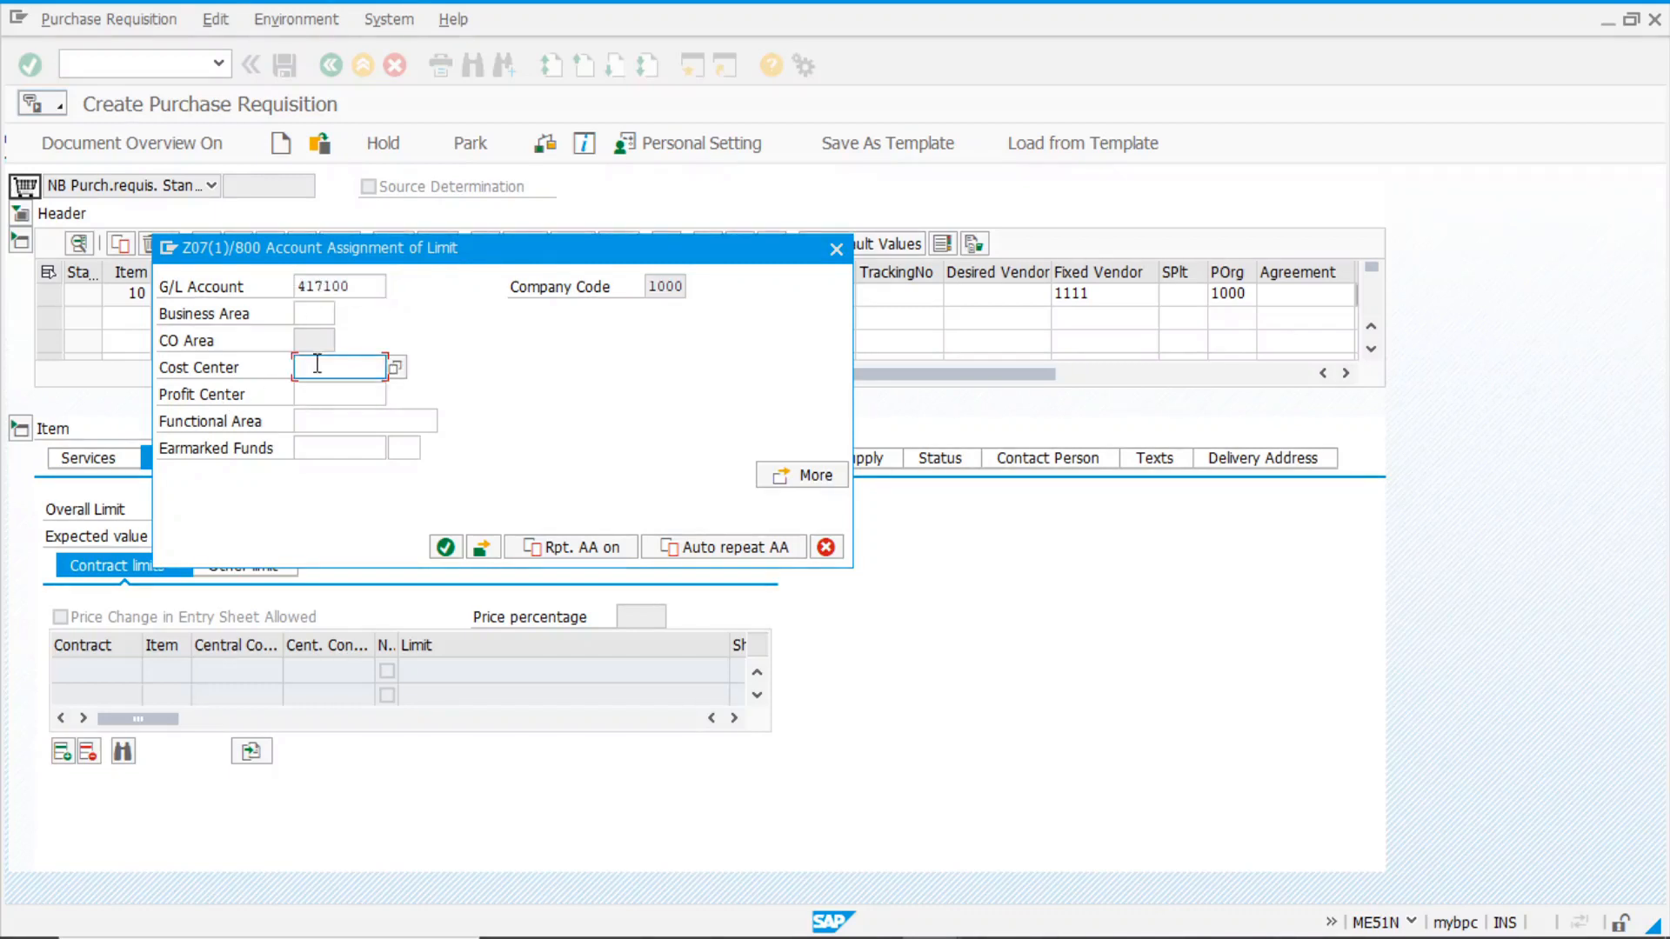
{"action": "type", "text": "1000"}
{"action": "key", "text": "Return"}
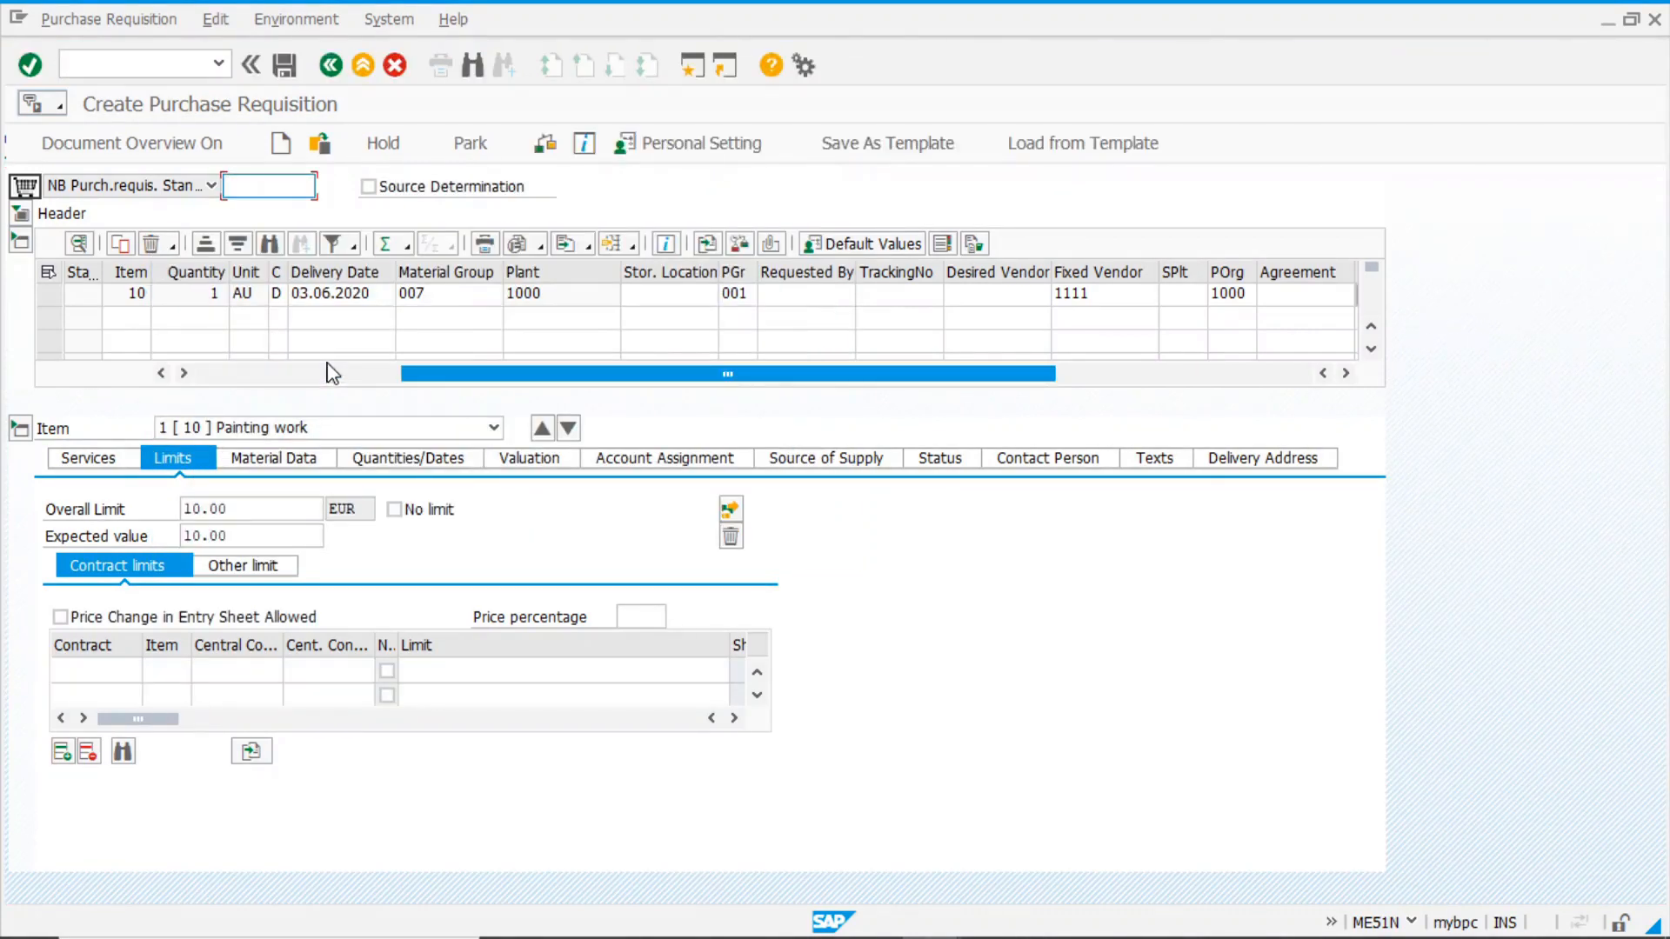
Save the purchase requisition and display the saved document
{"action": "left_click", "coordinate": [282, 73]}
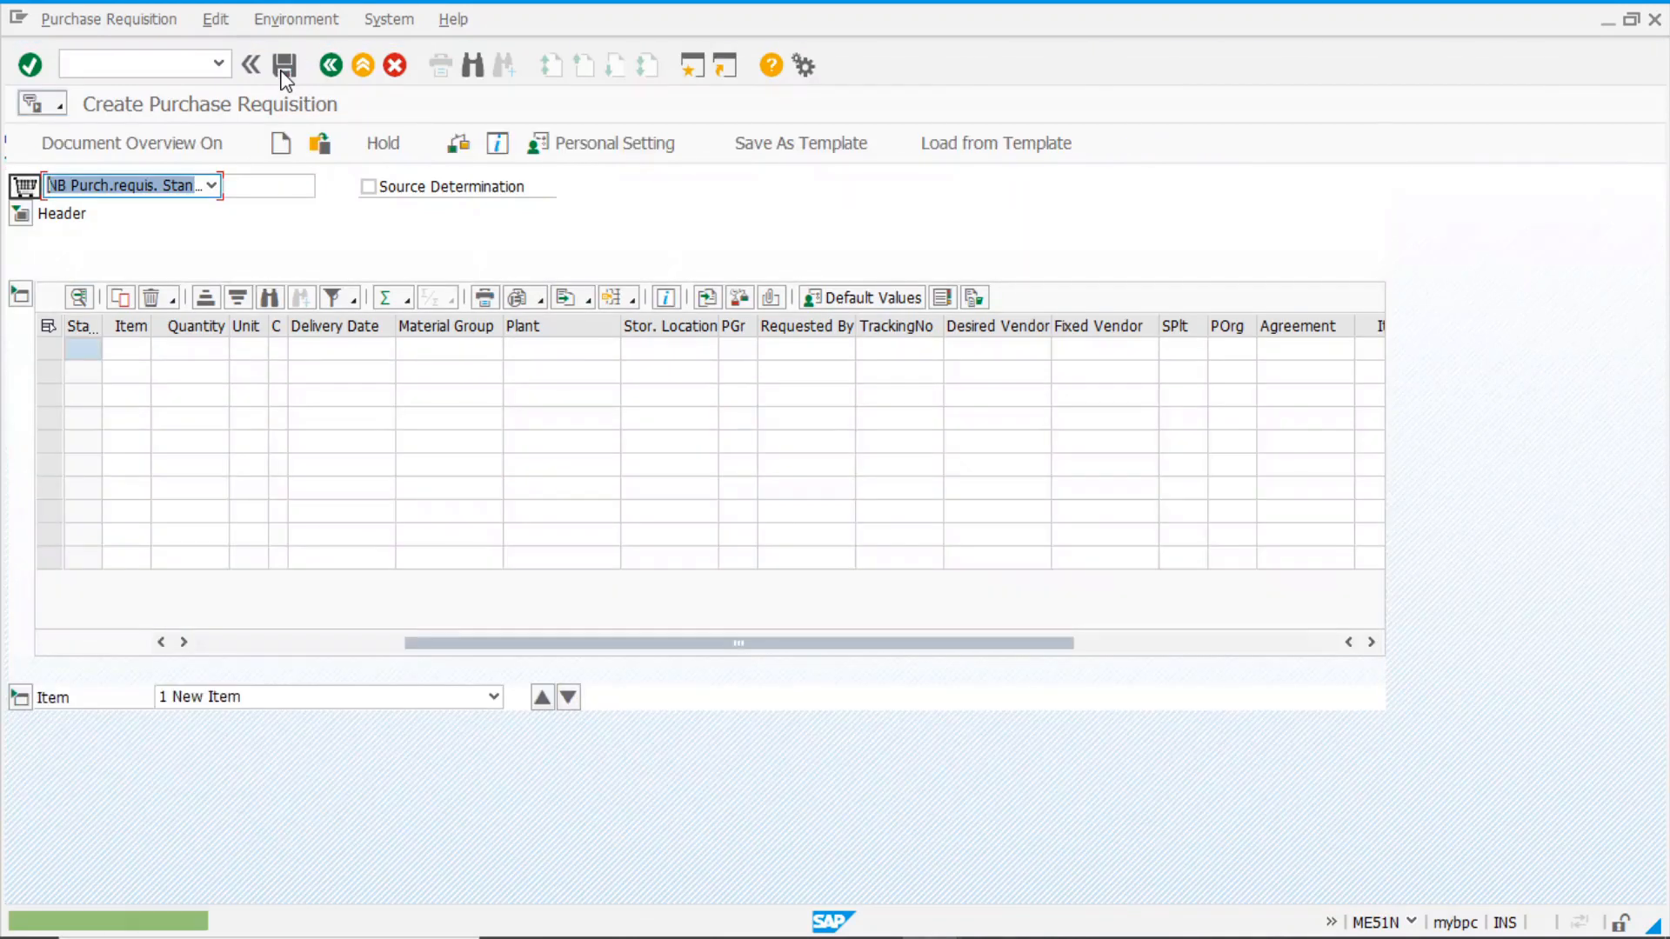
{"action": "left_click", "coordinate": [319, 146]}
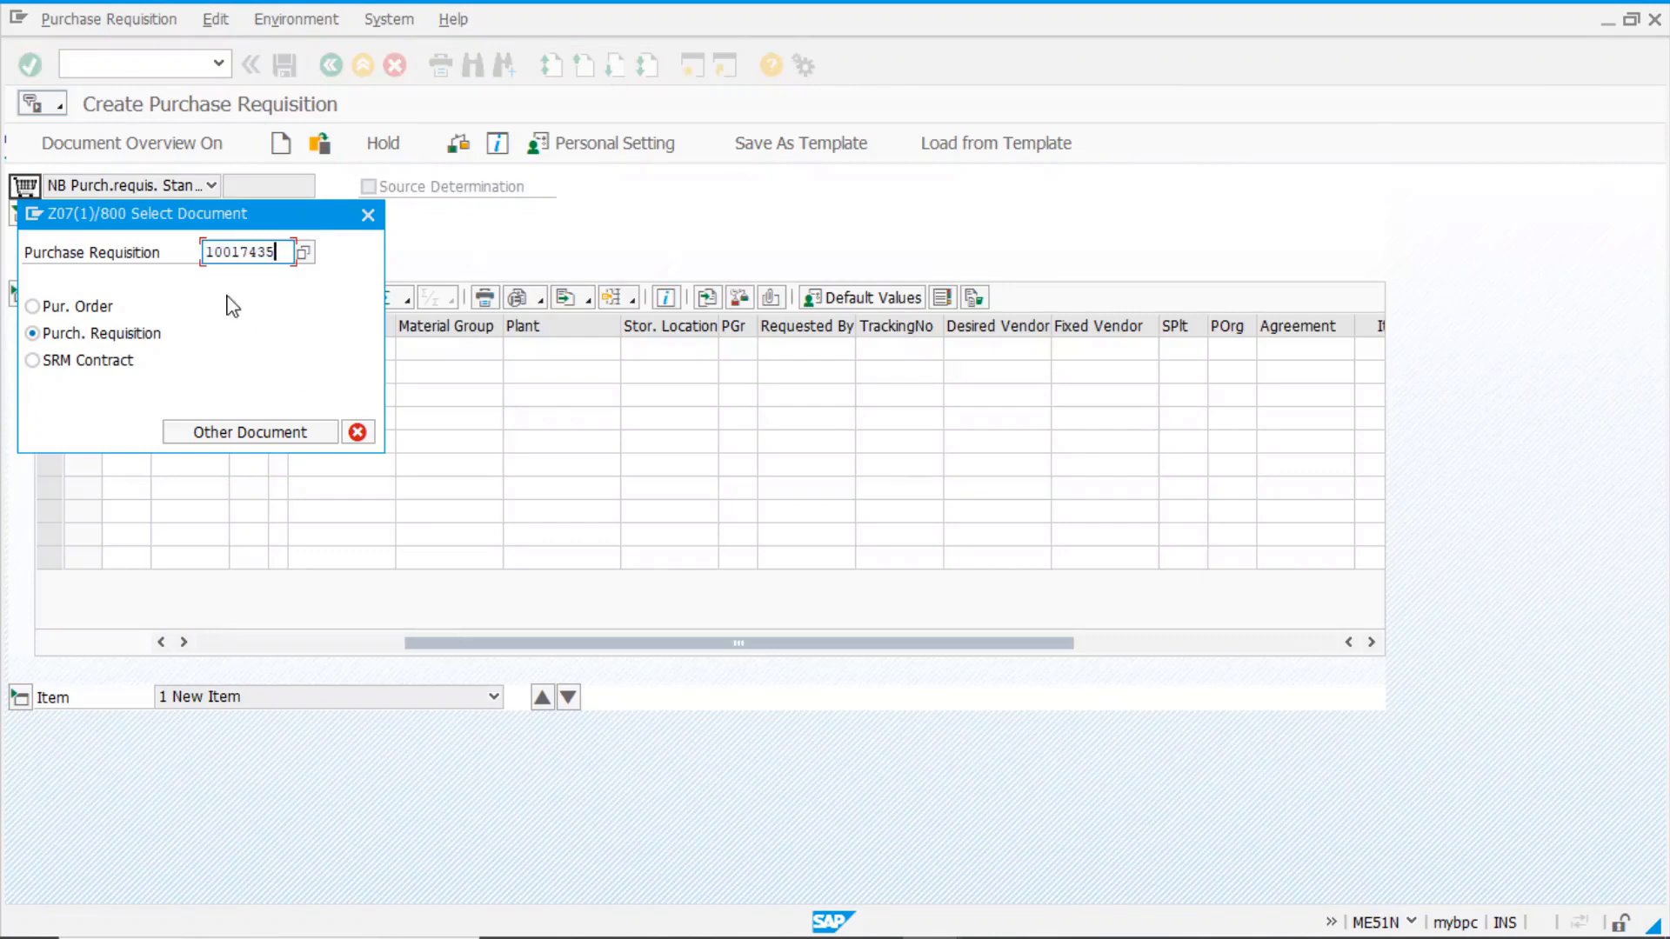
{"action": "left_click", "coordinate": [291, 435]}
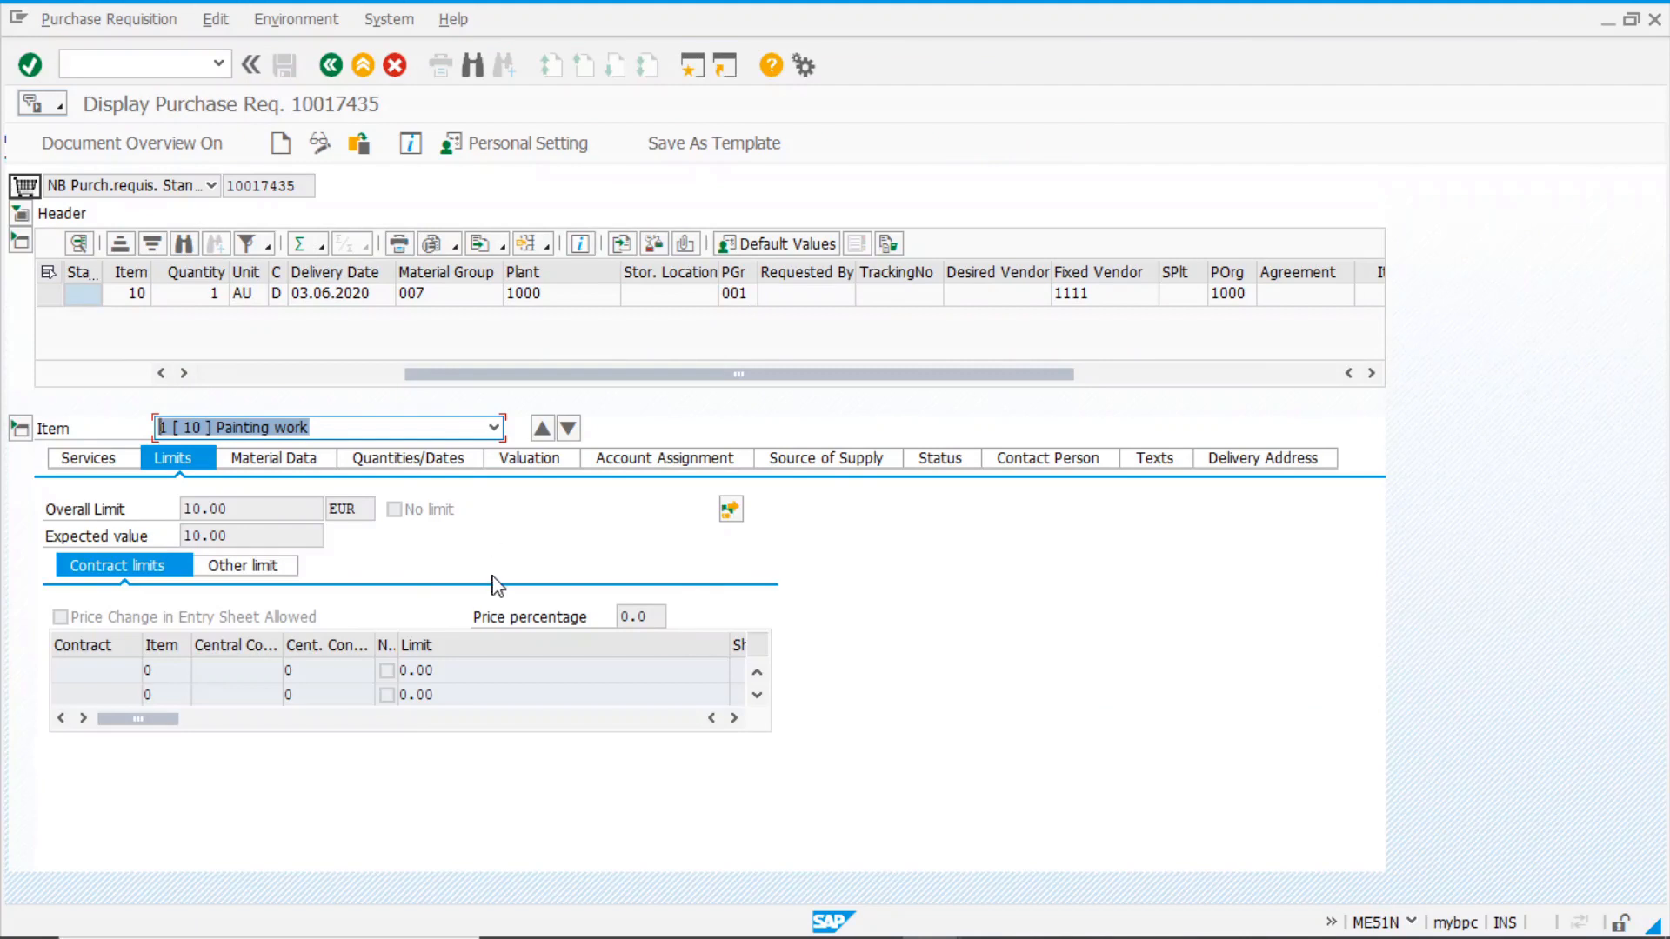
Switch to the Display IMG session and open the external services default values for purchasing organization 1000
{"action": "mouse_move", "coordinate": [946, 932]}
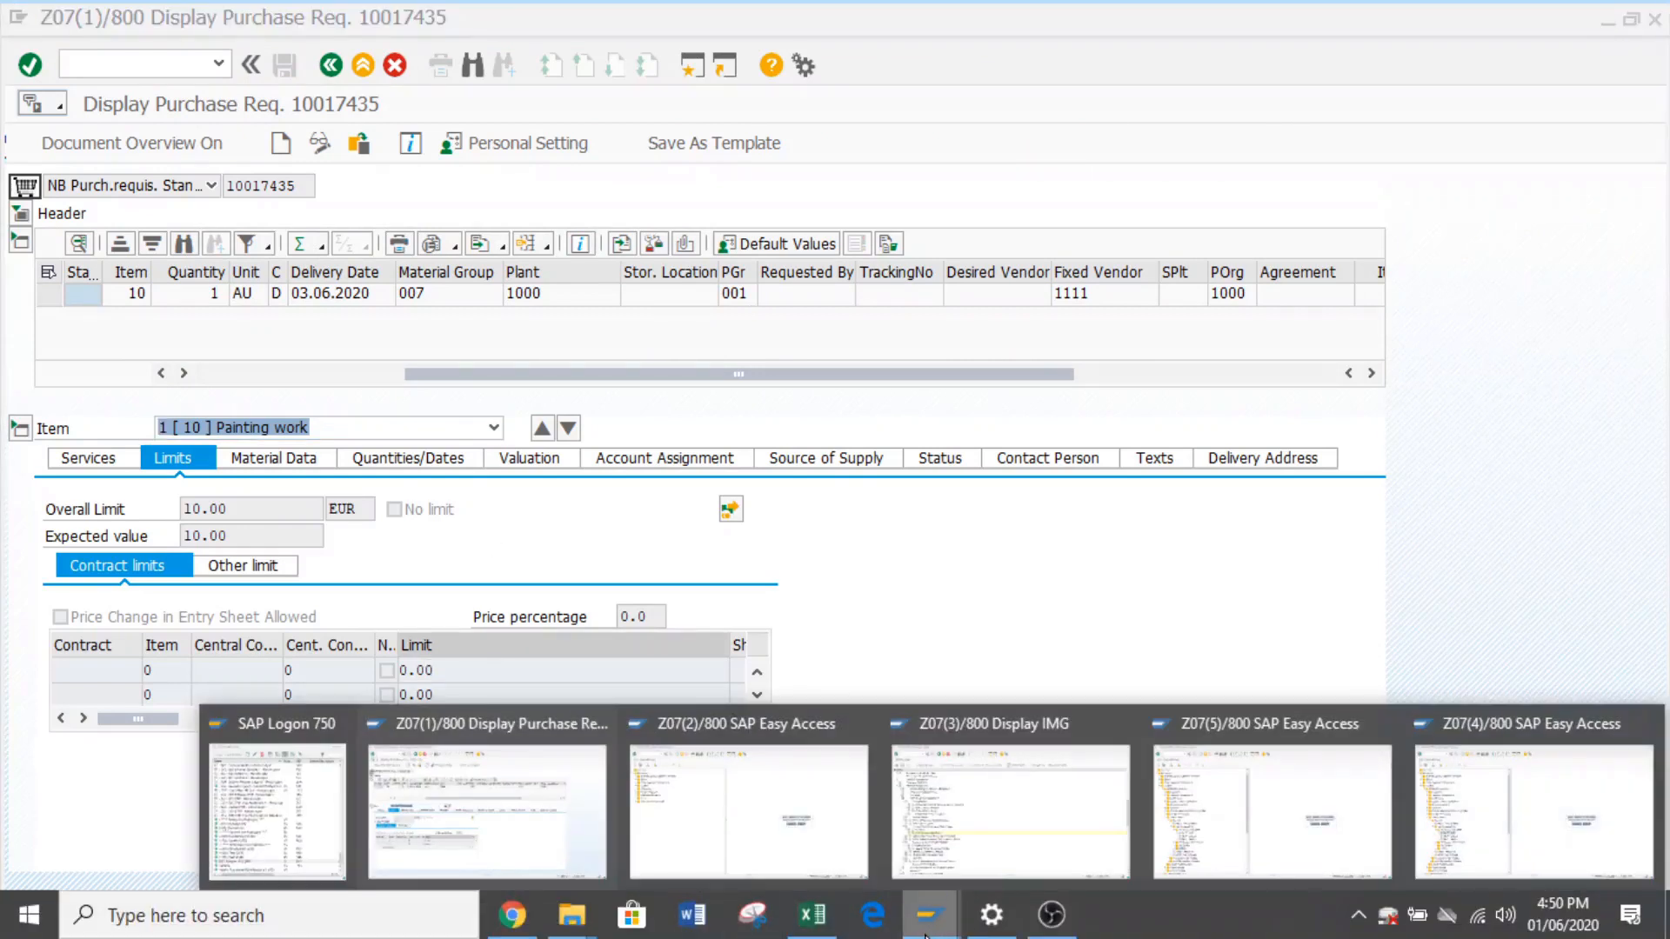
{"action": "left_click", "coordinate": [983, 813]}
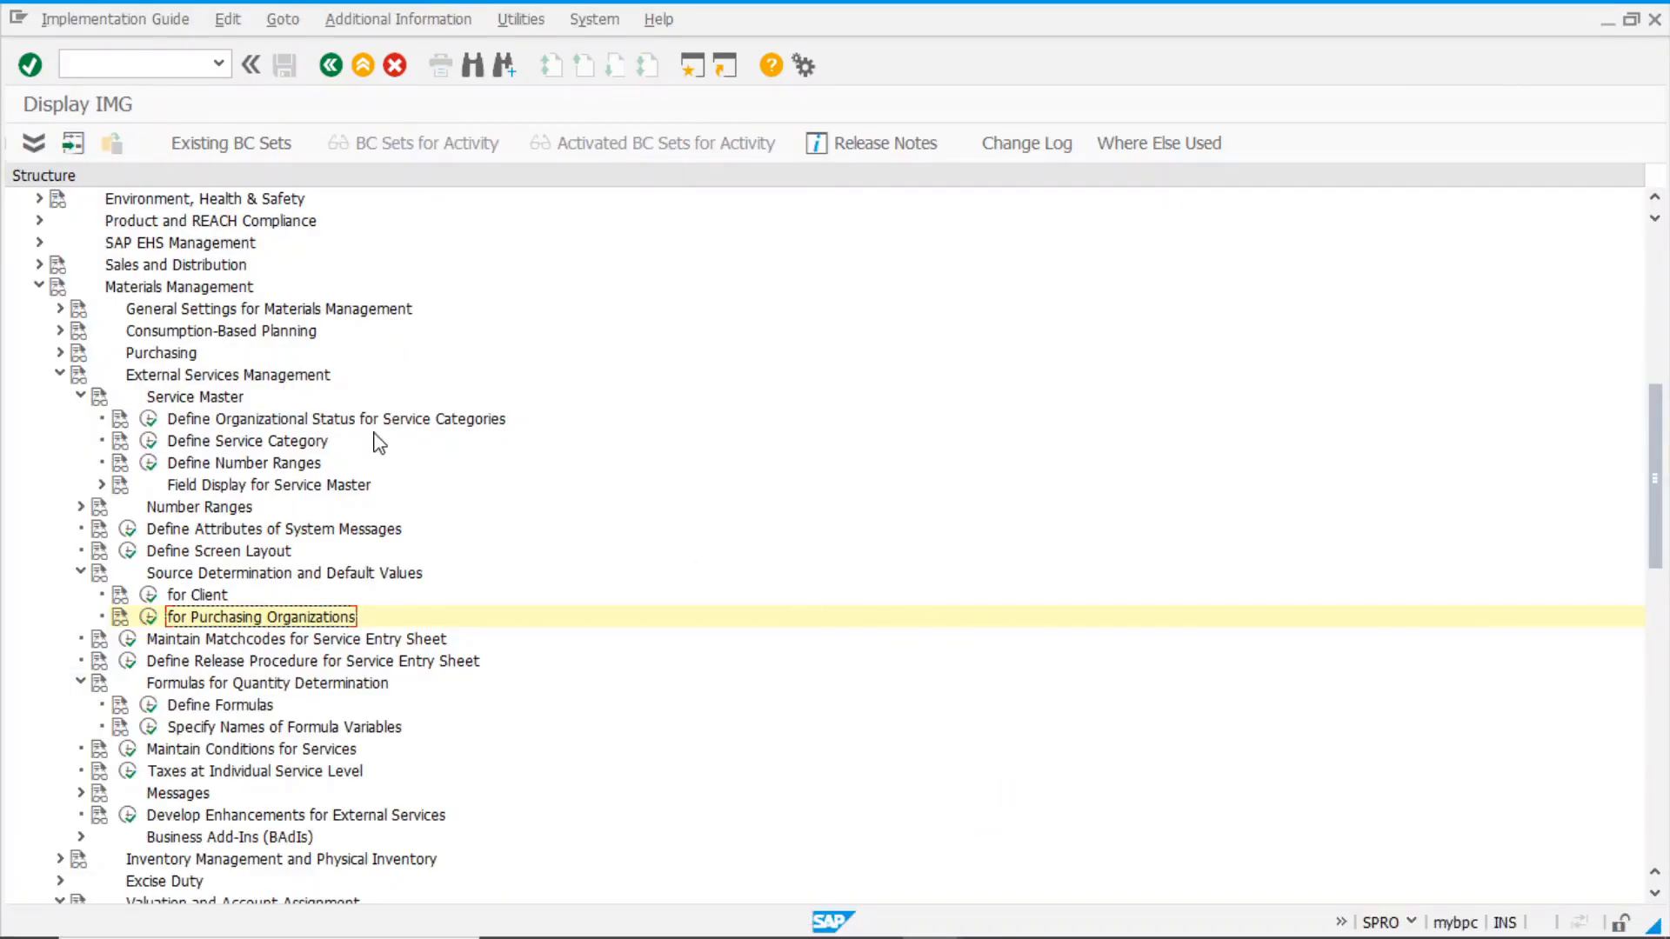
{"action": "left_click", "coordinate": [163, 289]}
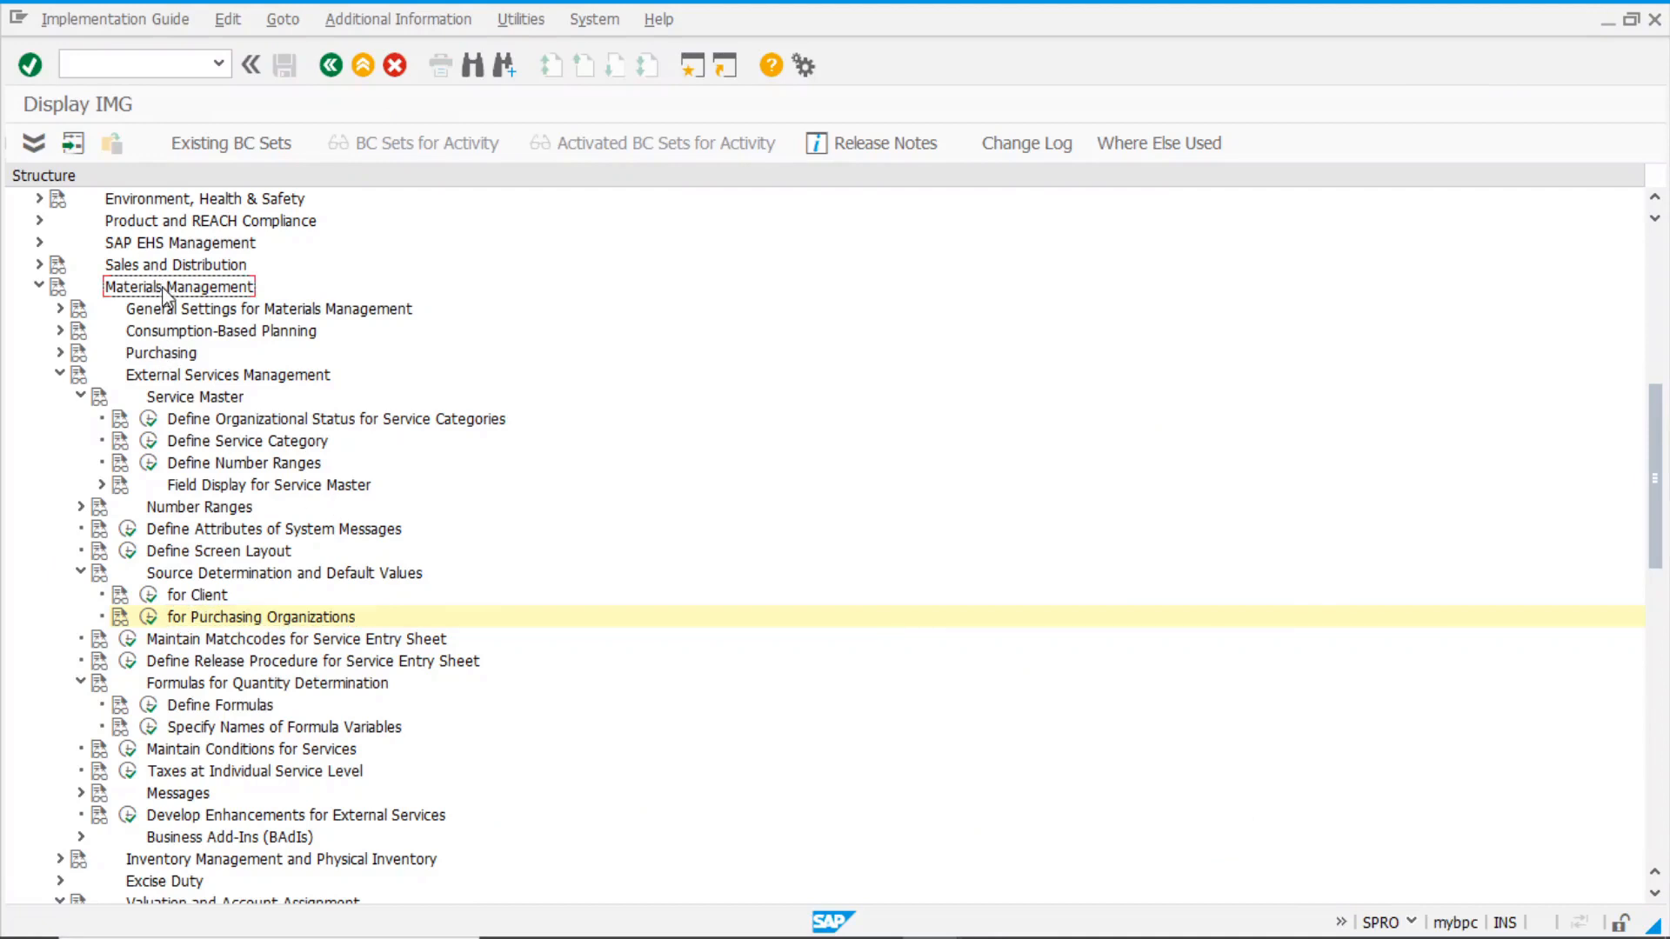
{"action": "left_click", "coordinate": [209, 377]}
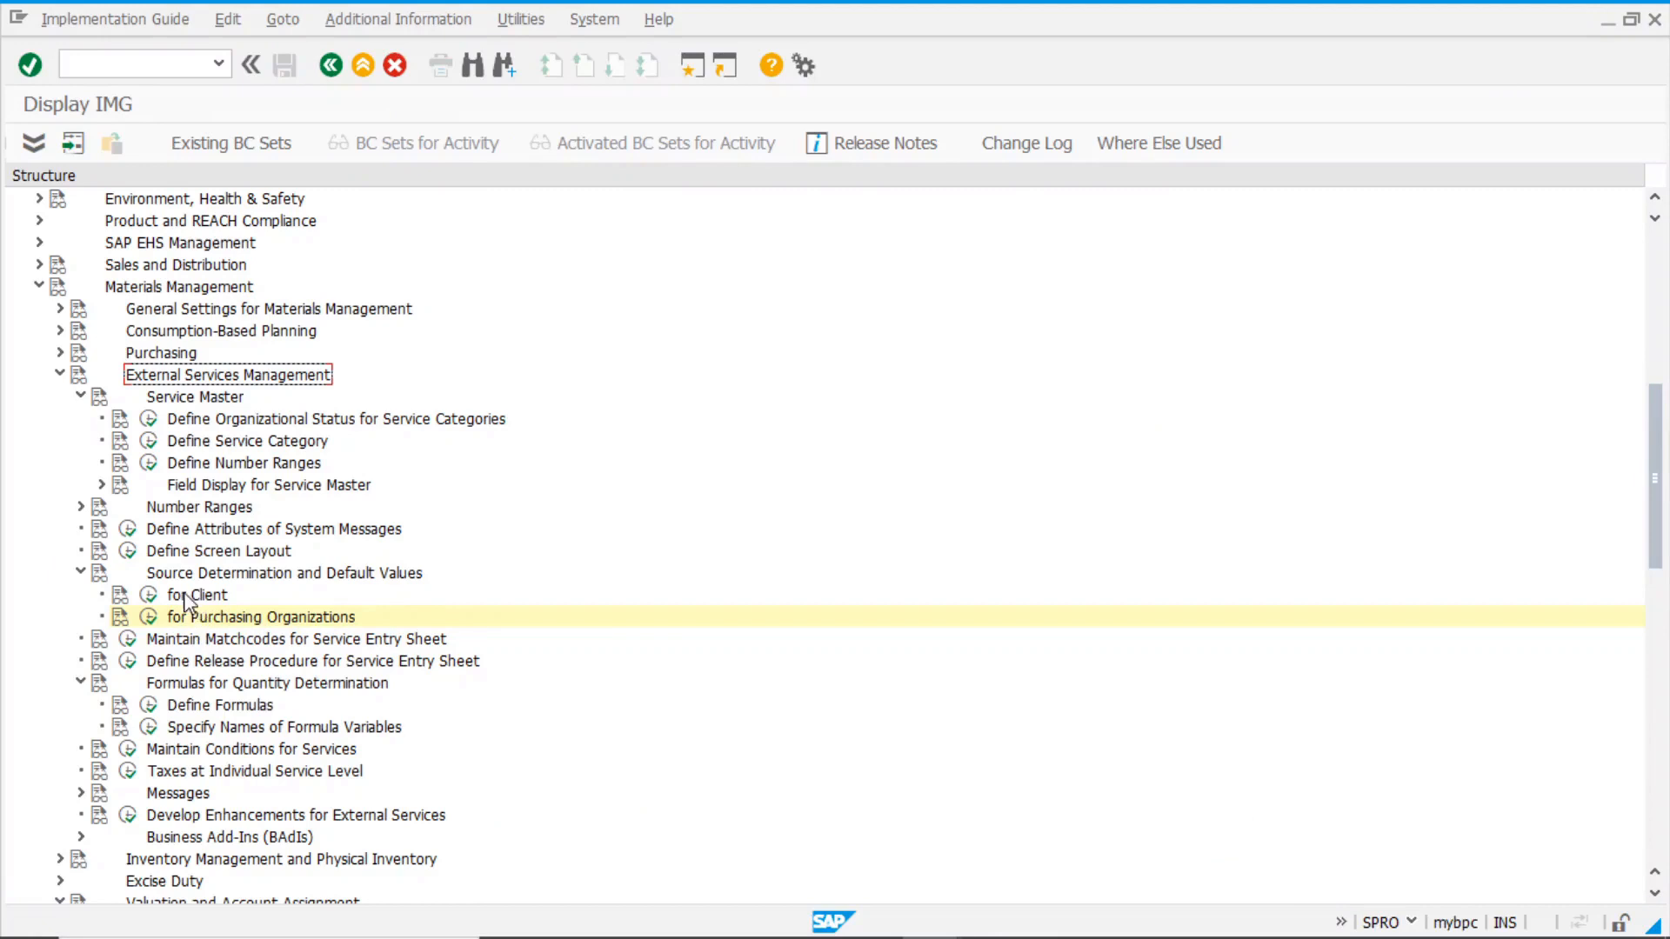
{"action": "left_click", "coordinate": [217, 578]}
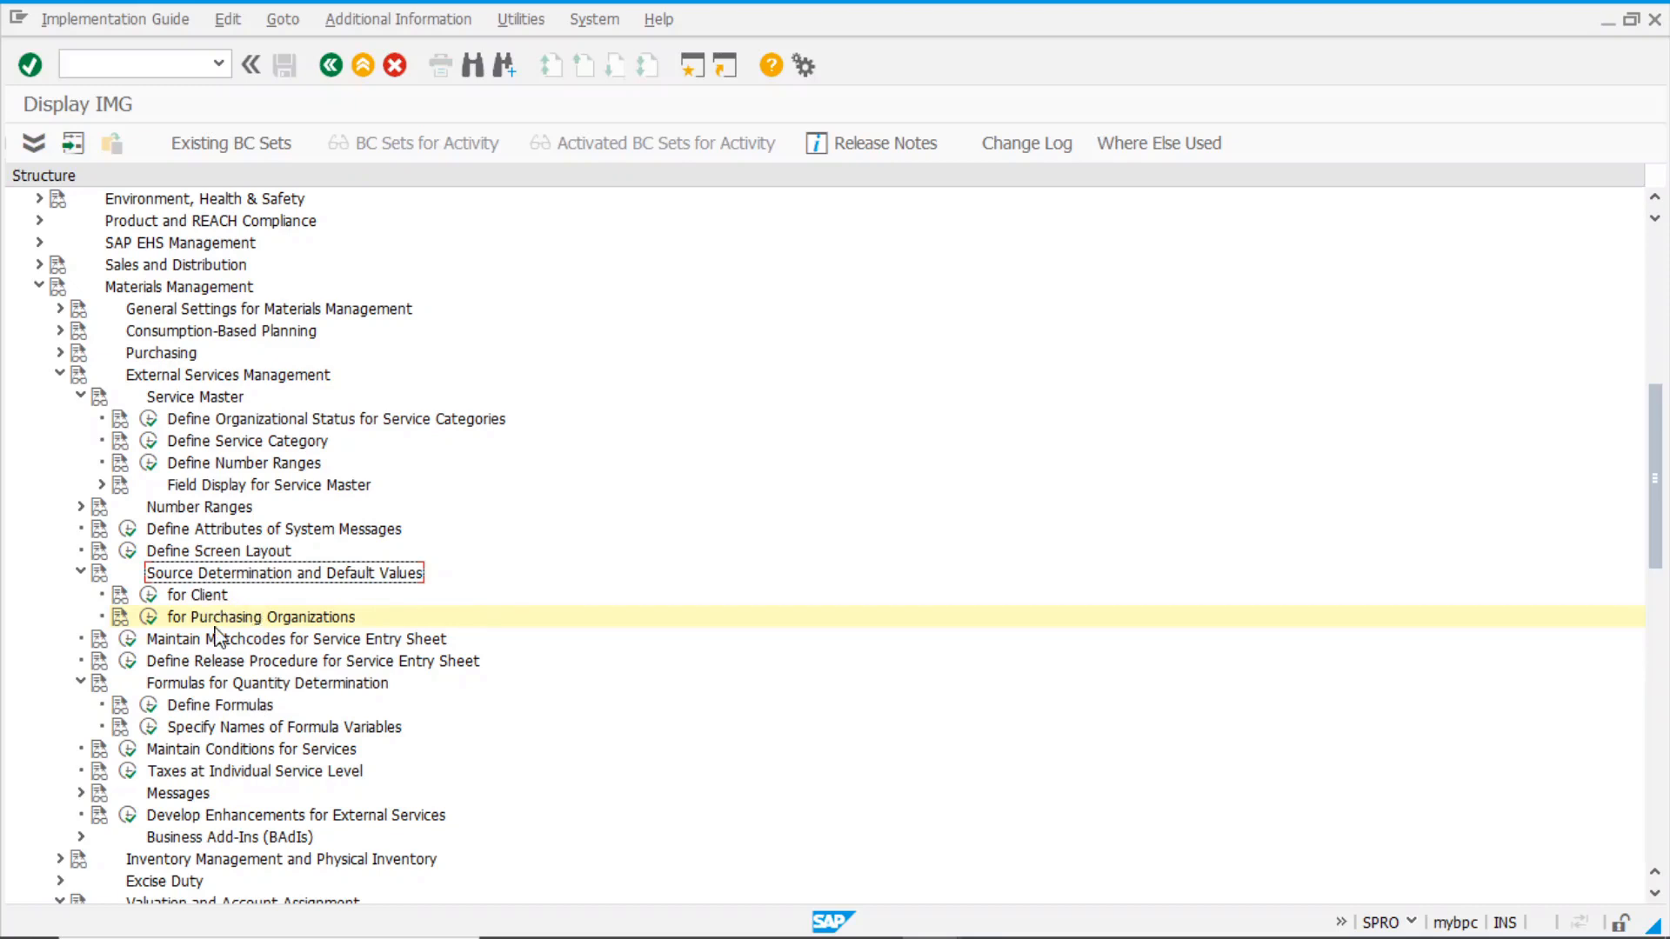
{"action": "left_click", "coordinate": [149, 617]}
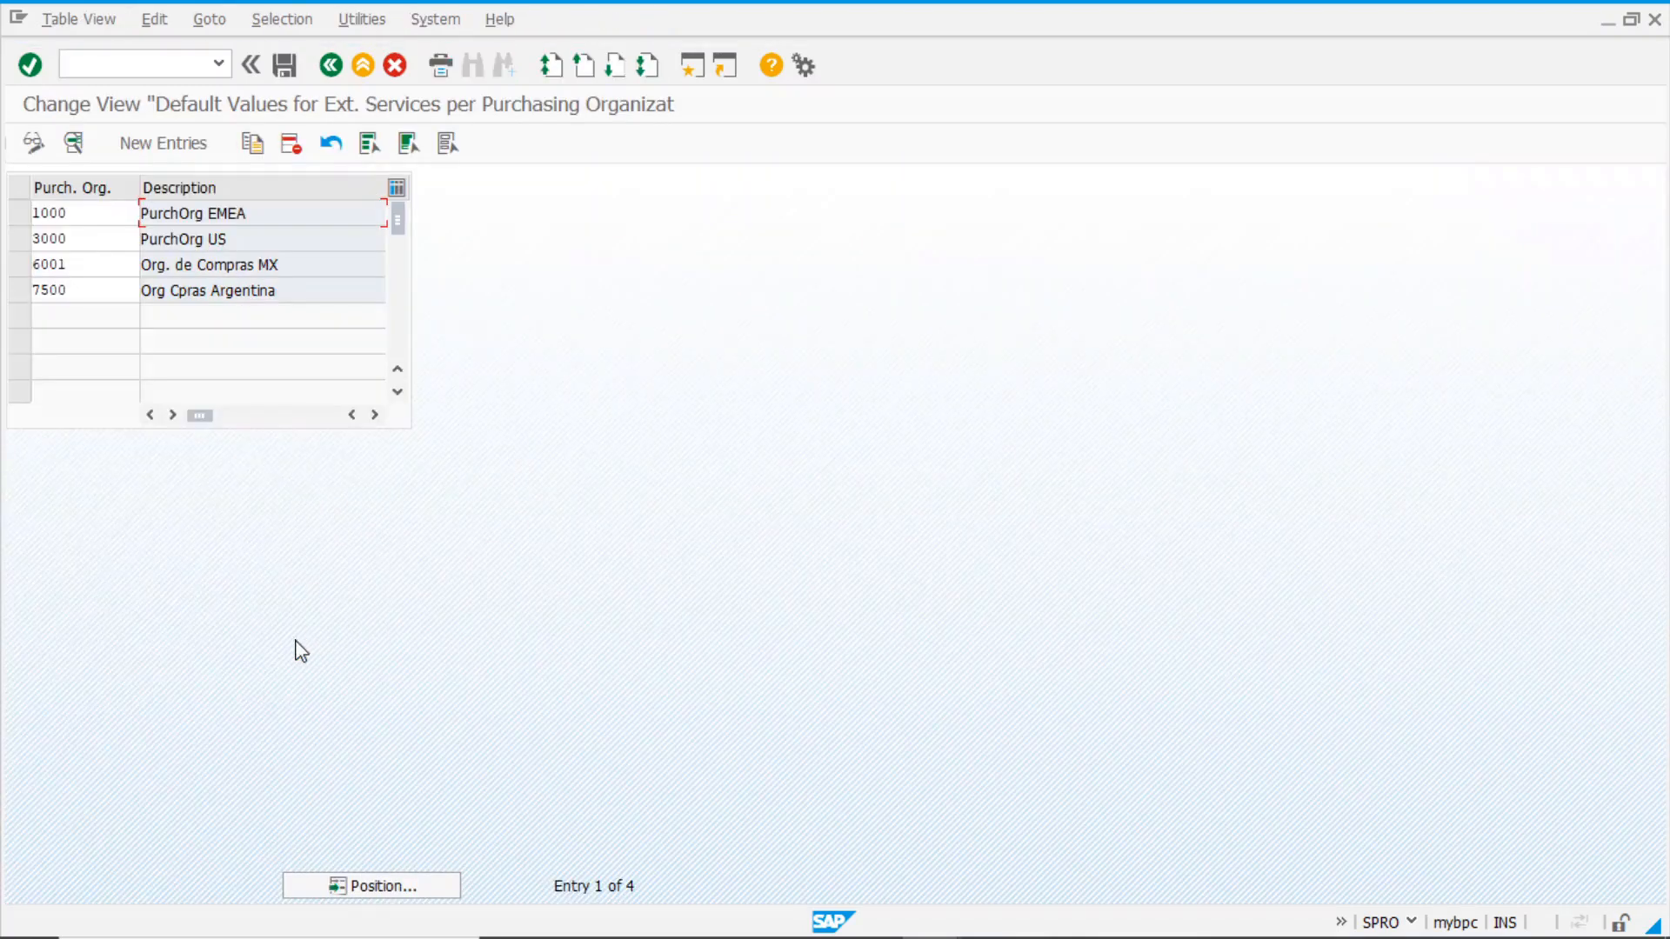
{"action": "double_click", "coordinate": [103, 218]}
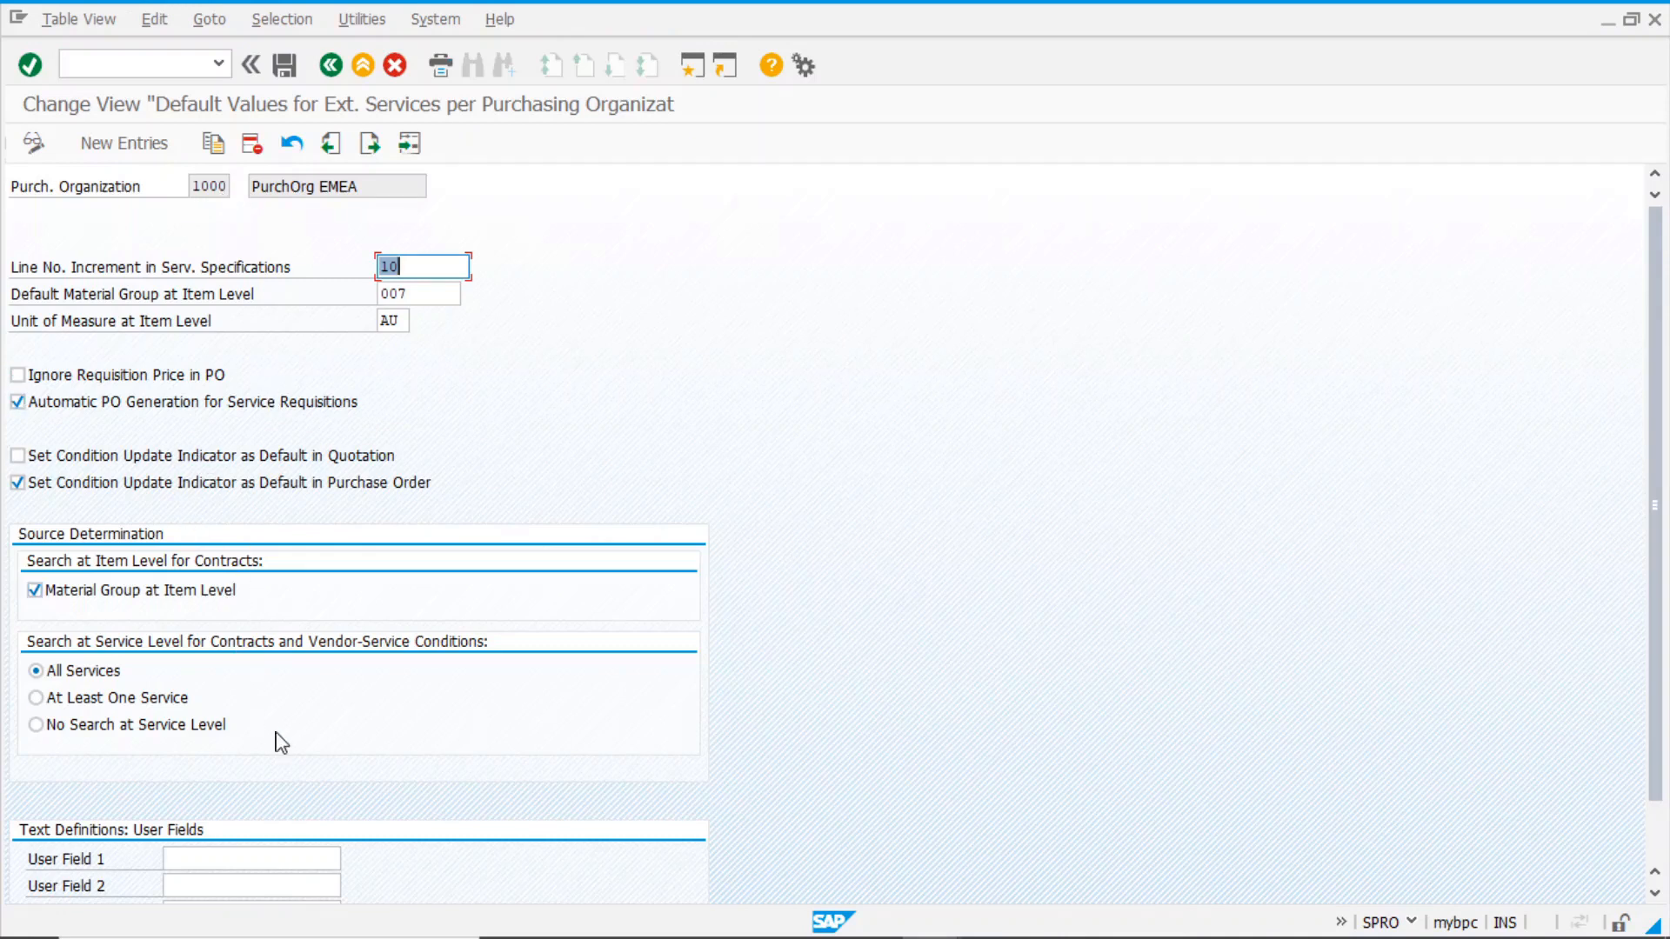
Check the default line increment, material group and unit of measure, and return to the IMG structure
{"action": "left_click", "coordinate": [442, 268]}
{"action": "left_click", "coordinate": [441, 298]}
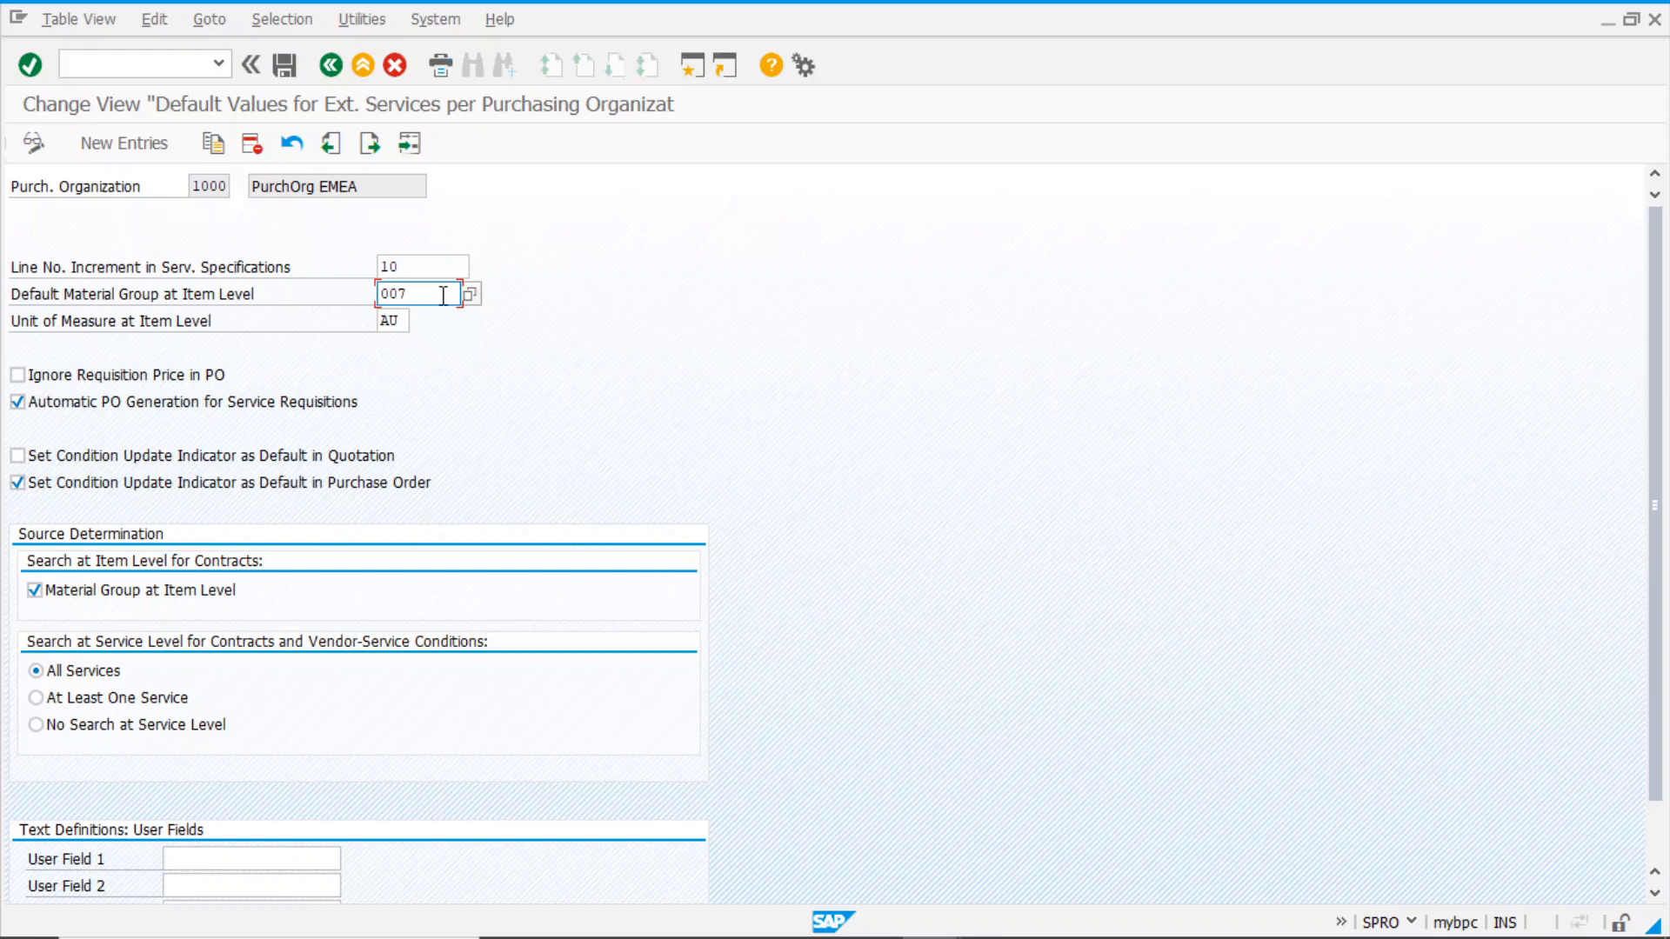
{"action": "left_click", "coordinate": [398, 323]}
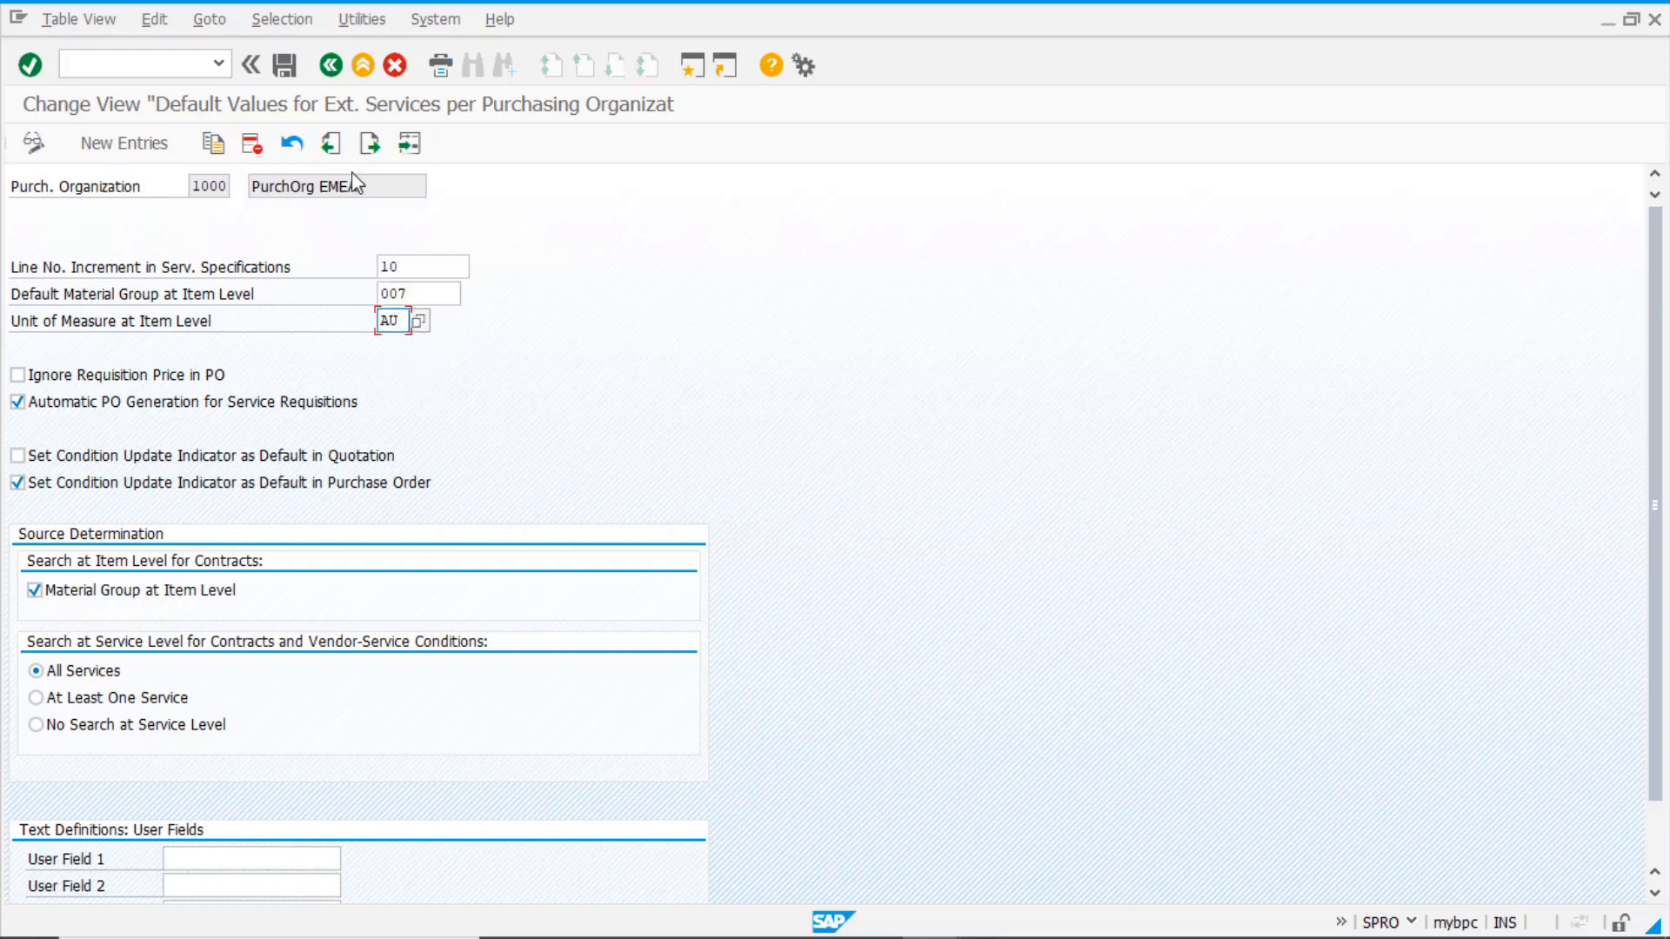
{"action": "left_click", "coordinate": [330, 65]}
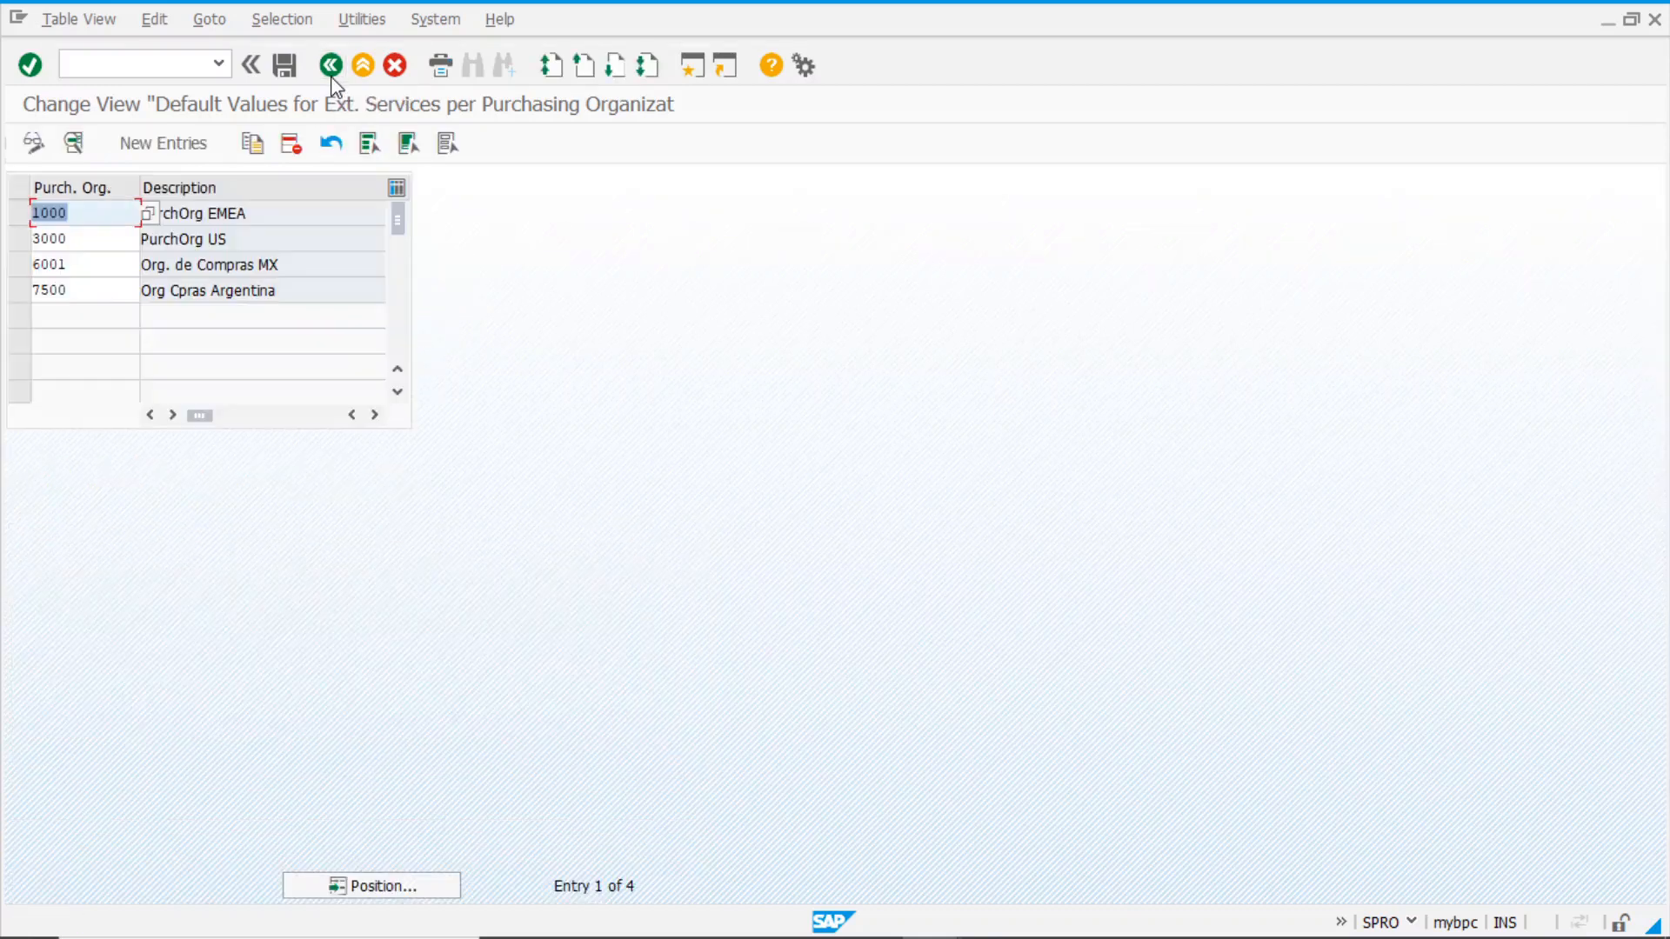
{"action": "left_click", "coordinate": [331, 66]}
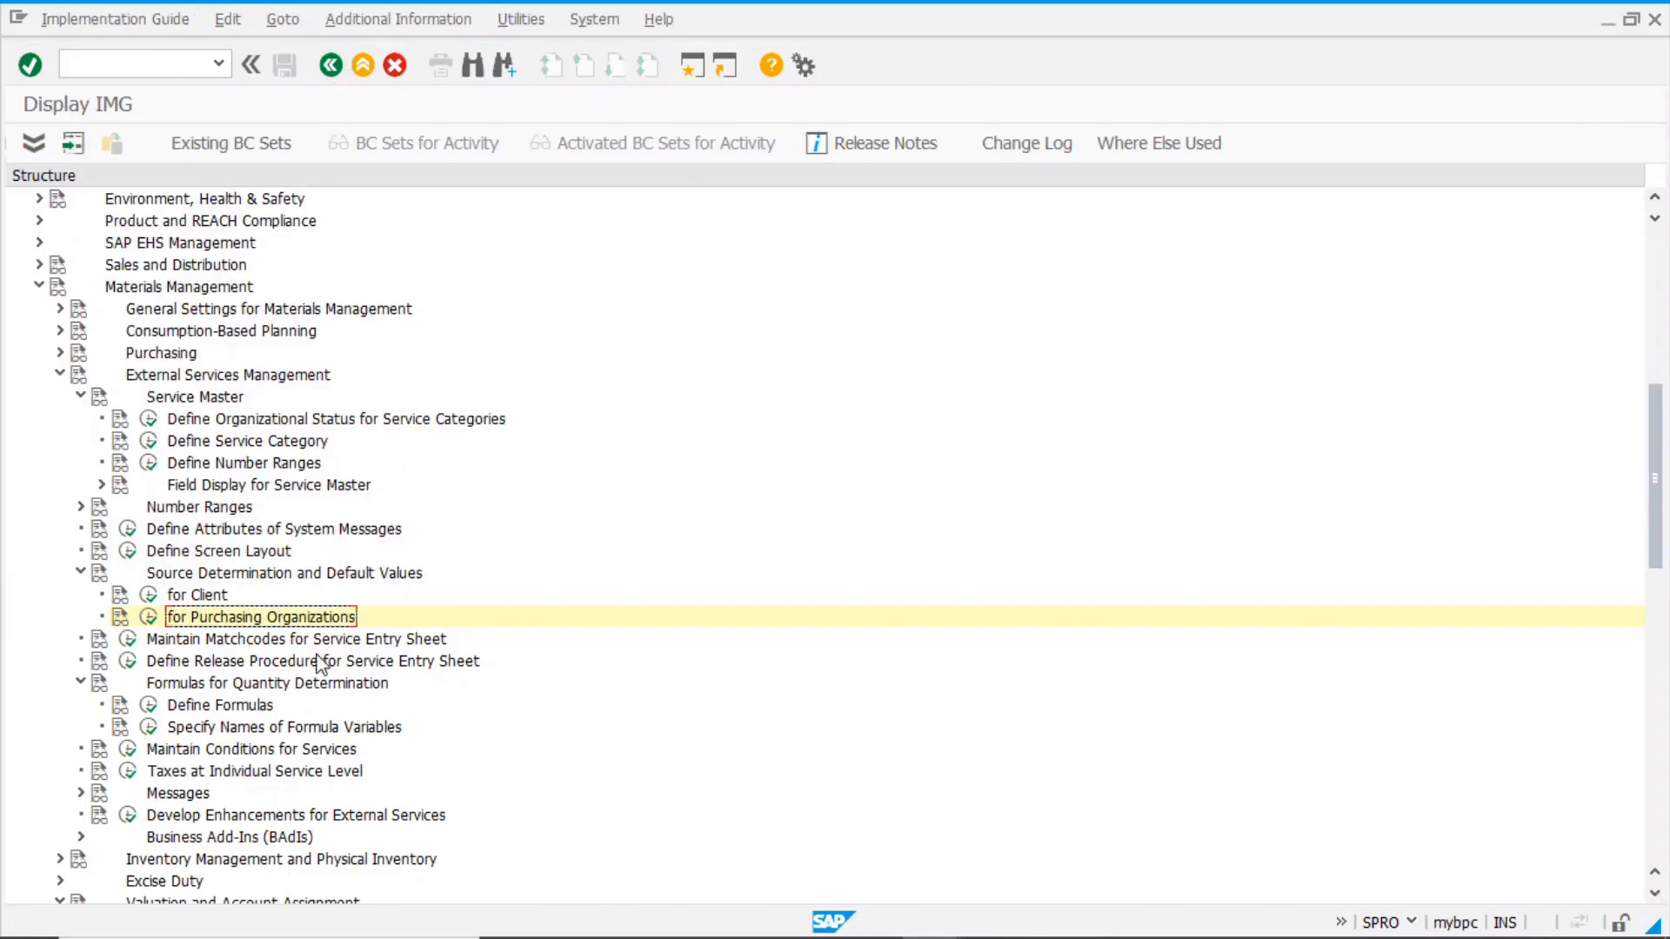
Open Configure Automatic Postings under Account Determination Without Wizard, dismissing the valuation area prompt
{"action": "scroll", "coordinate": [319, 663], "scroll_direction": "down", "scroll_amount": 2}
{"action": "scroll", "coordinate": [315, 663], "scroll_direction": "down", "scroll_amount": 6}
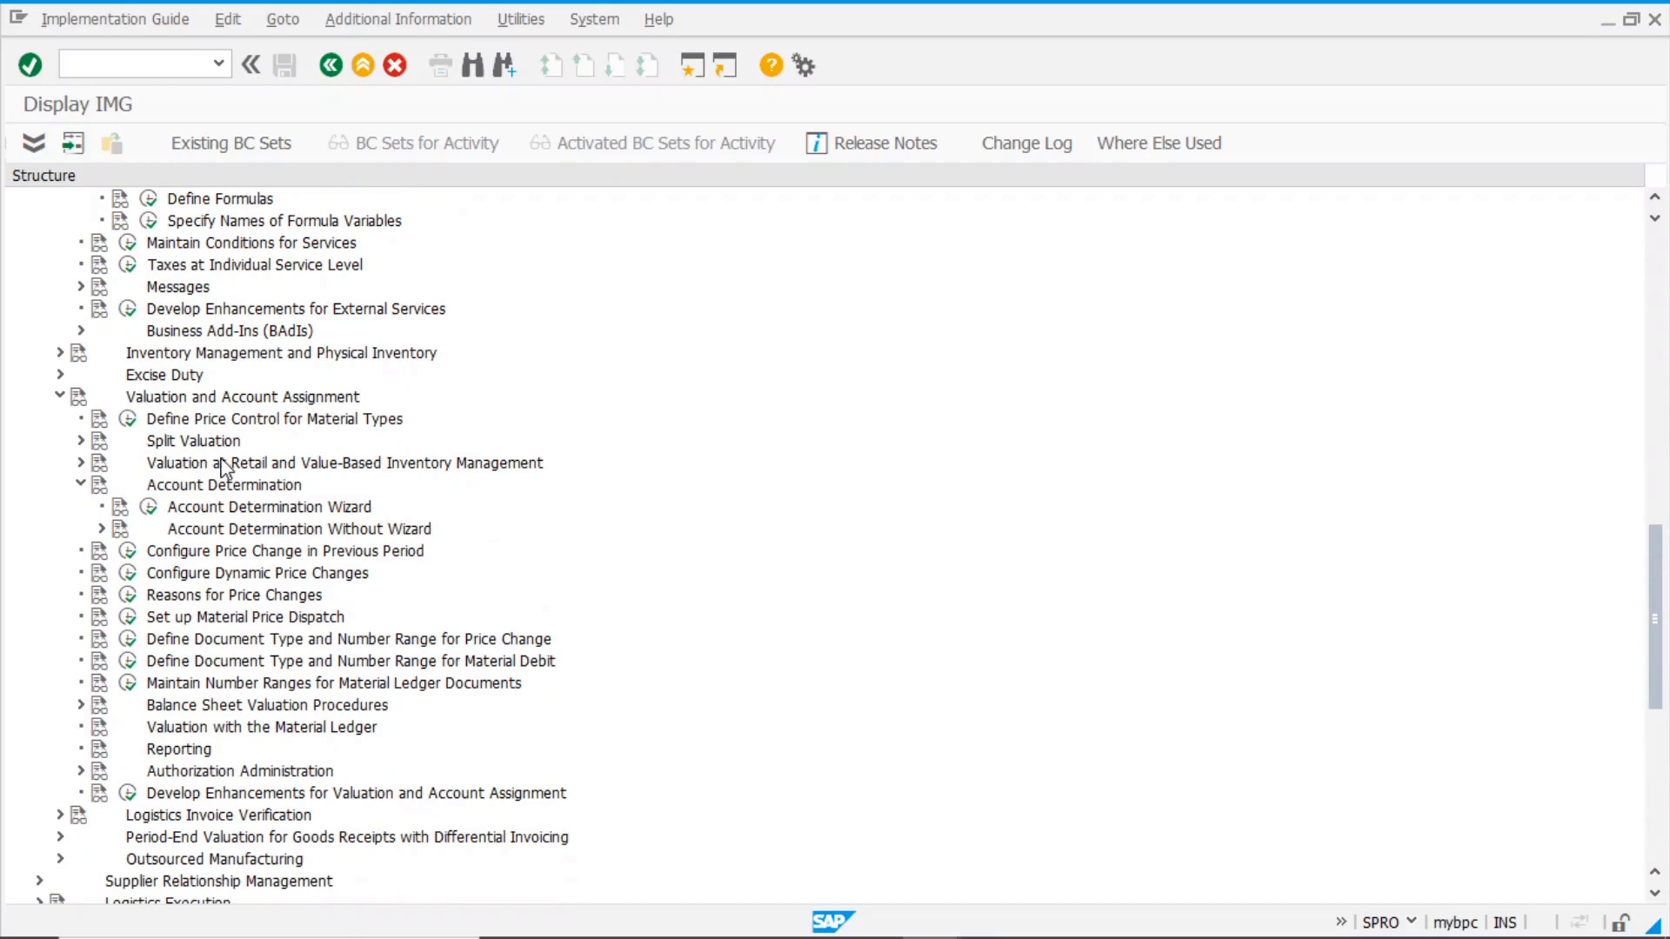
{"action": "double_click", "coordinate": [231, 528]}
{"action": "left_click", "coordinate": [189, 494]}
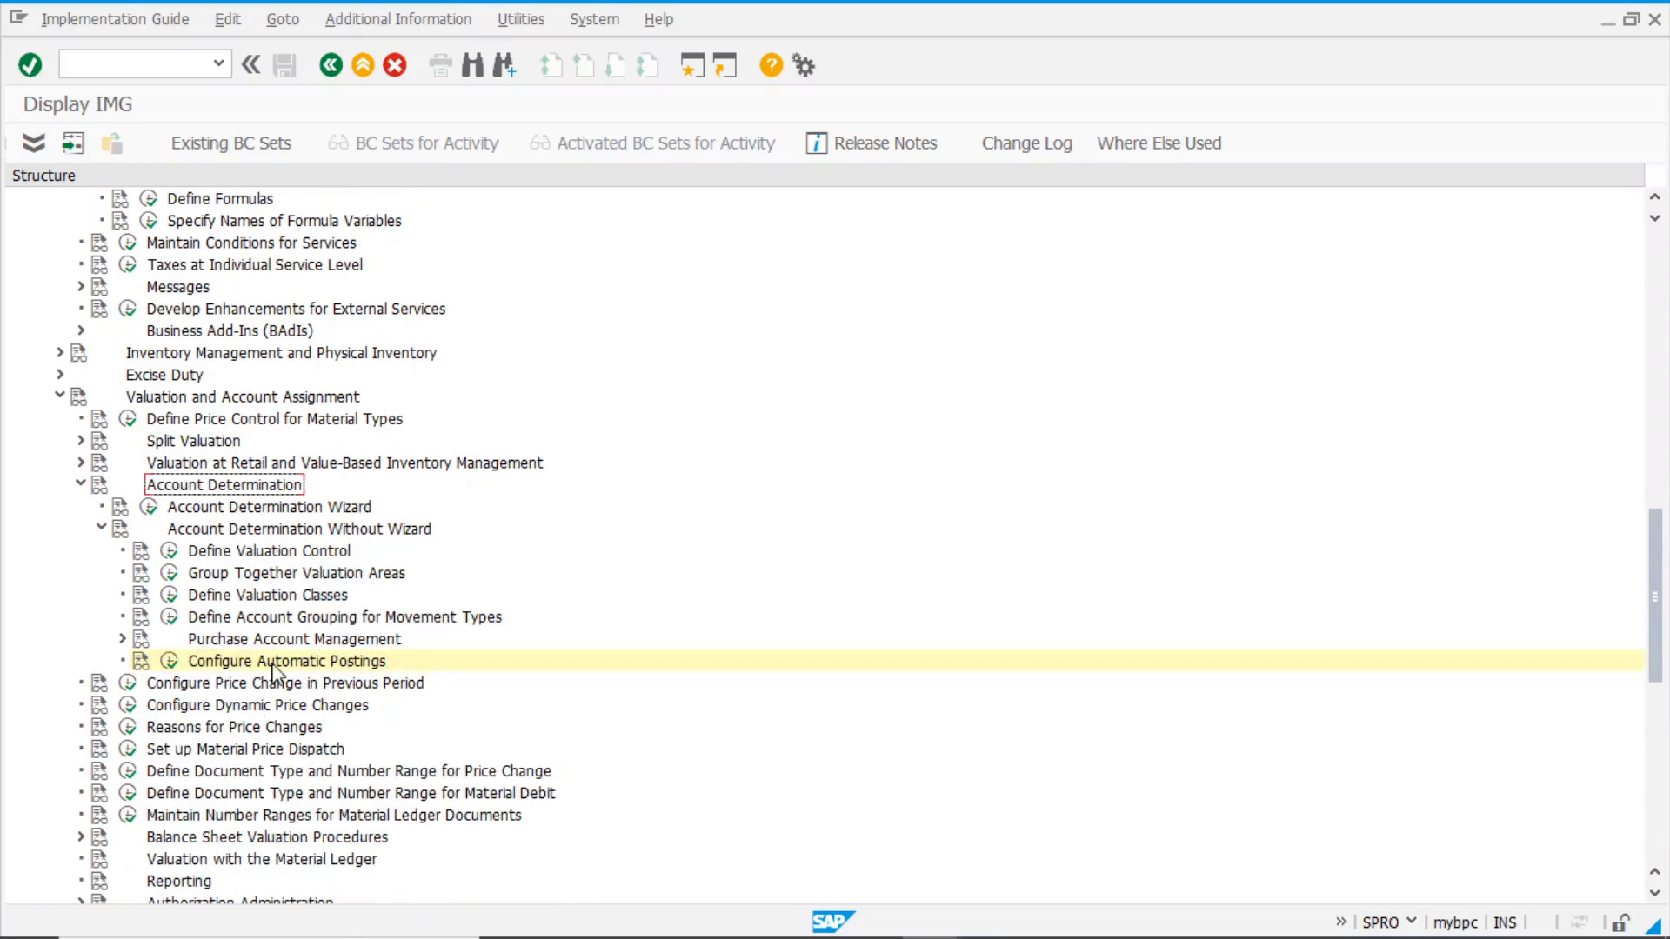
{"action": "left_click", "coordinate": [171, 662]}
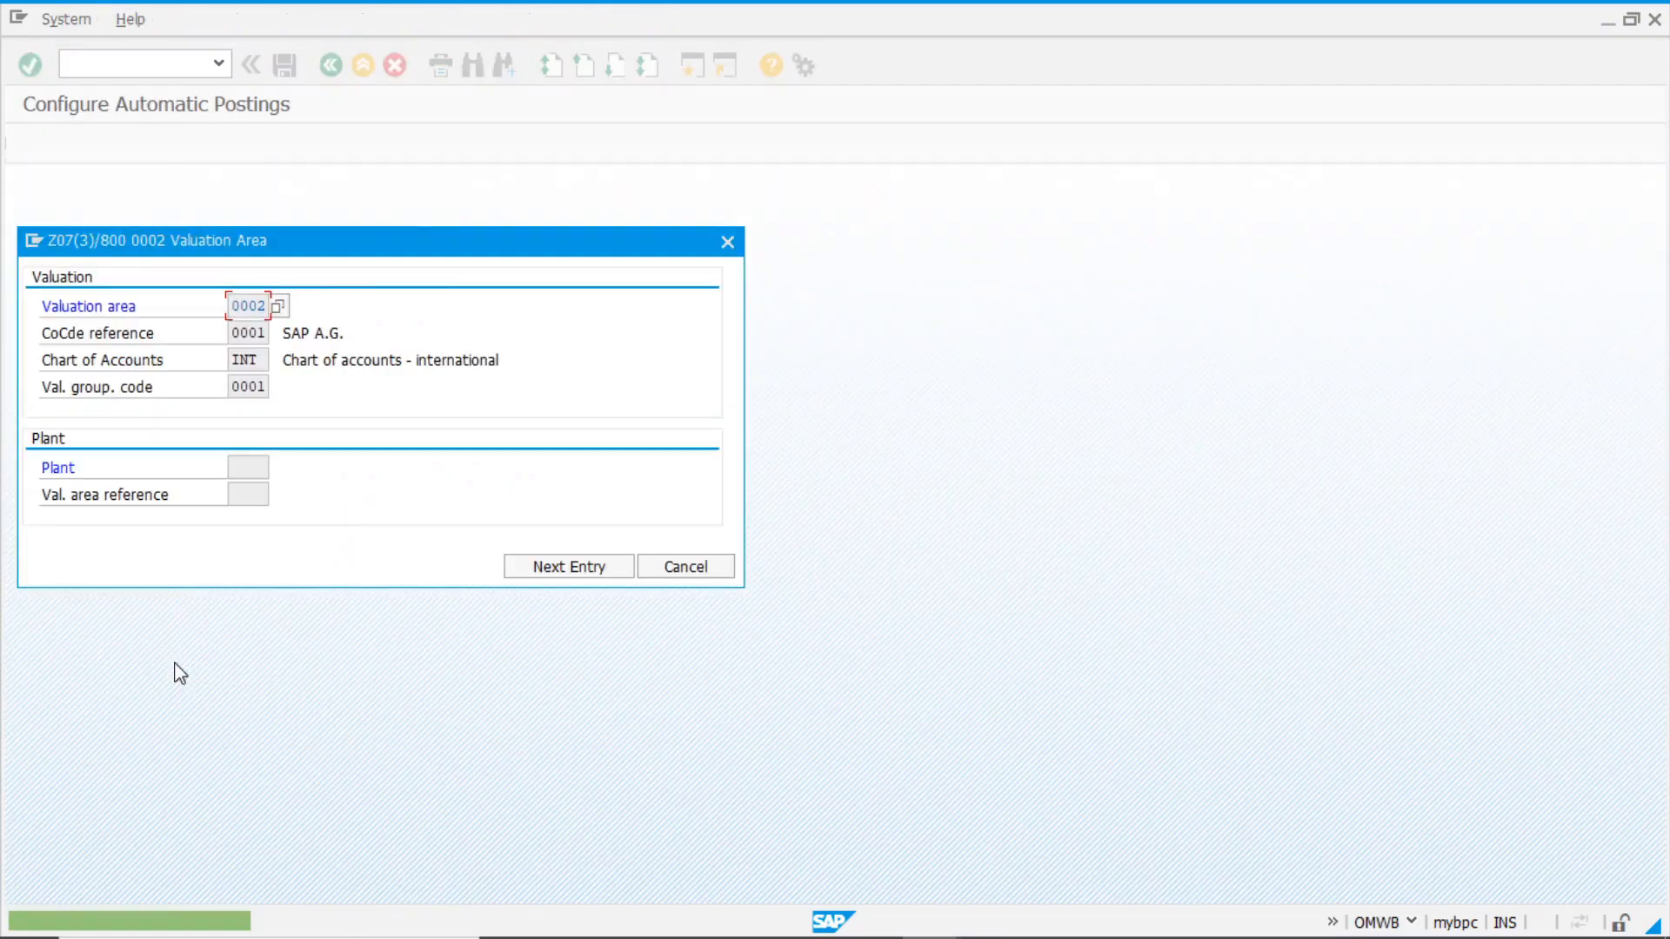
{"action": "left_click", "coordinate": [711, 574]}
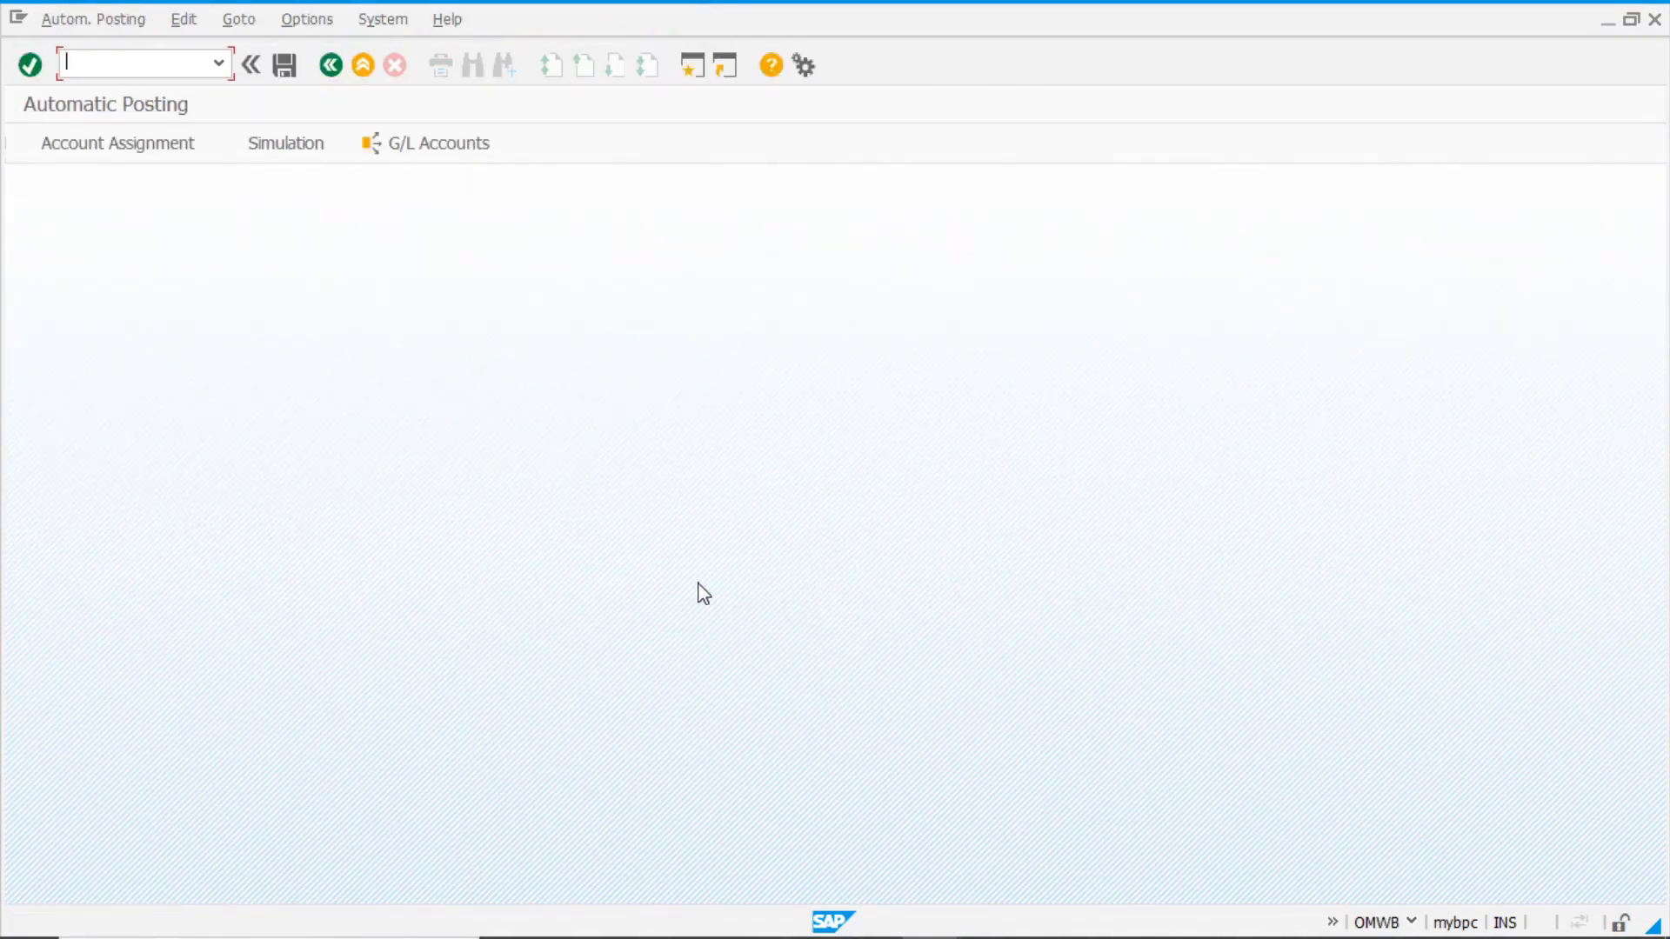
Display the account assignment of transaction GBB, offsetting entry for inventory posting, for chart of accounts INT
{"action": "left_click", "coordinate": [183, 154]}
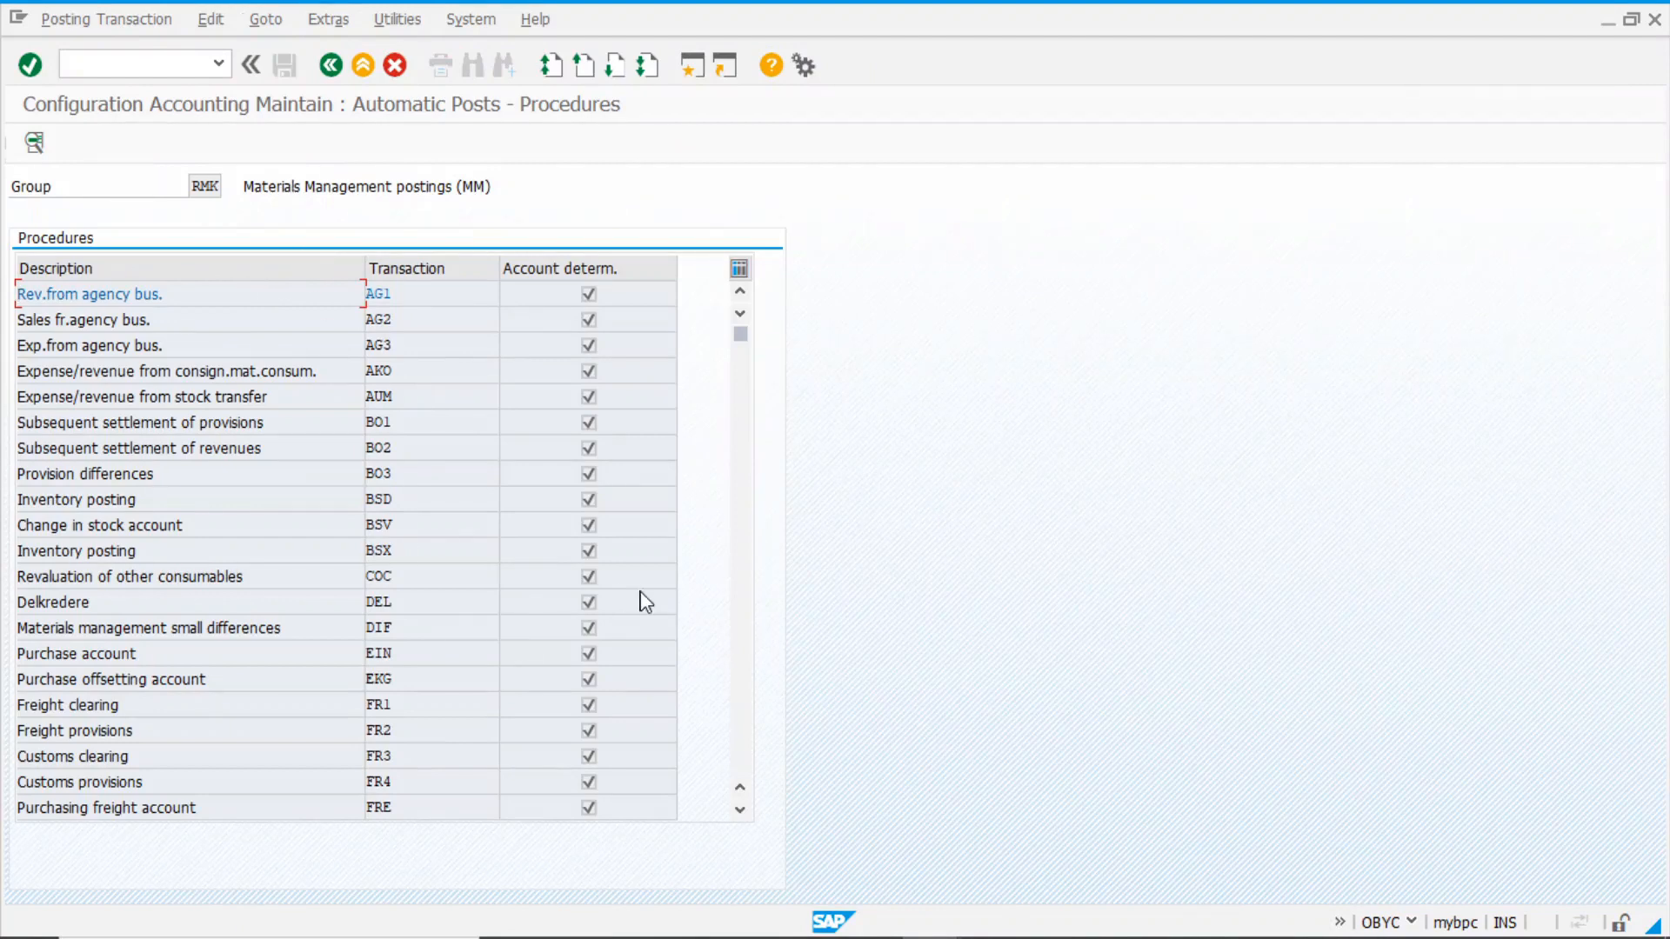
{"action": "scroll", "coordinate": [412, 702], "scroll_direction": "down", "scroll_amount": 2}
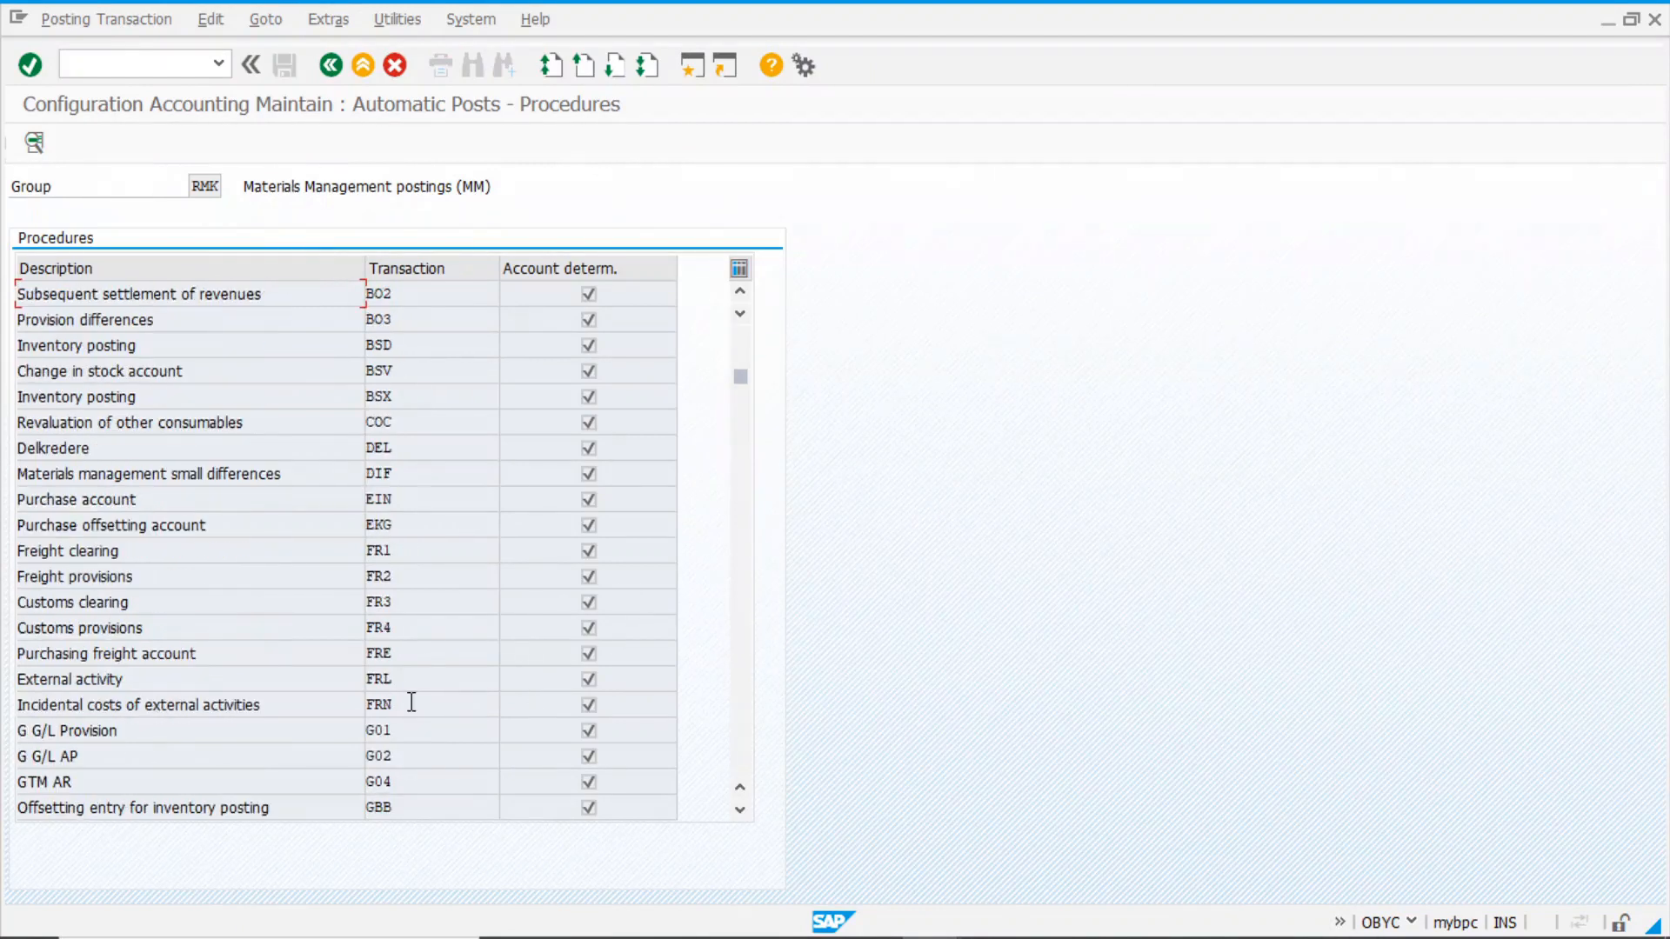
{"action": "left_click", "coordinate": [421, 806]}
{"action": "double_click", "coordinate": [418, 815]}
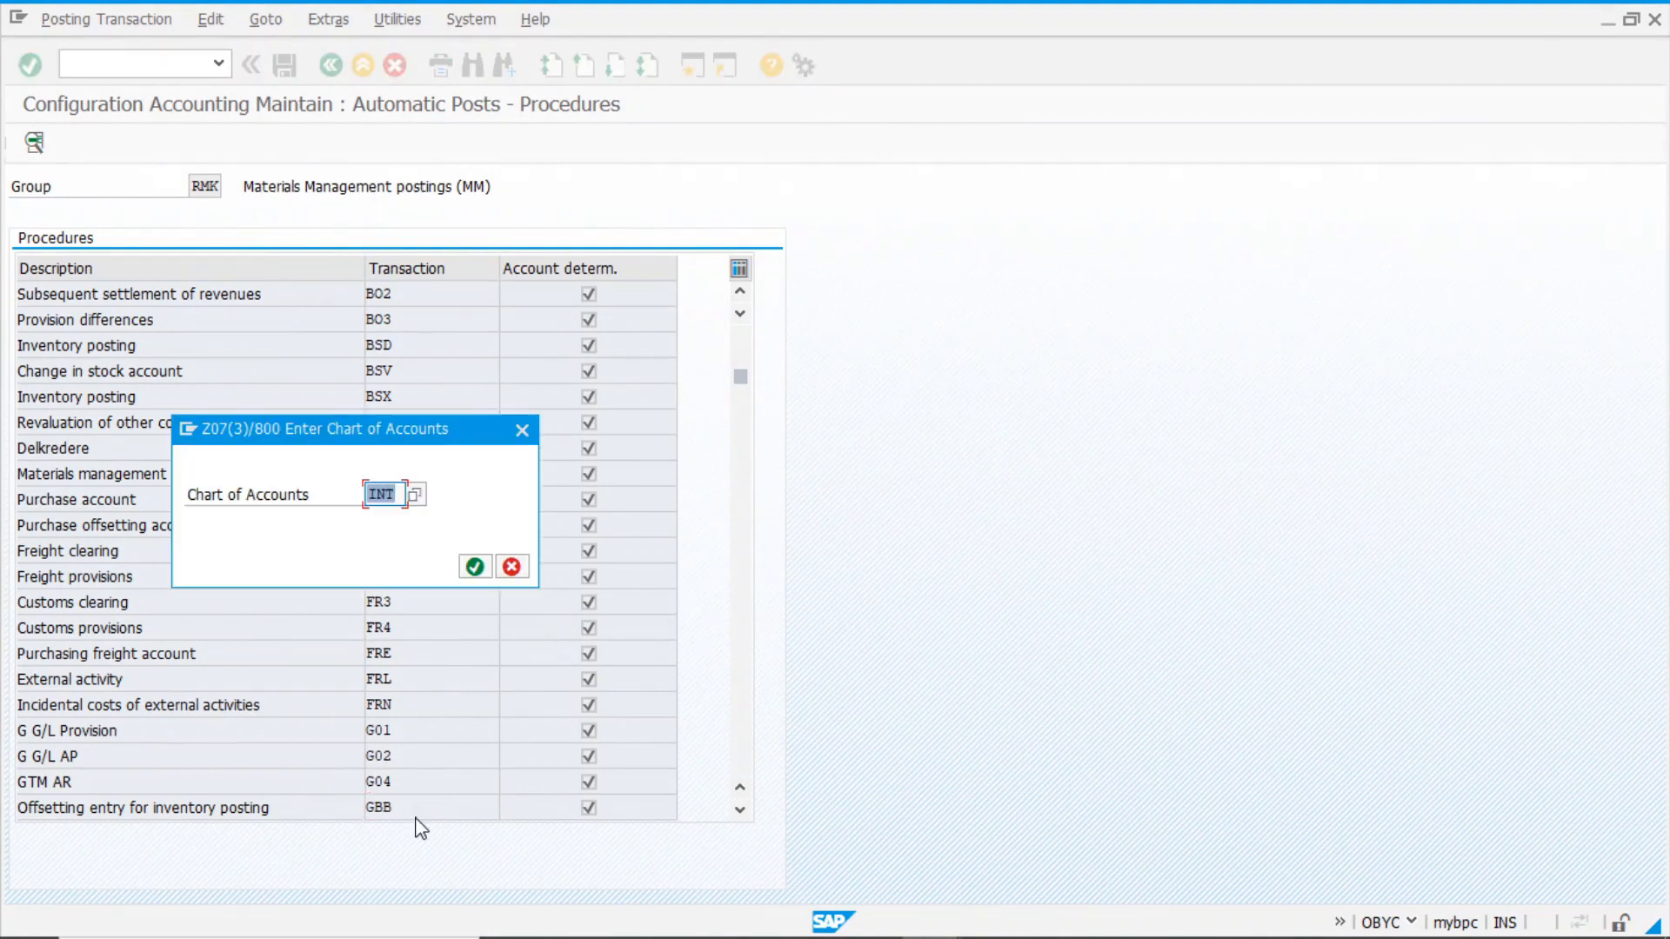
{"action": "key", "text": "Return"}
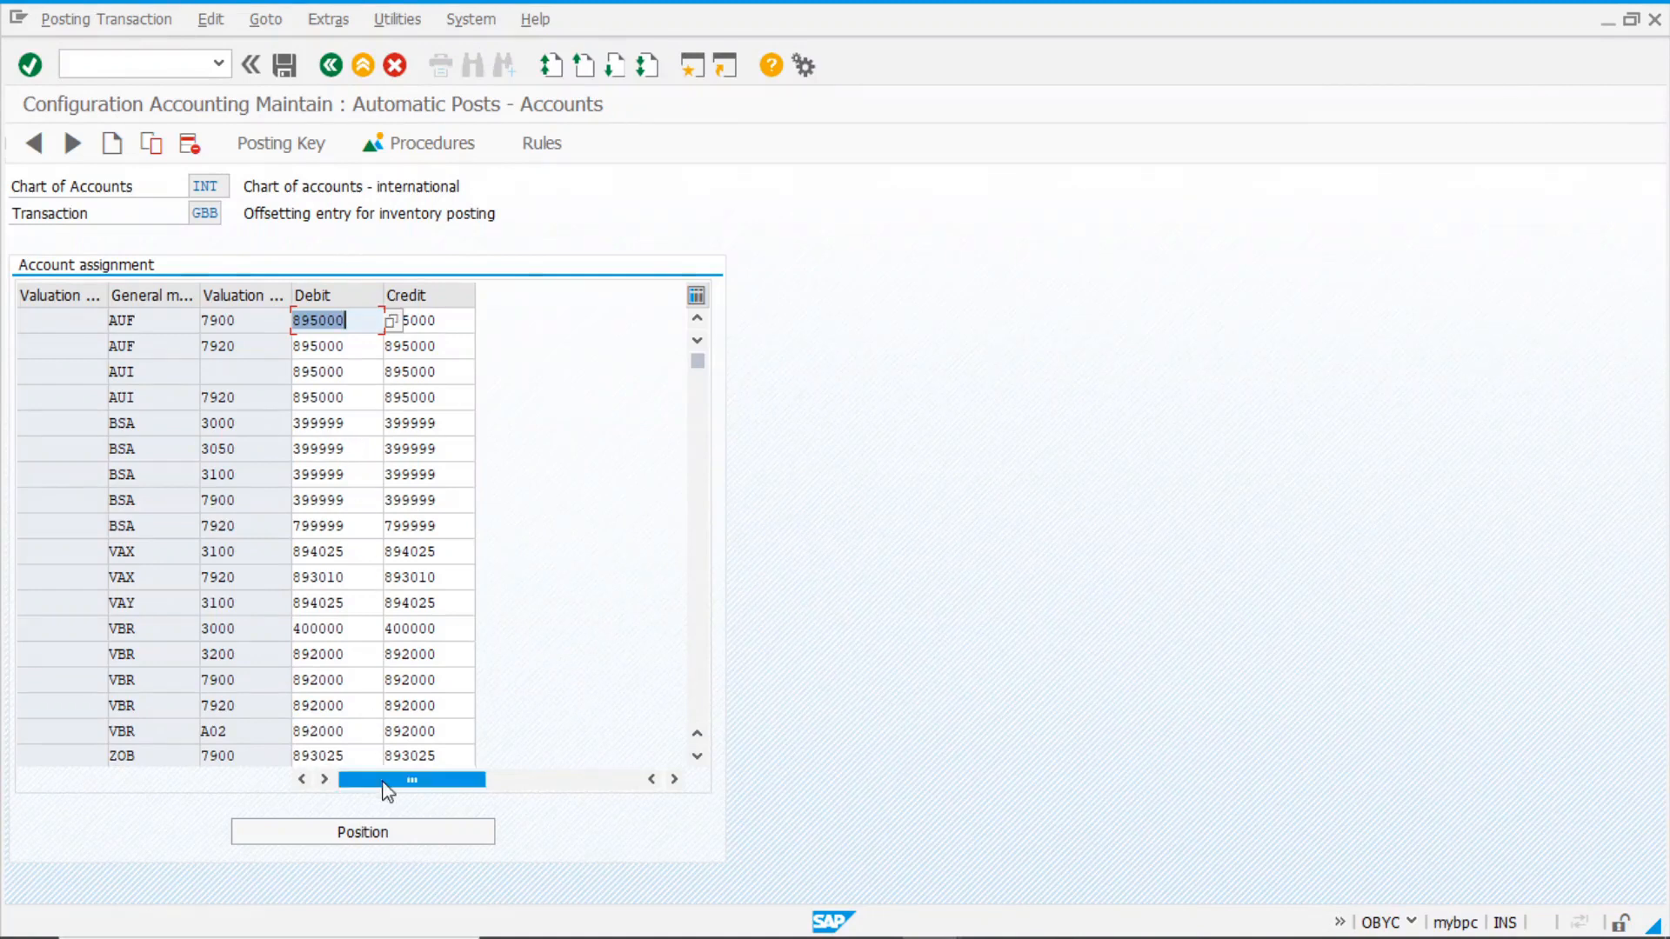
Position the GBB account list at valuation modifier 0001, general modification VBR and valuation class 3200
{"action": "left_click", "coordinate": [387, 839]}
{"action": "type", "text": "0"}
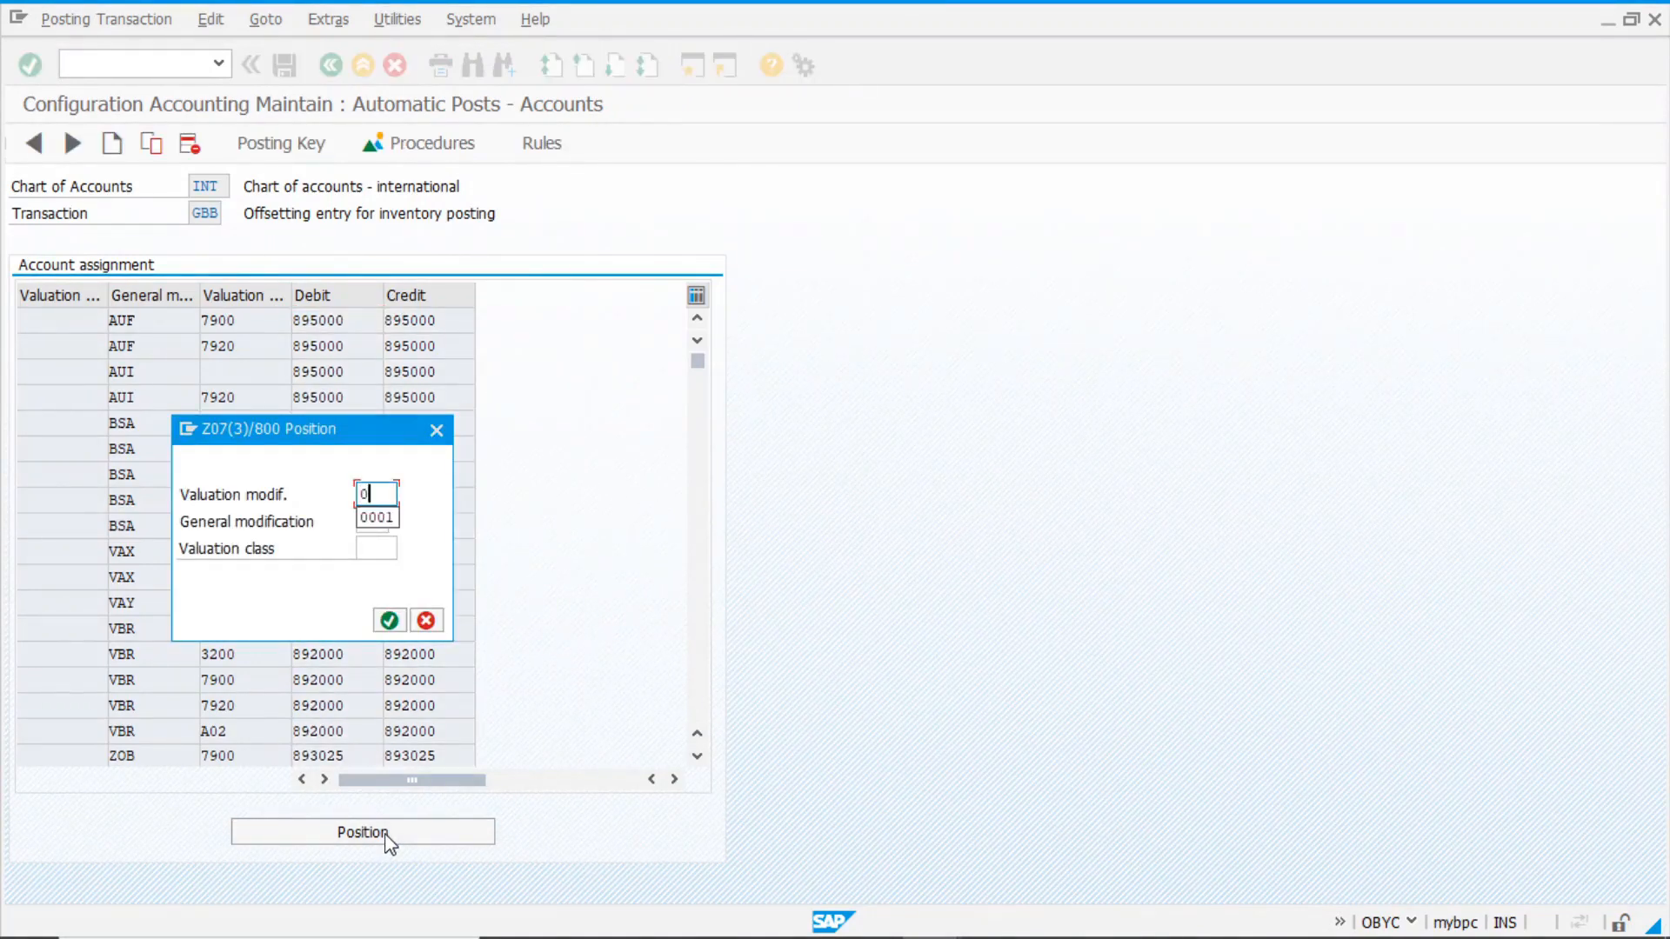
{"action": "type", "text": "001"}
{"action": "key", "text": "Tab"}
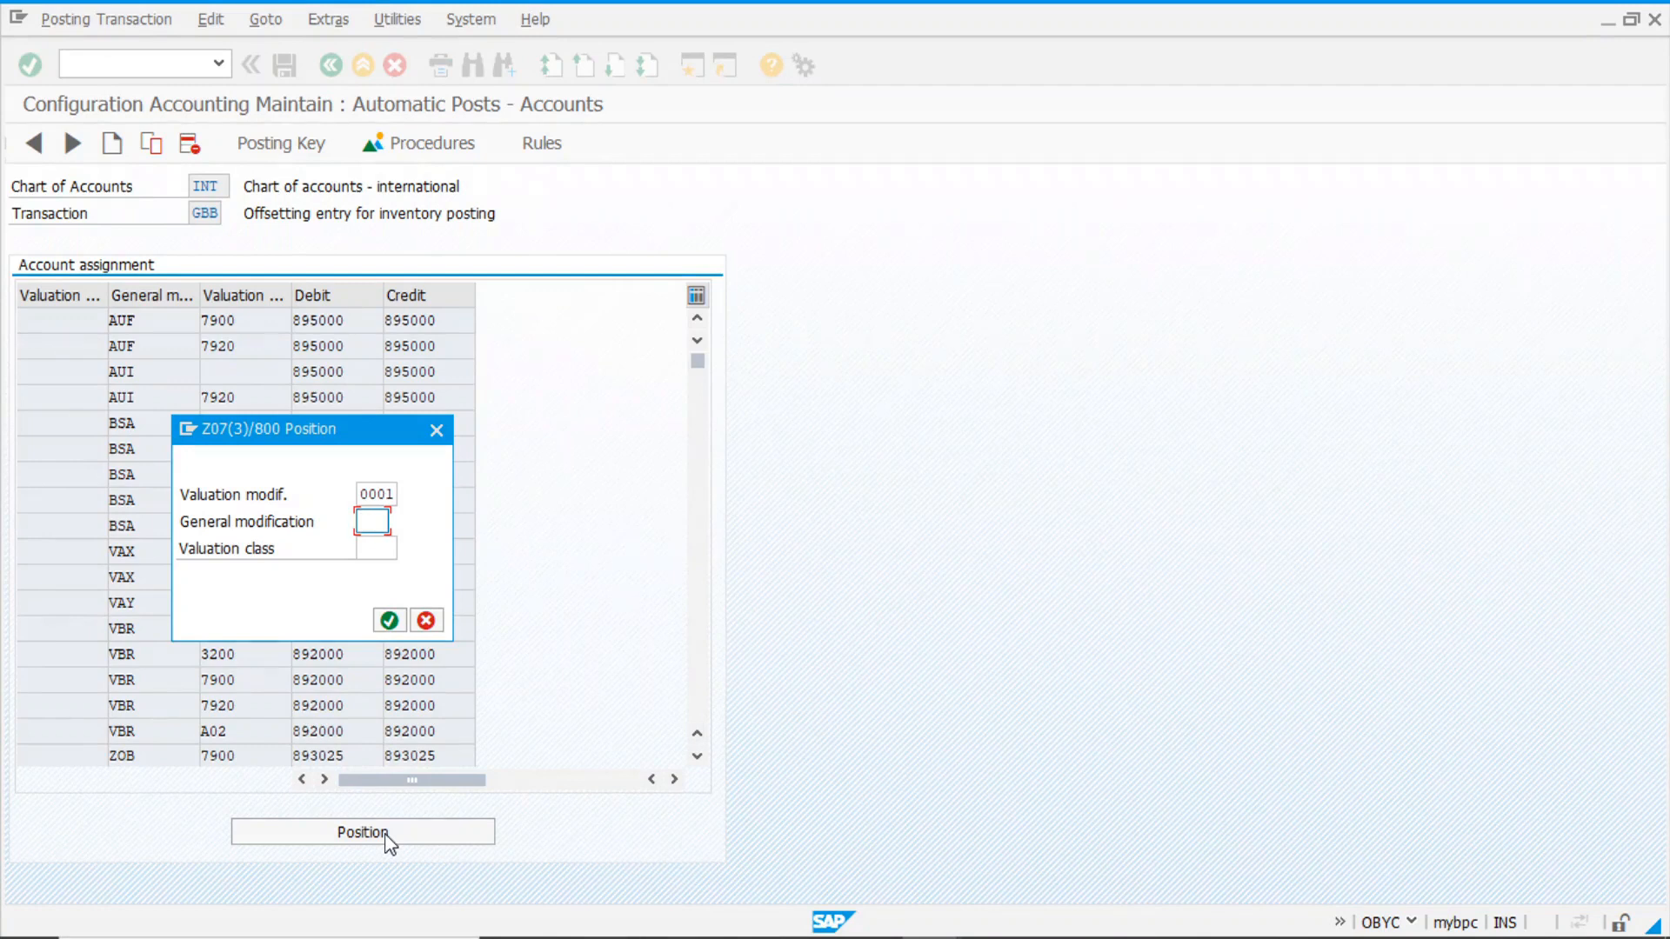
{"action": "type", "text": "vbr"}
{"action": "key", "text": "Tab"}
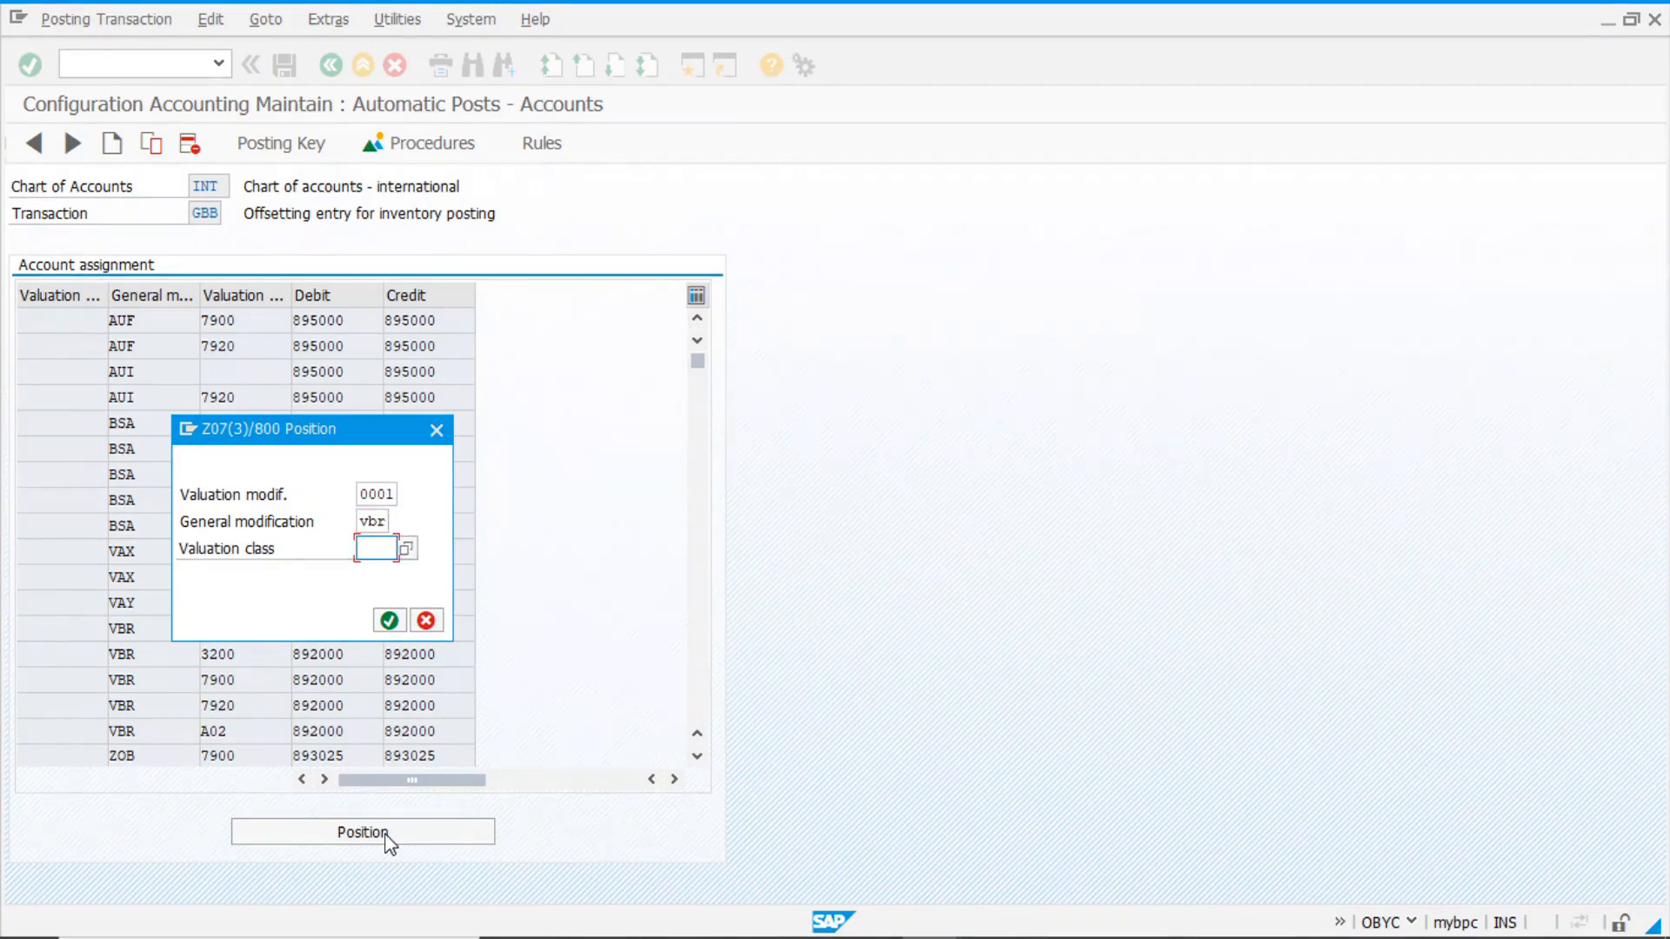
{"action": "type", "text": "3200"}
{"action": "key", "text": "Return"}
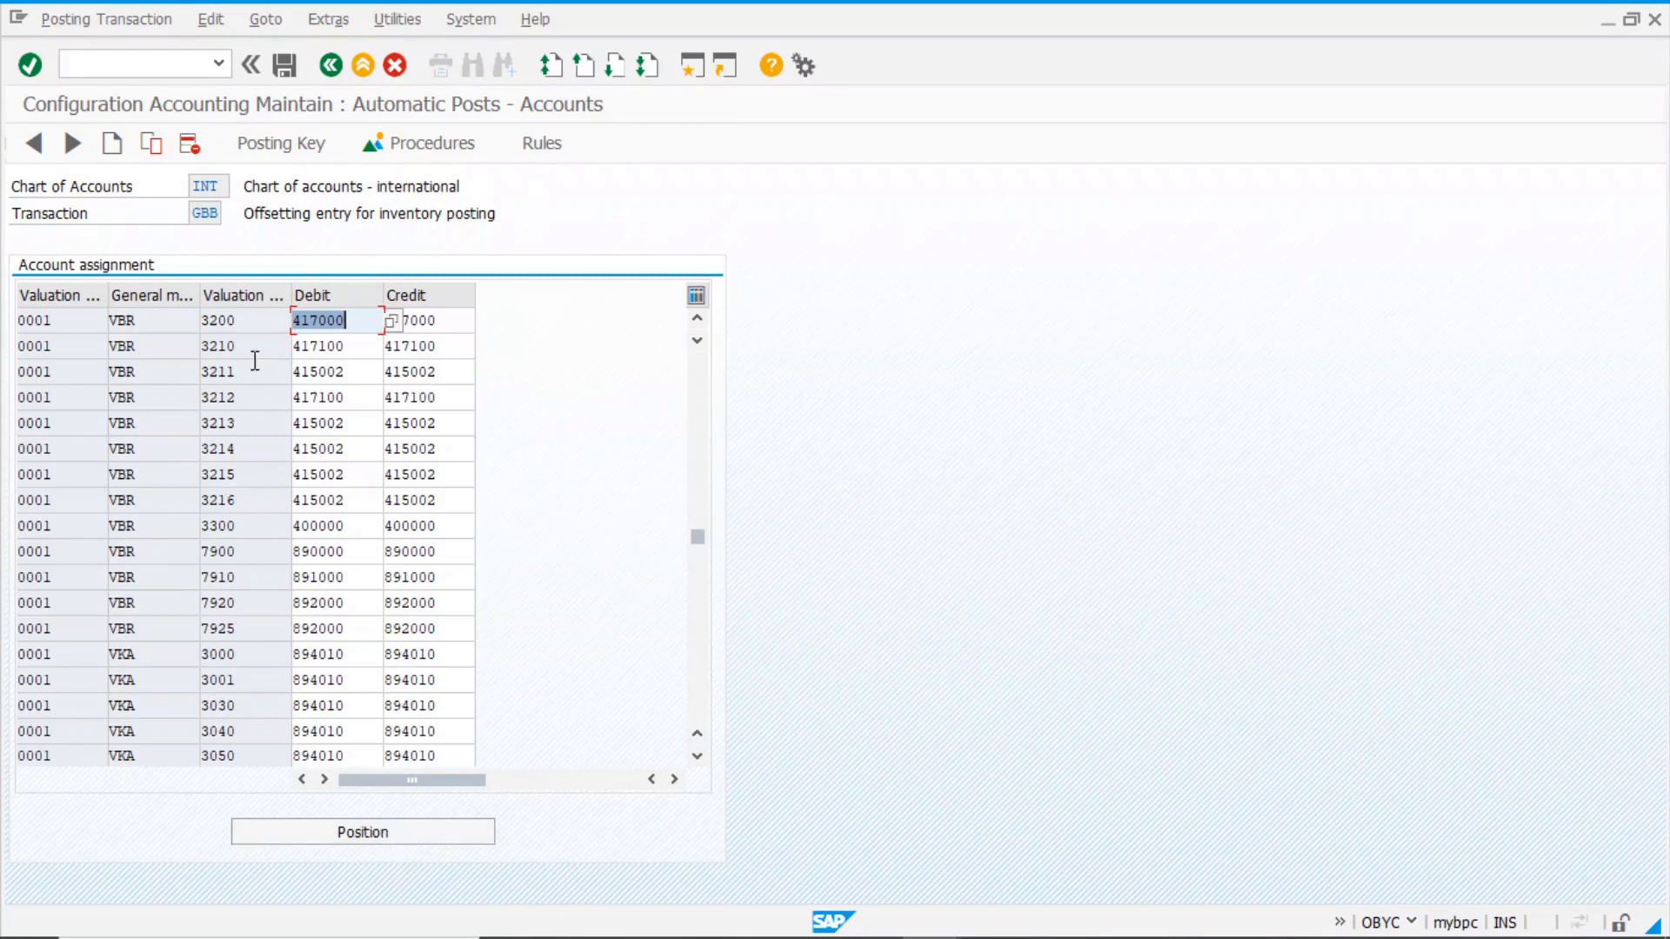
Check the debit account of valuation class 3200, and return to the IMG structure
{"action": "left_click", "coordinate": [366, 323]}
{"action": "left_click", "coordinate": [336, 73]}
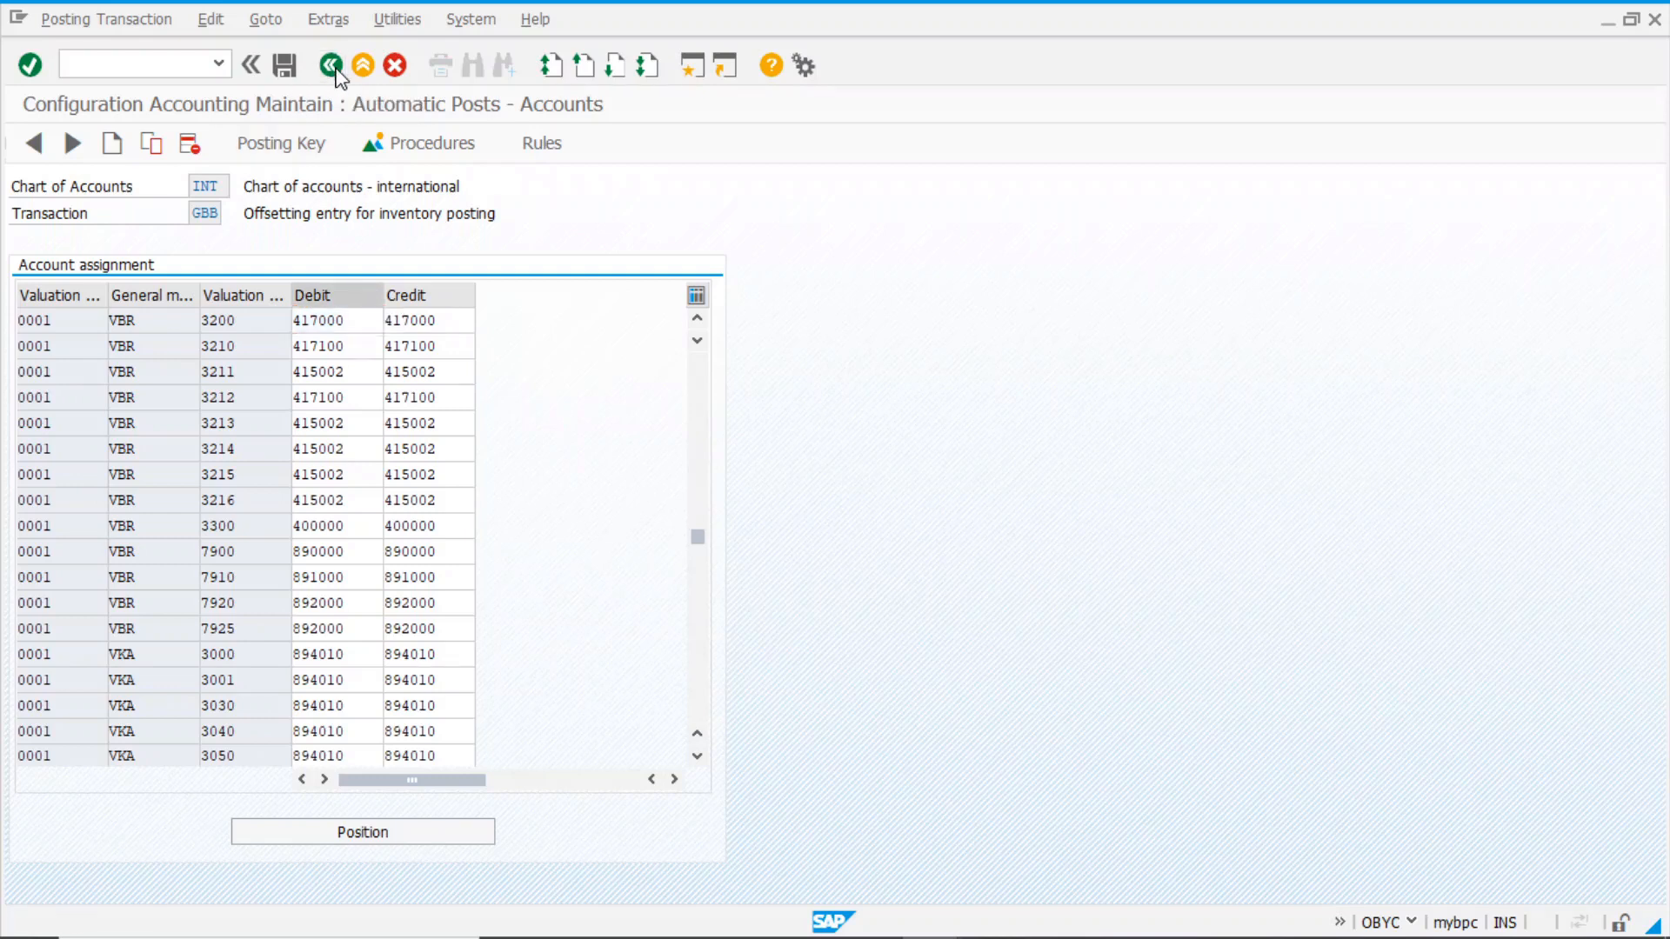
{"action": "left_click", "coordinate": [335, 73]}
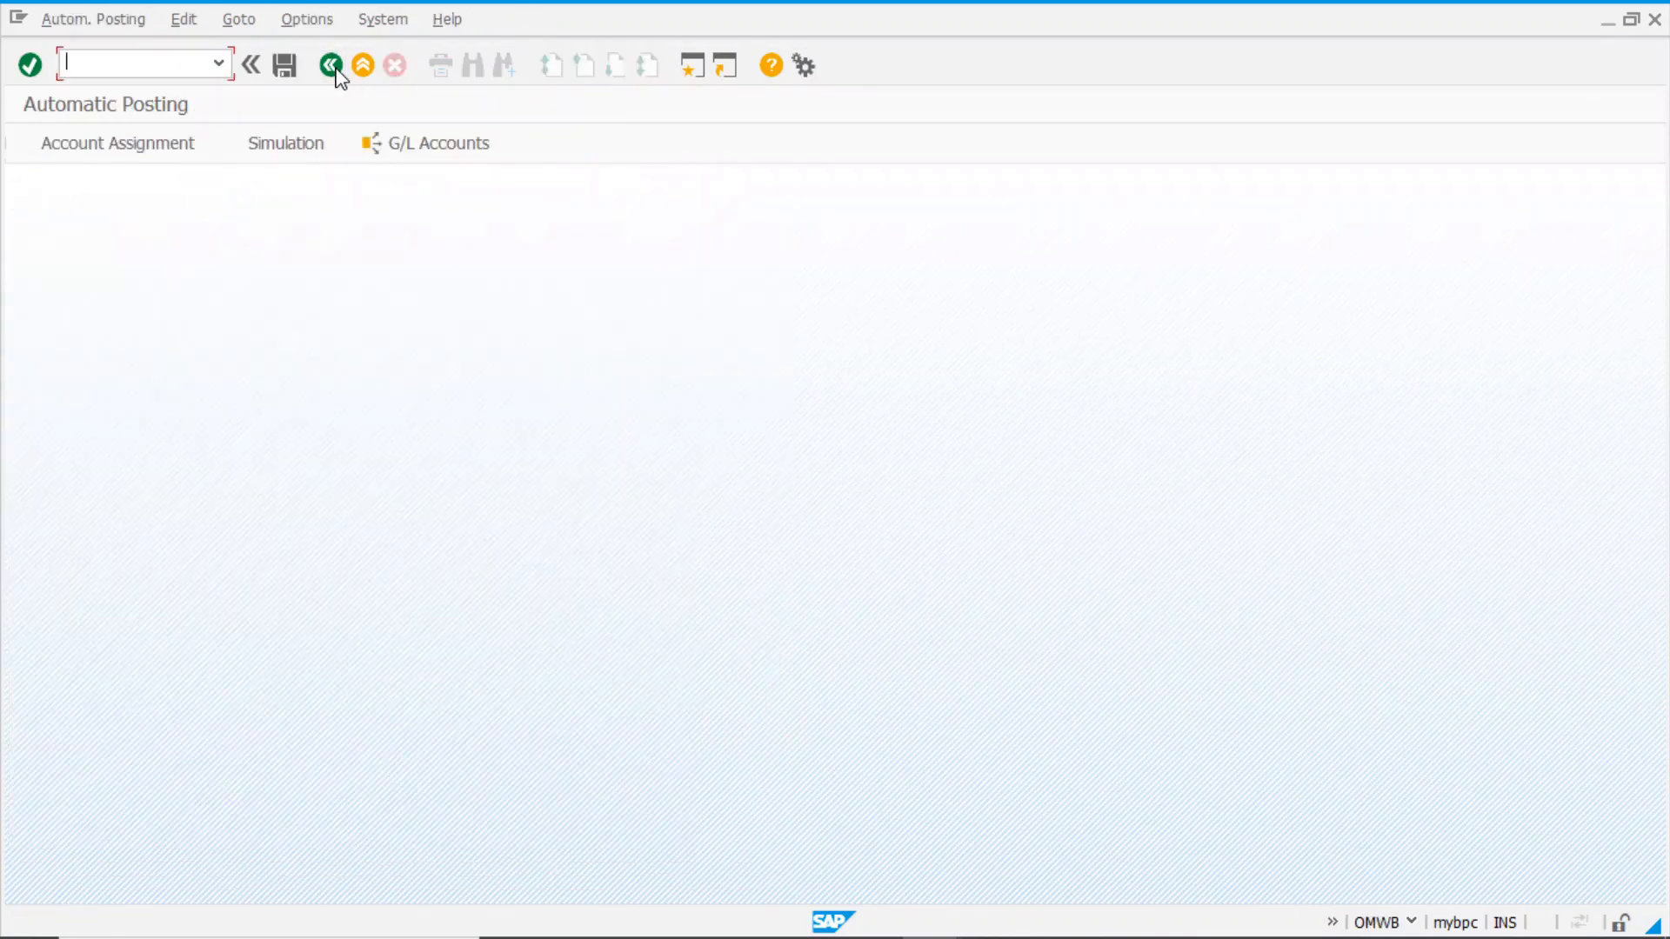
{"action": "left_click", "coordinate": [335, 73]}
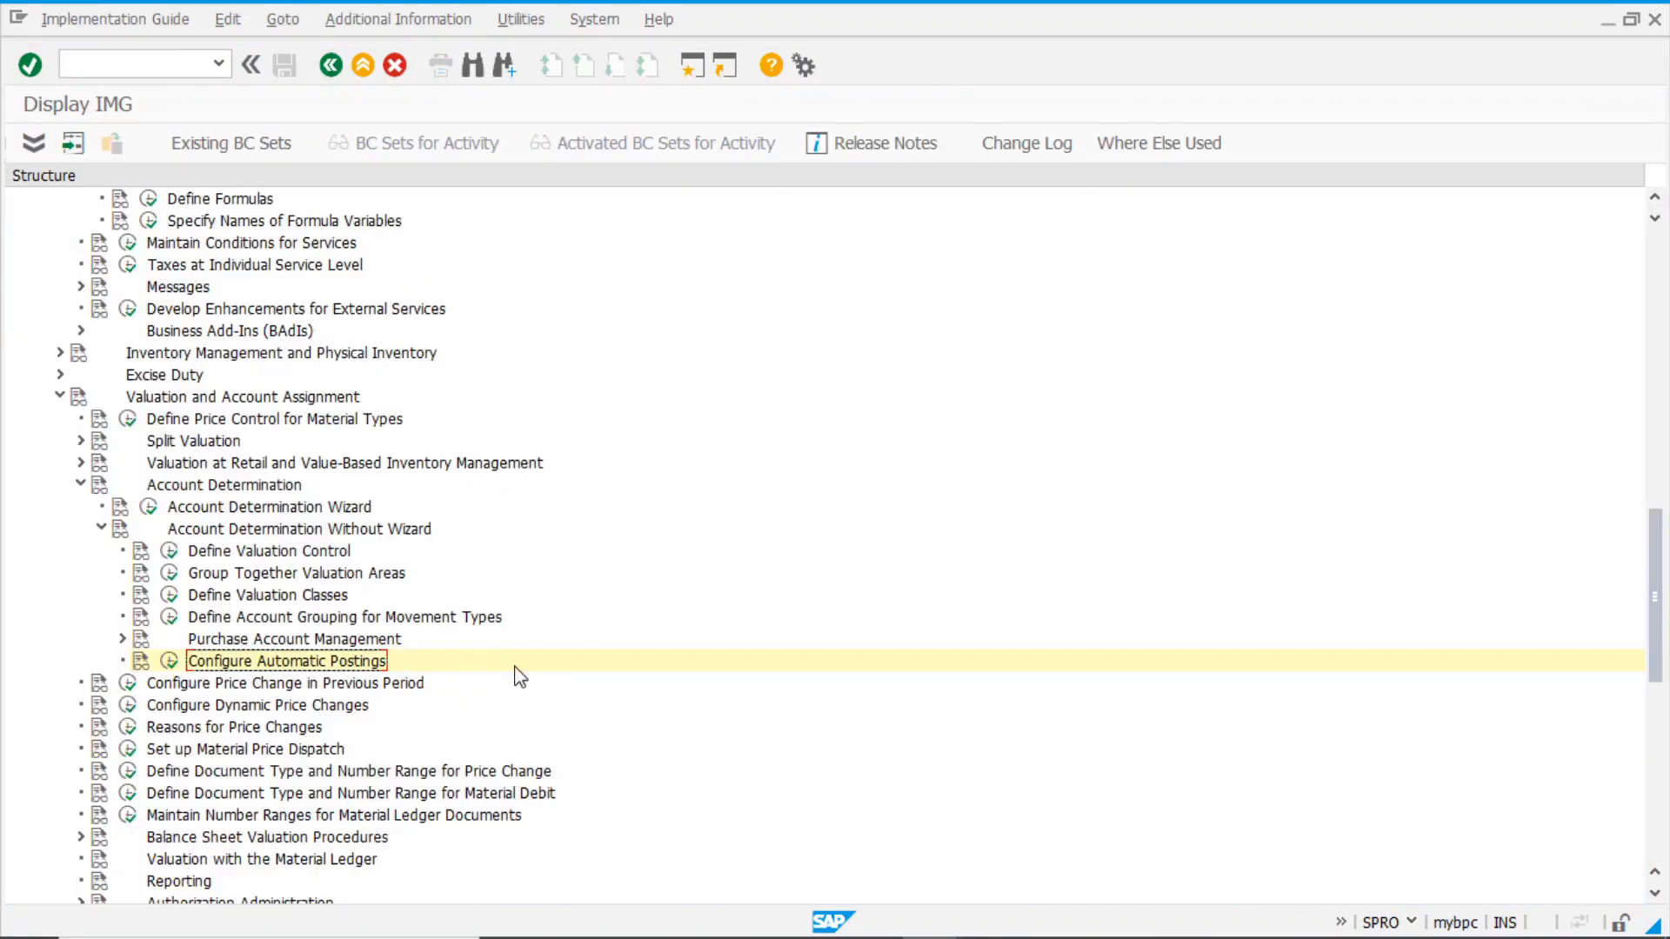
Open the Entry Aids for Items Without a Material Master under Purchasing, Material Master
{"action": "scroll", "coordinate": [484, 649], "scroll_direction": "up", "scroll_amount": 3}
{"action": "scroll", "coordinate": [476, 639], "scroll_direction": "up", "scroll_amount": 2}
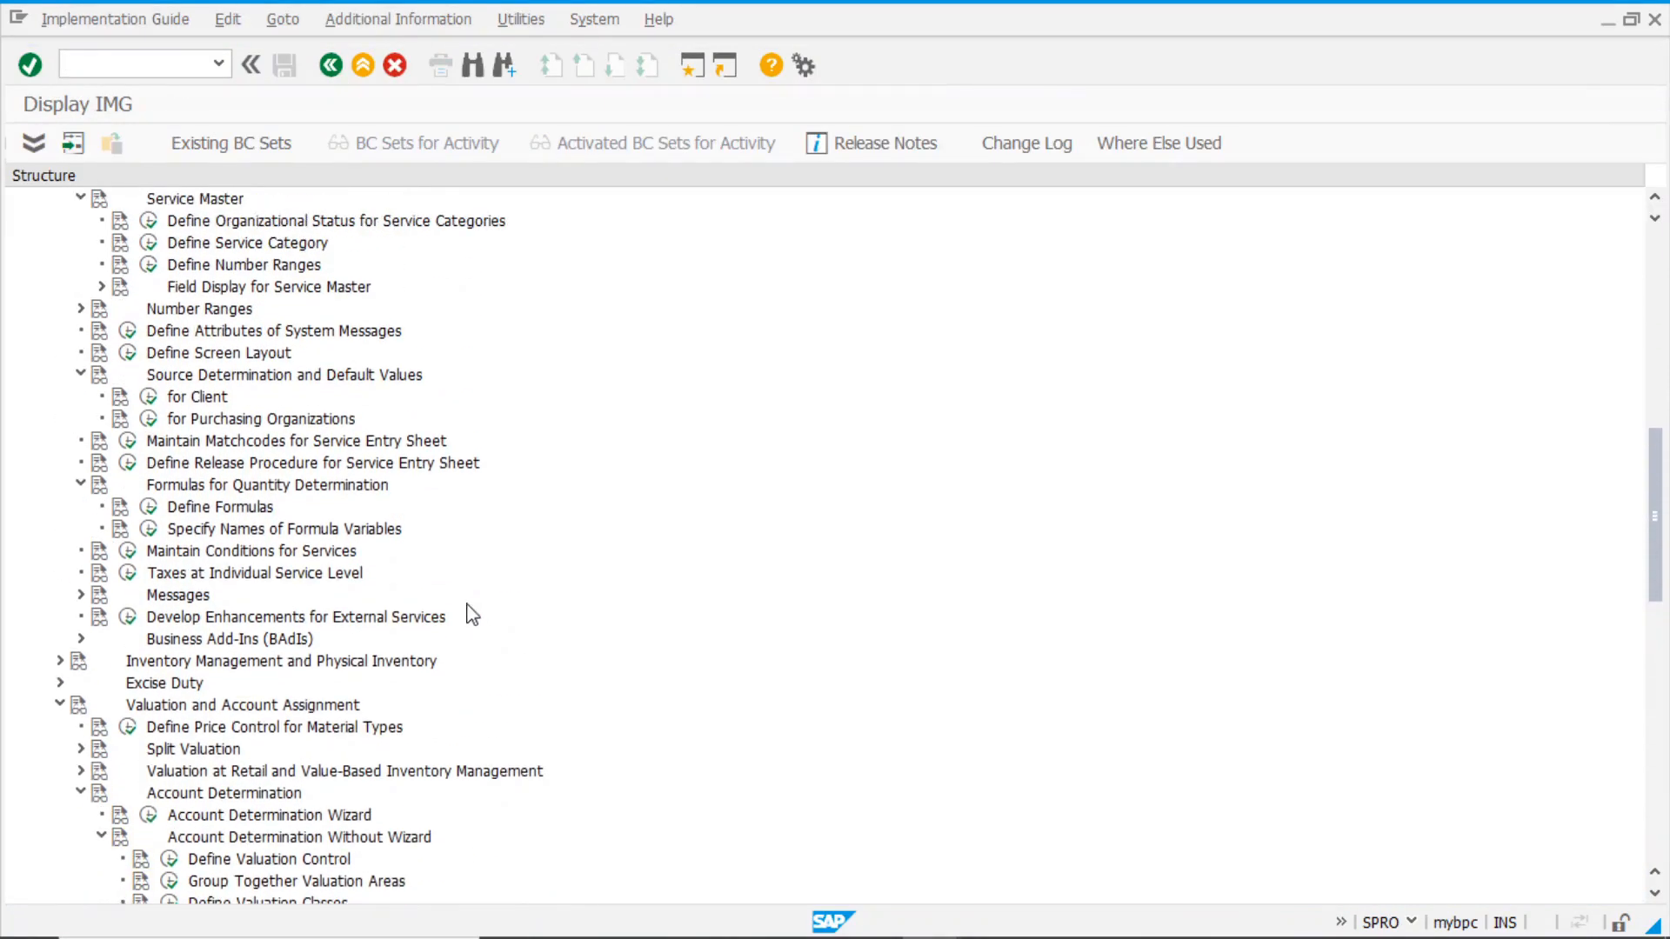
{"action": "scroll", "coordinate": [462, 619], "scroll_direction": "up", "scroll_amount": 2}
{"action": "scroll", "coordinate": [461, 607], "scroll_direction": "up", "scroll_amount": 1}
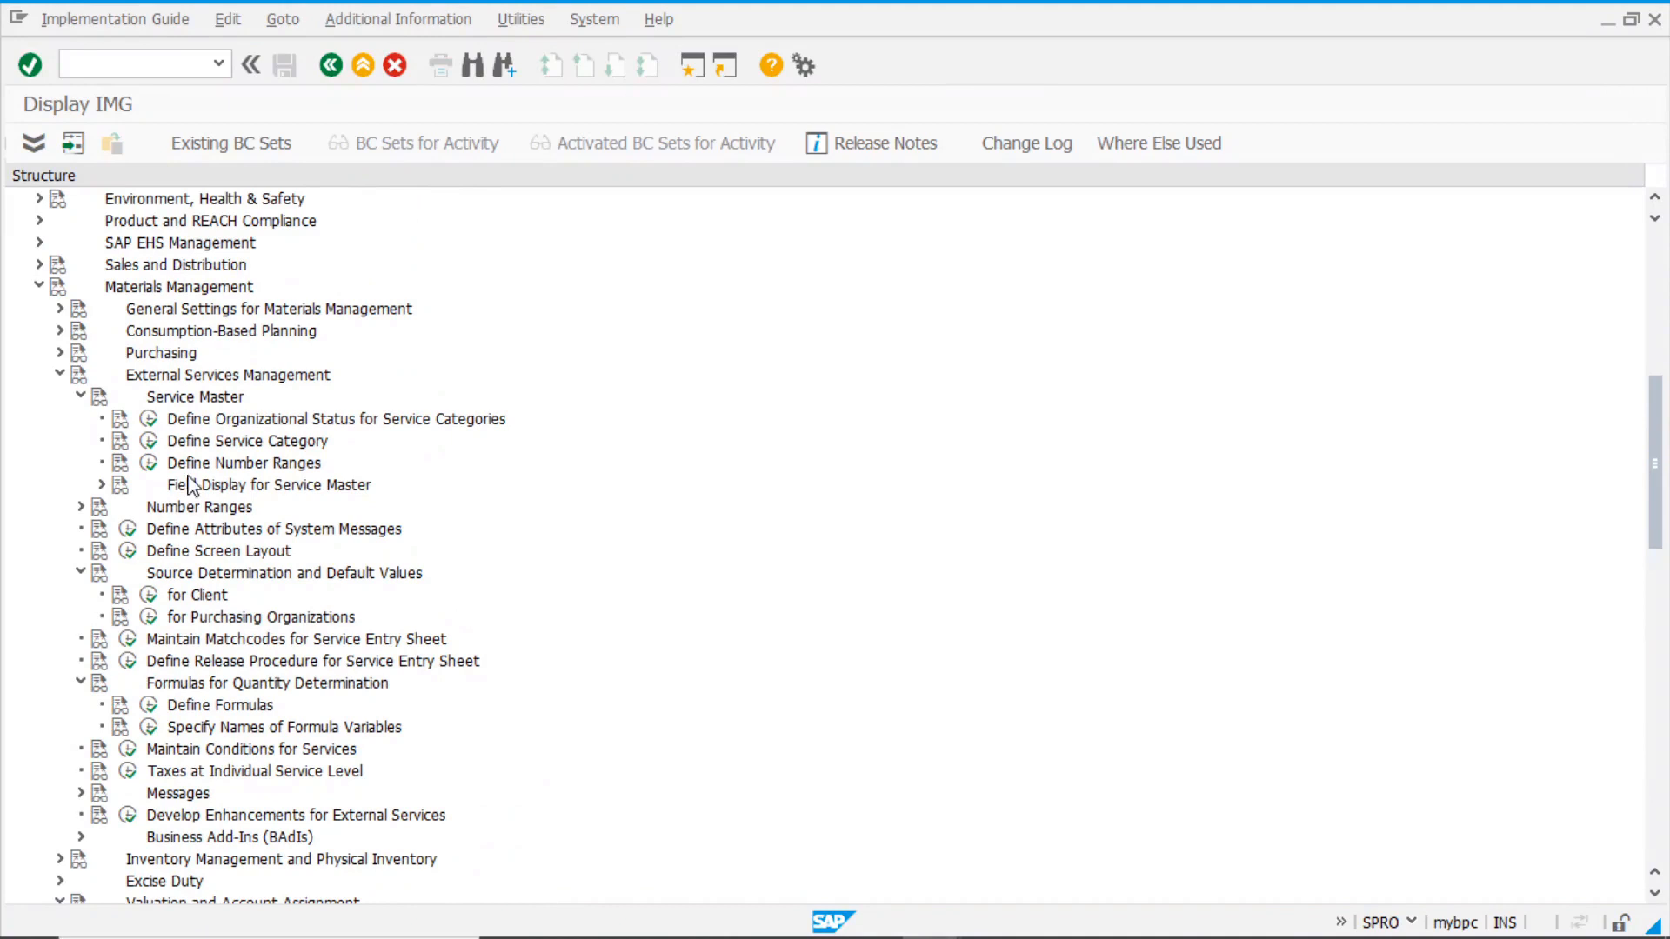
{"action": "left_click", "coordinate": [61, 354]}
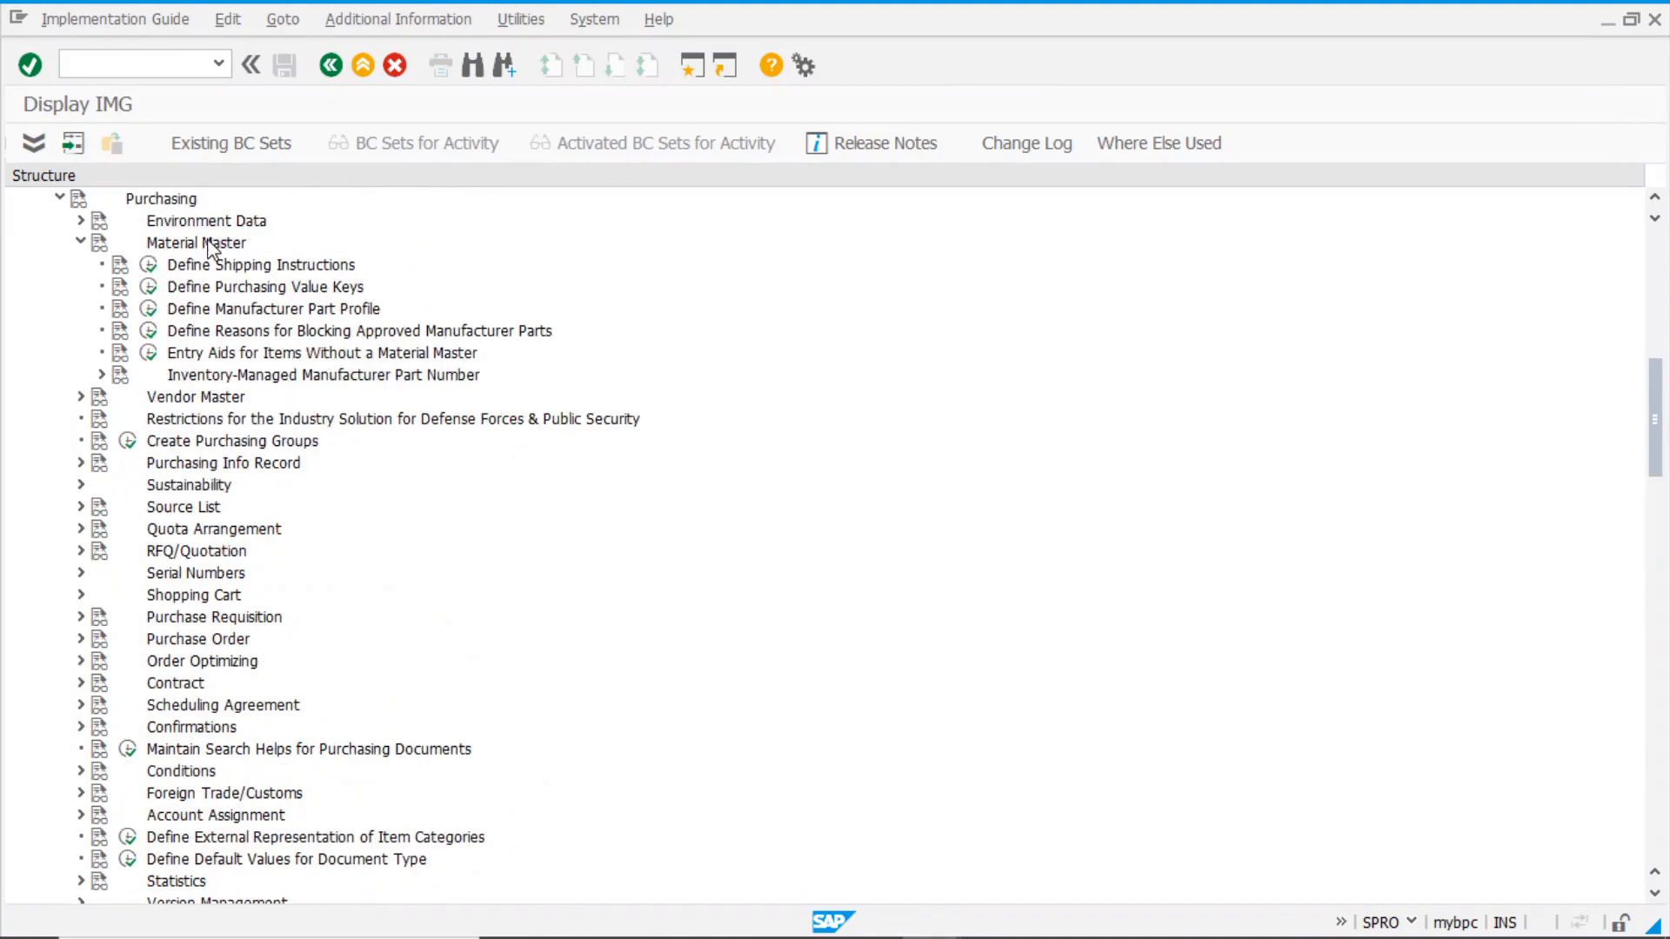
{"action": "left_click", "coordinate": [340, 357]}
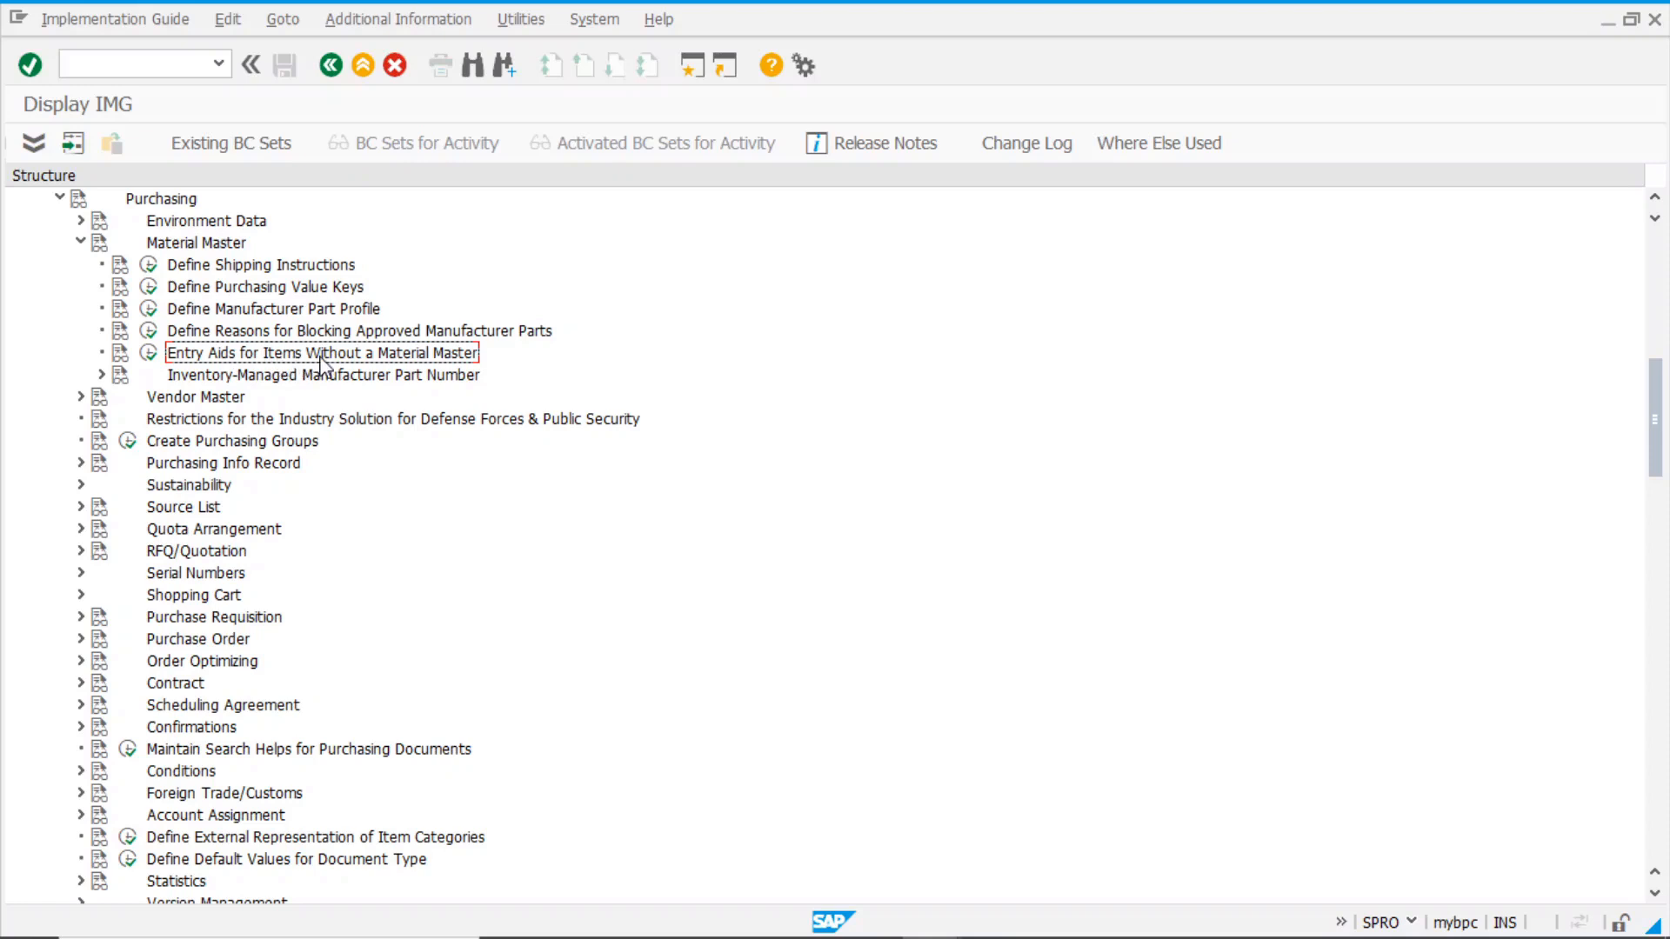
{"action": "left_click", "coordinate": [150, 354]}
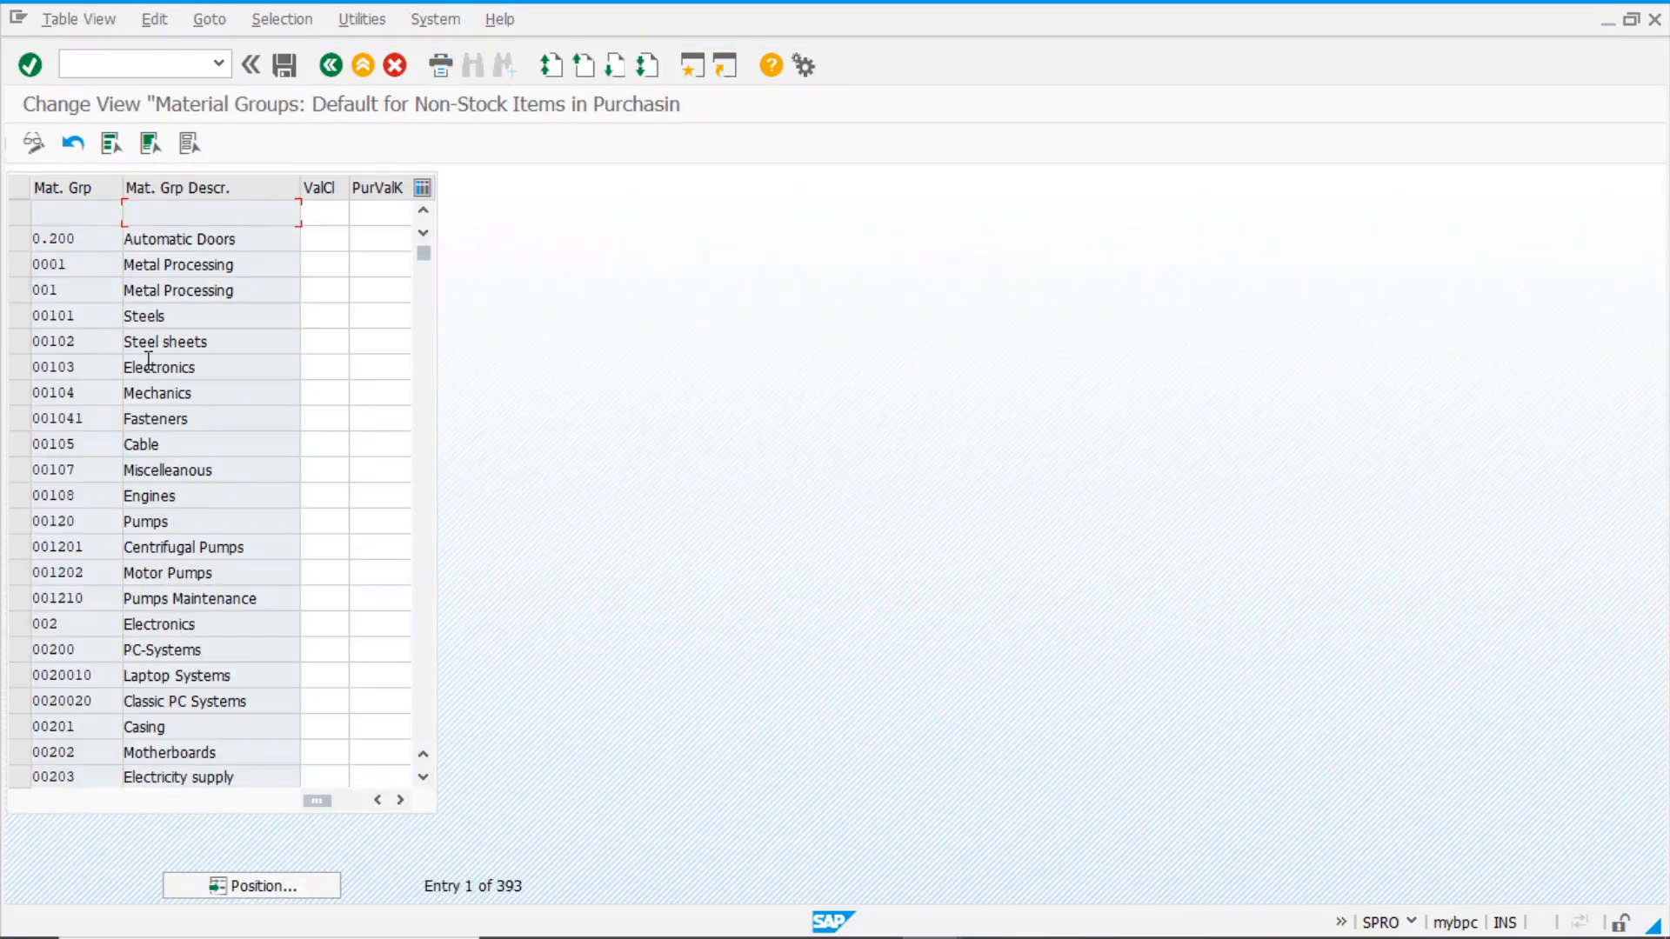
Look up the valuation class assigned to material group 007, and return to the IMG structure
{"action": "left_click", "coordinate": [280, 885]}
{"action": "type", "text": "007"}
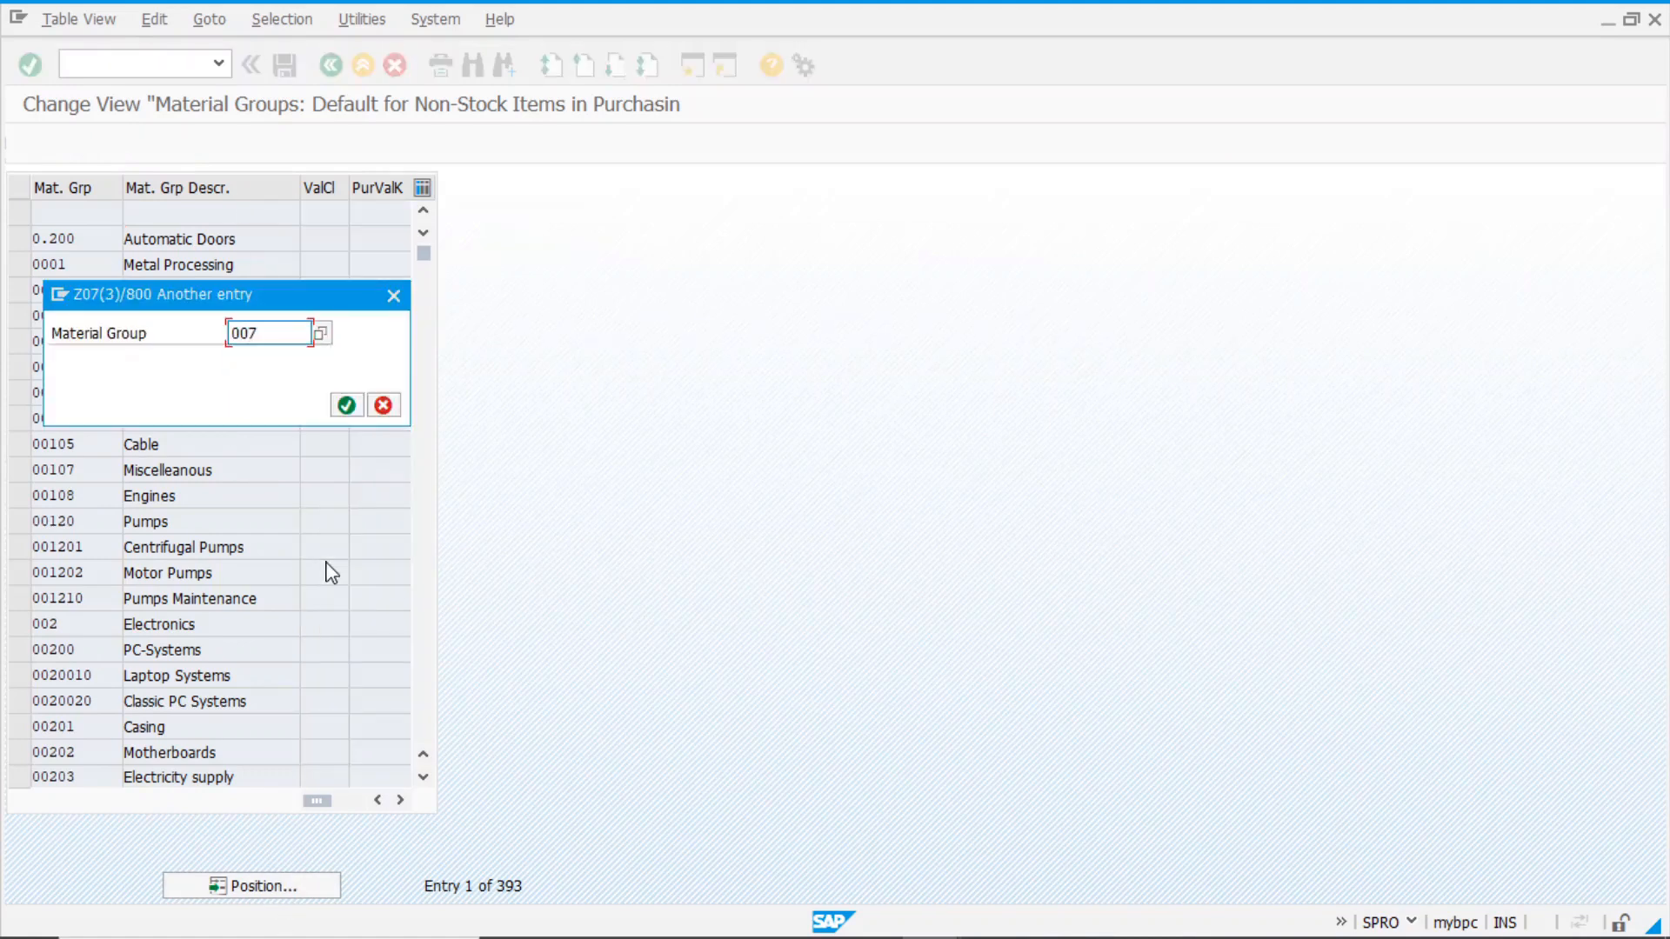
{"action": "key", "text": "Return"}
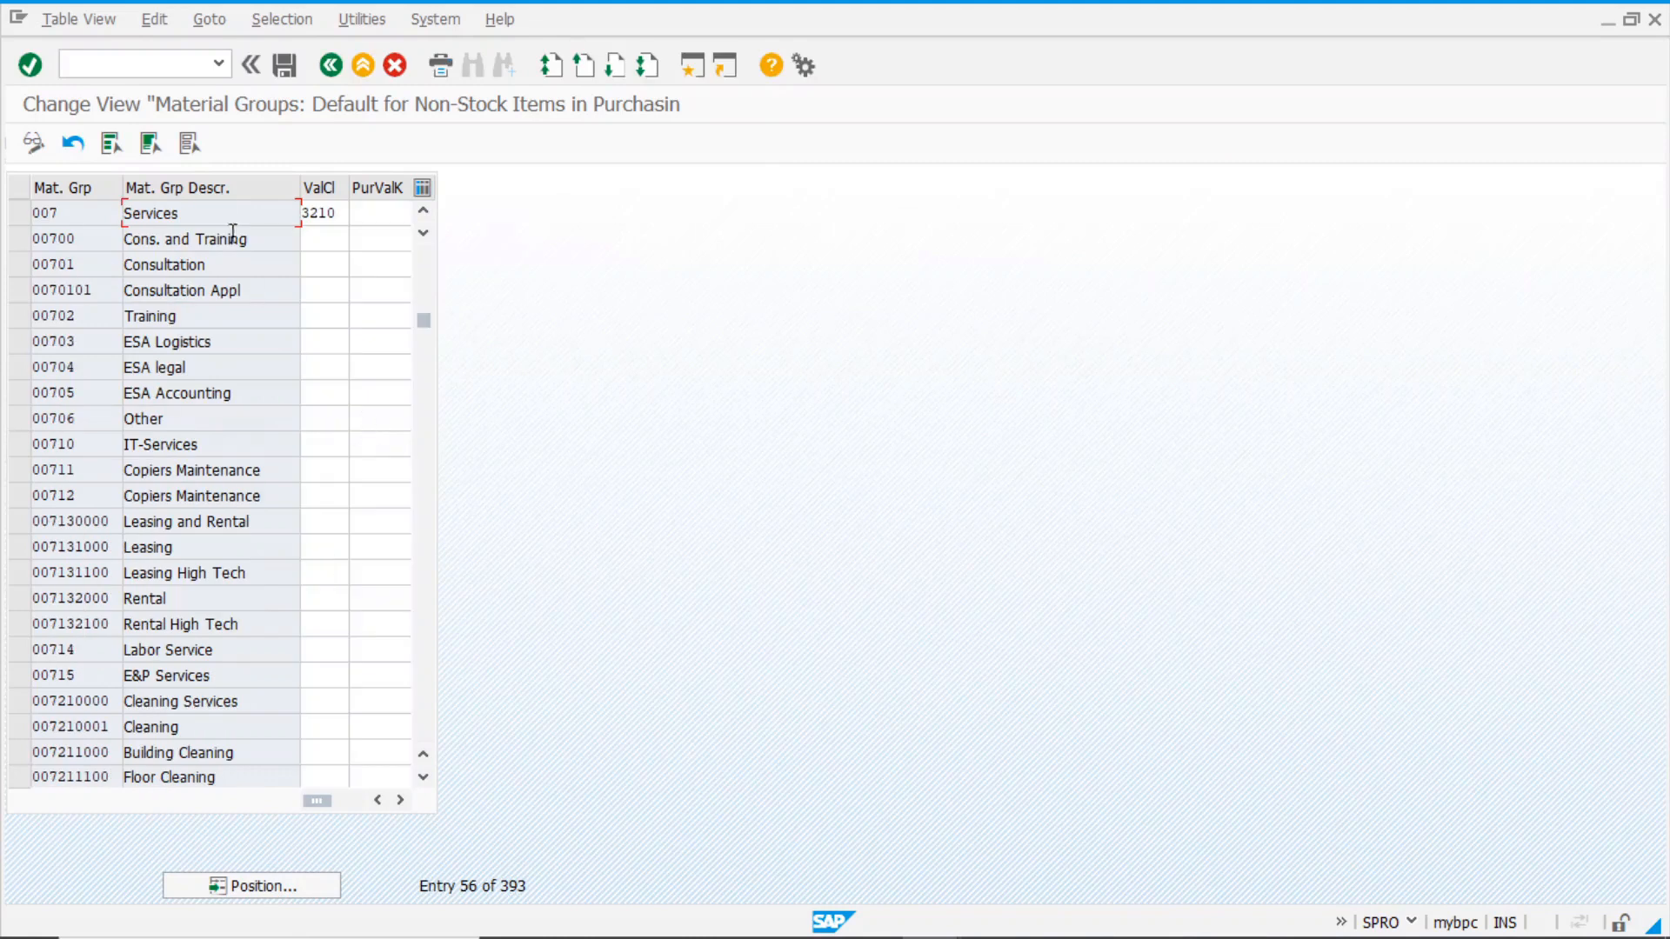
{"action": "double_click", "coordinate": [321, 213]}
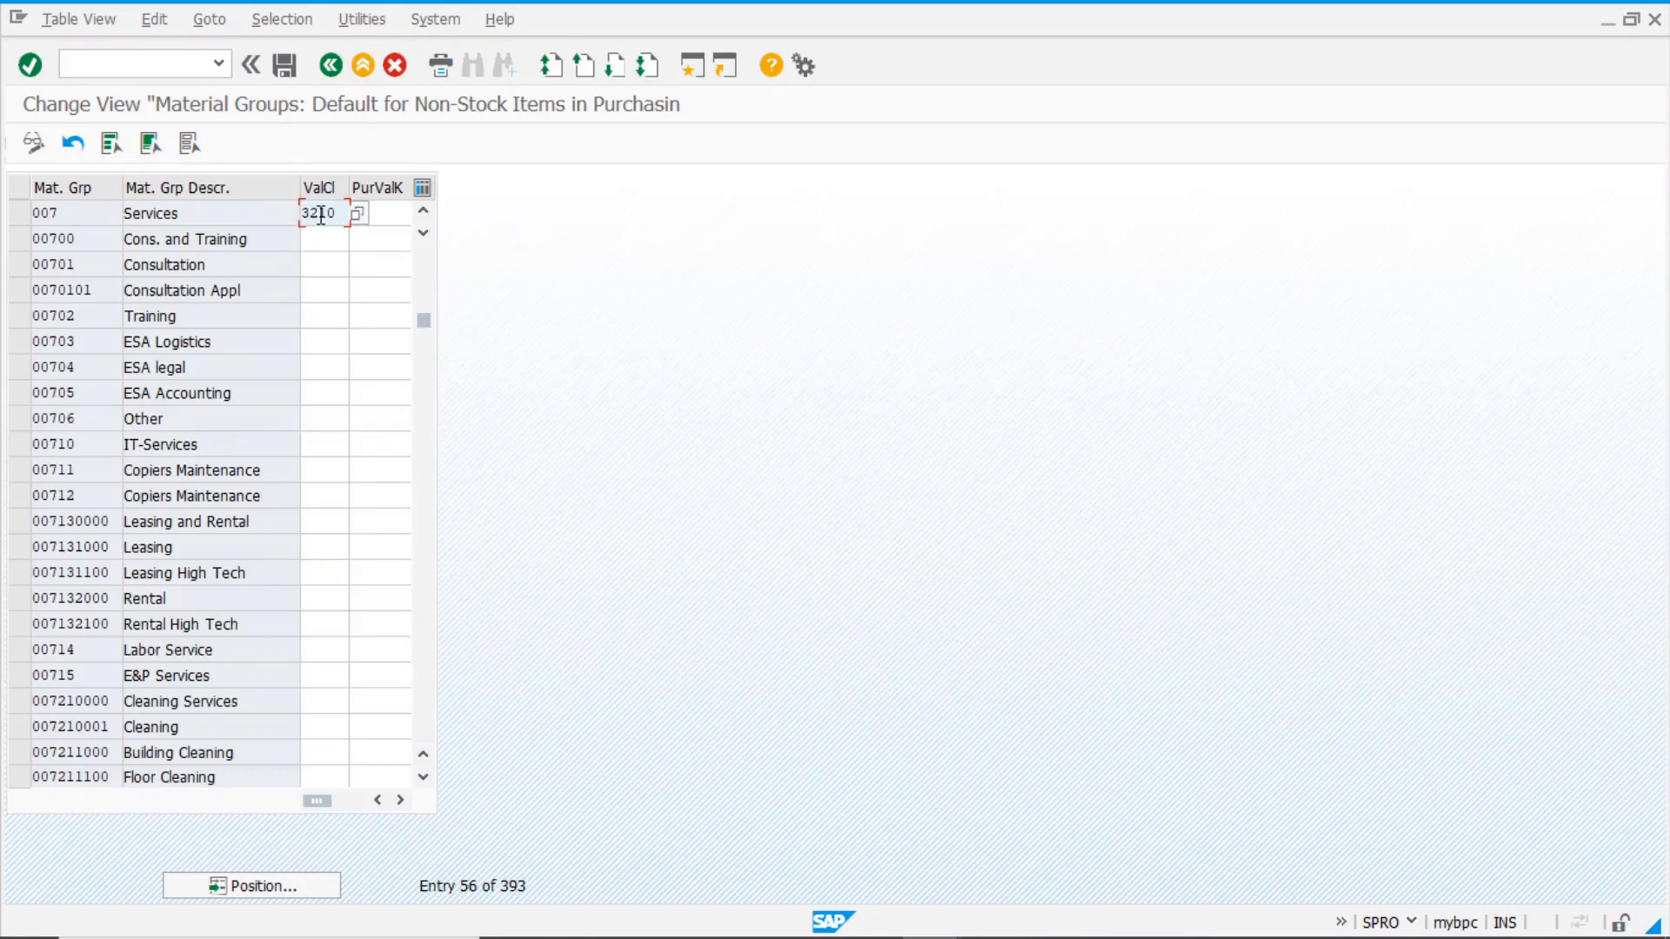
{"action": "left_click", "coordinate": [332, 67]}
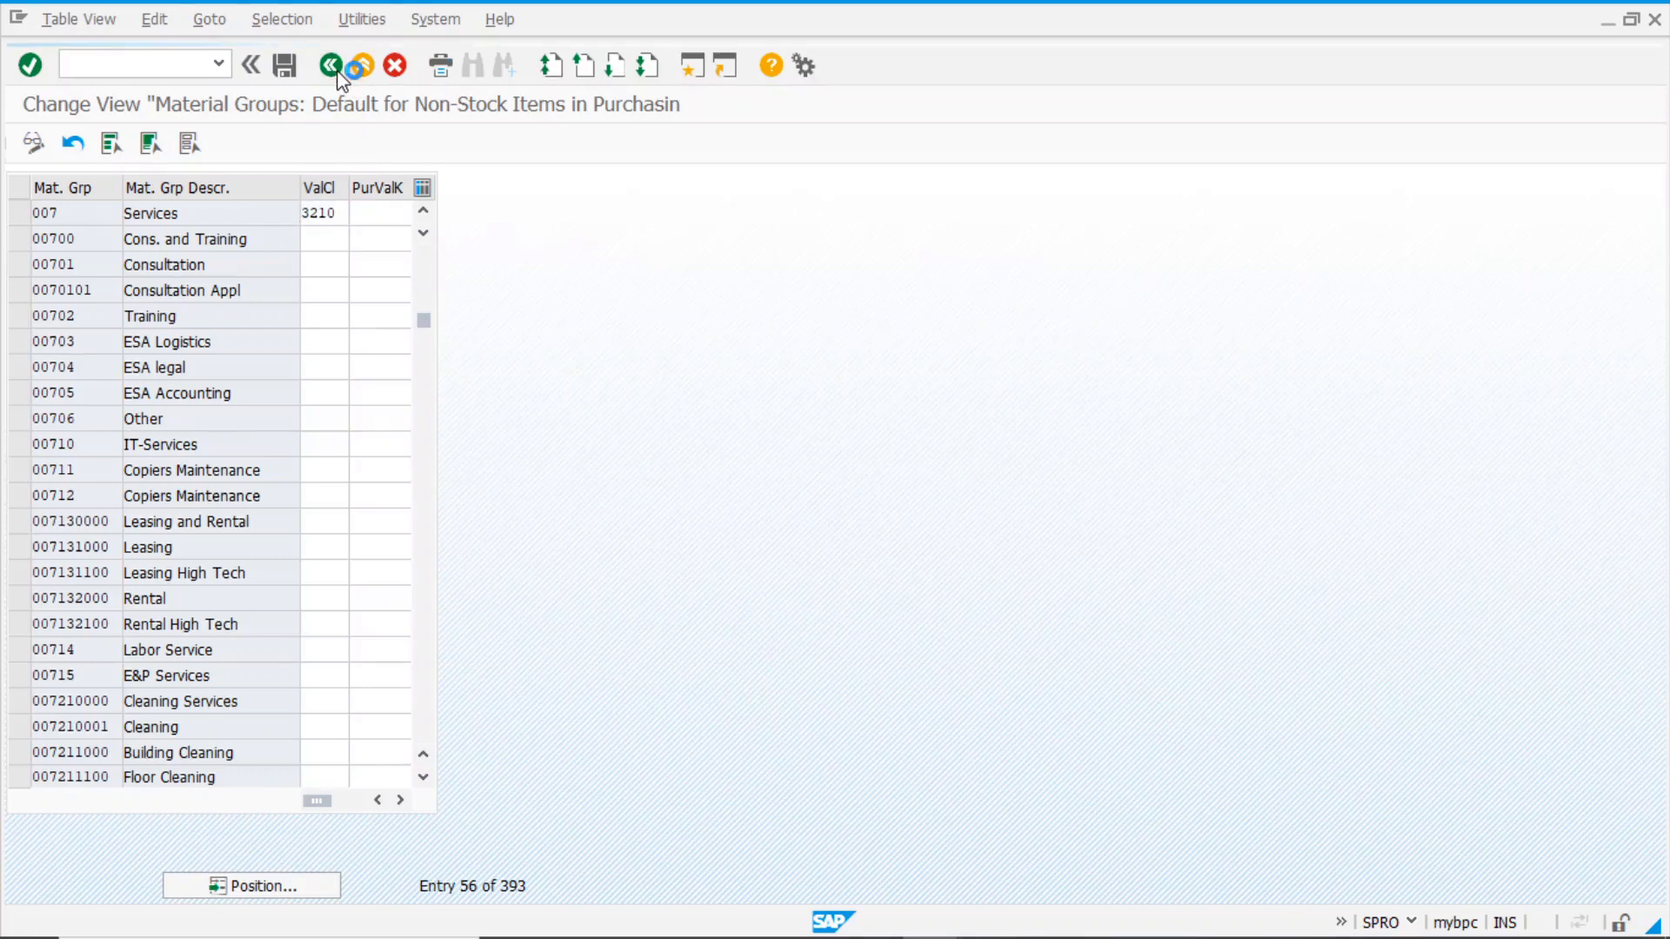
Reopen Configure Automatic Postings under Valuation and Account Assignment, dismissing the valuation area prompt
{"action": "scroll", "coordinate": [354, 615], "scroll_direction": "down", "scroll_amount": 11}
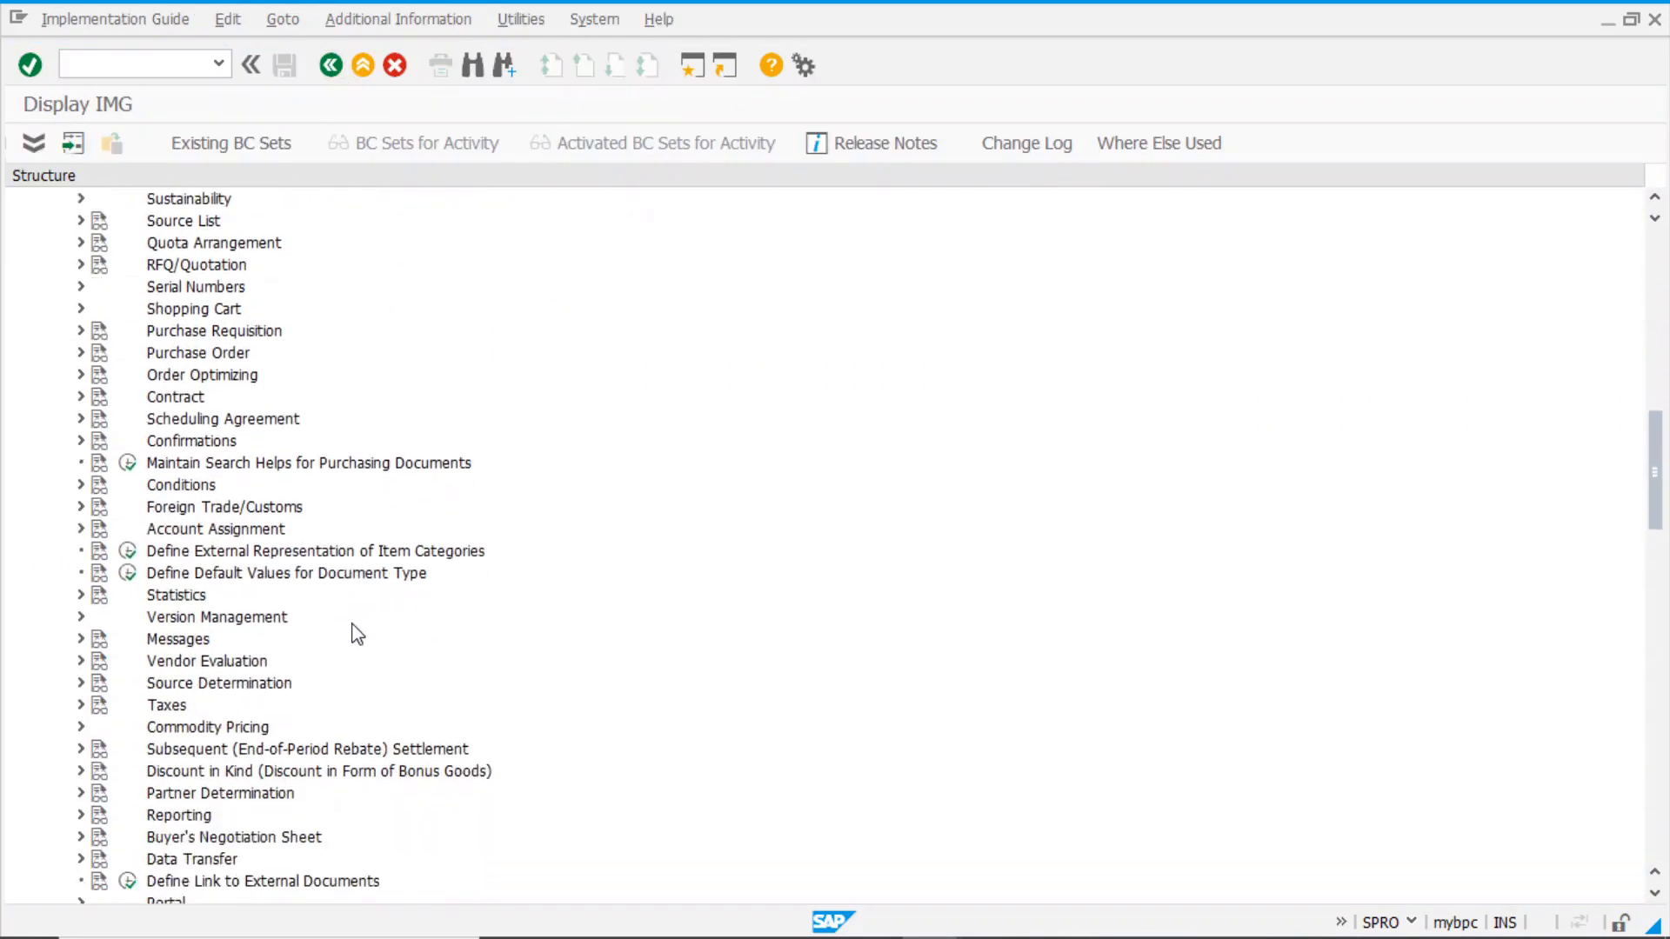
{"action": "scroll", "coordinate": [354, 638], "scroll_direction": "down", "scroll_amount": 2}
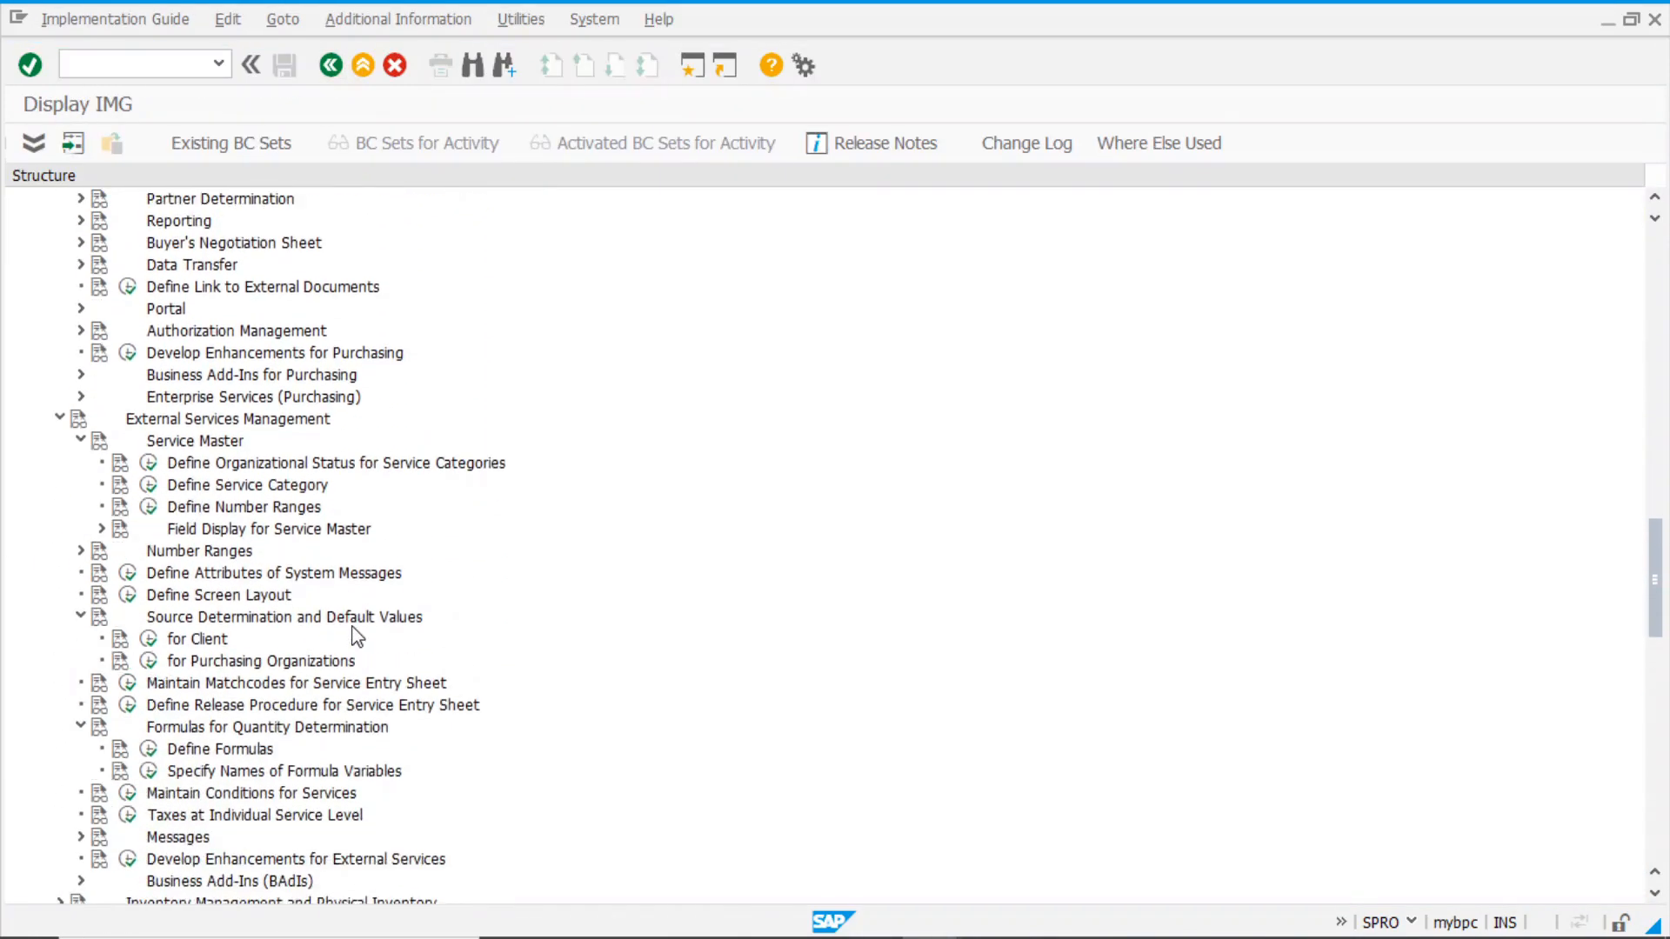
{"action": "scroll", "coordinate": [356, 638], "scroll_direction": "down", "scroll_amount": 7}
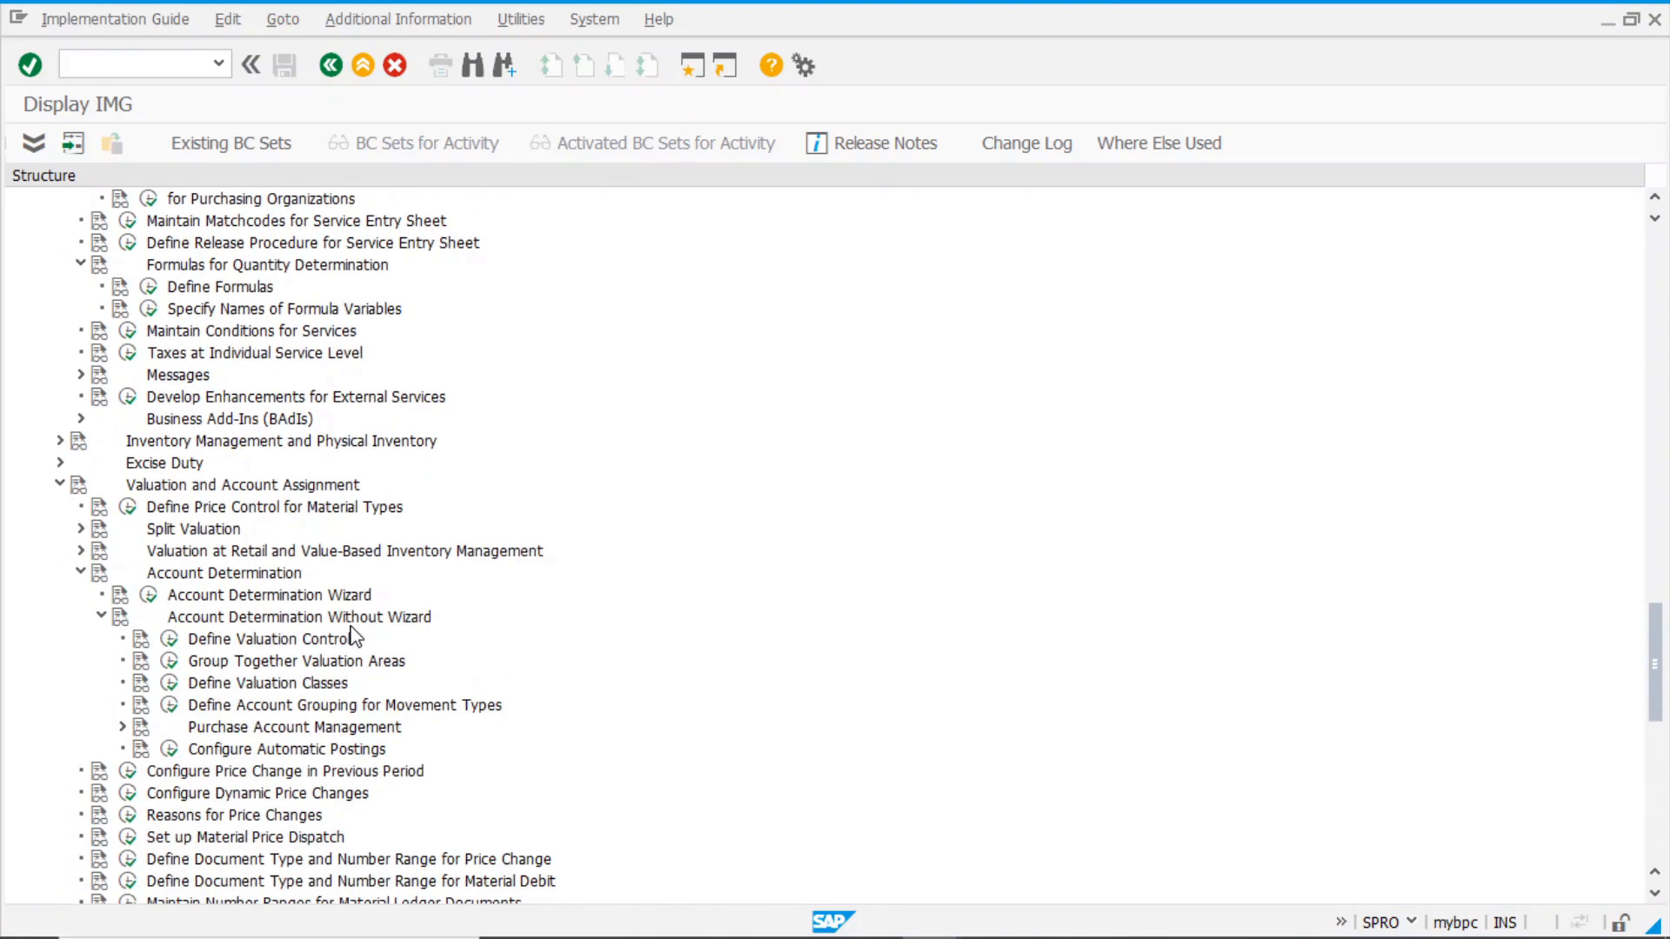
{"action": "left_click", "coordinate": [169, 749]}
{"action": "left_click", "coordinate": [713, 575]}
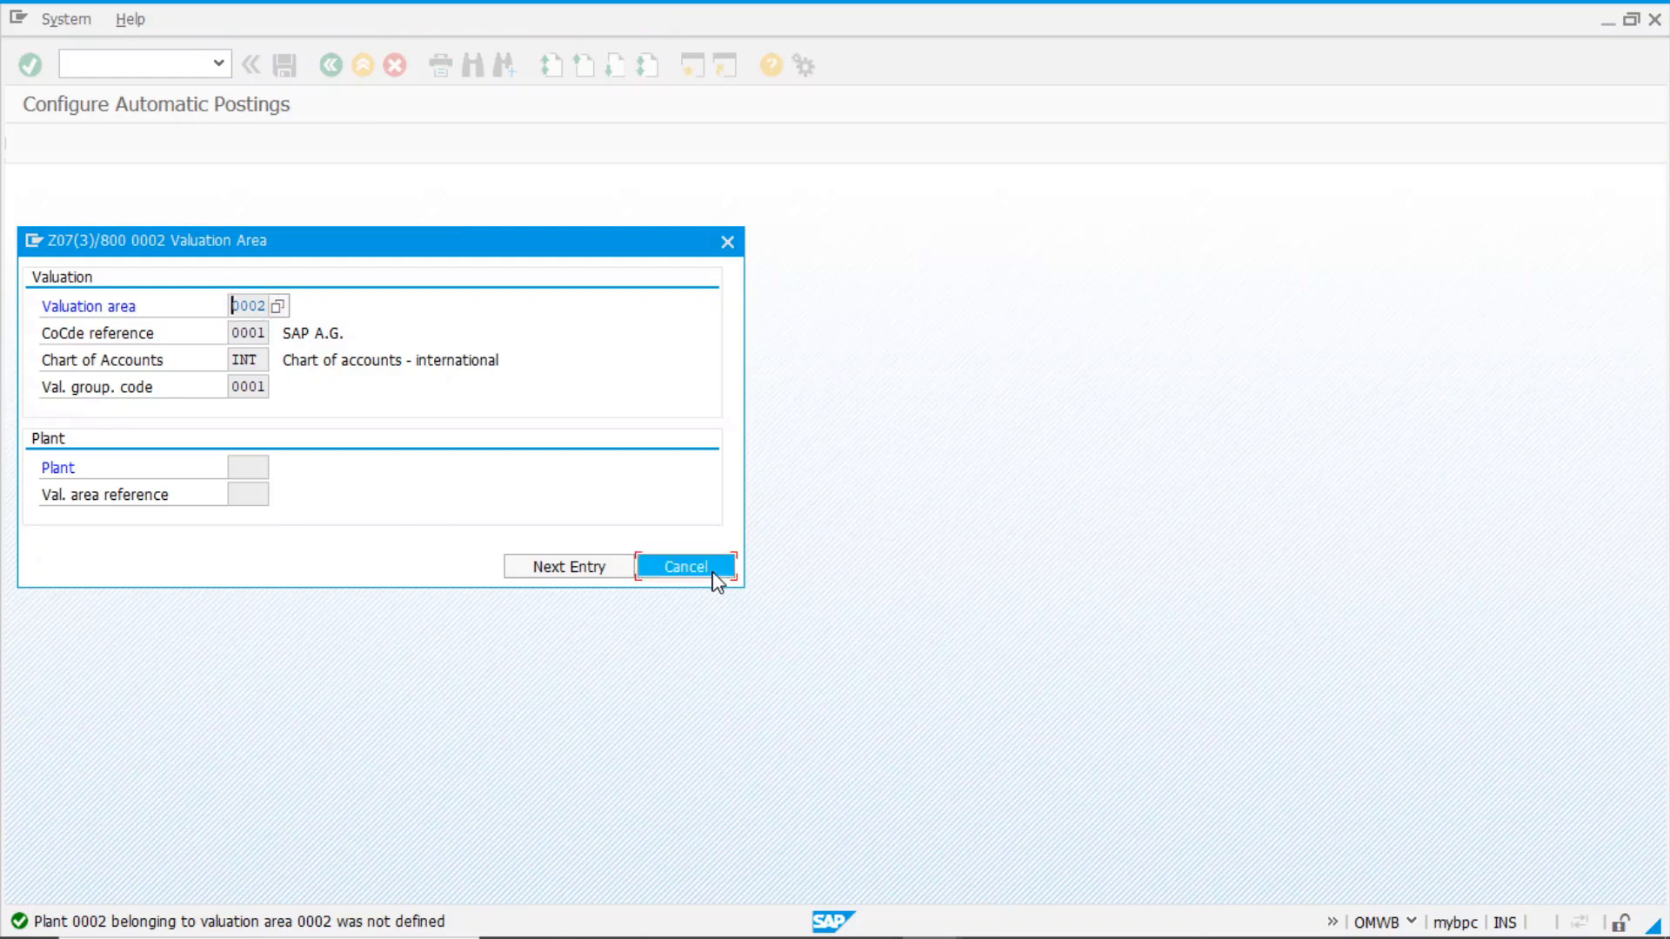
Display the accounts of transaction GBB for chart of accounts INT again
{"action": "left_click", "coordinate": [159, 150]}
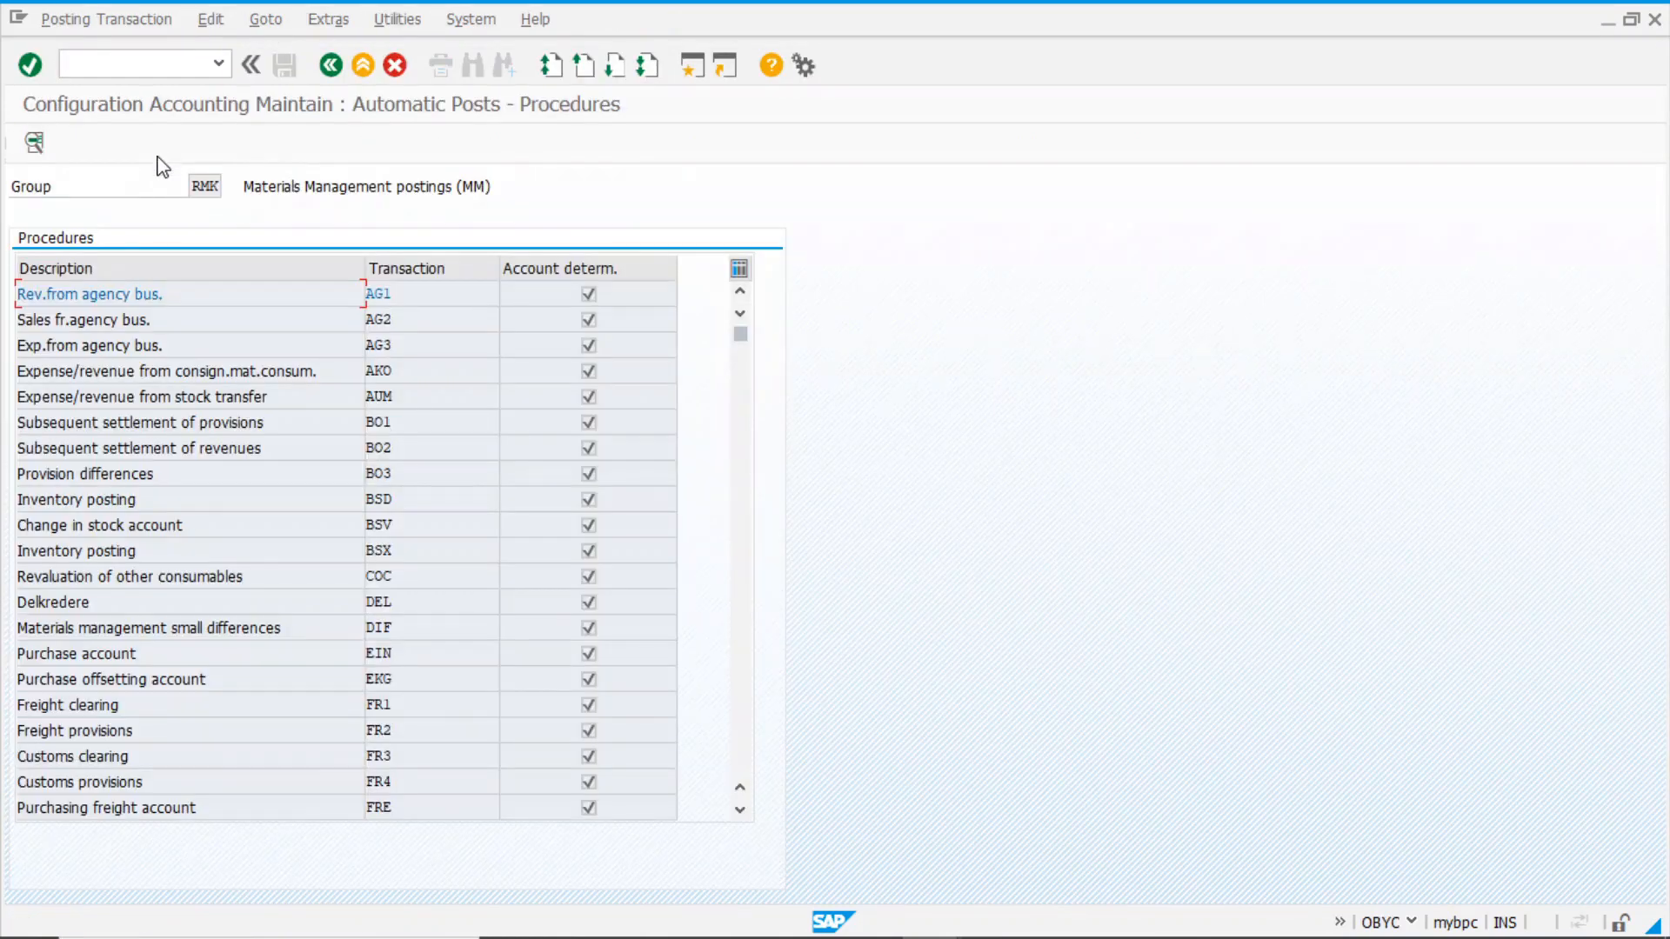
{"action": "scroll", "coordinate": [470, 729], "scroll_direction": "down", "scroll_amount": 2}
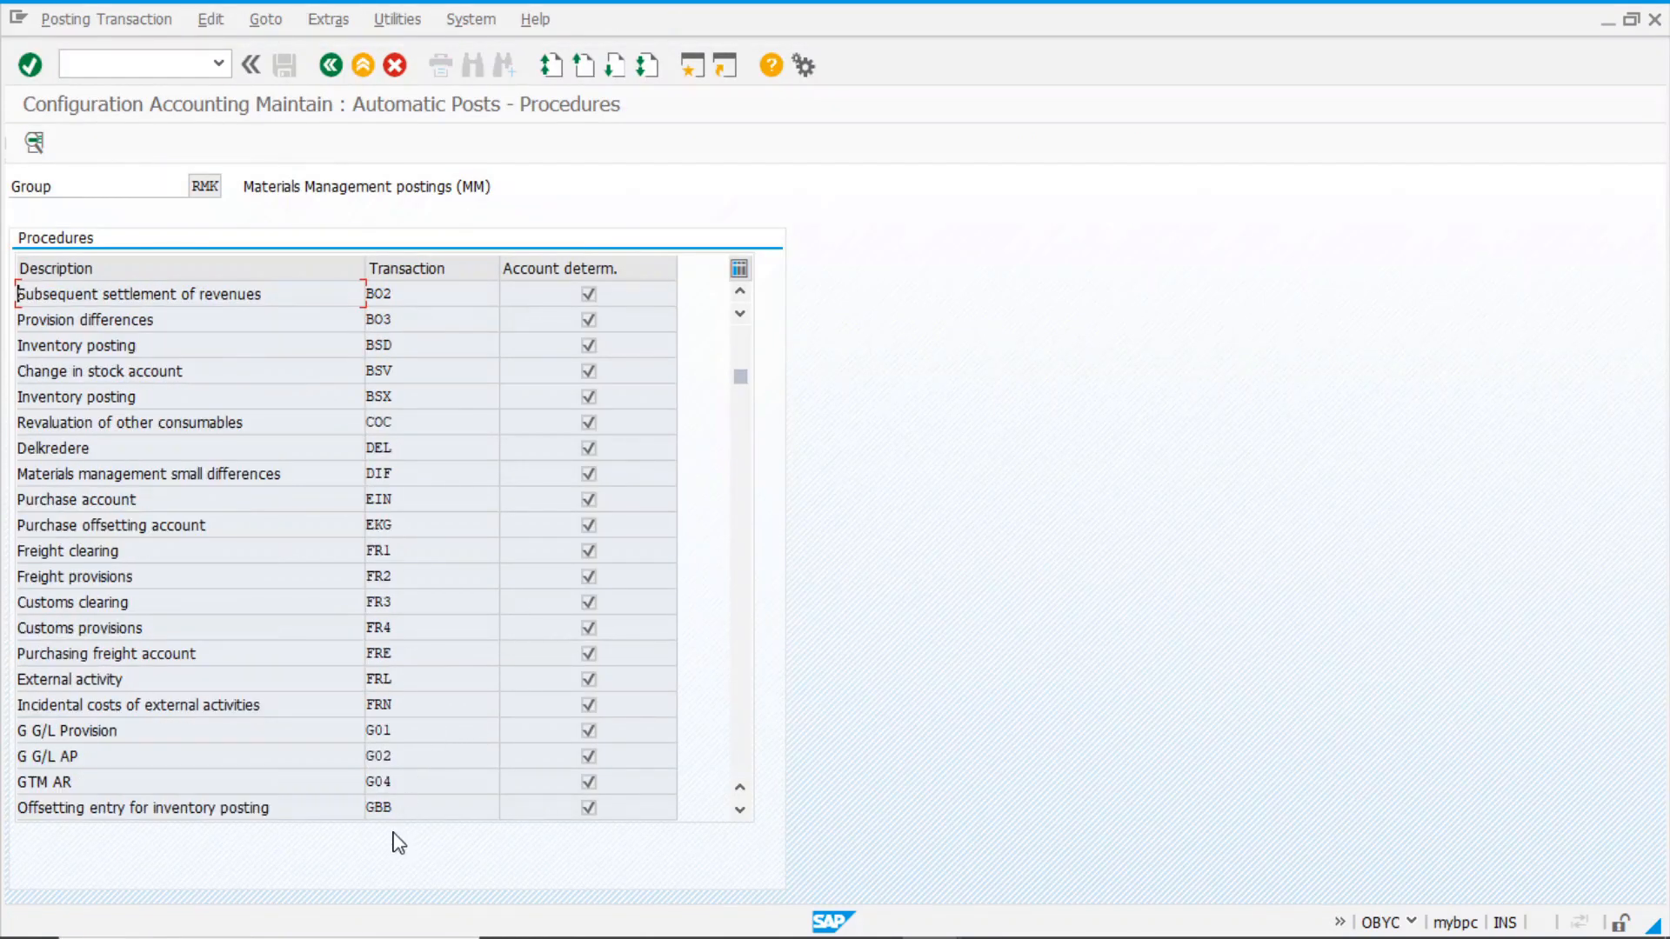
{"action": "double_click", "coordinate": [415, 813]}
{"action": "left_click", "coordinate": [370, 492]}
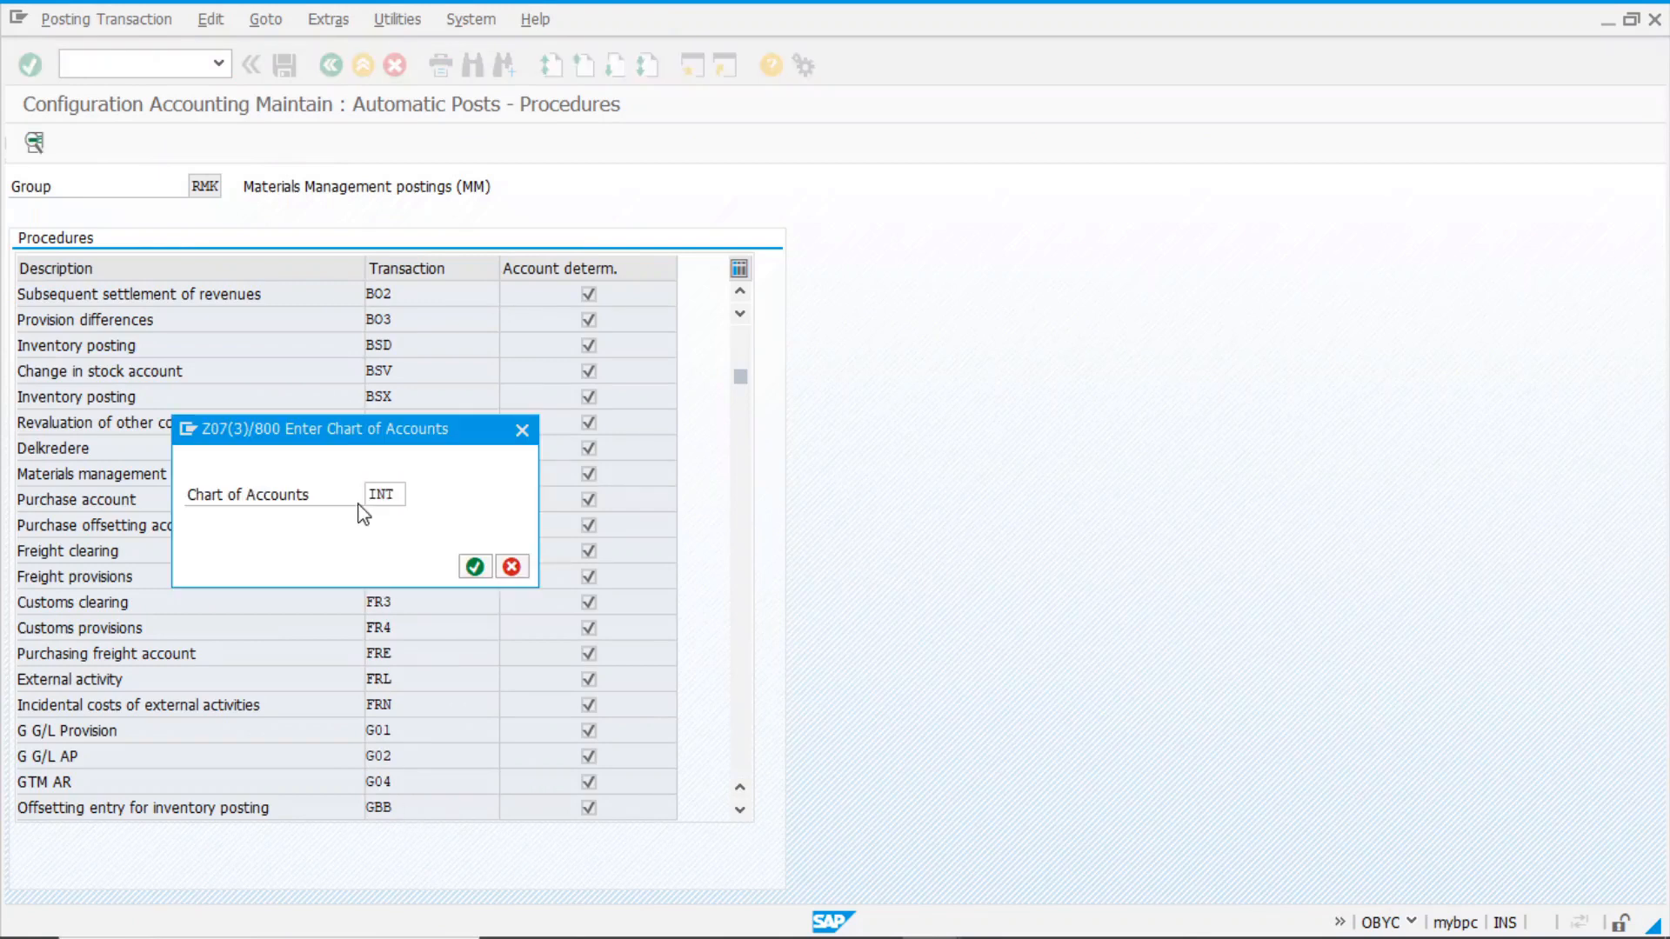
{"action": "key", "text": "Return"}
Position the GBB account list at valuation modifier 0001, general modification VBR and valuation class 3210
{"action": "left_click", "coordinate": [380, 833]}
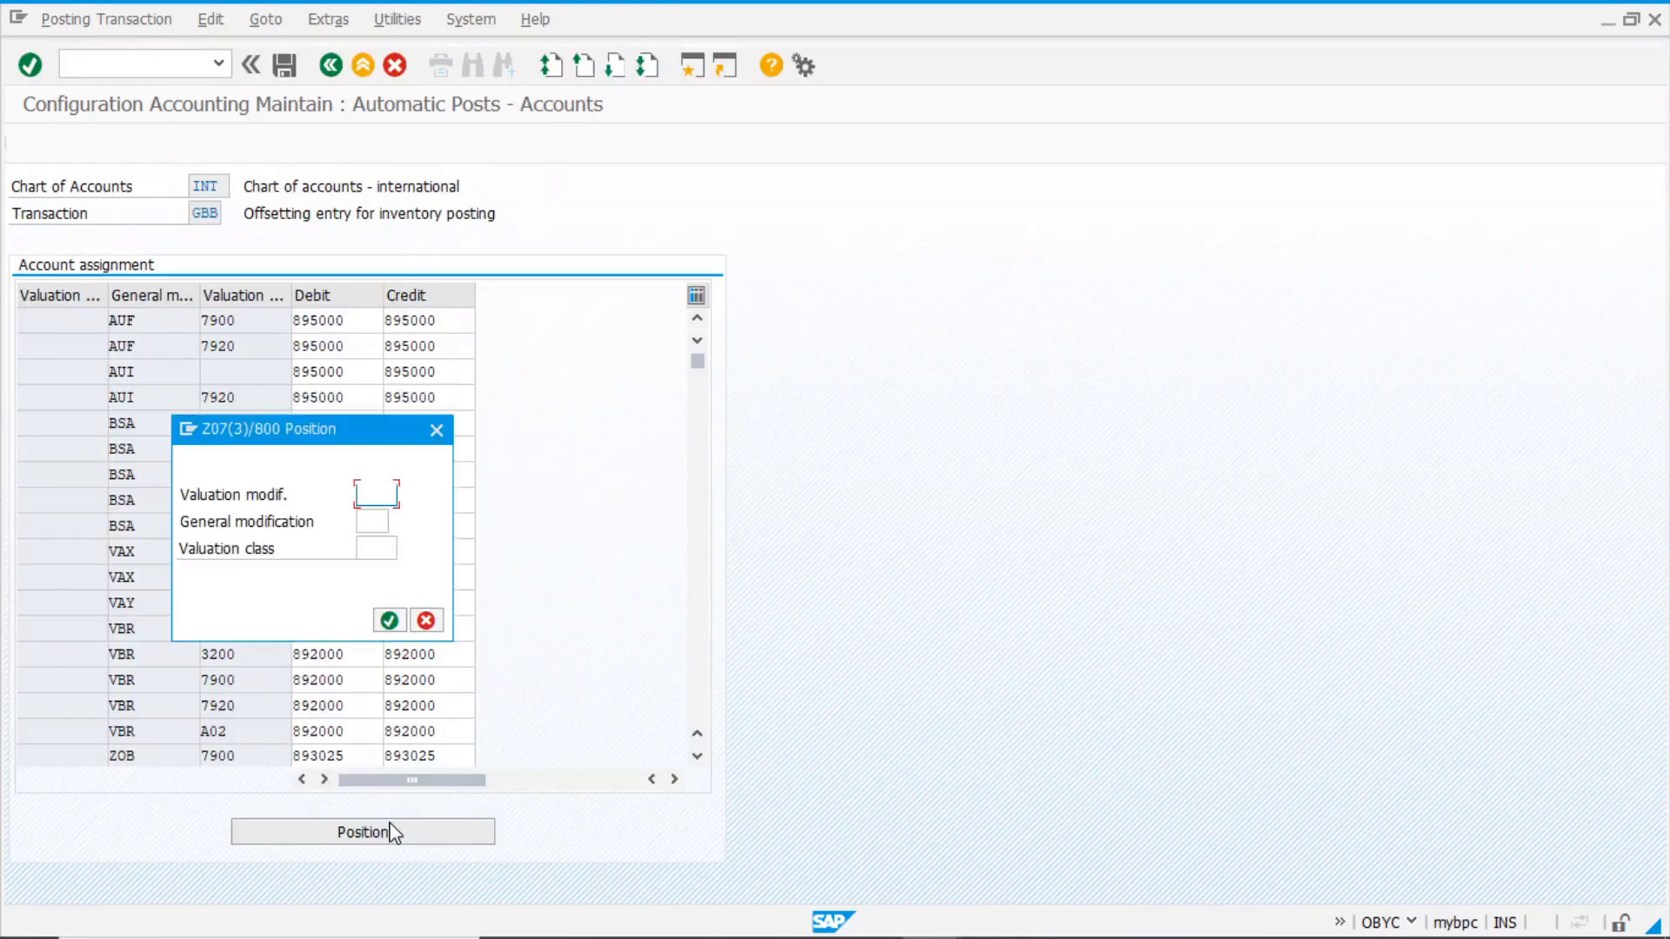
{"action": "type", "text": "0001"}
{"action": "key", "text": "Tab"}
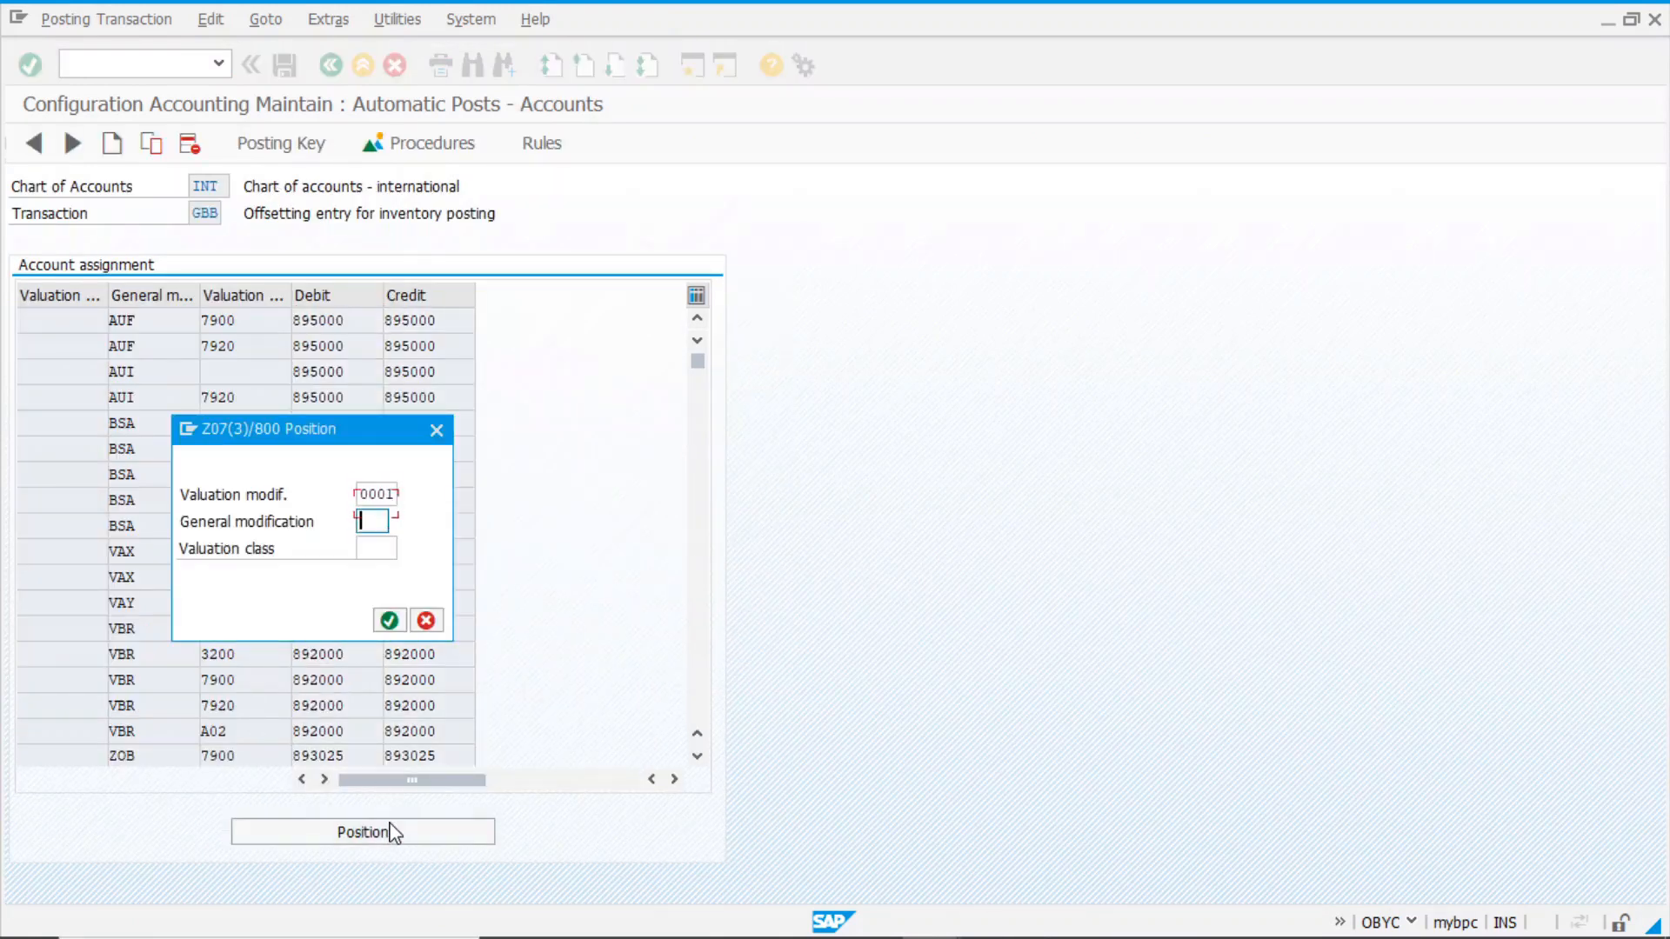
{"action": "type", "text": "vbr"}
{"action": "key", "text": "Tab"}
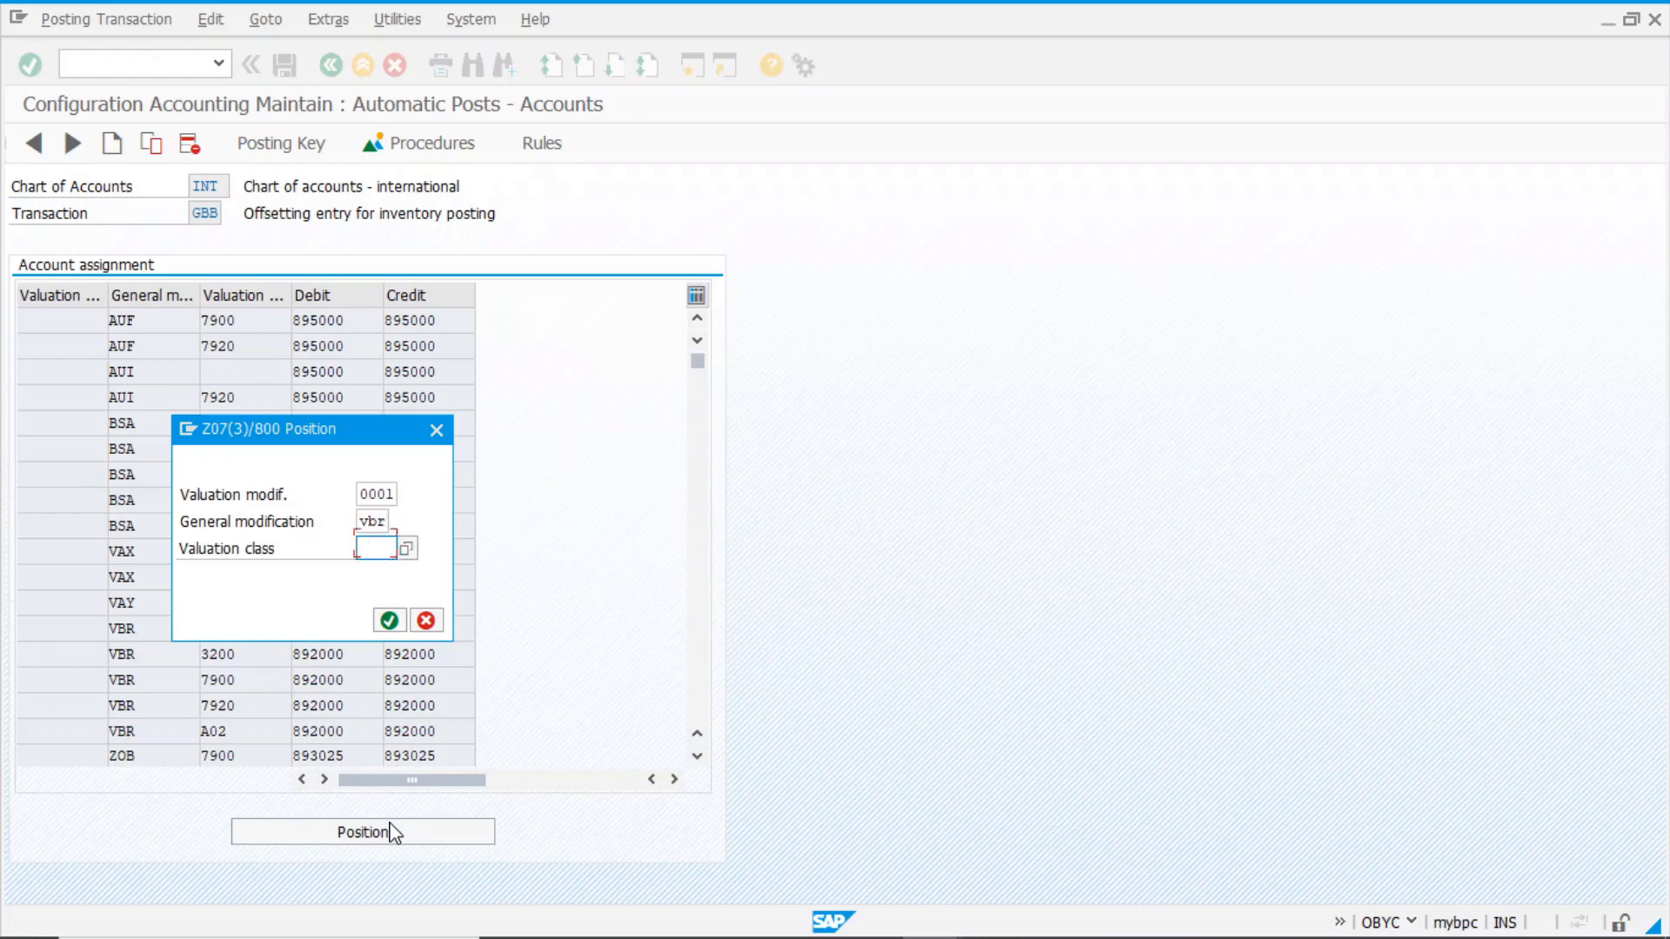
{"action": "type", "text": "3210"}
{"action": "key", "text": "Return"}
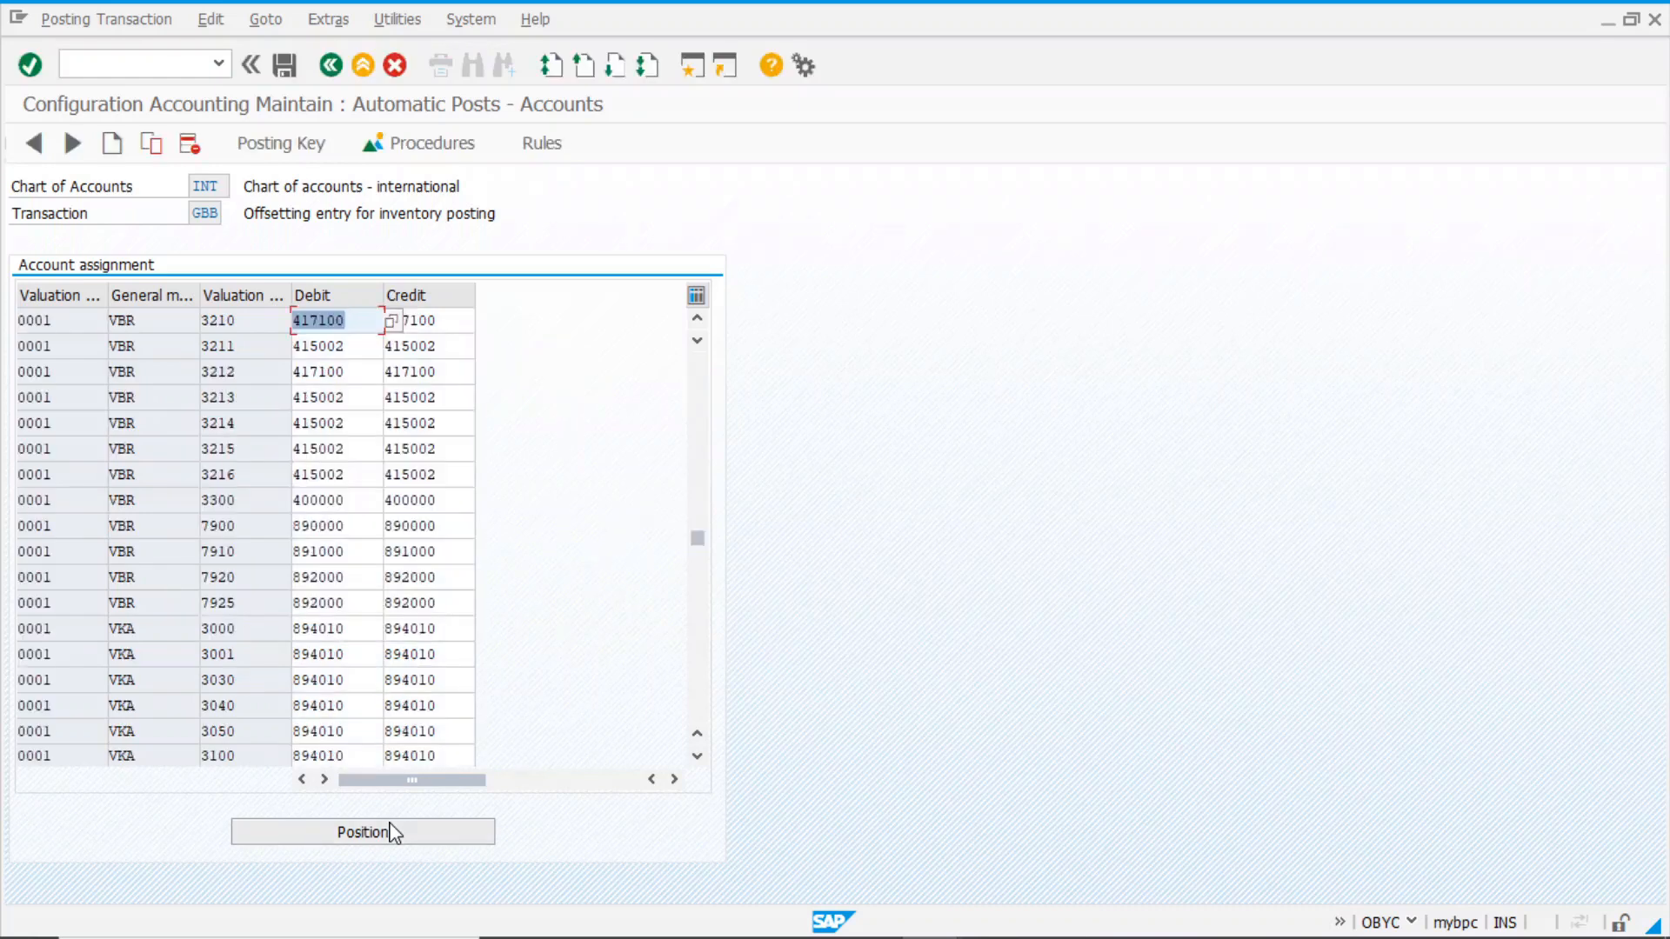
Check the debit account for valuation class 3210, and return to the IMG structure
{"action": "left_click", "coordinate": [327, 320]}
{"action": "left_click", "coordinate": [331, 68]}
{"action": "left_click", "coordinate": [332, 70]}
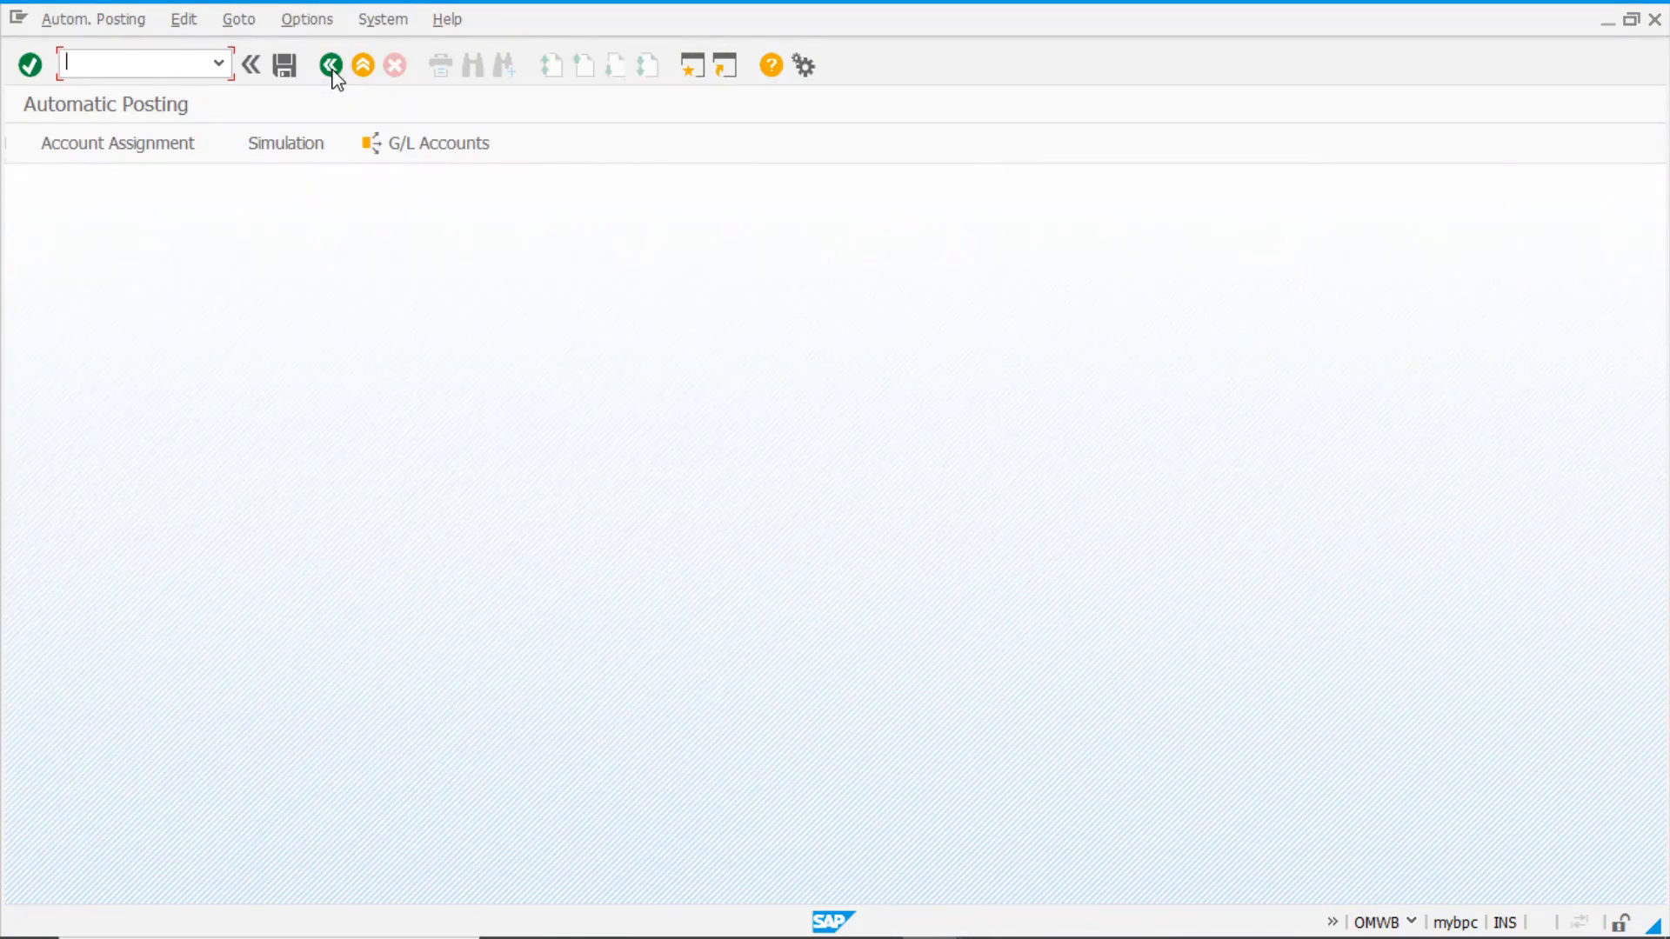
{"action": "left_click", "coordinate": [332, 68]}
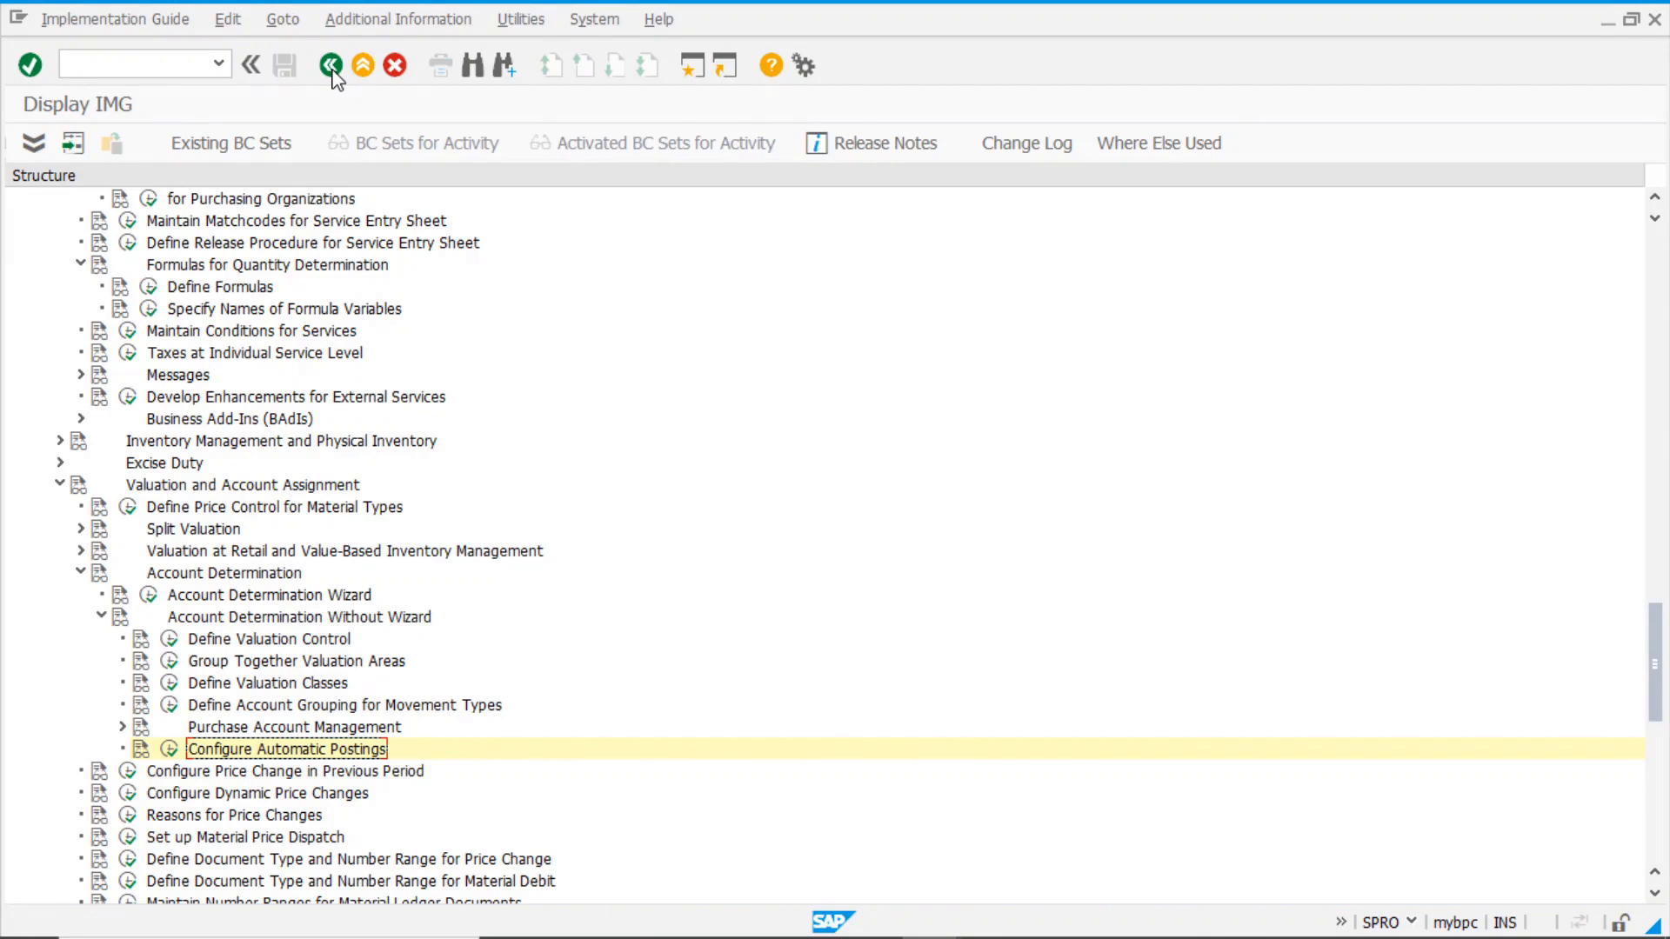
Copy the number of the displayed painting work requisition and open purchase order creation with transaction ME21N
{"action": "key", "text": "alt+Tab"}
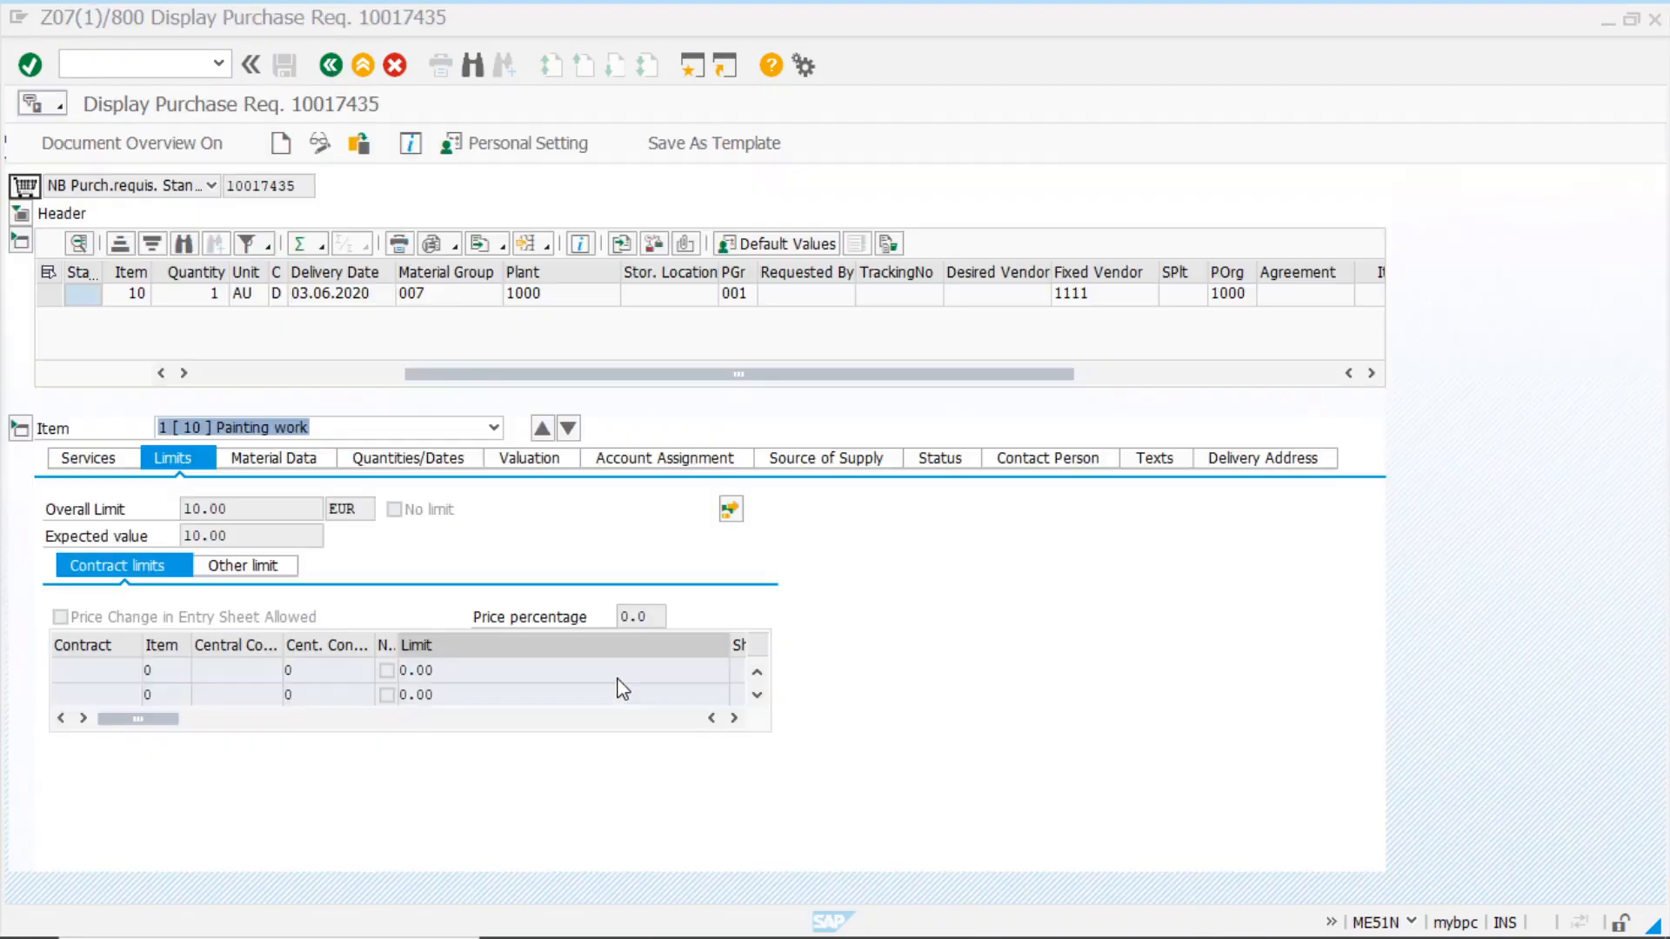
{"action": "left_click", "coordinate": [228, 185]}
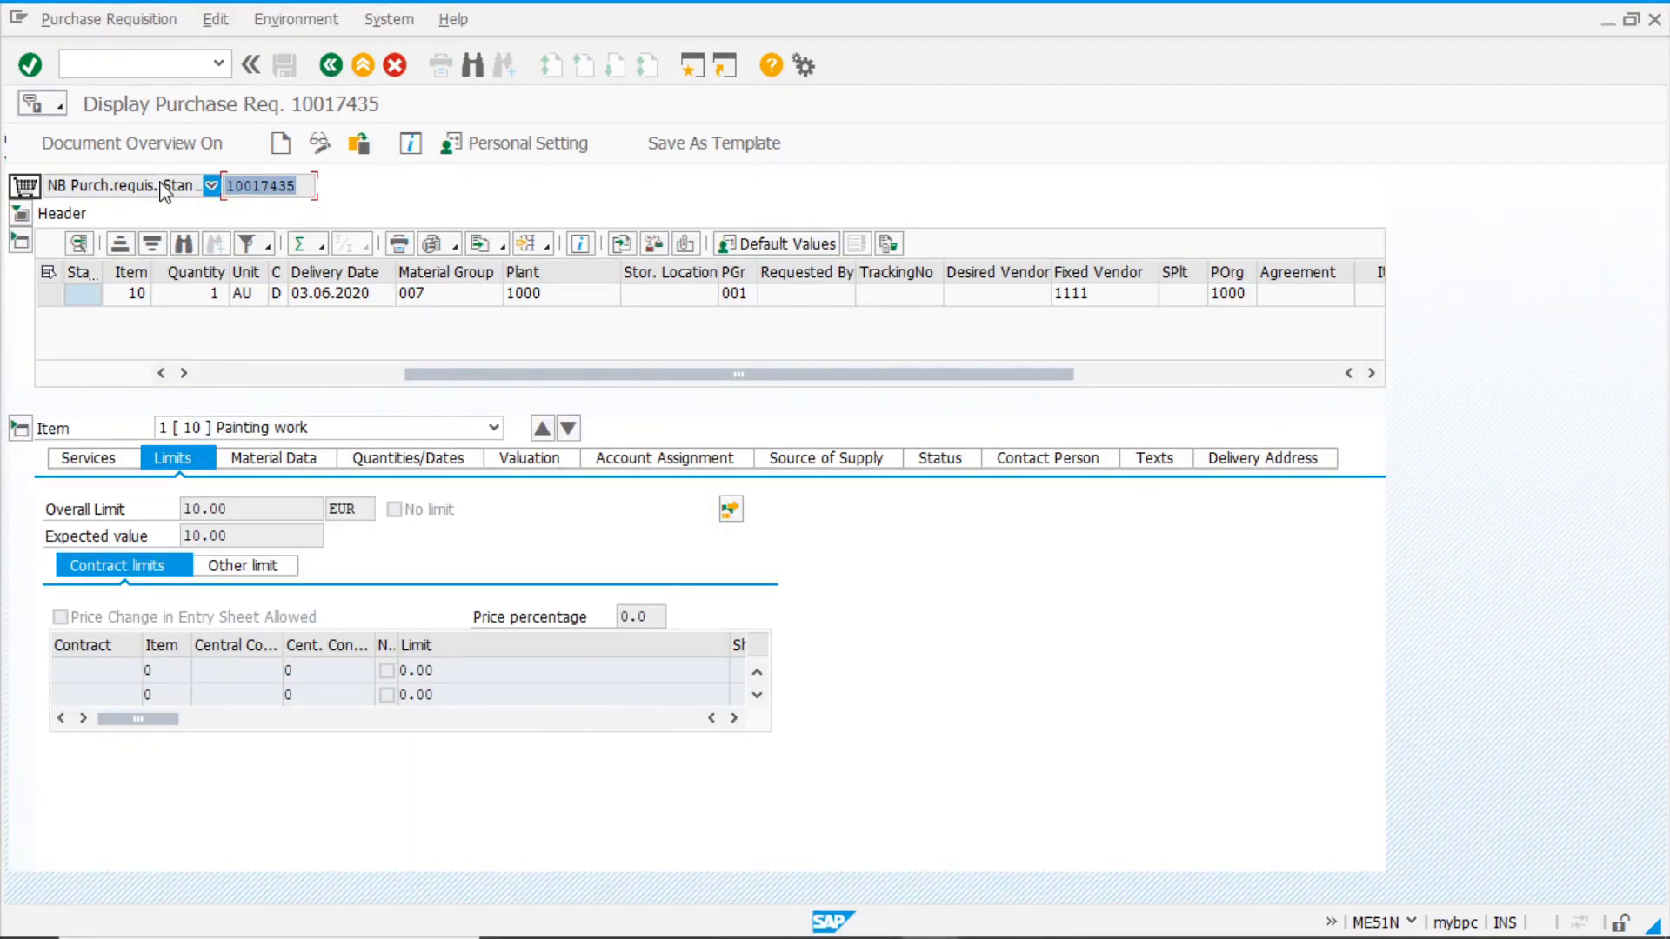
{"action": "key", "text": "ctrl+c"}
{"action": "left_click", "coordinate": [171, 62]}
{"action": "type", "text": "/"}
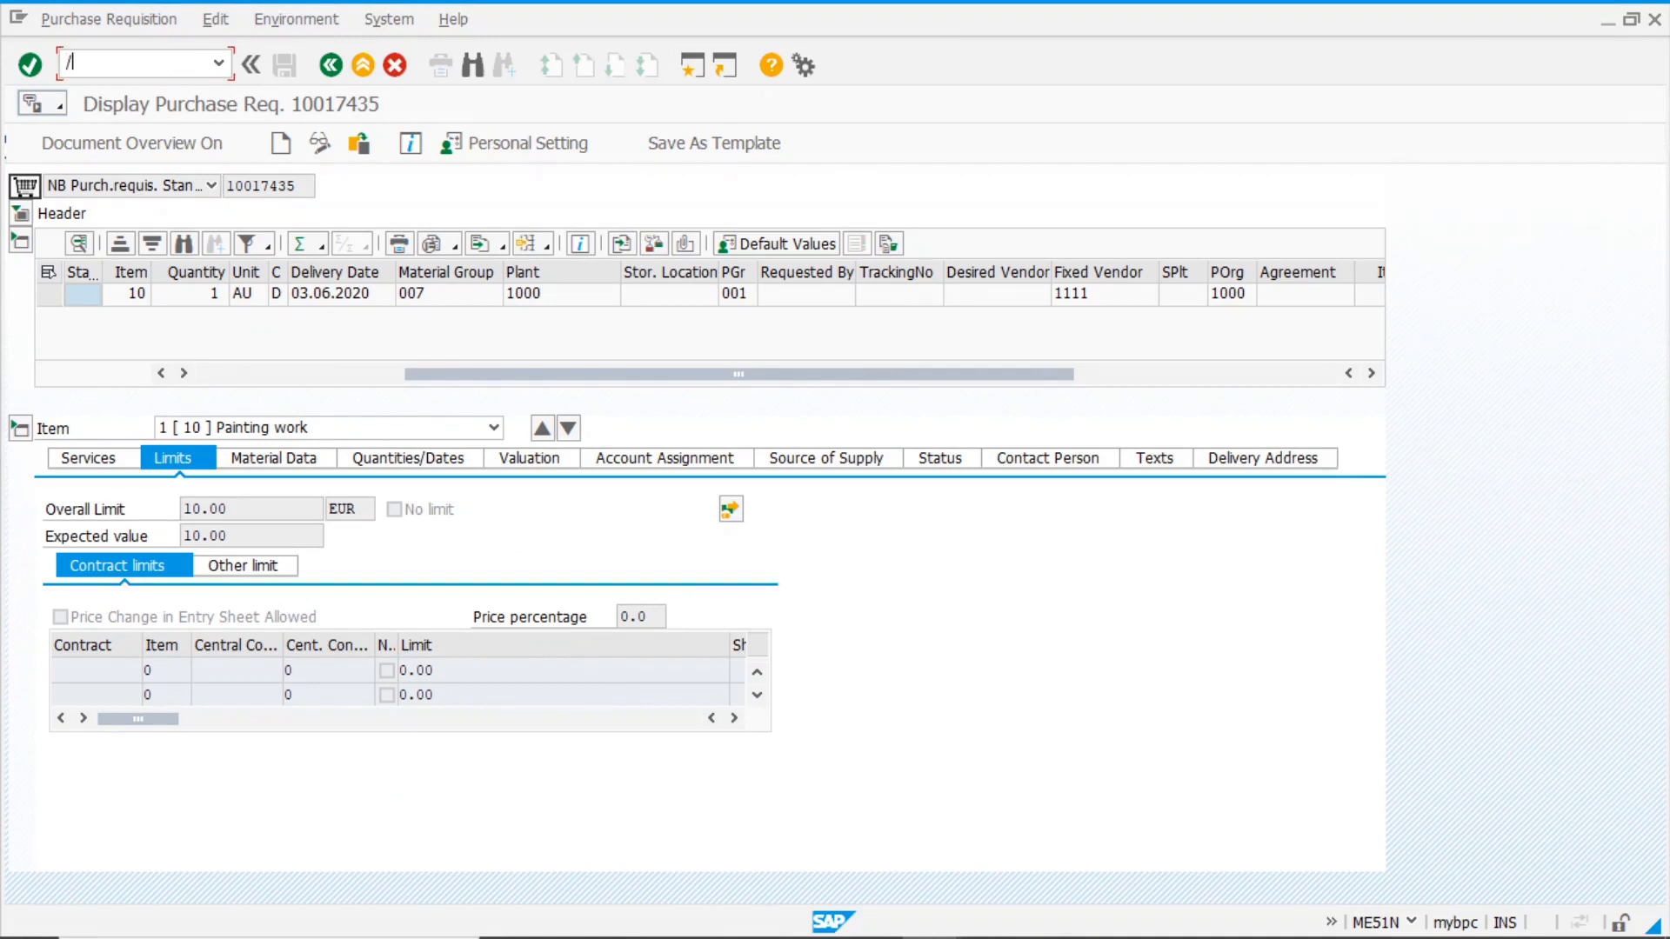
{"action": "type", "text": "nme21n"}
{"action": "key", "text": "Return"}
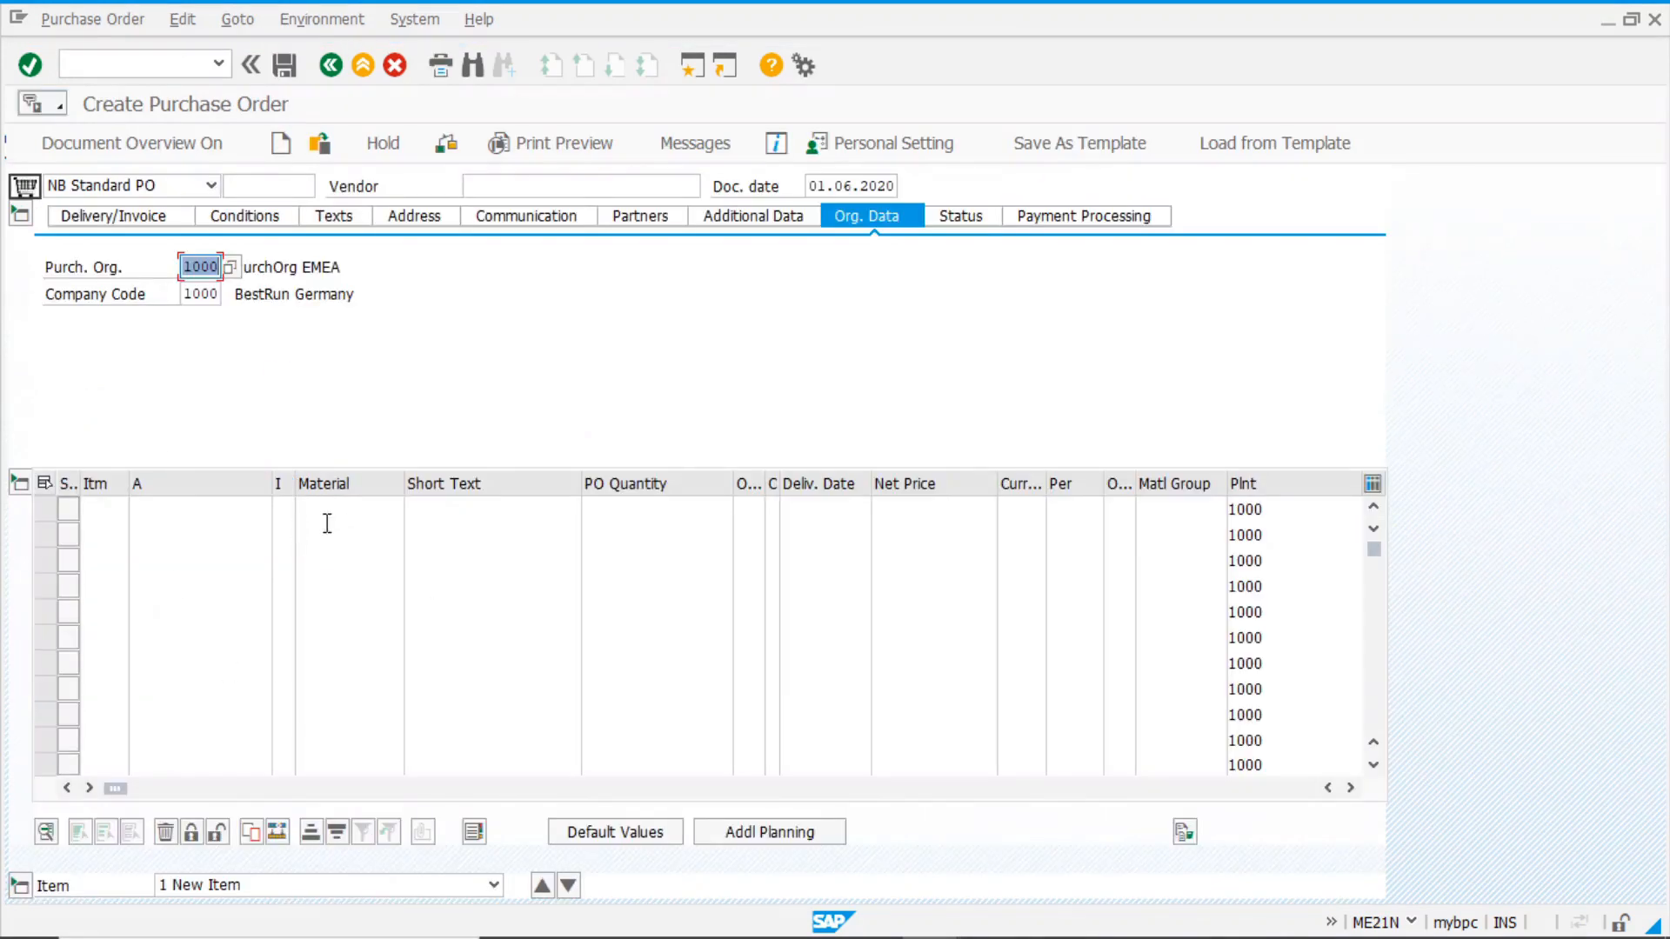
Adopt the requisition into the first purchase order item by entering the copied number as its purchase requisition
{"action": "left_click_drag", "start_coordinate": [120, 793], "coordinate": [574, 788]}
{"action": "left_click", "coordinate": [908, 517]}
{"action": "key", "text": "ctrl+v"}
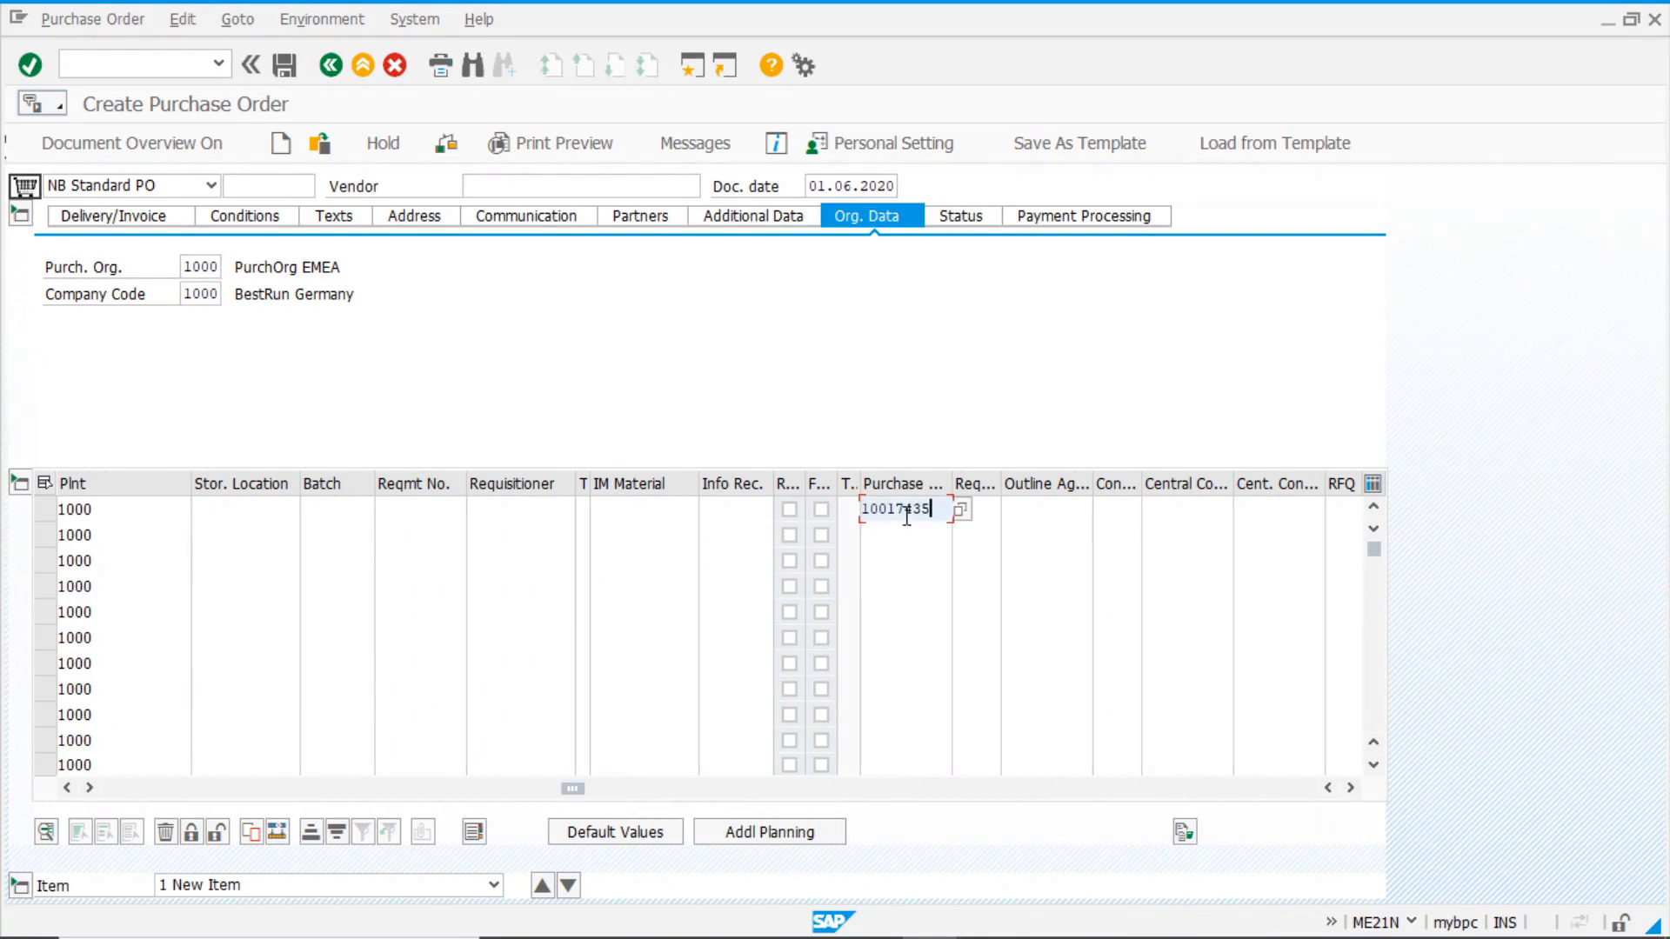
{"action": "key", "text": "Return"}
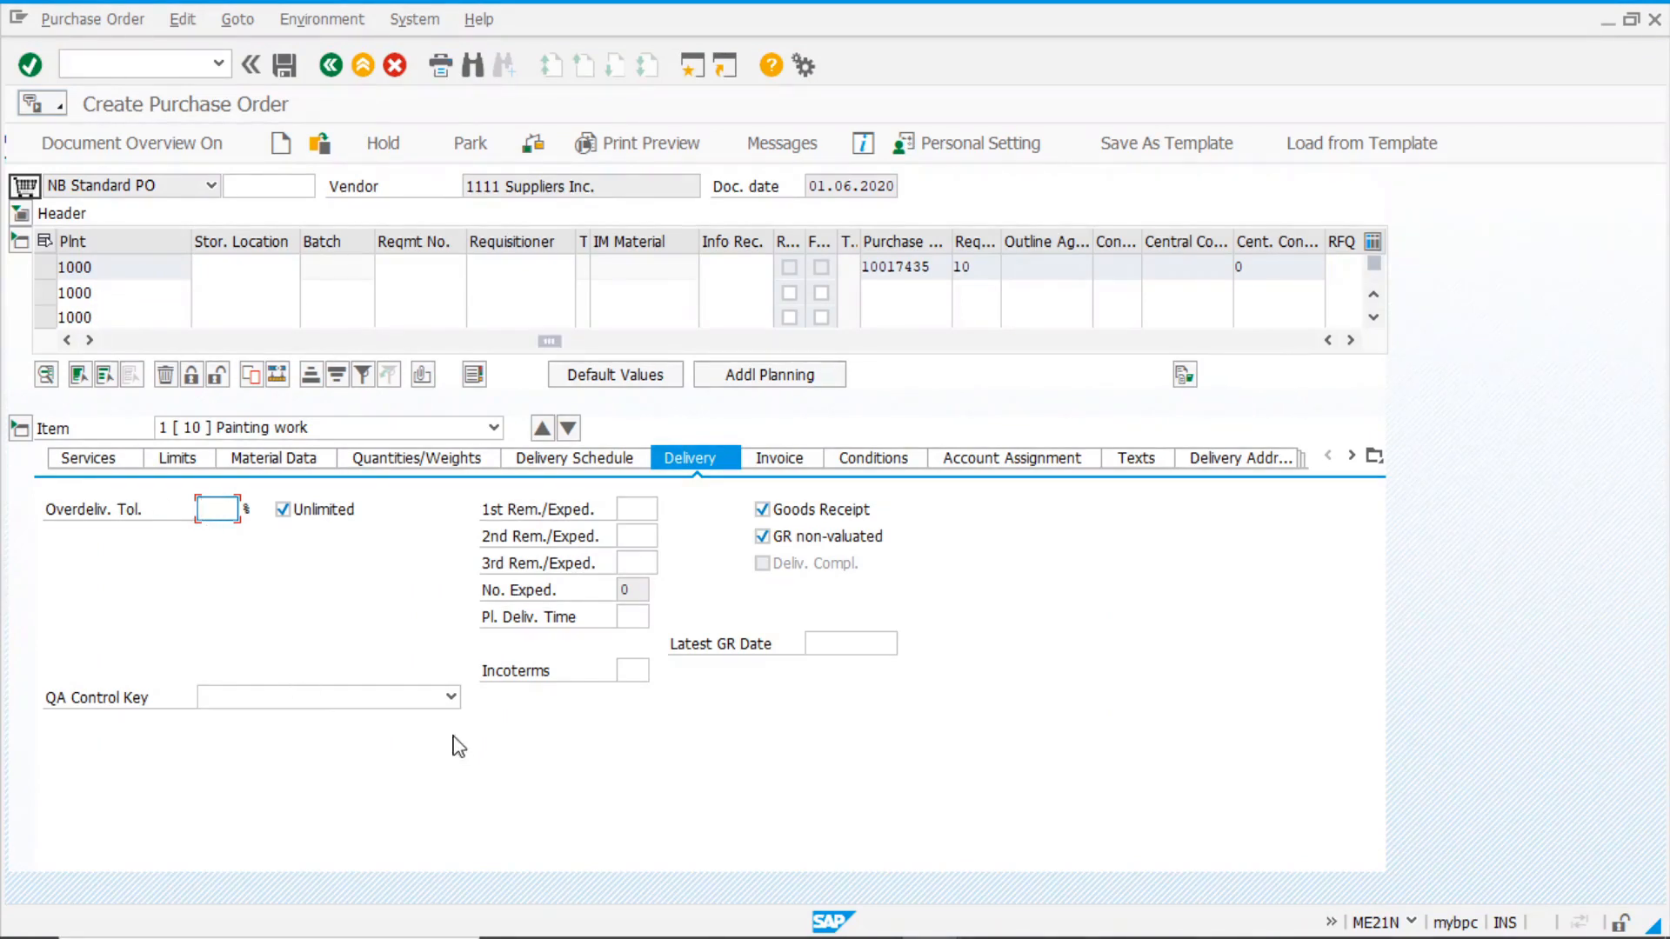
Review the services, cost center assignment, limits and delivery settings adopted for the Painting work item
{"action": "left_click", "coordinate": [76, 457]}
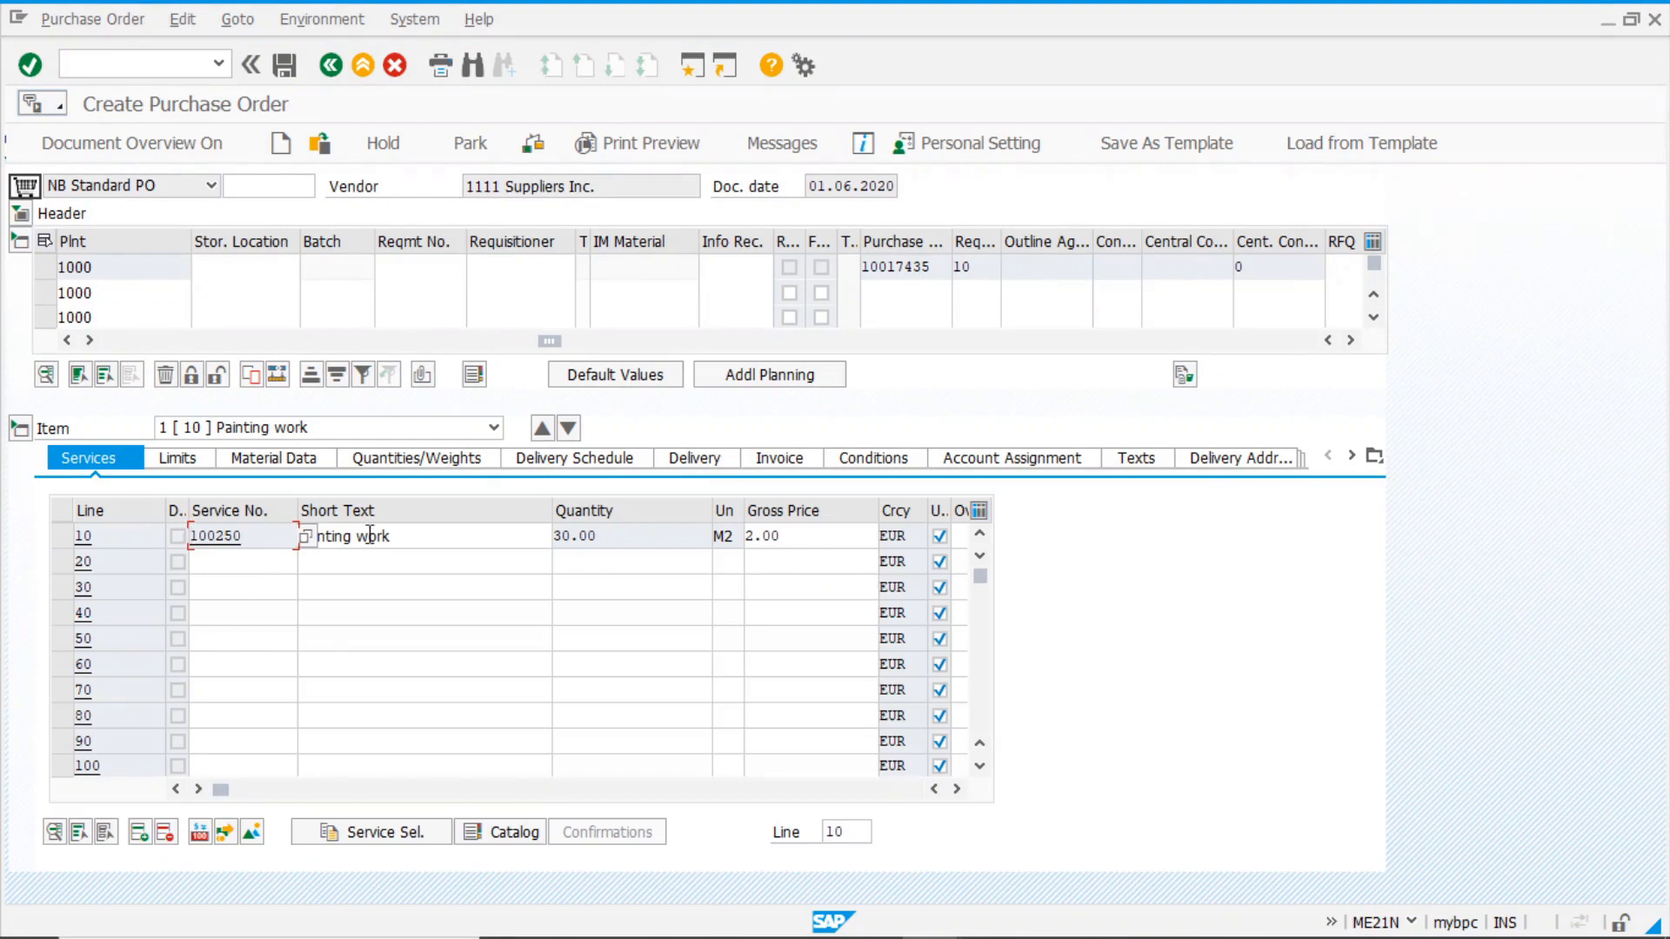
{"action": "left_click", "coordinate": [450, 540]}
{"action": "key", "text": "Tab"}
{"action": "left_click_drag", "start_coordinate": [221, 790], "coordinate": [477, 827]}
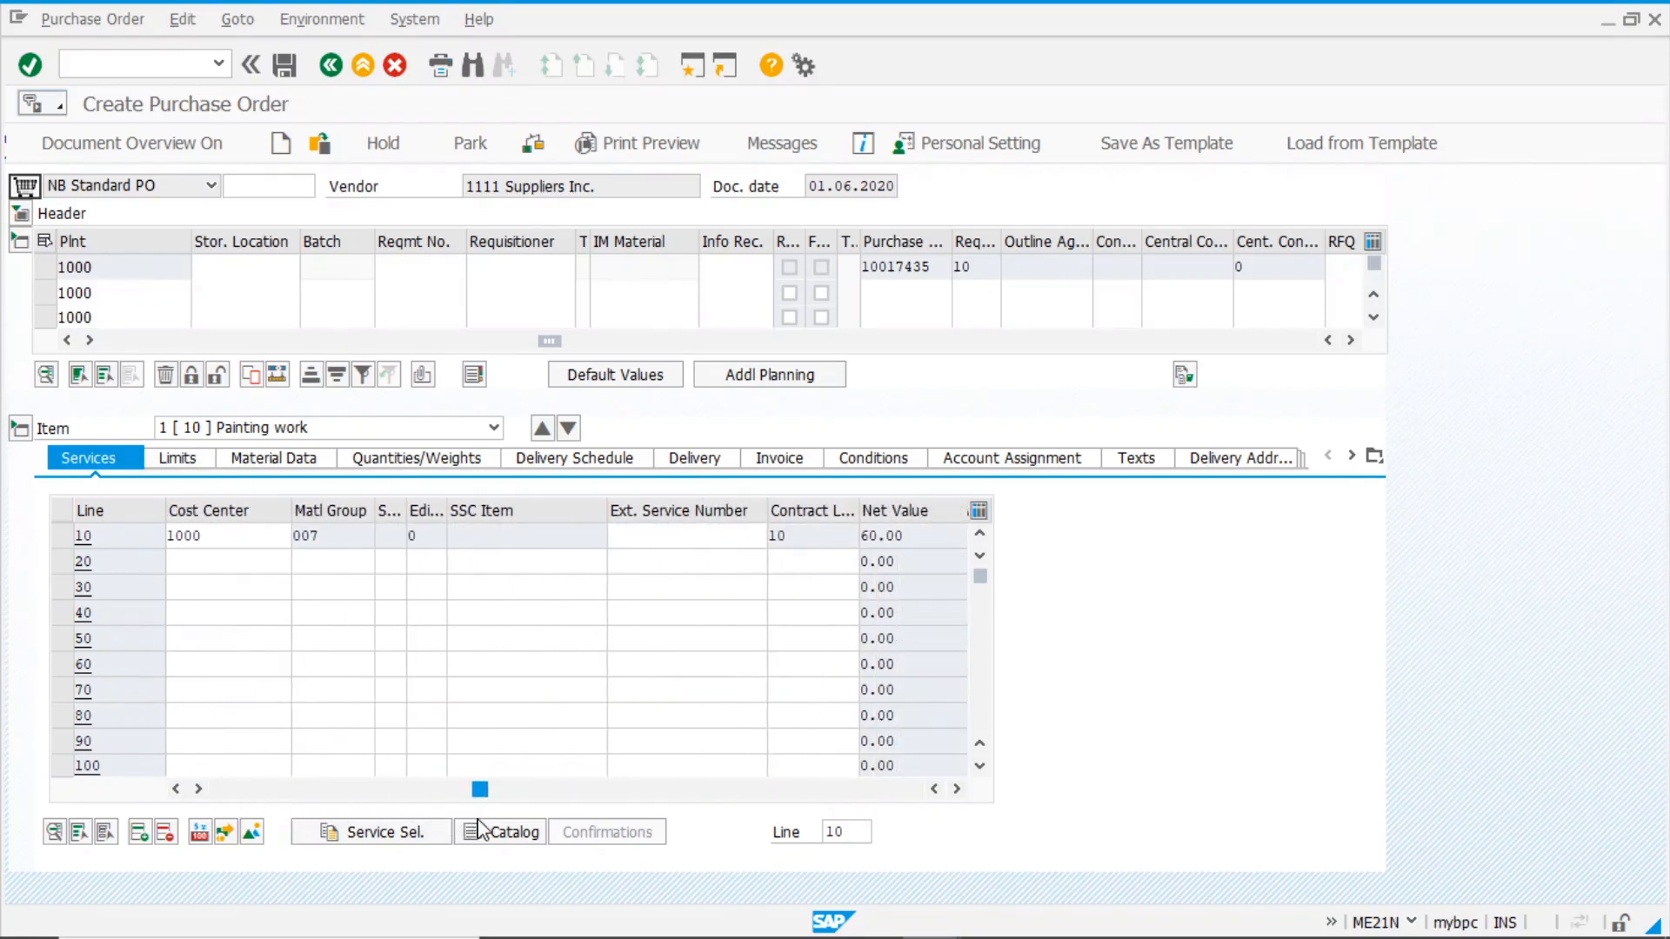
{"action": "left_click", "coordinate": [203, 462]}
{"action": "left_click", "coordinate": [276, 507]}
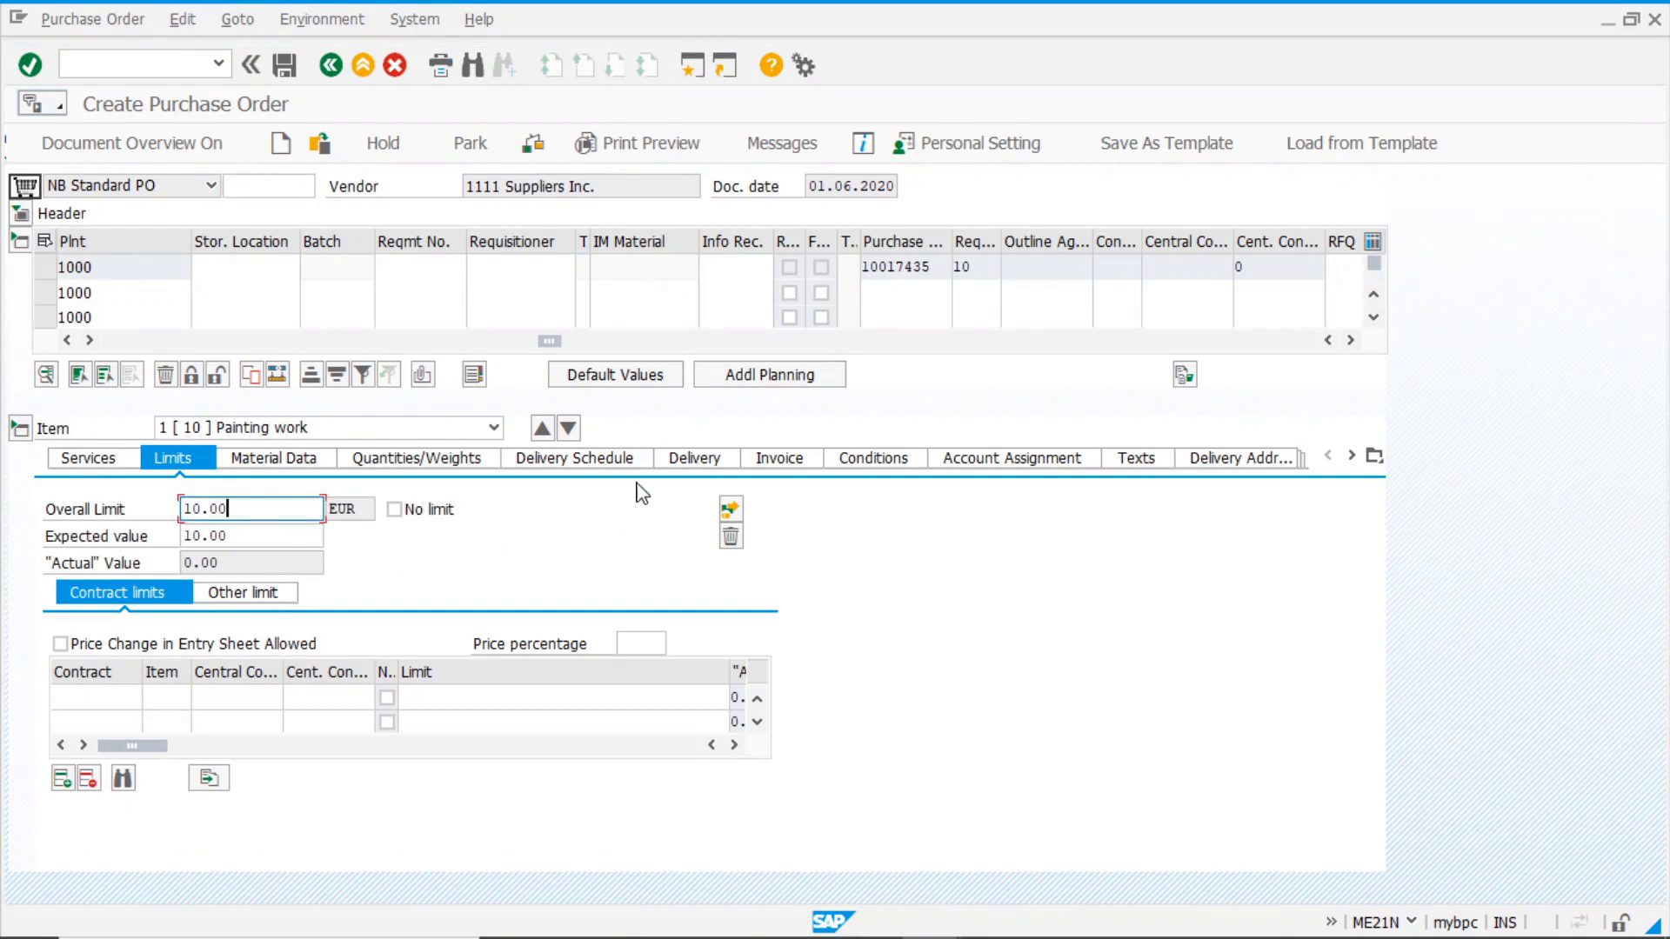
{"action": "left_click", "coordinate": [711, 462]}
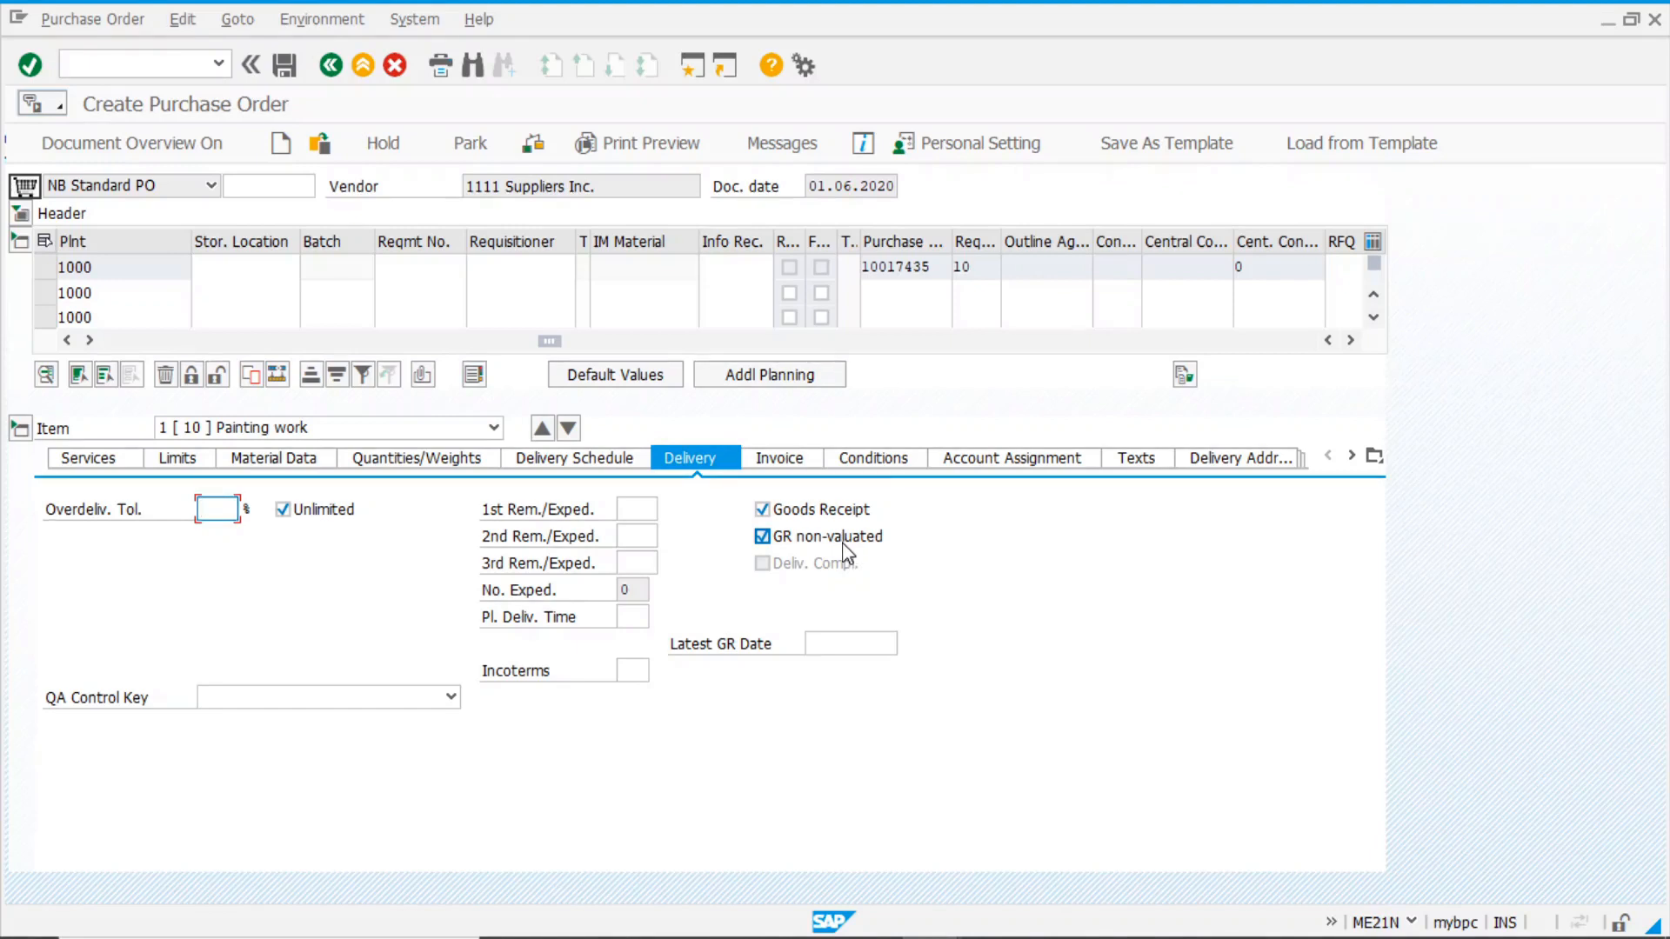
{"action": "left_click", "coordinate": [818, 544]}
Save the purchase order and copy its number from the document selection
{"action": "left_click", "coordinate": [286, 67]}
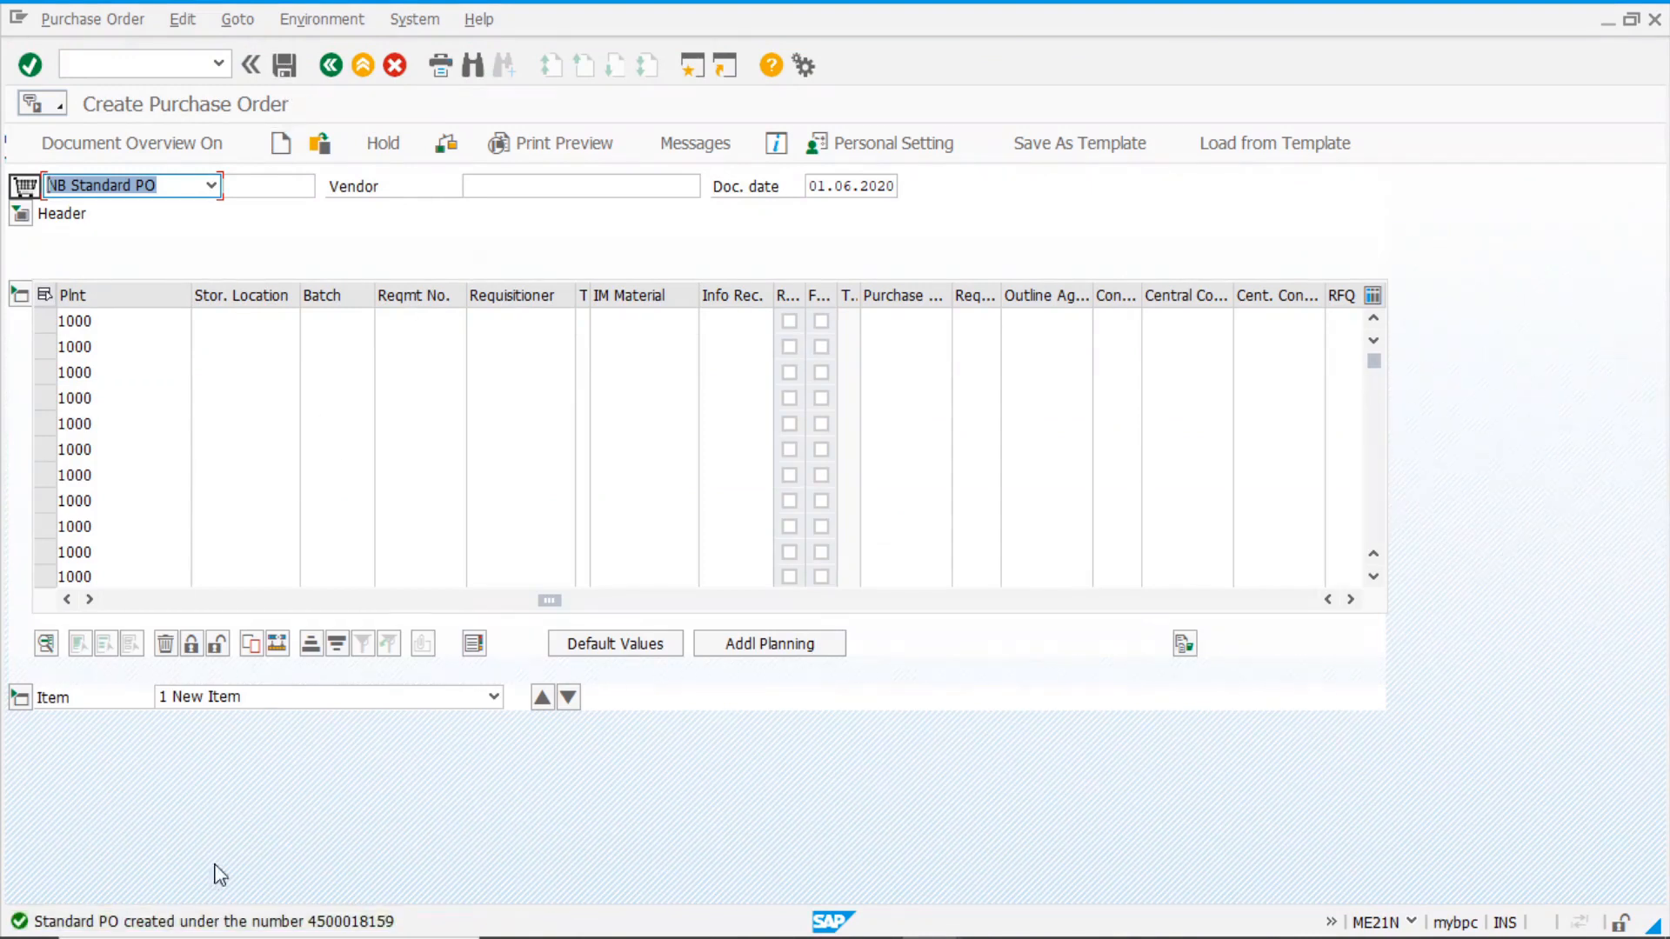
{"action": "left_click", "coordinate": [319, 143]}
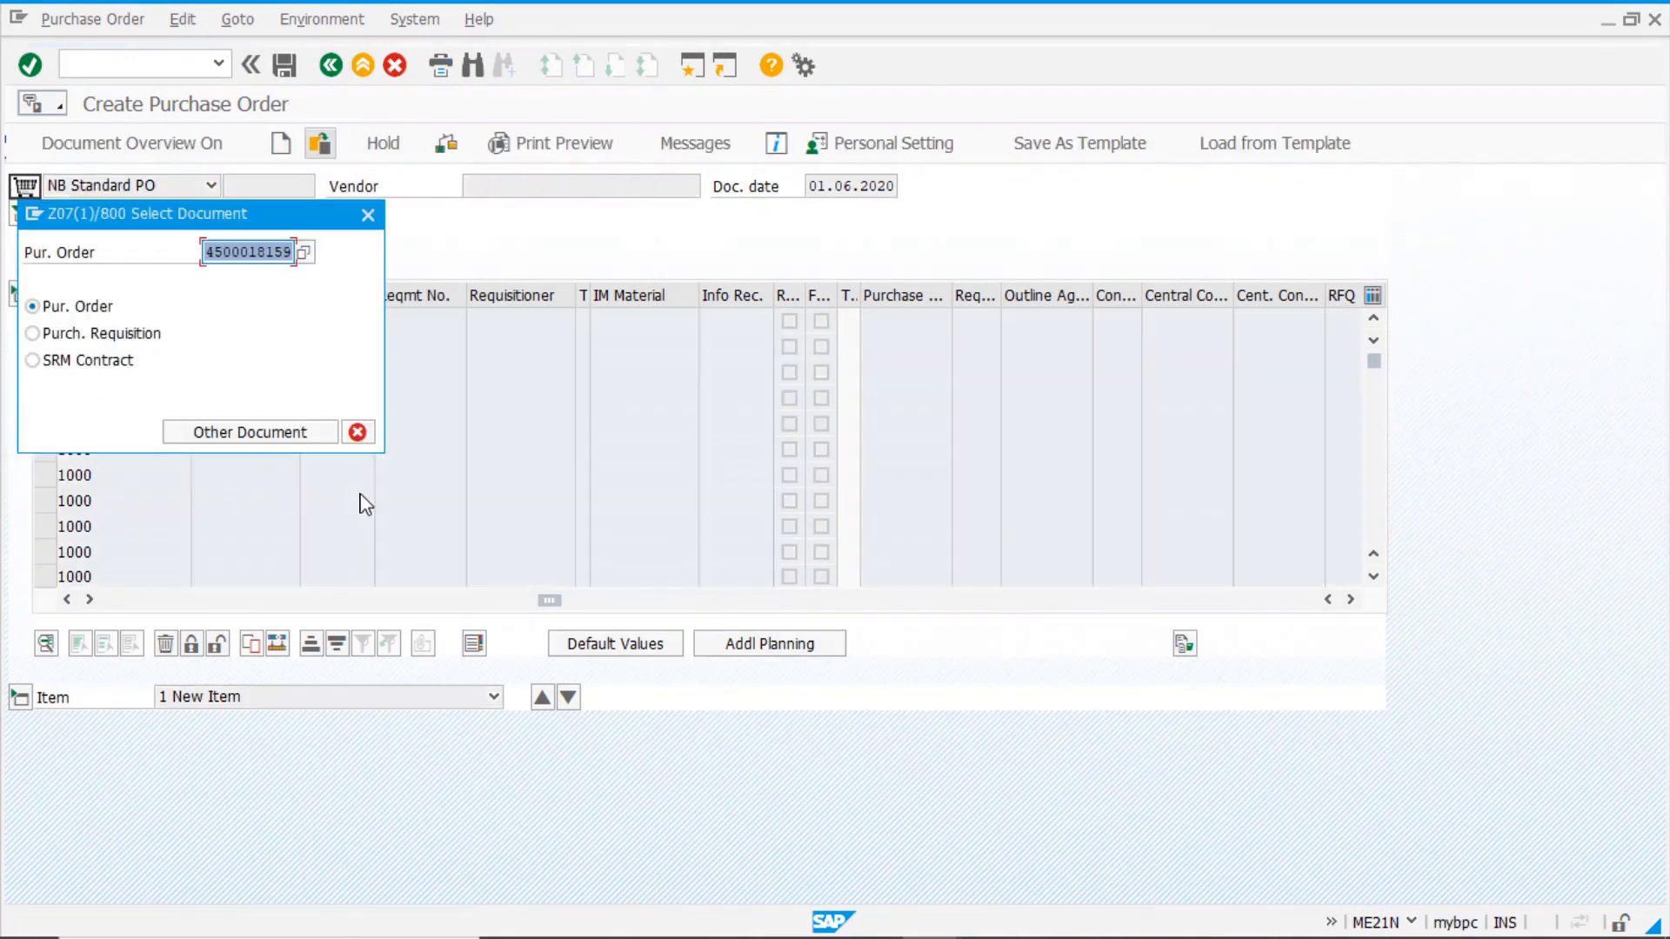
{"action": "left_click", "coordinate": [381, 224]}
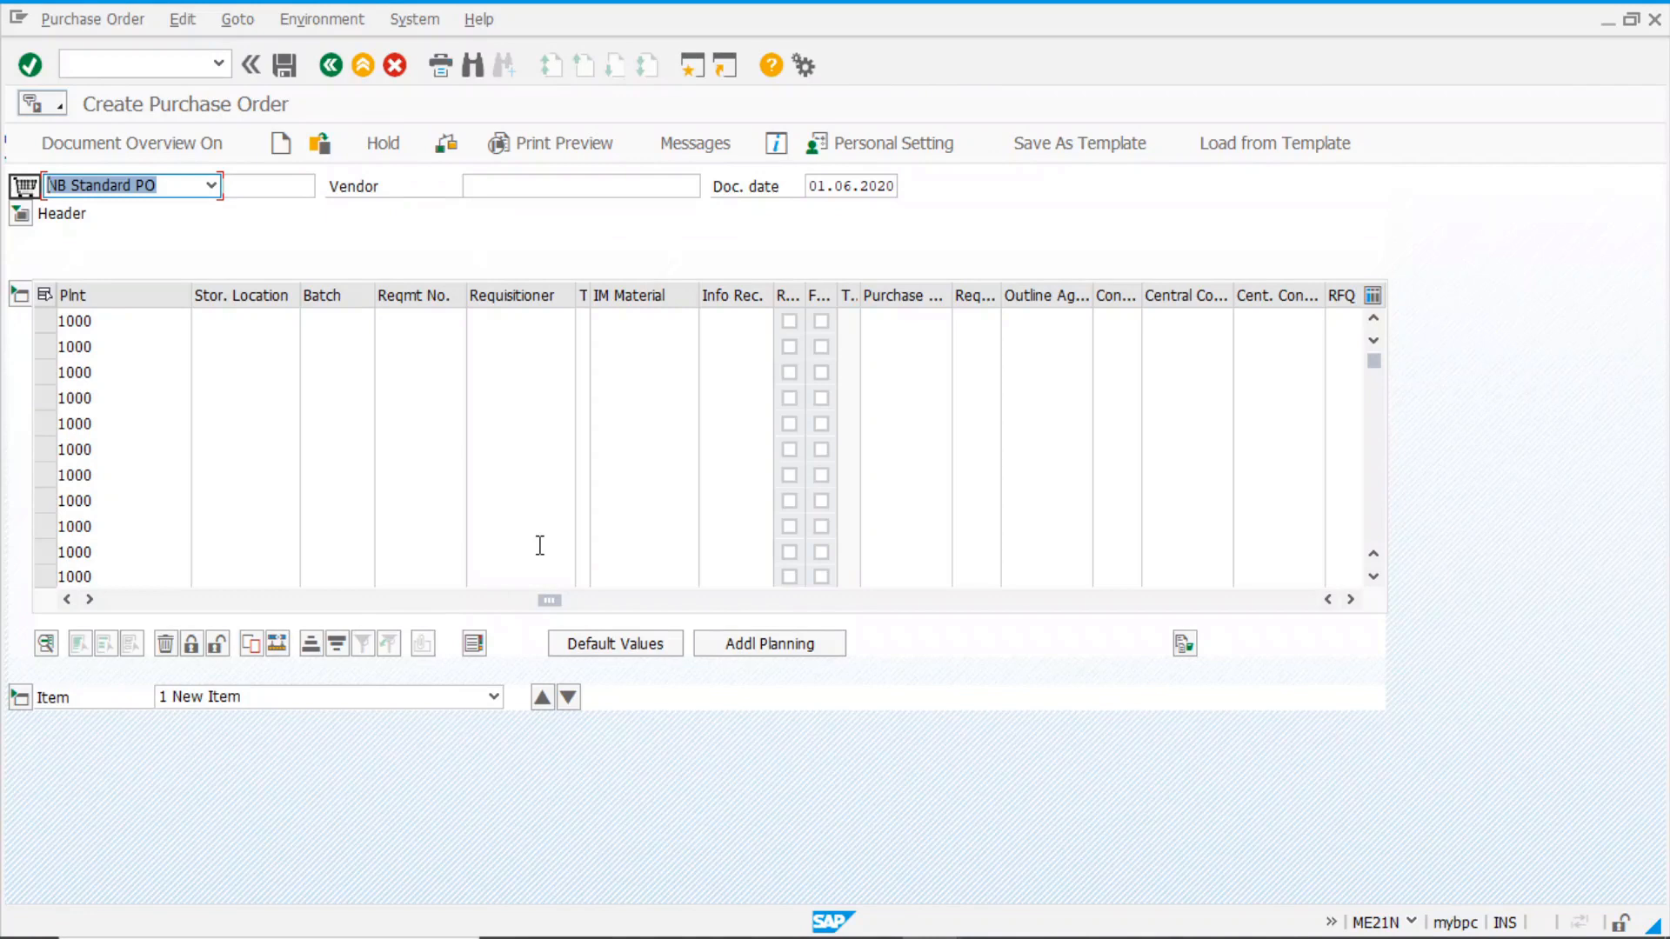
Open service entry with transaction ML81N and select the copied purchase order
{"action": "left_click", "coordinate": [152, 66]}
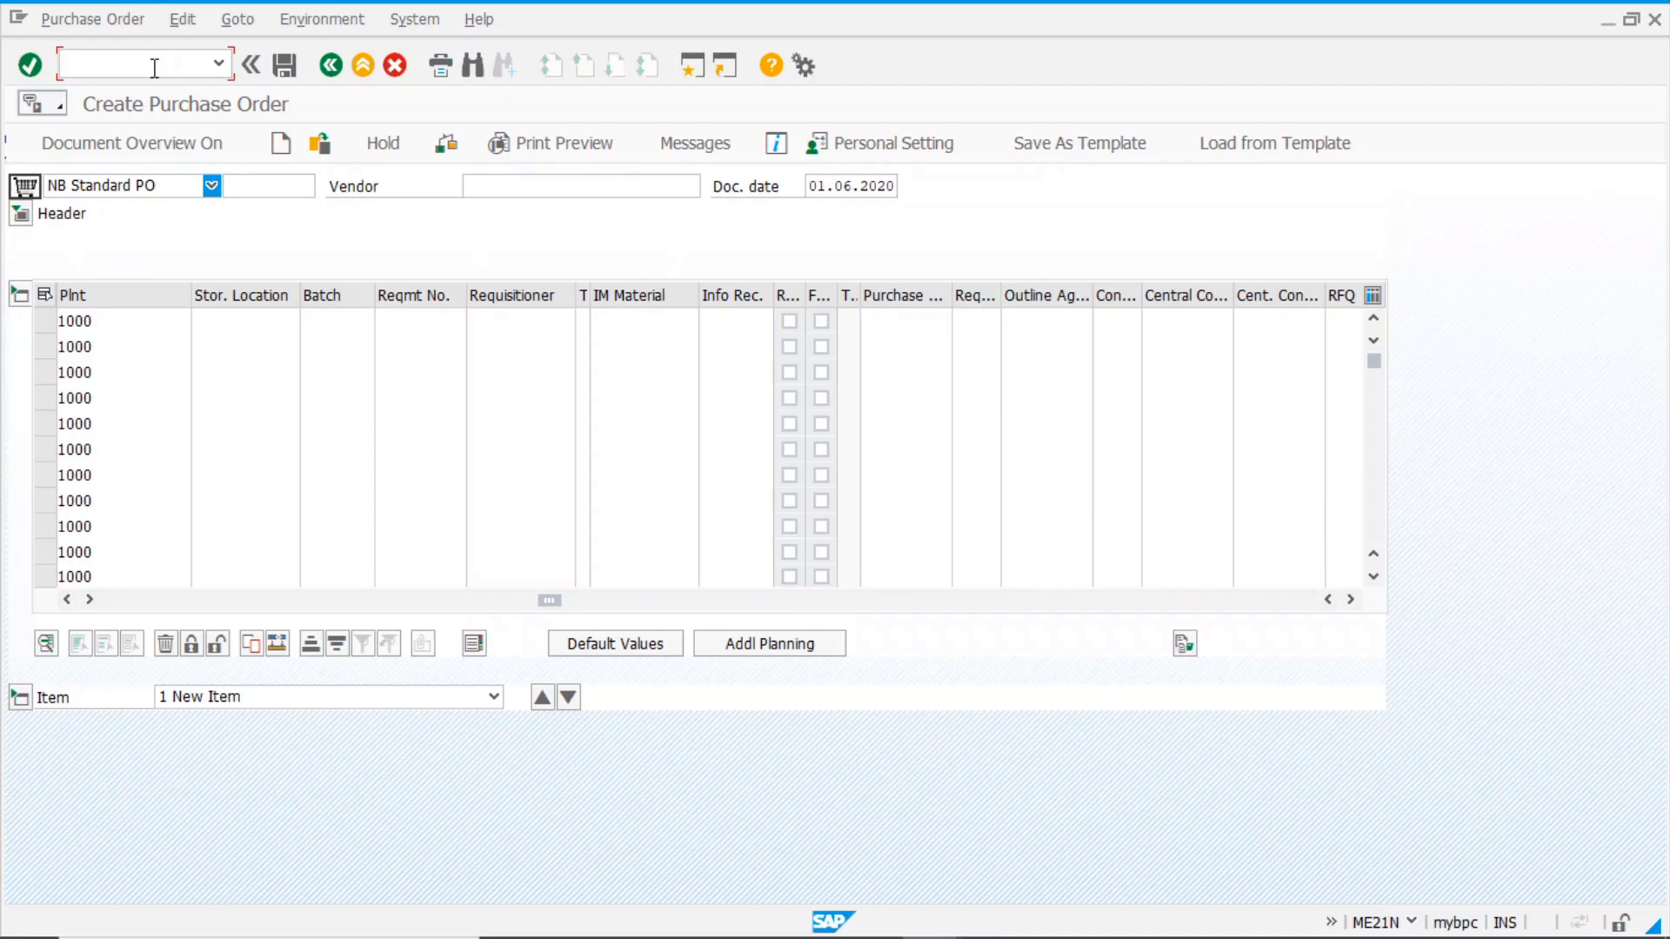
{"action": "type", "text": "/nml81n"}
{"action": "key", "text": "Return"}
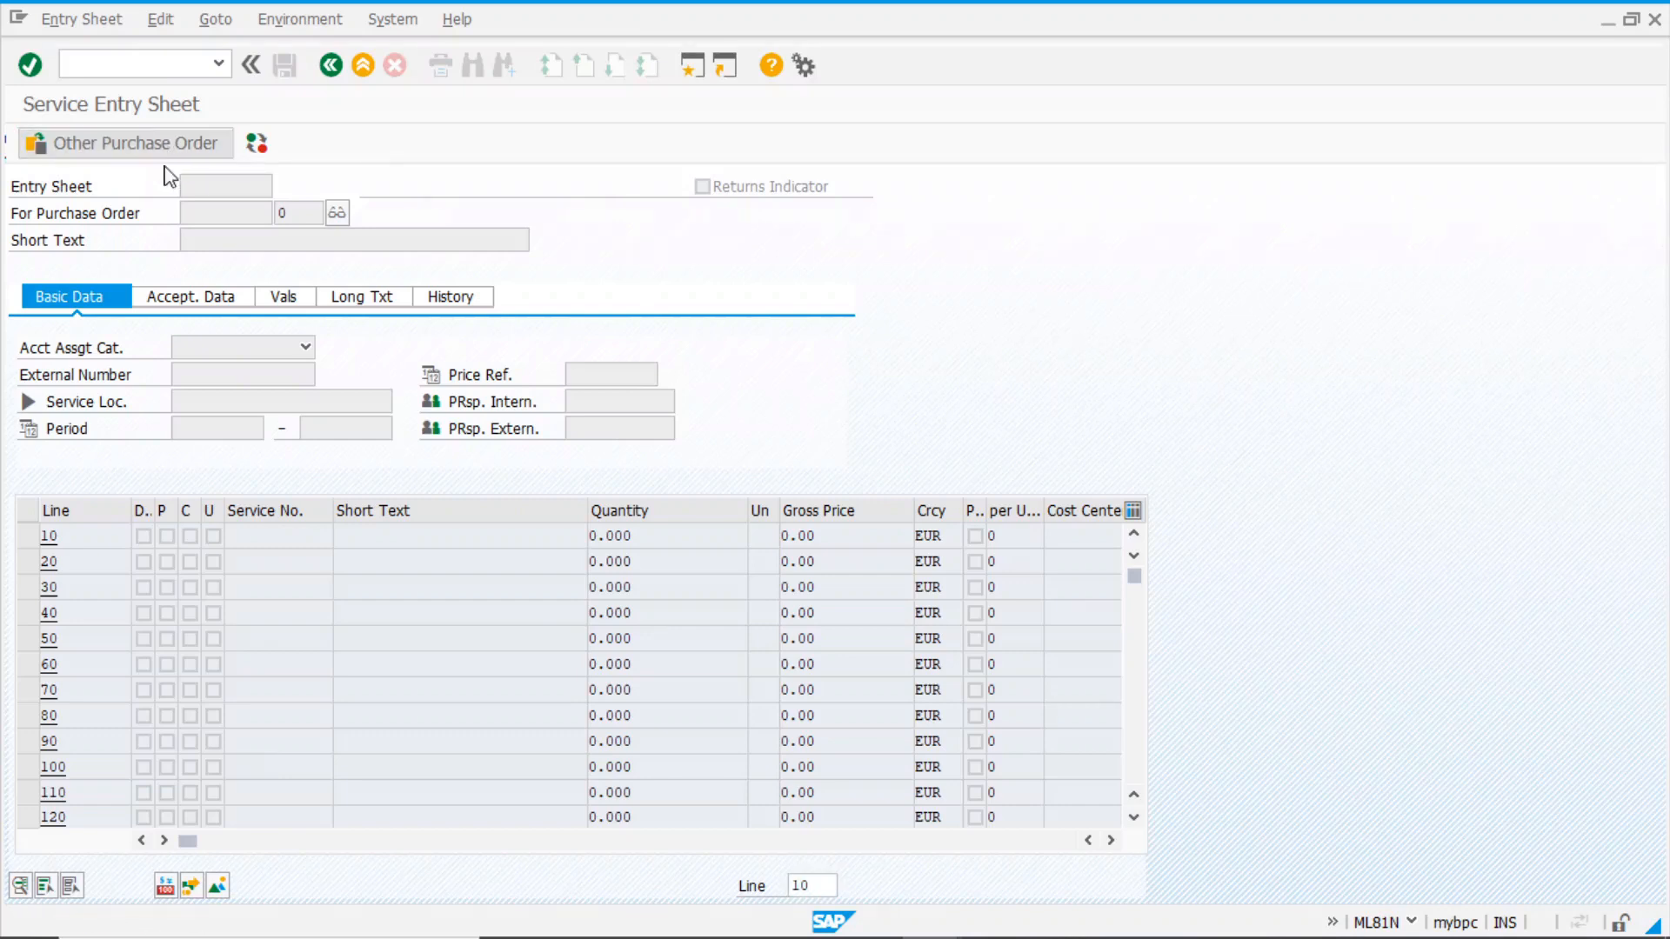
{"action": "left_click", "coordinate": [163, 151]}
{"action": "key", "text": "ctrl+v"}
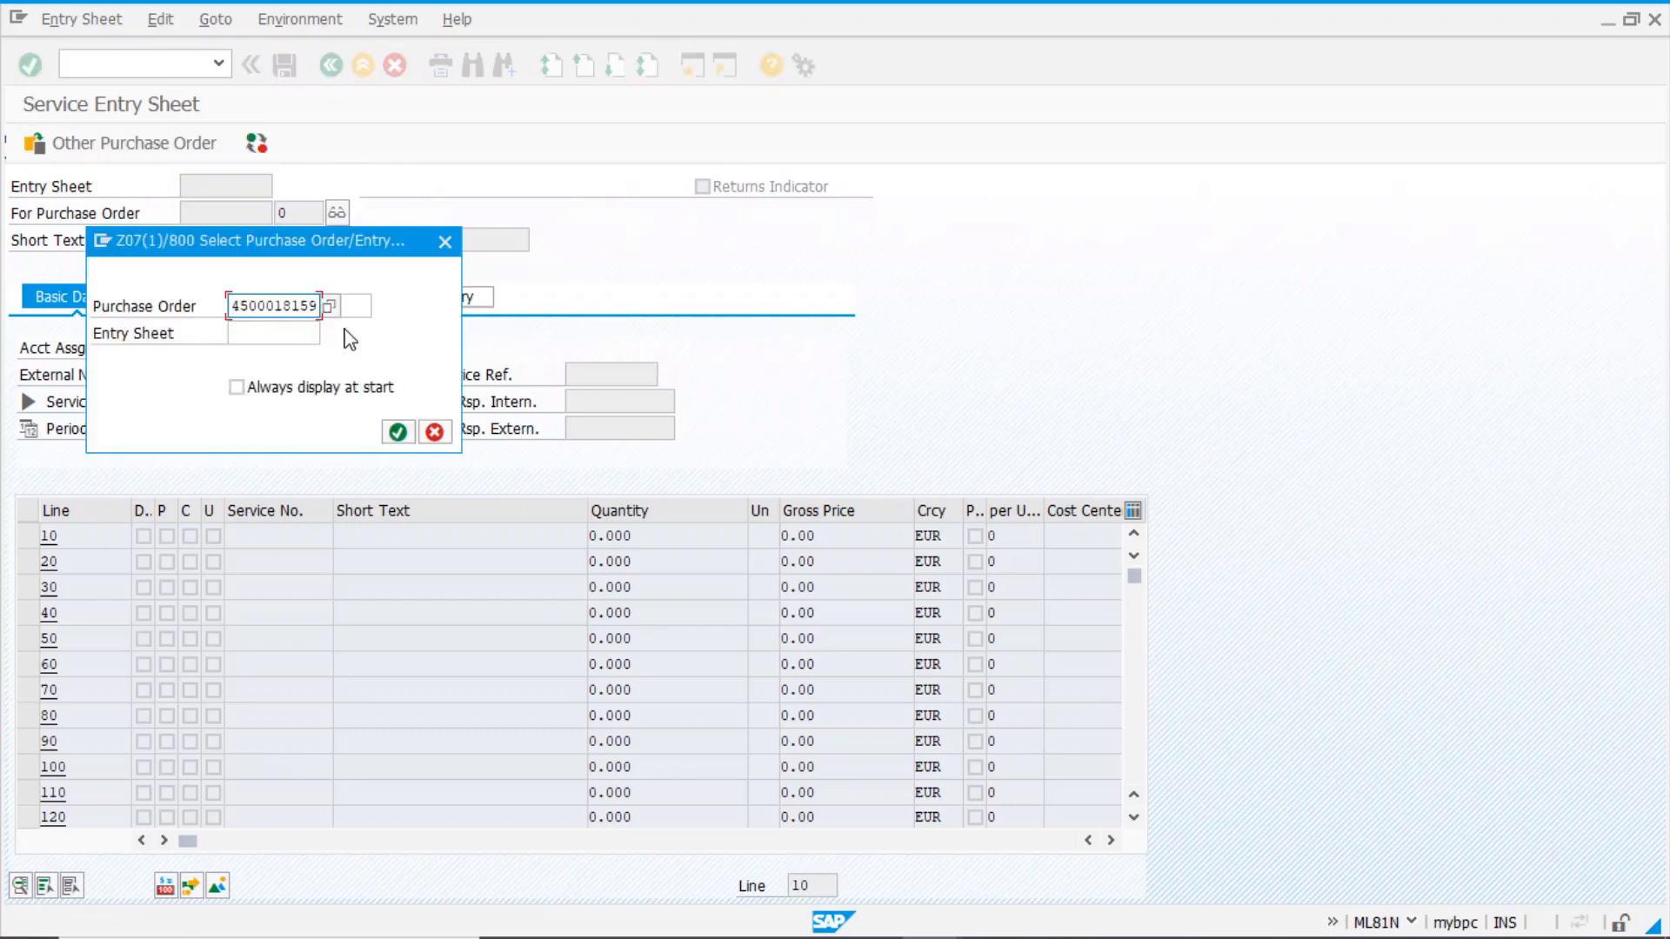
{"action": "left_click", "coordinate": [398, 433]}
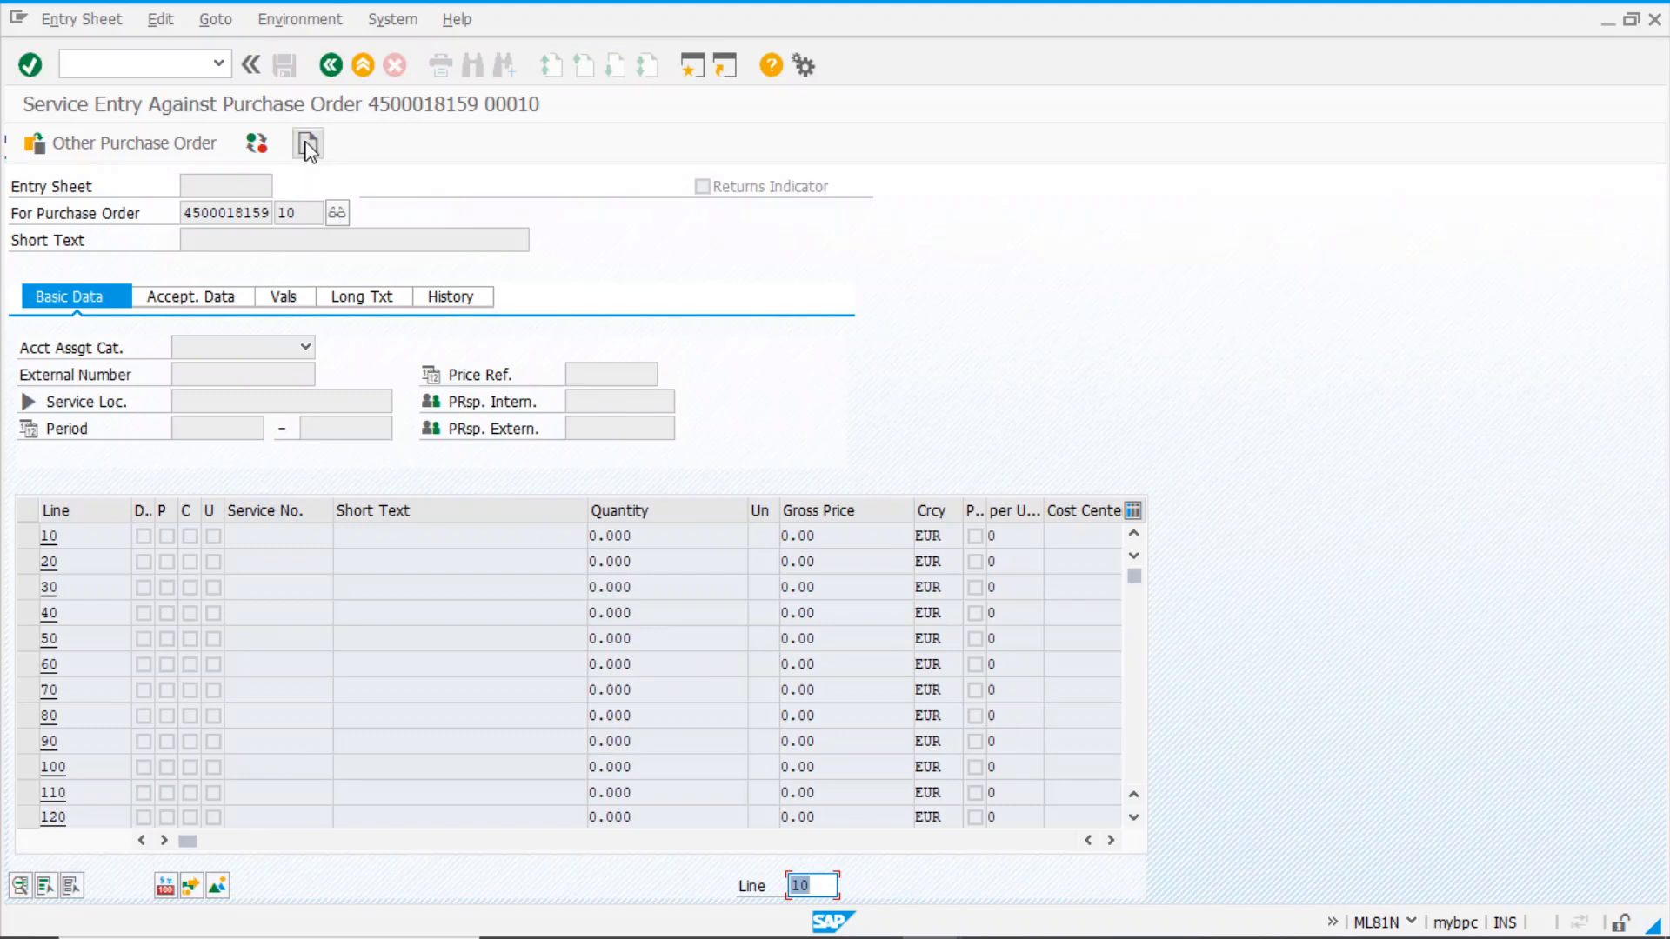
Create a new service entry sheet with the short text Painting work
{"action": "left_click", "coordinate": [309, 146]}
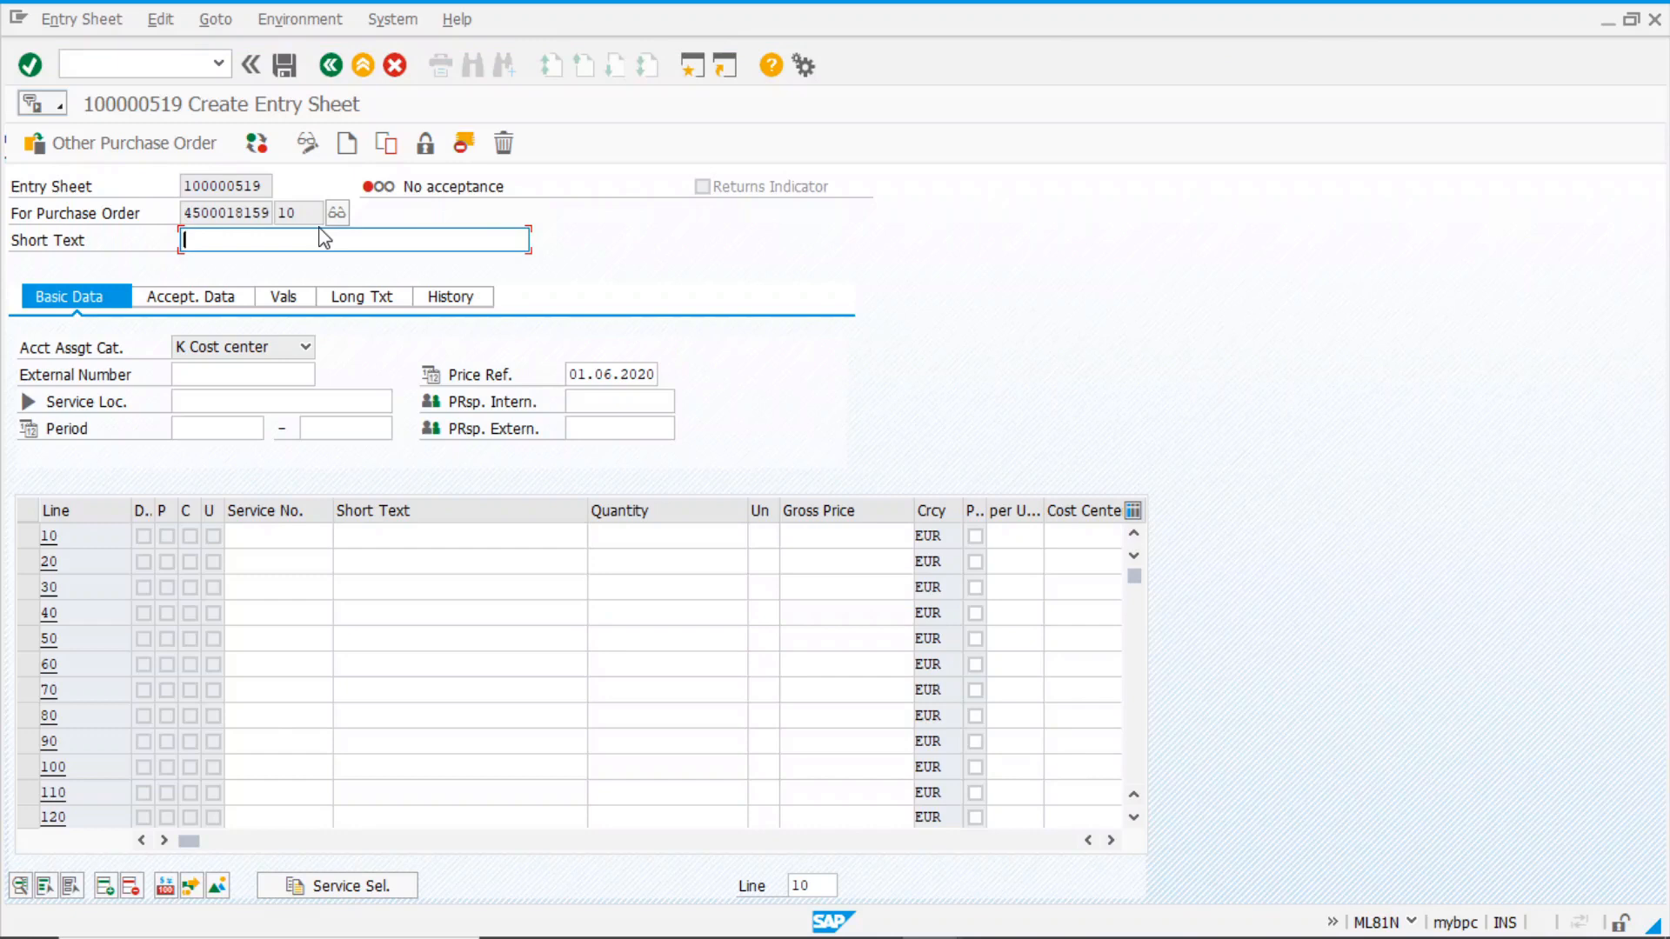
{"action": "type", "text": "Painting work"}
{"action": "key", "text": "Return"}
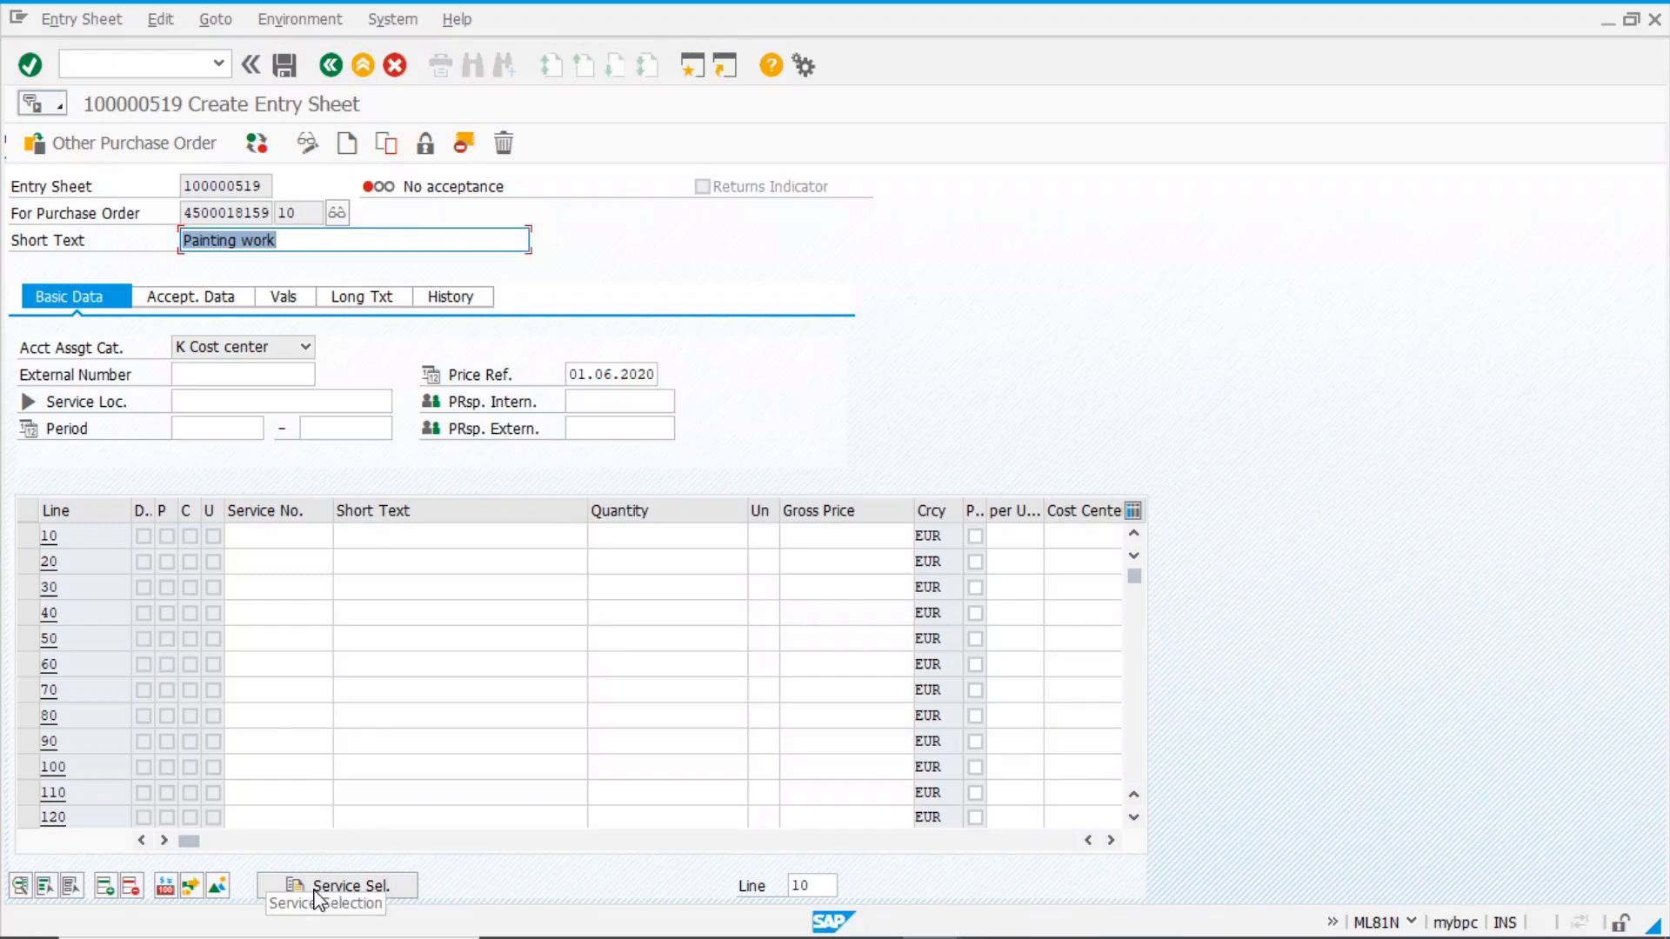
Adopt service line 10, Painting work, from the purchase order into the entry sheet
{"action": "left_click", "coordinate": [338, 890]}
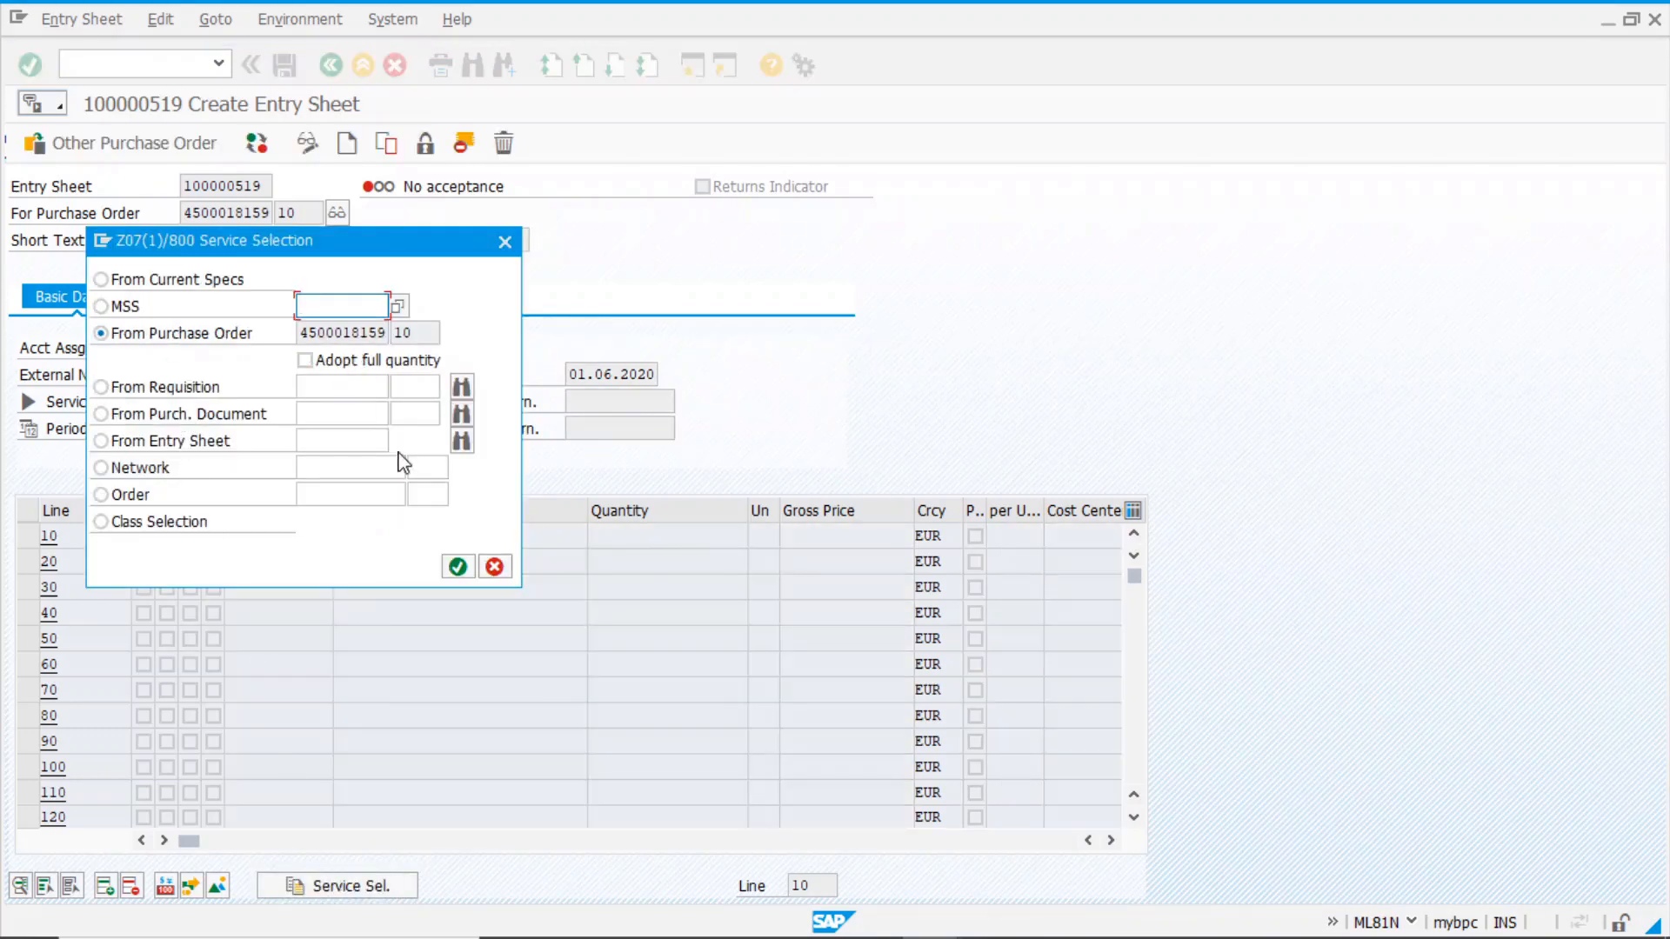
{"action": "left_click", "coordinate": [457, 566]}
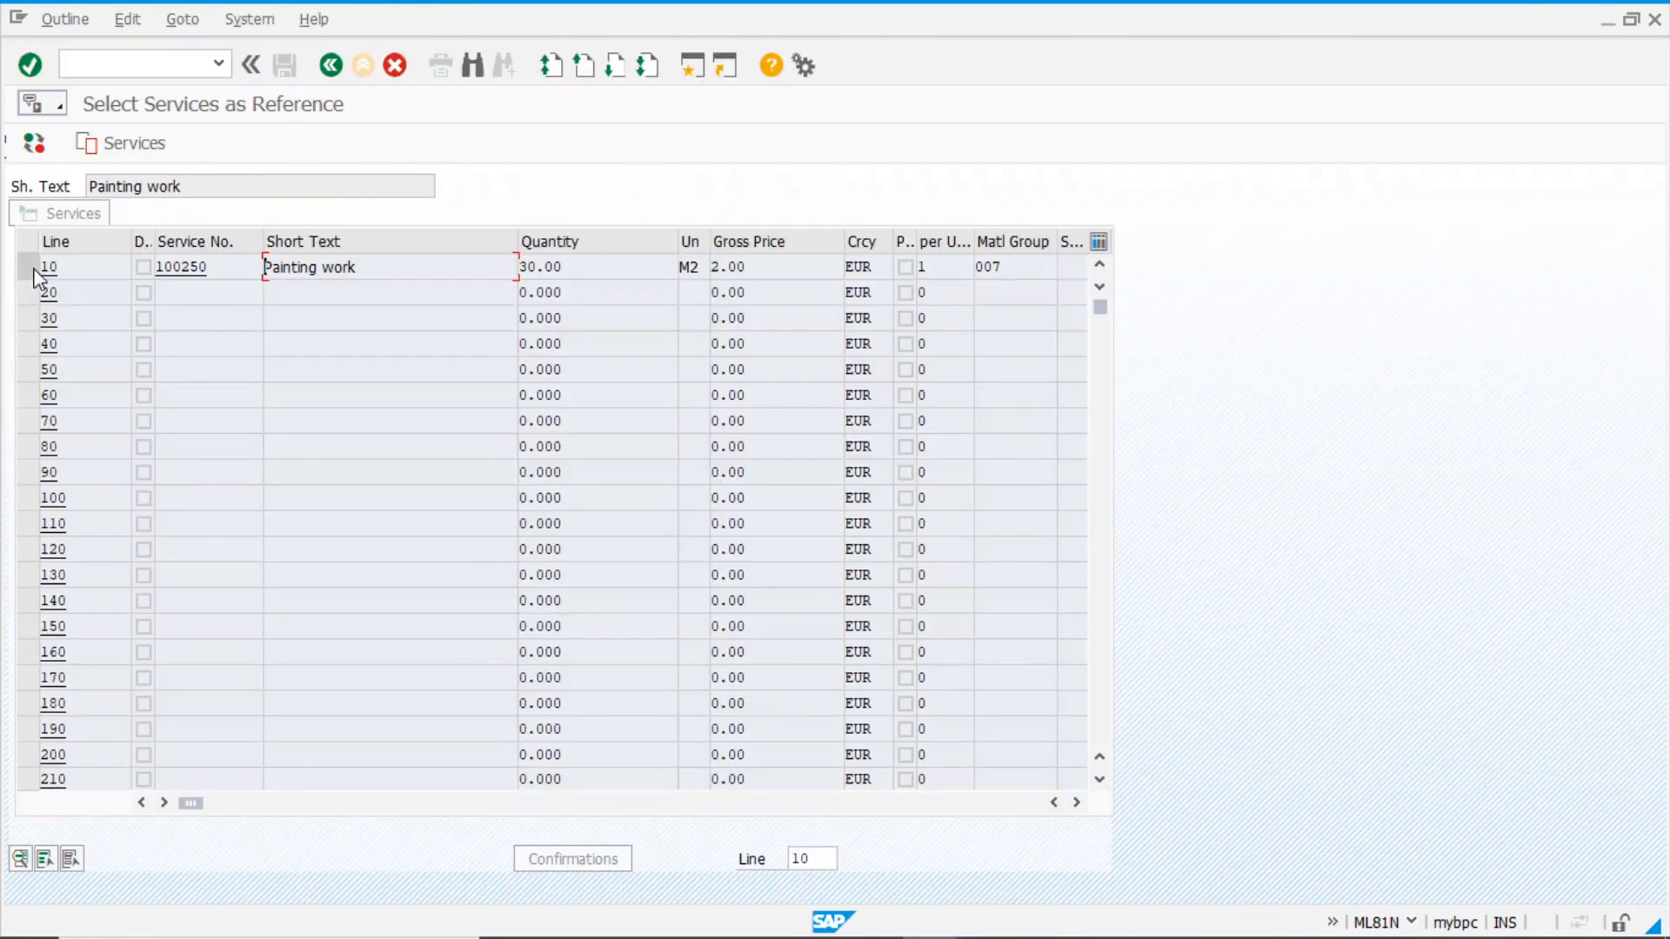
{"action": "left_click", "coordinate": [31, 269]}
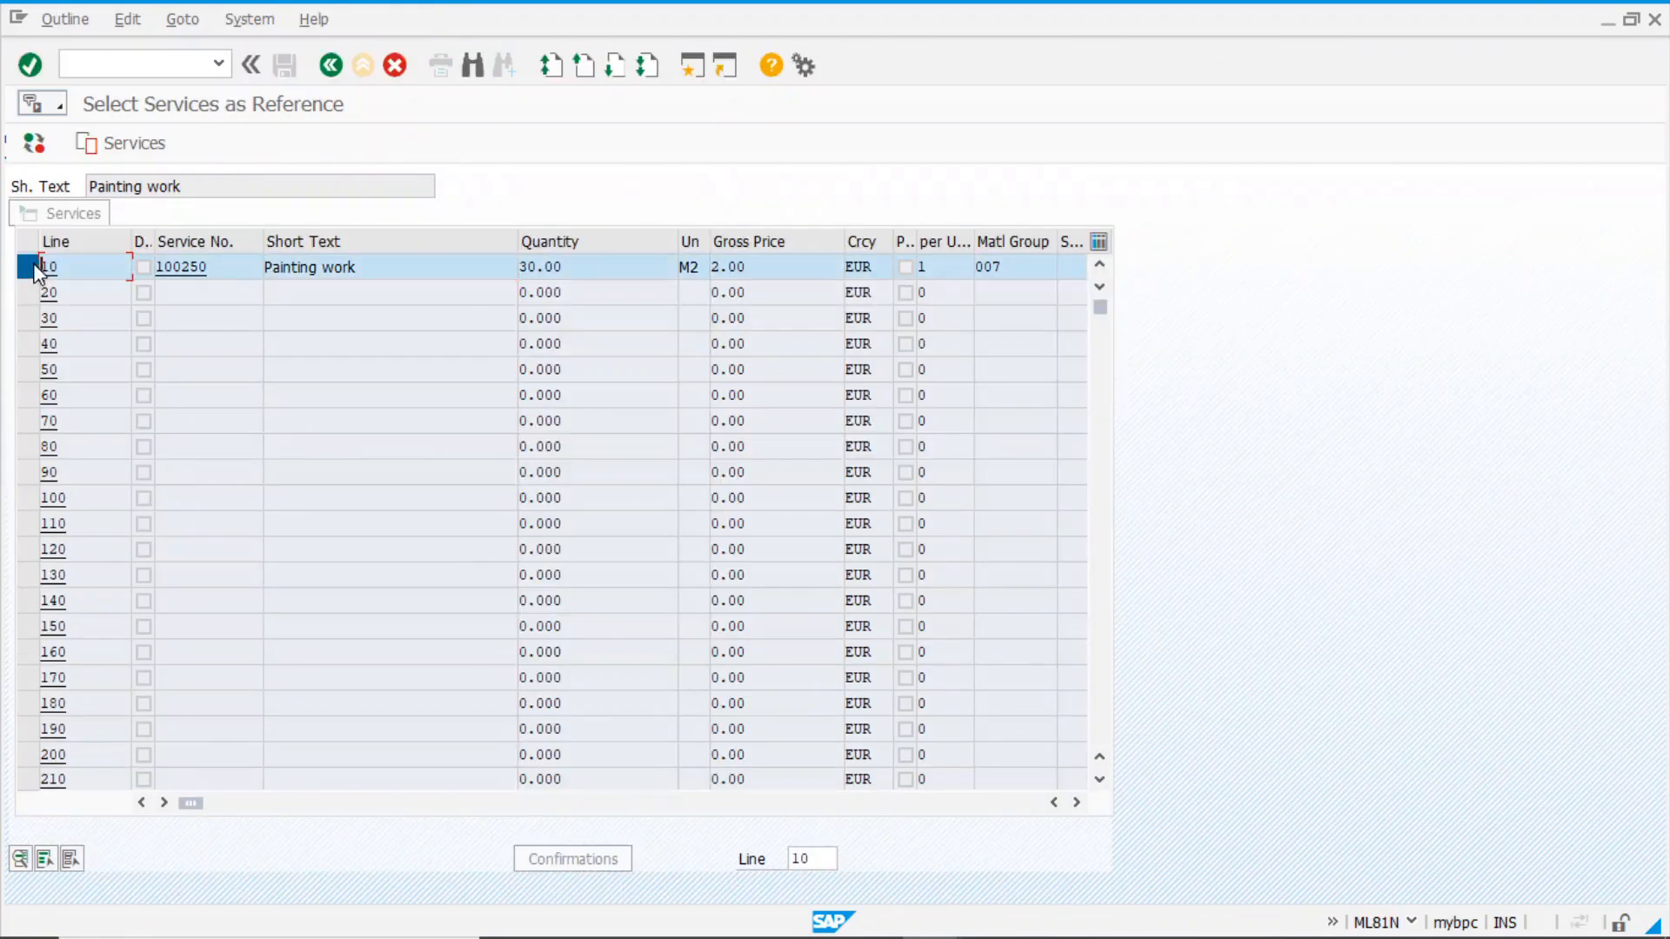
{"action": "left_click", "coordinate": [153, 151]}
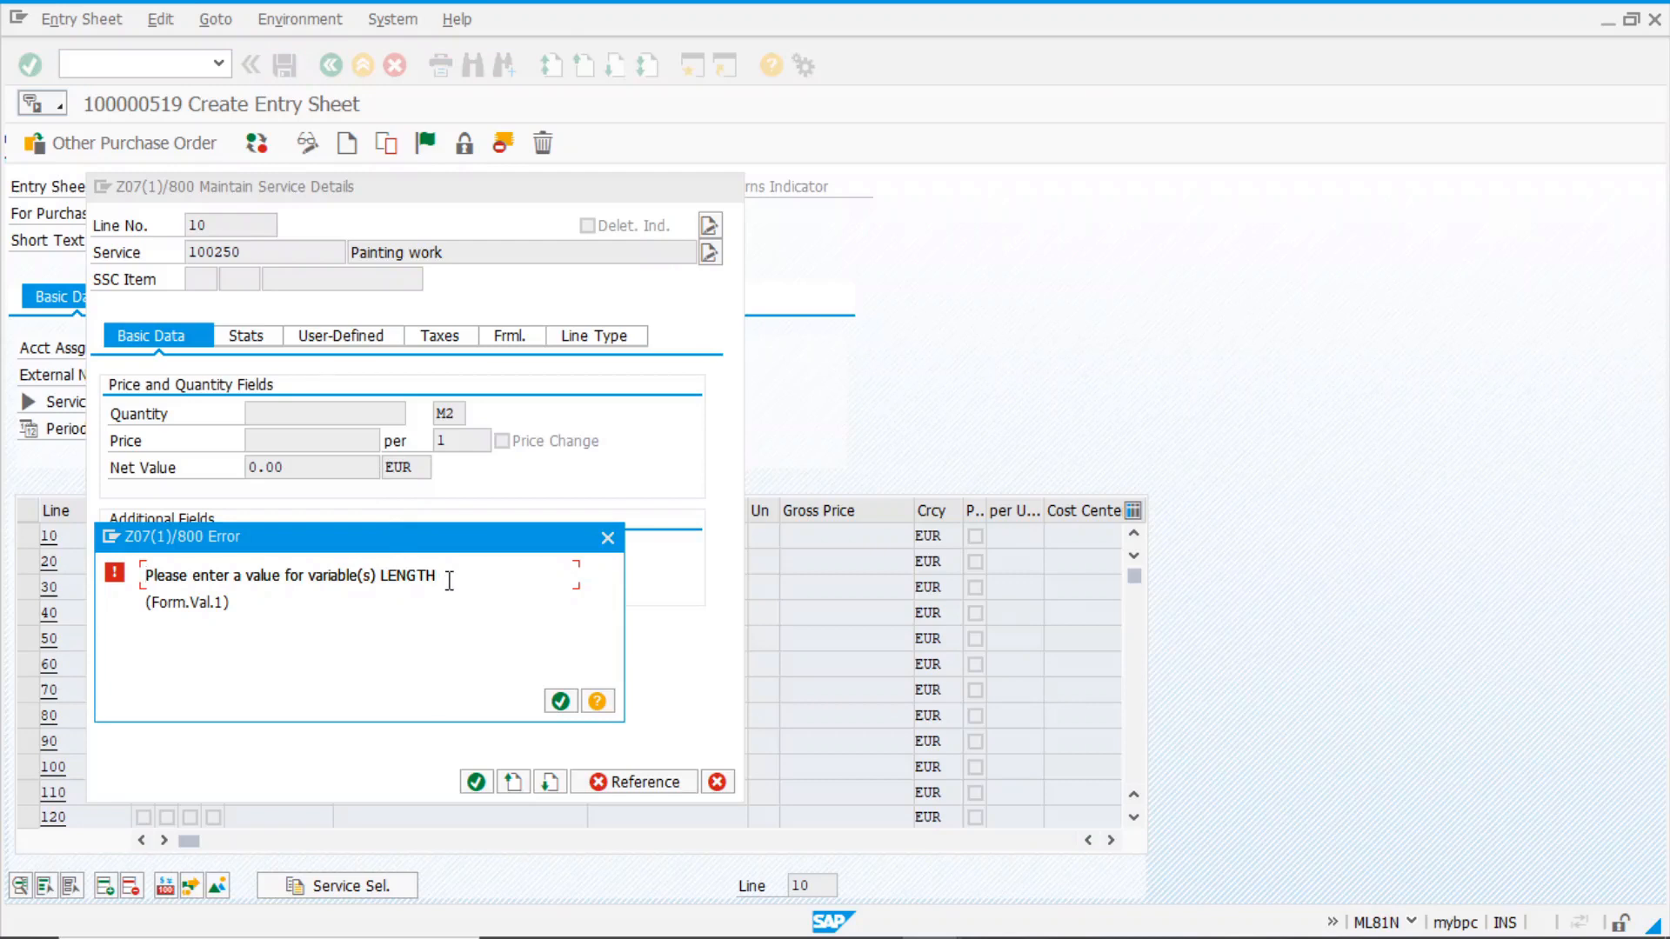
Enter 10 as the first M2 formula variable and fill in the second to give a quantity of 30 M2
{"action": "left_click", "coordinate": [560, 701]}
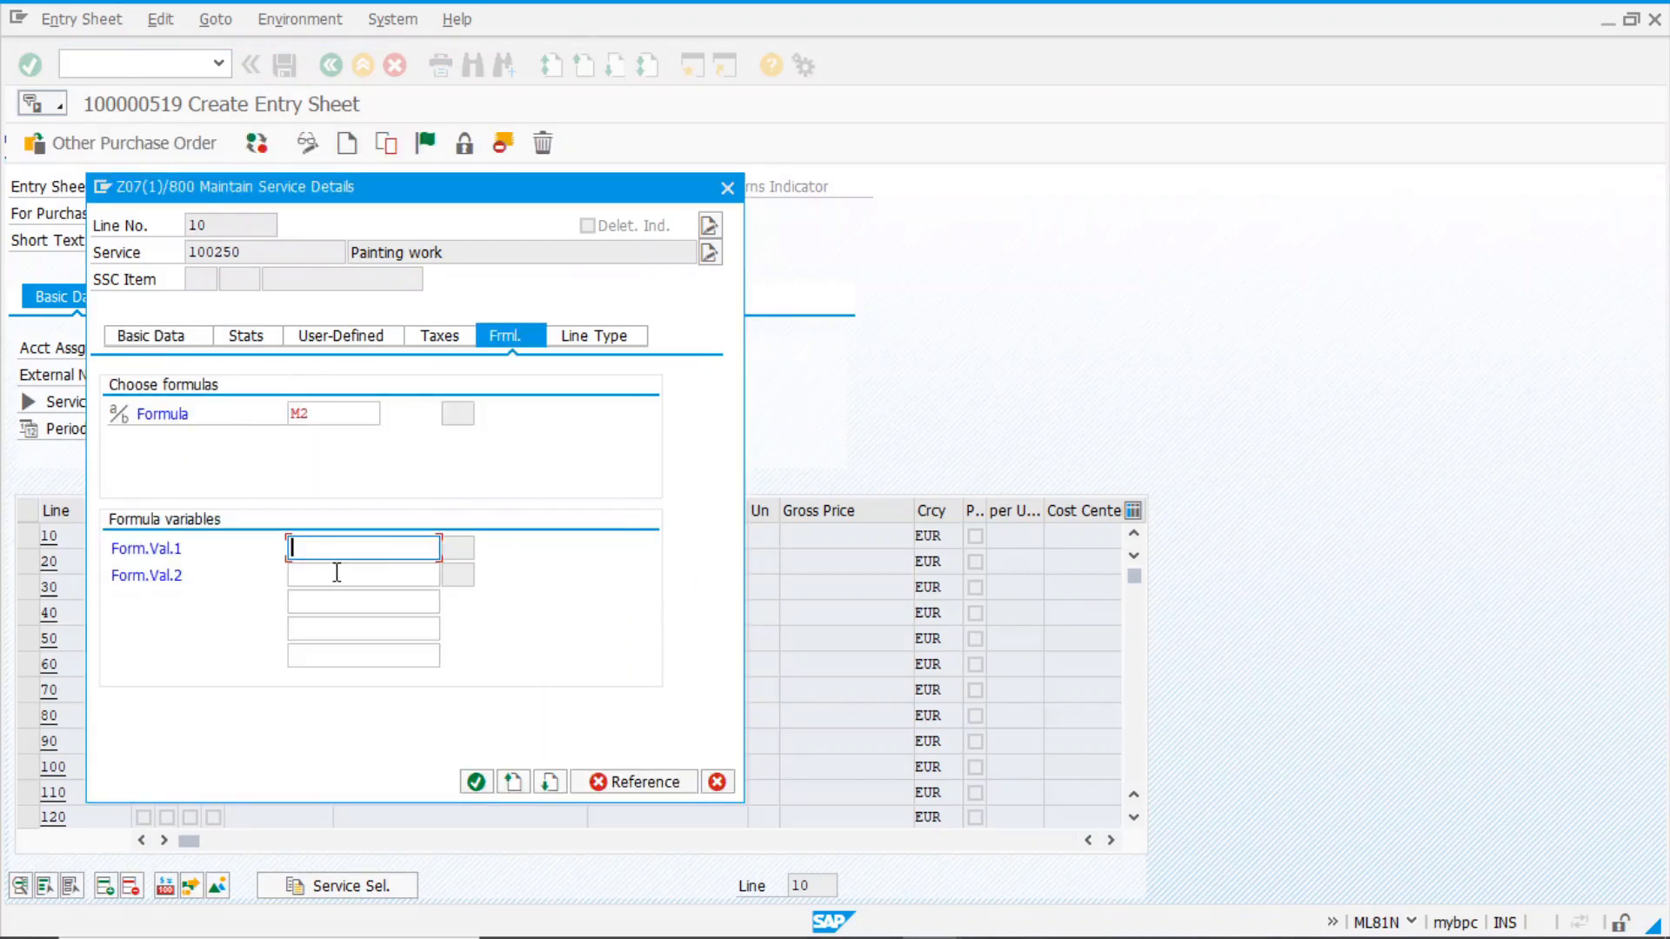
{"action": "type", "text": "10"}
{"action": "left_click", "coordinate": [336, 572]}
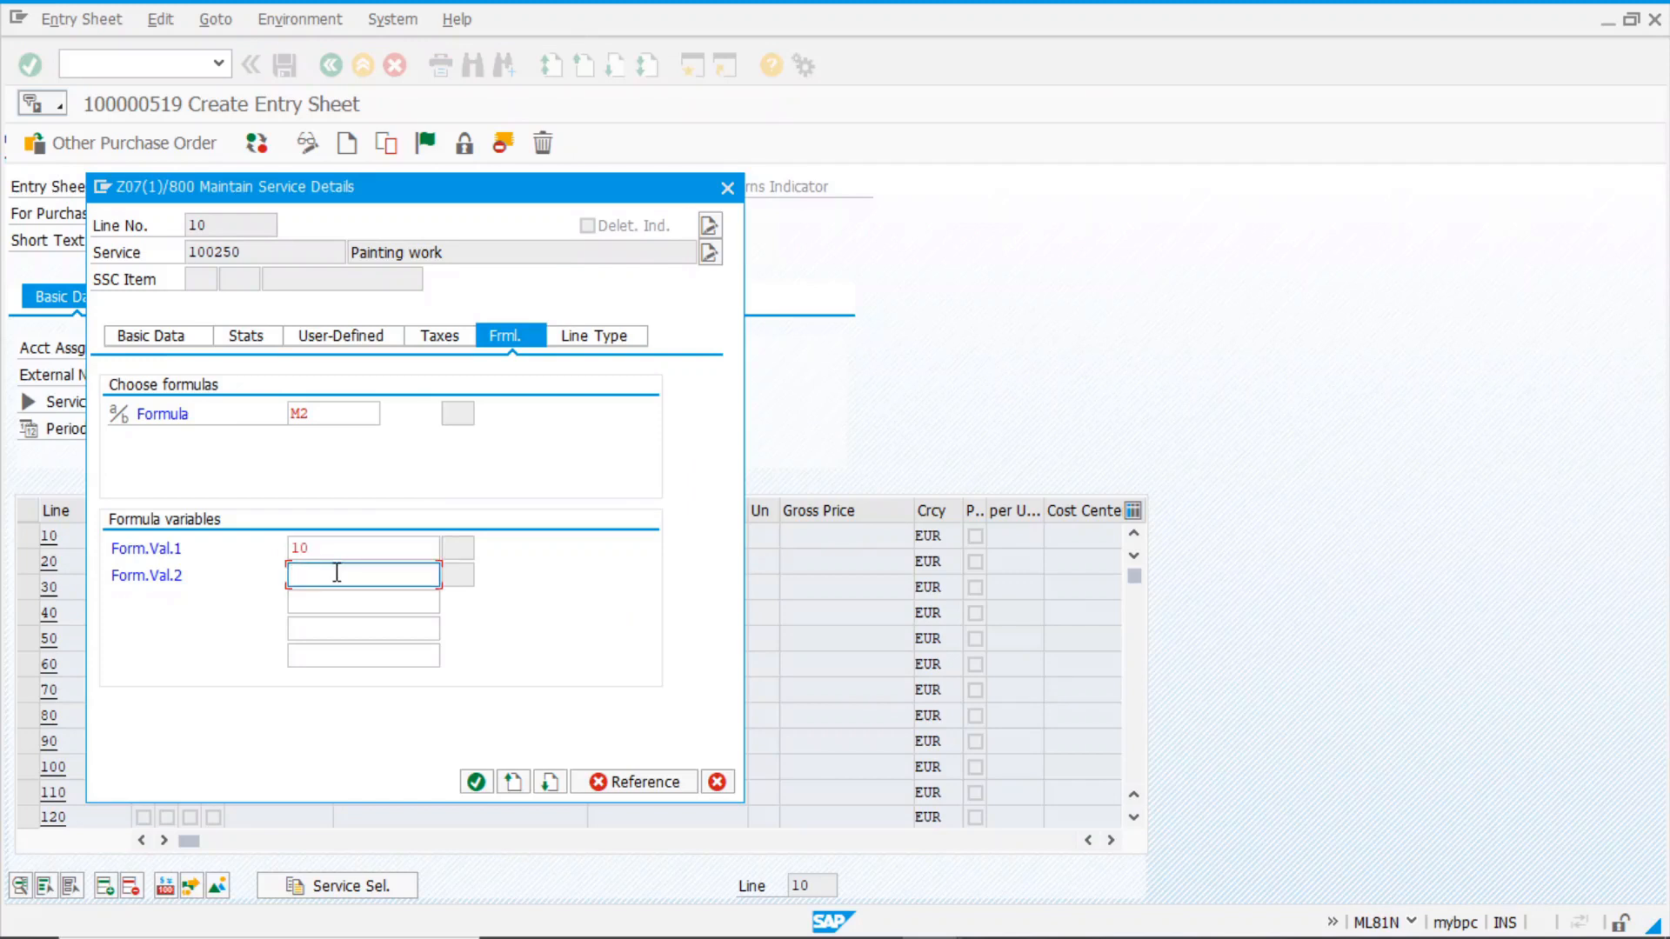
{"action": "type", "text": "30"}
{"action": "key", "text": "Return"}
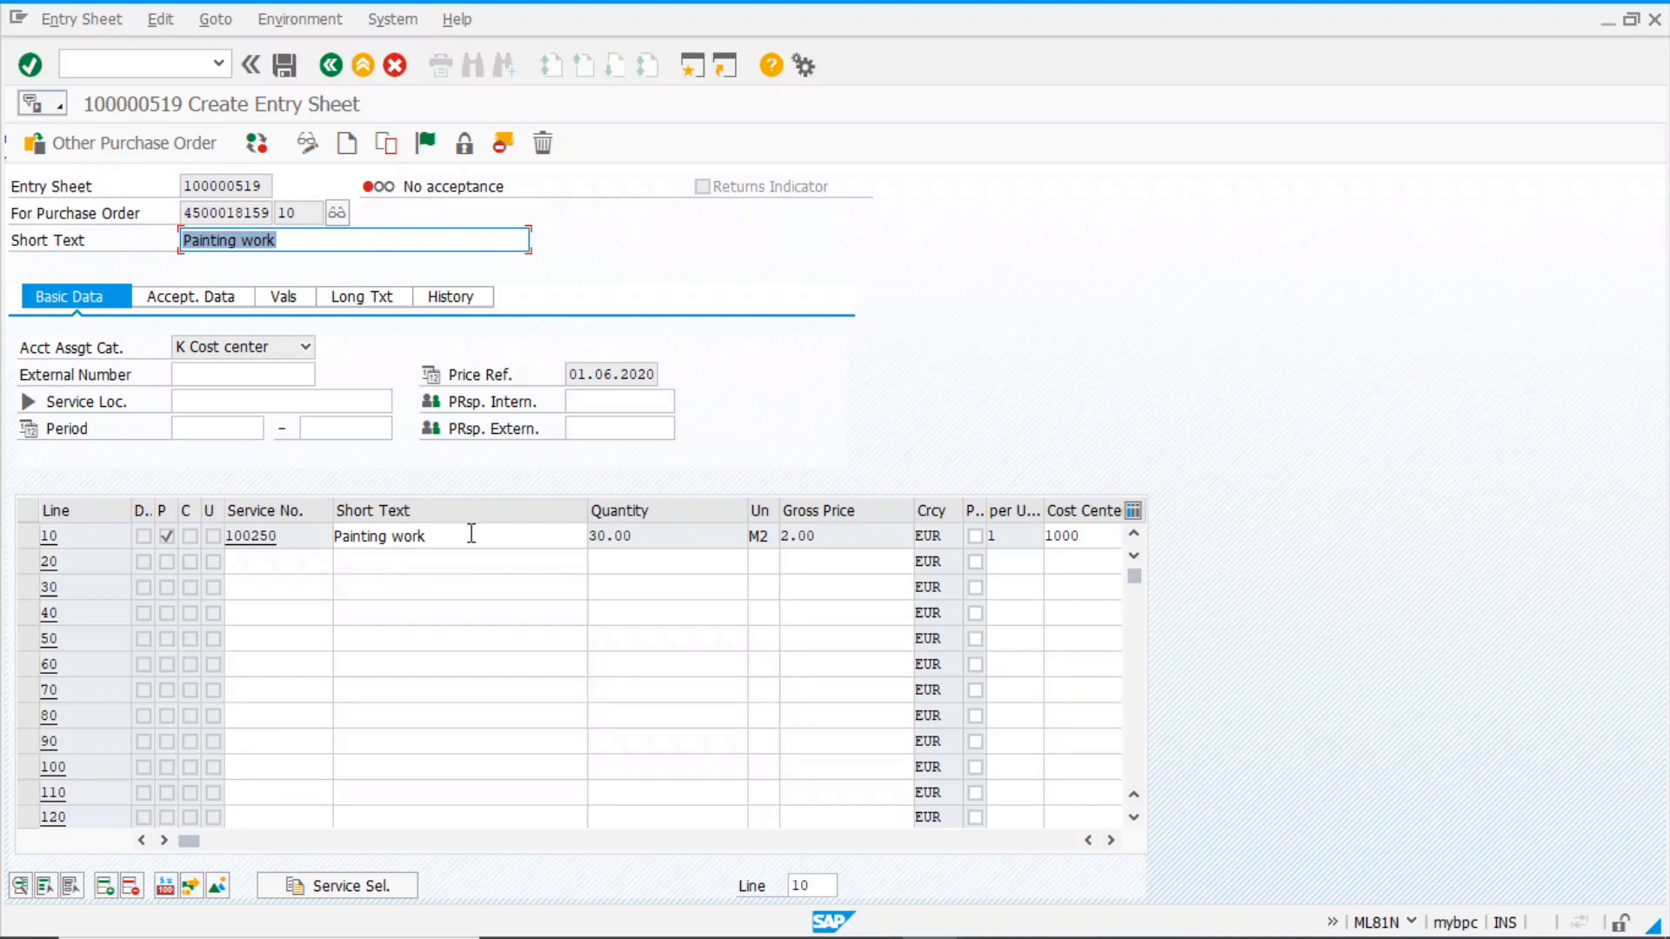
{"action": "left_click", "coordinate": [661, 539]}
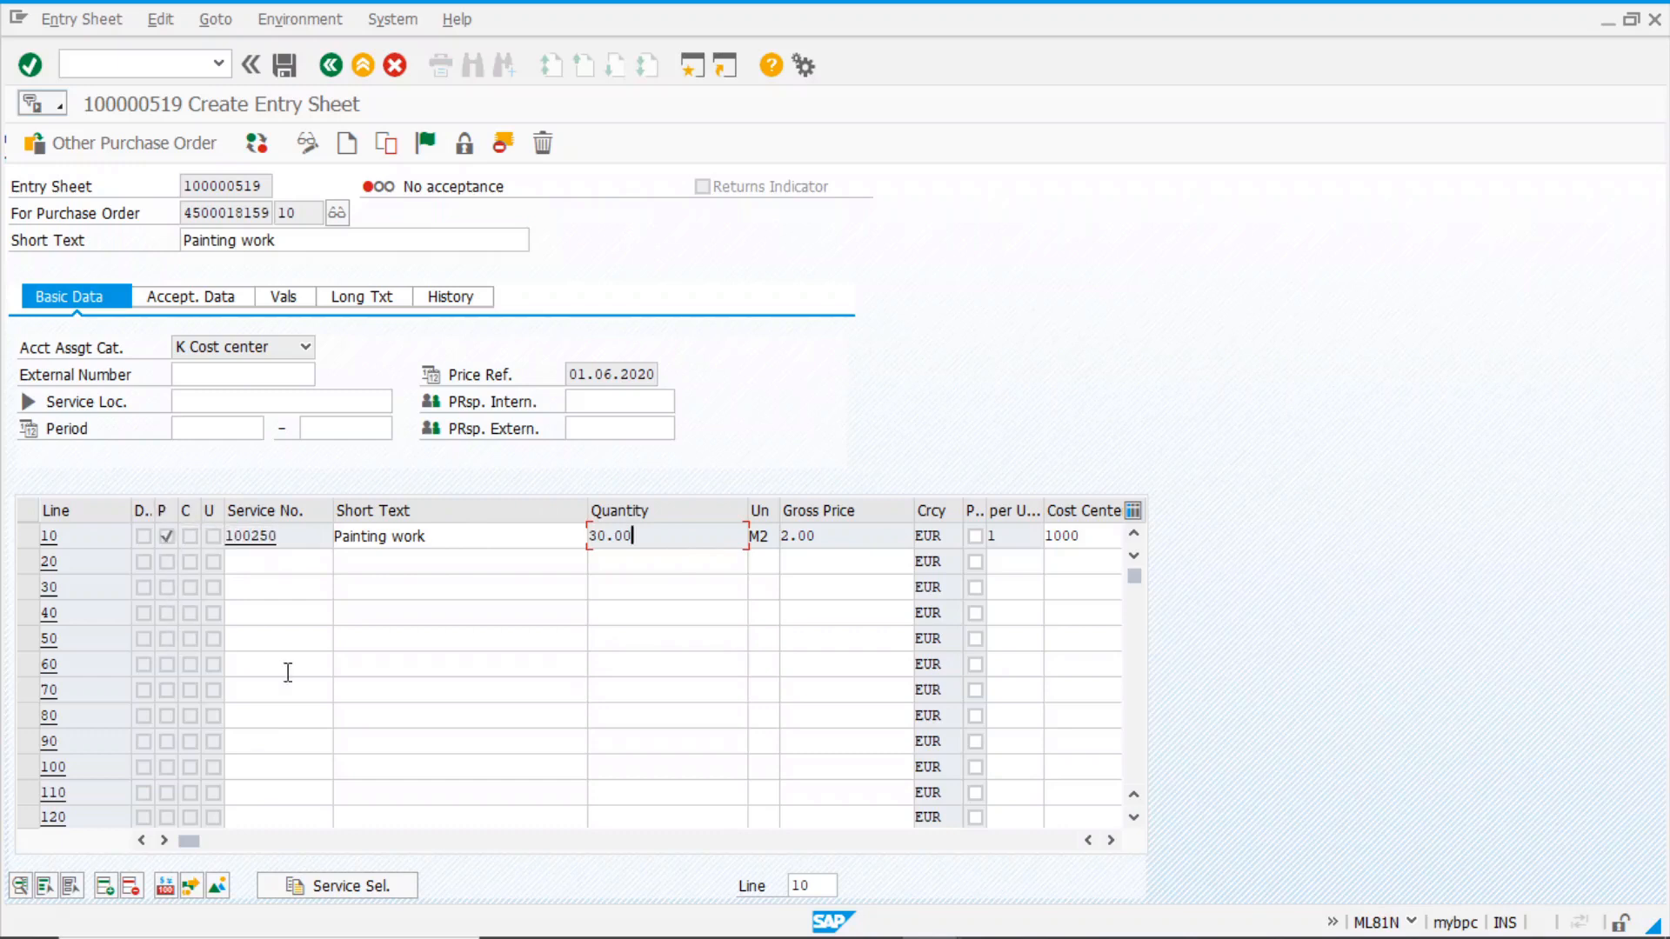
Enter cleaning as the short text of a new unplanned service in line 20
{"action": "left_click", "coordinate": [406, 570]}
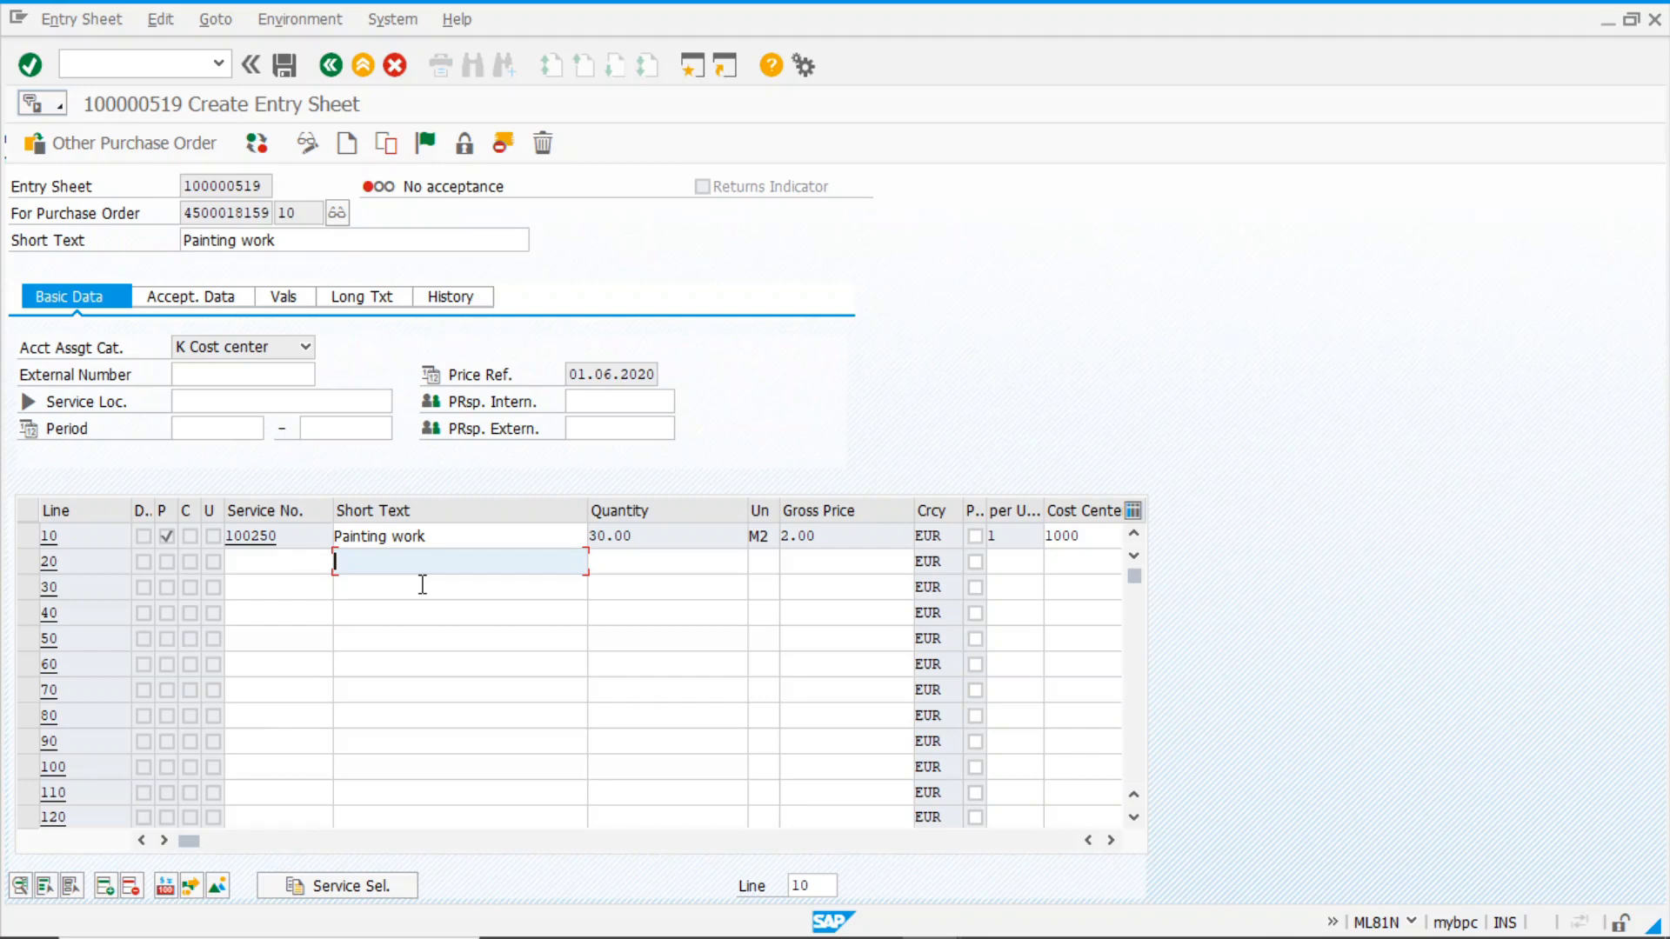
{"action": "type", "text": "se"}
{"action": "key", "text": "BackSpace"}
{"action": "key", "text": "BackSpace"}
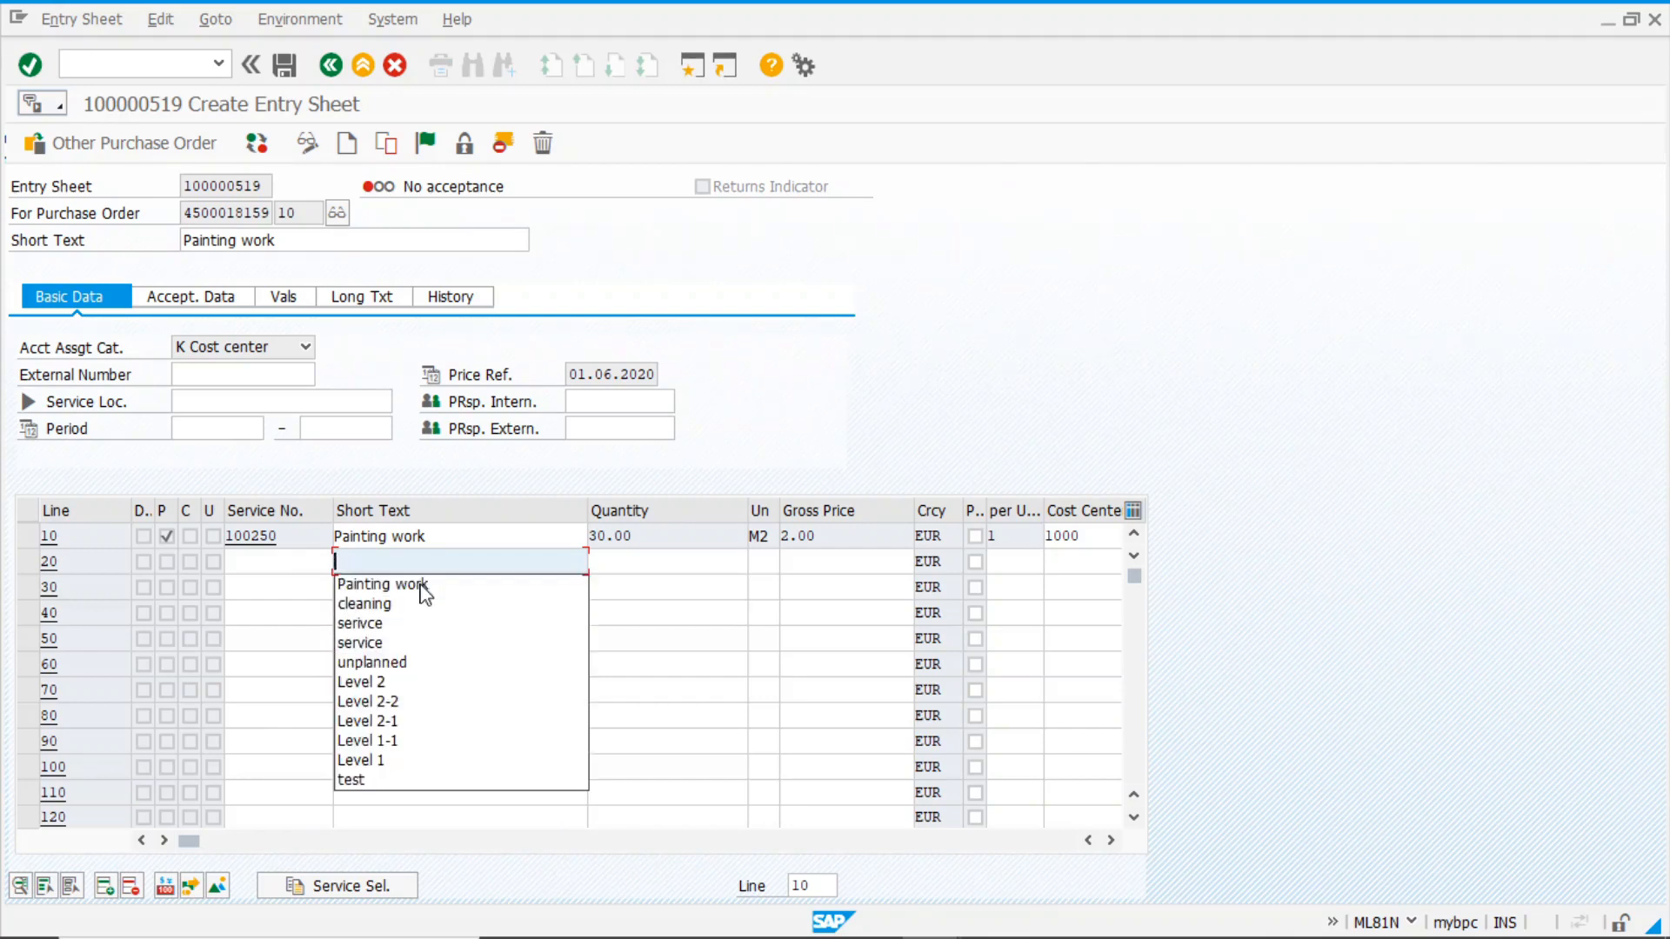
{"action": "type", "text": "c"}
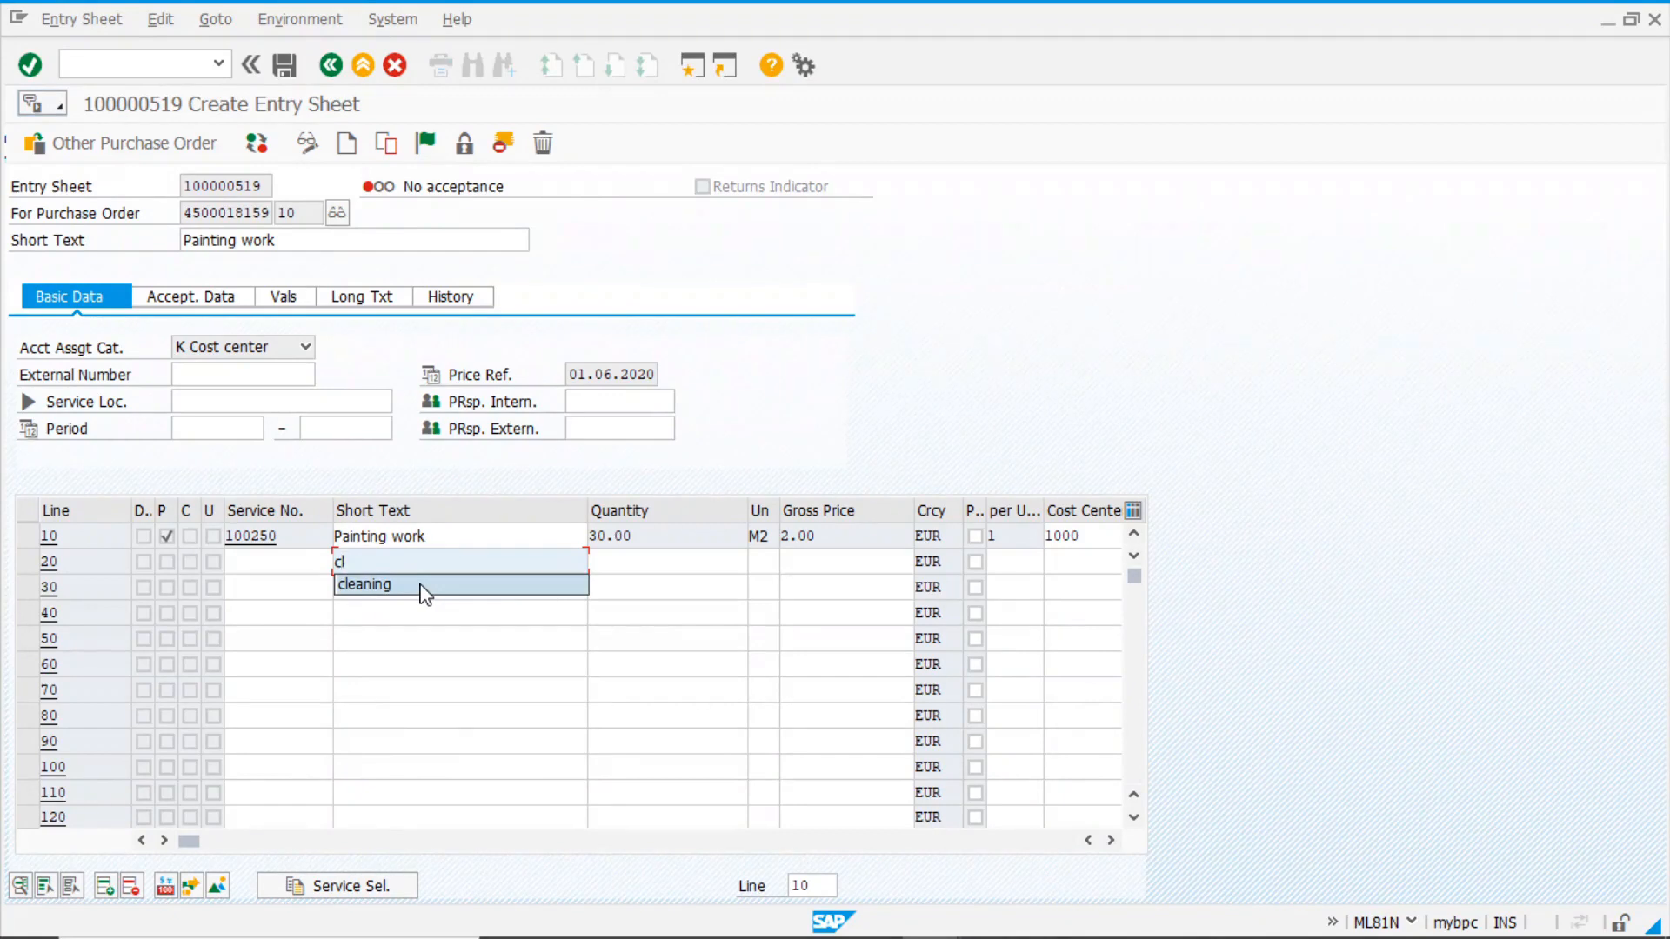
{"action": "left_click", "coordinate": [425, 589]}
Give the cleaning service a quantity of 1 AU and a gross price of 10 EUR
{"action": "left_click", "coordinate": [650, 559]}
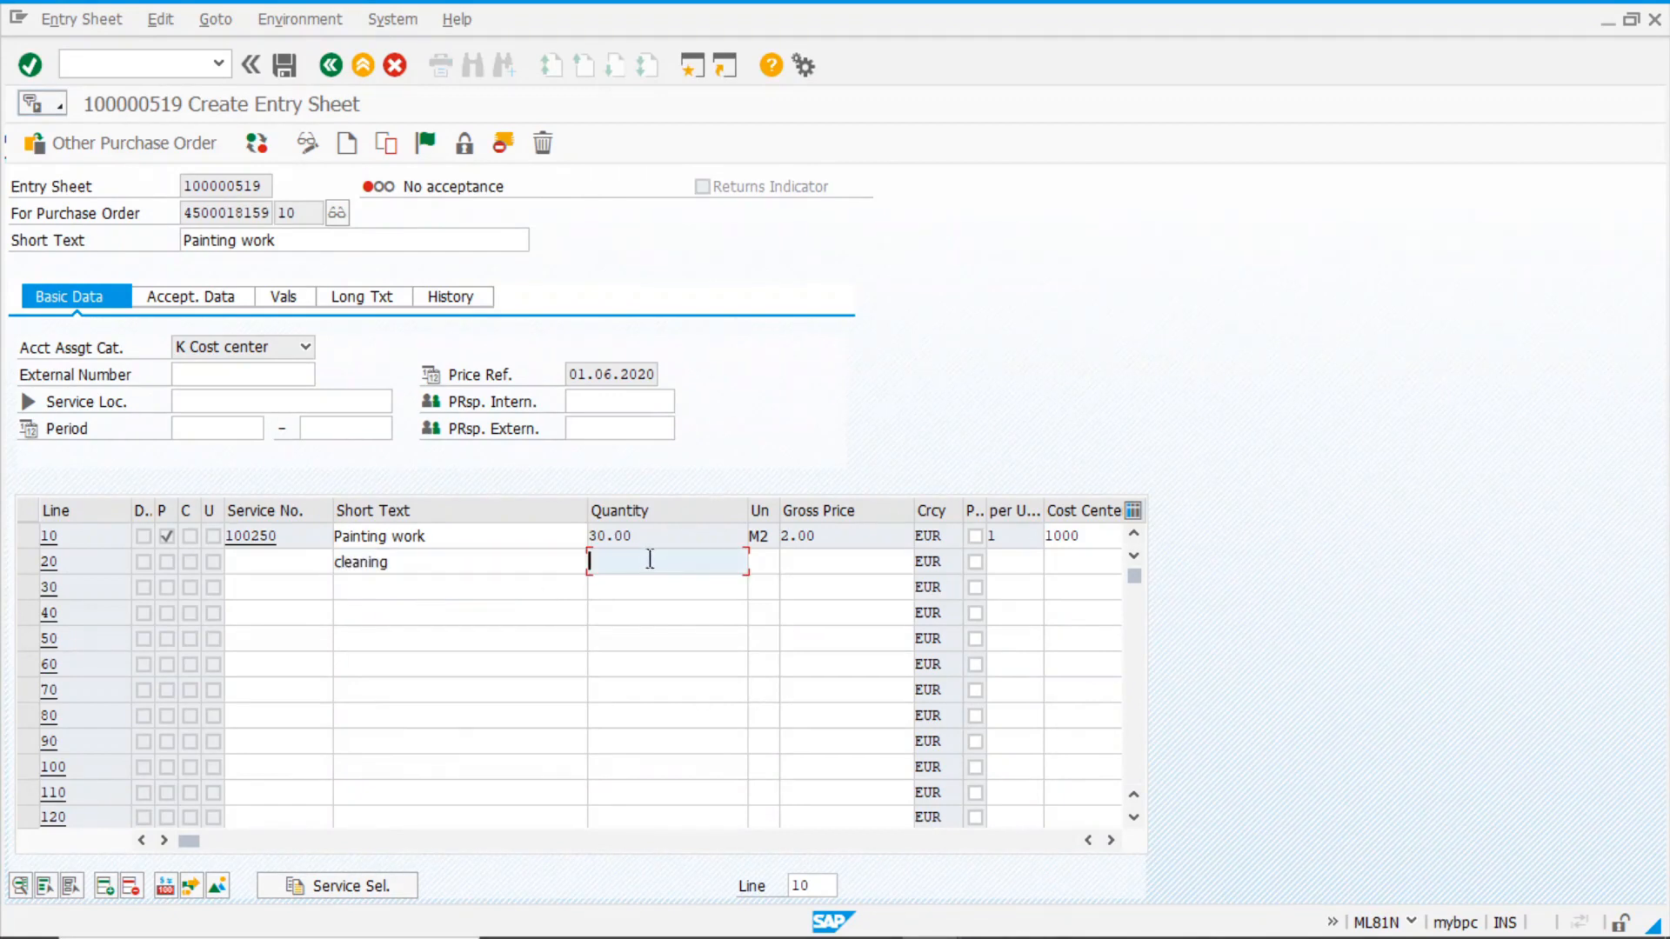
{"action": "type", "text": "1"}
{"action": "key", "text": "Tab"}
{"action": "type", "text": "au"}
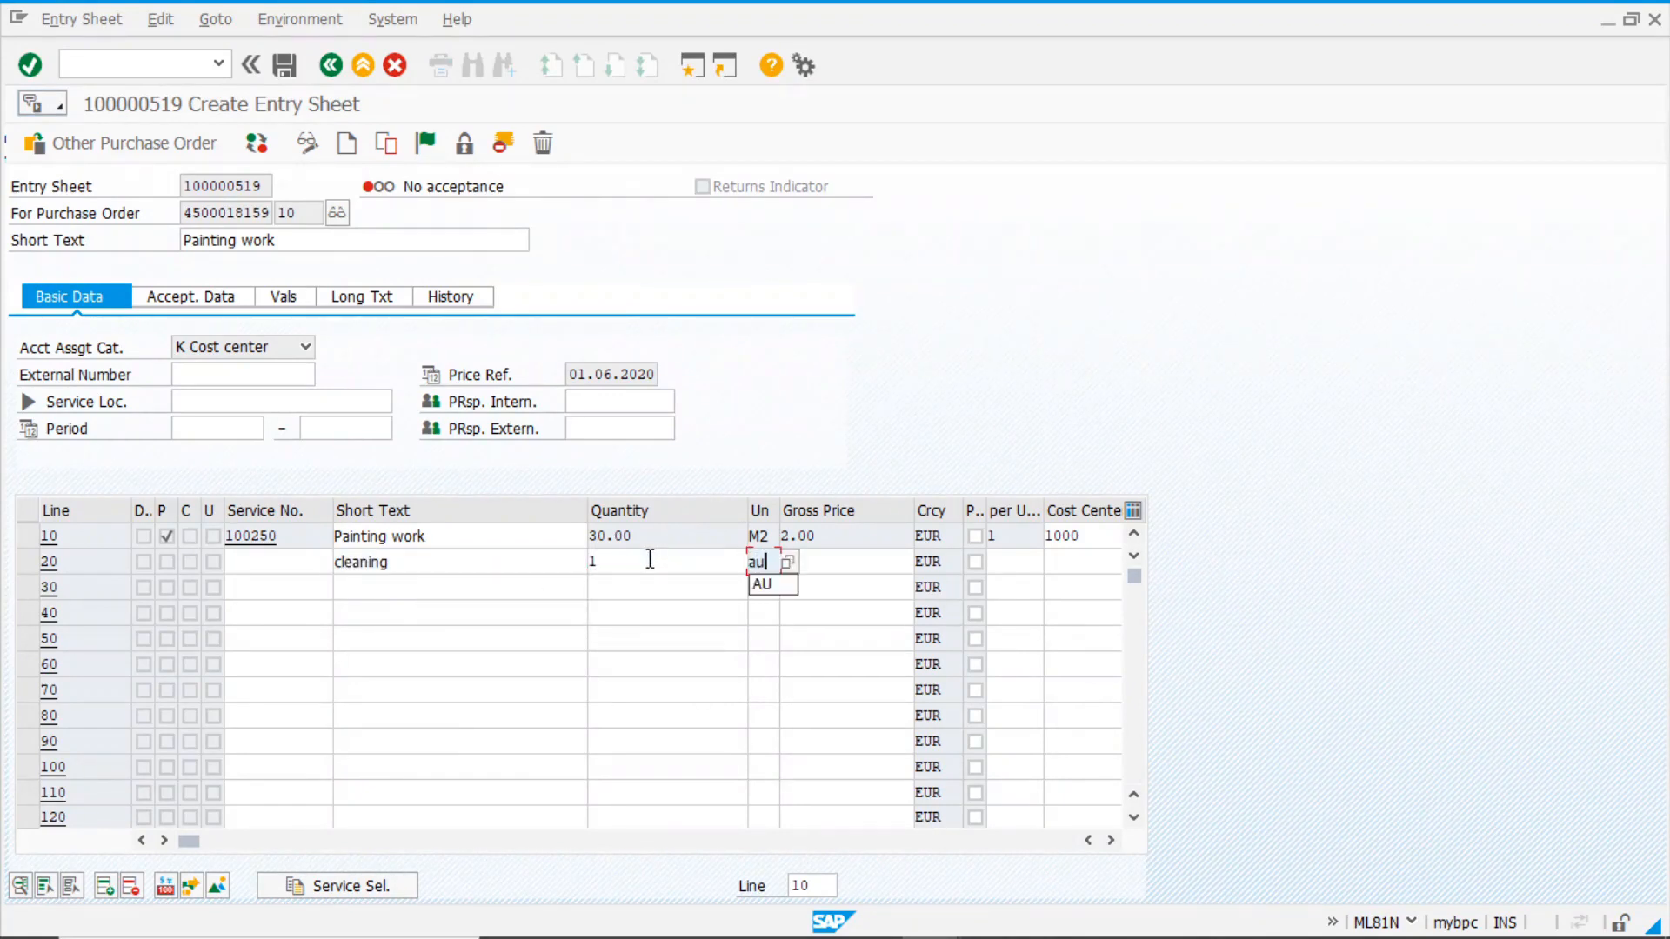
{"action": "key", "text": "Tab"}
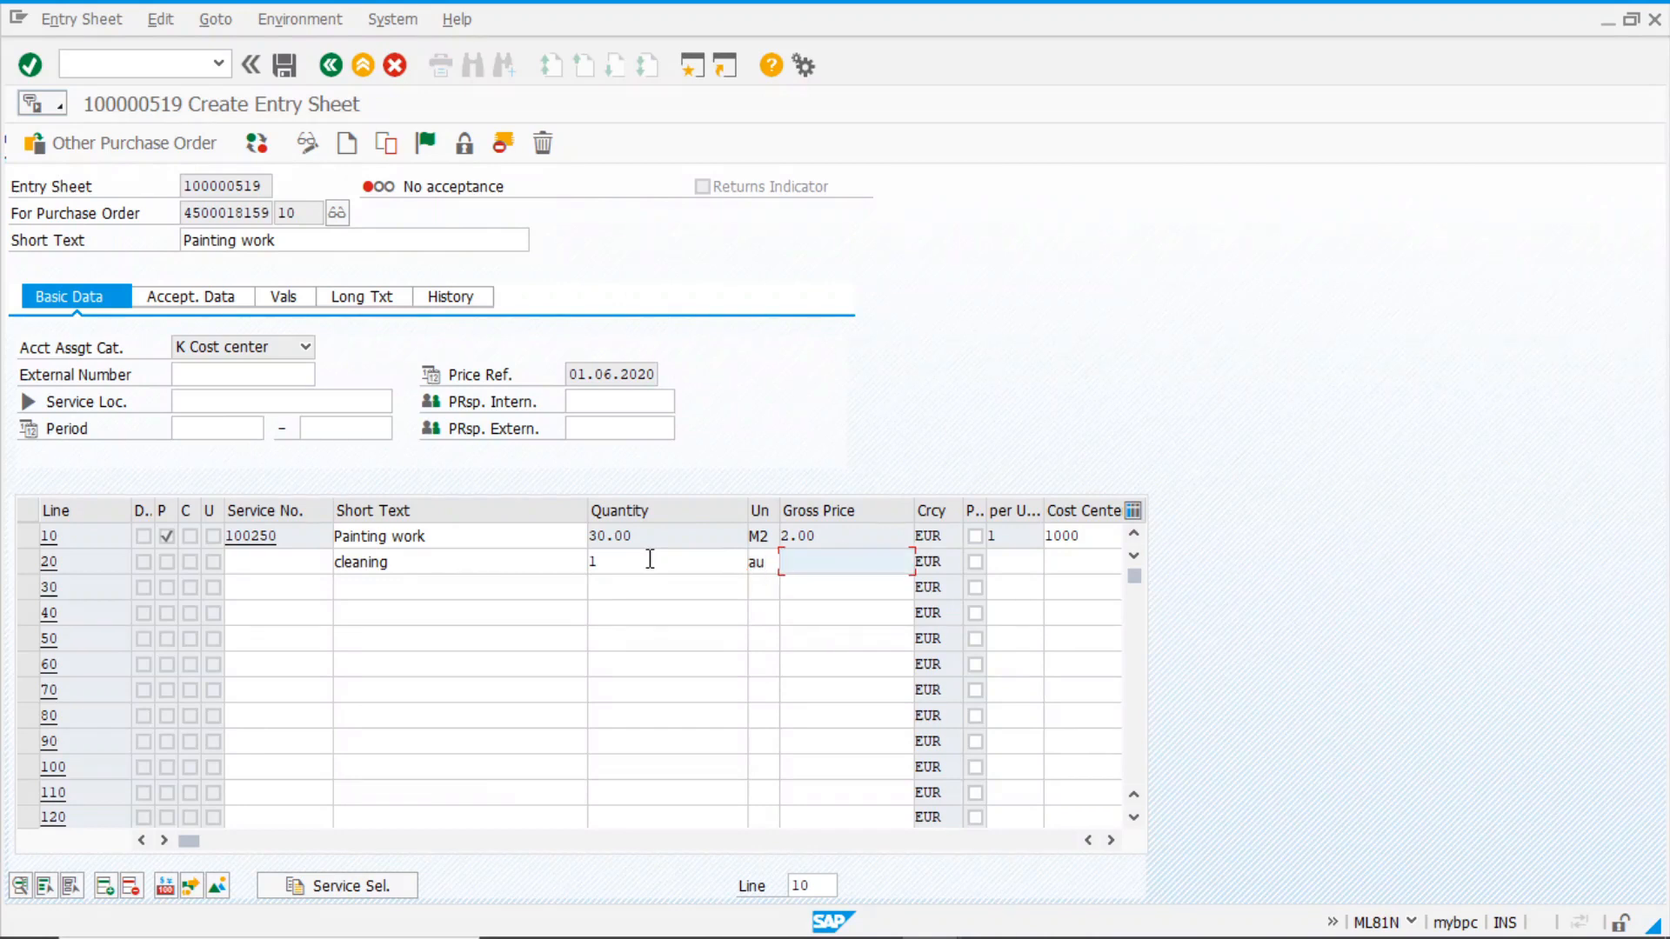
{"action": "type", "text": "10"}
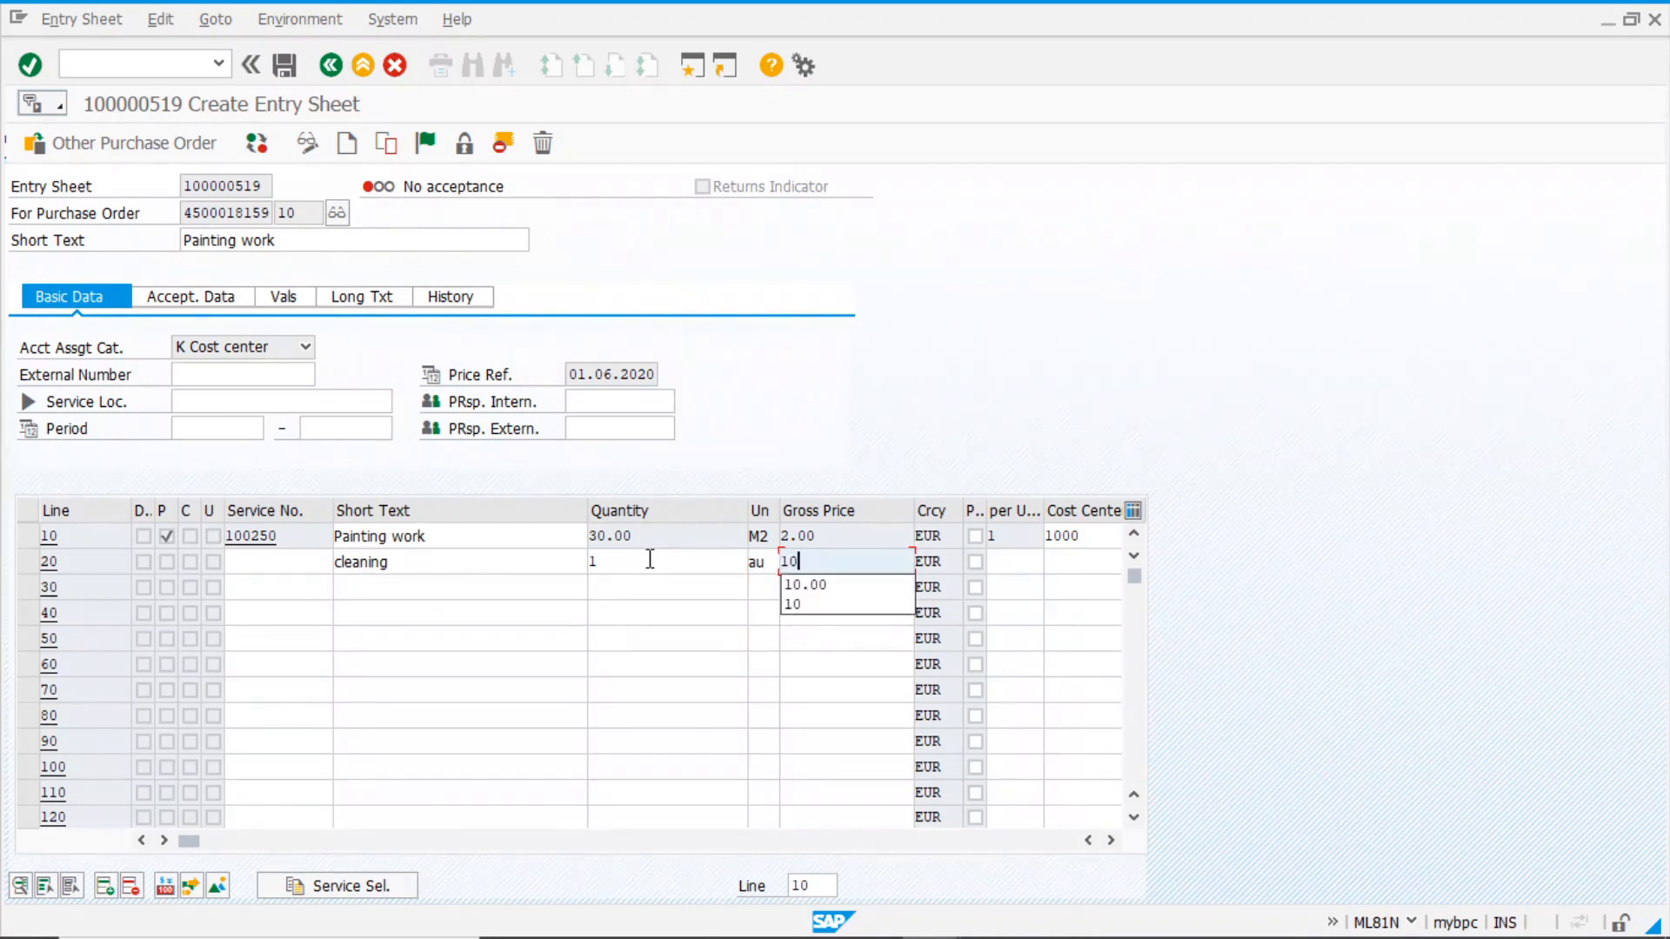
{"action": "key", "text": "Return"}
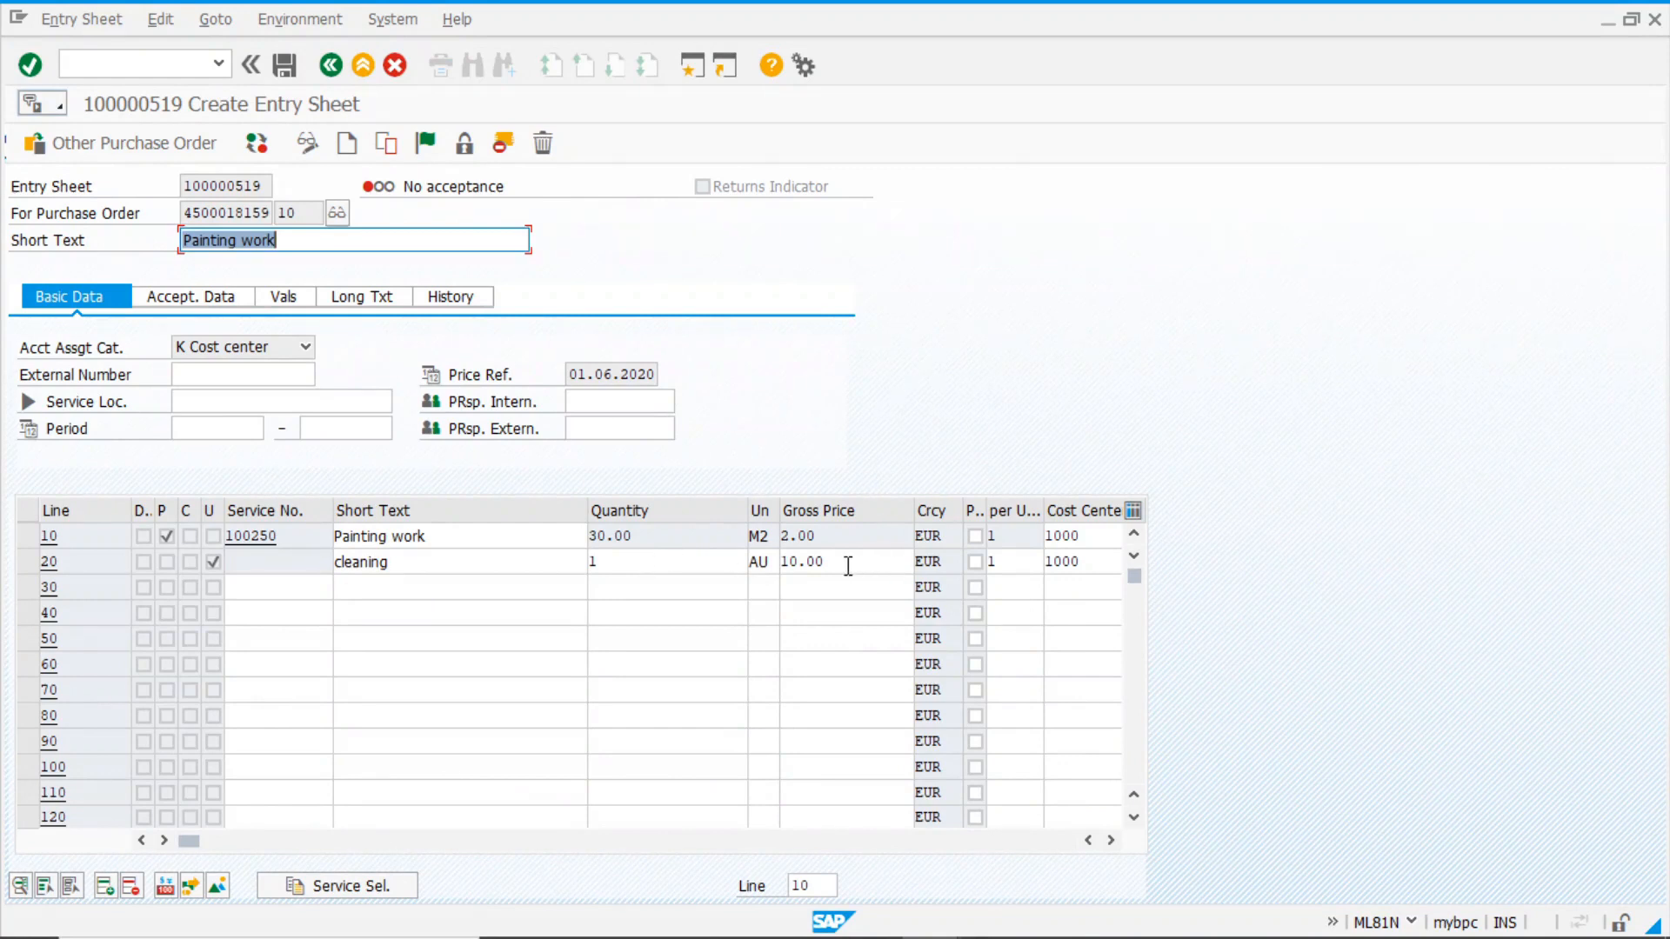
Test the unplanned services limit with a gross price of 11 EUR for cleaning and reset it to 10 EUR
{"action": "left_click", "coordinate": [786, 563]}
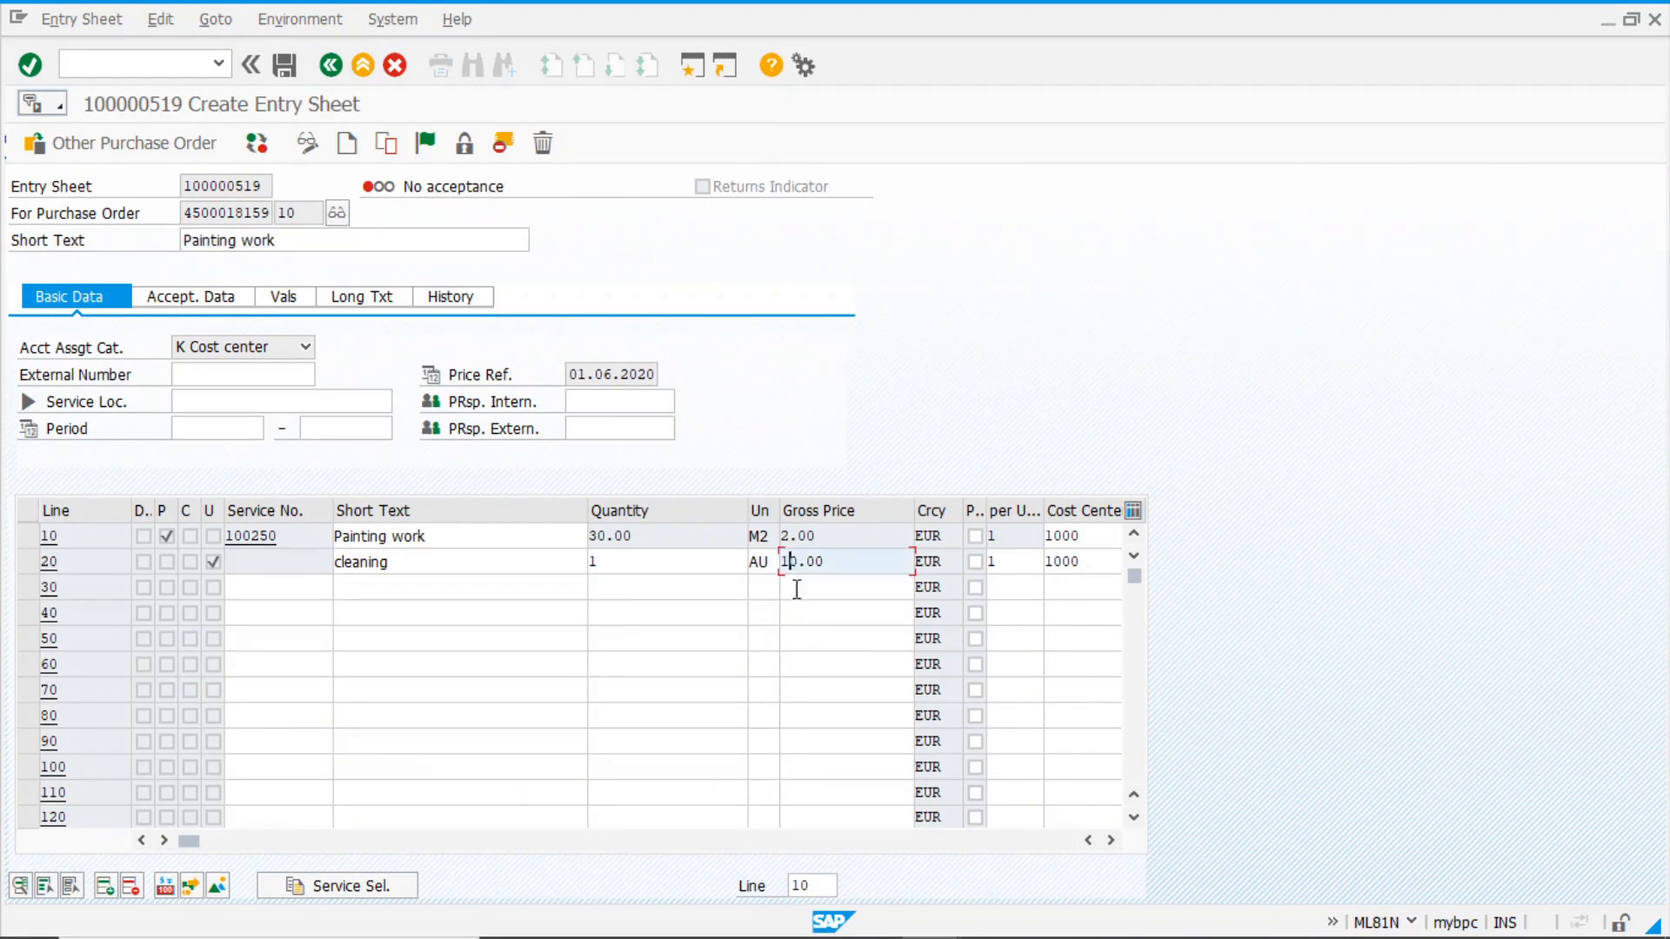
{"action": "key", "text": "Delete"}
{"action": "type", "text": "1"}
{"action": "key", "text": "Return"}
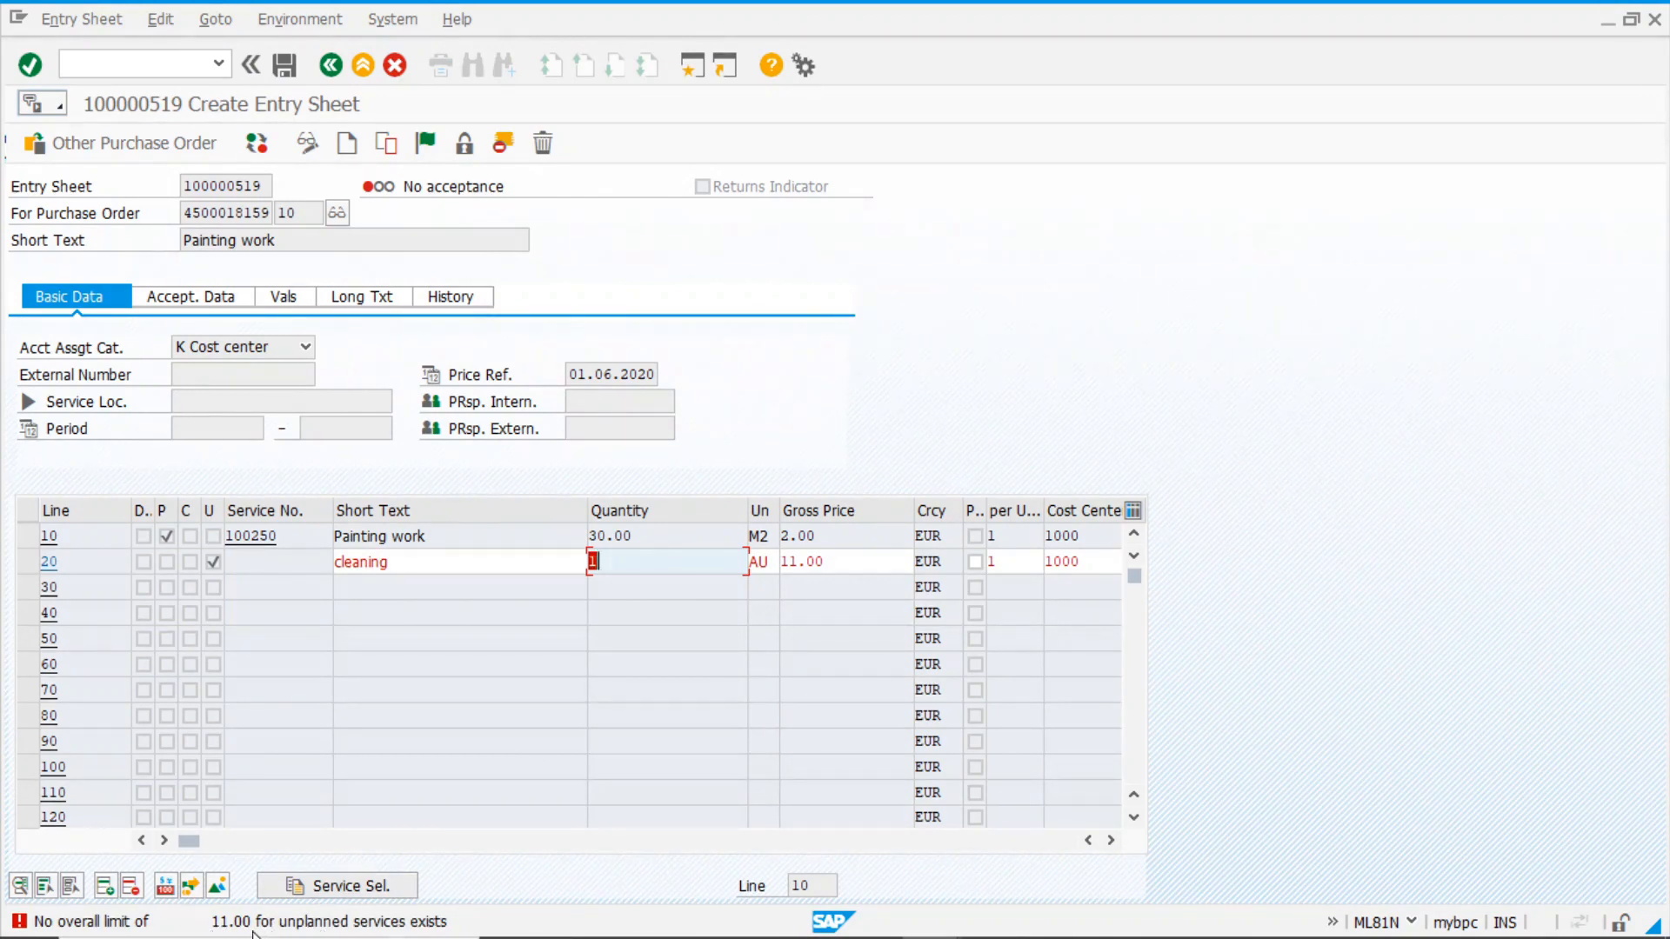
{"action": "left_click", "coordinate": [789, 563]}
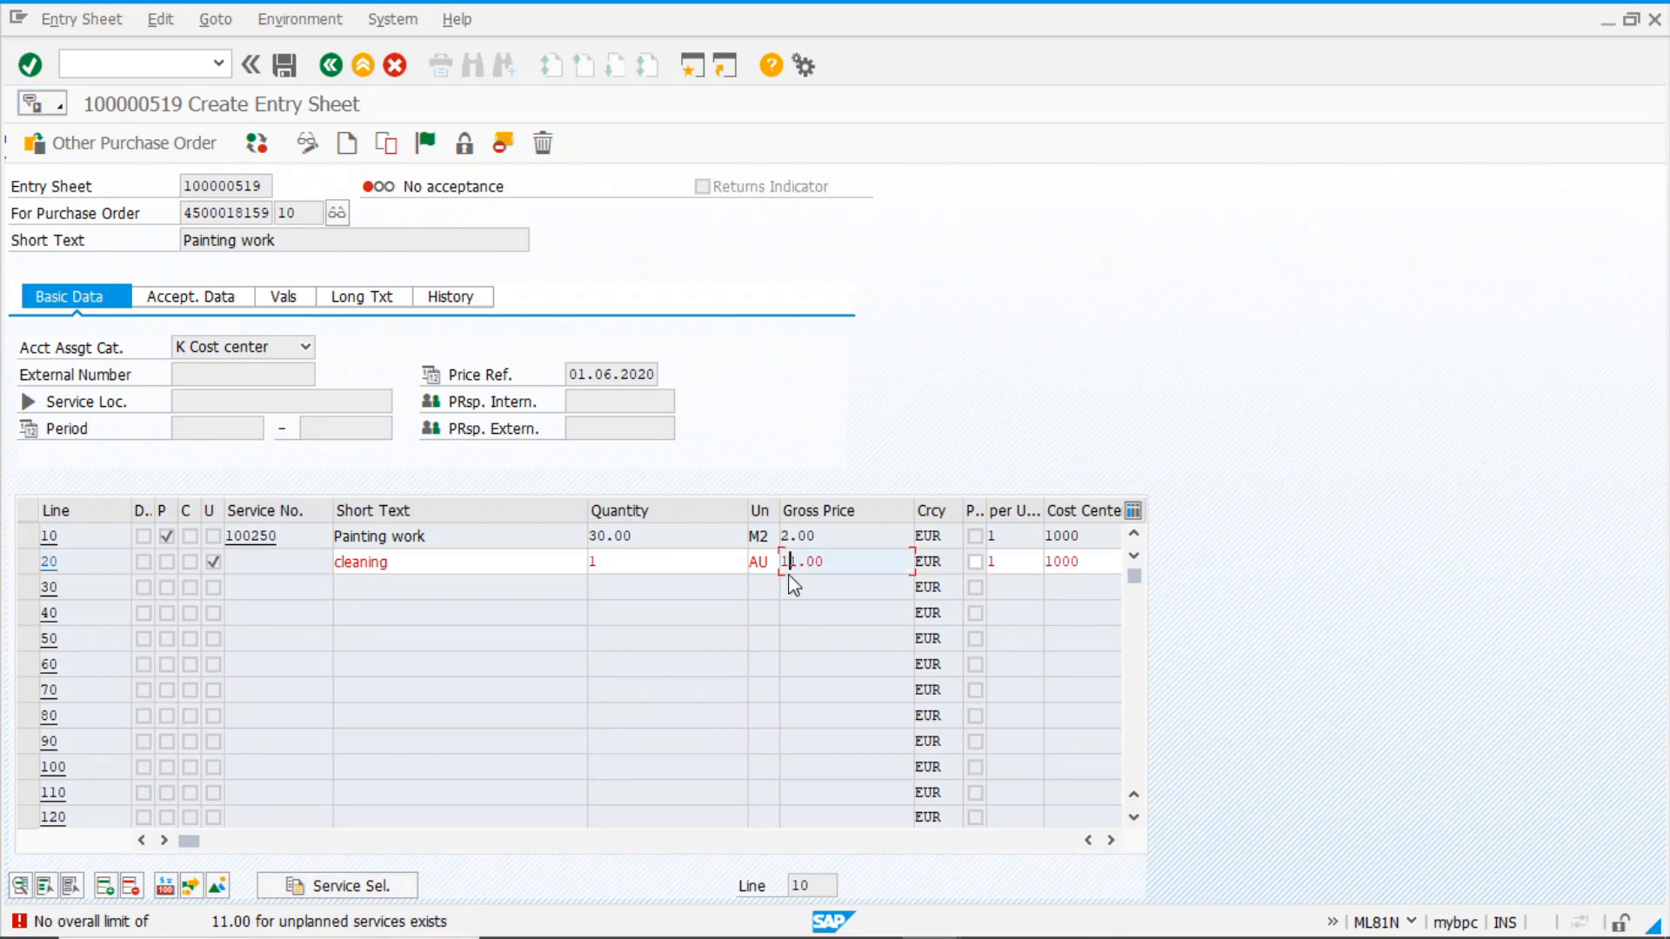
{"action": "type", "text": "0"}
{"action": "key", "text": "Return"}
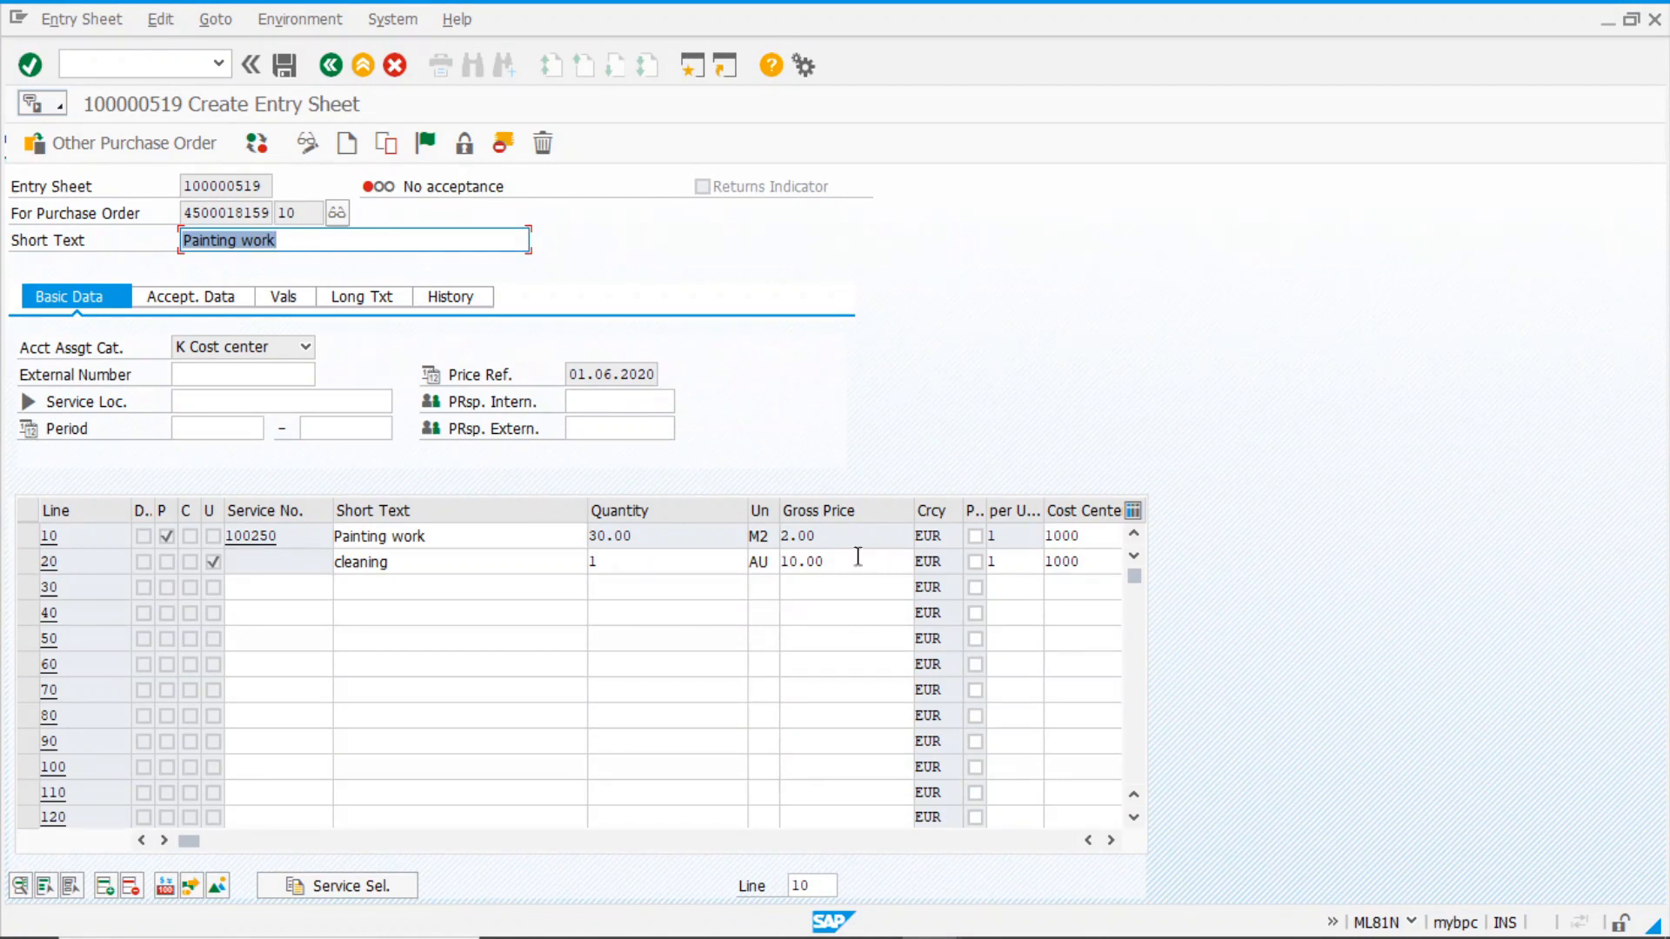
Save the entry sheet and post its acceptance in change mode
{"action": "left_click", "coordinate": [440, 561]}
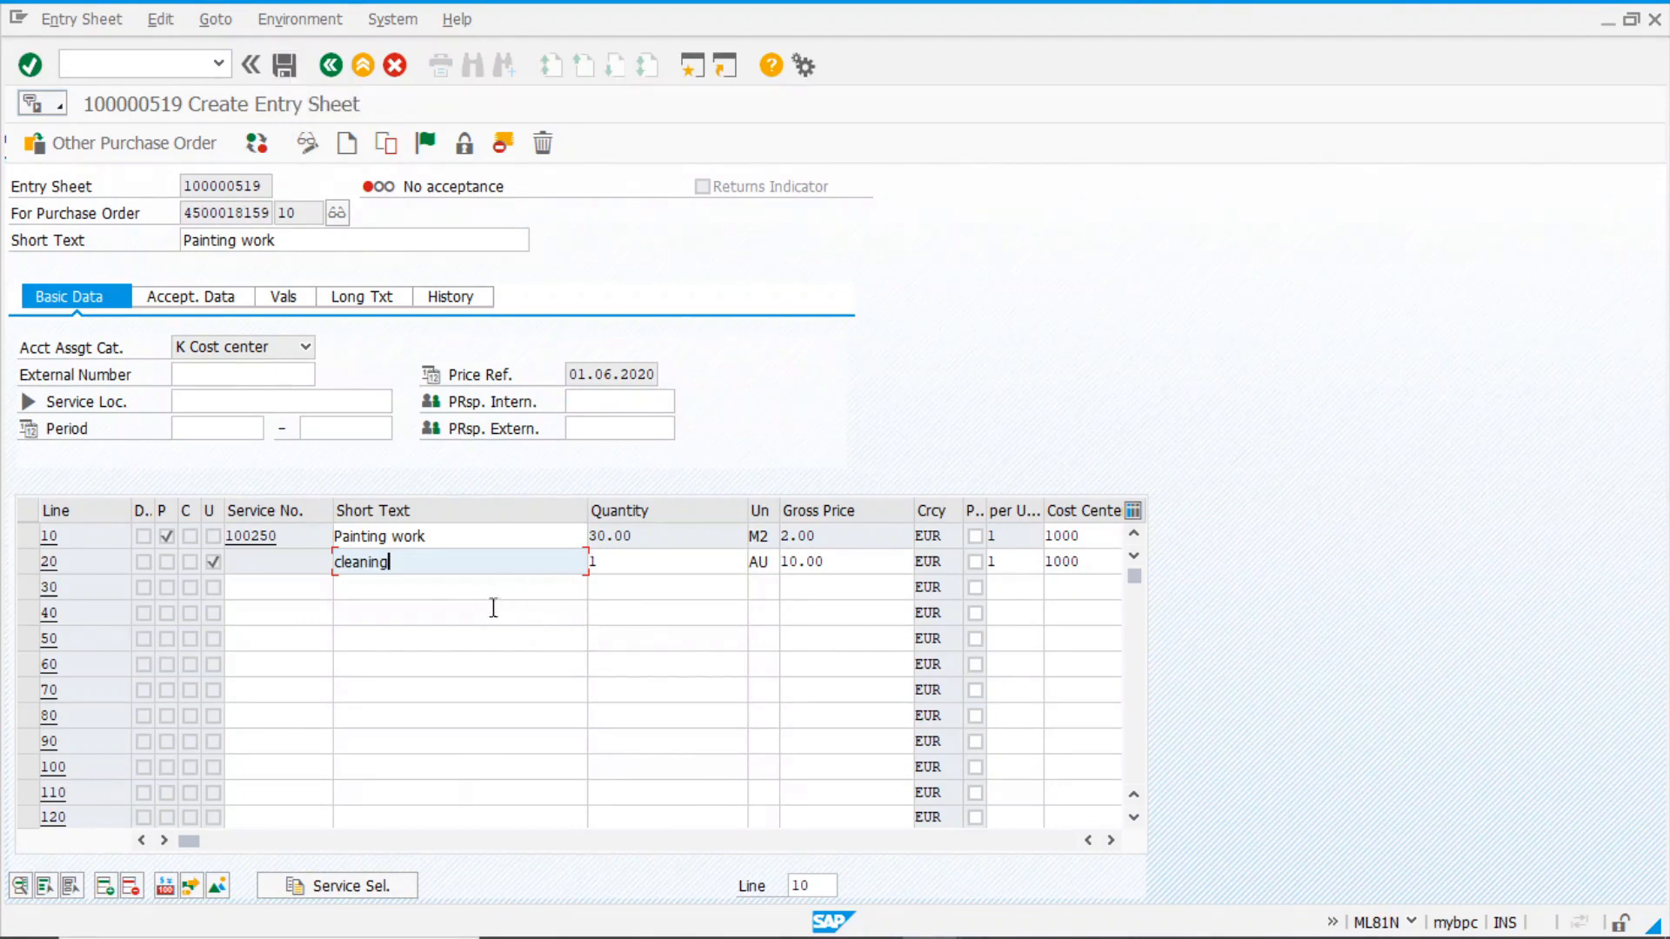
{"action": "left_click", "coordinate": [285, 65]}
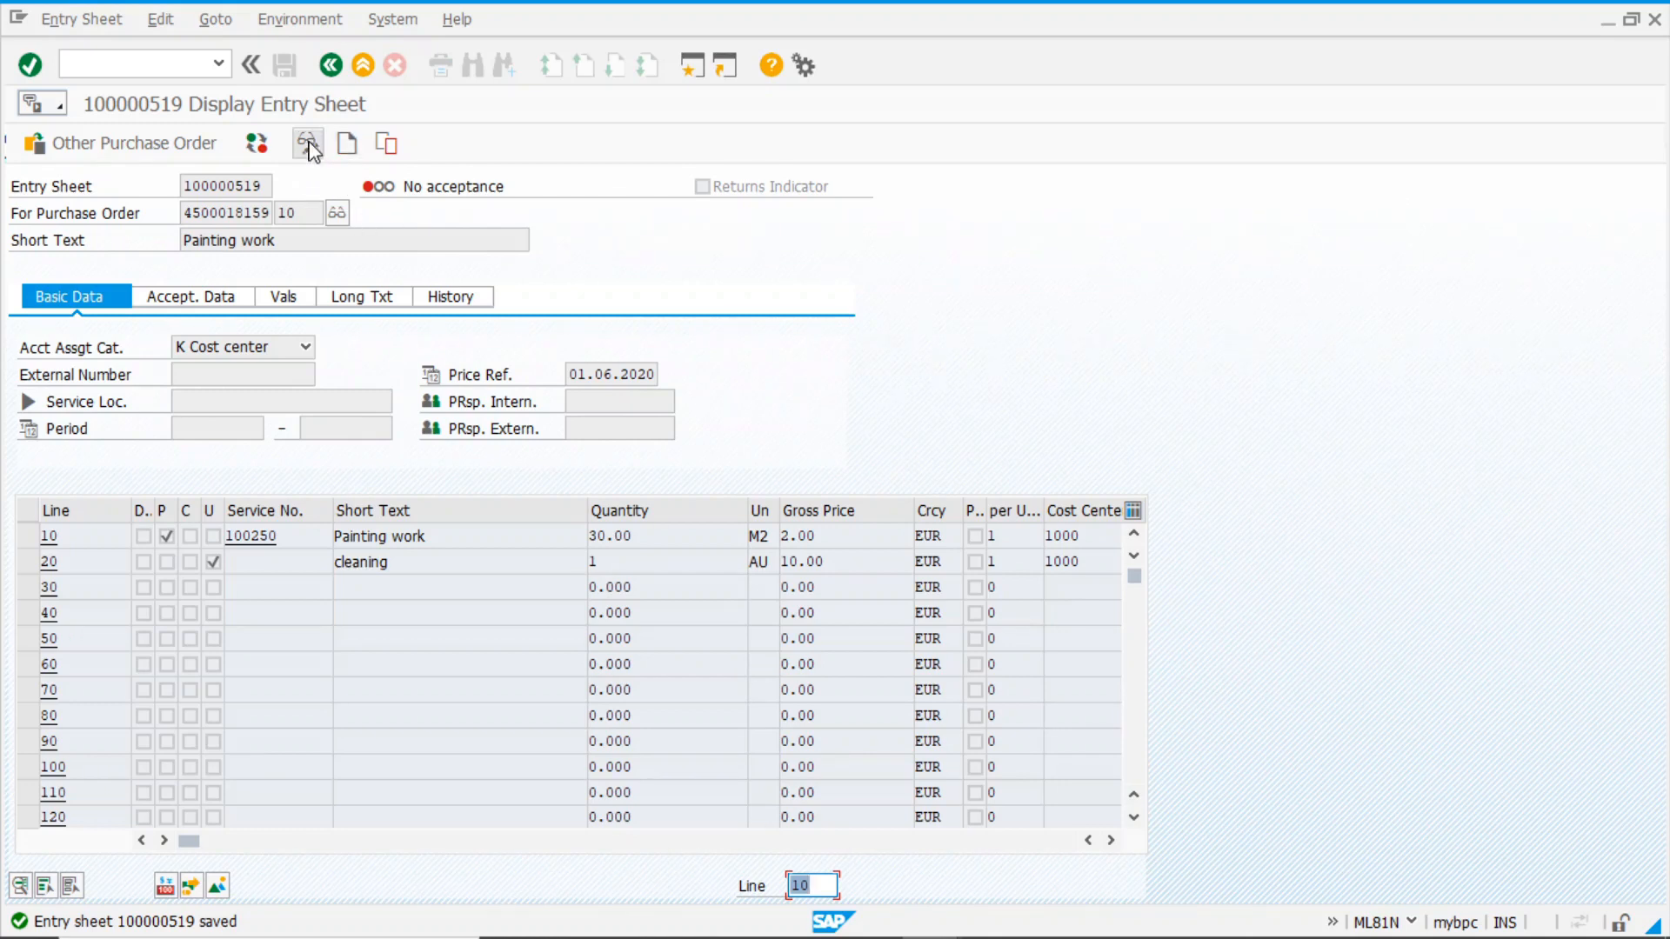
{"action": "left_click", "coordinate": [308, 144]}
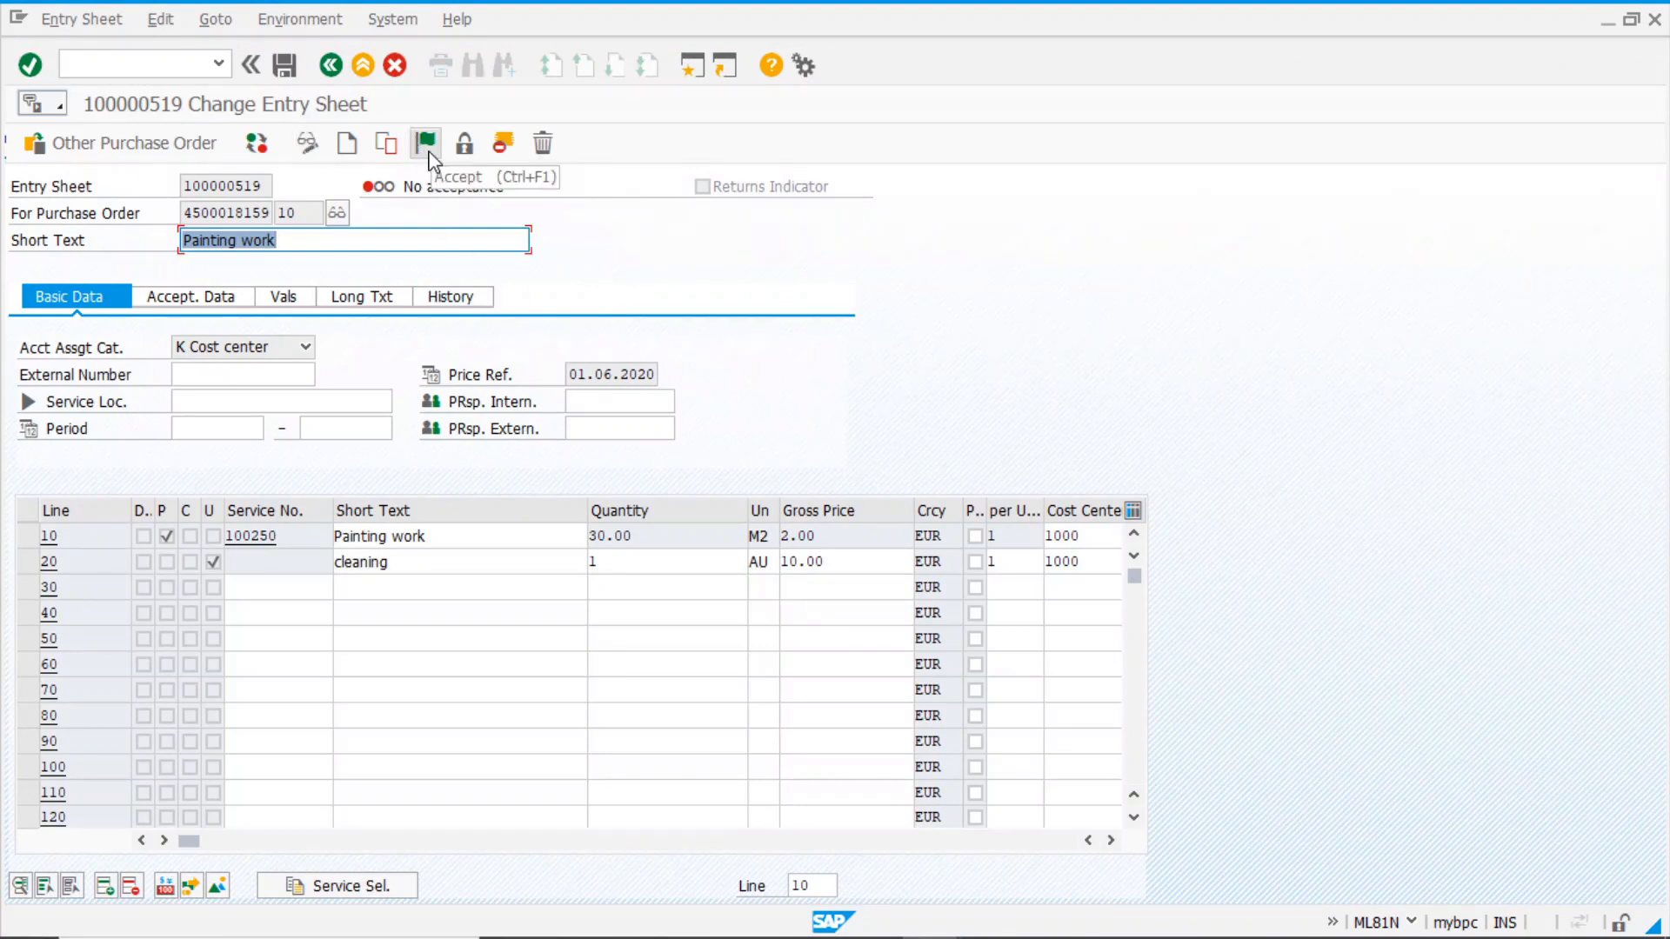
{"action": "left_click", "coordinate": [426, 145]}
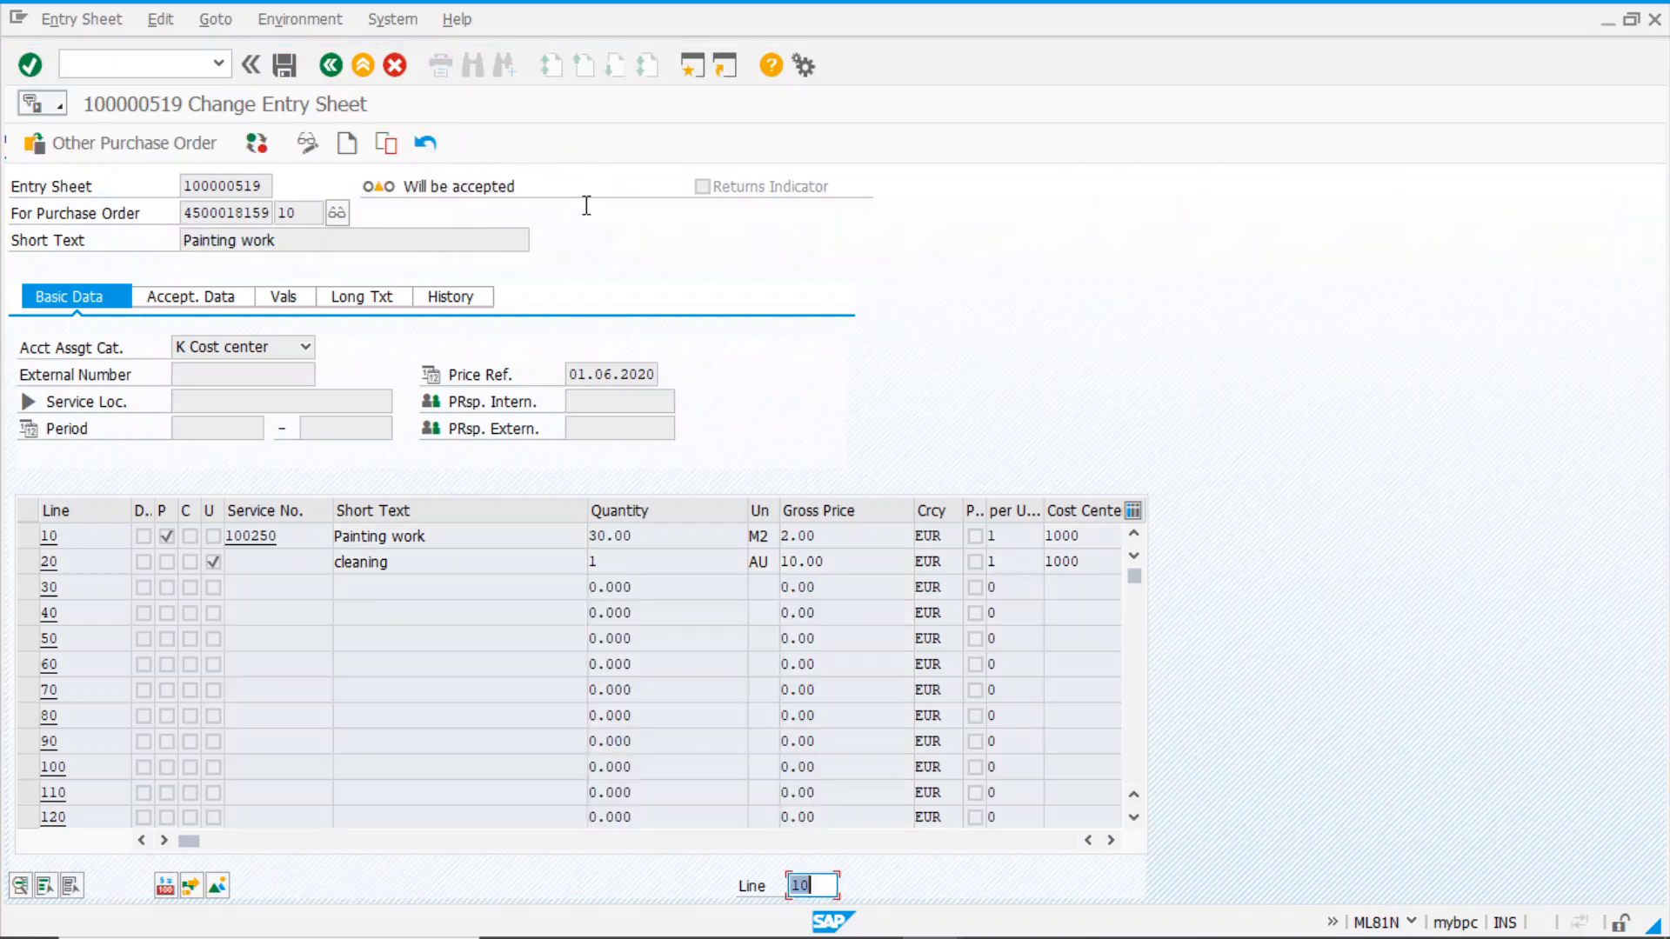
{"action": "left_click", "coordinate": [285, 66]}
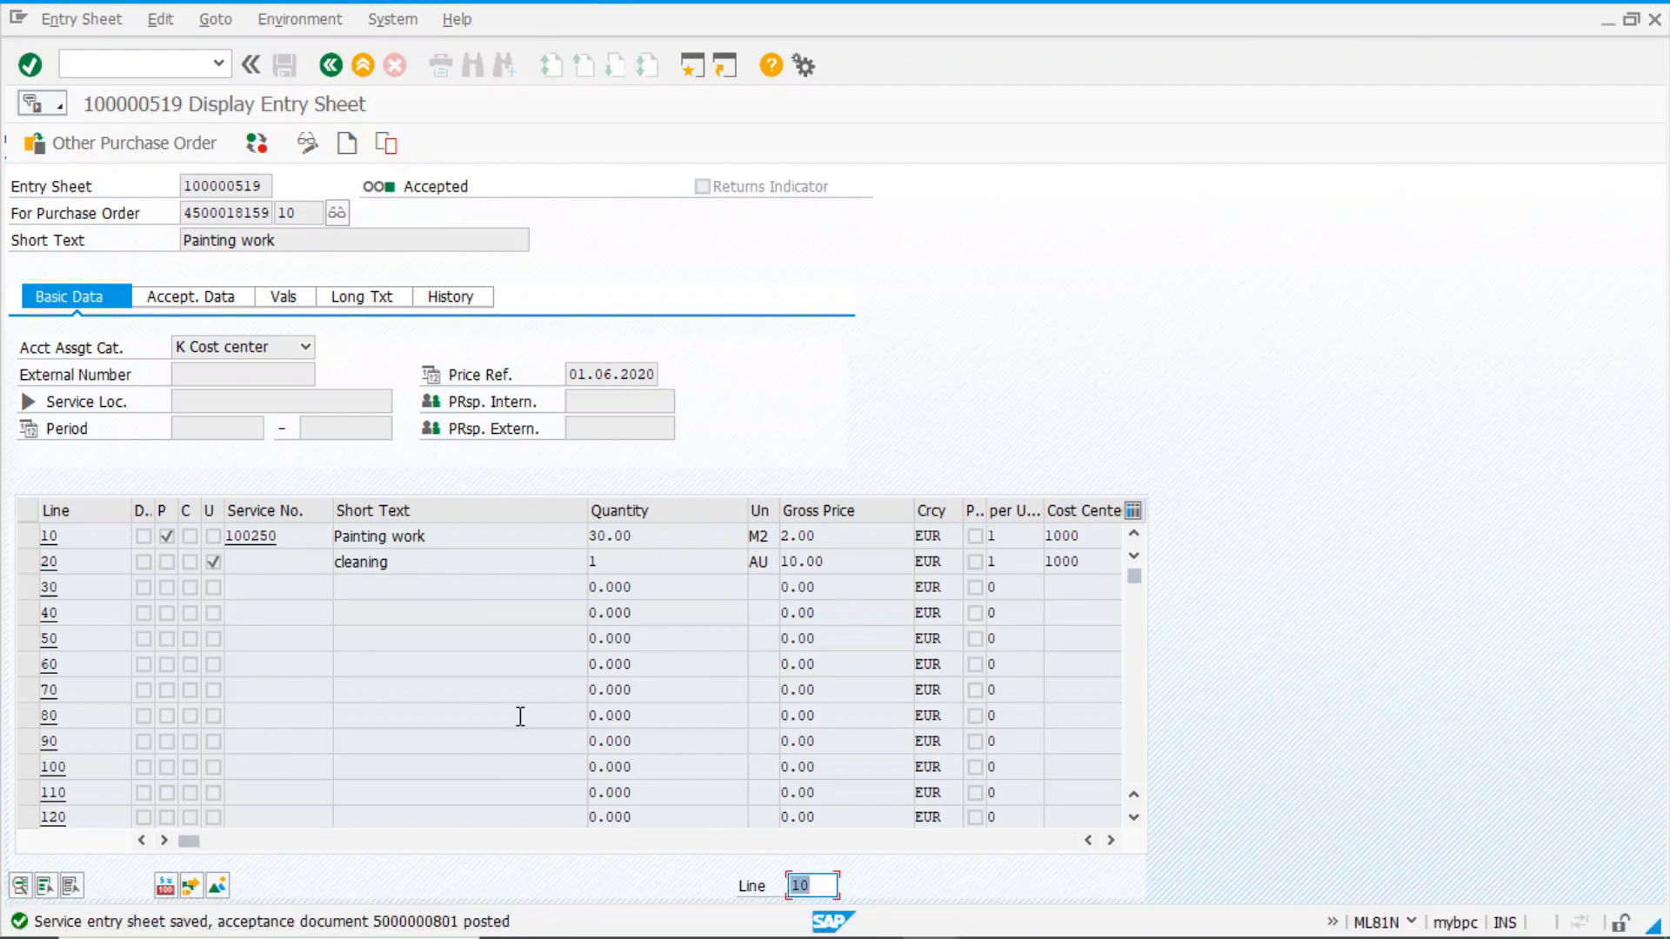
Open the purchase order history from the entry sheet and display the first goods receipt material document
{"action": "left_click", "coordinate": [244, 214]}
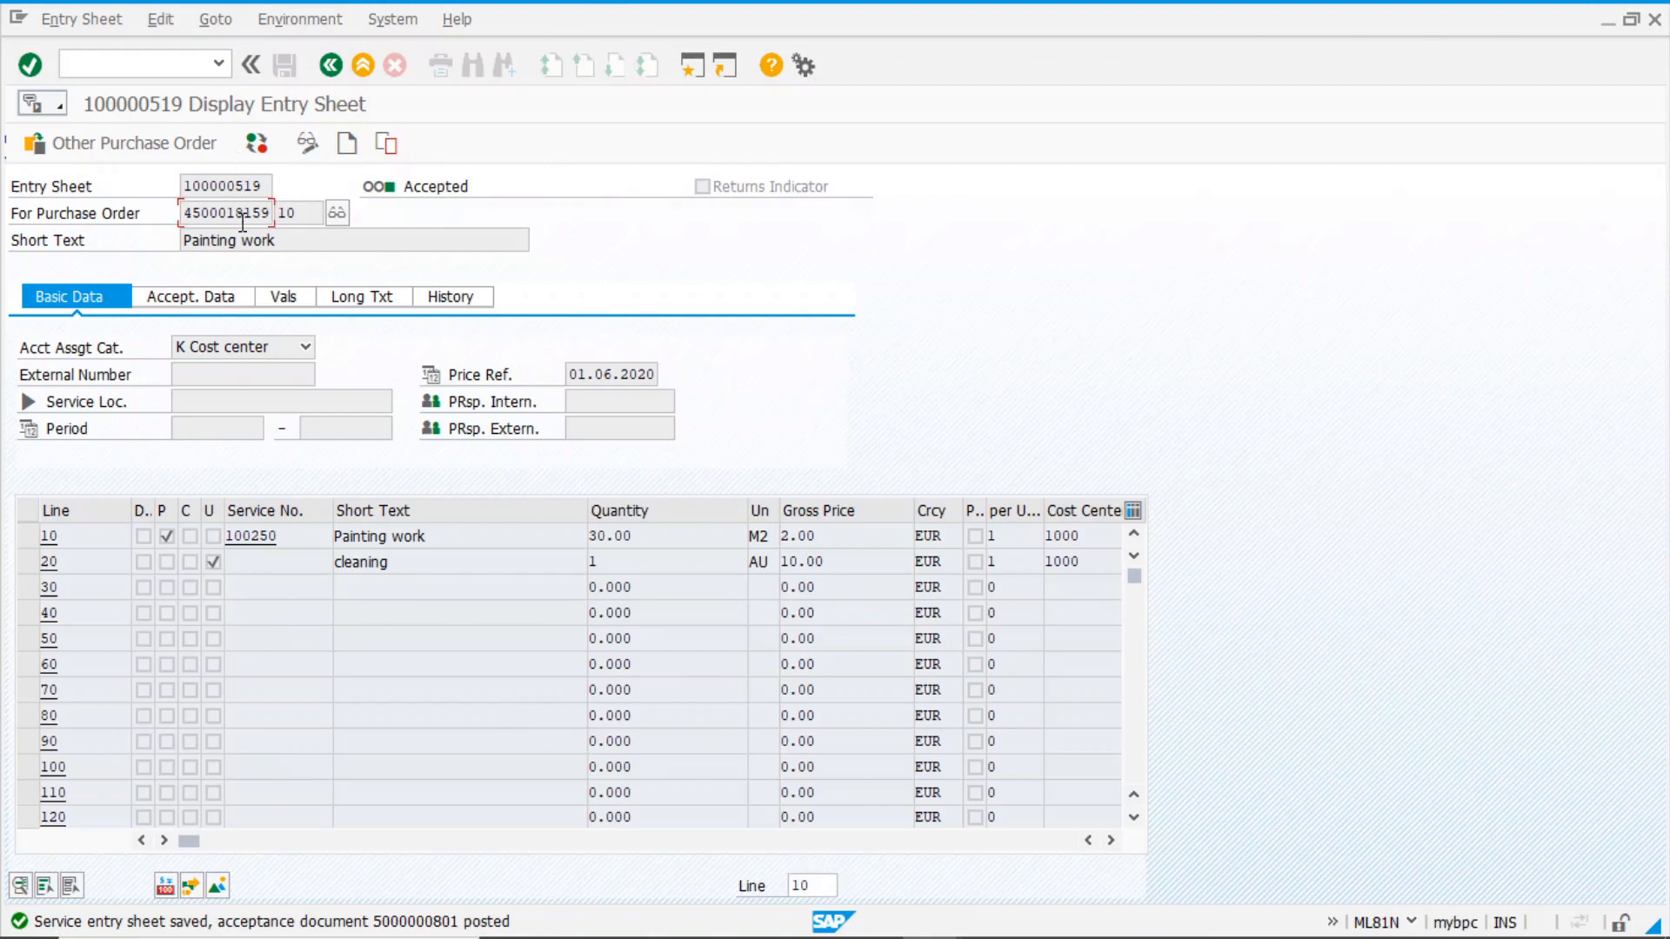
{"action": "left_click", "coordinate": [213, 19]}
{"action": "mouse_move", "coordinate": [264, 26]}
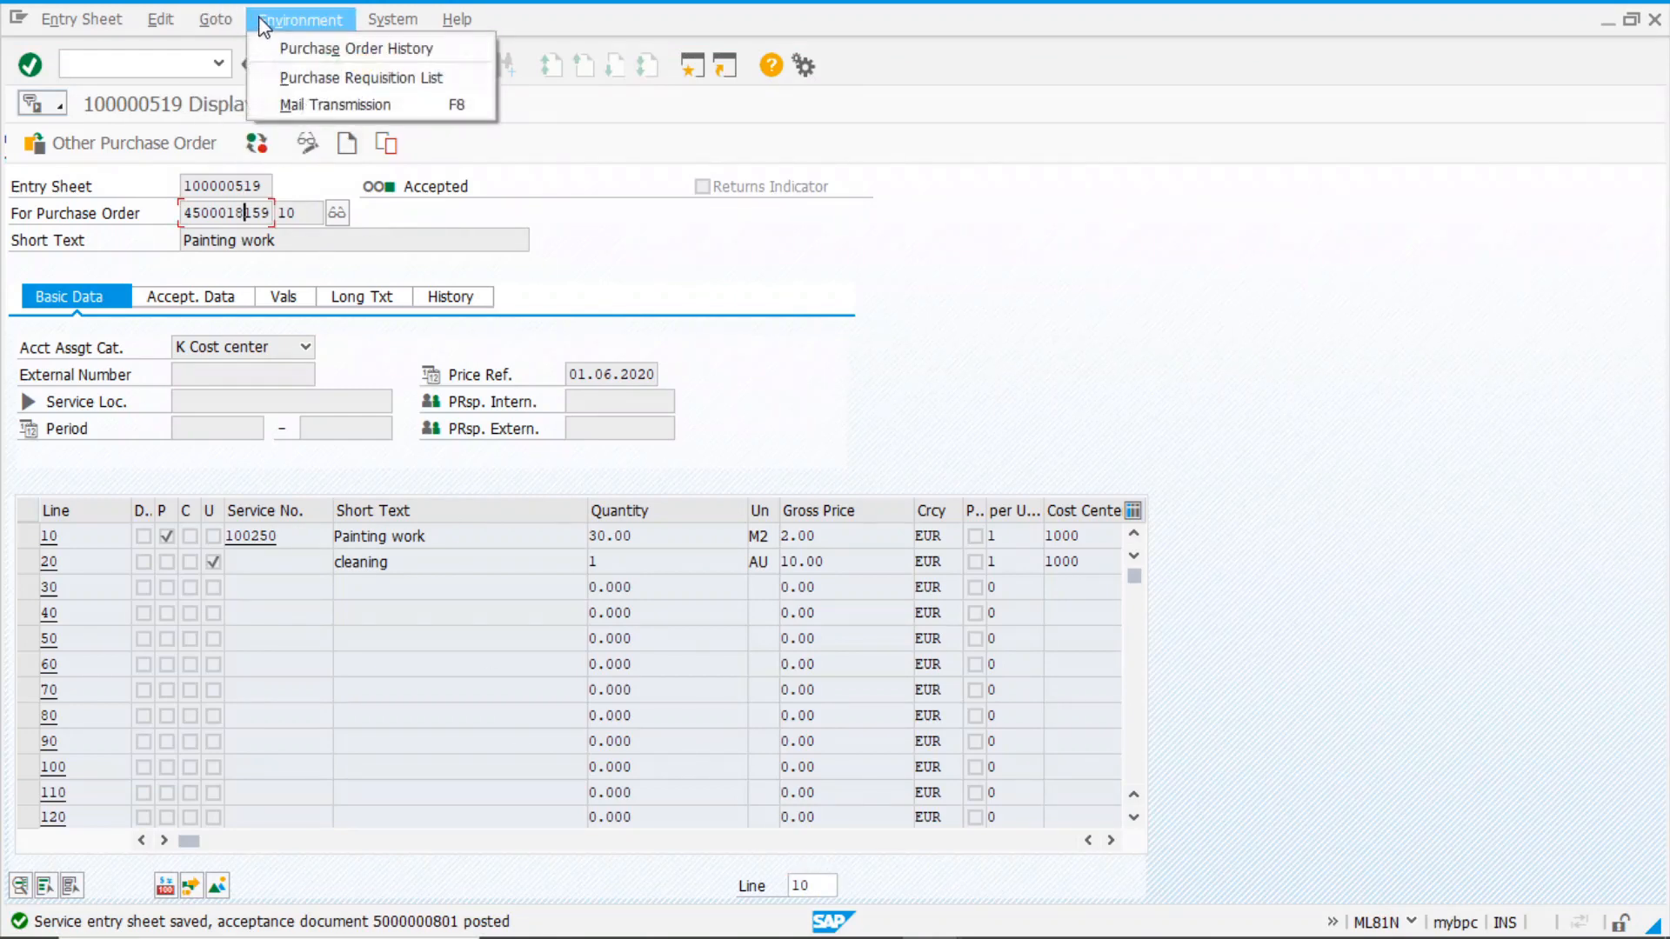
{"action": "left_click", "coordinate": [467, 50]}
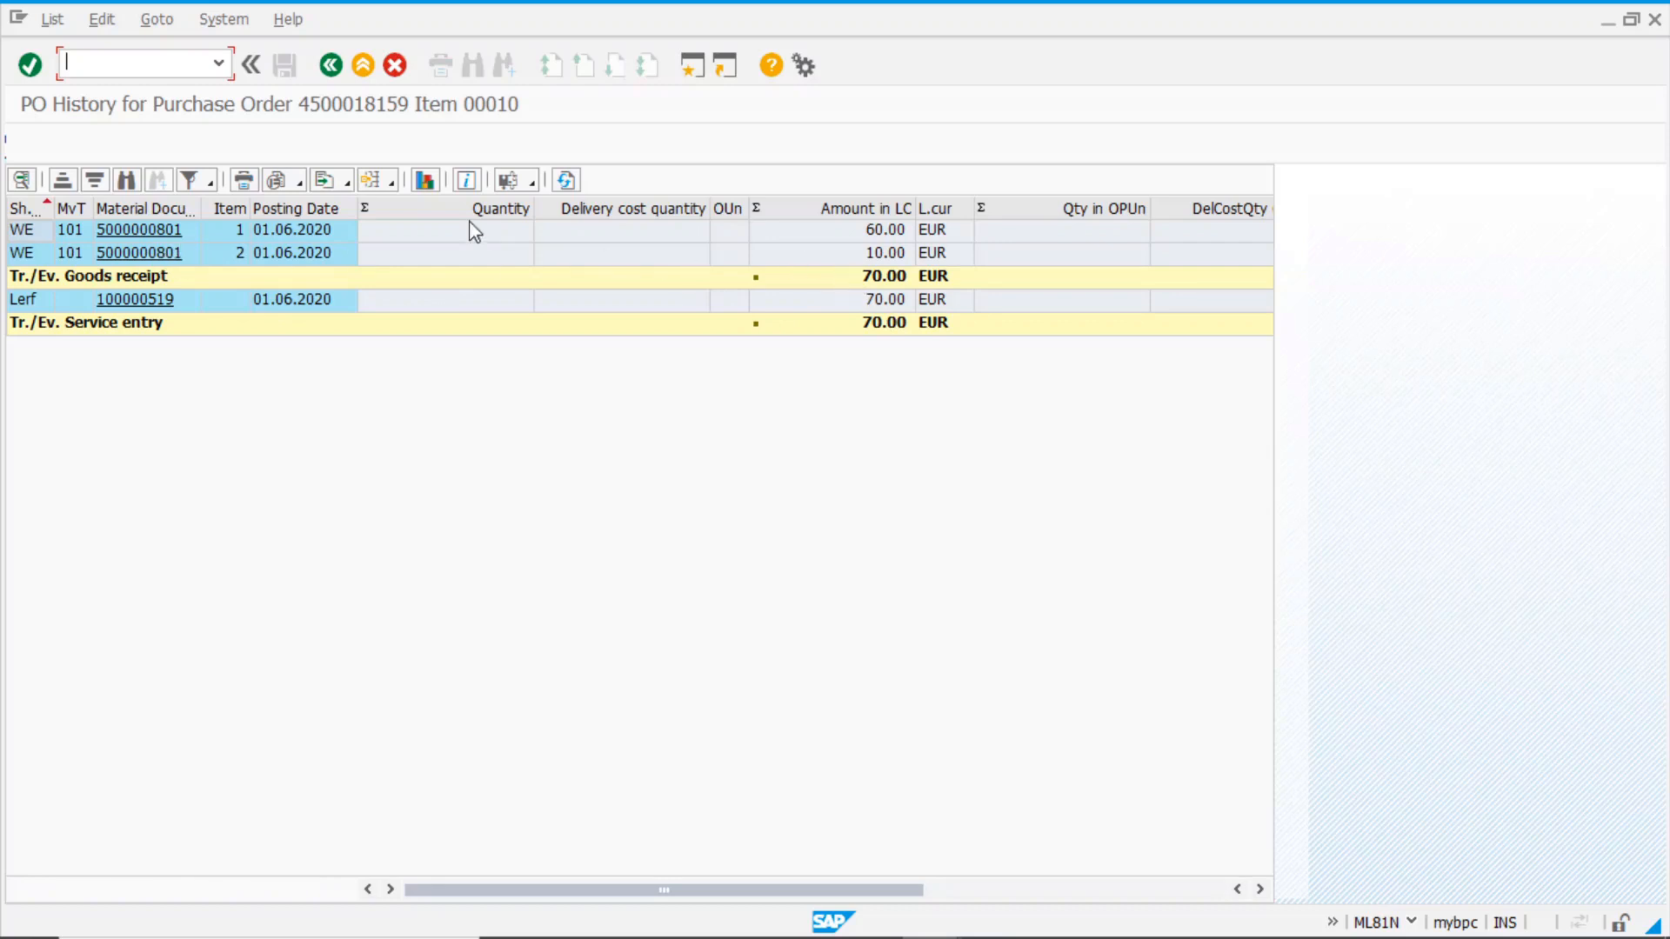
{"action": "left_click", "coordinate": [135, 231]}
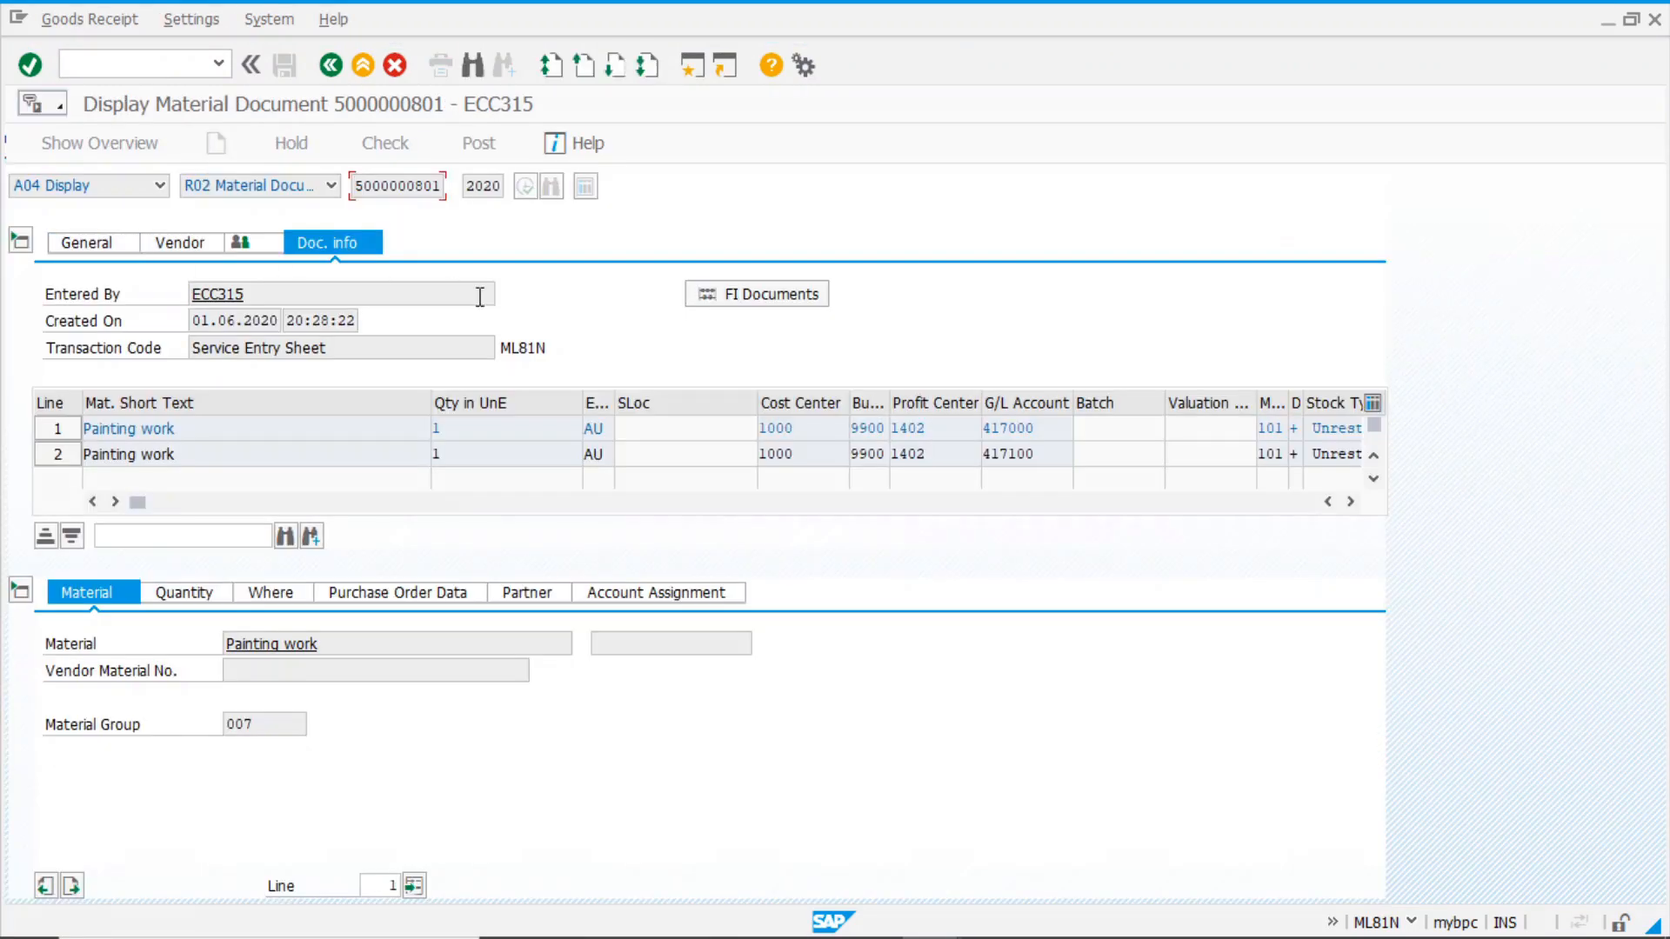
Review the accounting document posted for the material document and return to the material document
{"action": "left_click", "coordinate": [772, 300]}
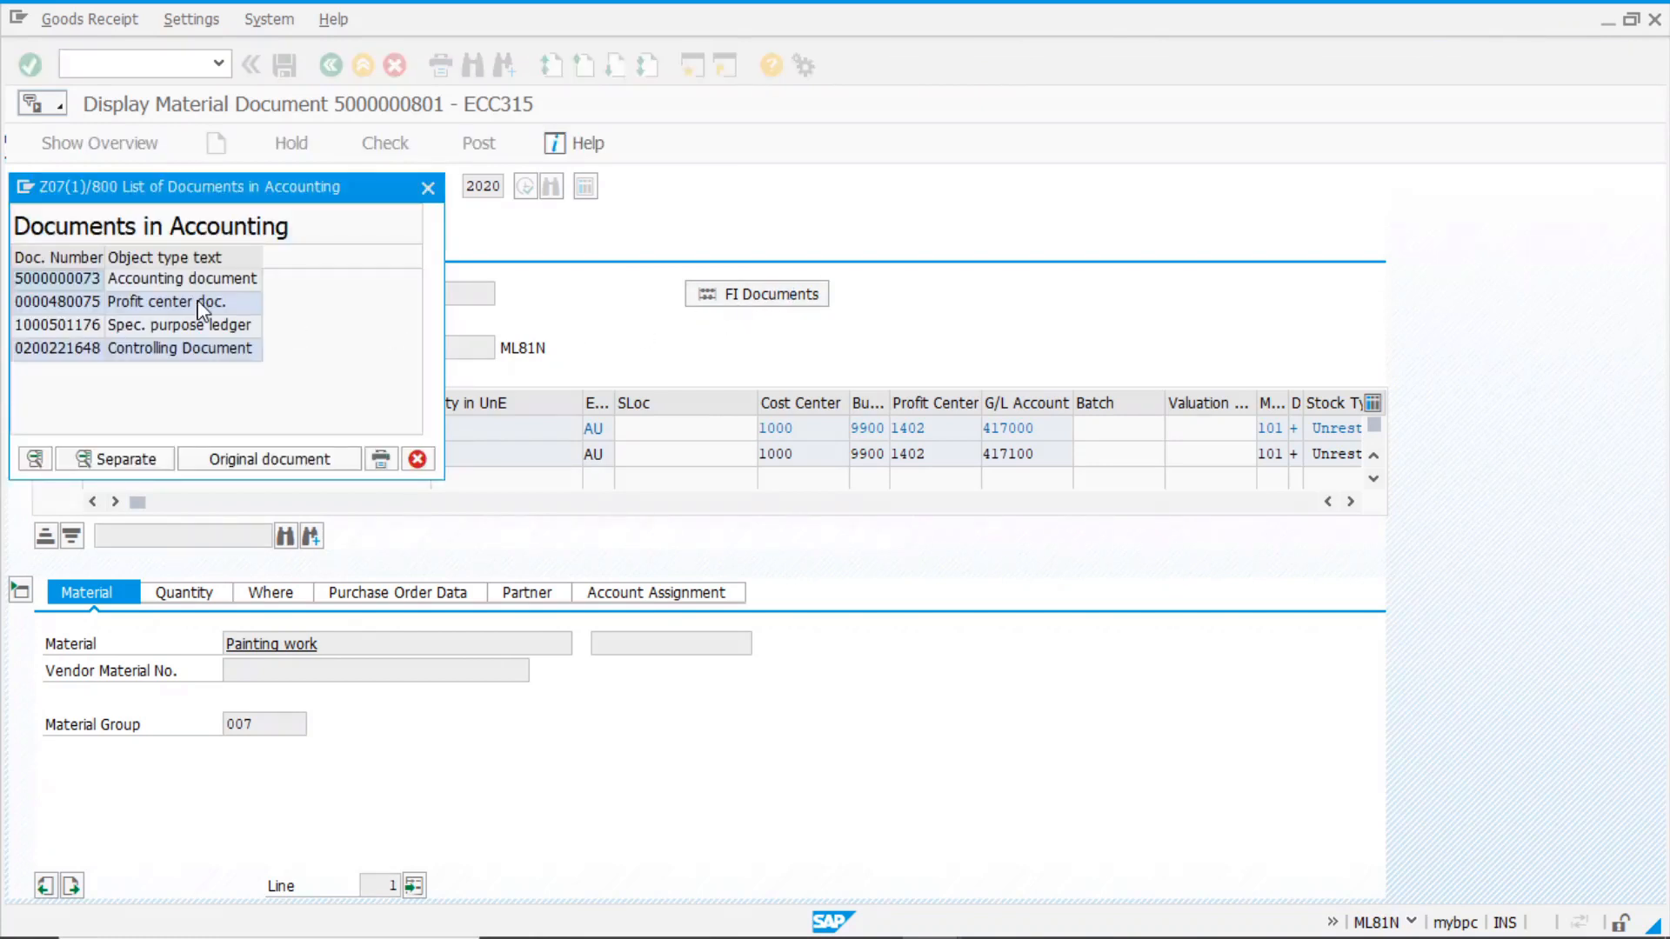
{"action": "double_click", "coordinate": [236, 280]}
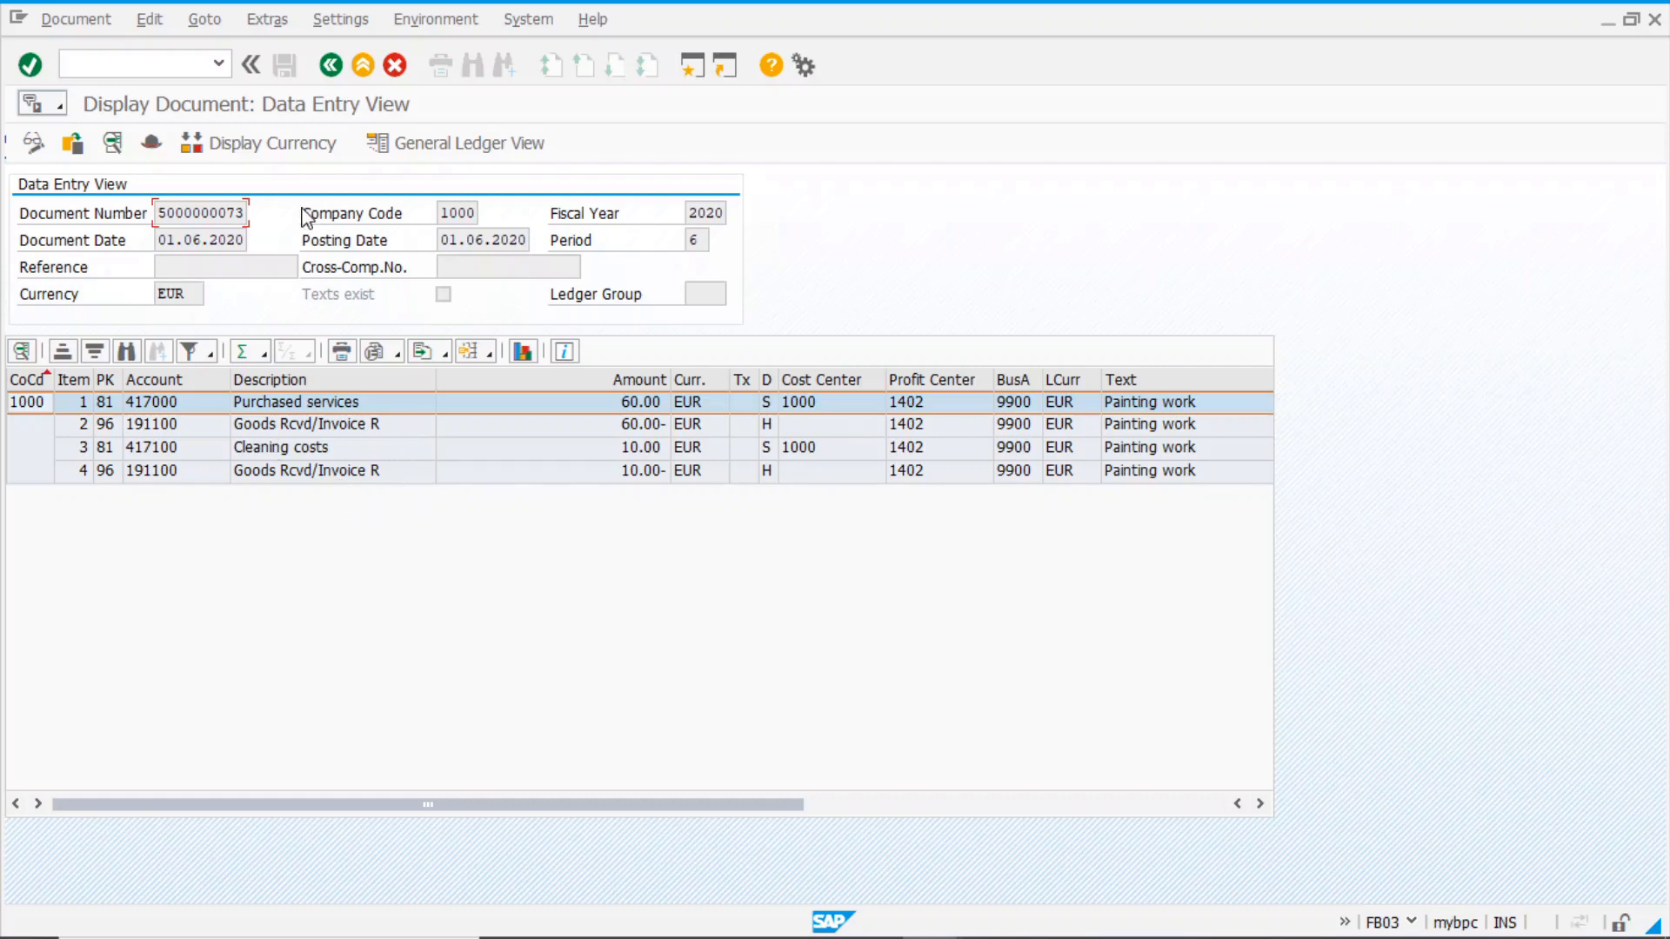
{"action": "left_click", "coordinate": [330, 68]}
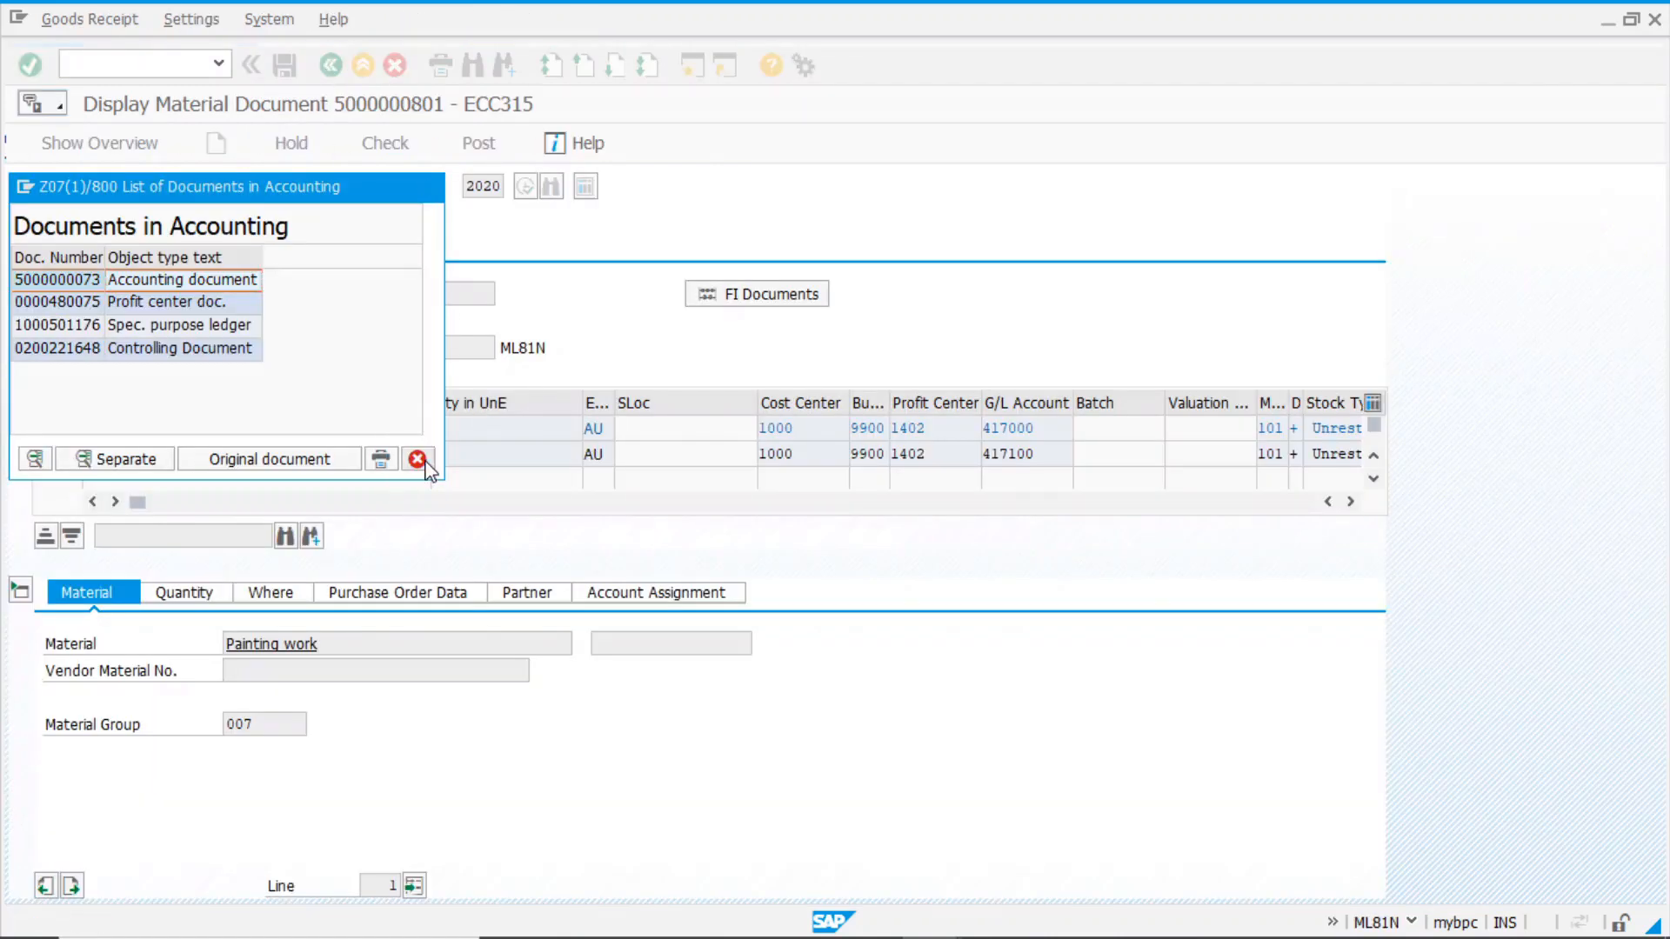
{"action": "left_click", "coordinate": [418, 458]}
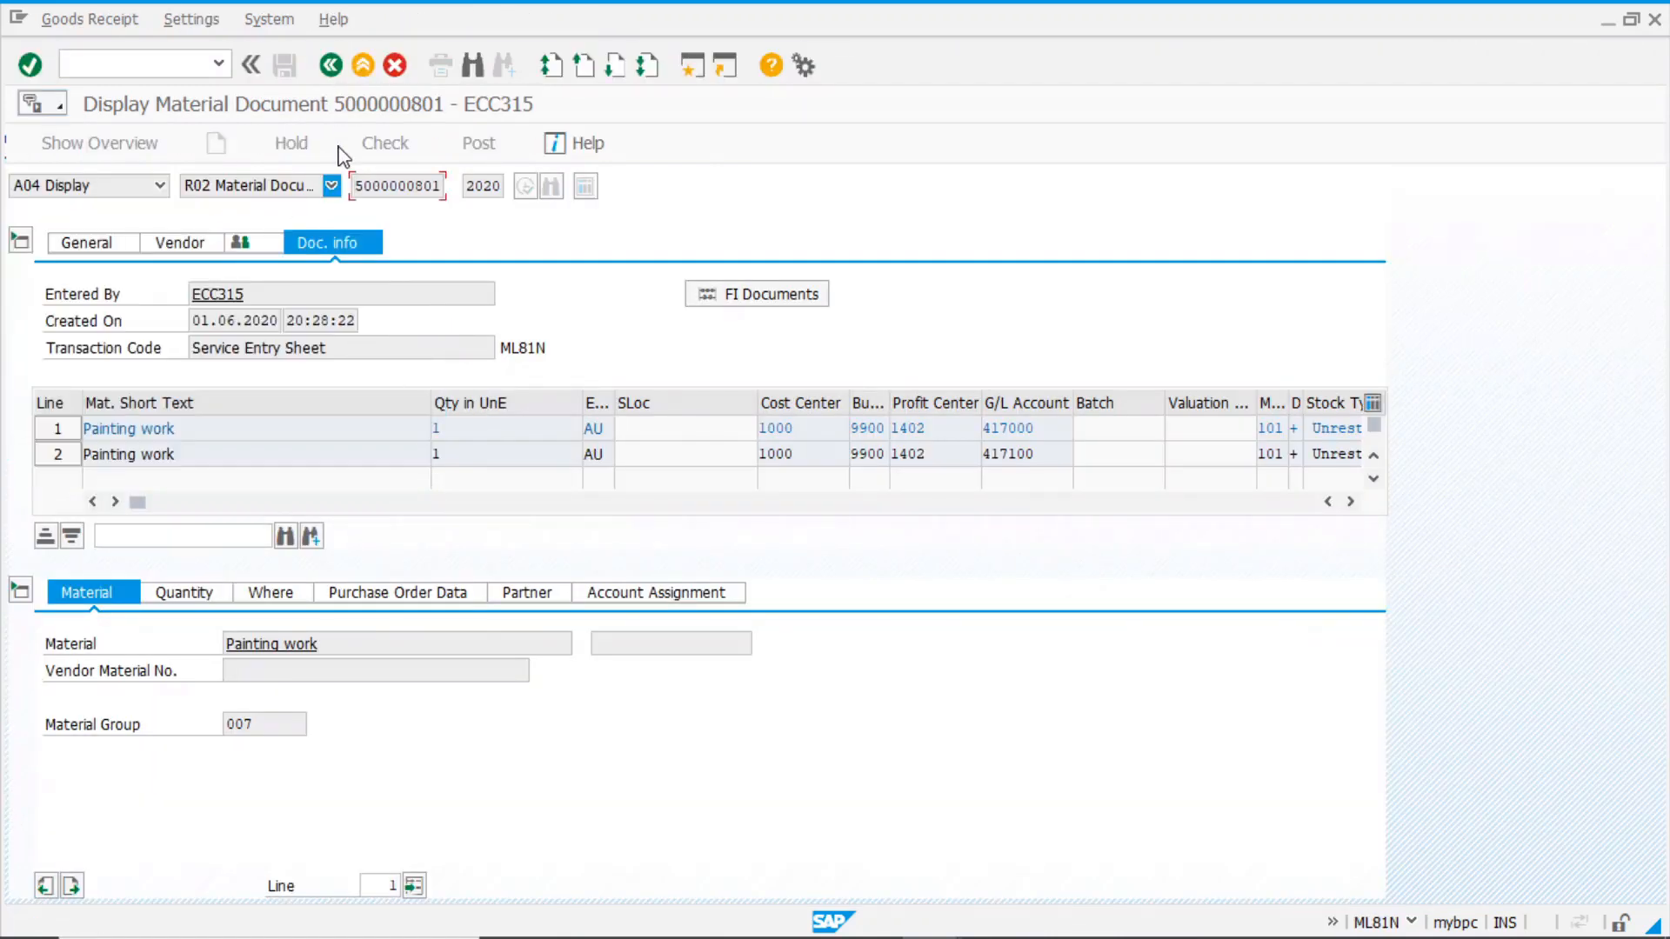
Copy the purchase order number from the material document's purchase order data and start invoice entry with transaction MIRO
{"action": "left_click", "coordinate": [148, 66]}
{"action": "left_click", "coordinate": [442, 598]}
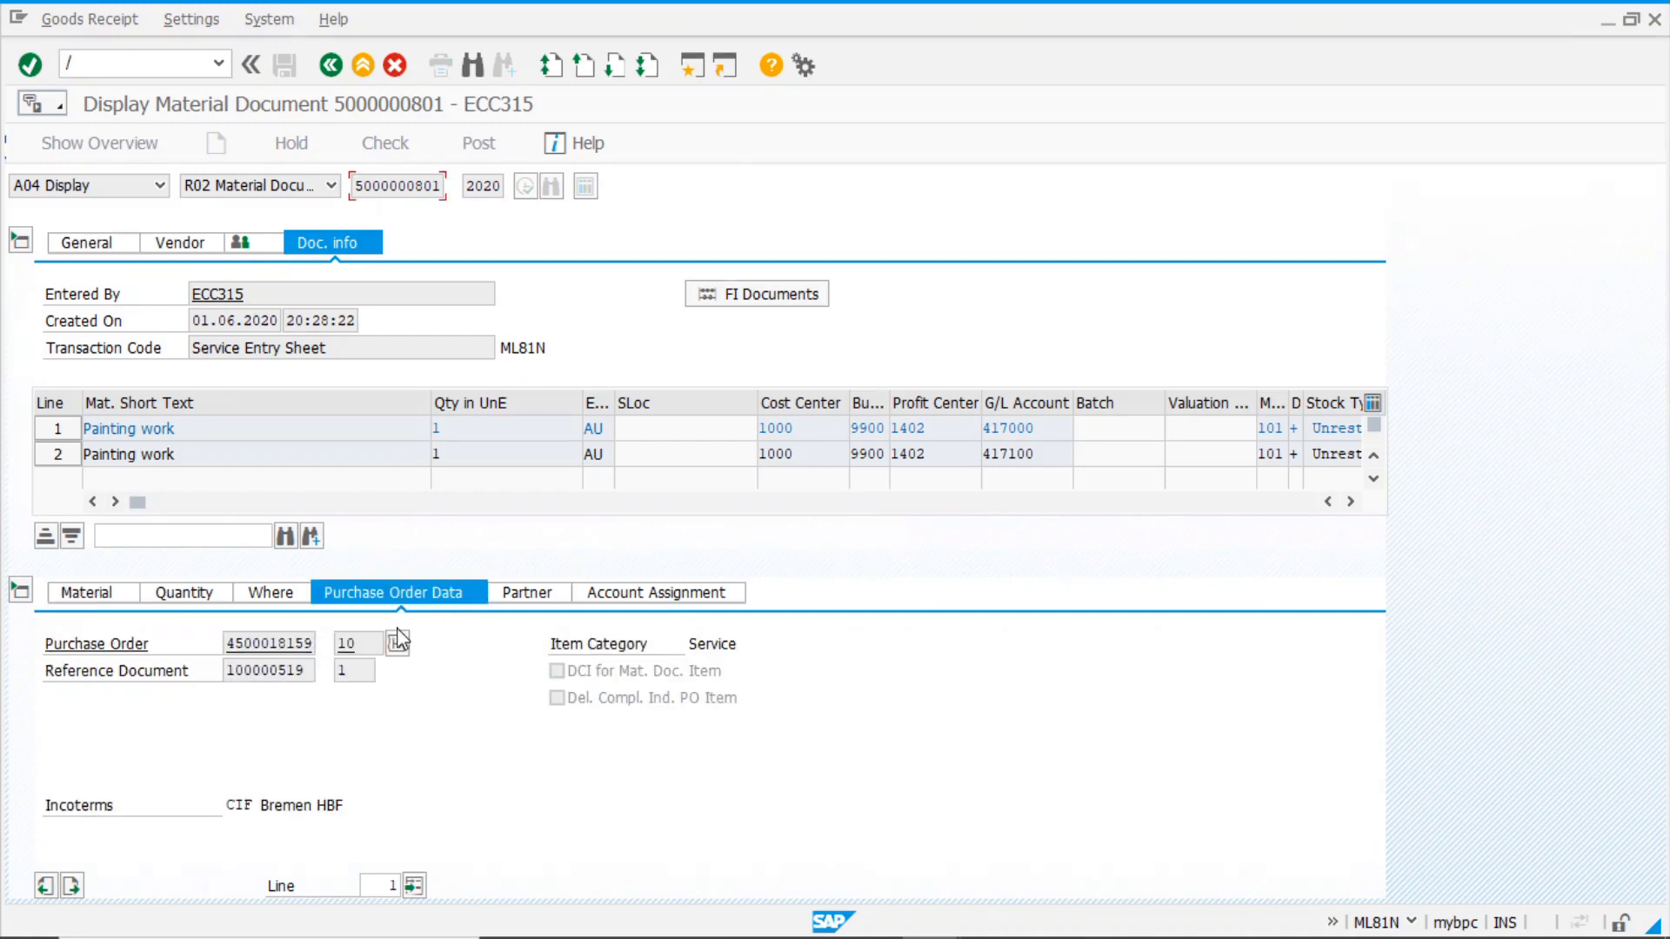
{"action": "double_click", "coordinate": [252, 642]}
{"action": "key", "text": "ctrl+c"}
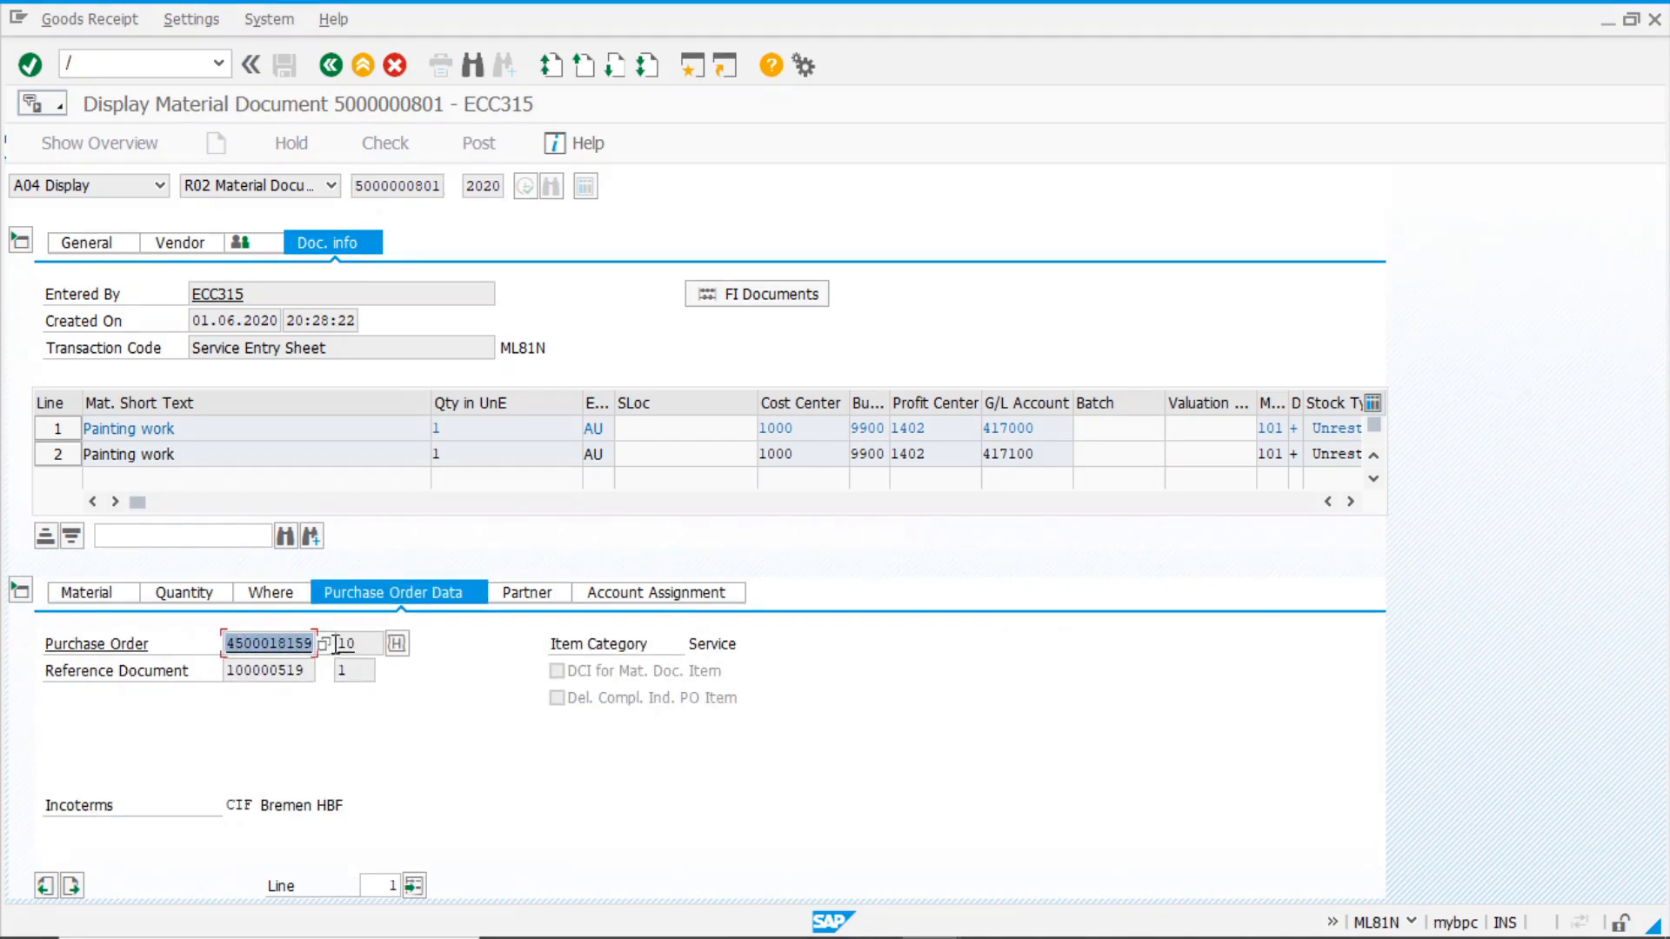
{"action": "left_click", "coordinate": [134, 64]}
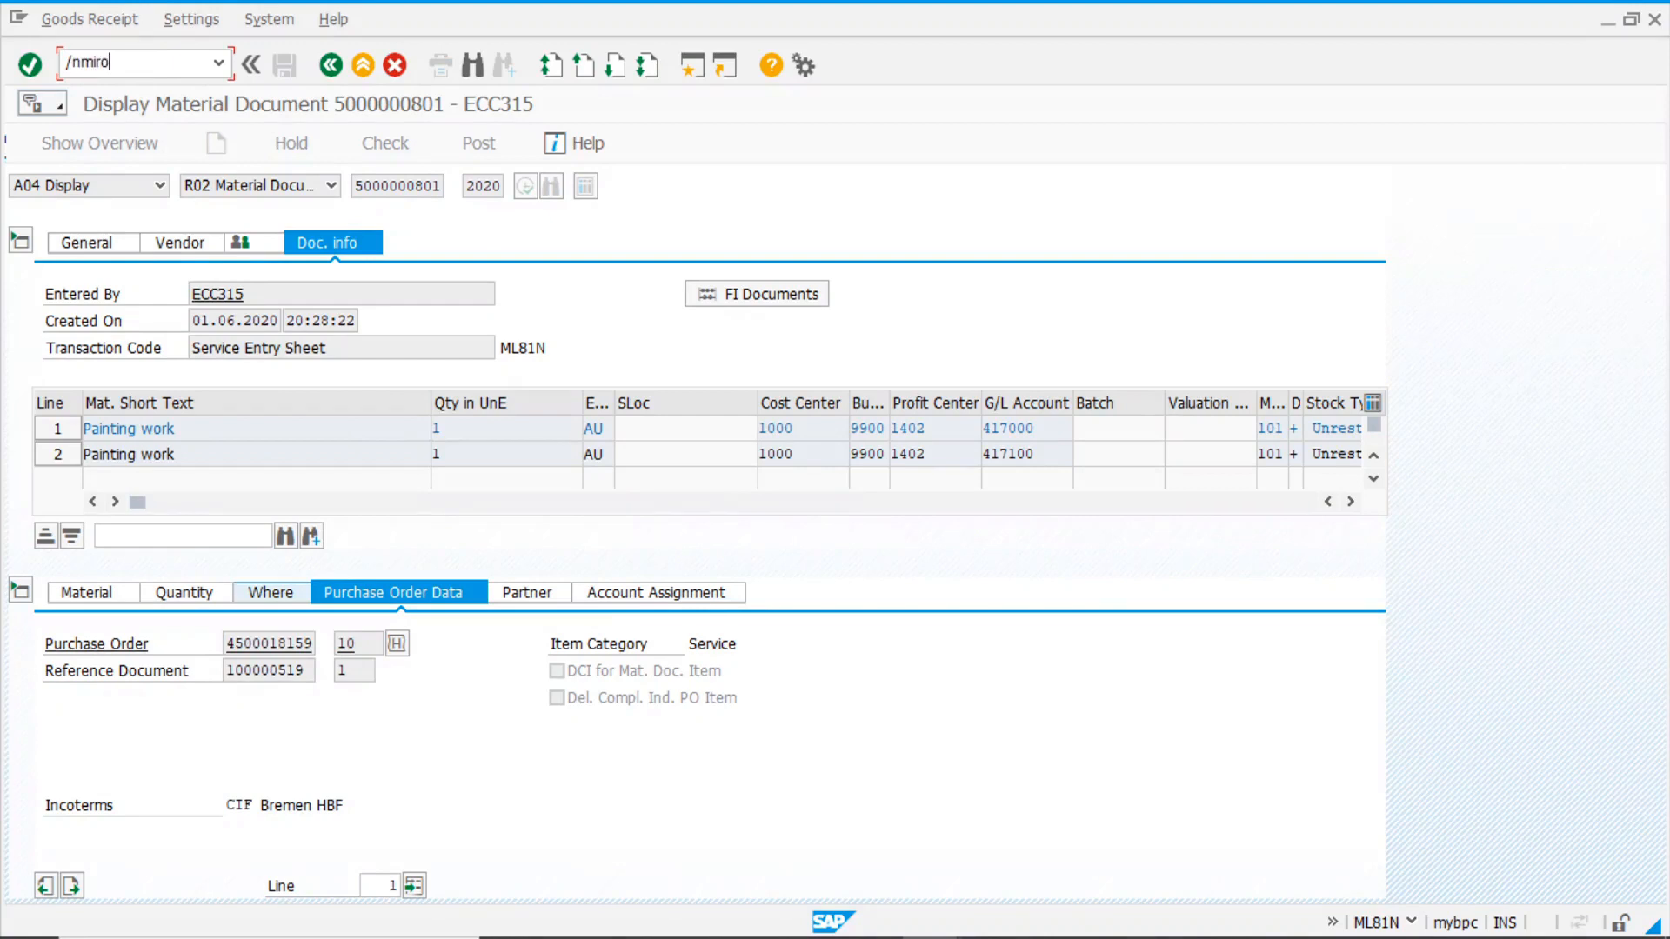
{"action": "key", "text": "Return"}
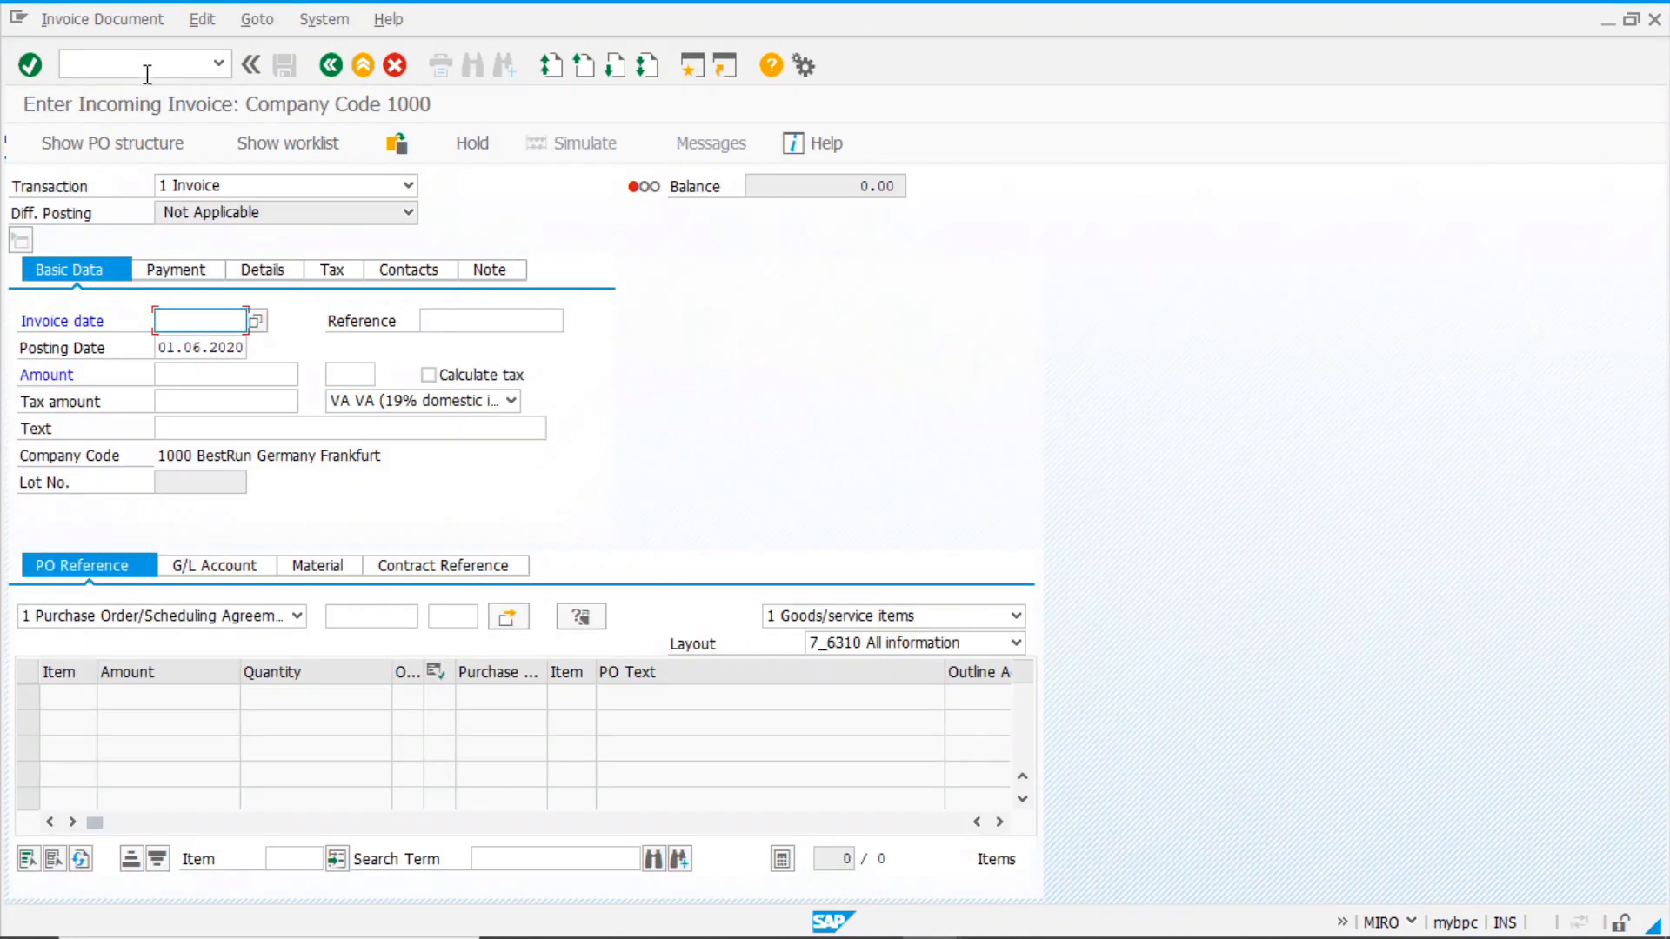
Enter invoice date 01.06.2020, the copied purchase order number as reference, and an amount of 70
{"action": "left_click", "coordinate": [165, 320]}
{"action": "type", "text": "01062020"}
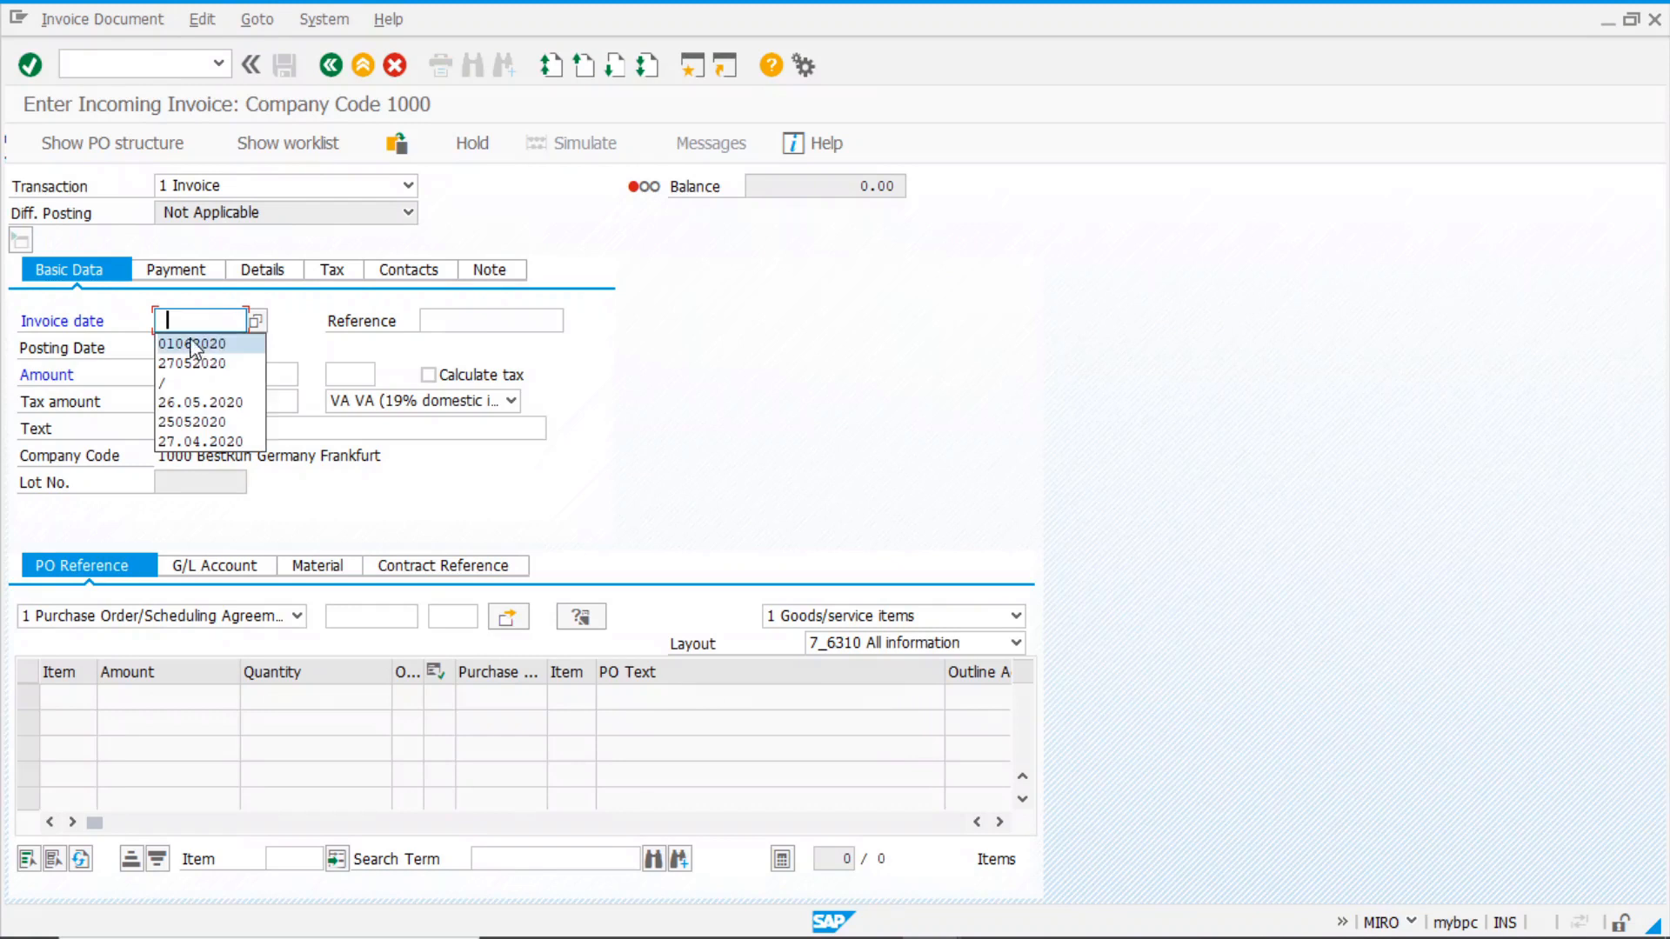
{"action": "left_click", "coordinate": [514, 320]}
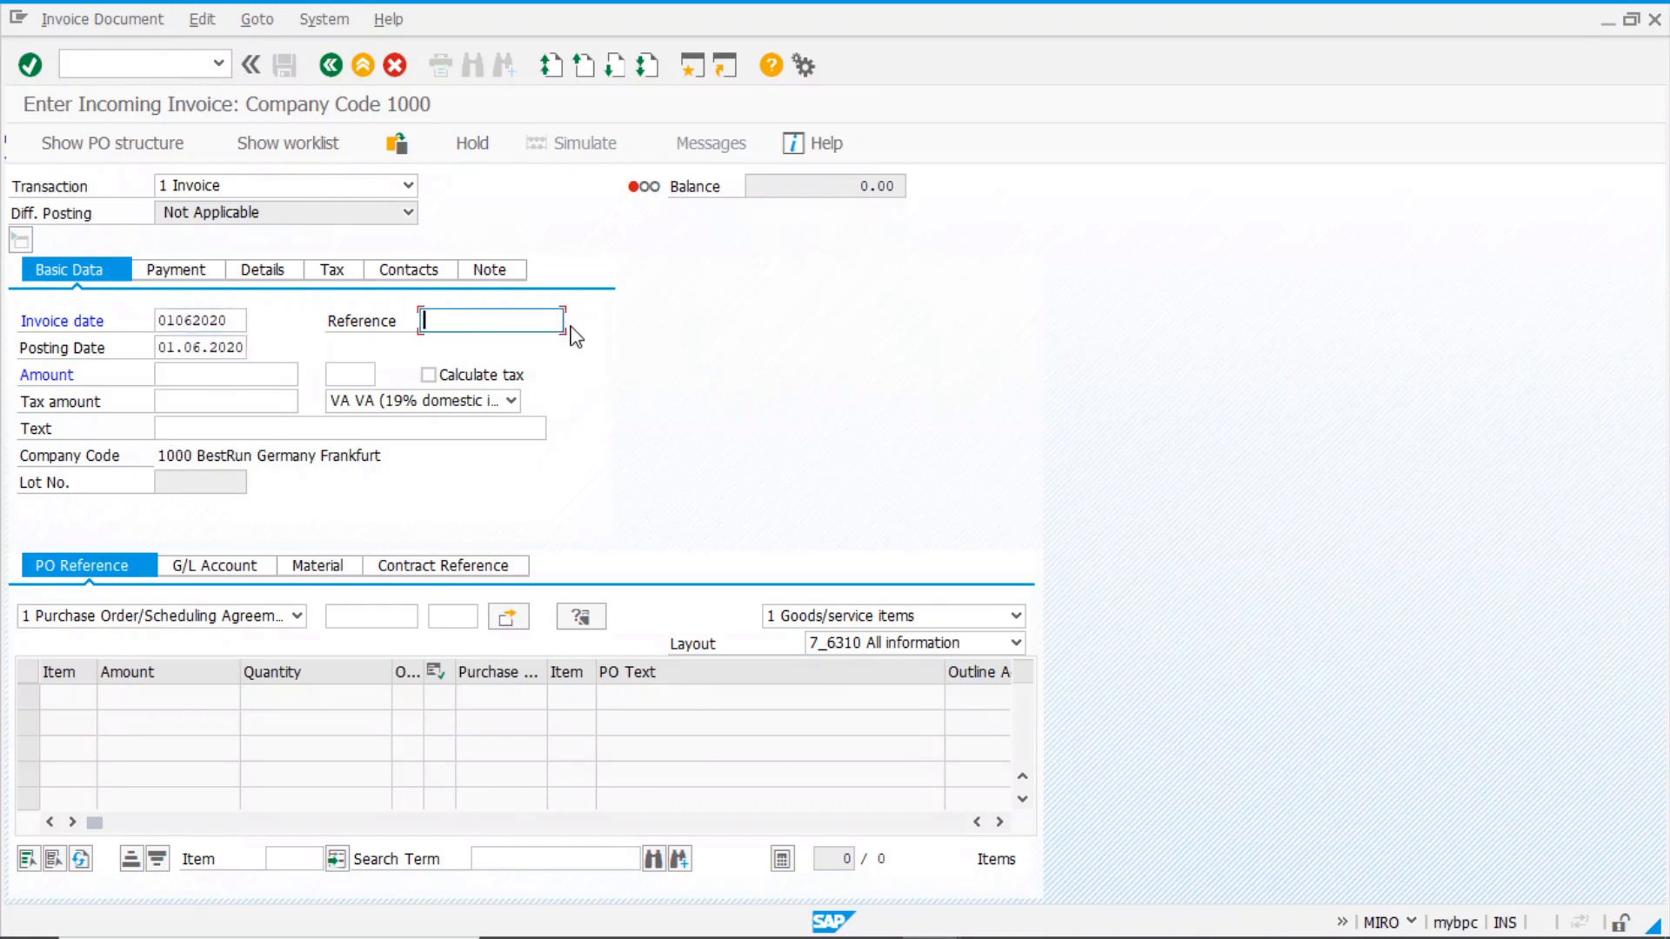
{"action": "key", "text": "ctrl+v"}
{"action": "left_click", "coordinate": [230, 373]}
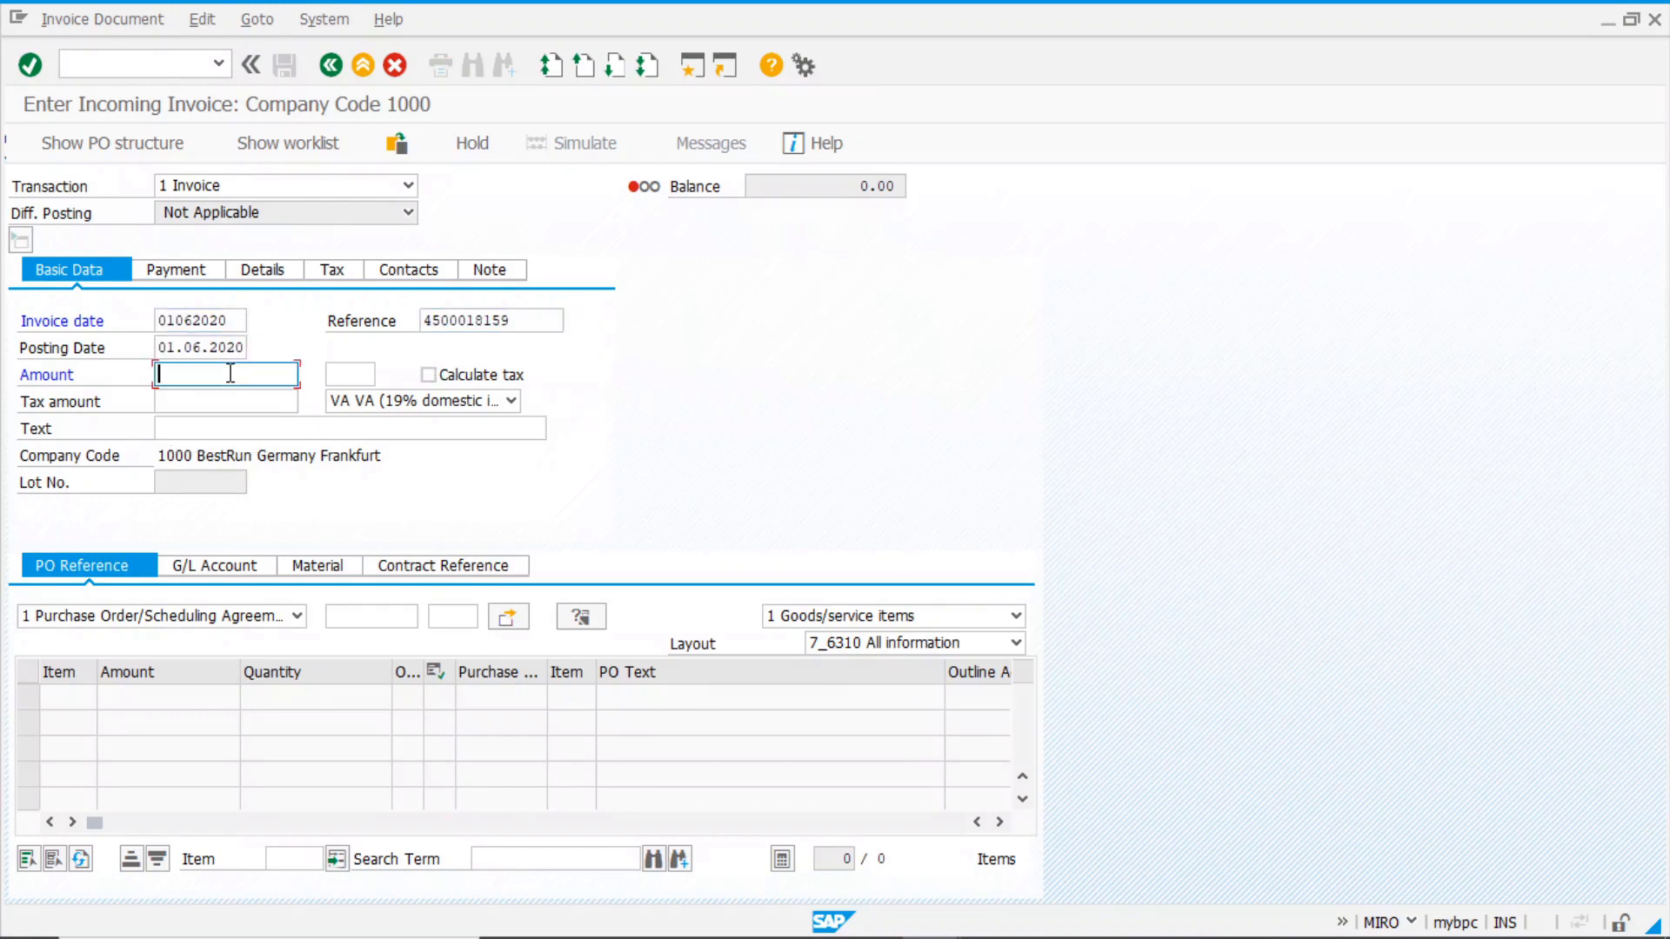
{"action": "type", "text": "70"}
Clear the header tax code and load the invoice items for the copied purchase order number
{"action": "left_click", "coordinate": [380, 401]}
{"action": "left_click", "coordinate": [341, 525]}
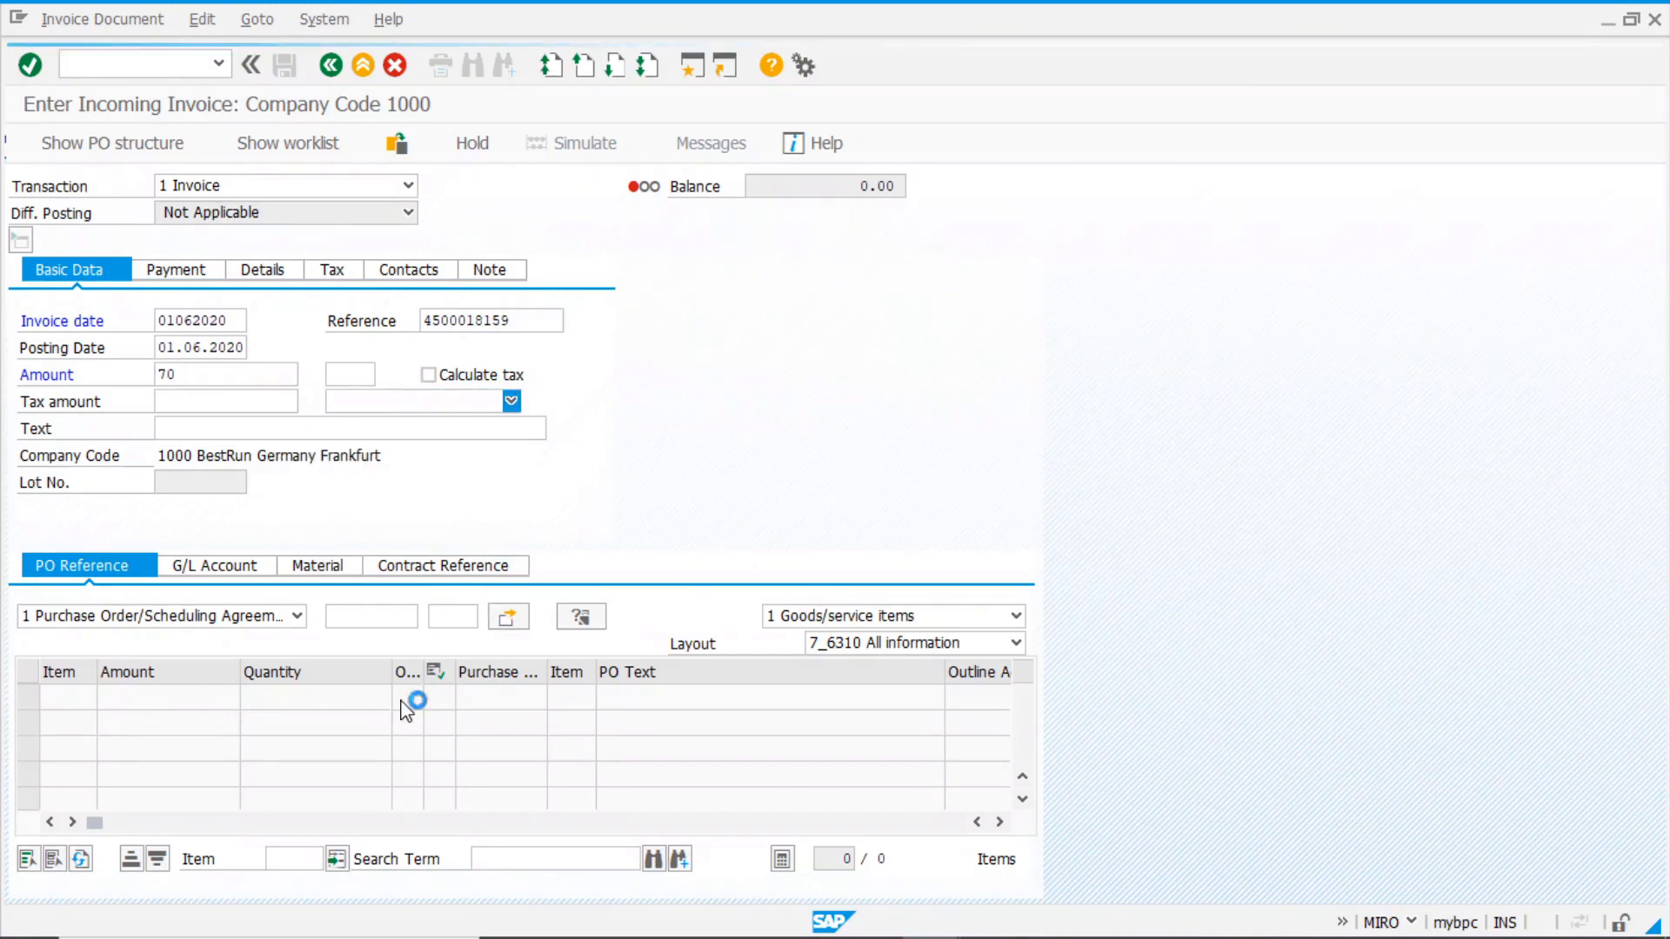
{"action": "left_click", "coordinate": [373, 618]}
{"action": "key", "text": "ctrl+v"}
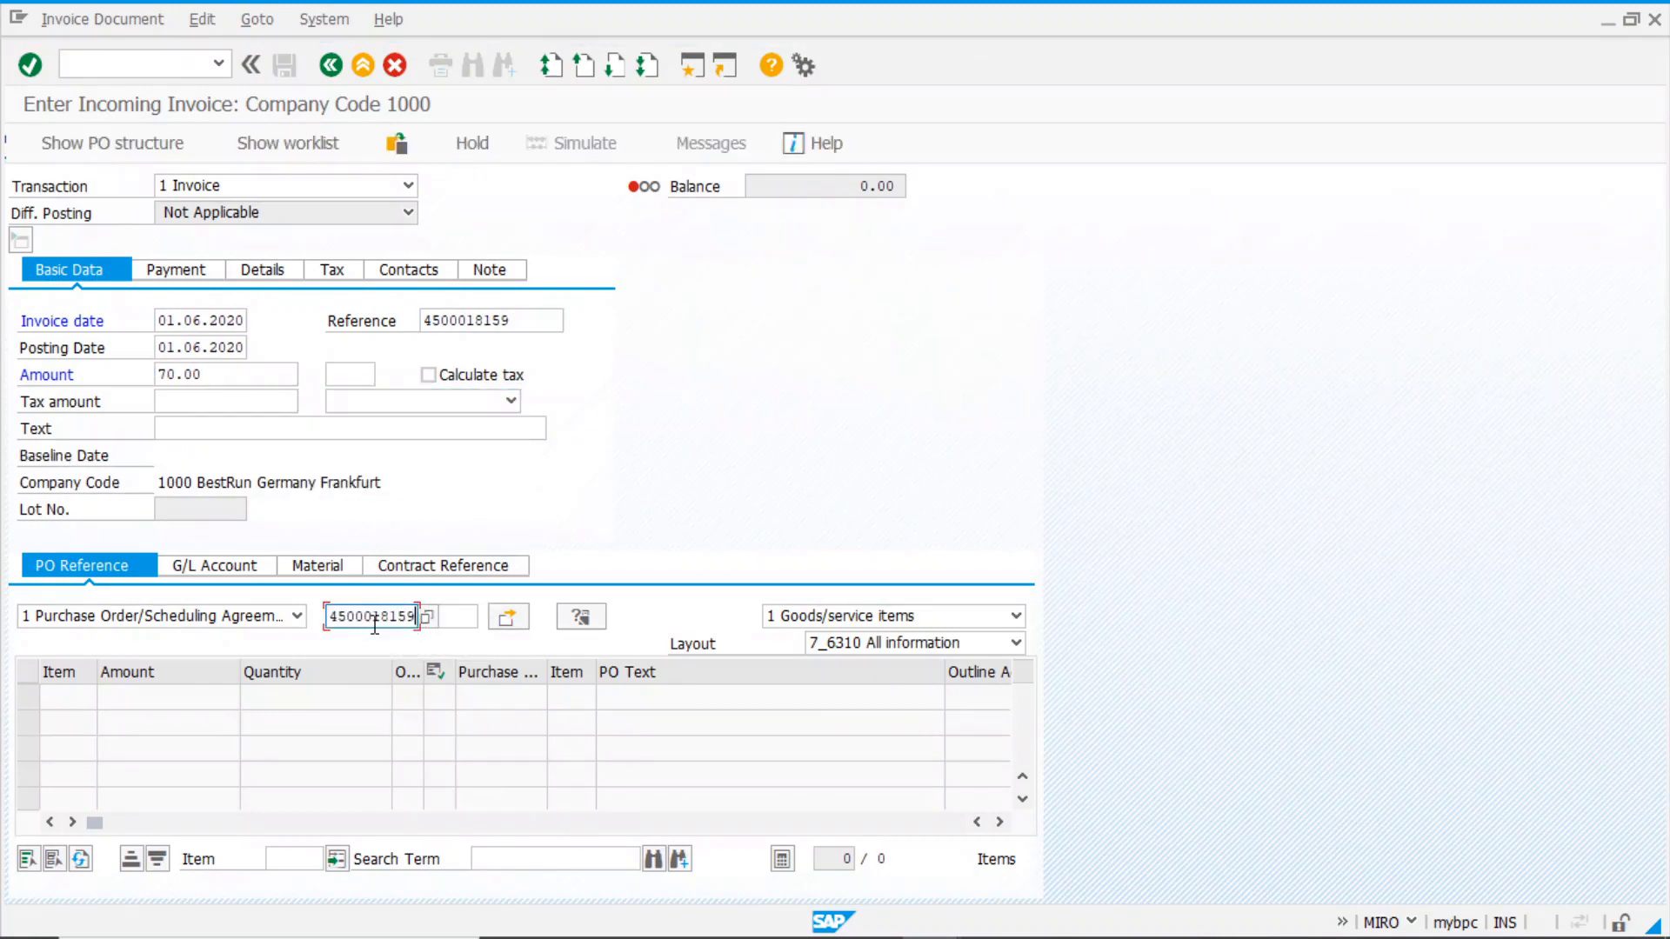
{"action": "key", "text": "Return"}
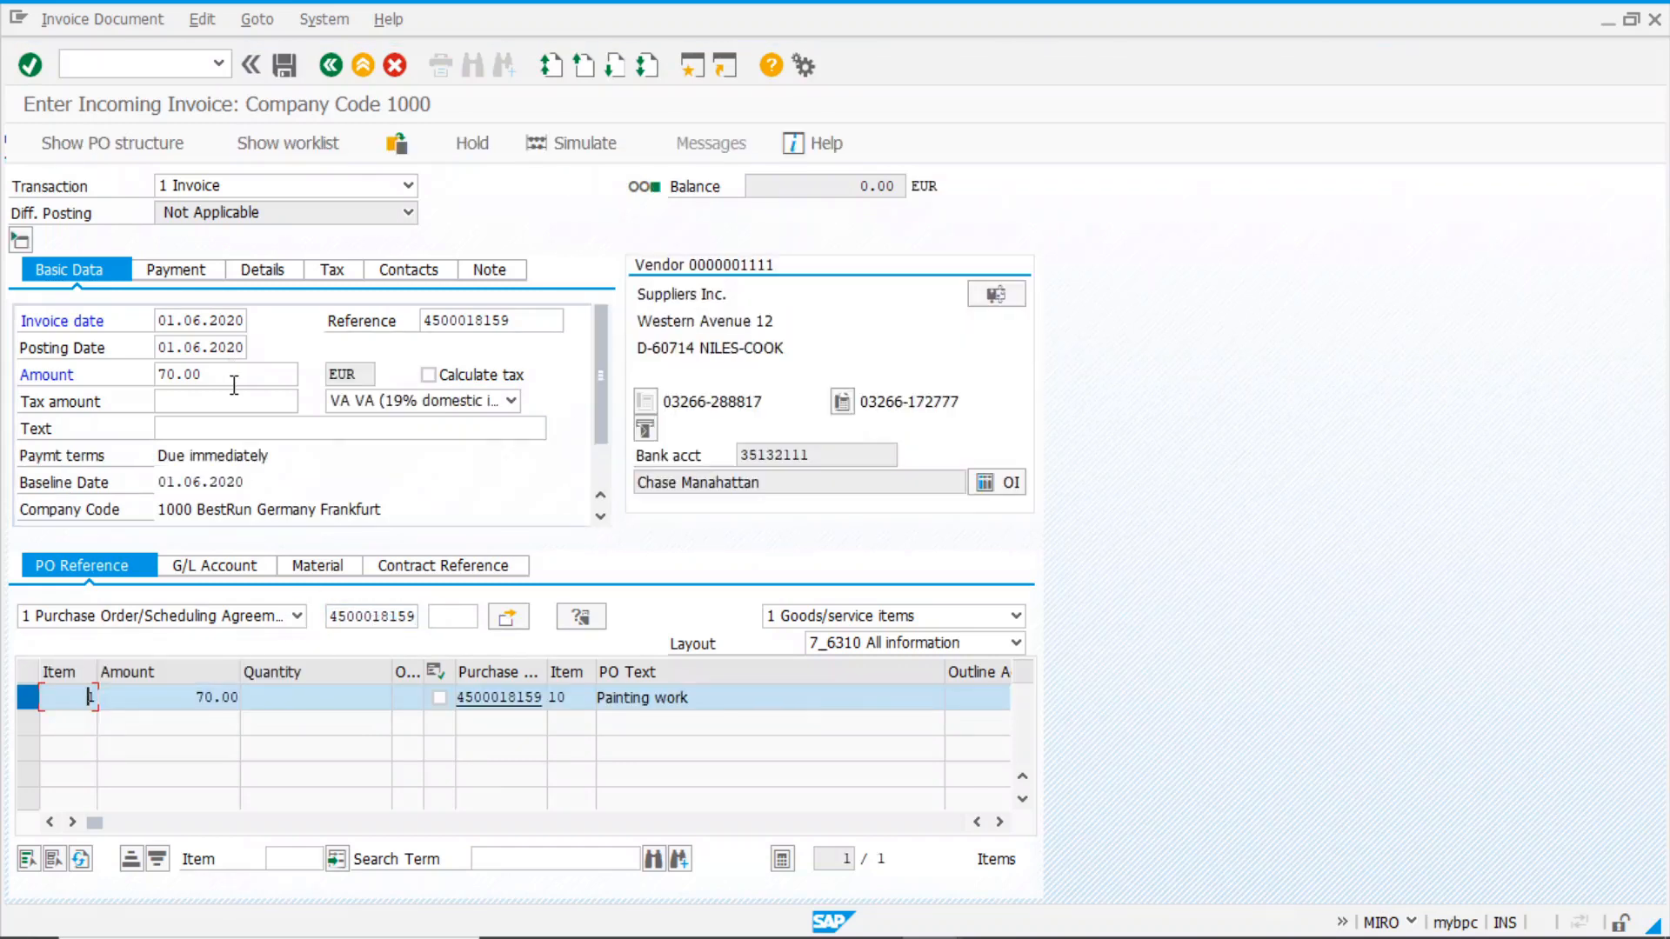
Simulate the incoming invoice to check its posting lines, close the simulation, and post the invoice
{"action": "double_click", "coordinate": [874, 185]}
{"action": "left_click", "coordinate": [583, 153]}
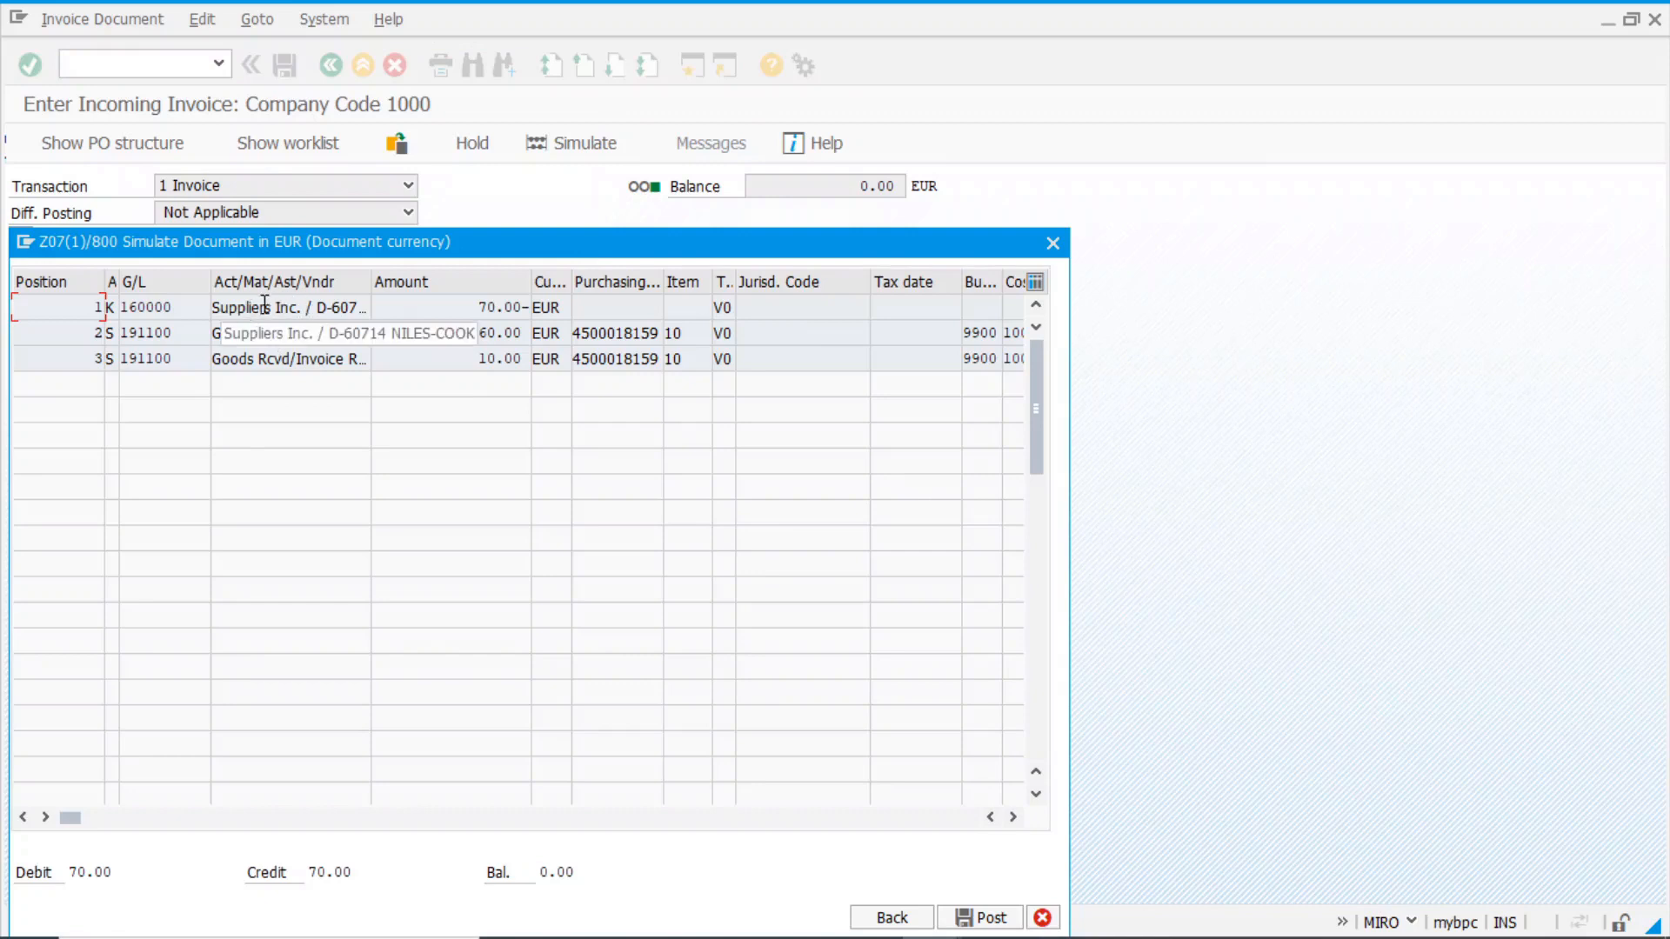
{"action": "left_click", "coordinate": [1043, 917]}
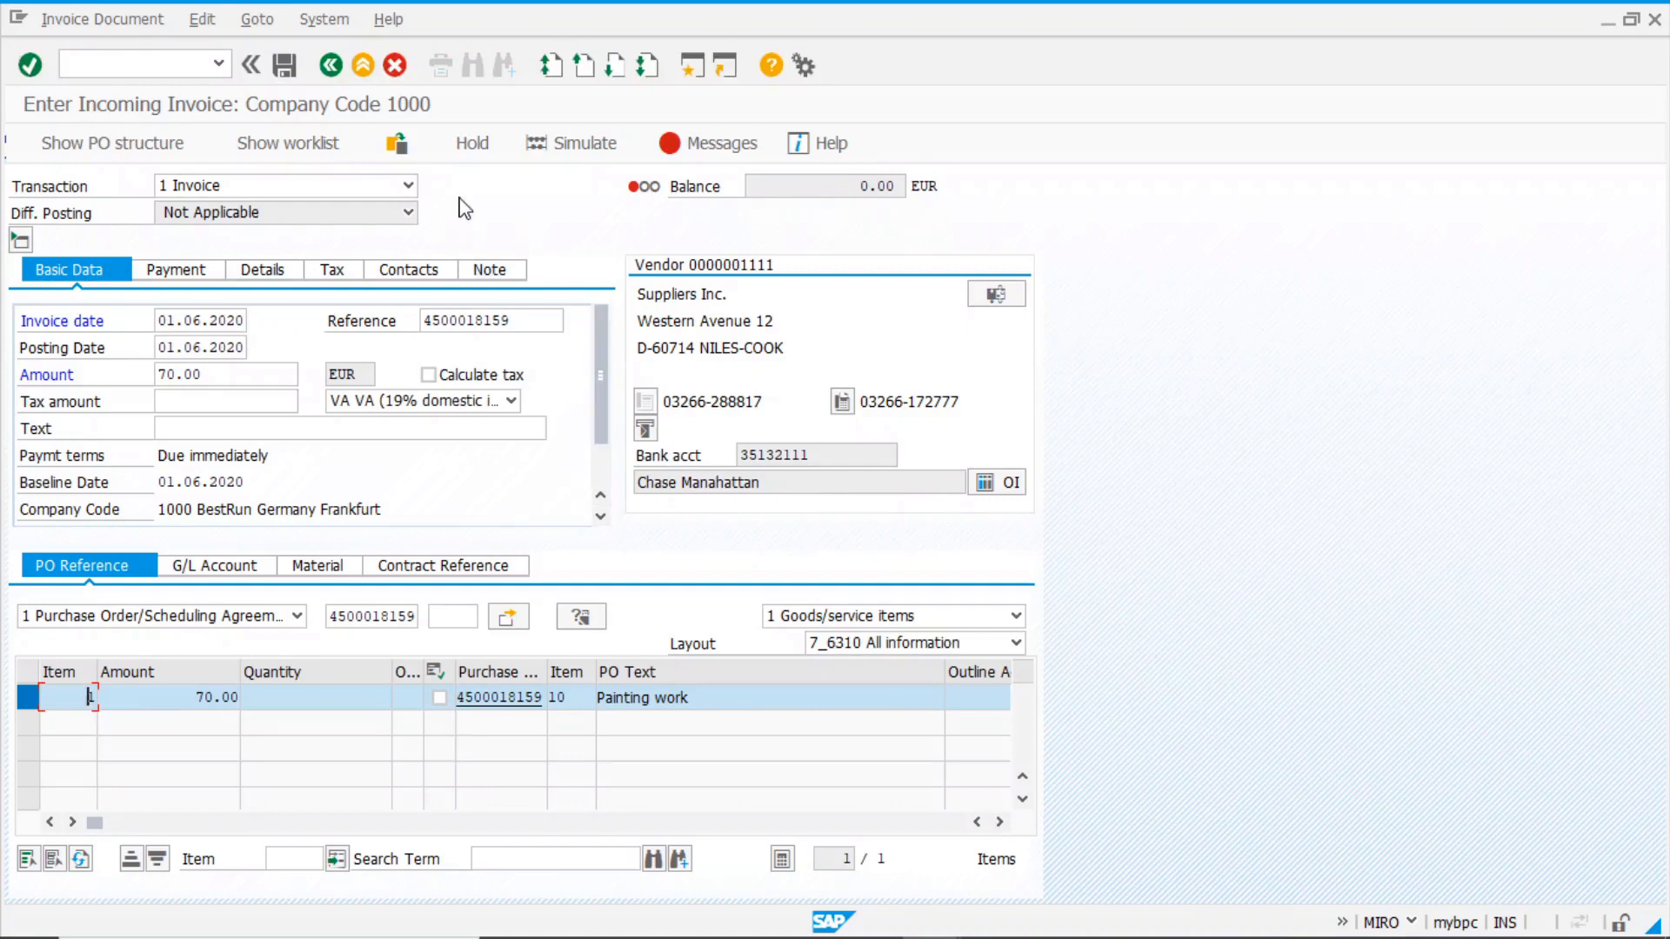
{"action": "left_click", "coordinate": [283, 69]}
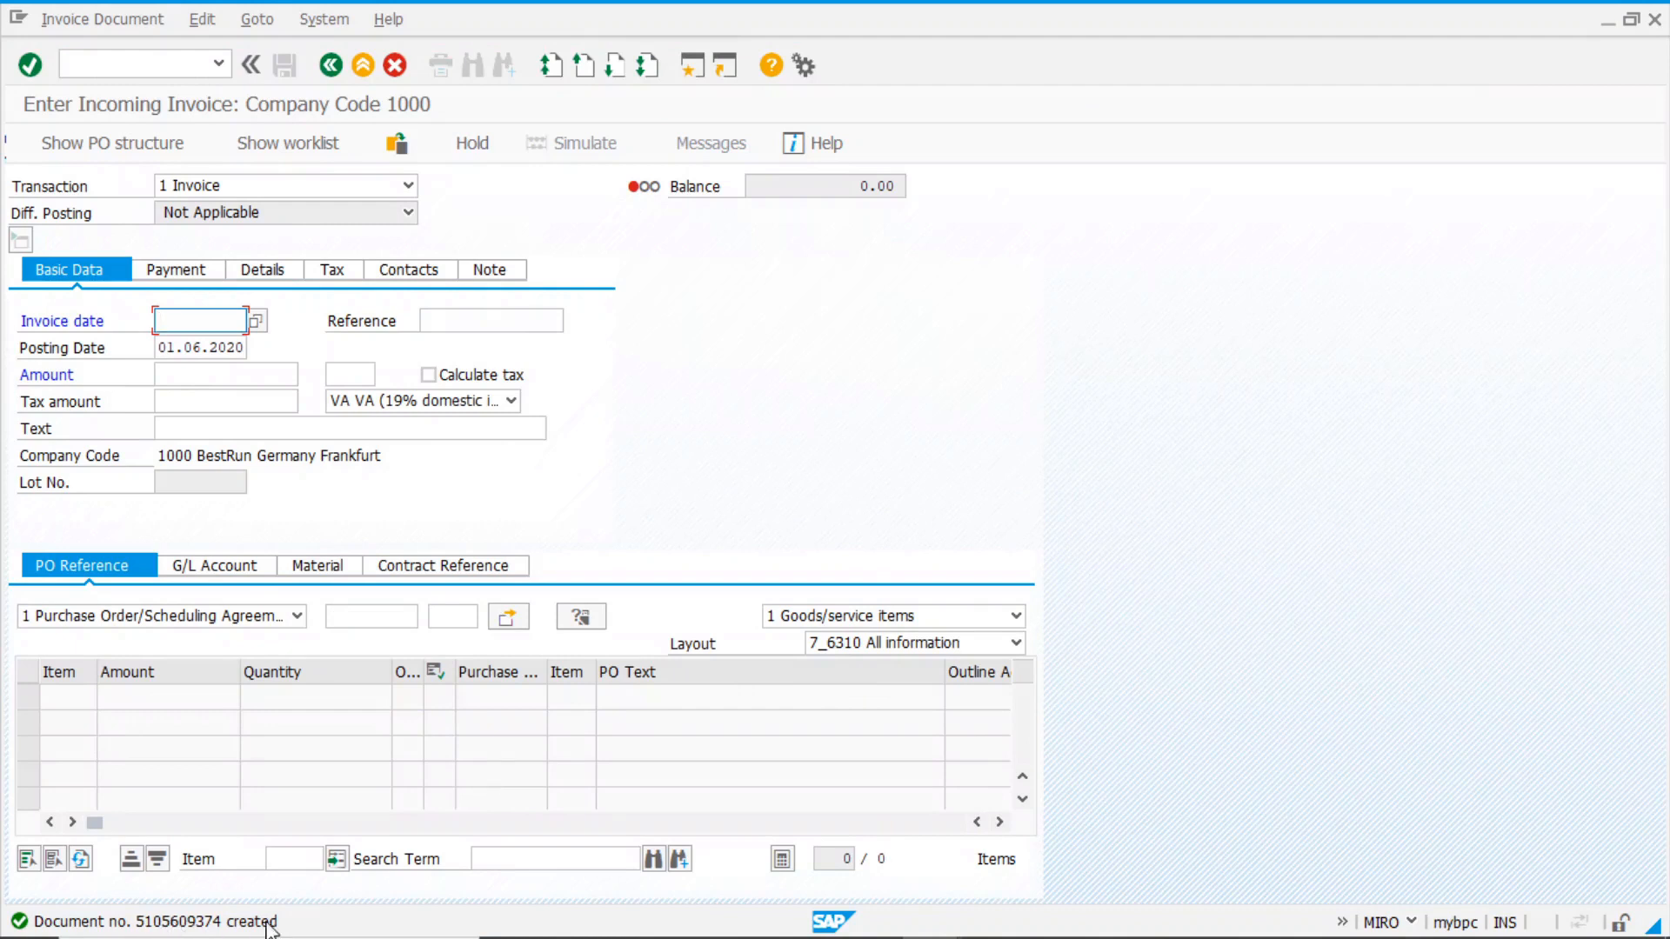
Display the Painting work purchase order with transaction ME23N and check the item's purchase order history
{"action": "left_click", "coordinate": [146, 67]}
{"action": "type", "text": "/nmiro"}
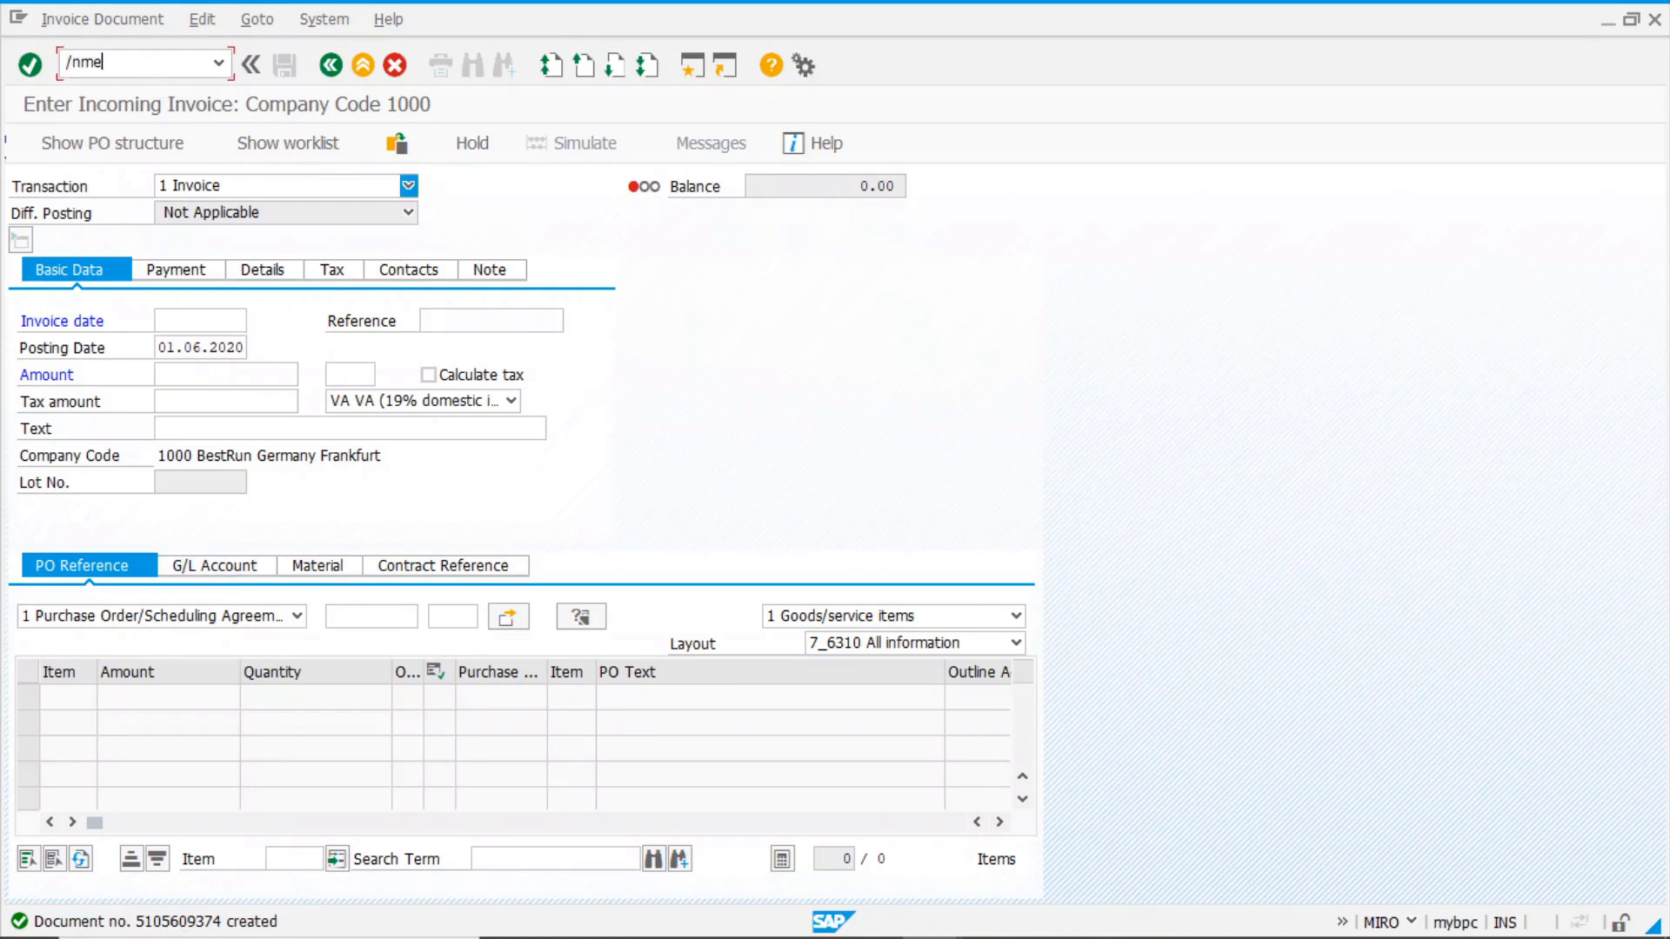
{"action": "key", "text": "Return"}
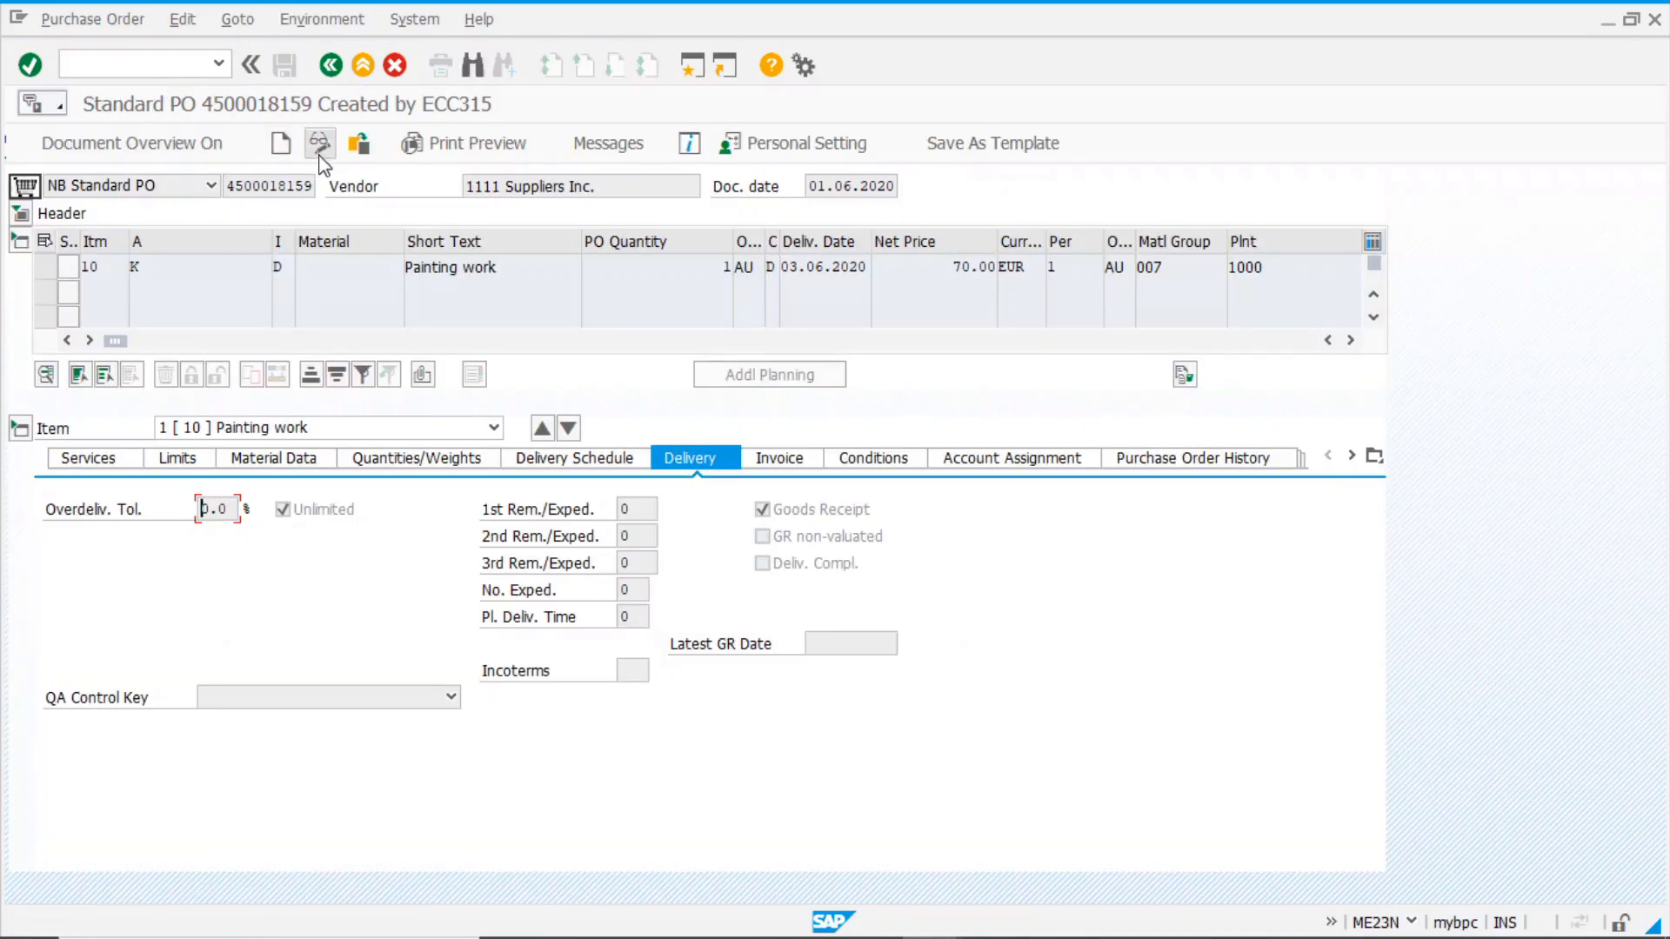
{"action": "left_click", "coordinate": [360, 146]}
{"action": "left_click", "coordinate": [243, 431]}
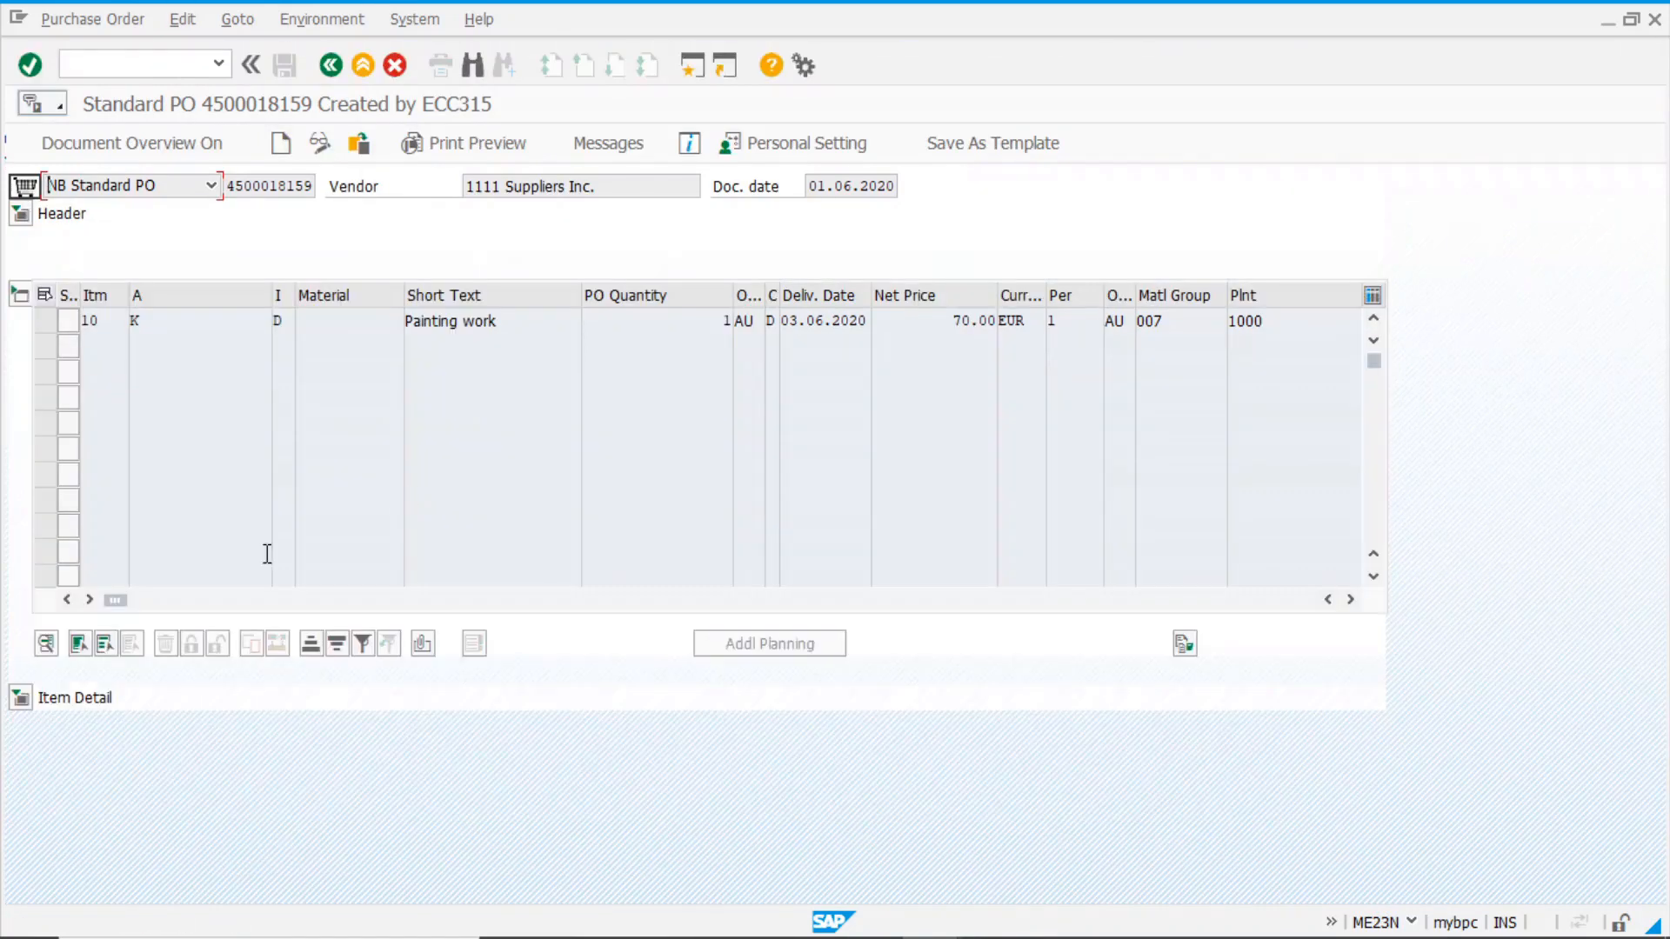
{"action": "left_click", "coordinate": [19, 698]}
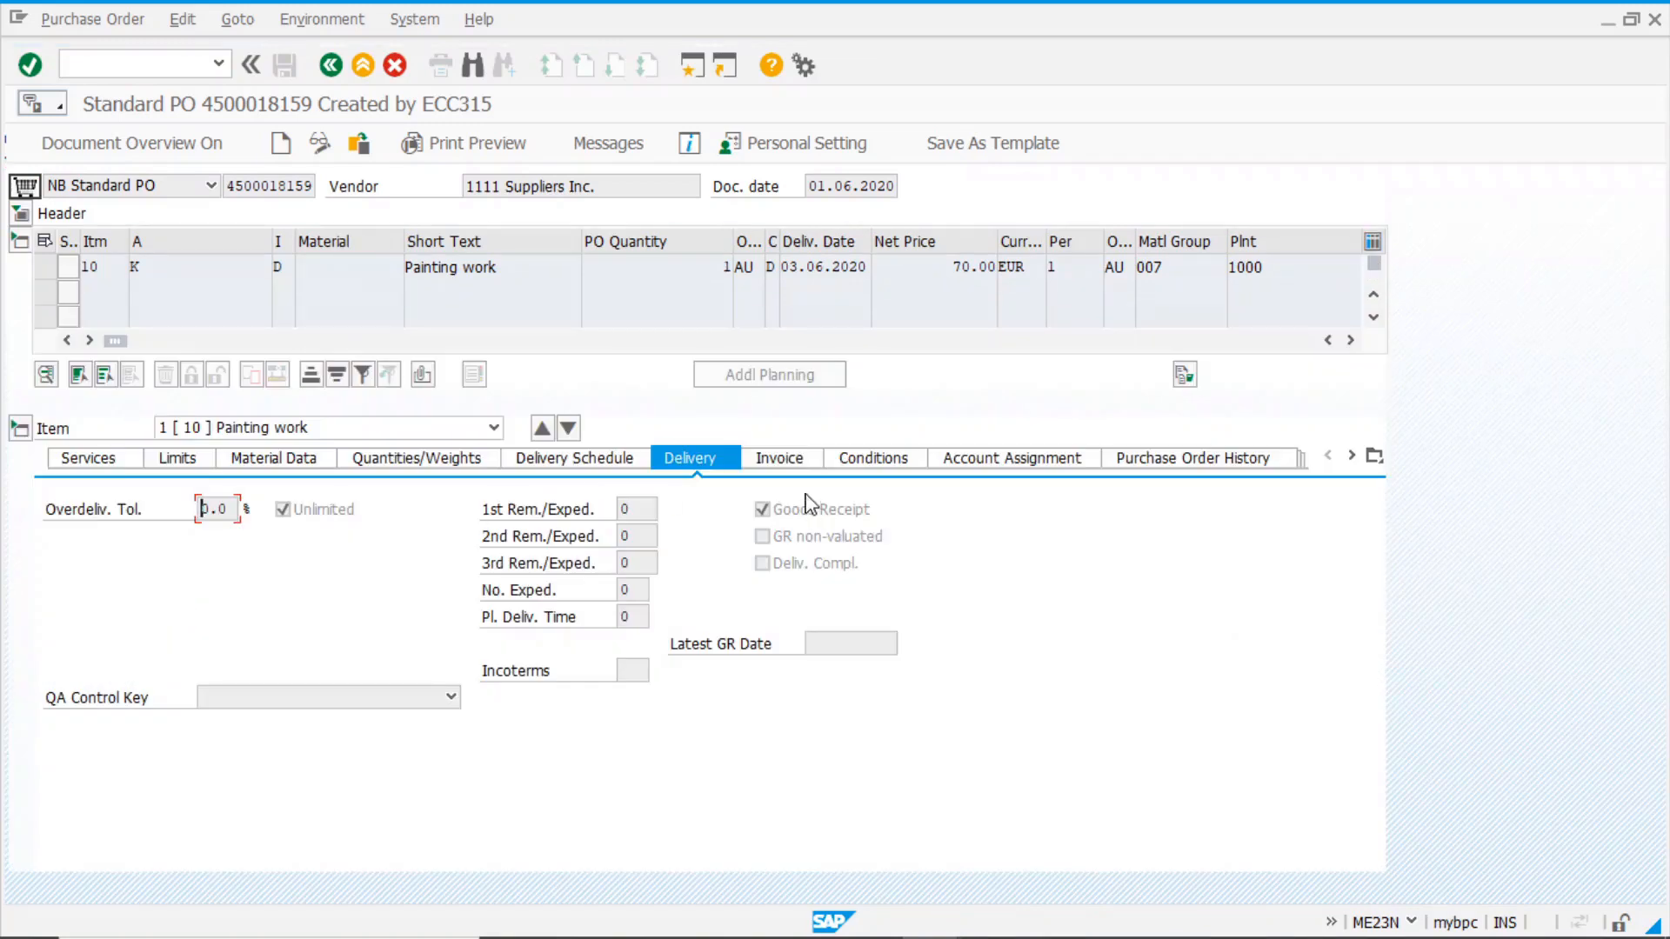
{"action": "left_click", "coordinate": [1253, 458]}
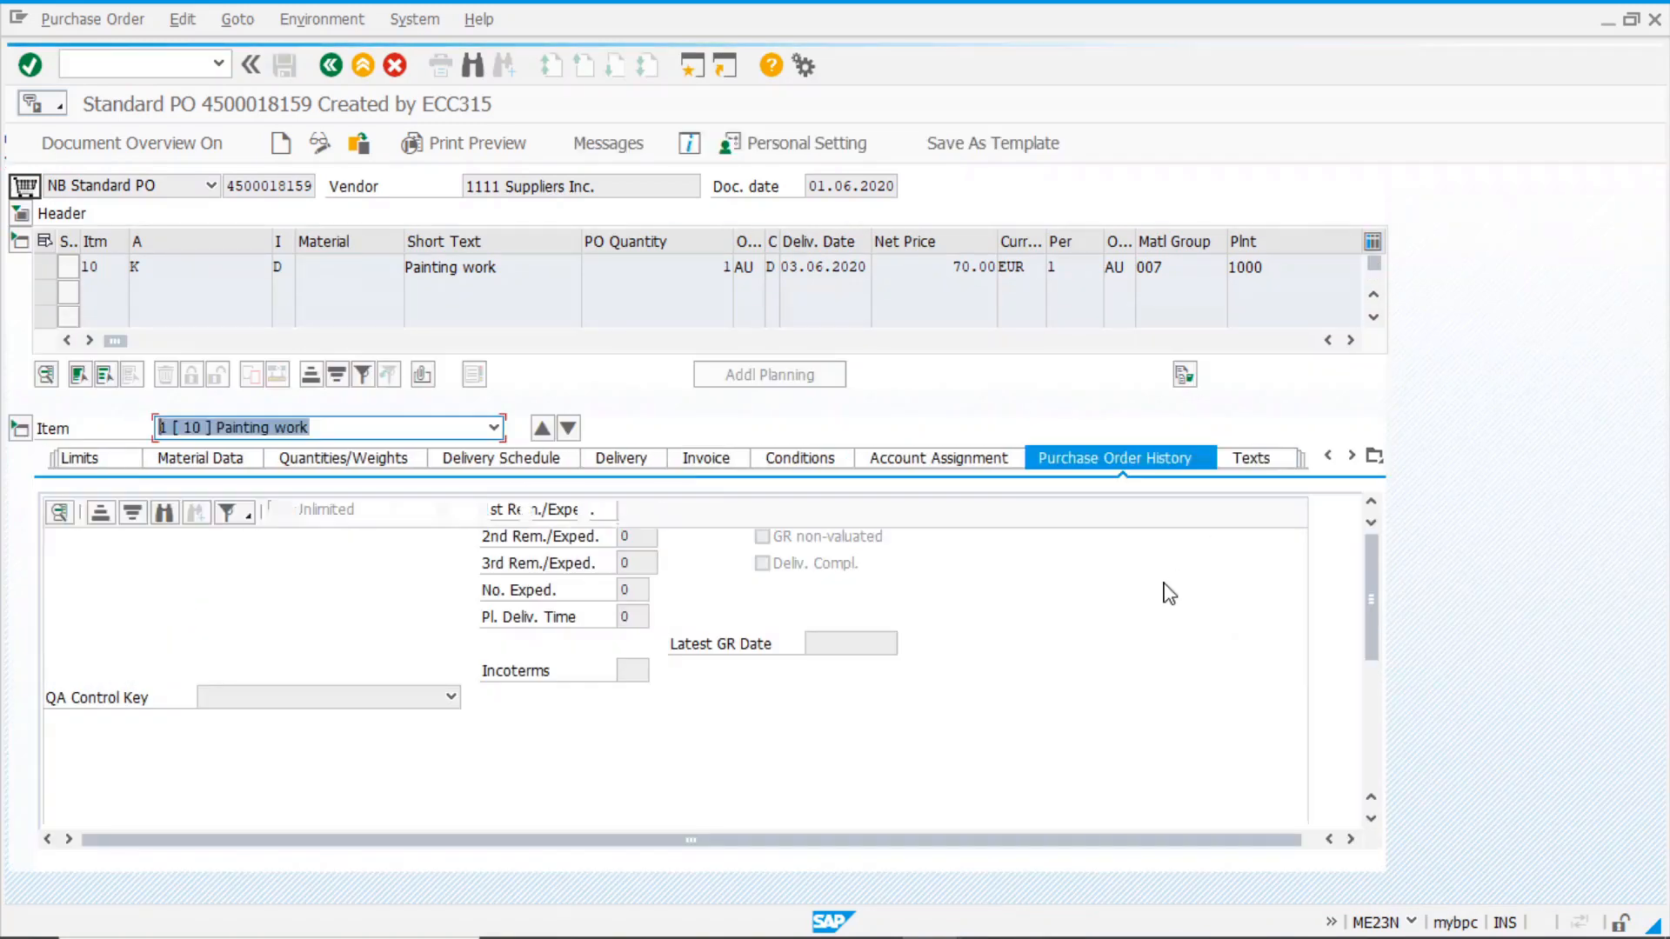
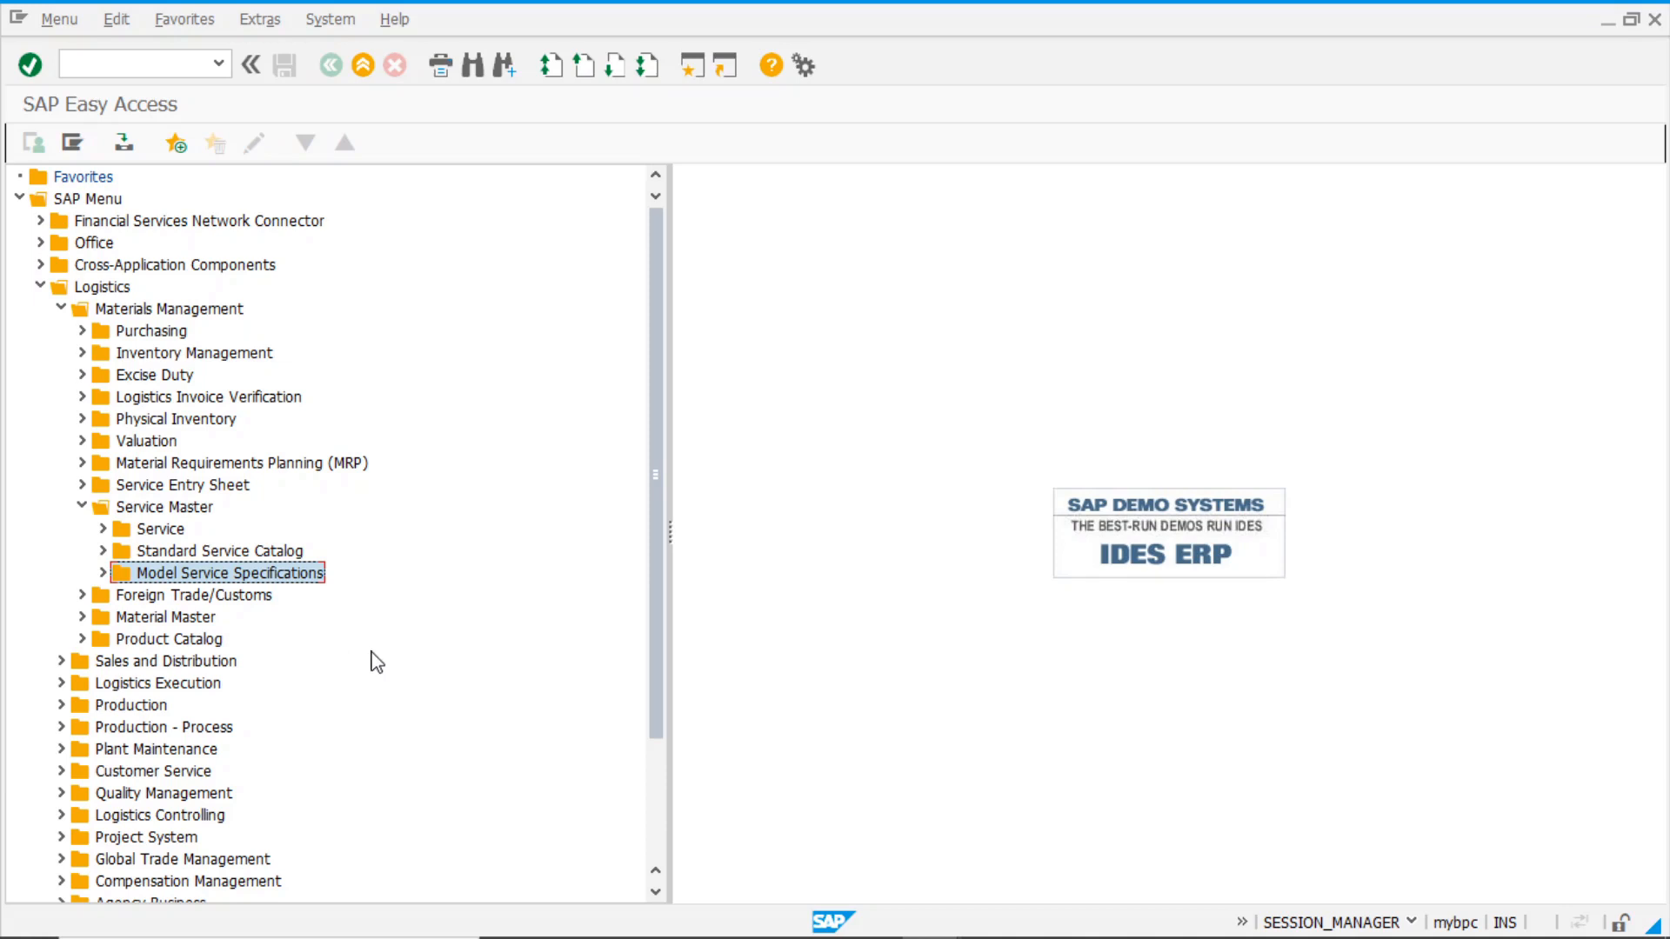
Start creating model service specifications SW001 with transaction ML10, using service category SERV (Service: purchasing)
{"action": "left_click", "coordinate": [102, 573]}
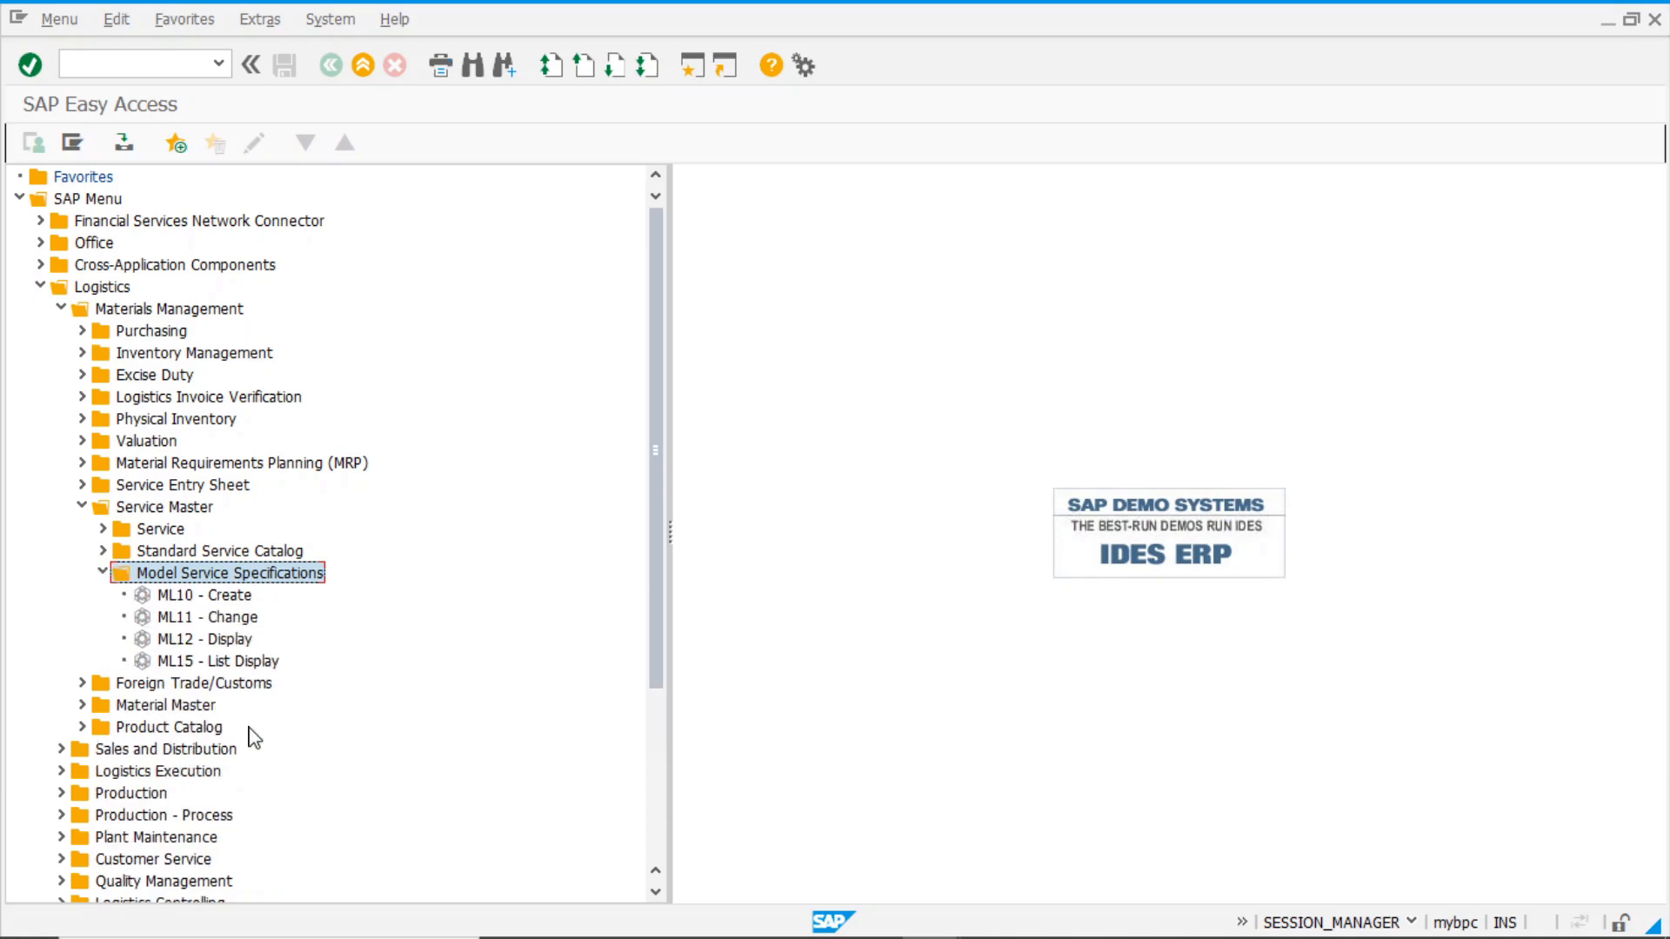
{"action": "double_click", "coordinate": [223, 595]}
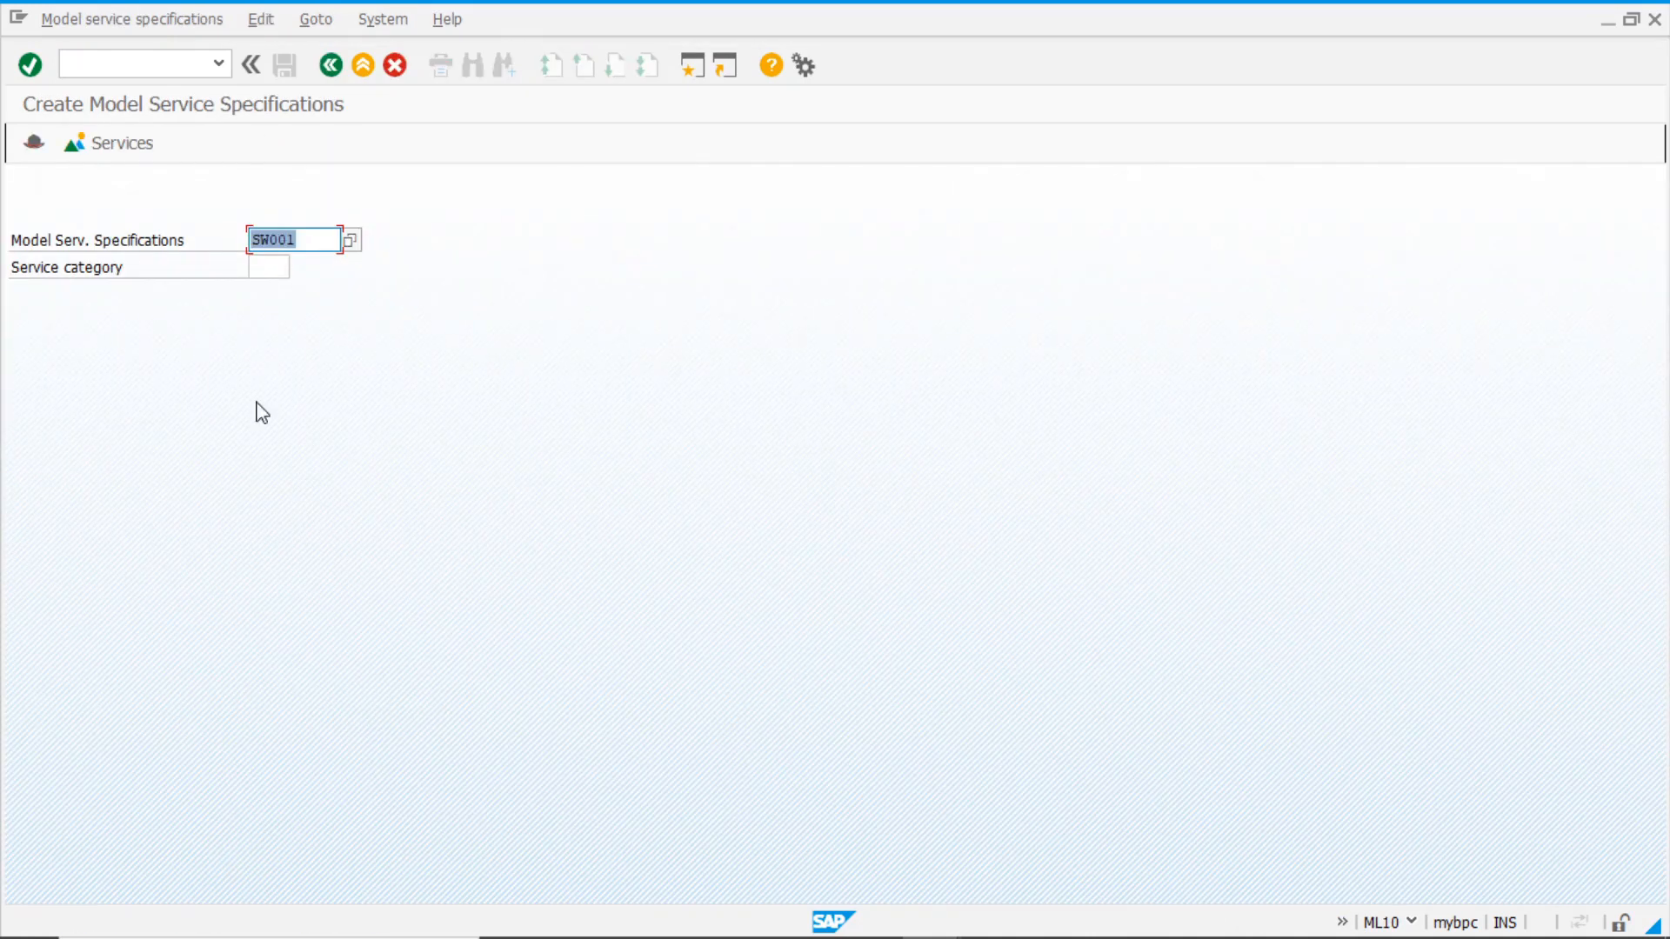
{"action": "left_click", "coordinate": [317, 243]}
{"action": "left_click", "coordinate": [274, 267]}
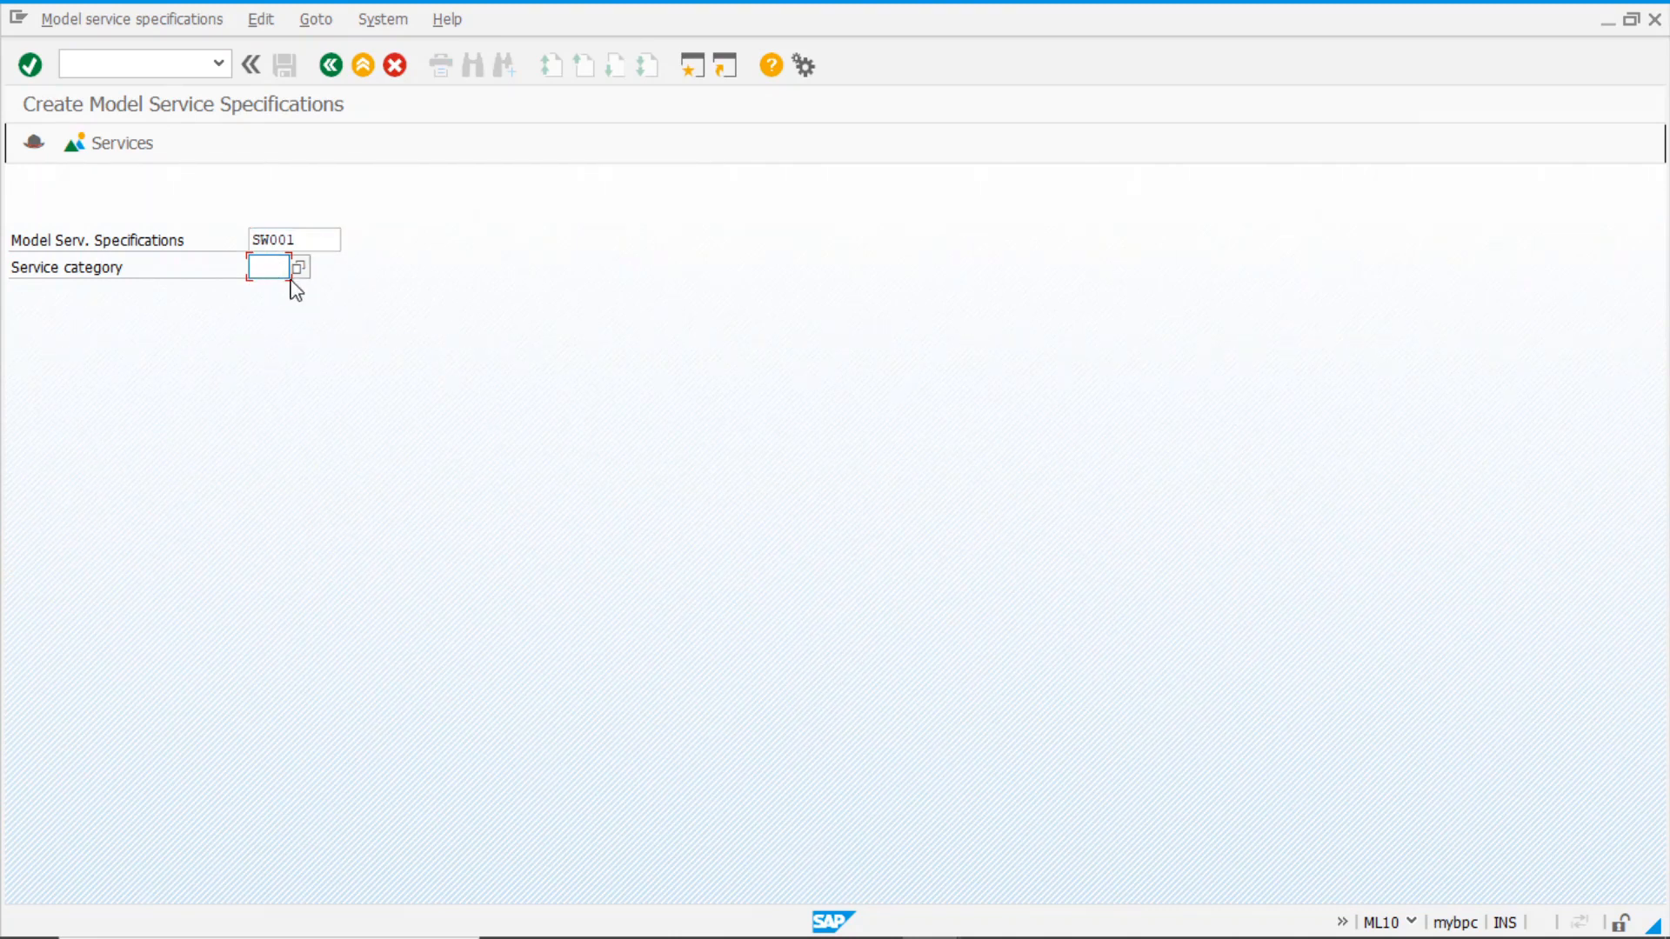
{"action": "left_click", "coordinate": [302, 266]}
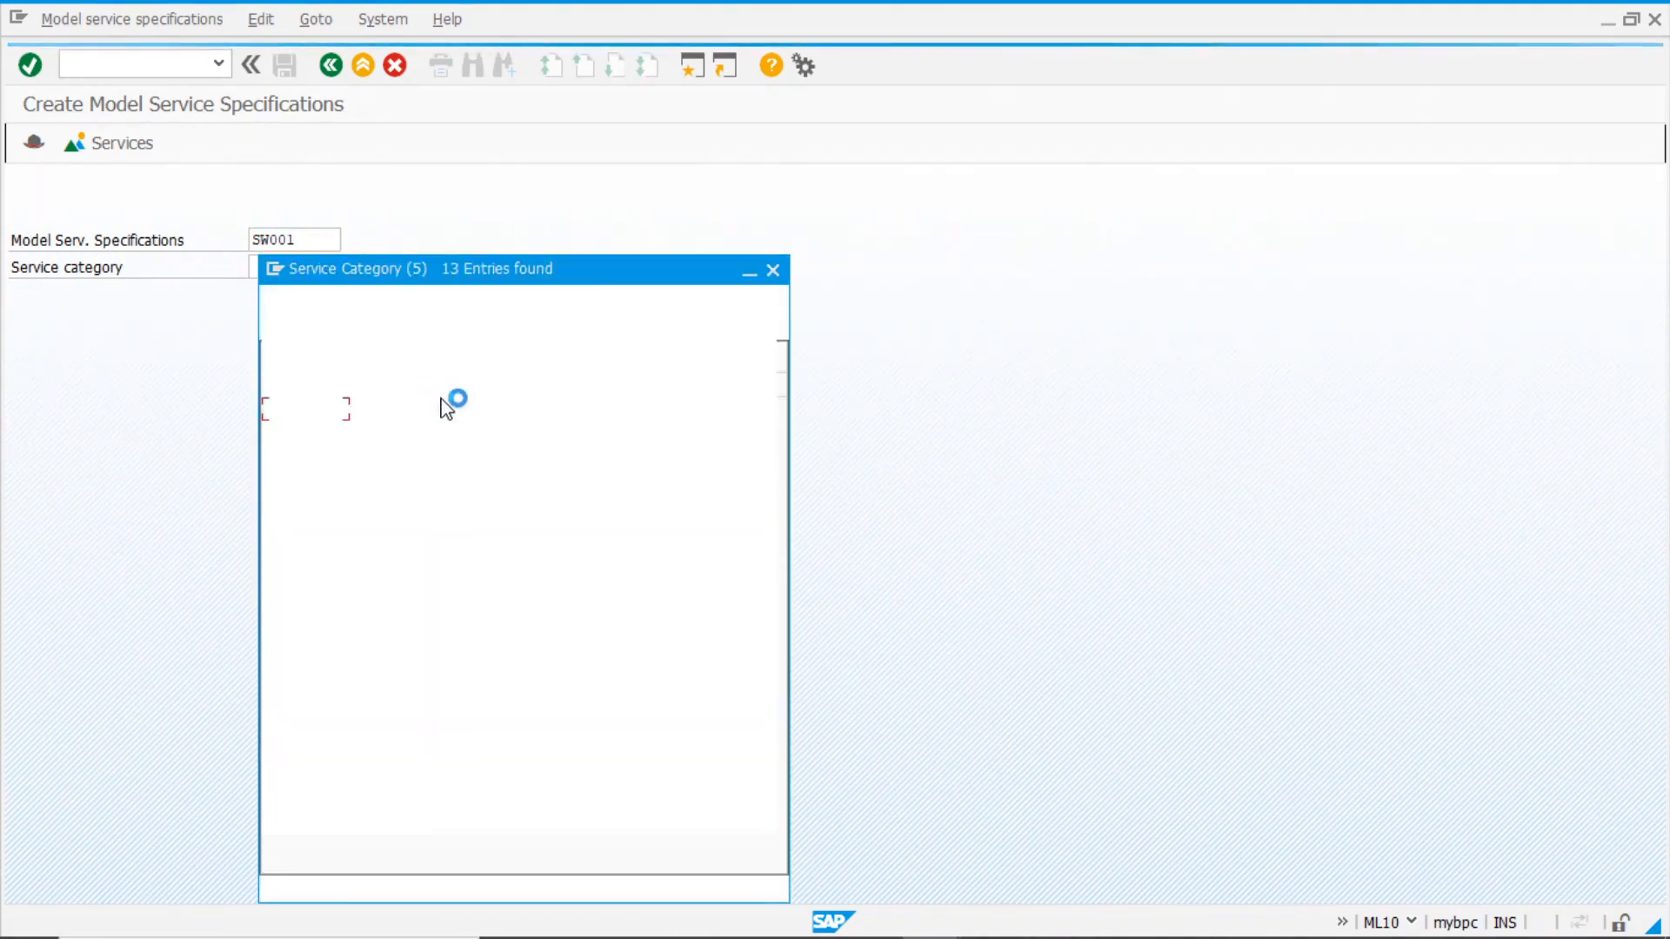
{"action": "double_click", "coordinate": [304, 528]}
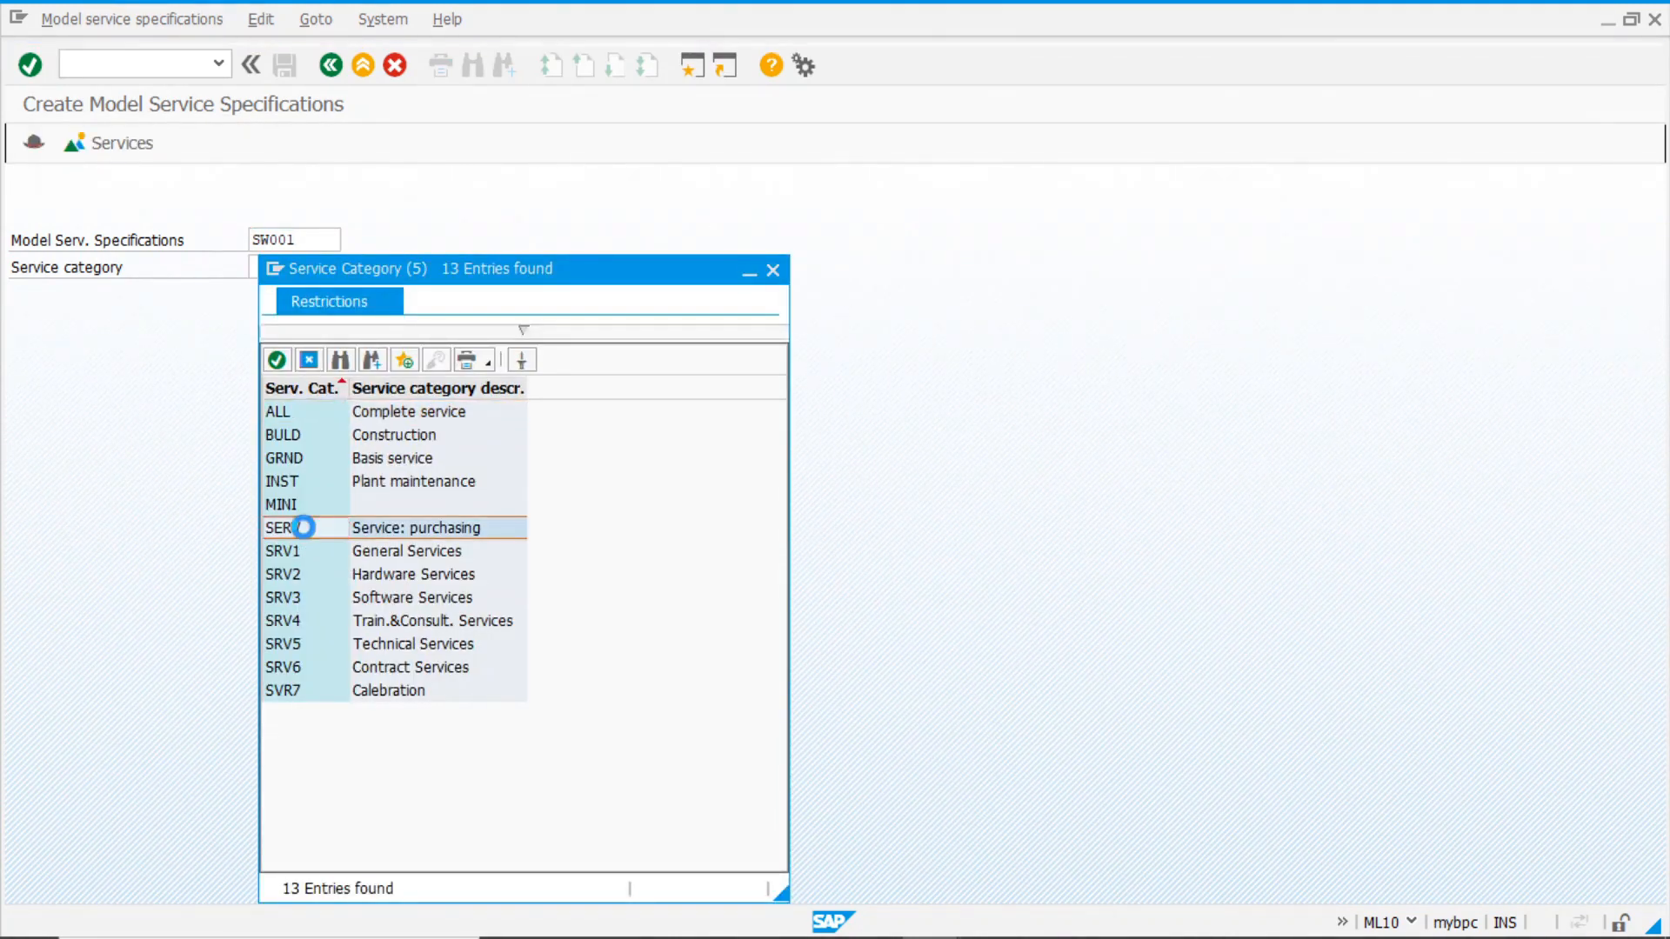
{"action": "key", "text": "Return"}
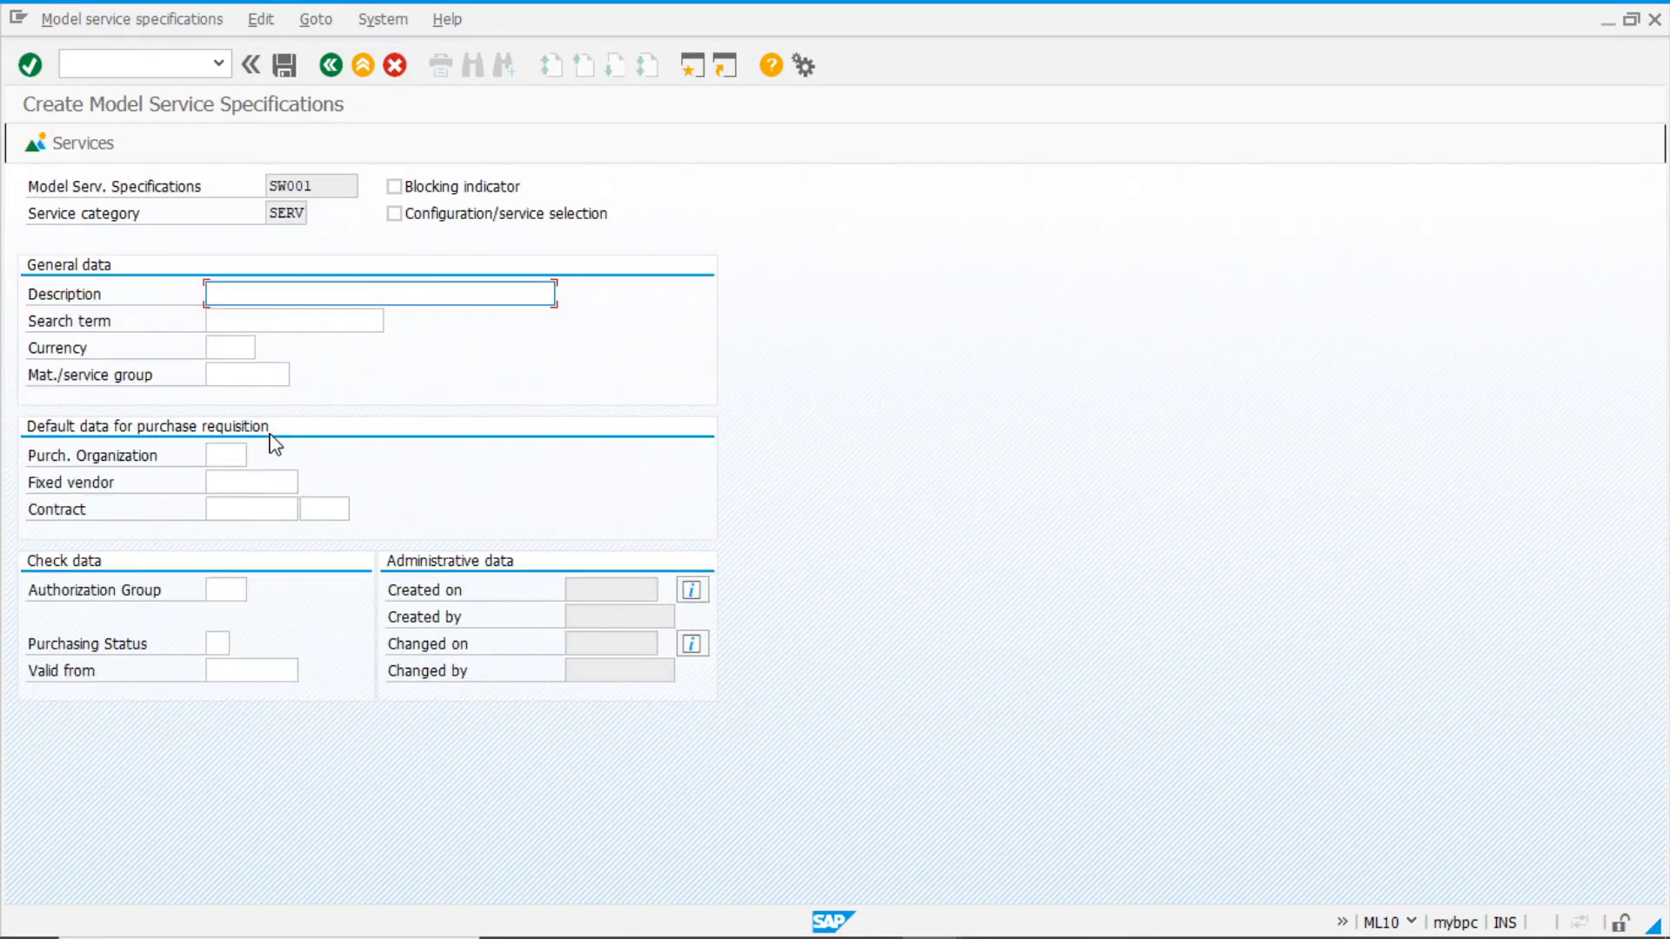
Set material/service group 007 and give the service specifications the short text Software Installation
{"action": "left_click", "coordinate": [240, 380]}
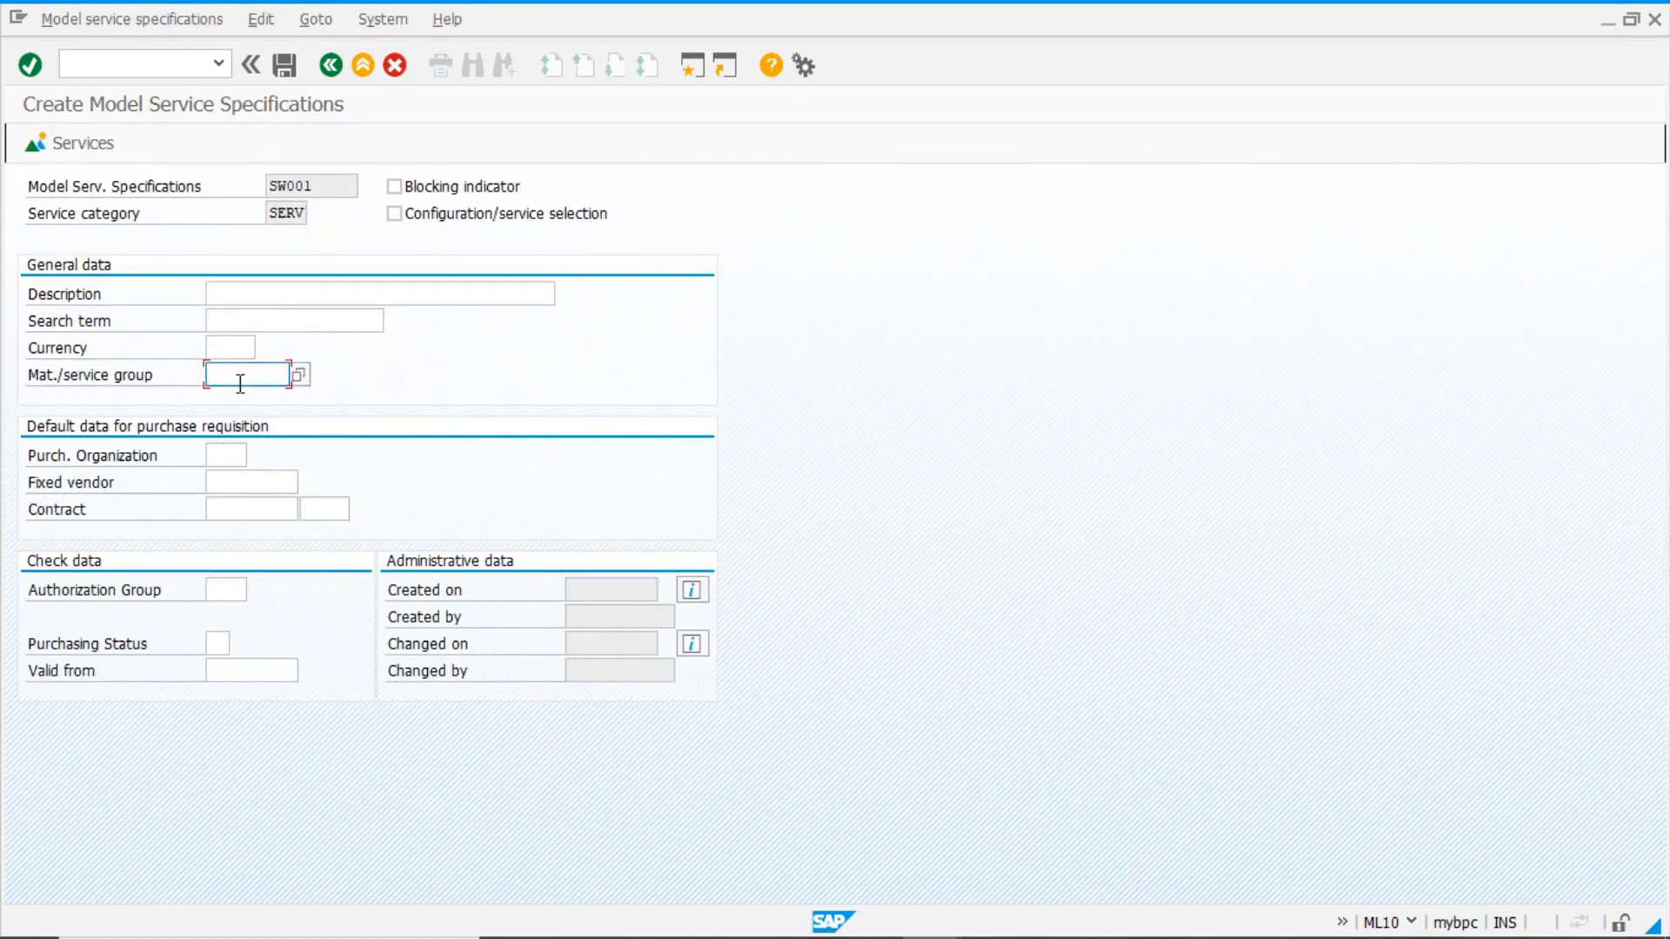
{"action": "type", "text": "007"}
{"action": "key", "text": "Return"}
{"action": "left_click", "coordinate": [103, 146]}
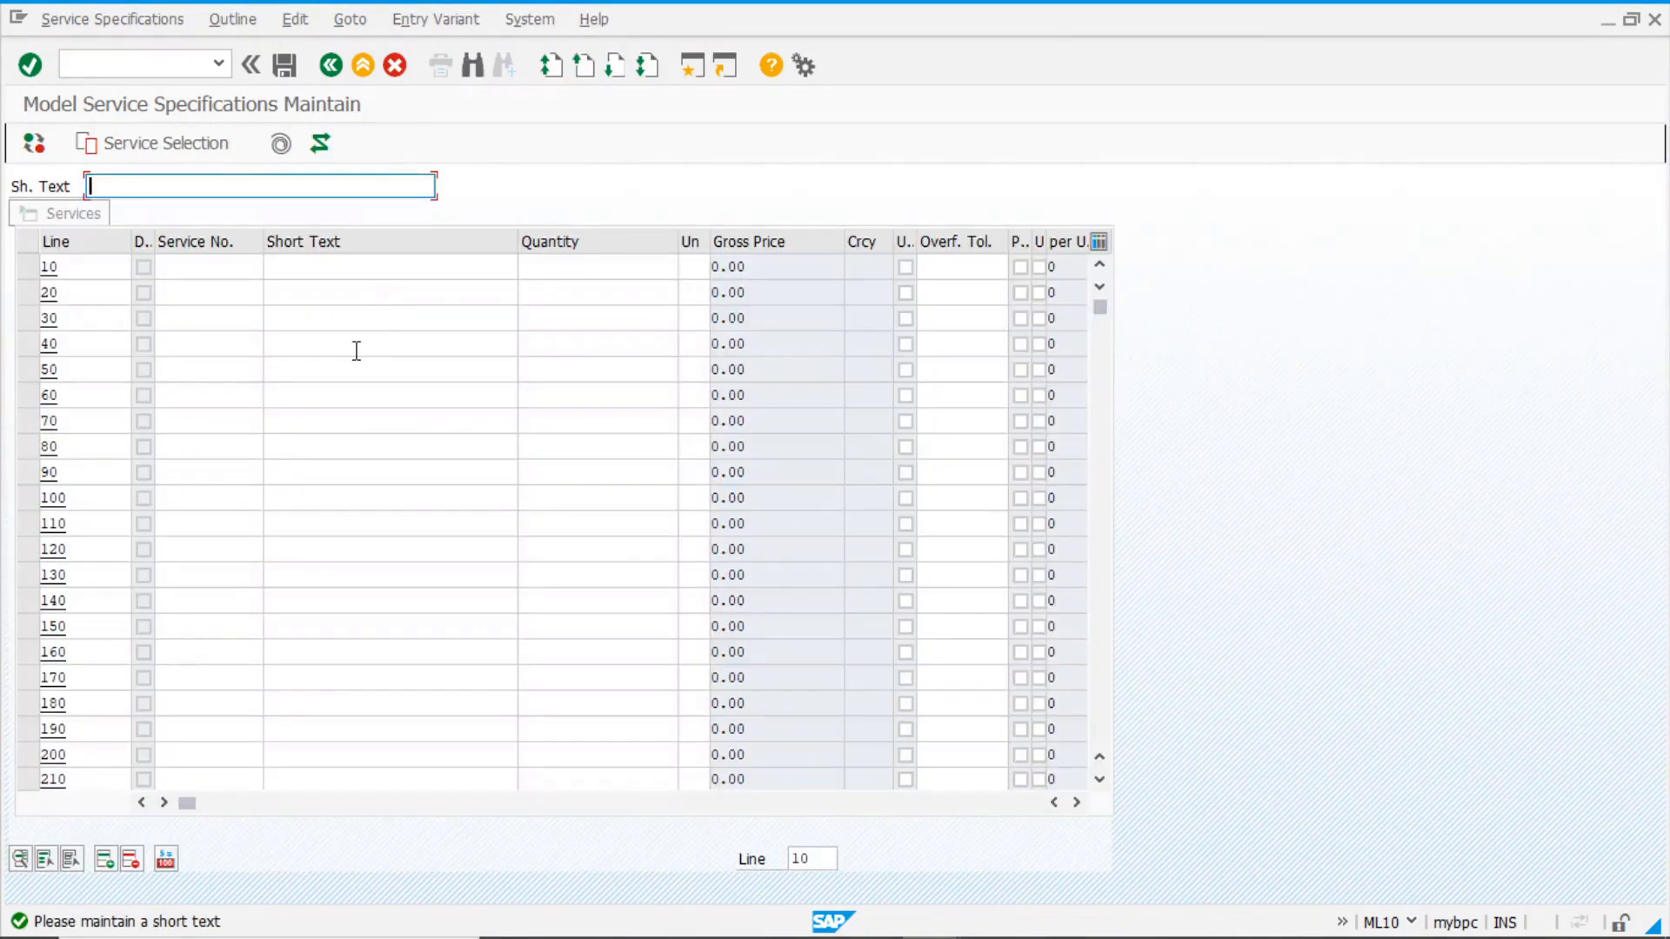
{"action": "left_click", "coordinate": [39, 150]}
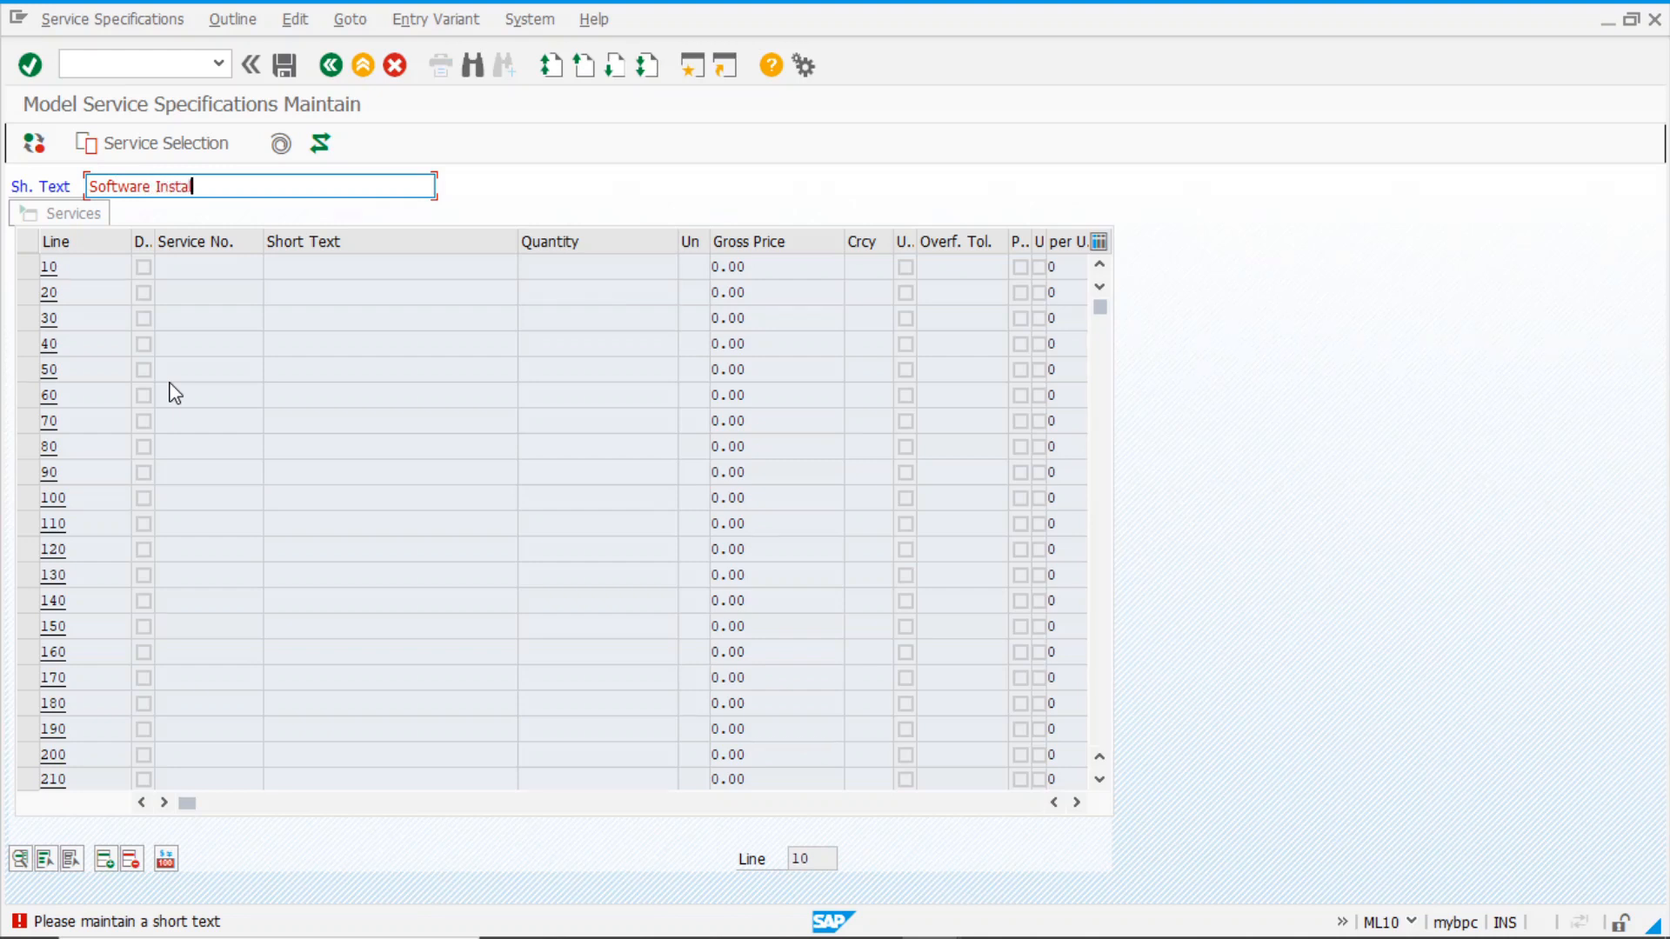
{"action": "type", "text": "n"}
{"action": "key", "text": "Return"}
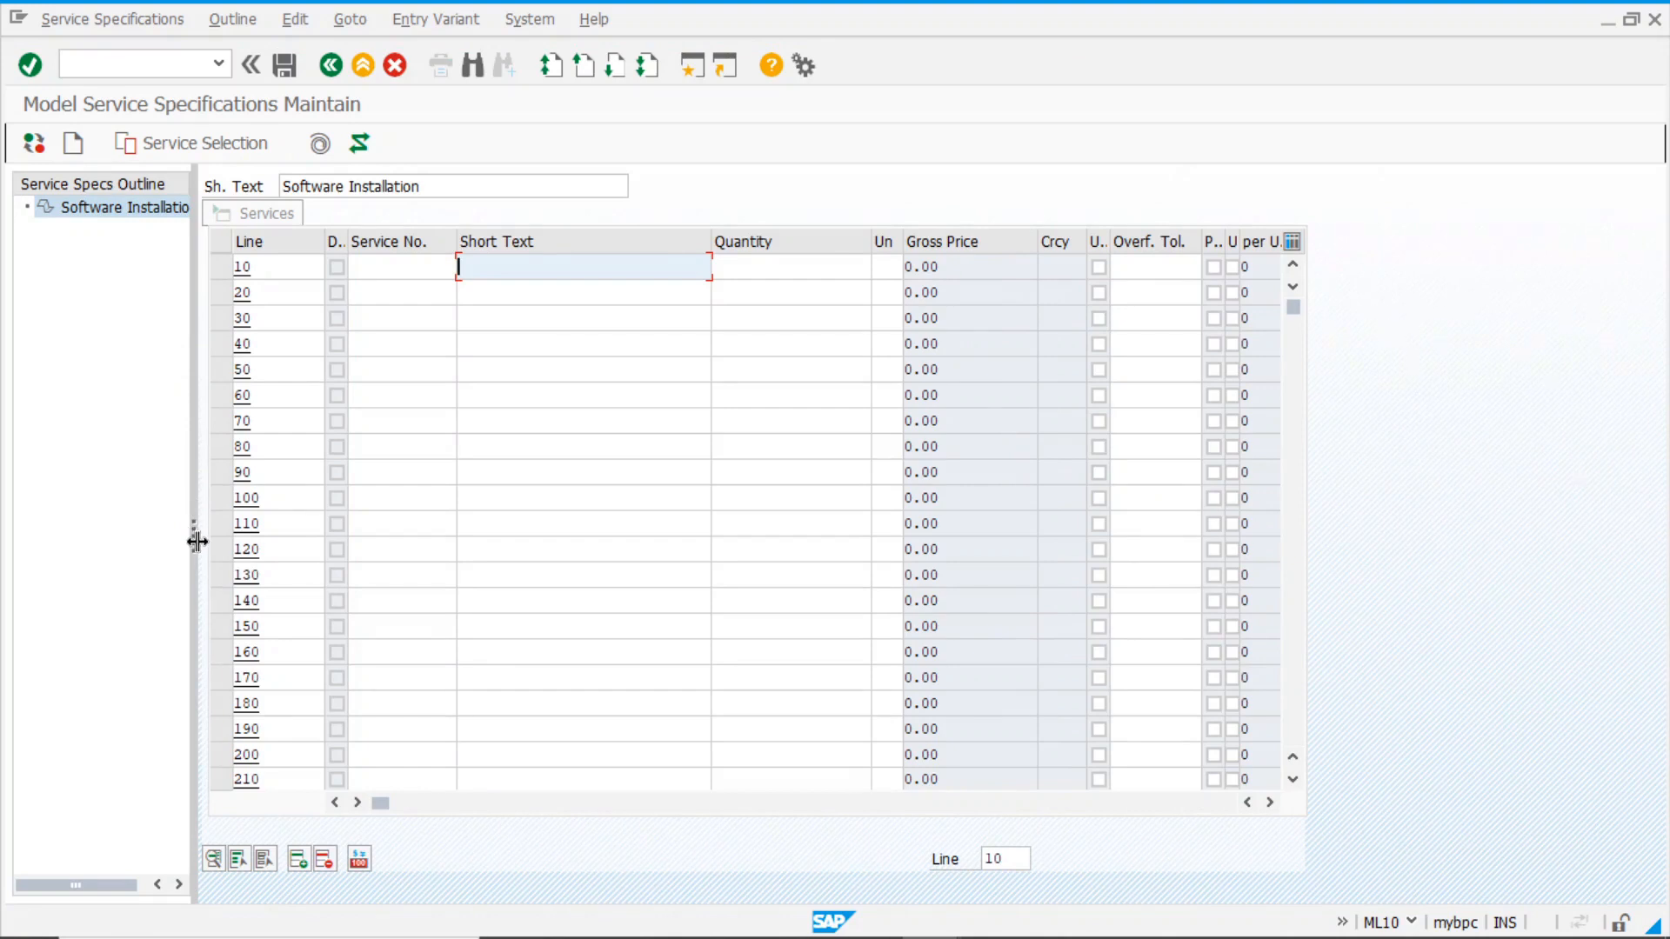
Start a new subgroup under Software Installation in the service specs outline with outline level 001
{"action": "left_click_drag", "start_coordinate": [193, 540], "coordinate": [384, 559]}
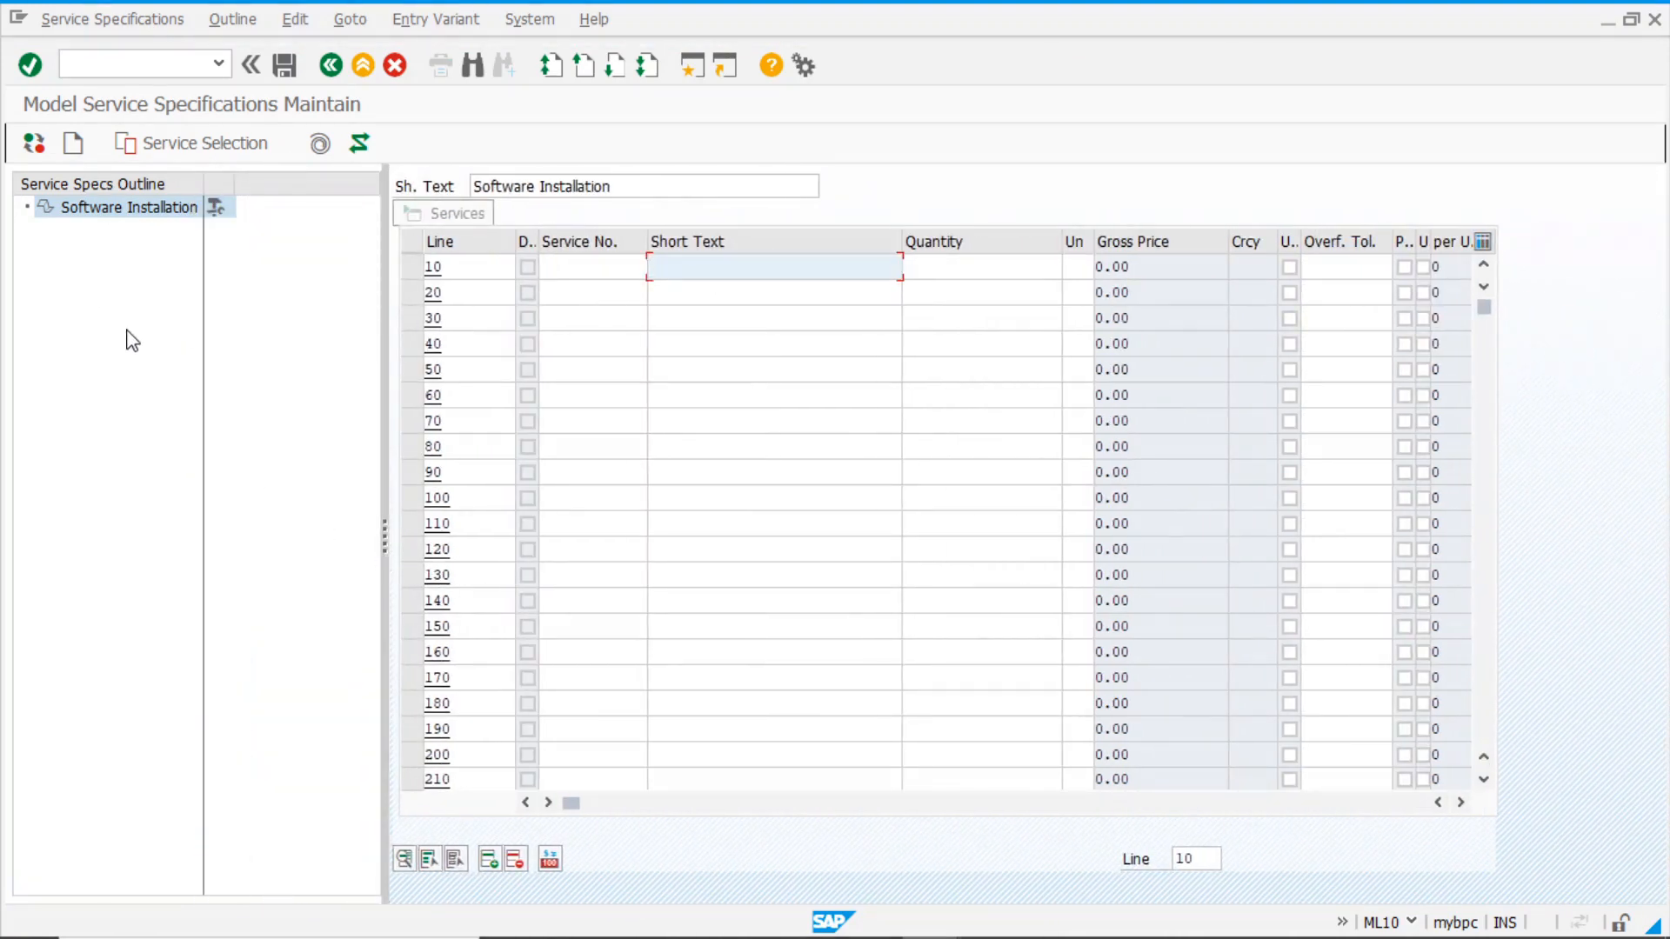
{"action": "right_click", "coordinate": [87, 211]}
{"action": "left_click", "coordinate": [184, 252]}
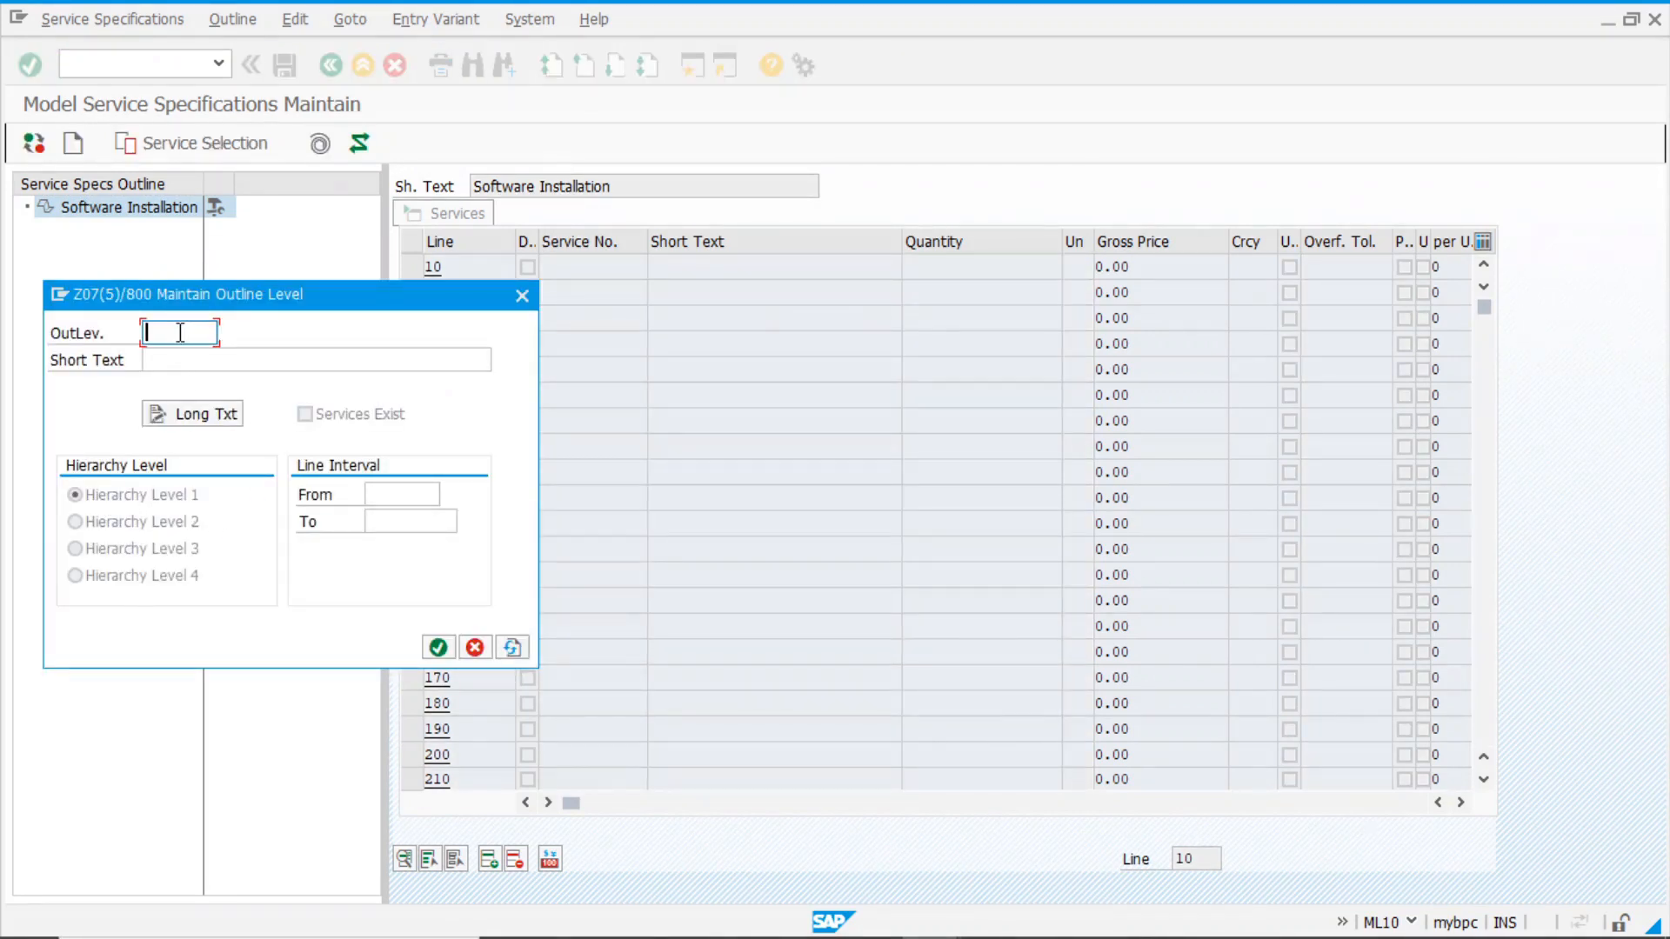
{"action": "type", "text": "001"}
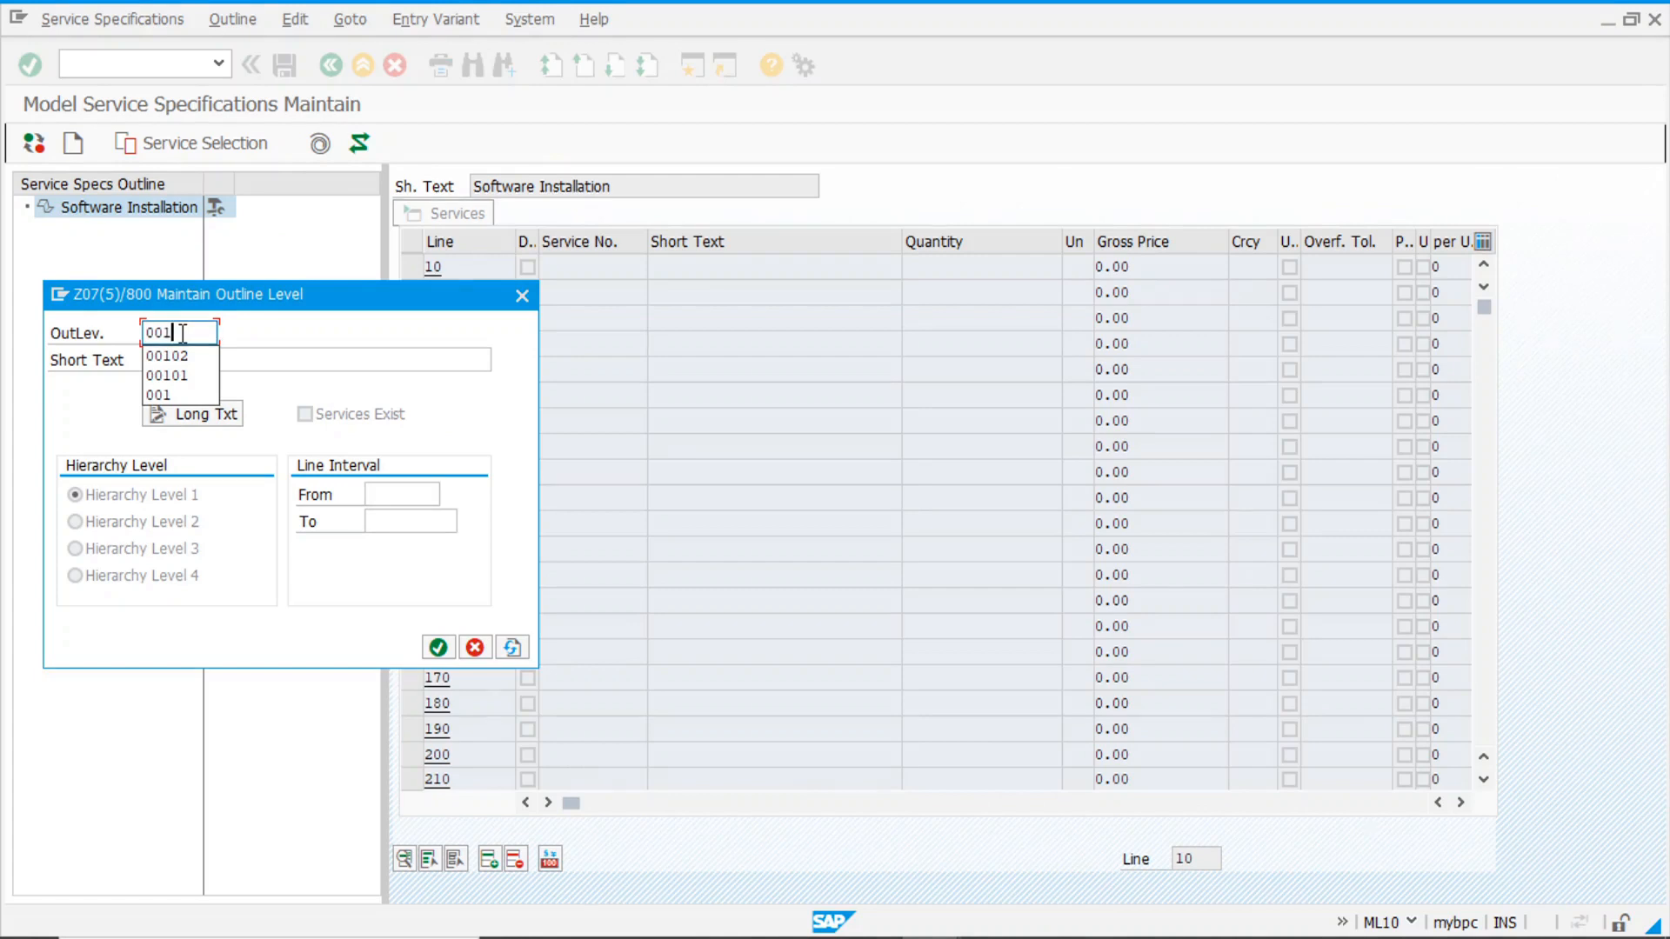
{"action": "left_click", "coordinate": [257, 365]}
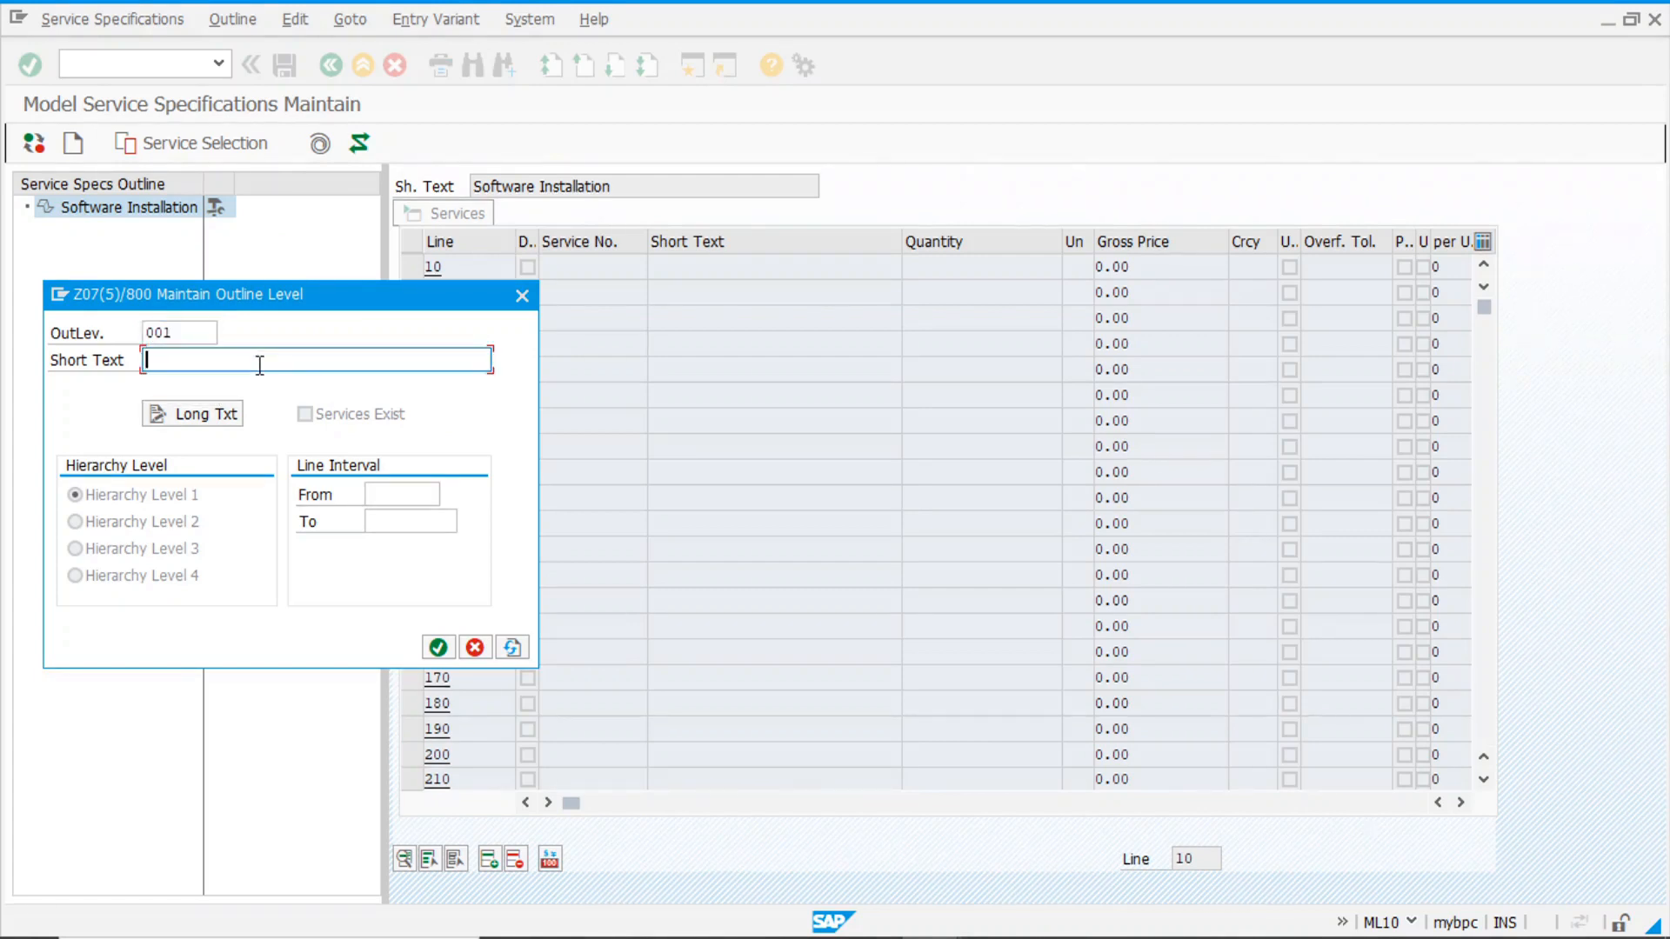
{"action": "type", "text": "We"}
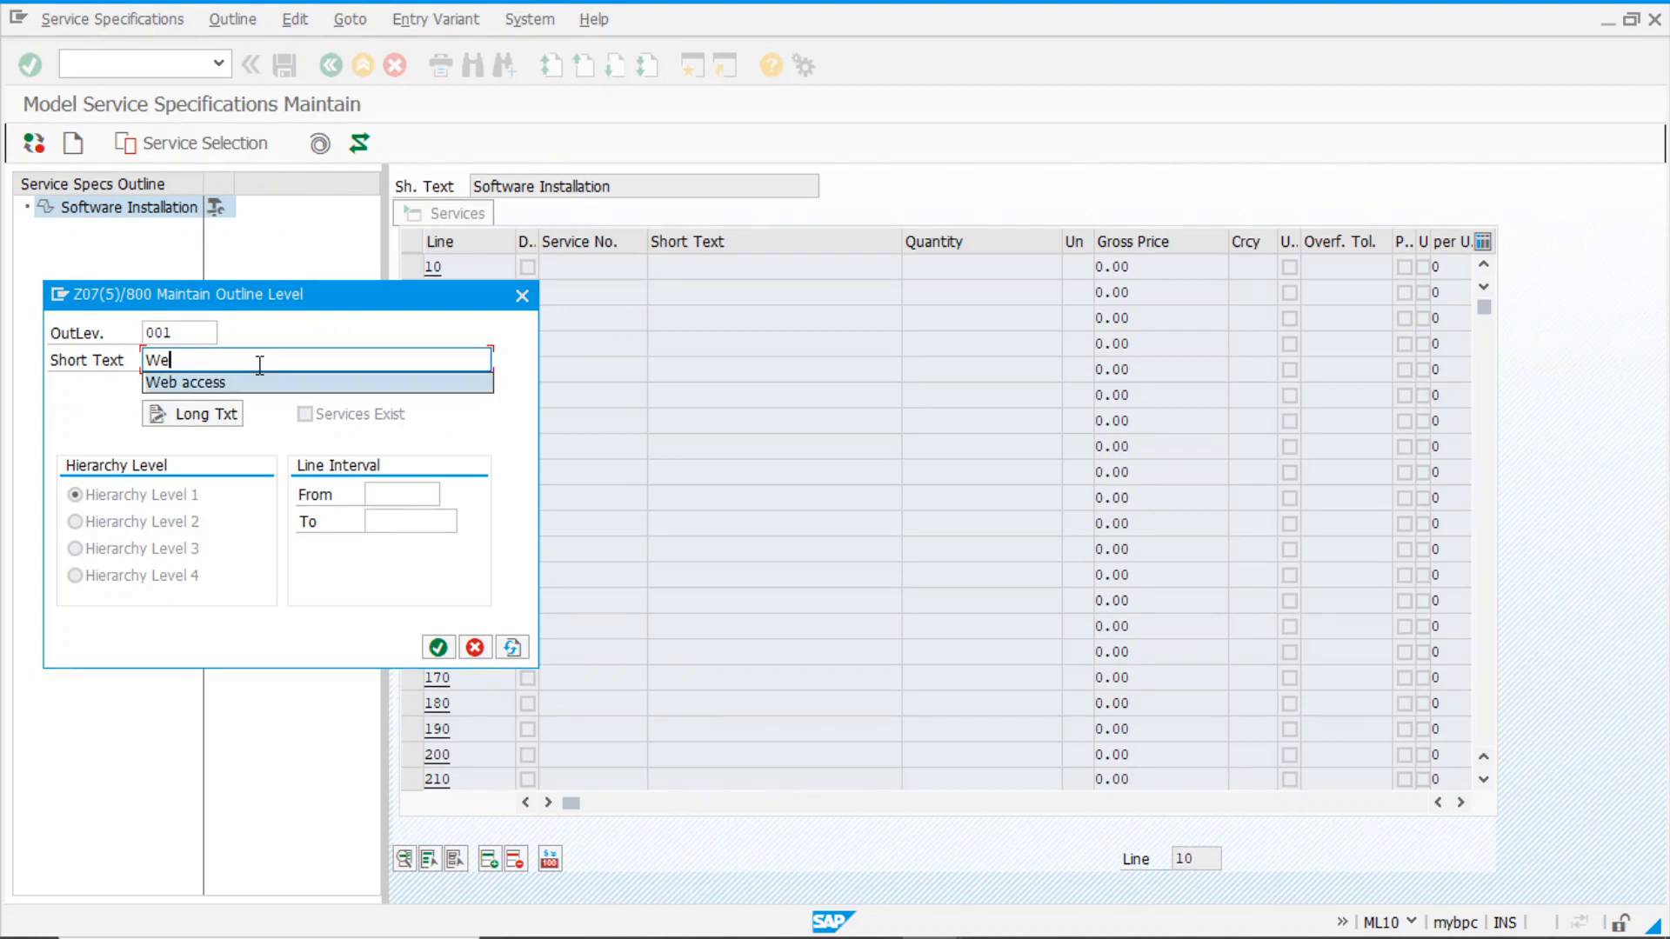
{"action": "key", "text": "BackSpace"}
{"action": "key", "text": "BackSpace"}
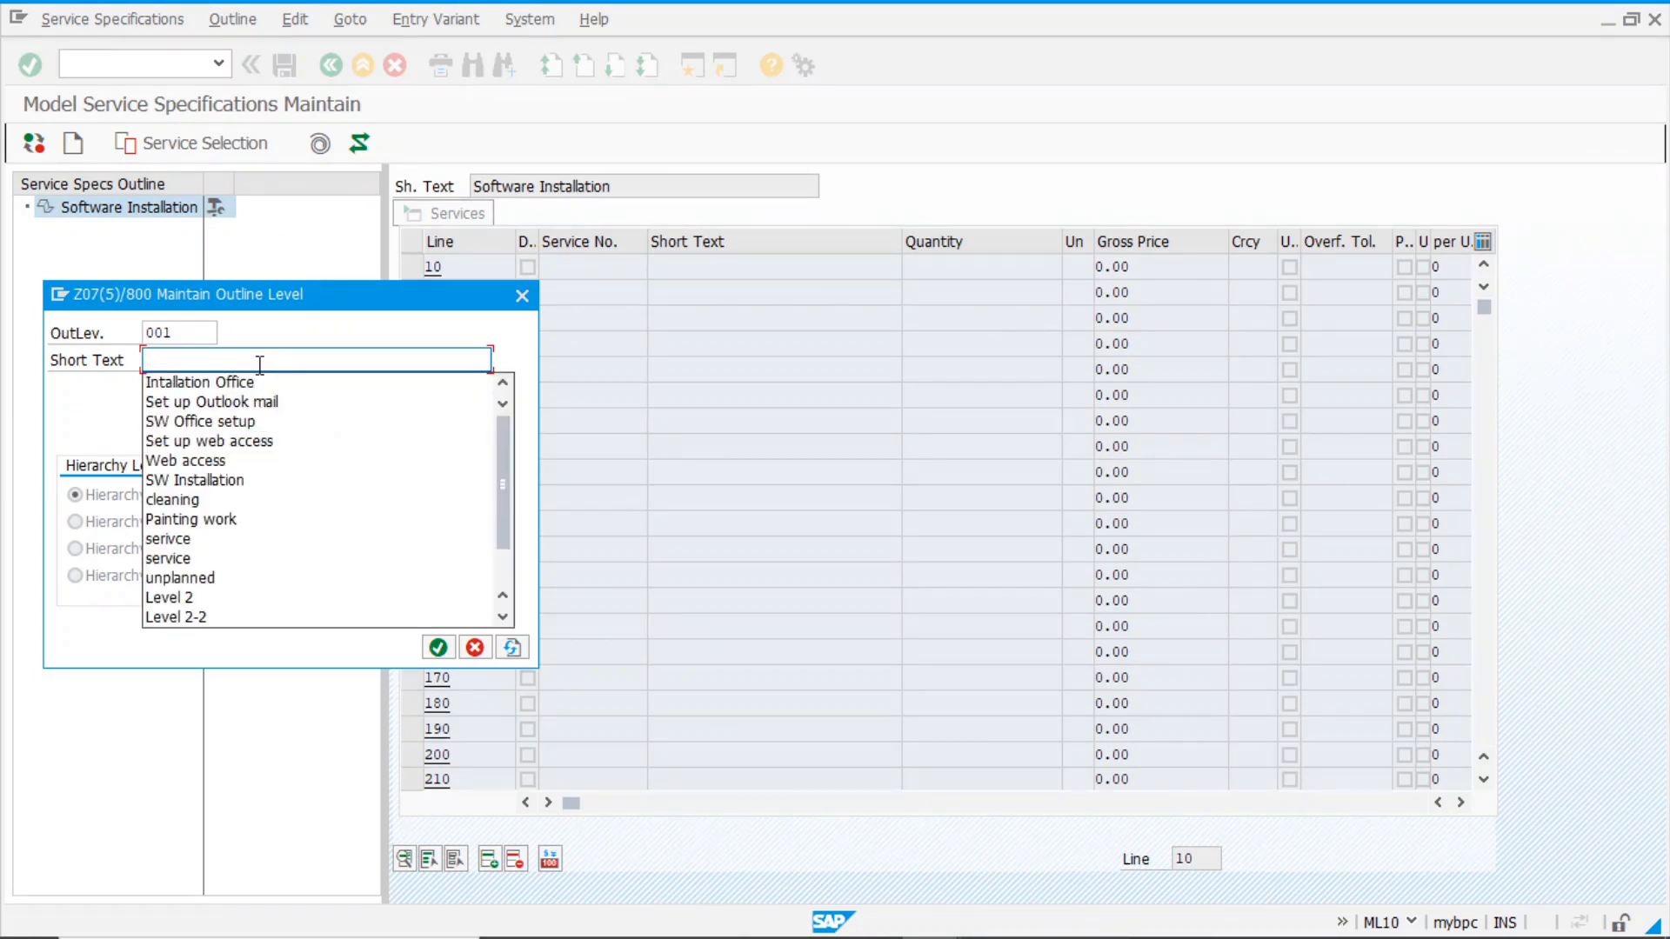
Give outline level 001 the short text SW Installation and confirm the new level
{"action": "type", "text": "S"}
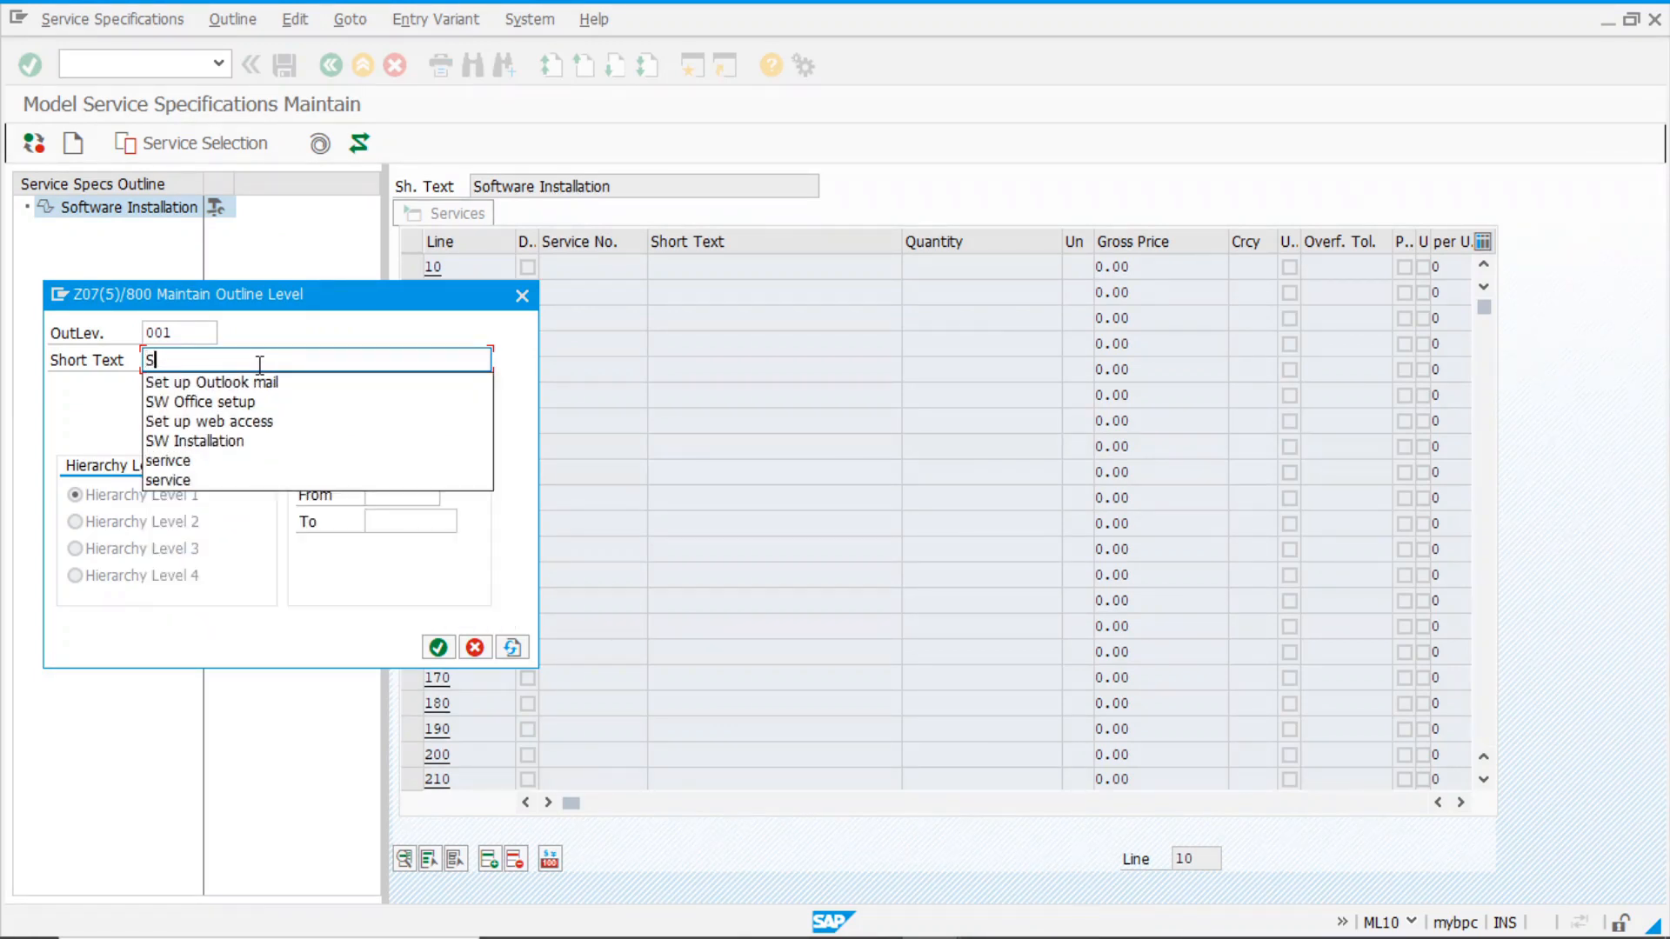
{"action": "key", "text": "Down"}
{"action": "key", "text": "Down"}
{"action": "key", "text": "Down"}
{"action": "key", "text": "Down"}
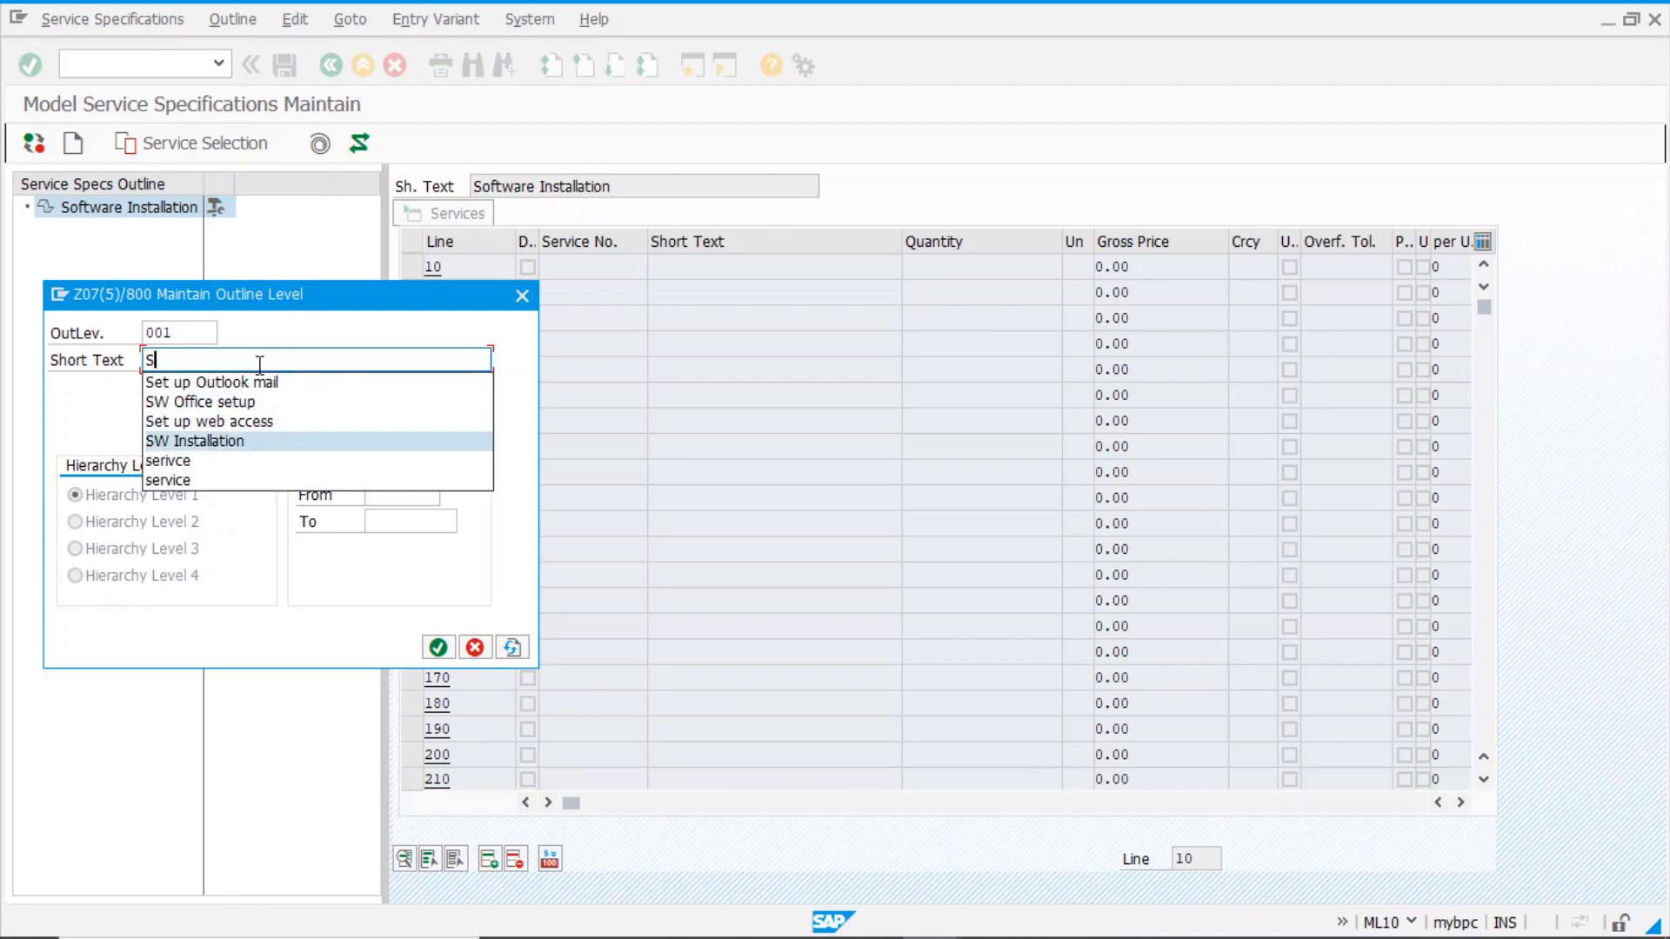
{"action": "key", "text": "Return"}
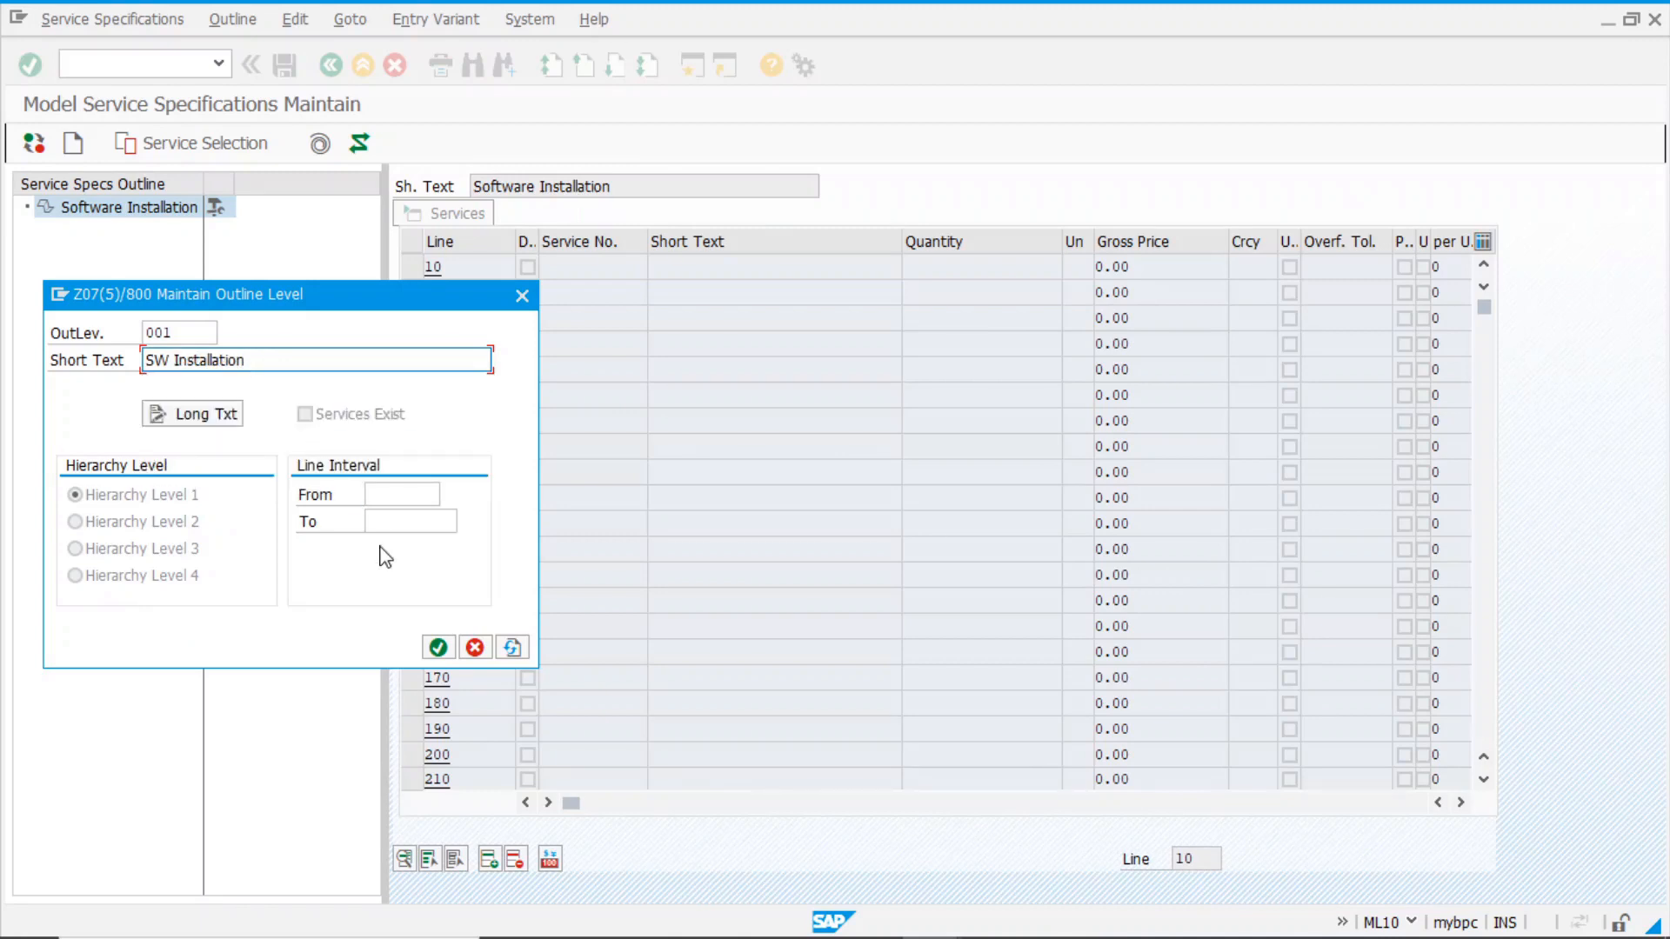
{"action": "left_click", "coordinate": [439, 649]}
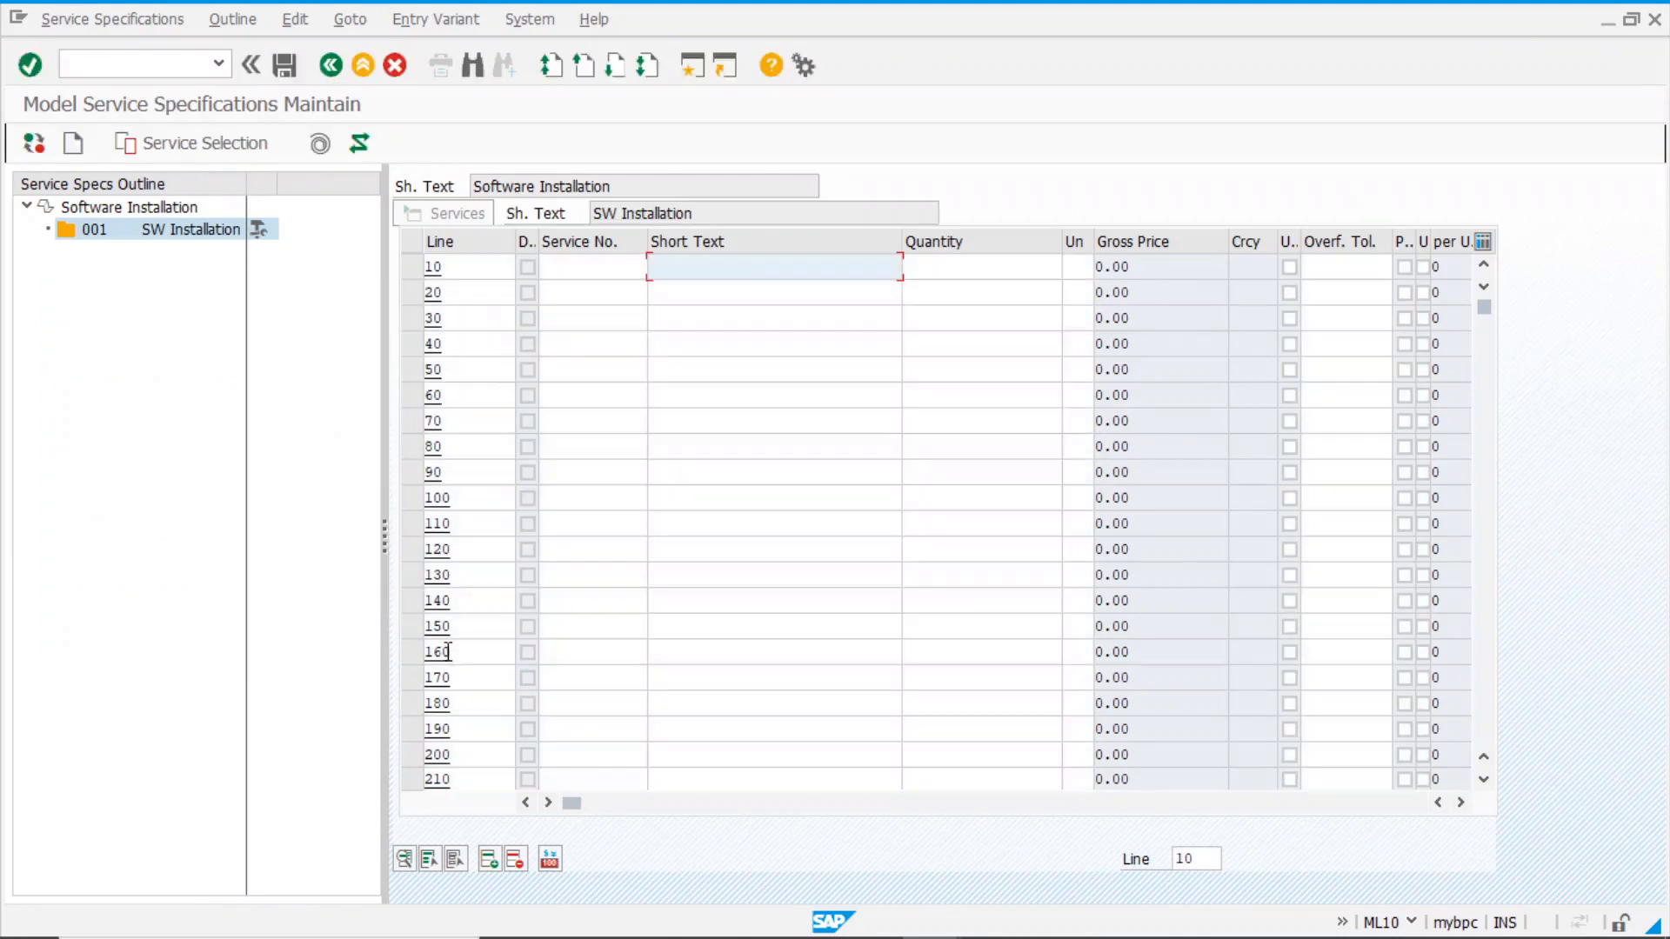
Create subgroup 00101 with the short text Web access under outline level 001 SW Installation
{"action": "right_click", "coordinate": [153, 231]}
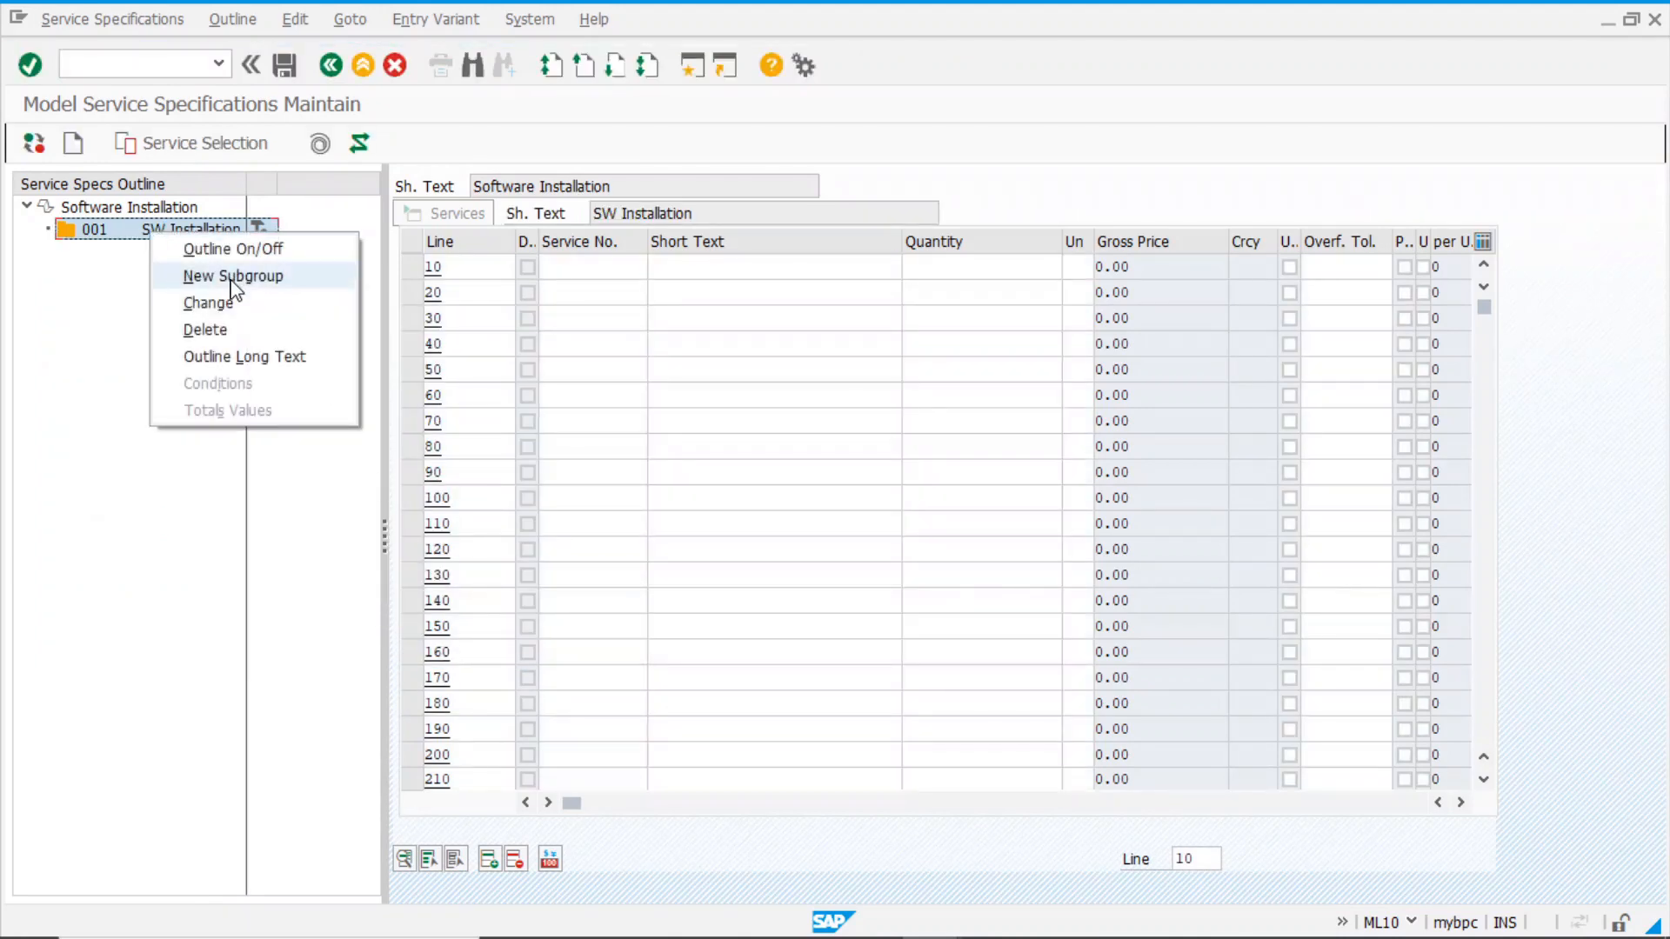
{"action": "left_click", "coordinate": [232, 278]}
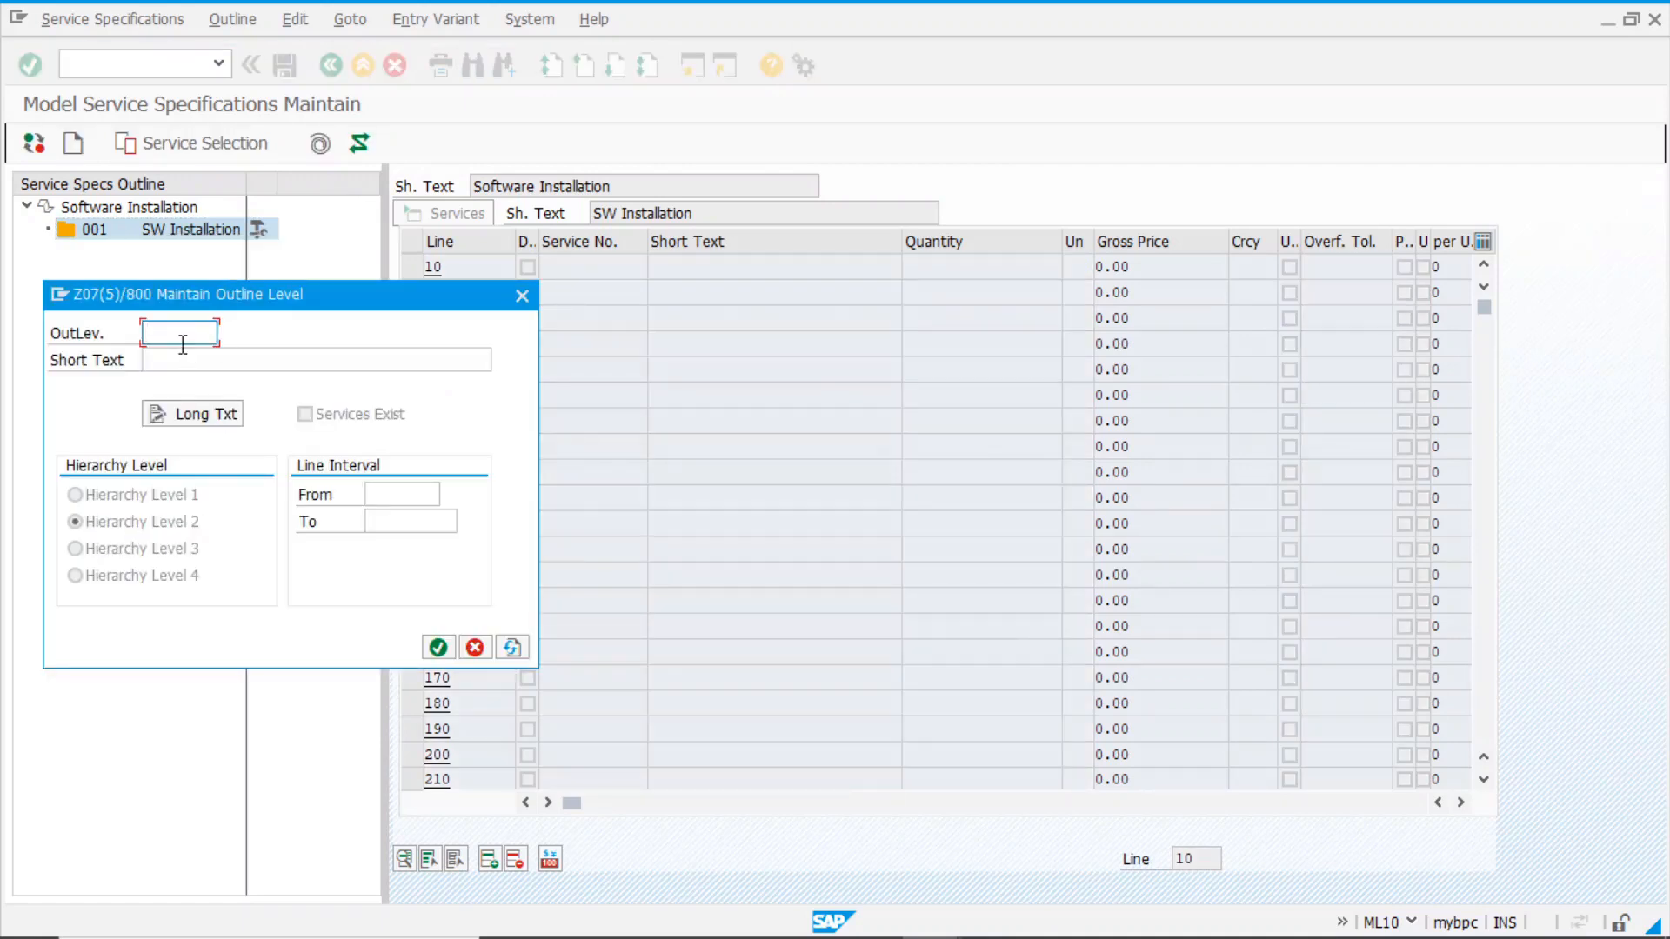
{"action": "type", "text": "001"}
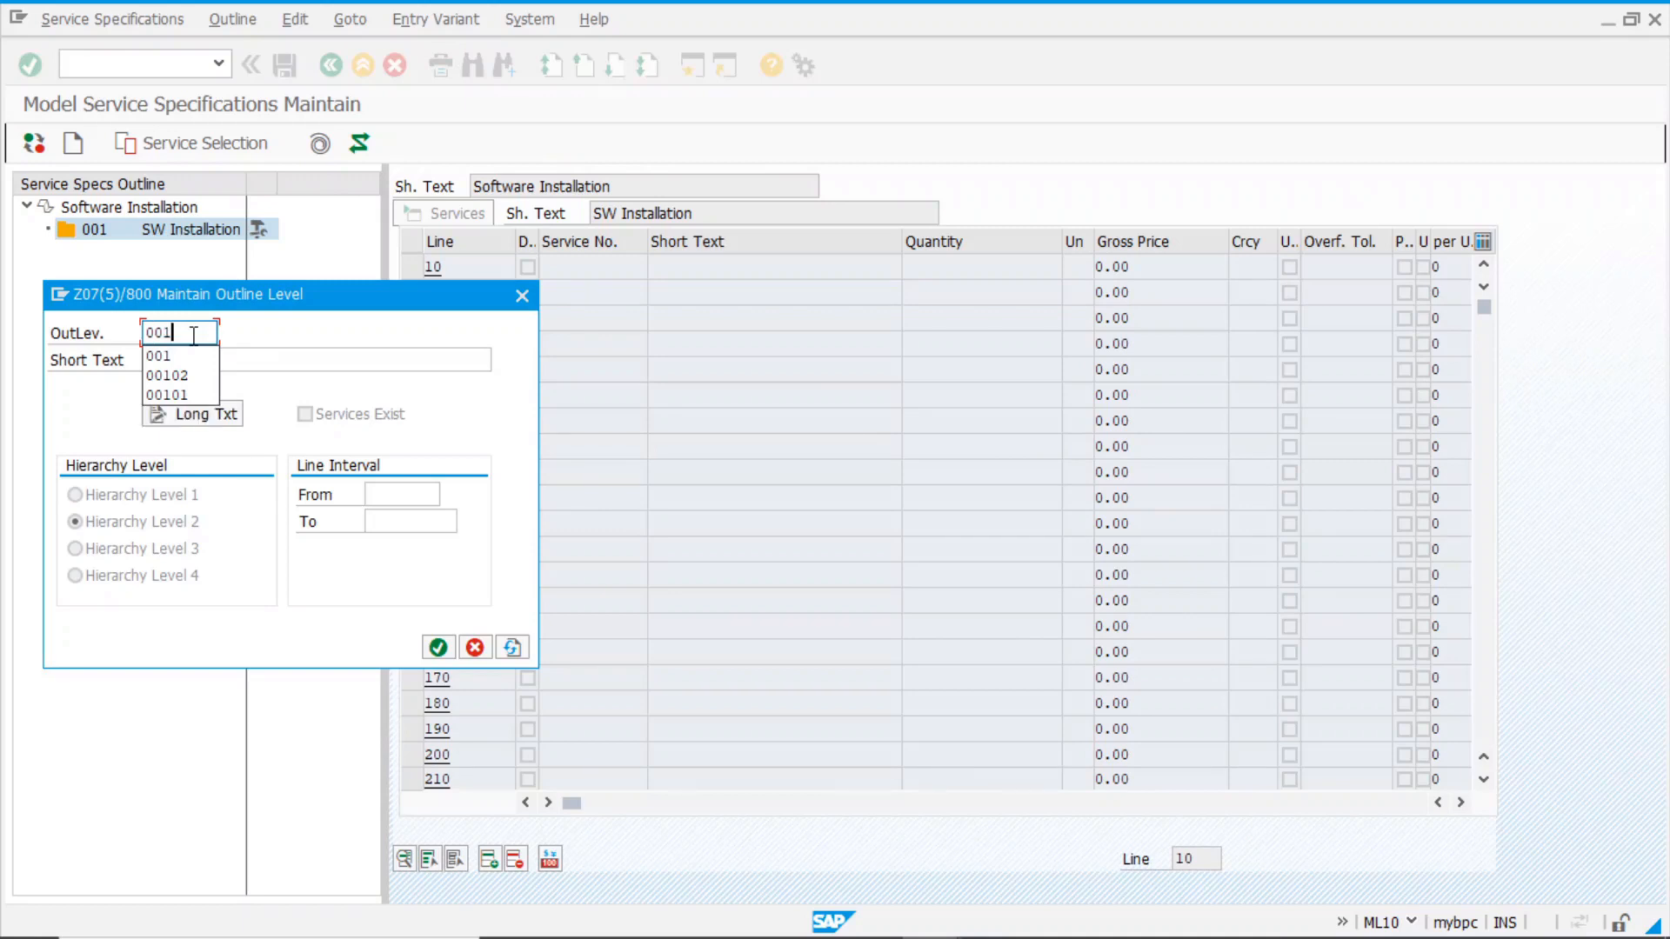
{"action": "type", "text": "01"}
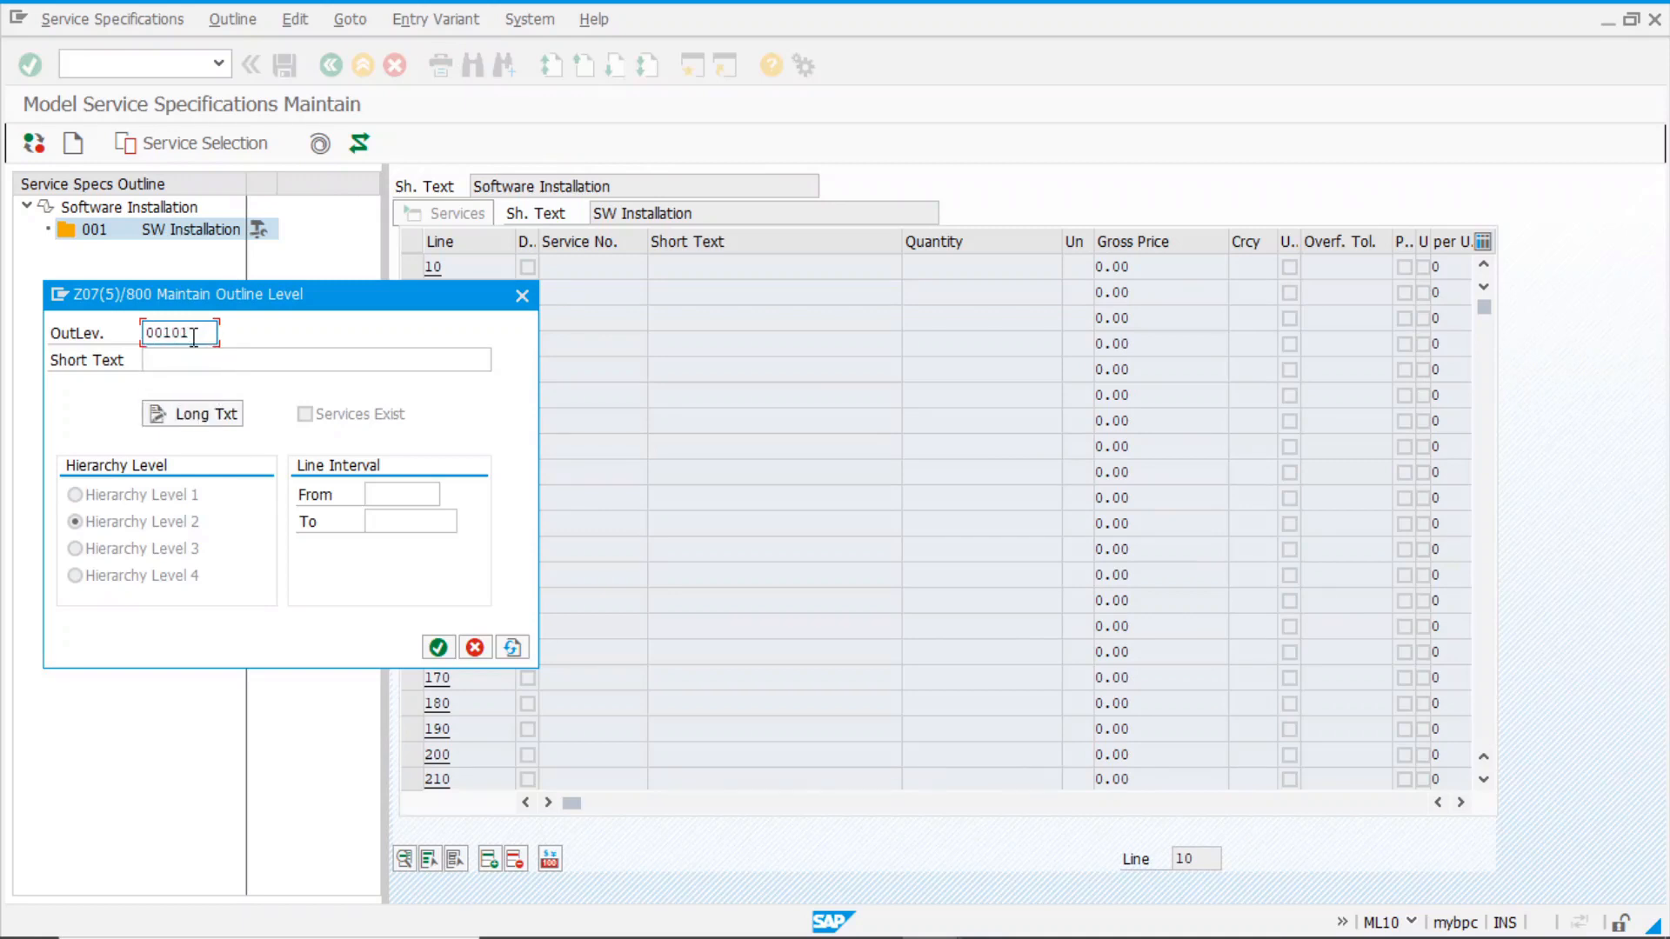
{"action": "left_click", "coordinate": [222, 361]}
{"action": "type", "text": "We"}
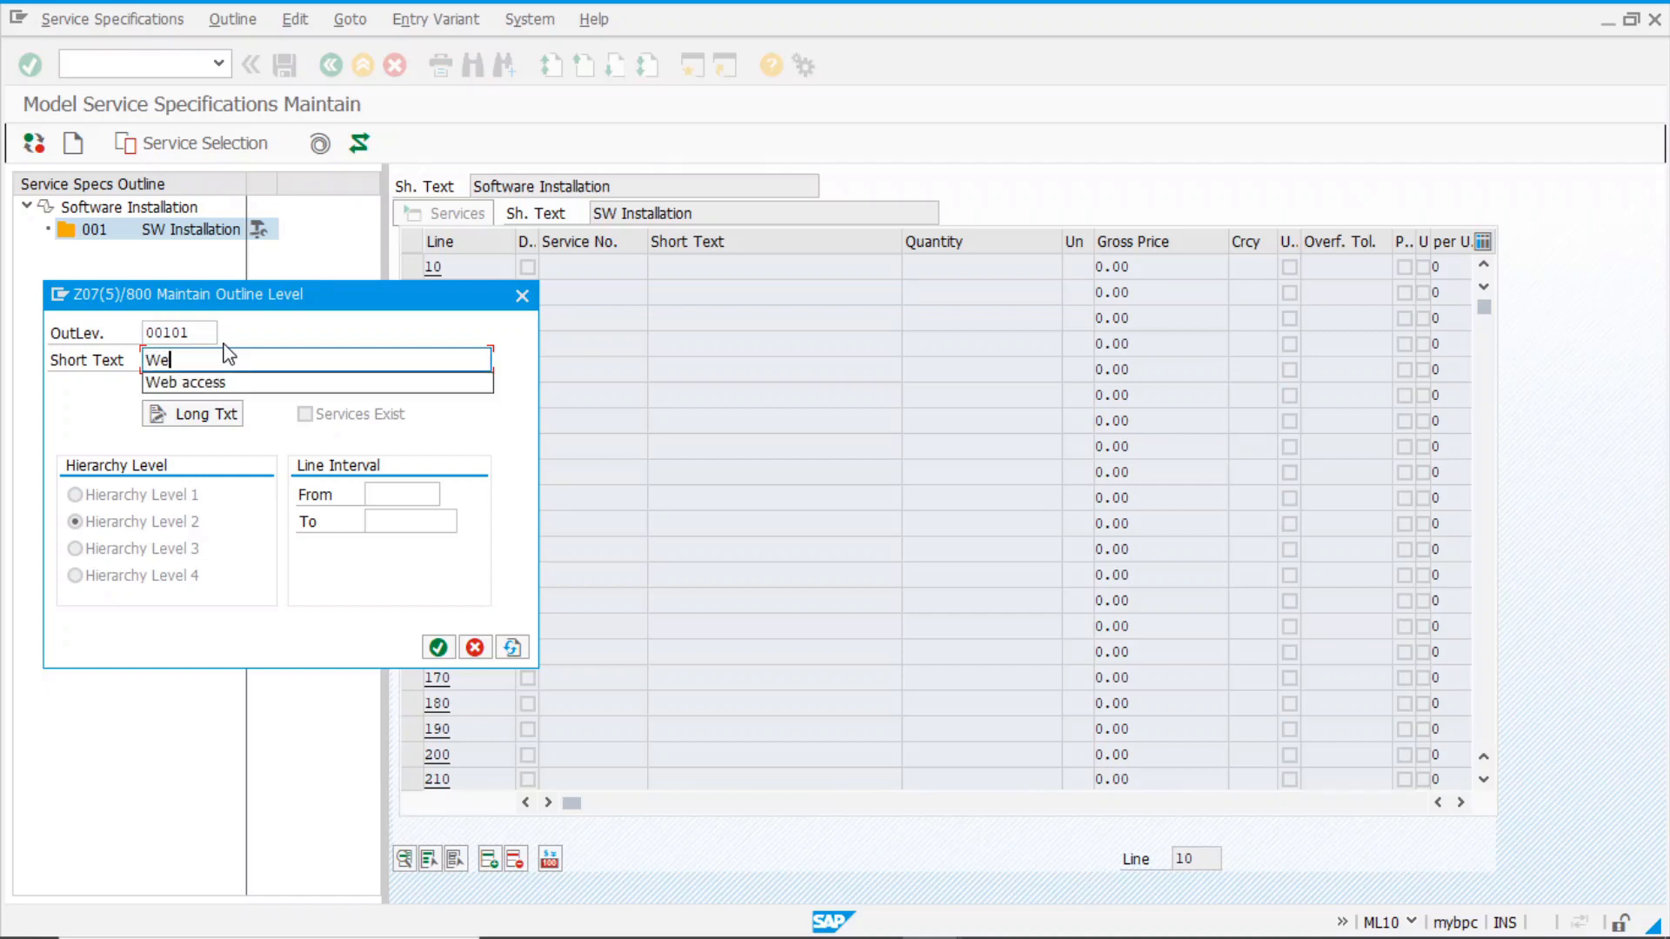
{"action": "key", "text": "Down"}
{"action": "key", "text": "Return"}
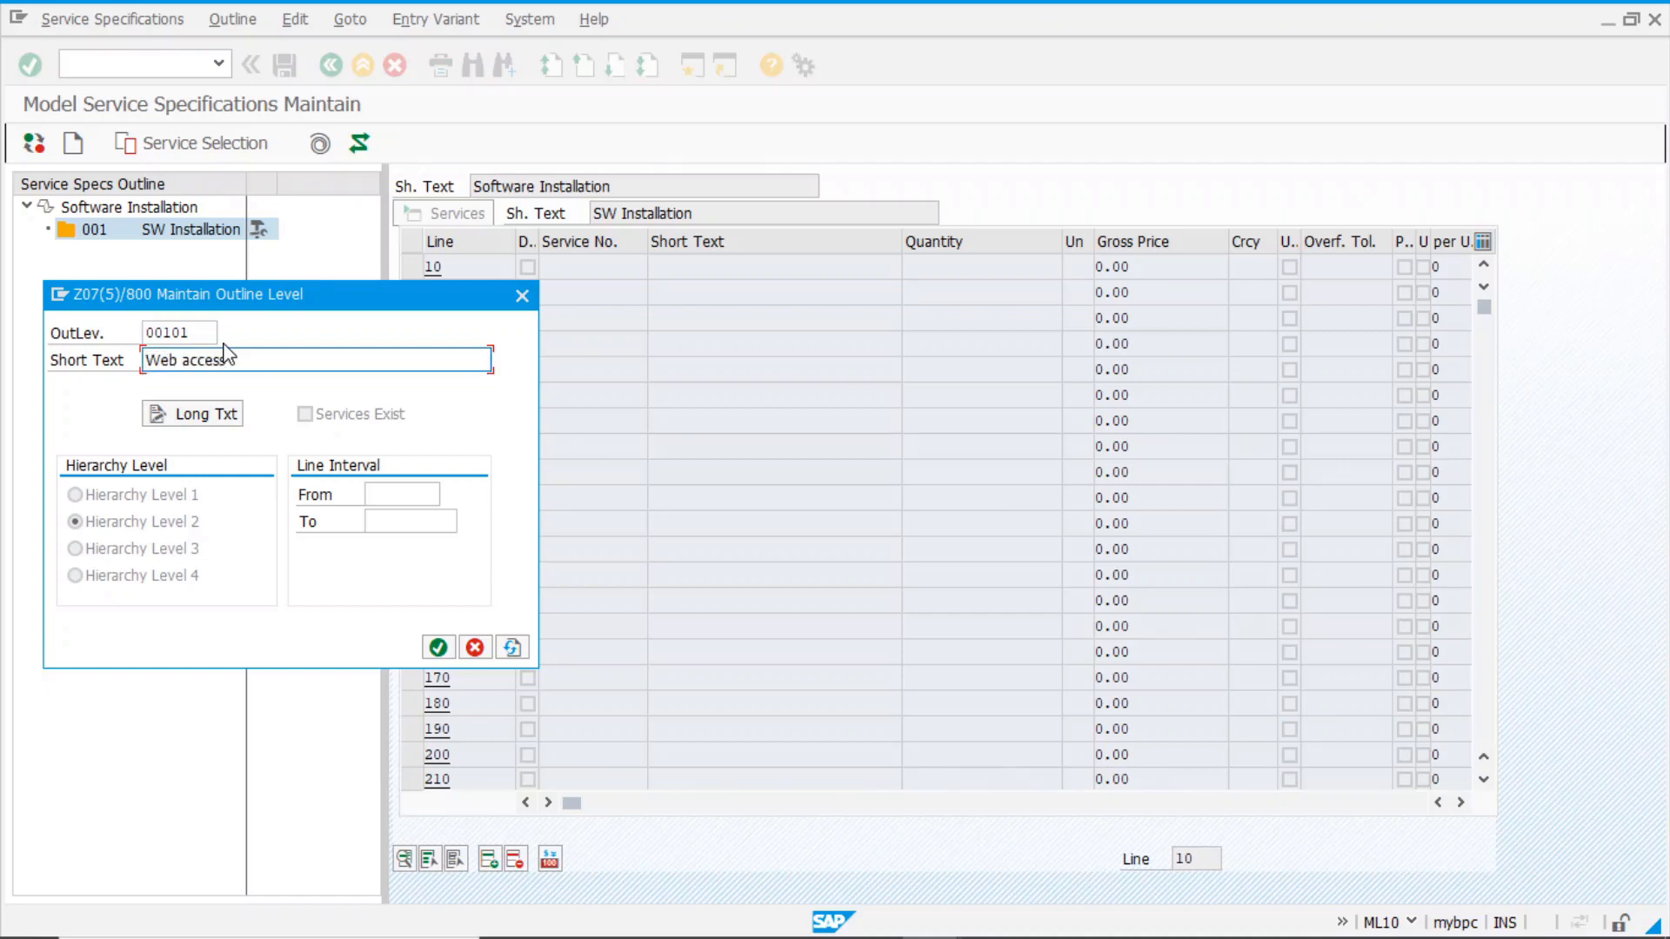
{"action": "left_click", "coordinate": [440, 644]}
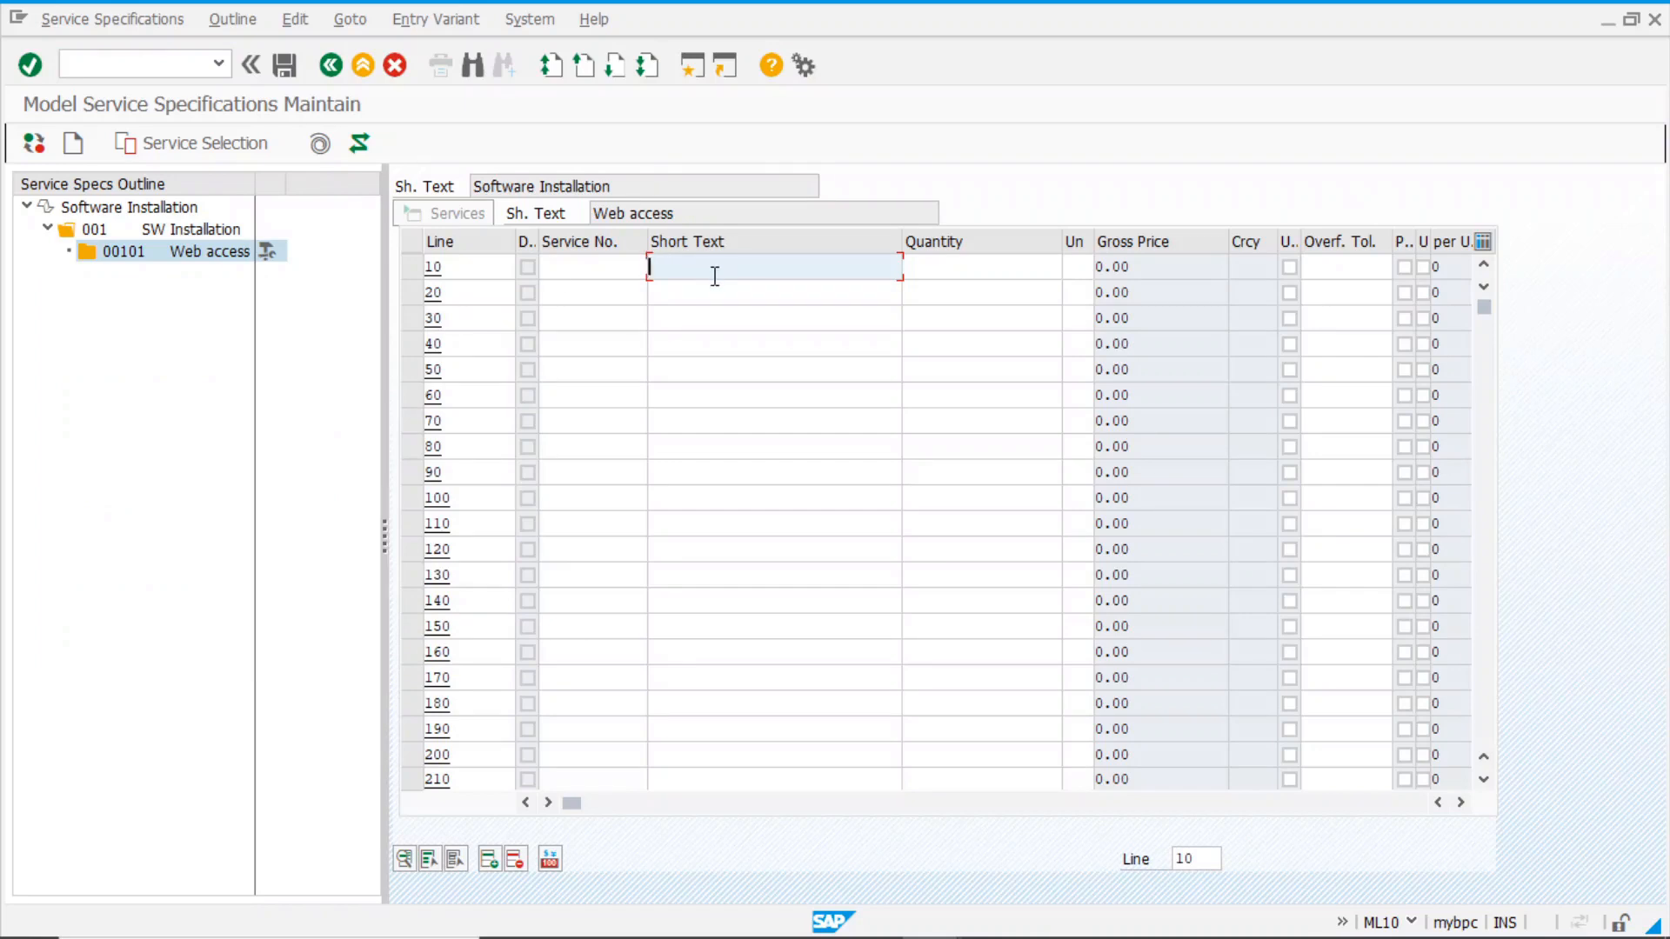
Enter service line 10 under Web access as Set up web access with quantity 0.5 HR
{"action": "type", "text": "Set"}
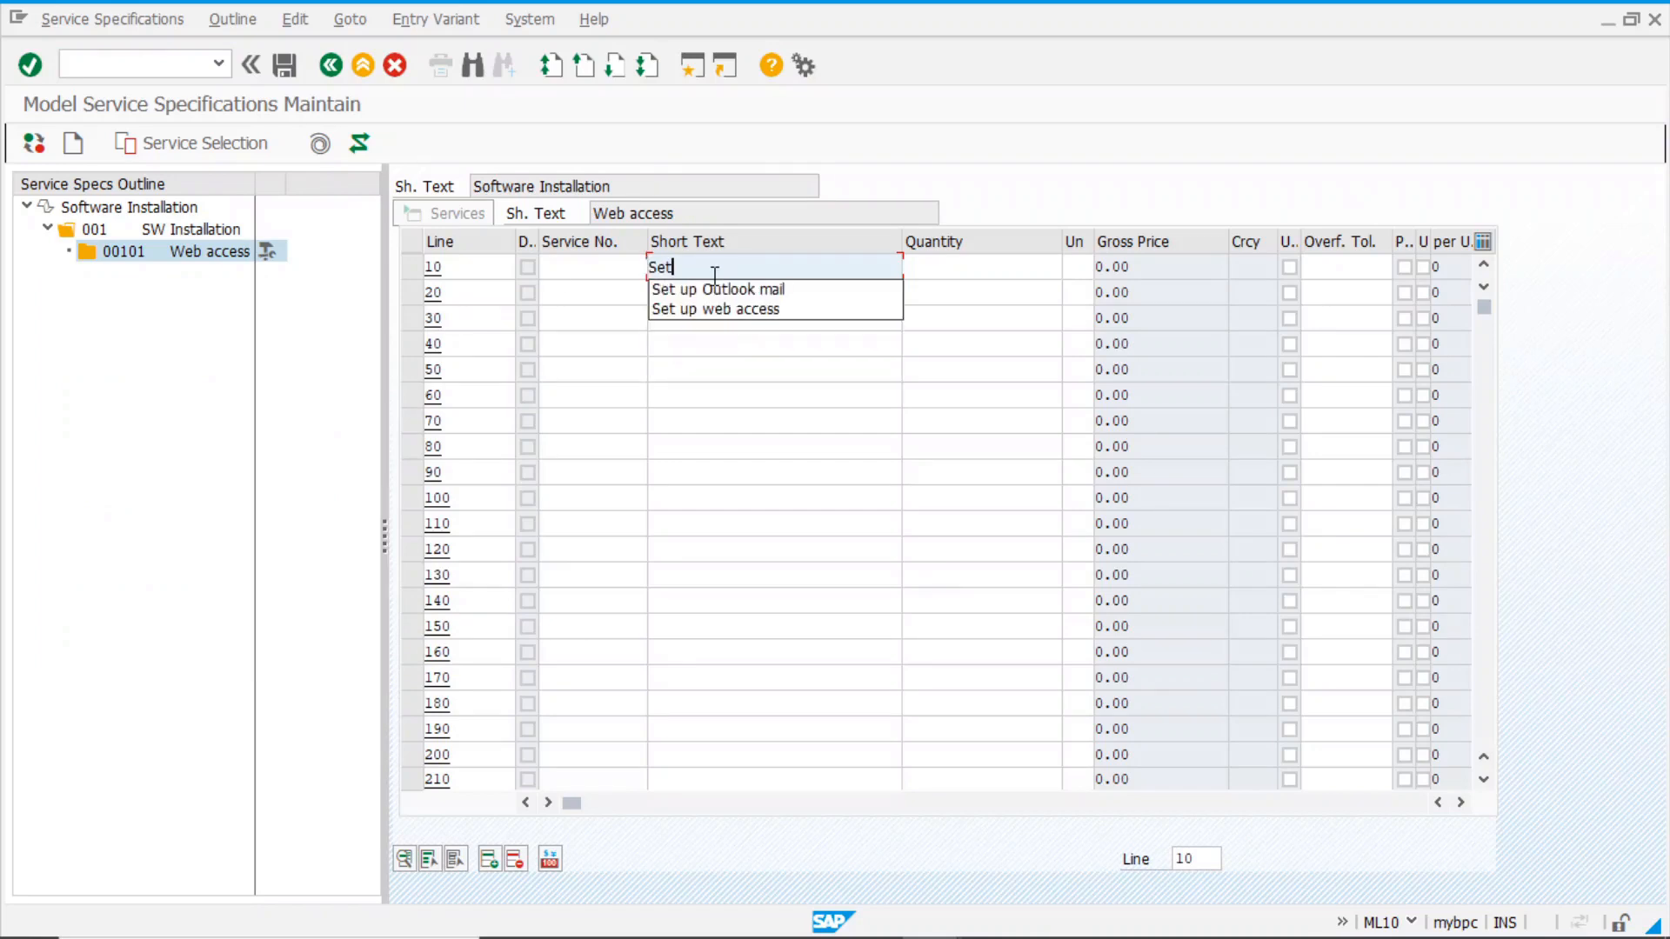
{"action": "key", "text": "Down"}
{"action": "key", "text": "Down"}
{"action": "key", "text": "Return"}
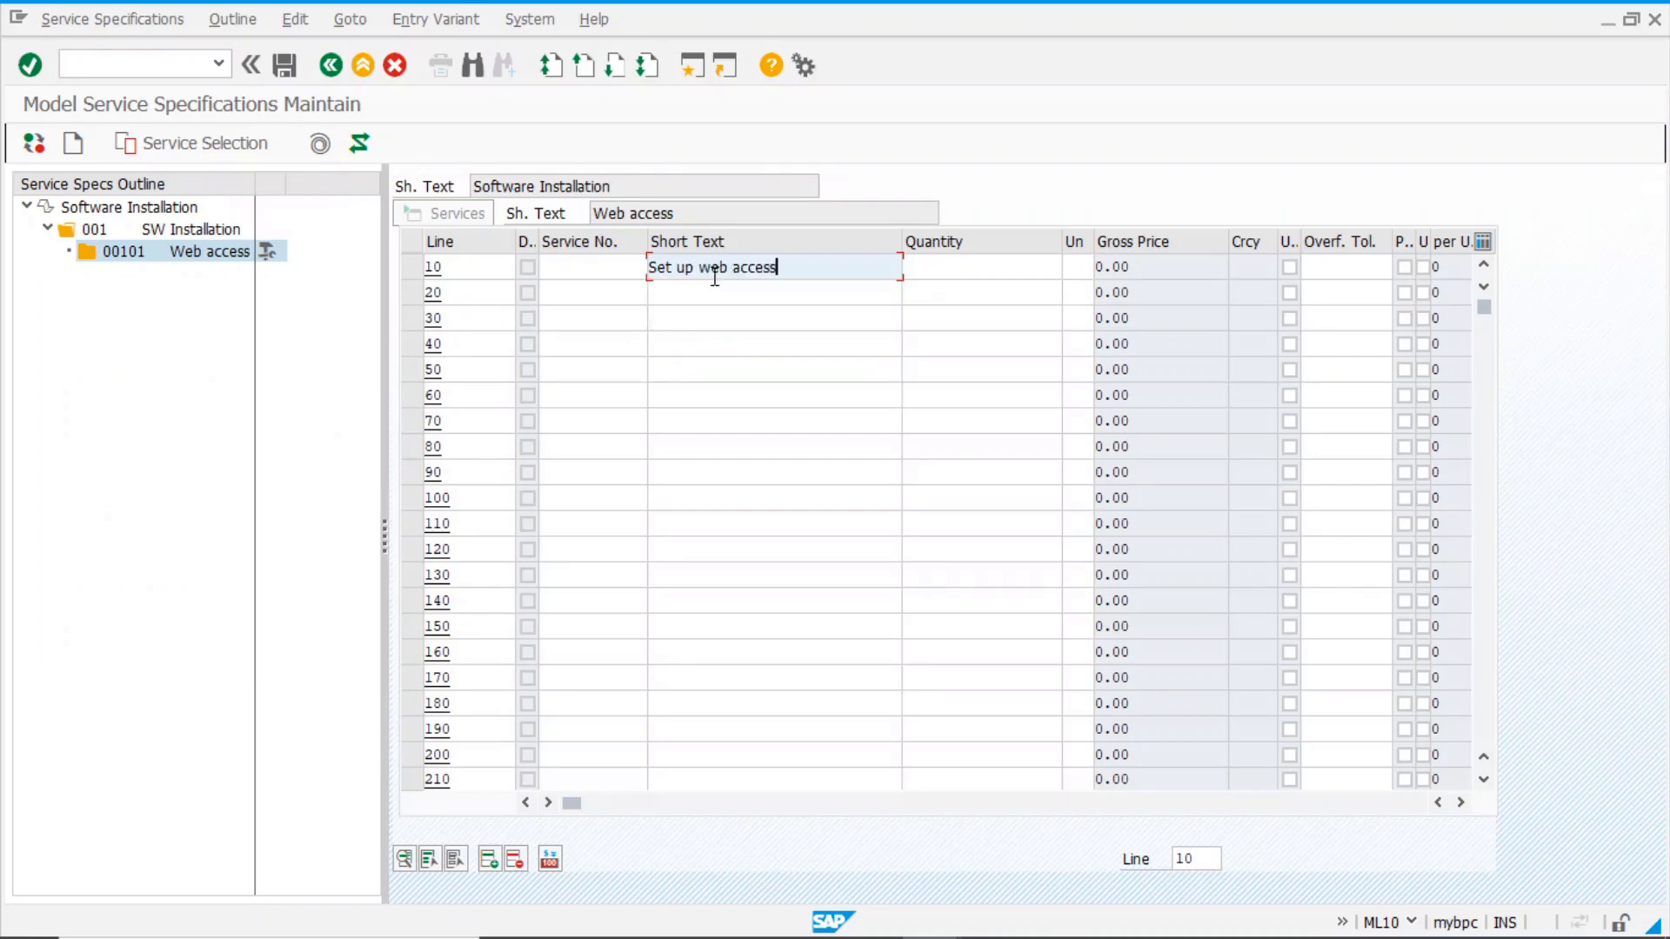
{"action": "left_click", "coordinate": [1012, 276]}
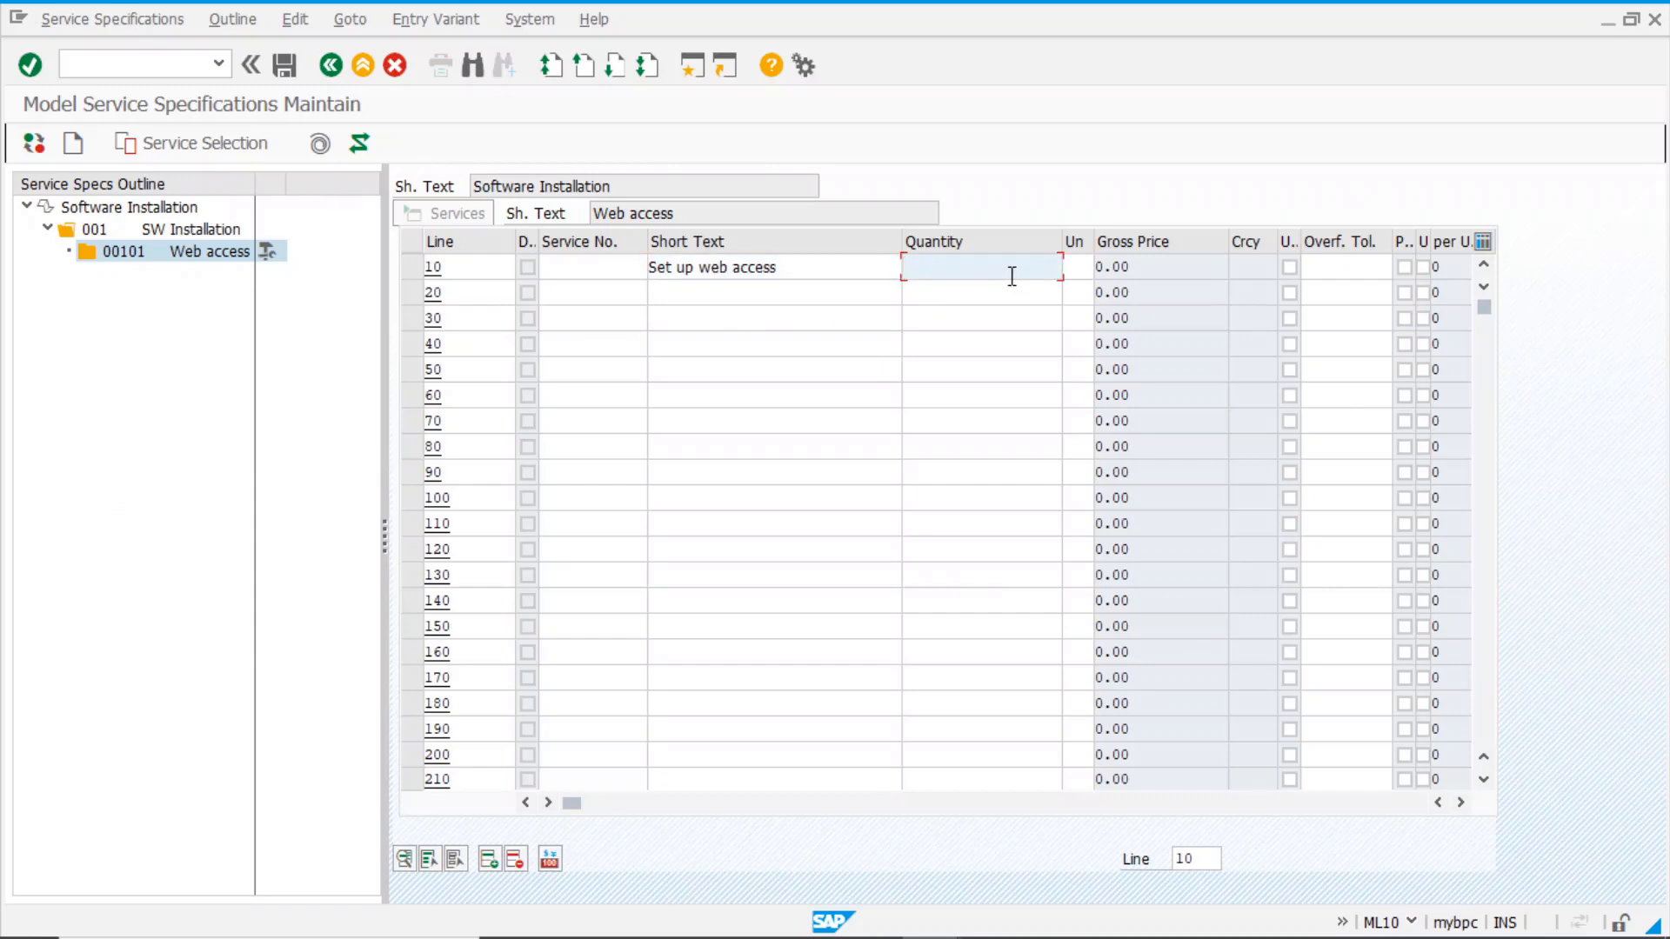
{"action": "type", "text": "0.5"}
{"action": "key", "text": "Tab"}
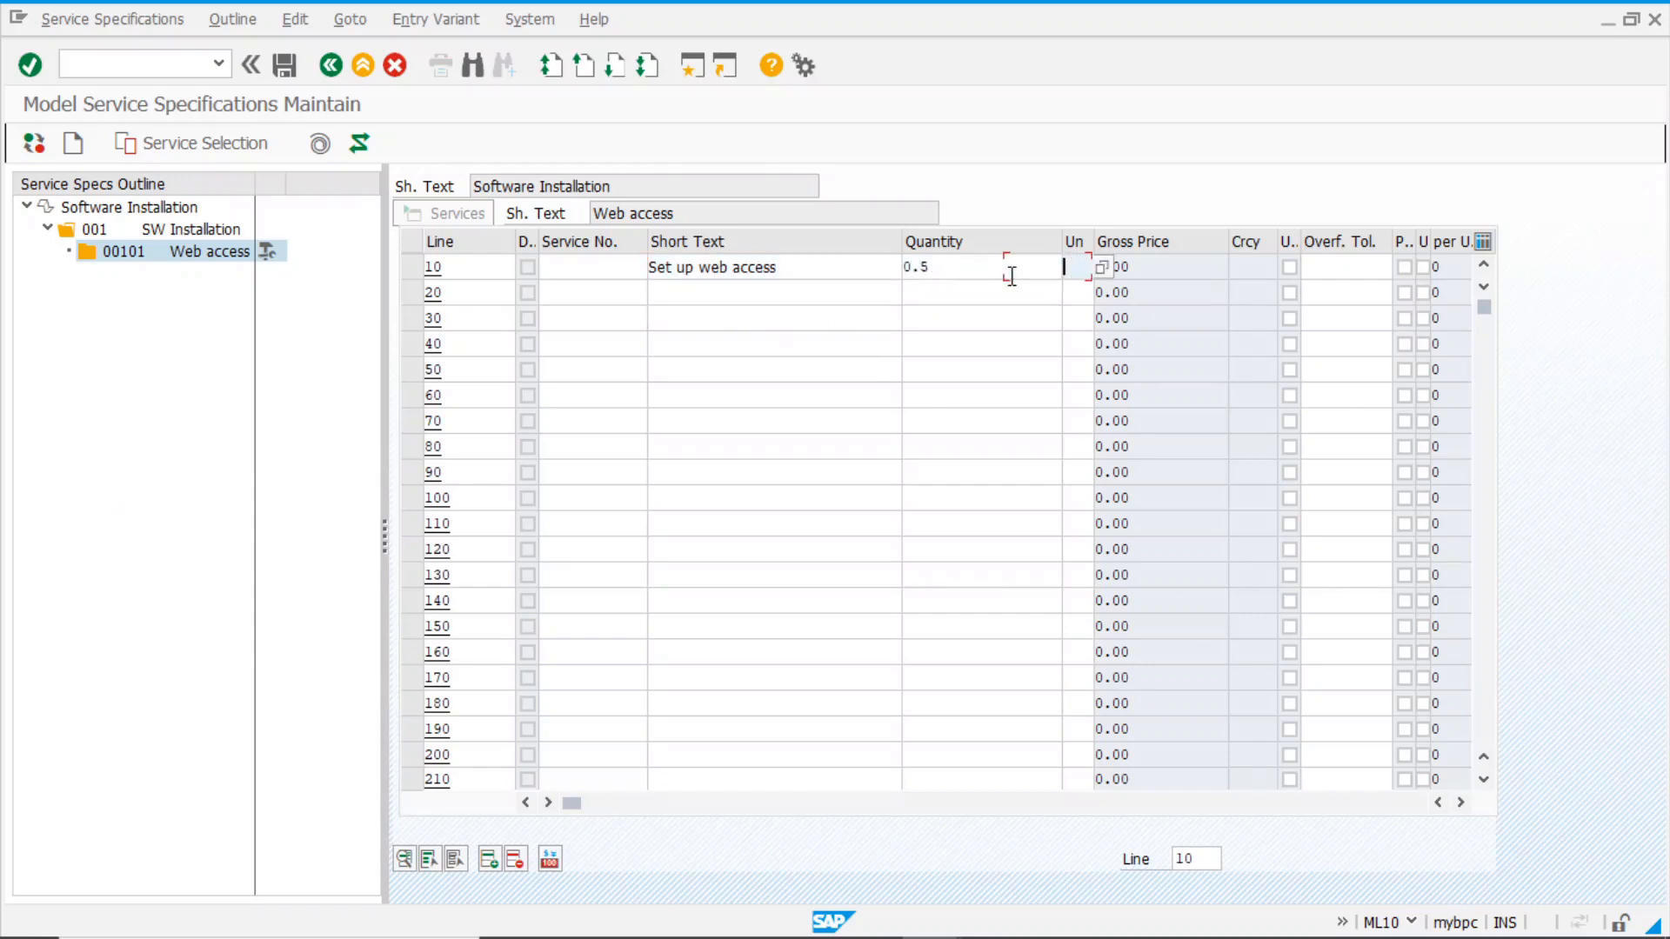
{"action": "type", "text": "hr"}
{"action": "key", "text": "Return"}
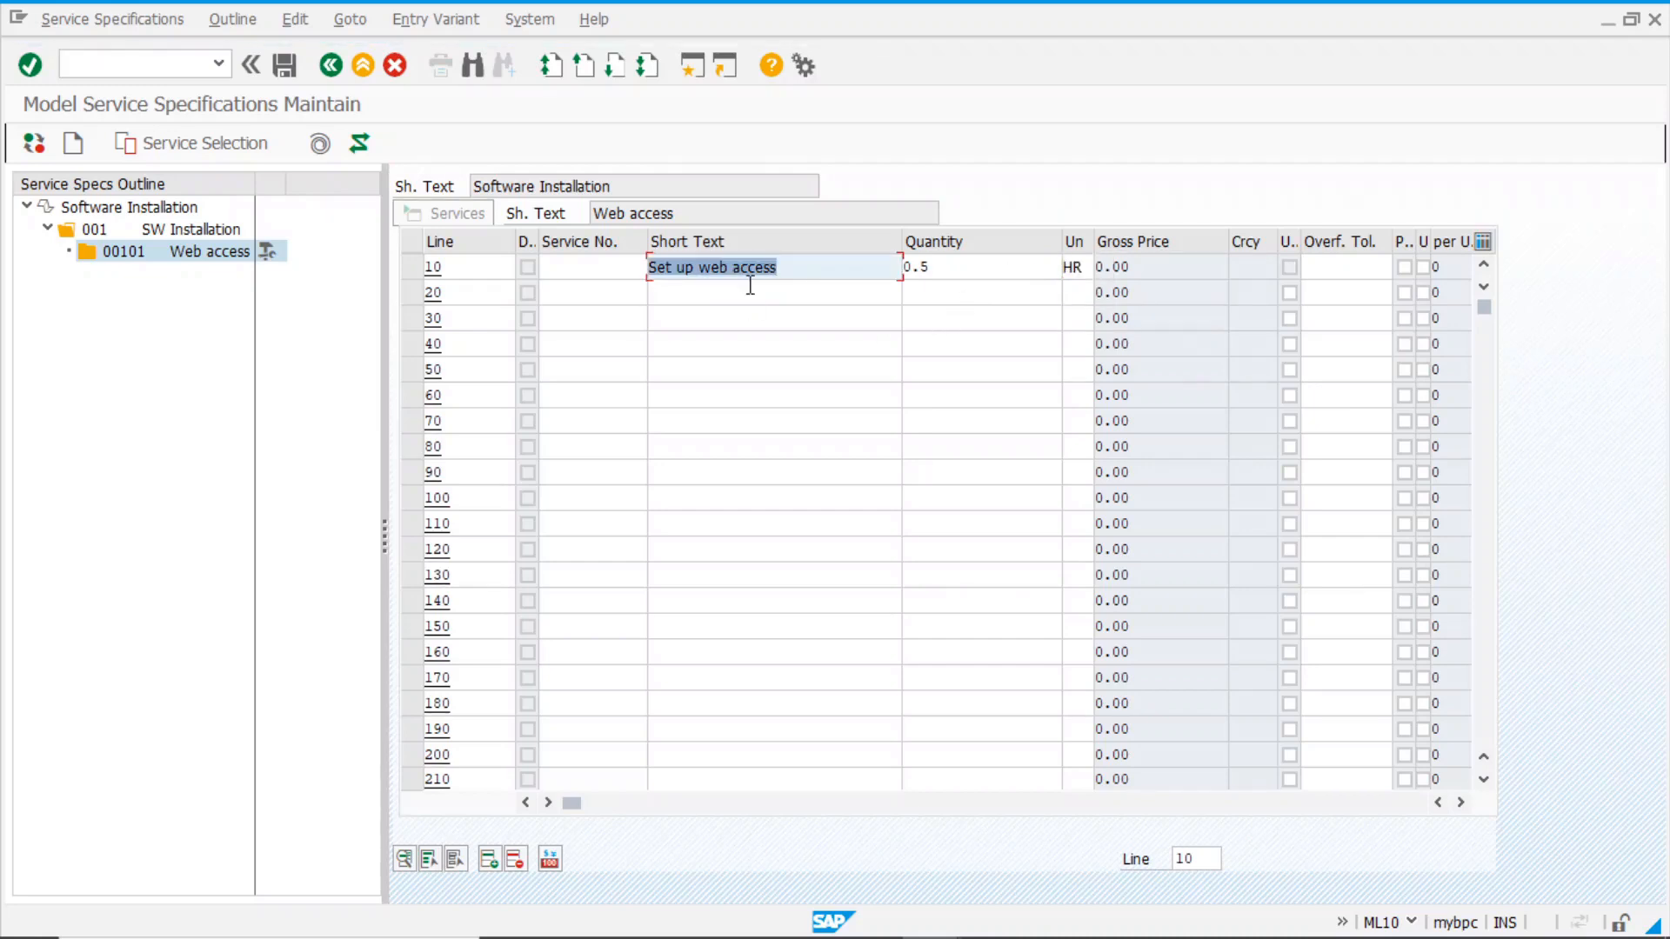
{"action": "left_click", "coordinate": [823, 270]}
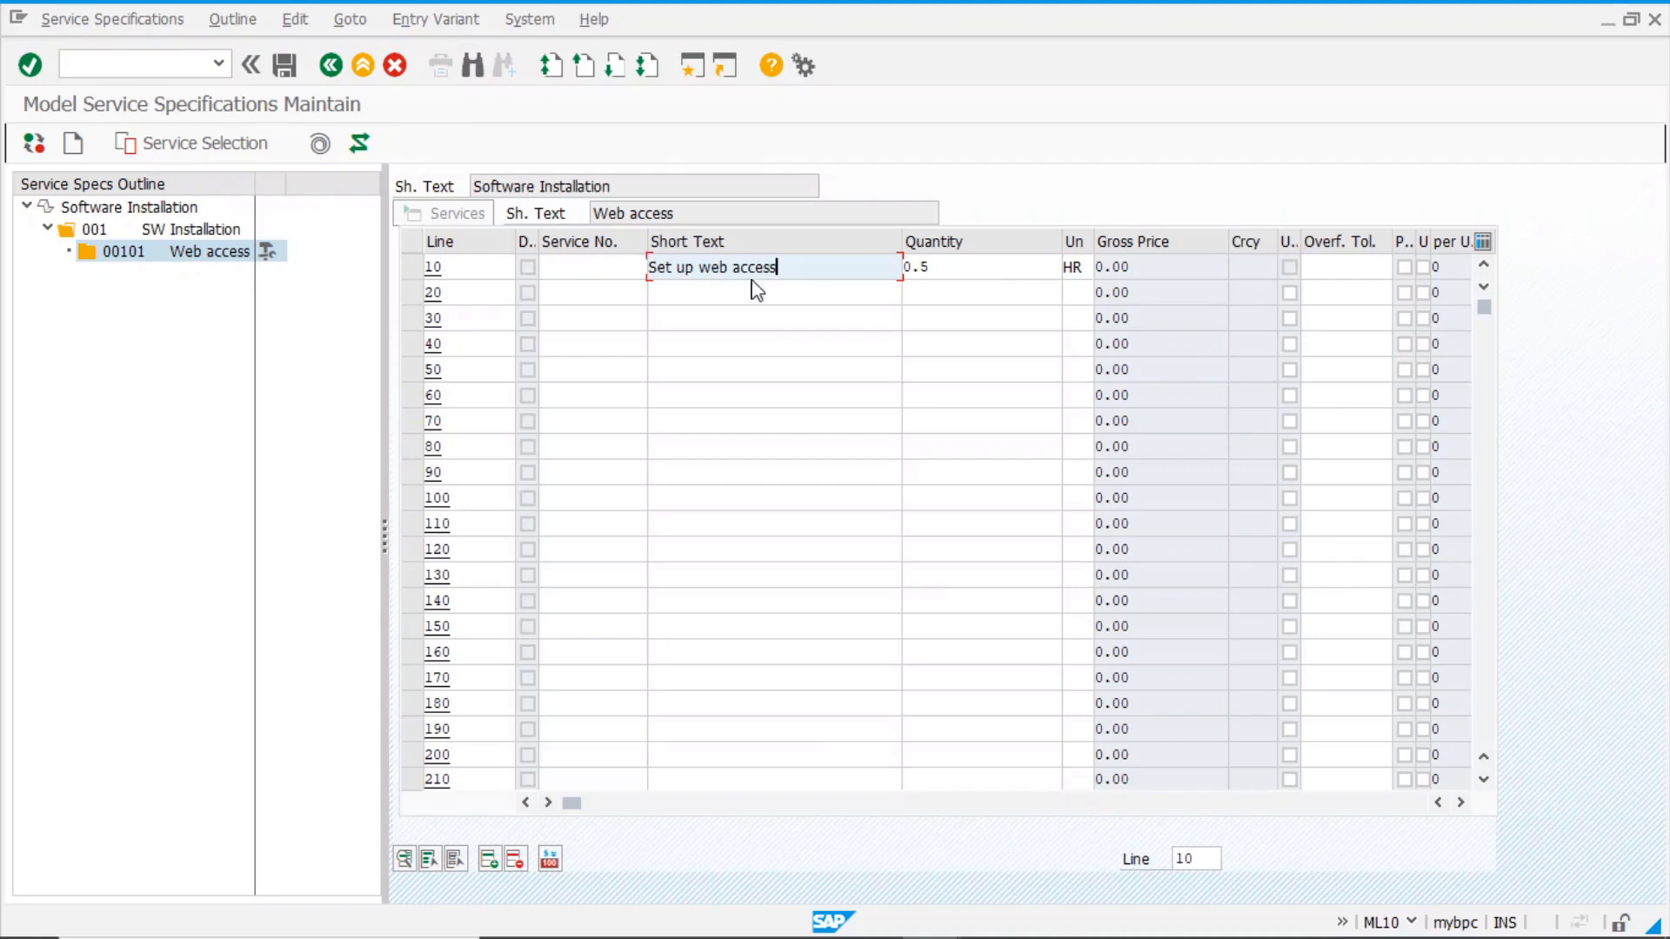
{"action": "left_click", "coordinate": [128, 254]}
{"action": "right_click", "coordinate": [126, 252]}
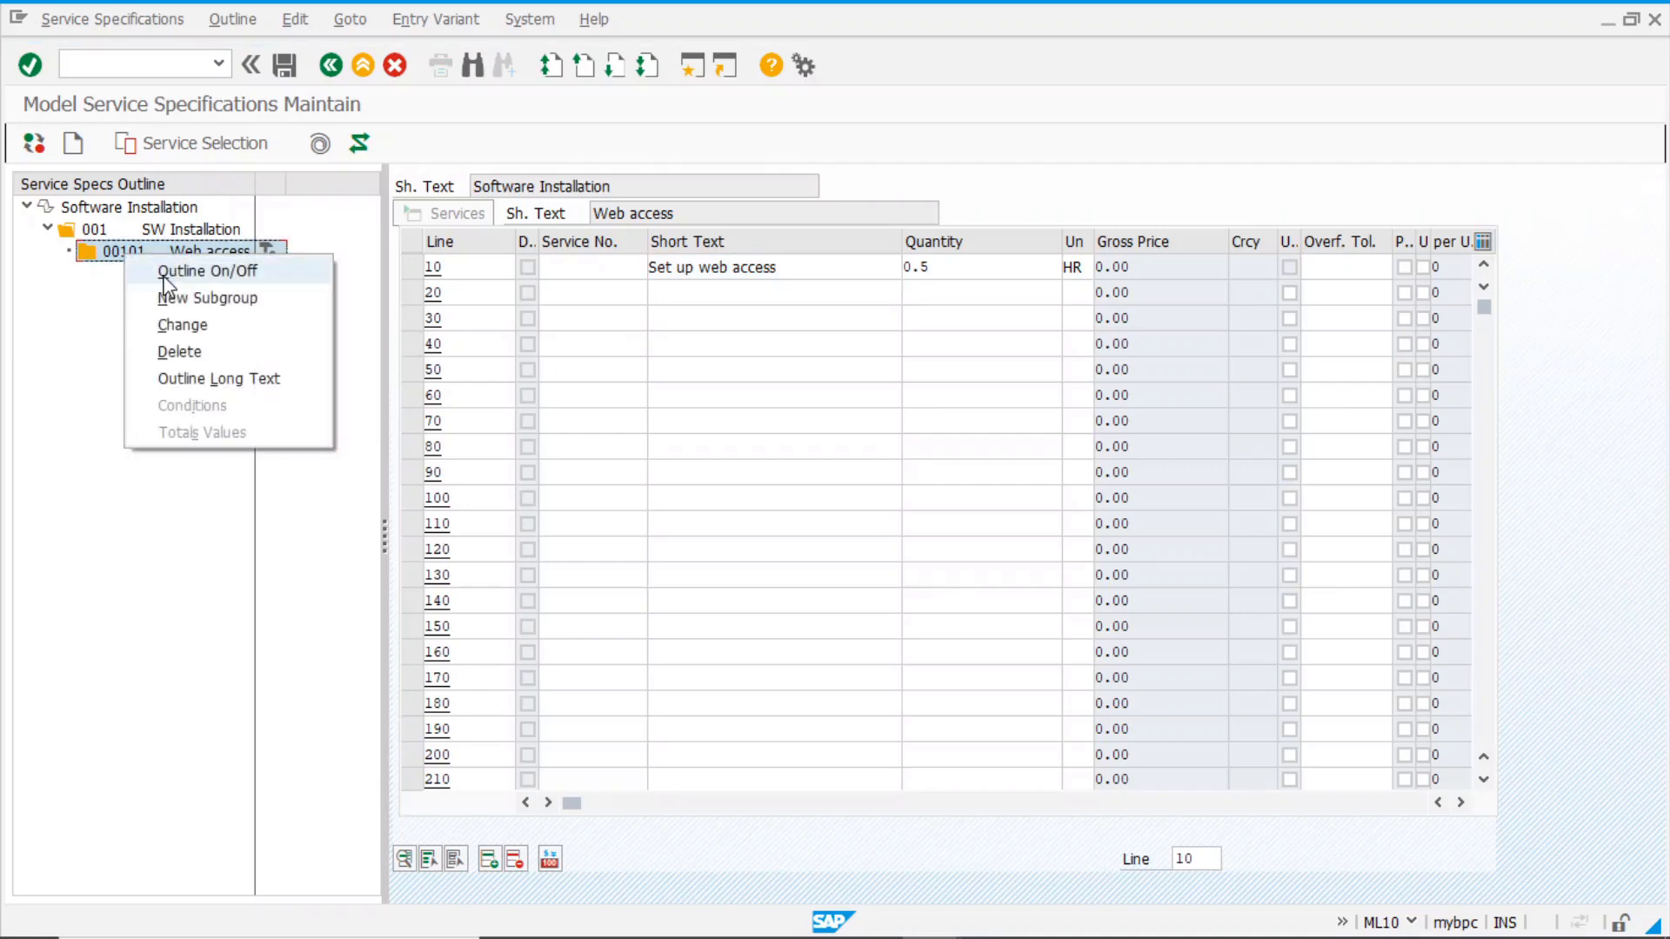
{"action": "left_click", "coordinate": [112, 554]}
Create subgroup 00102 with the short text Ms. Office Set up under outline level 001 SW Installation
{"action": "left_click", "coordinate": [114, 233]}
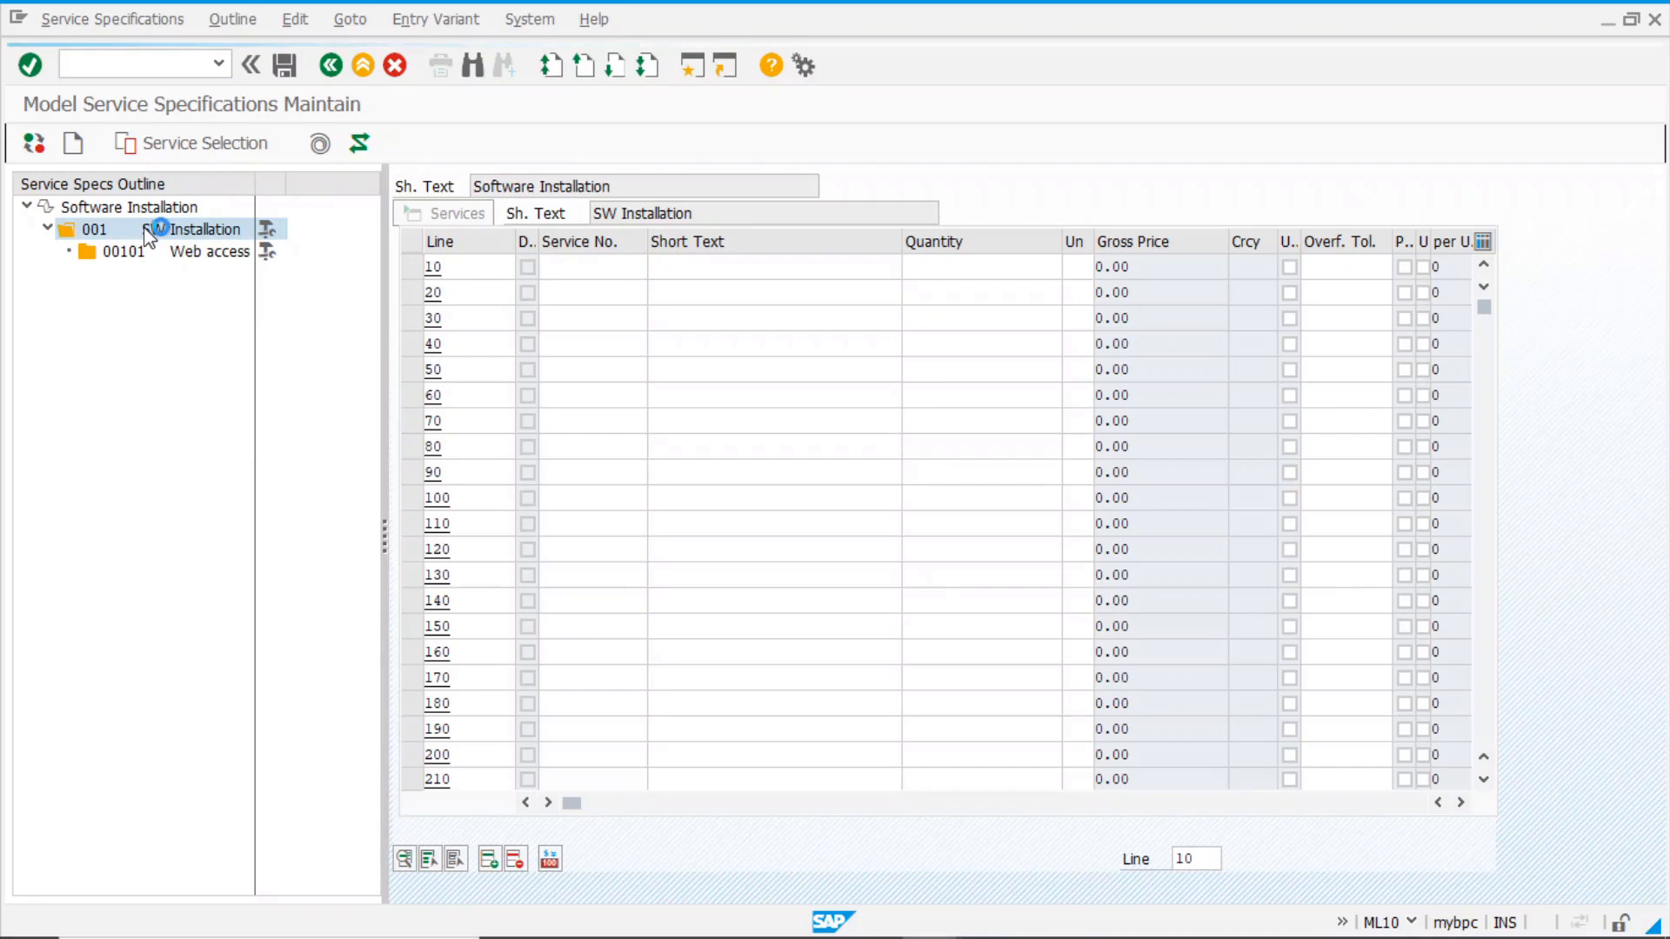
{"action": "right_click", "coordinate": [145, 229]}
{"action": "left_click", "coordinate": [243, 282]}
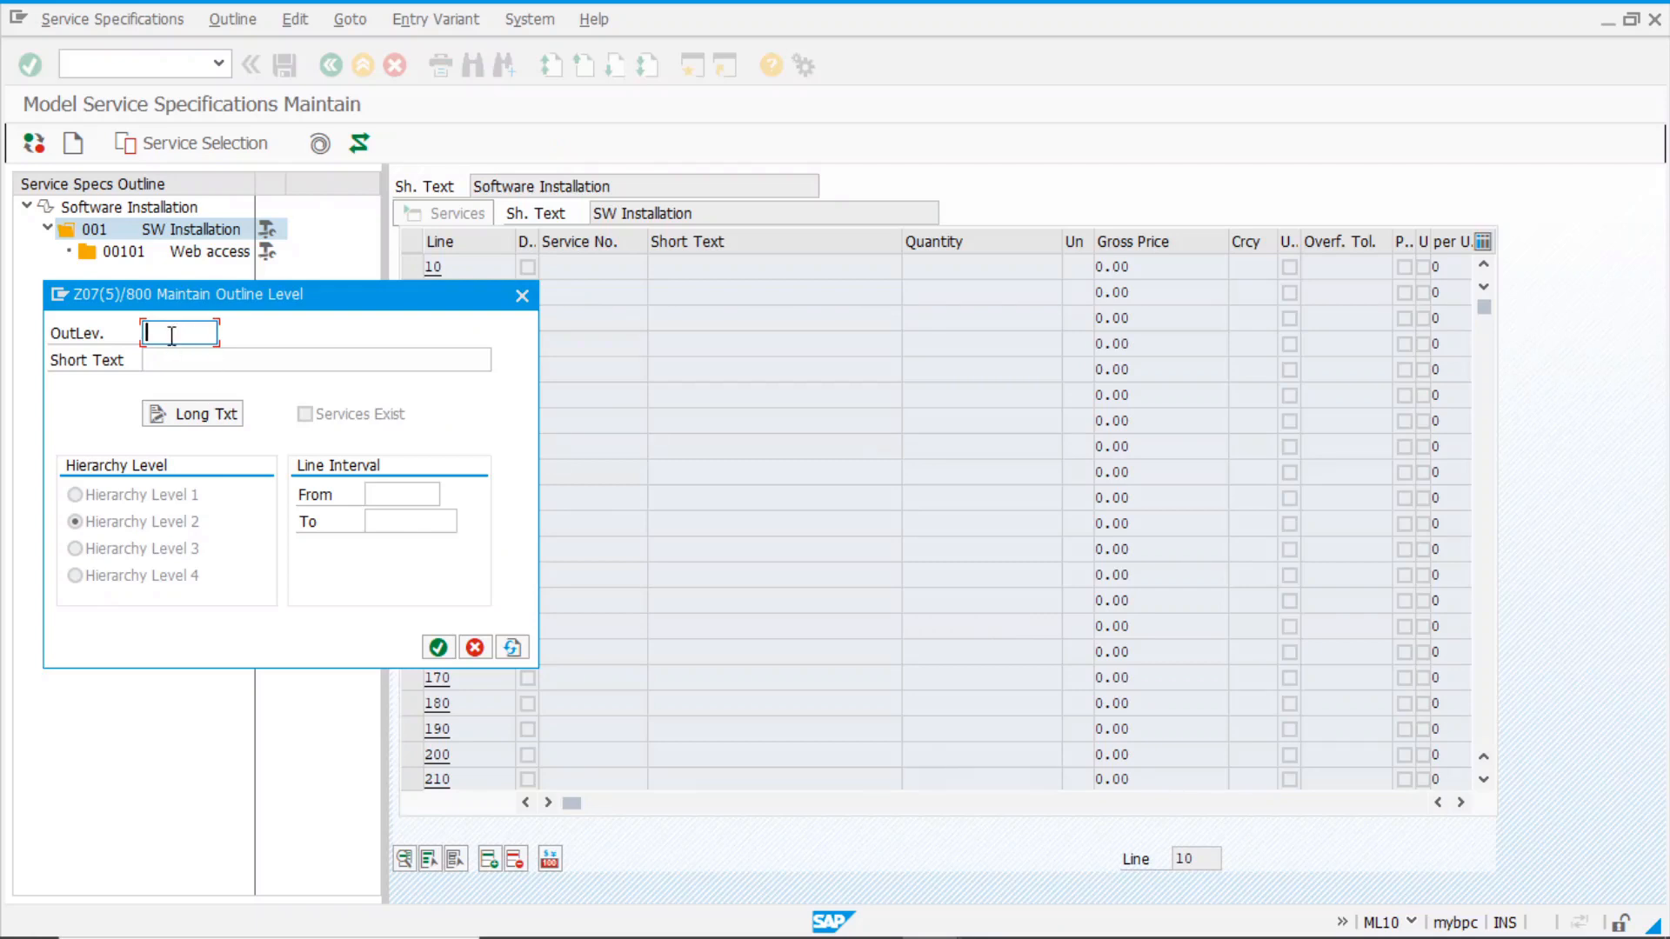
{"action": "type", "text": "001"}
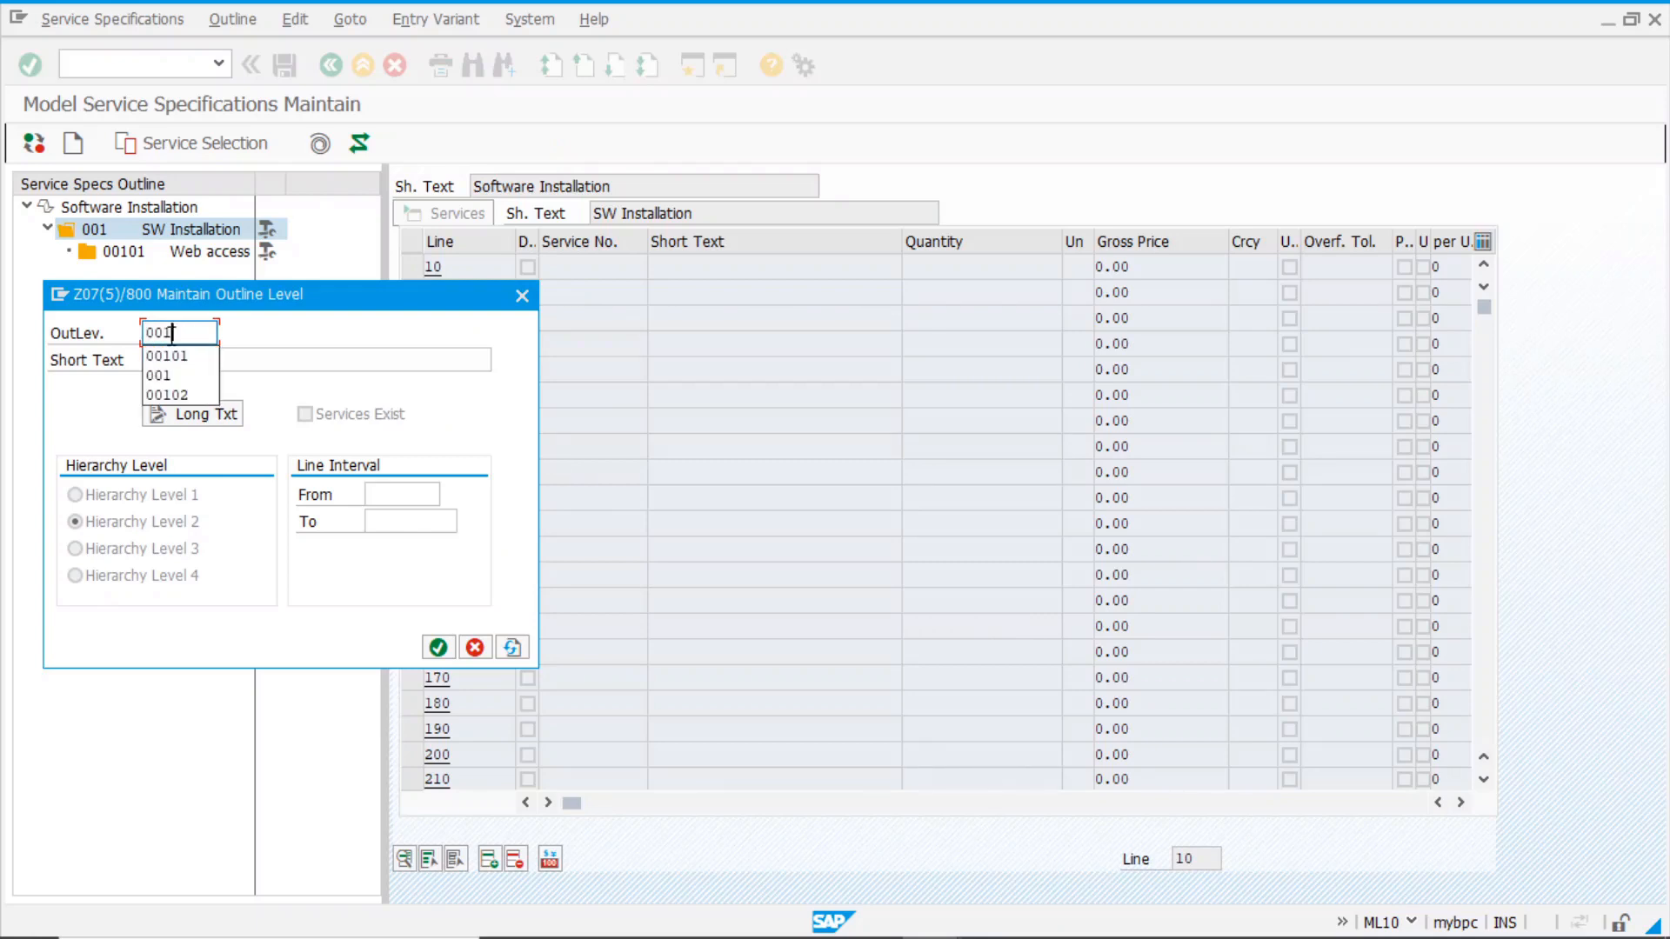
{"action": "type", "text": "02"}
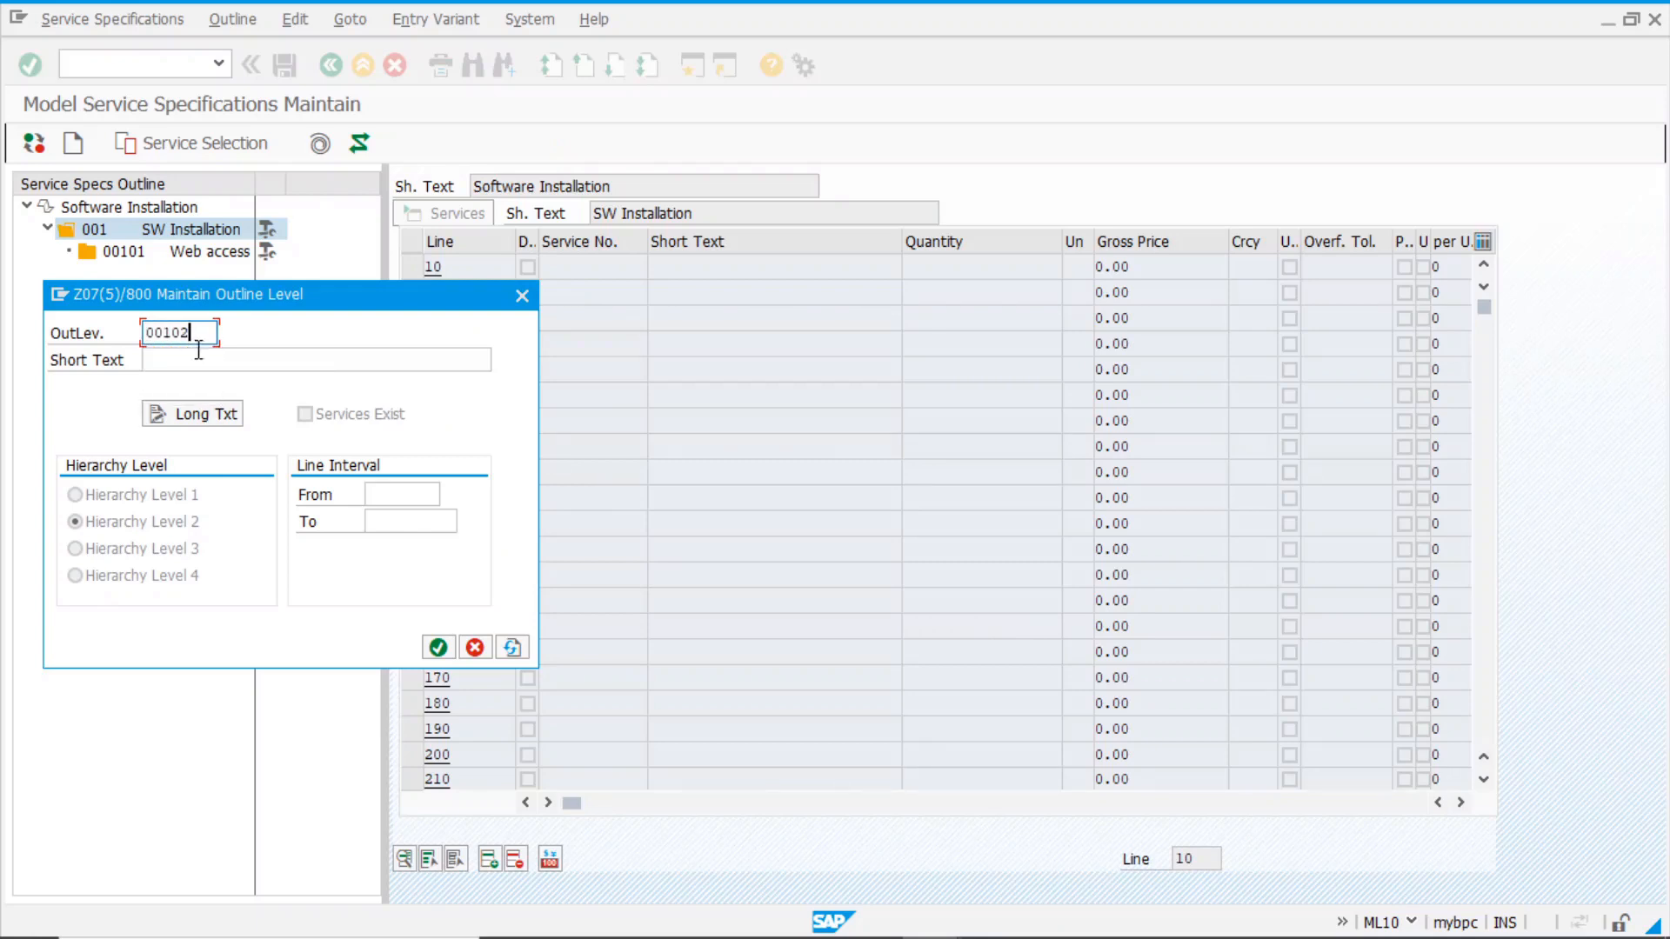
{"action": "left_click", "coordinate": [224, 360]}
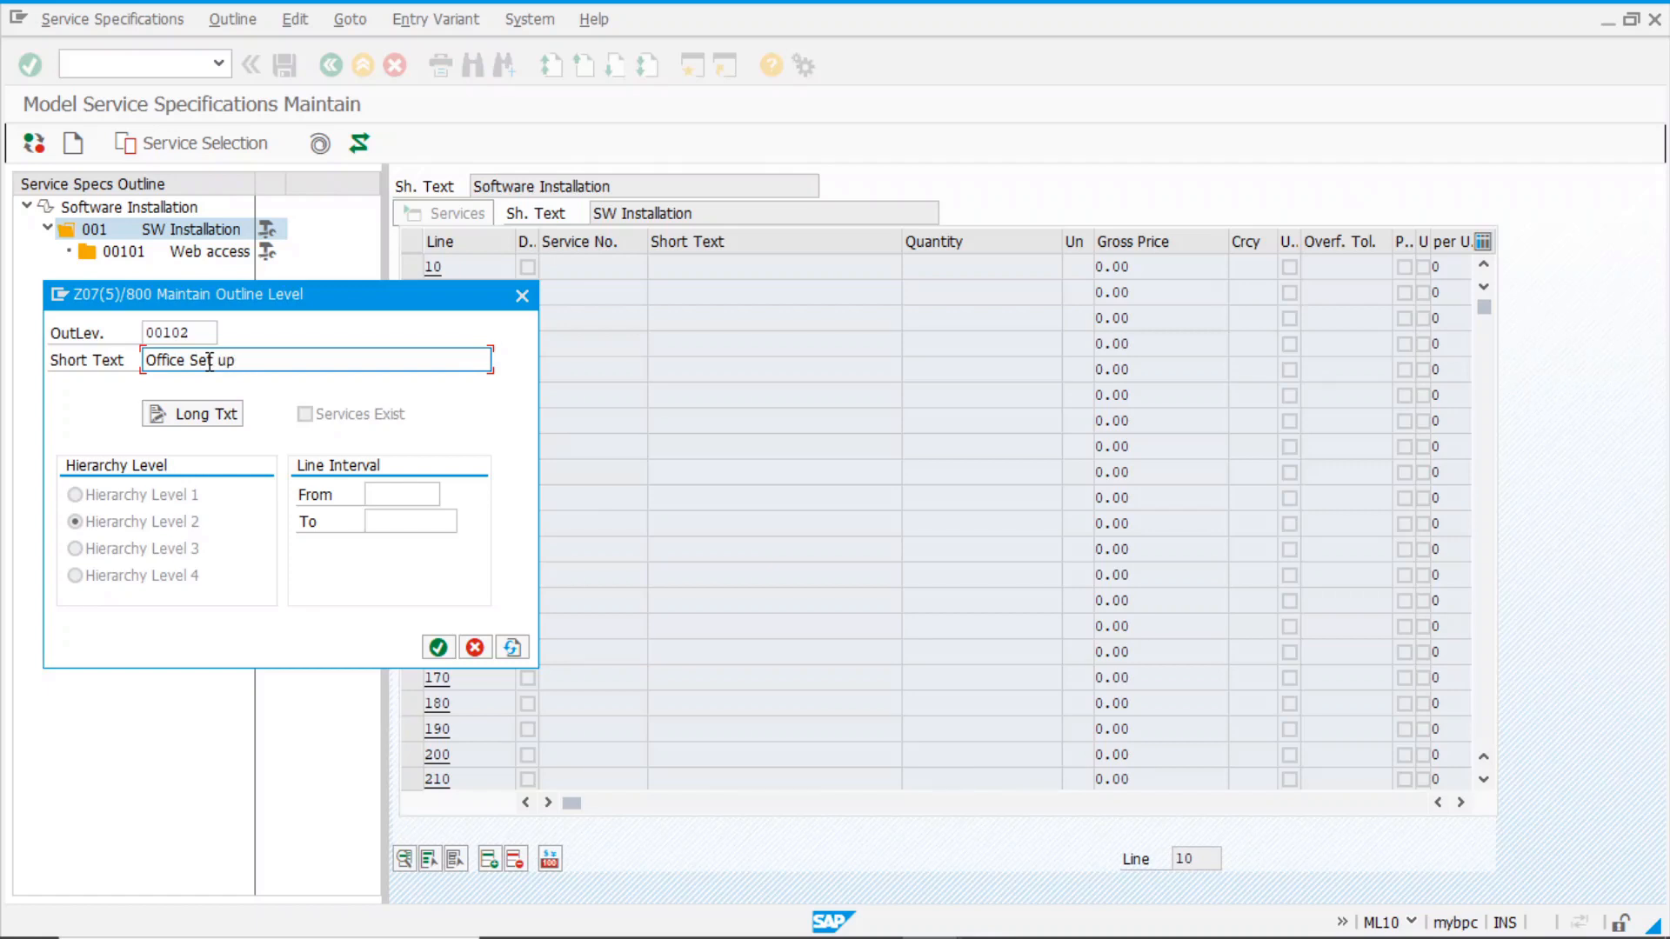
{"action": "type", "text": "Ms."}
{"action": "key", "text": "Return"}
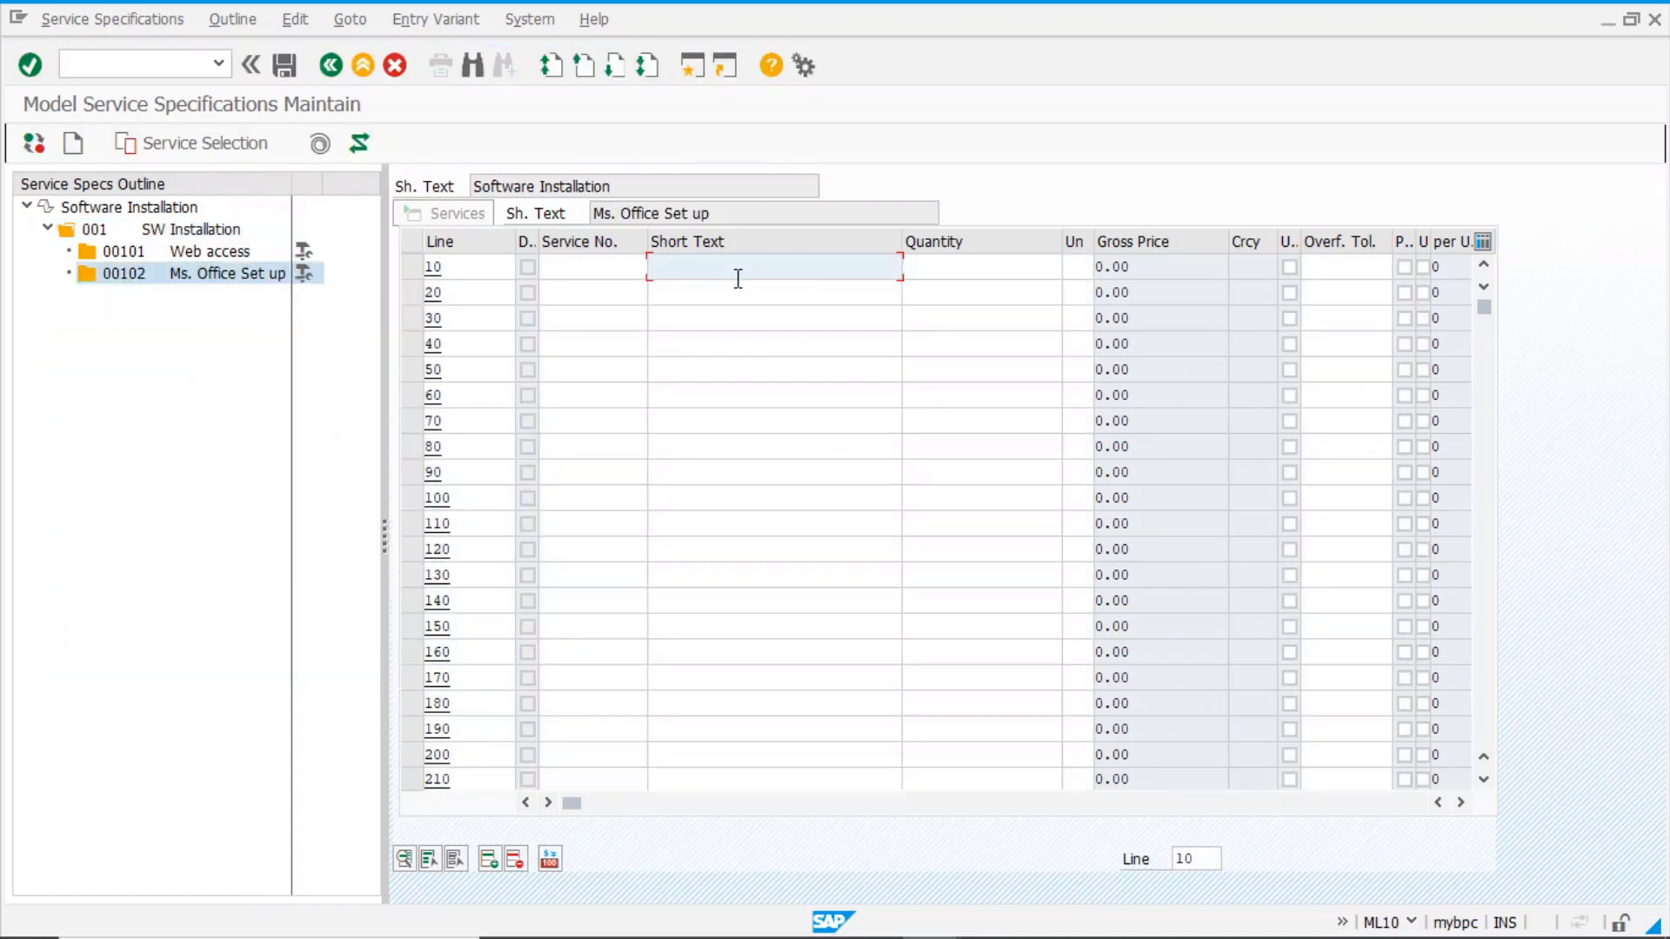
Enter service line 10 under Ms. Office Set up as Install Office with quantity 2 HR
{"action": "type", "text": "Install Office"}
{"action": "key", "text": "Tab"}
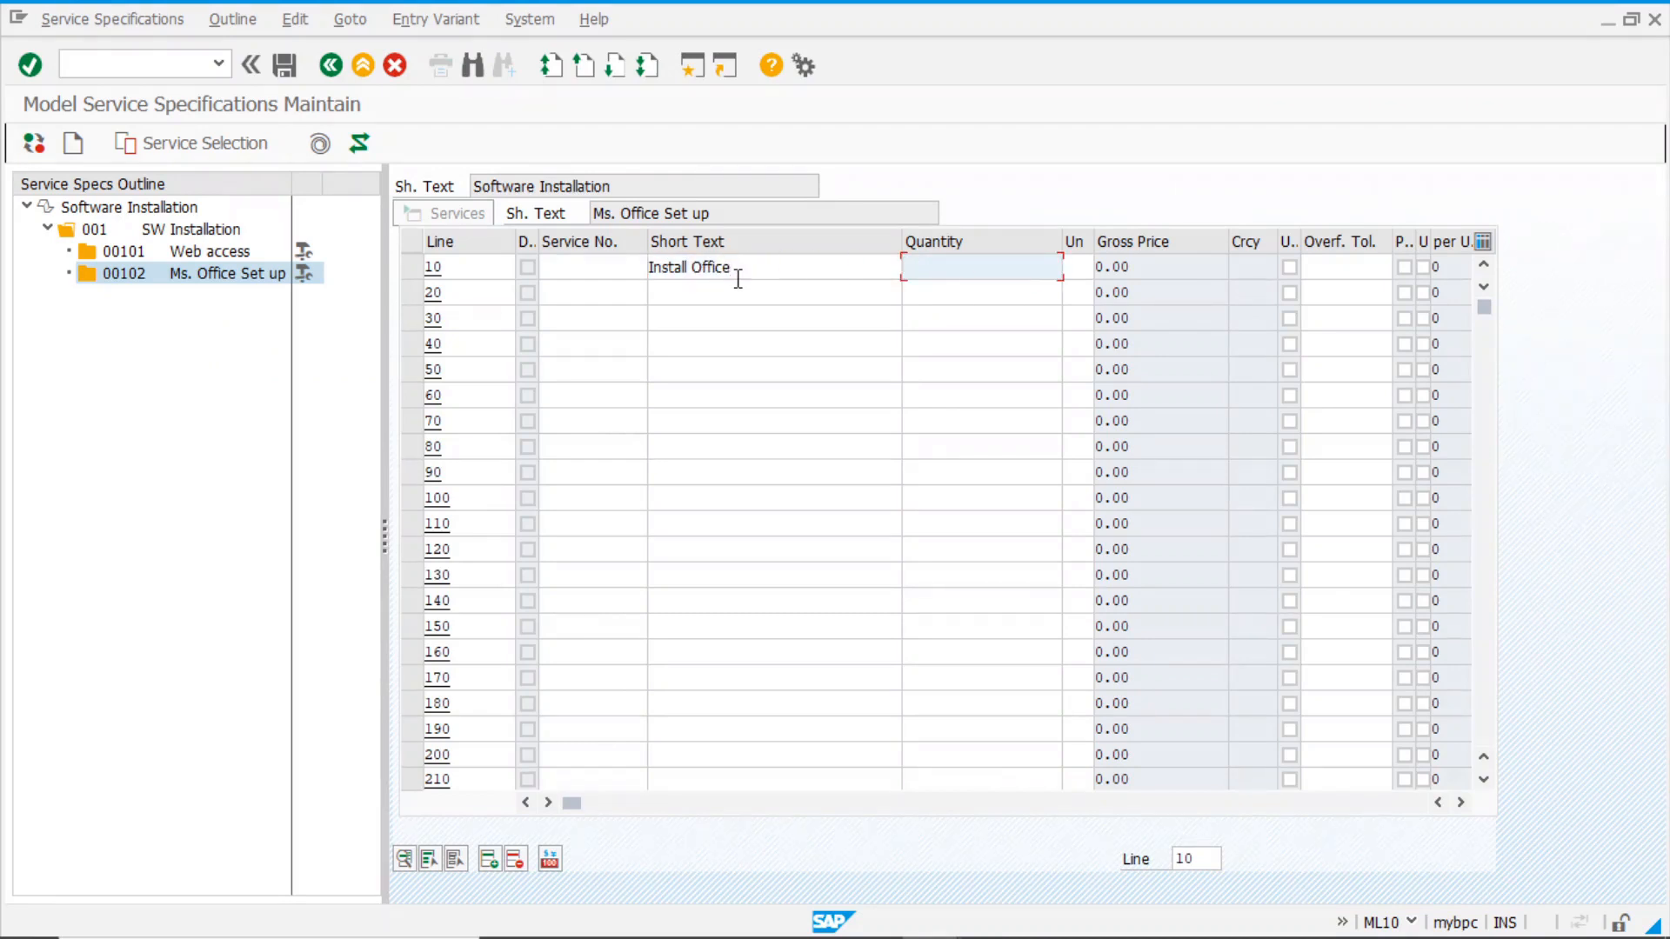
{"action": "key", "text": "Tab"}
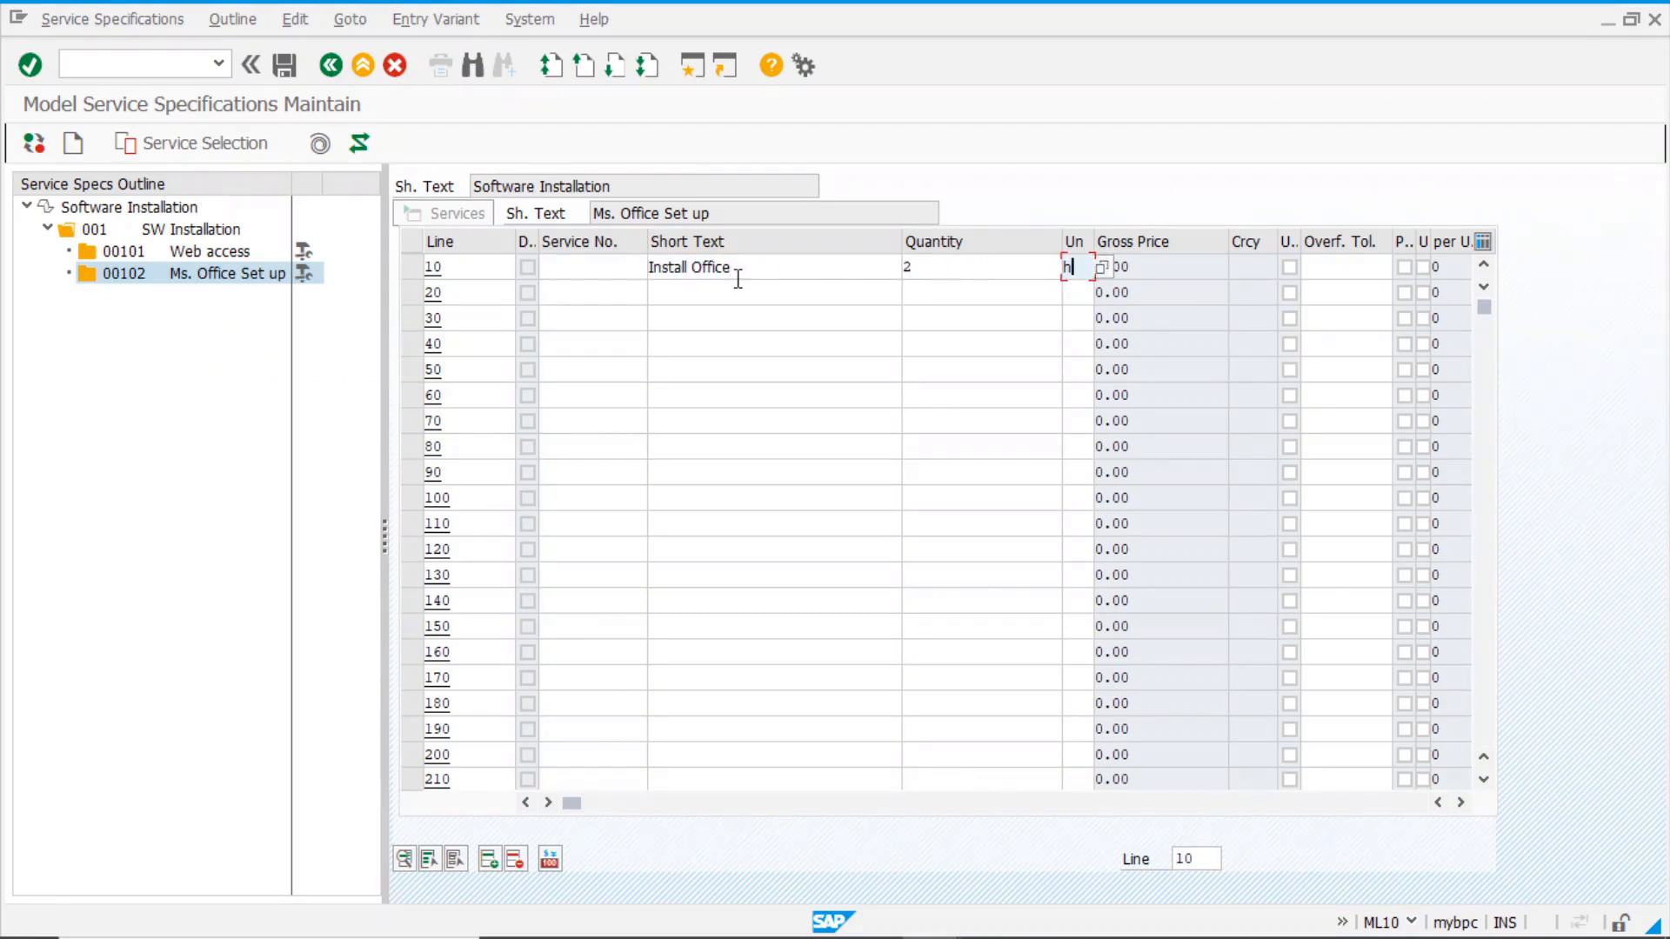
{"action": "key", "text": "Return"}
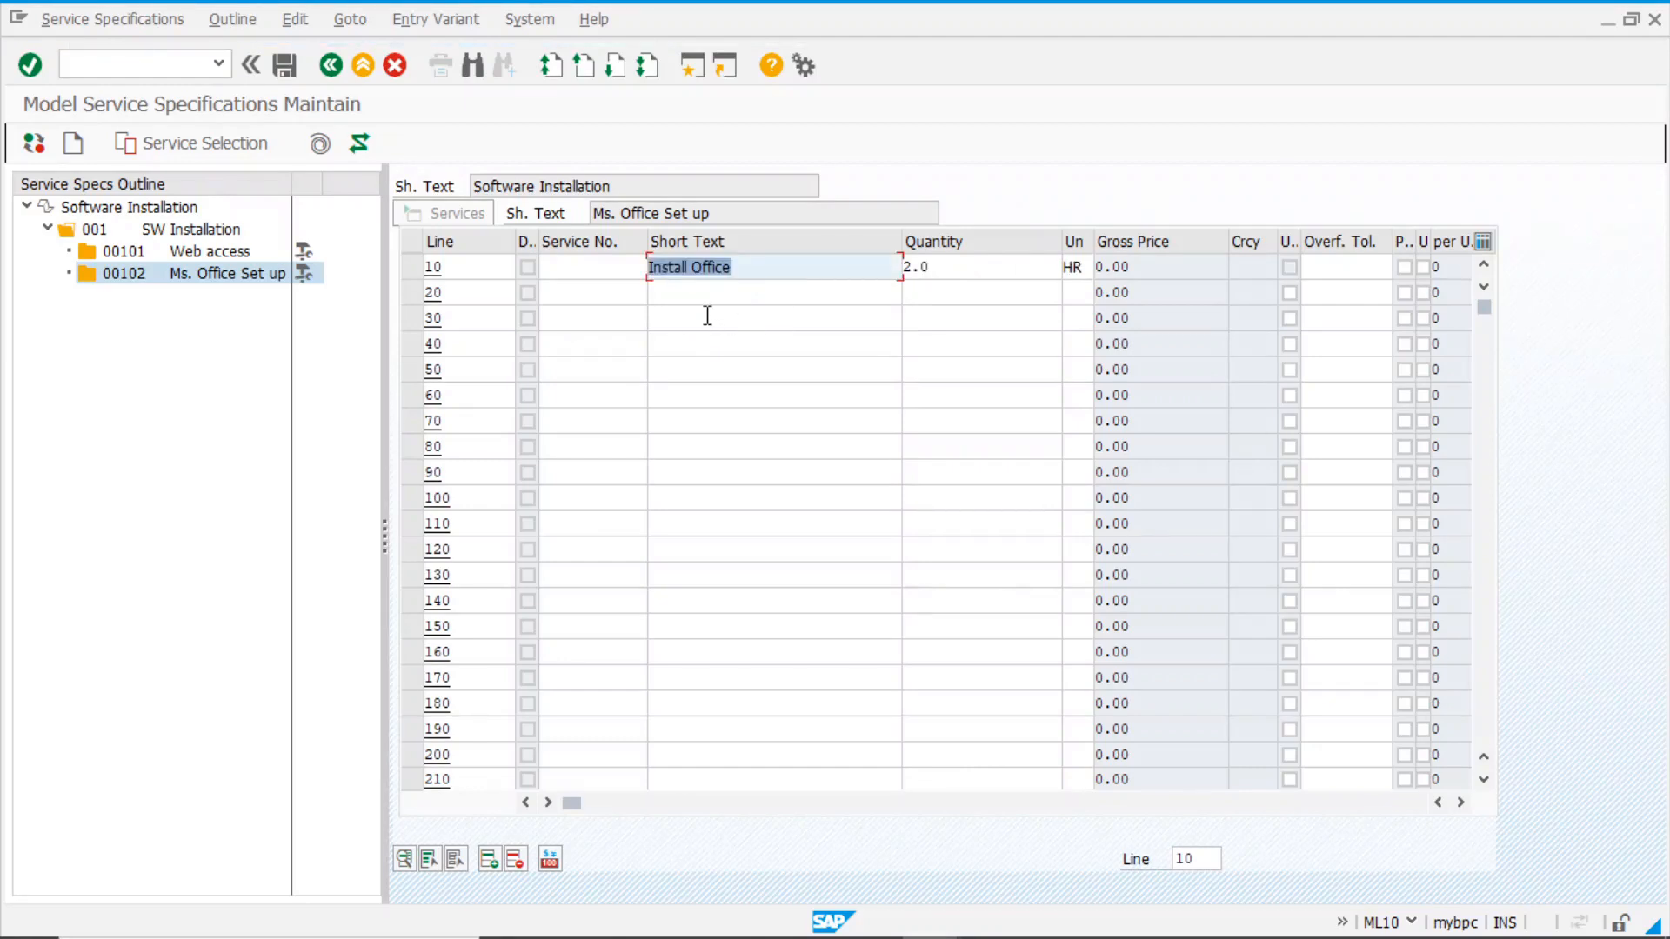
Enter service line 20 under Ms. Office Set up as Set up Outlook mail with quantity 0.5 HR, and save the model specifications
{"action": "left_click", "coordinate": [710, 291]}
{"action": "type", "text": "set up"}
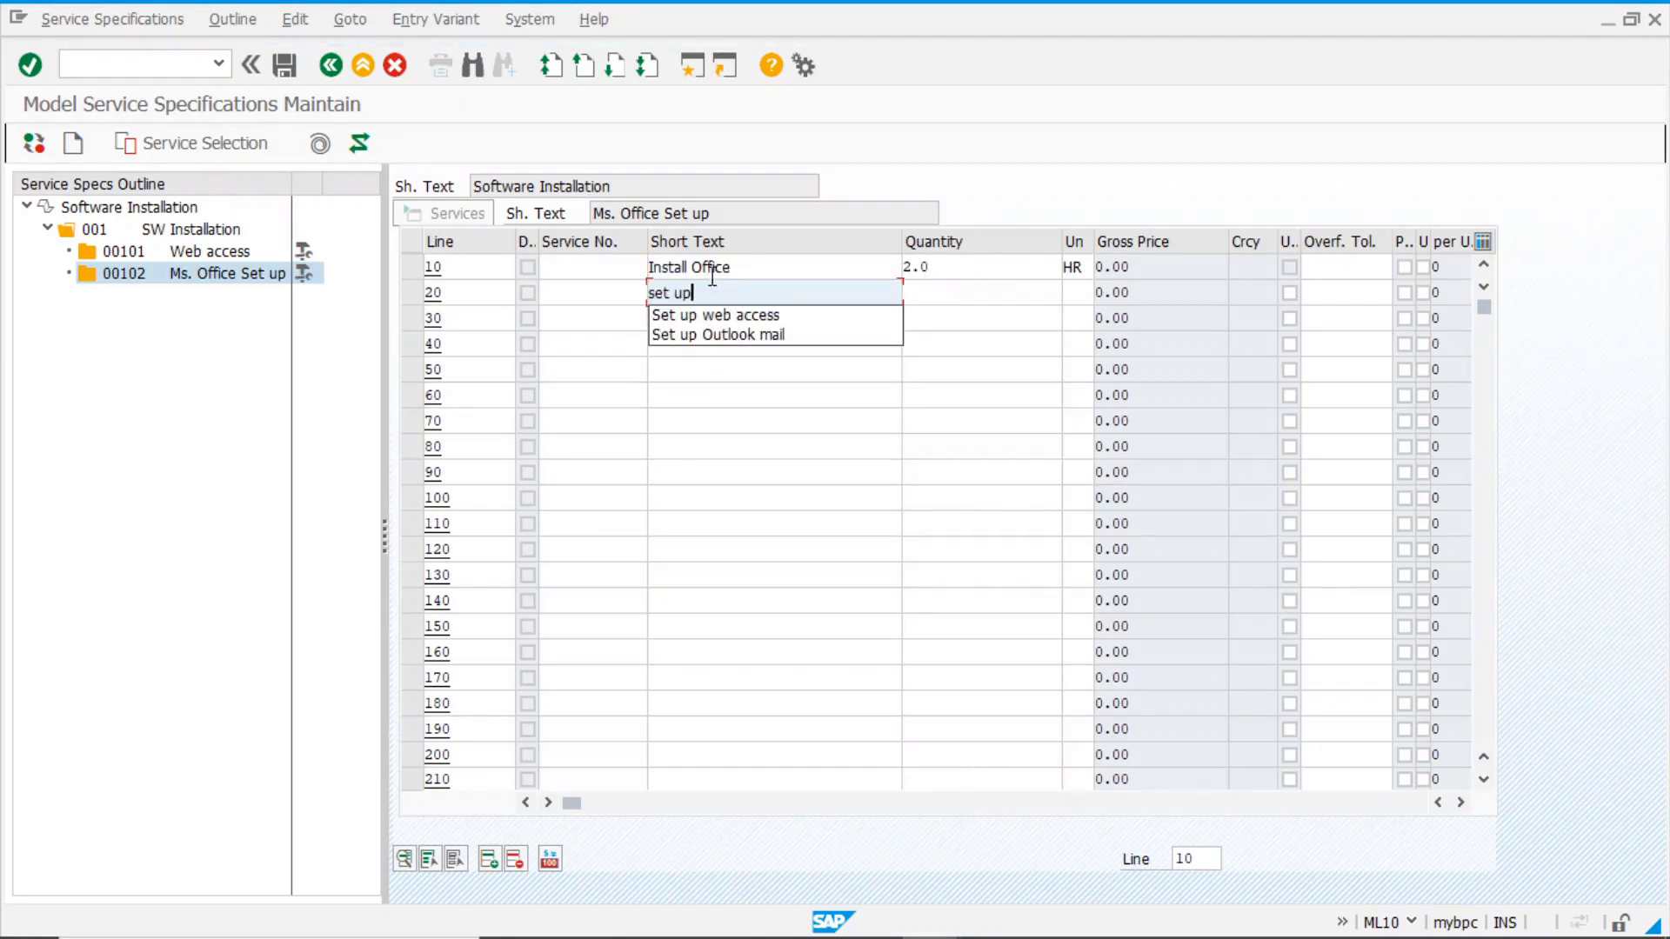
{"action": "key", "text": "Down"}
{"action": "key", "text": "Down"}
{"action": "key", "text": "Return"}
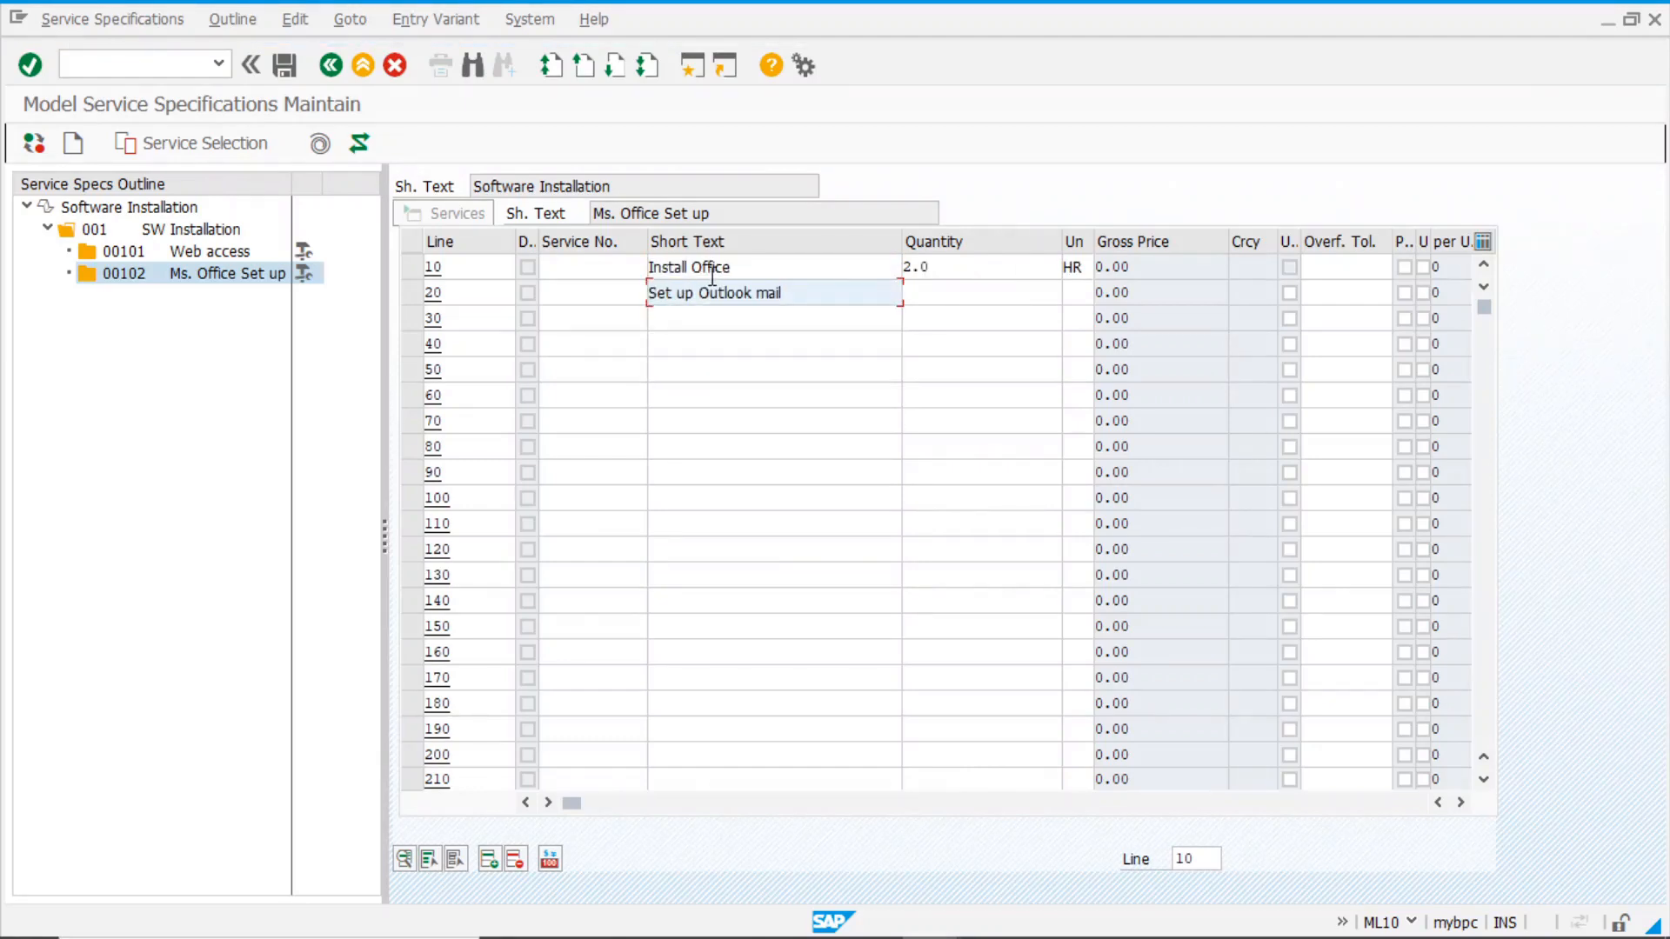
{"action": "key", "text": "Tab"}
{"action": "type", "text": "0.5"}
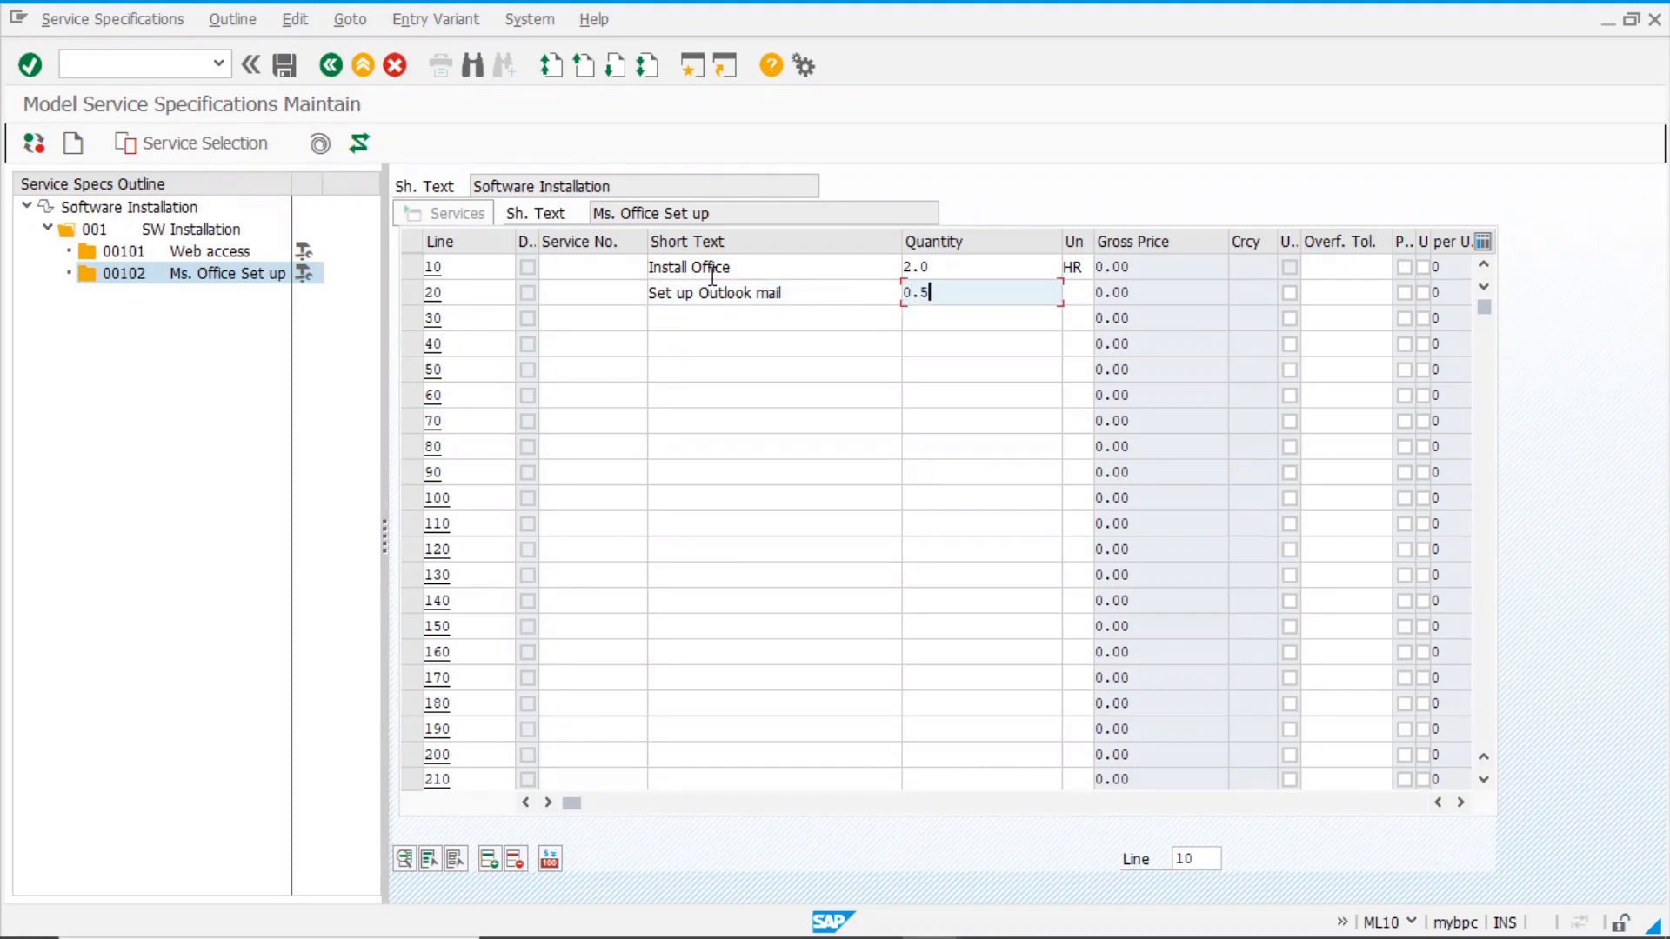
{"action": "key", "text": "Tab"}
{"action": "type", "text": "hr"}
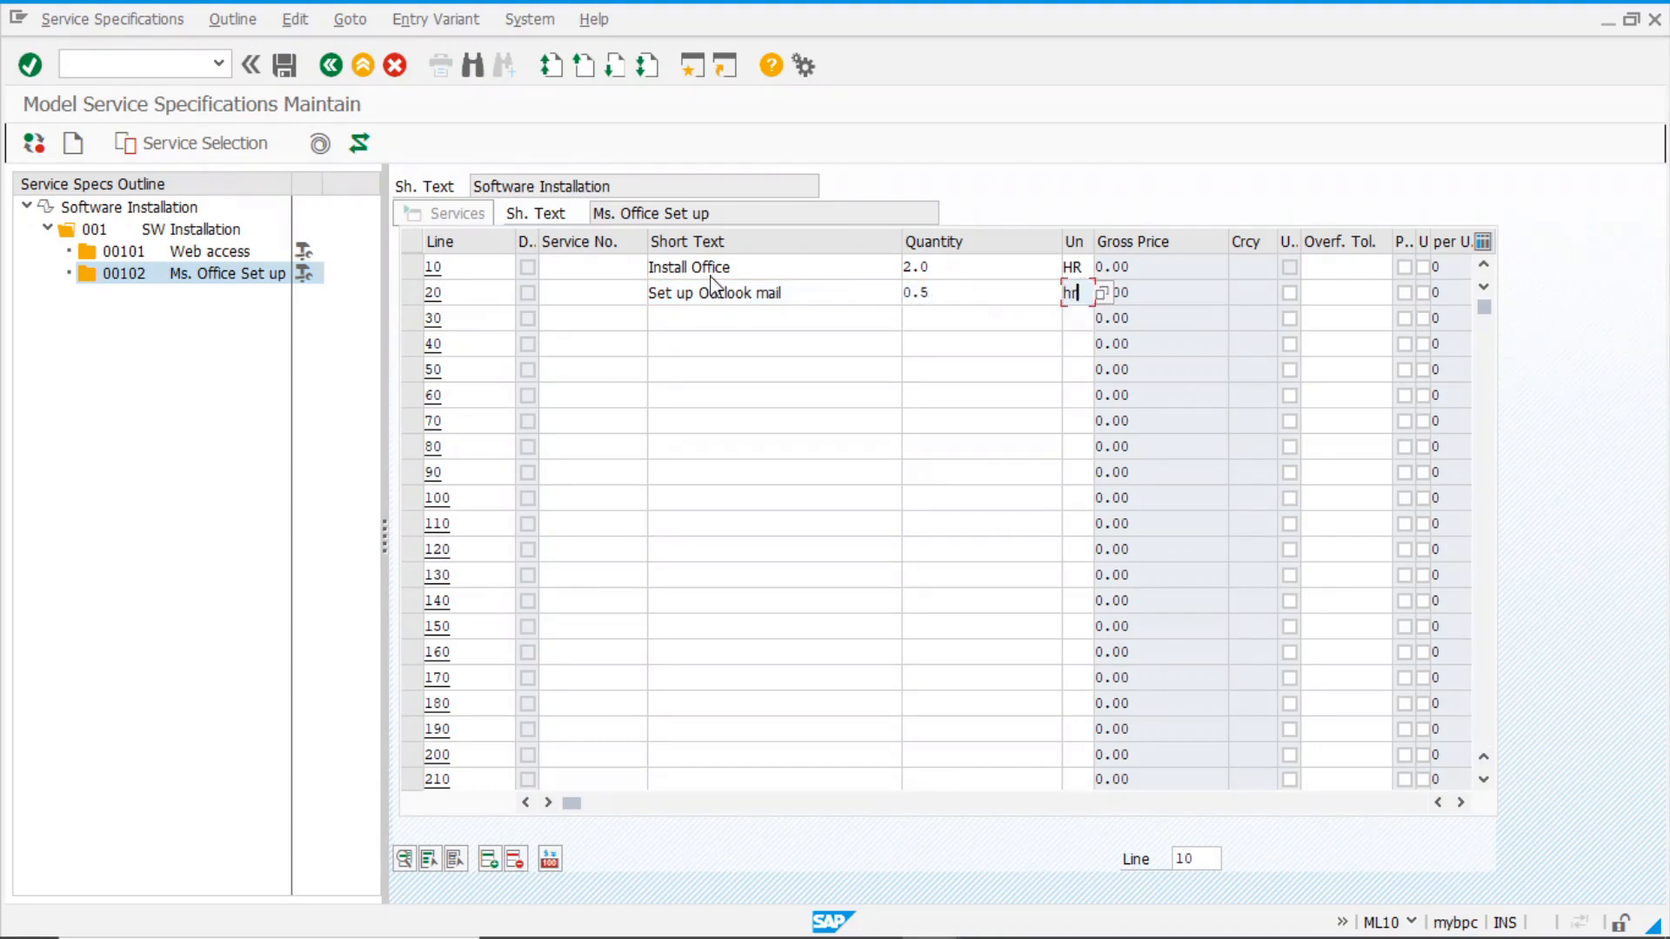
{"action": "left_click", "coordinate": [712, 276]}
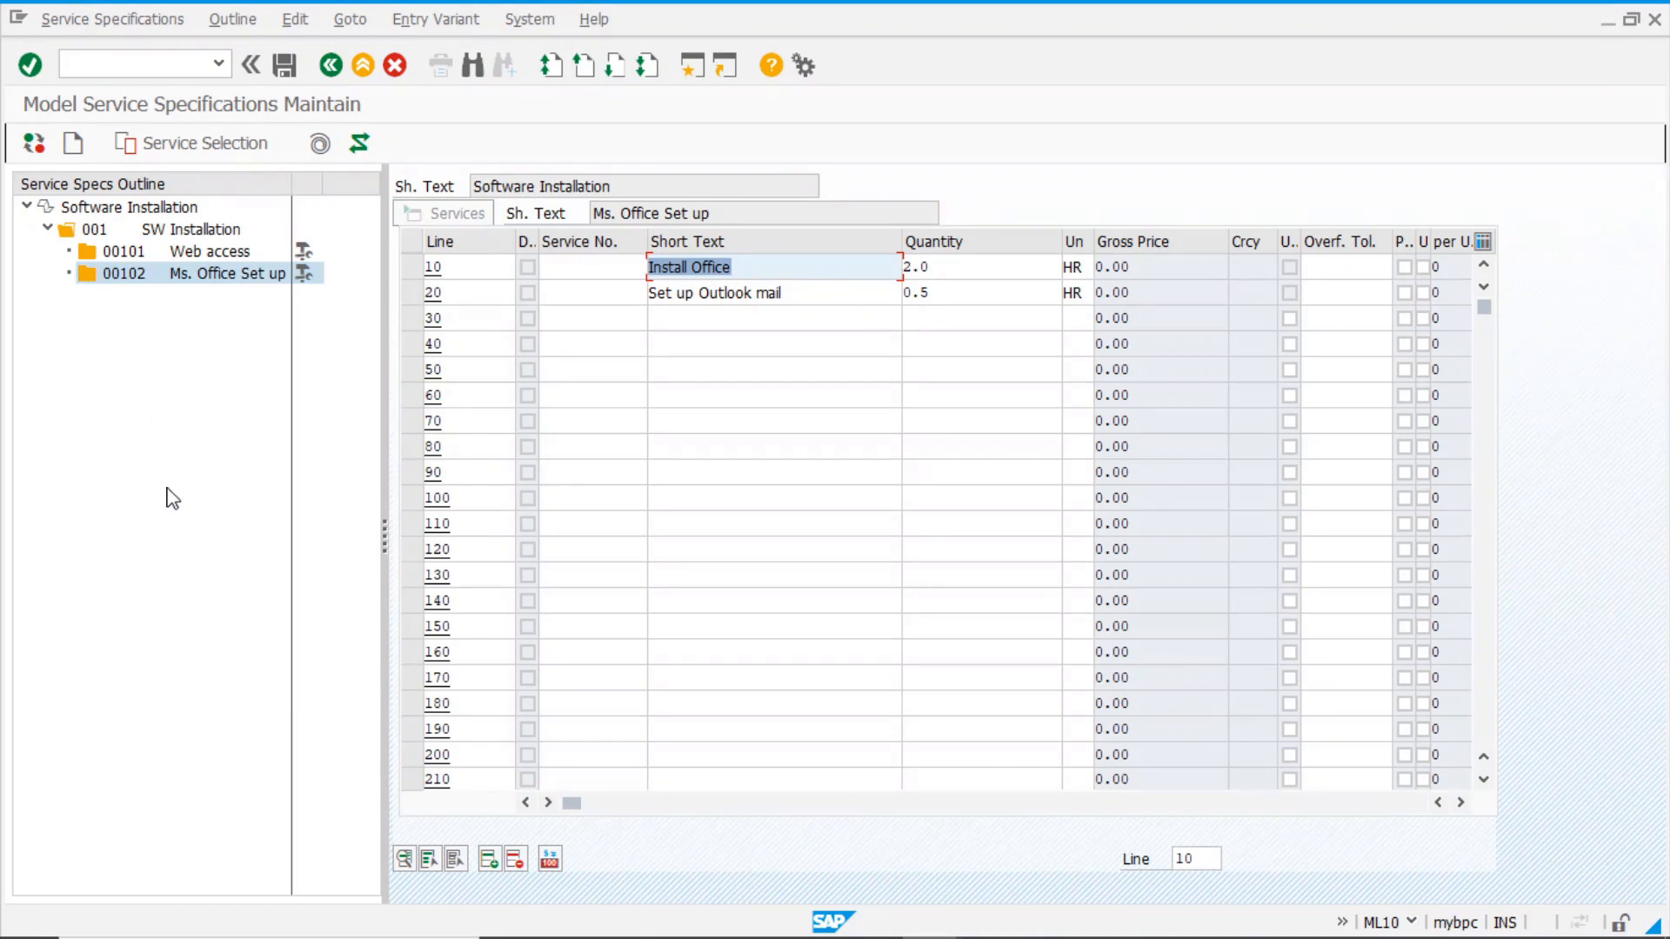
{"action": "left_click", "coordinate": [283, 68]}
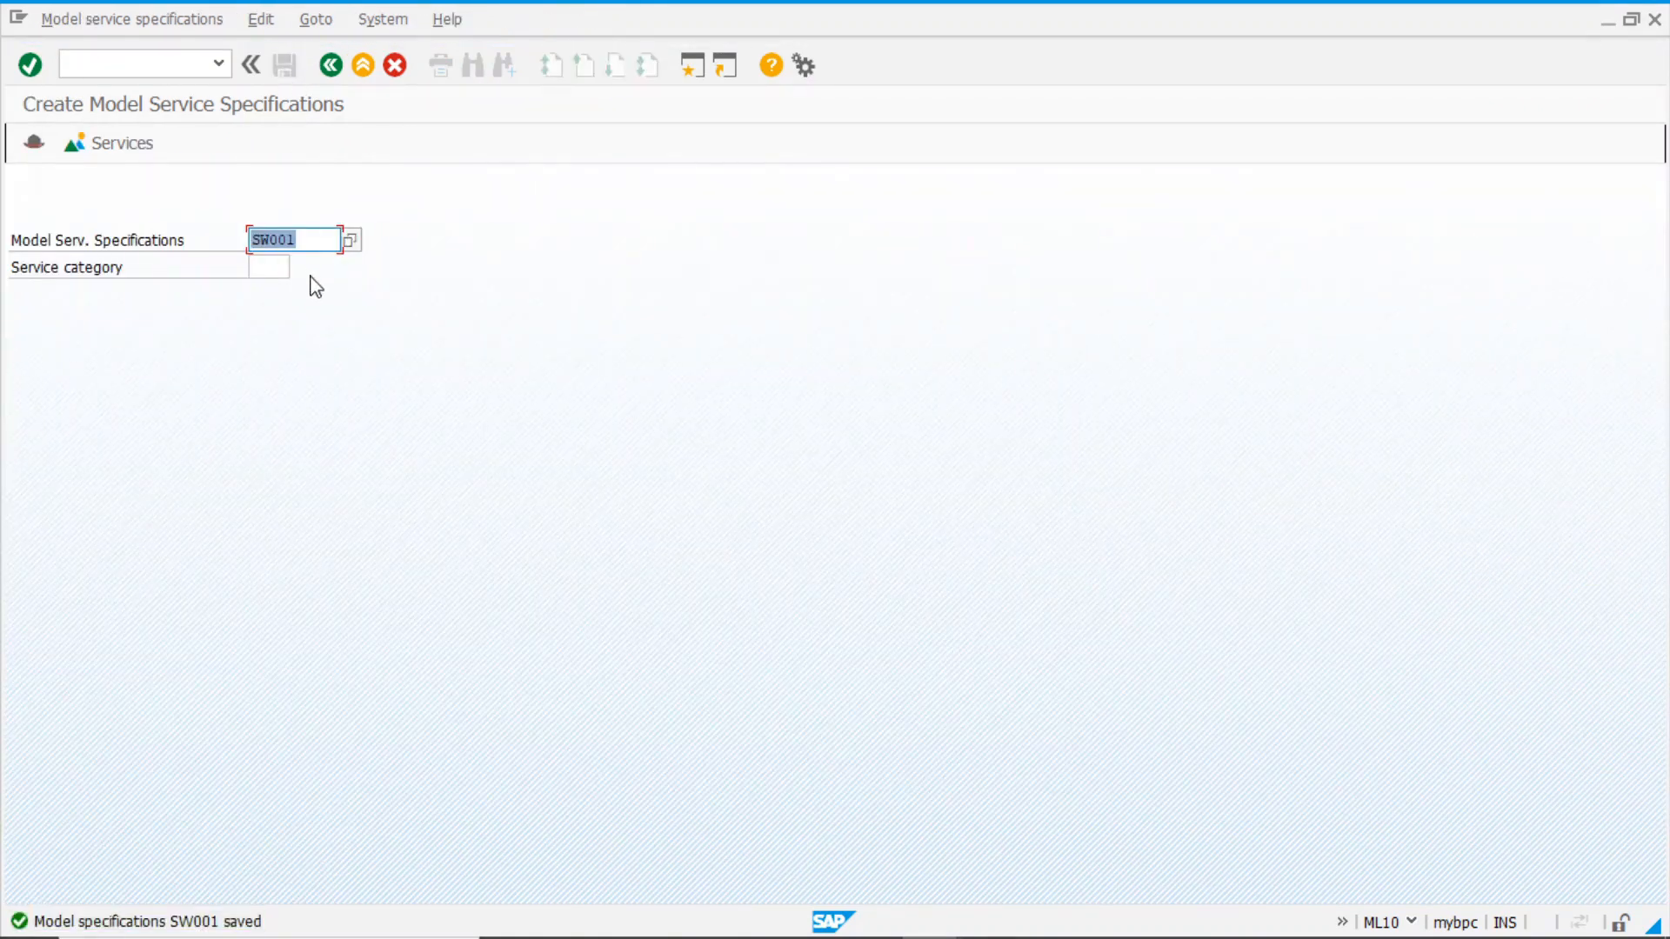
Start a standard purchase order with transaction ME21N for vendor 1111 (Suppliers Inc.)
{"action": "left_click", "coordinate": [310, 278]}
{"action": "left_click", "coordinate": [185, 66]}
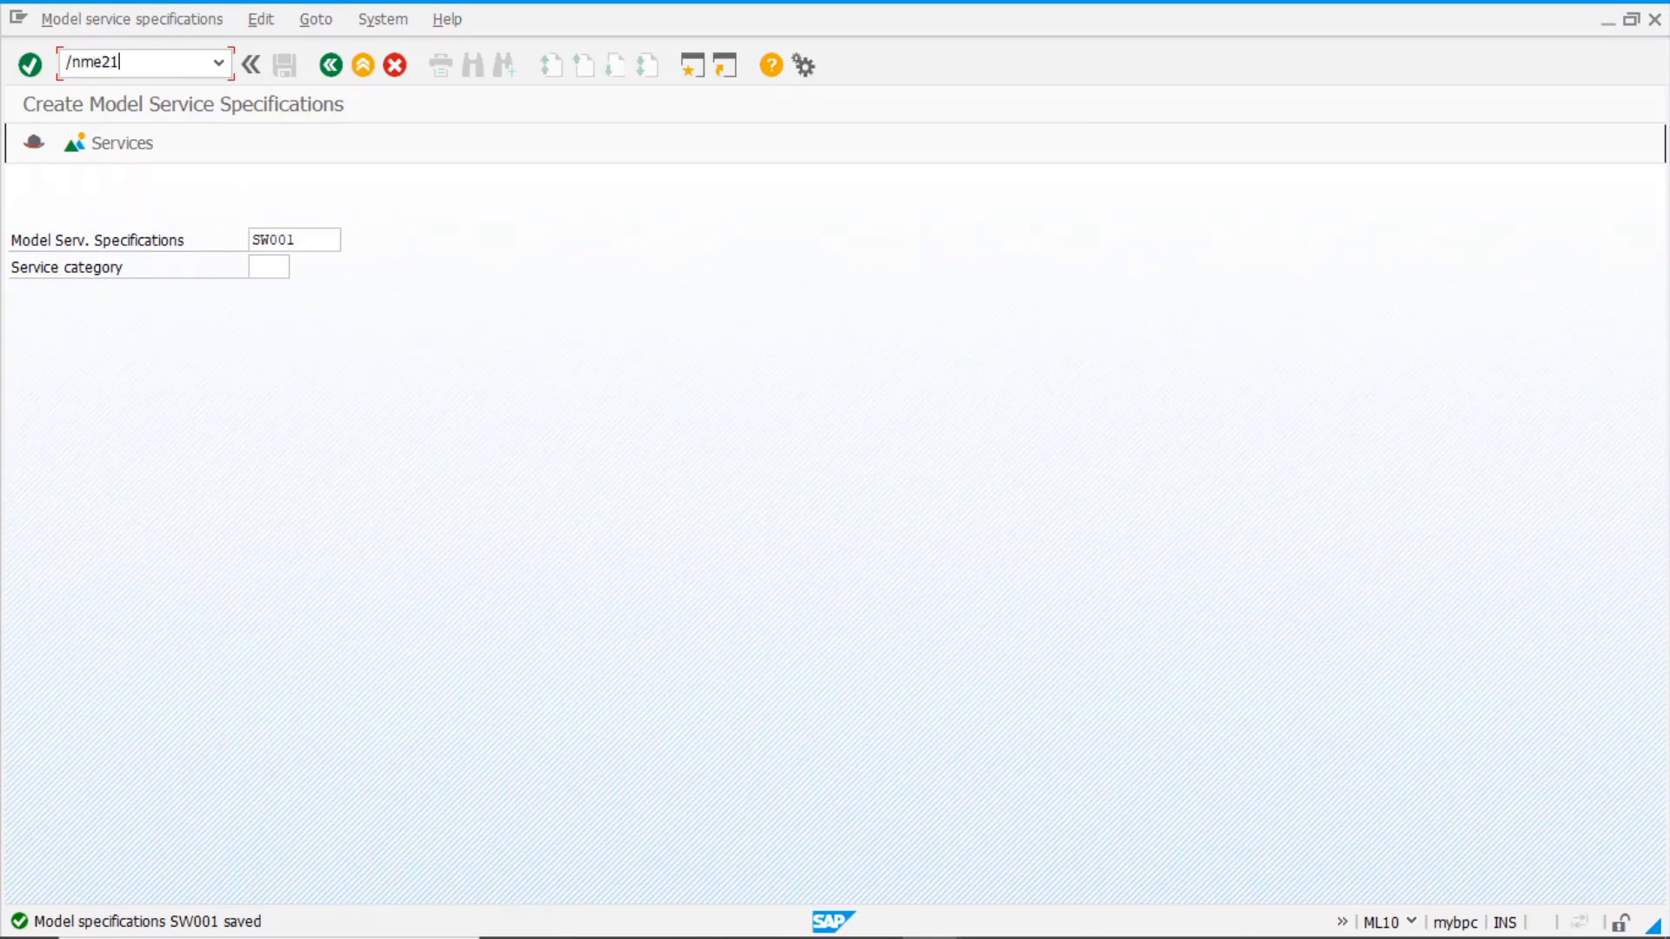
{"action": "key", "text": "Return"}
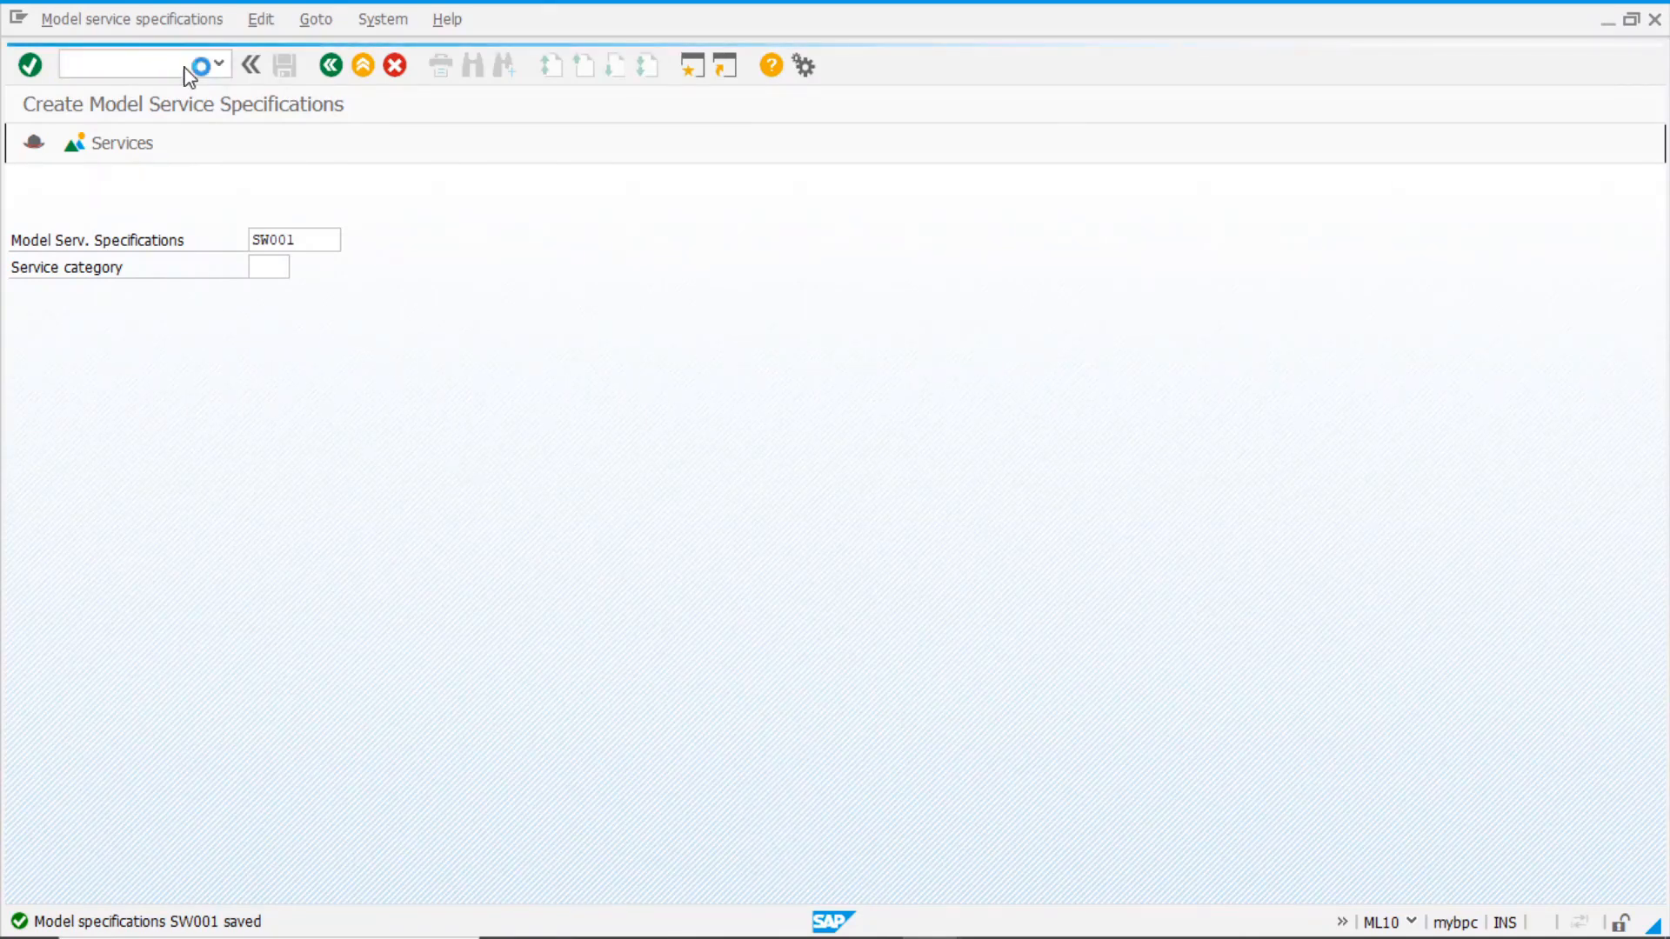
{"action": "left_click", "coordinate": [499, 185]}
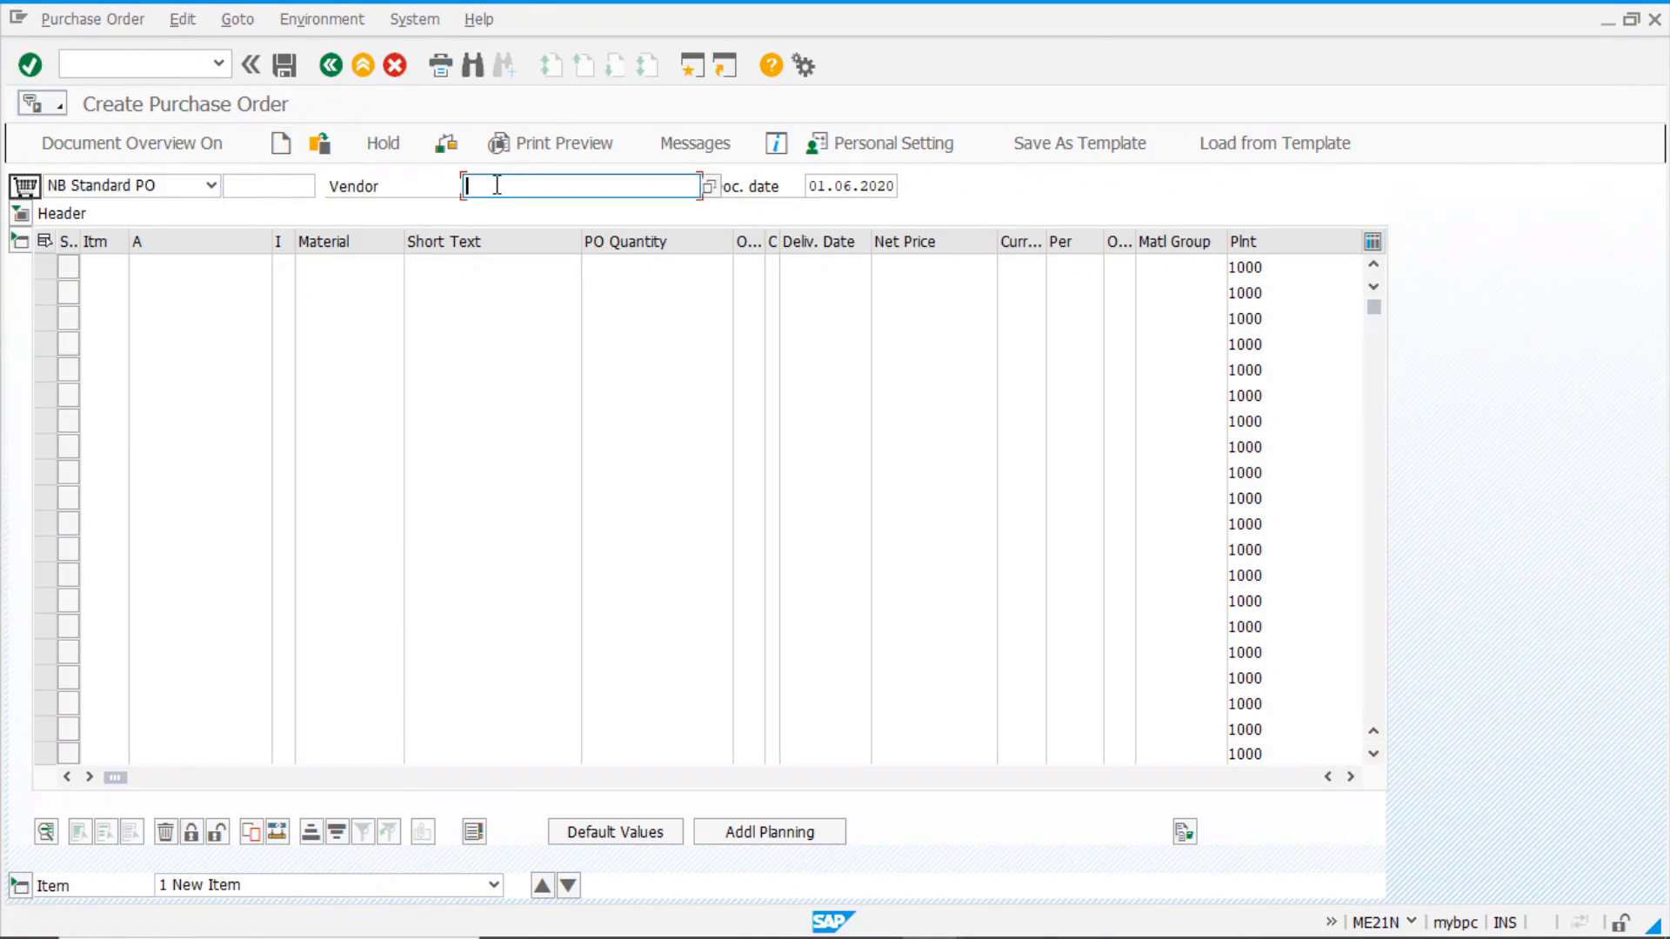
{"action": "type", "text": "1111"}
{"action": "key", "text": "Return"}
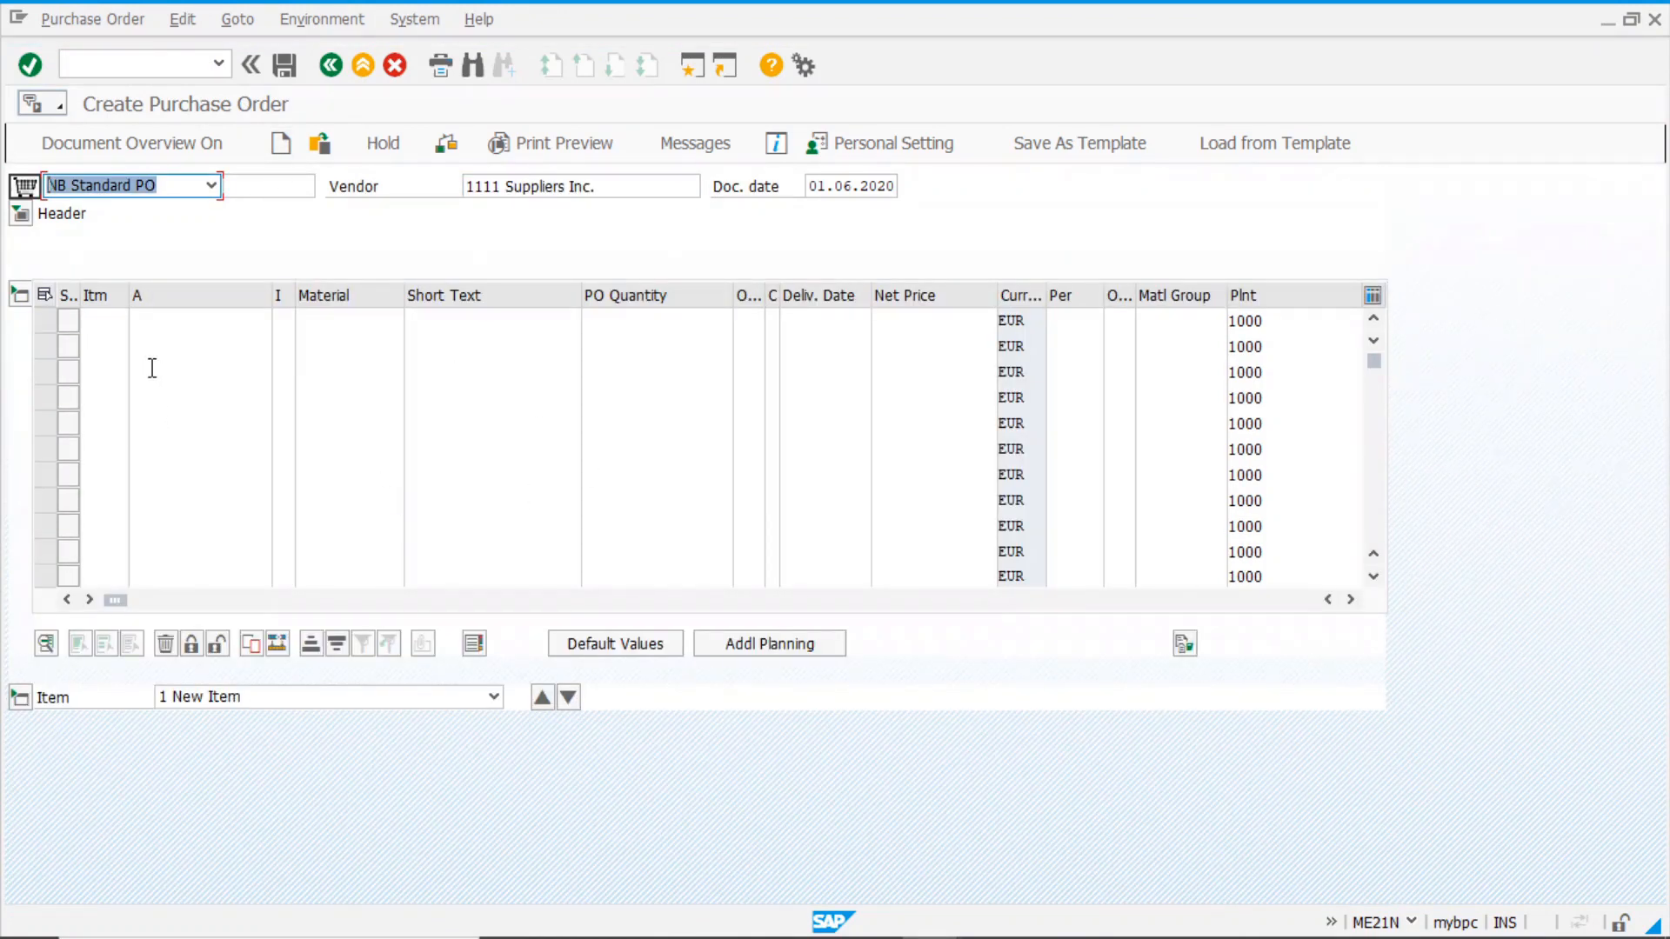
Set the first purchase order item to account assignment category K and item category D
{"action": "left_click", "coordinate": [160, 321]}
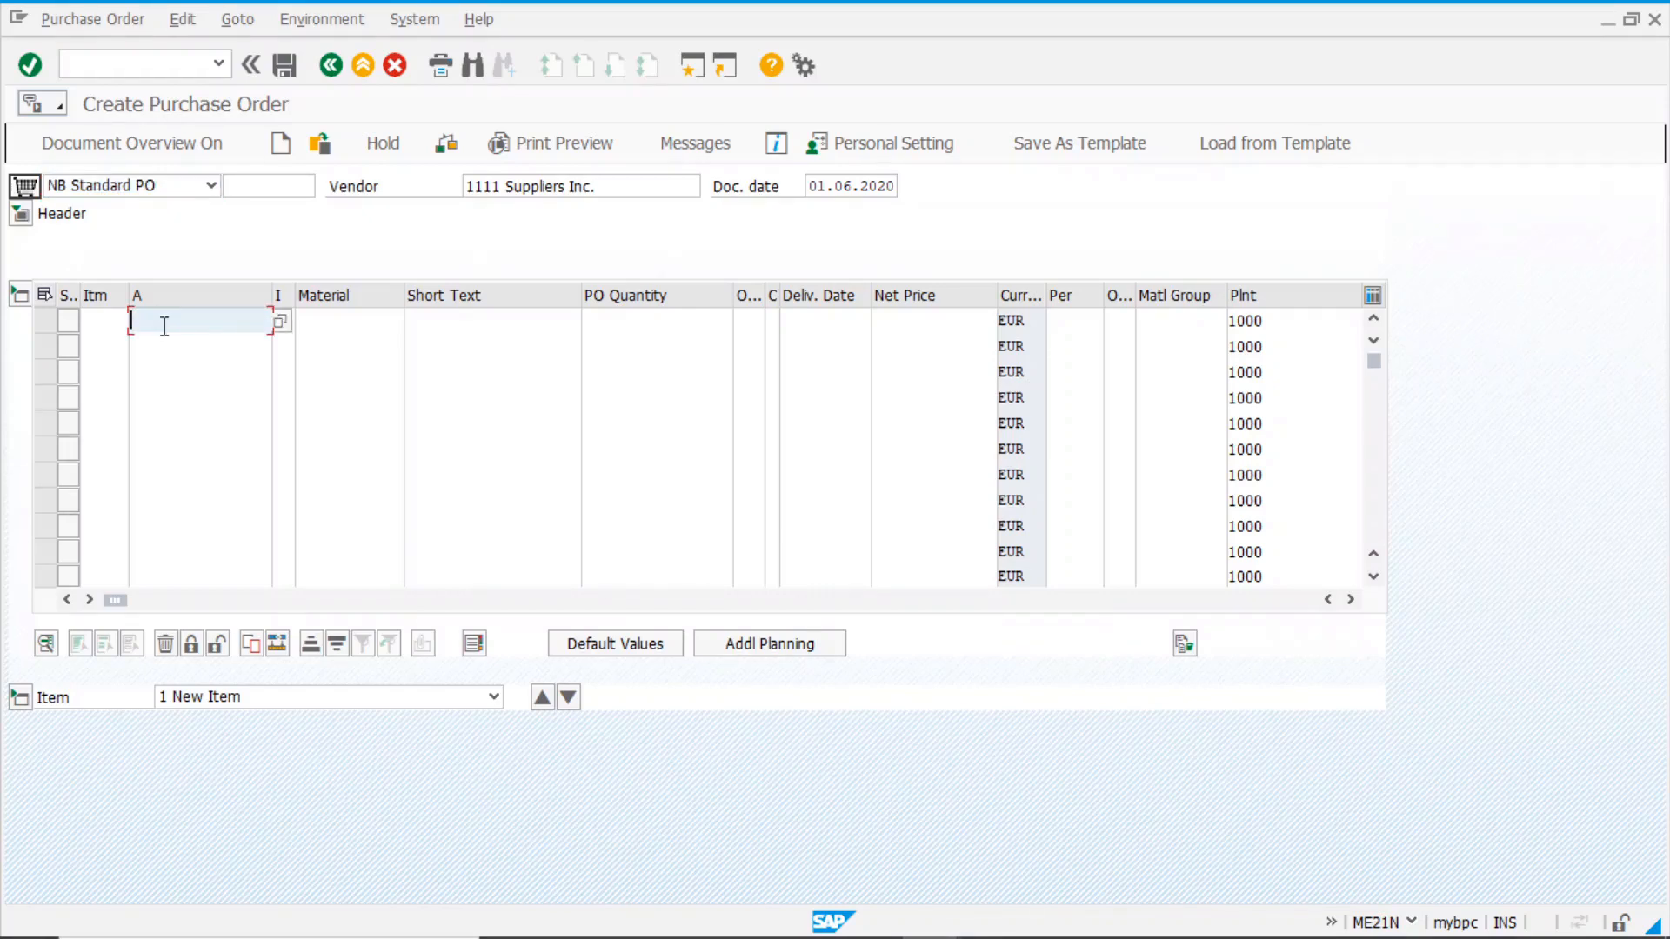
{"action": "type", "text": "K"}
{"action": "key", "text": "Tab"}
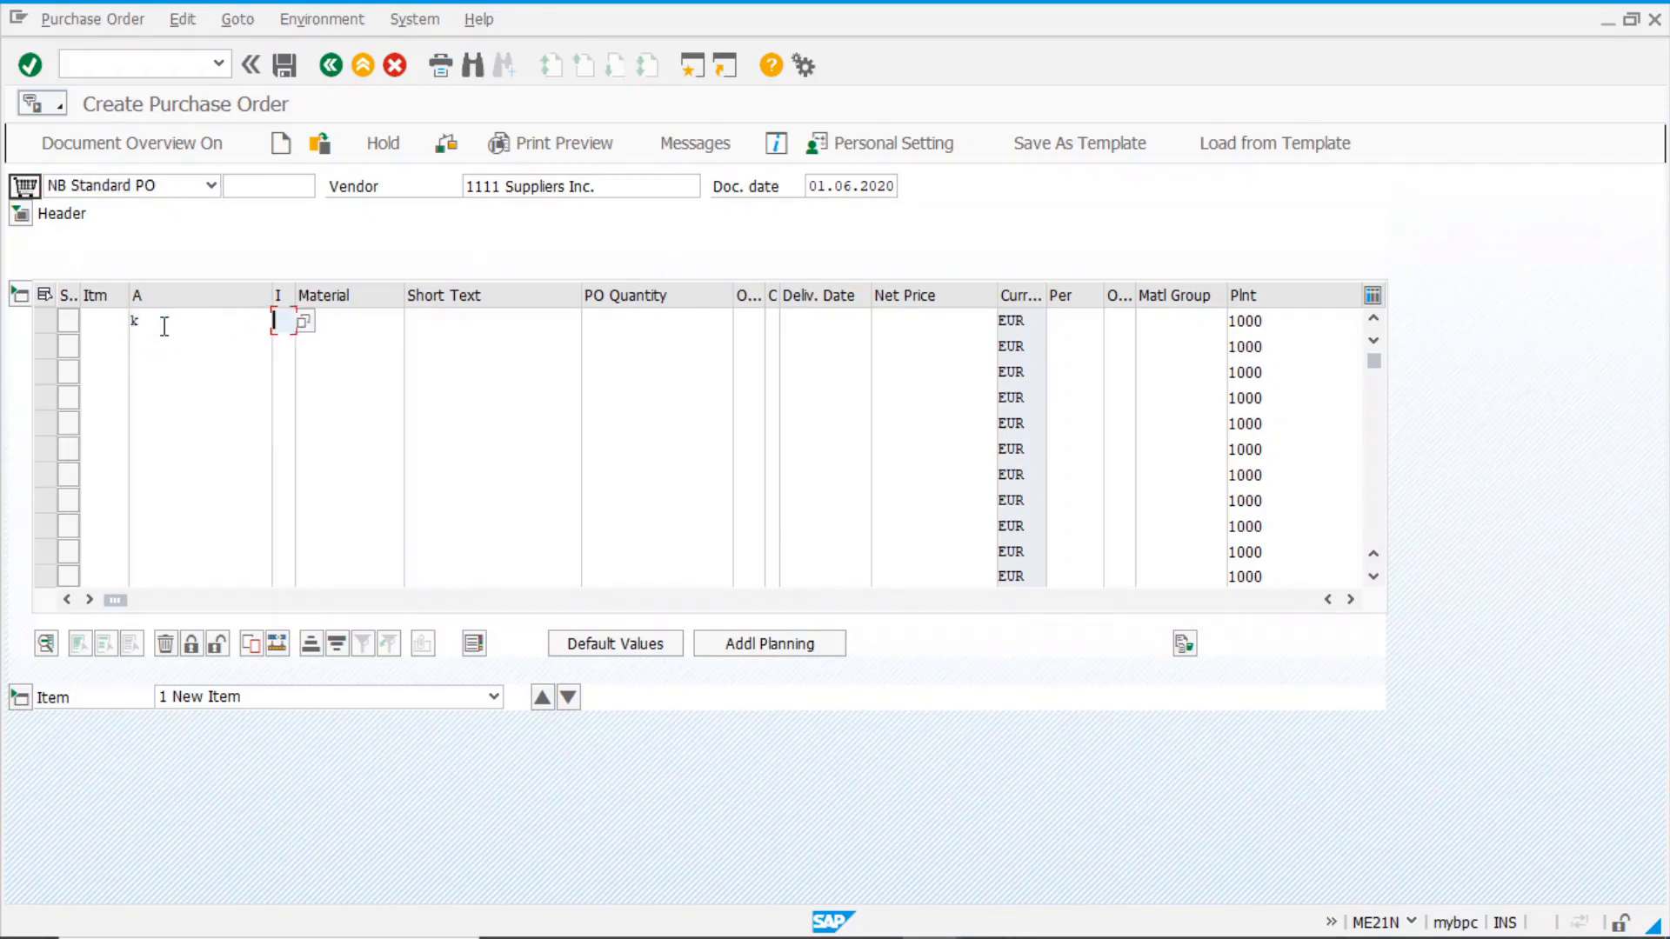
{"action": "type", "text": "d"}
{"action": "key", "text": "Return"}
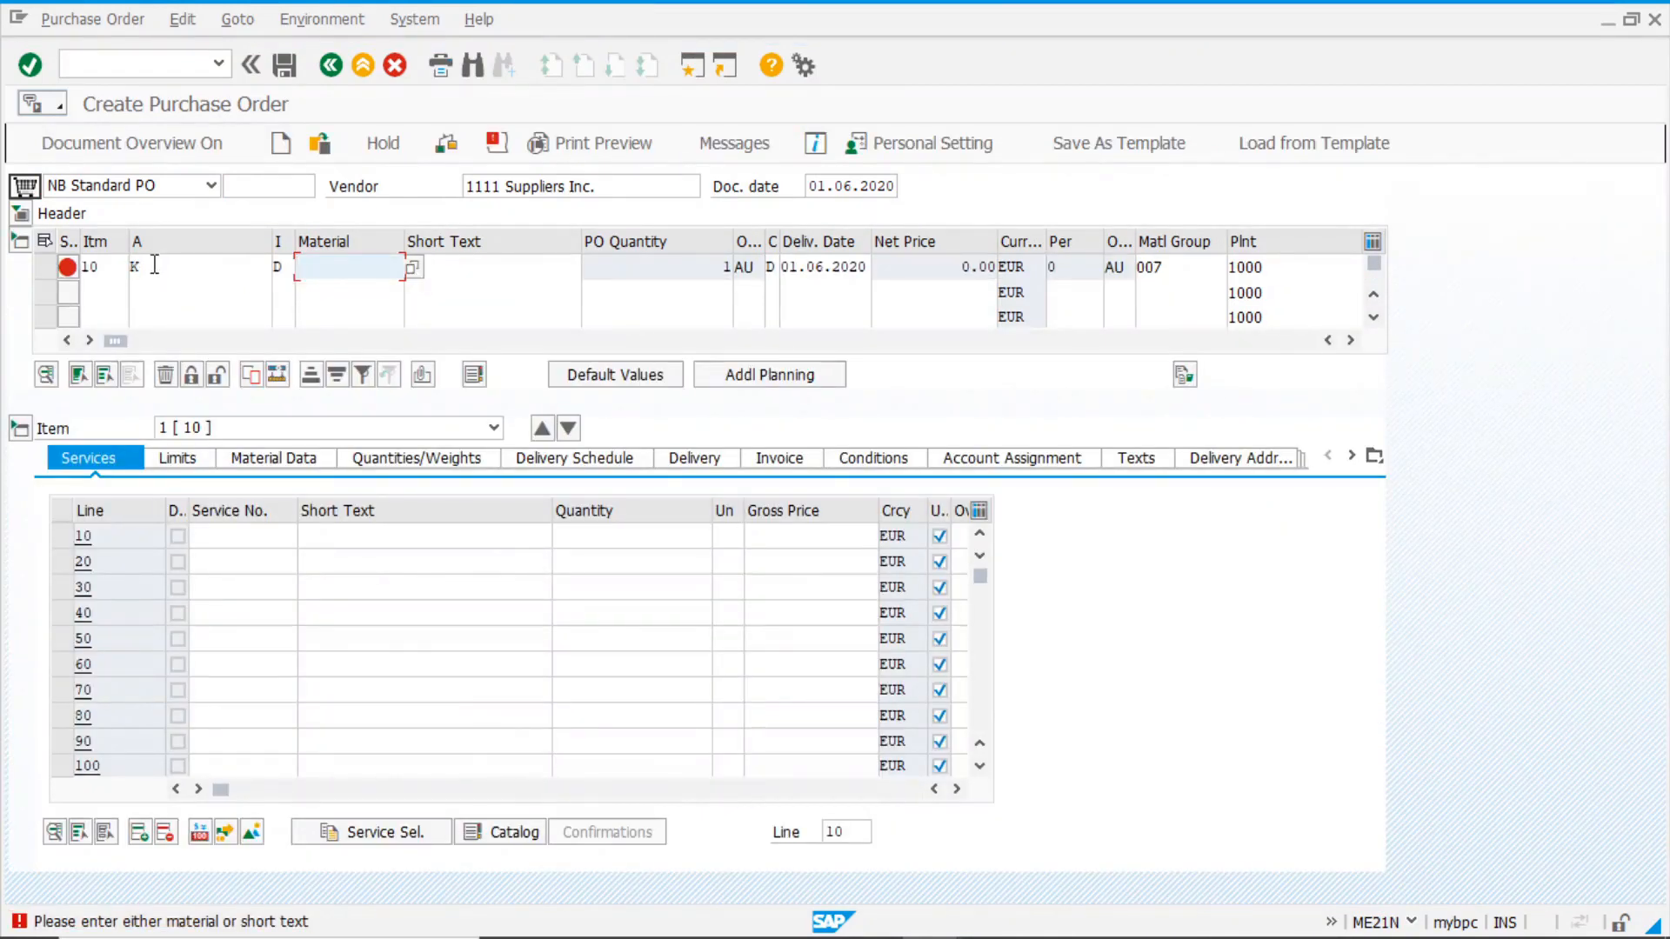
Give item 10 the short text sw intallation
{"action": "left_click", "coordinate": [462, 278]}
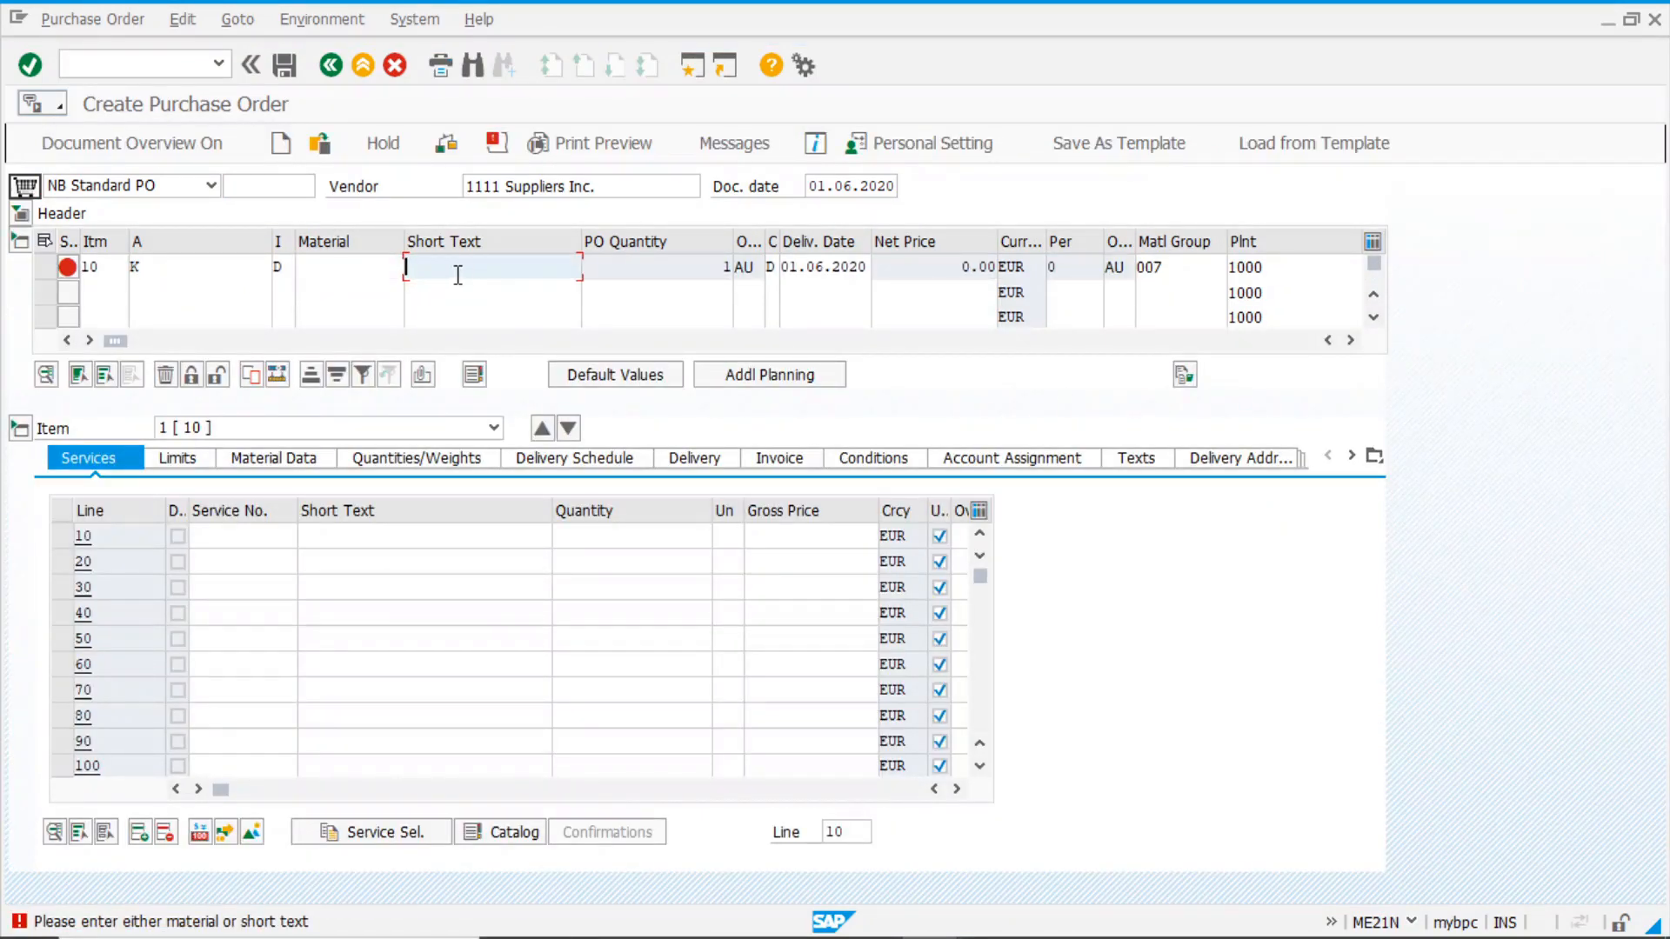
{"action": "type", "text": "SE"}
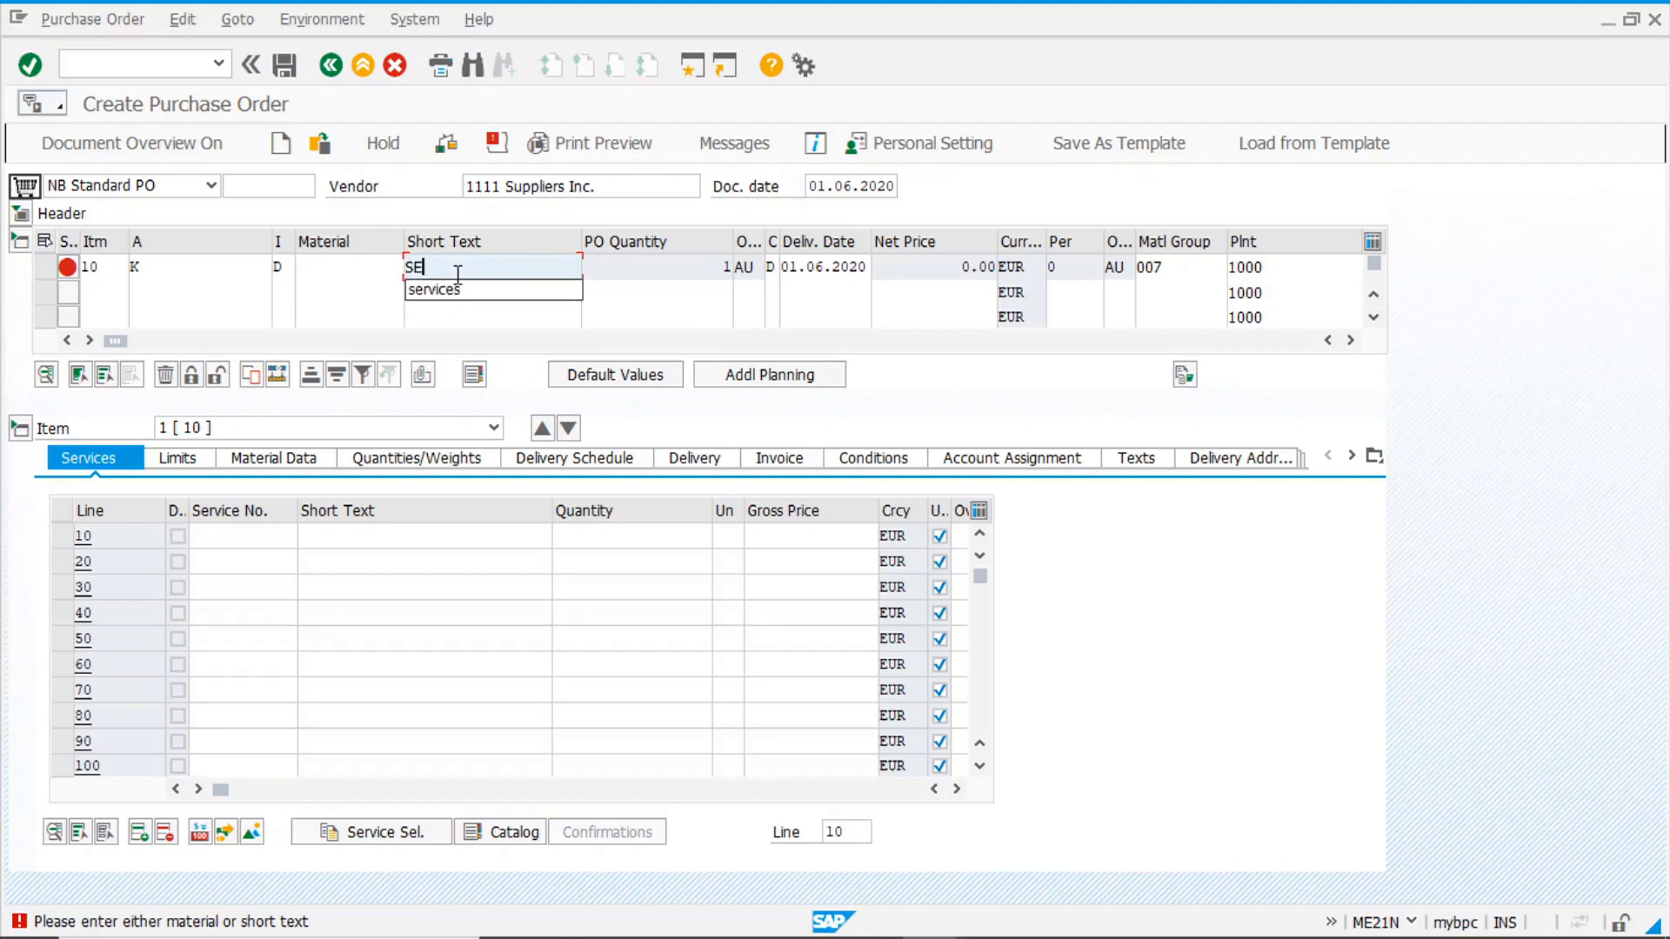
{"action": "key", "text": "BackSpace"}
{"action": "type", "text": "W"}
{"action": "key", "text": "Down"}
{"action": "key", "text": "Return"}
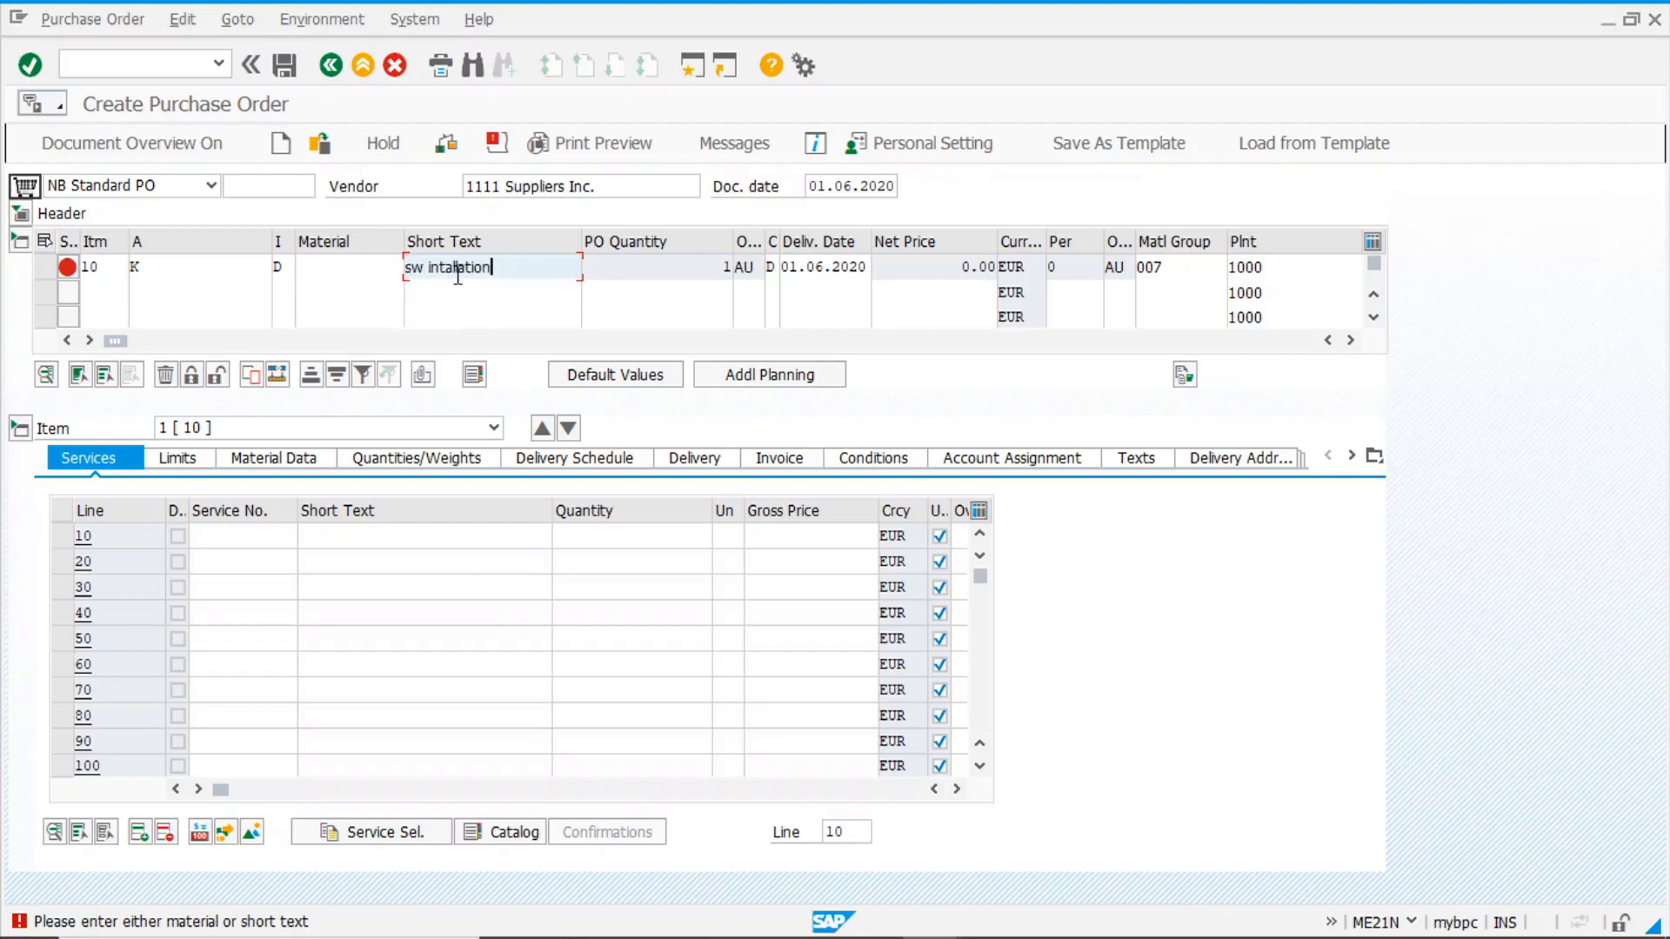
Adopt the Install Office and Set up Outlook mail lines of Ms. Office Set up from model specifications SW001 into item 10's services
{"action": "left_click", "coordinate": [367, 545]}
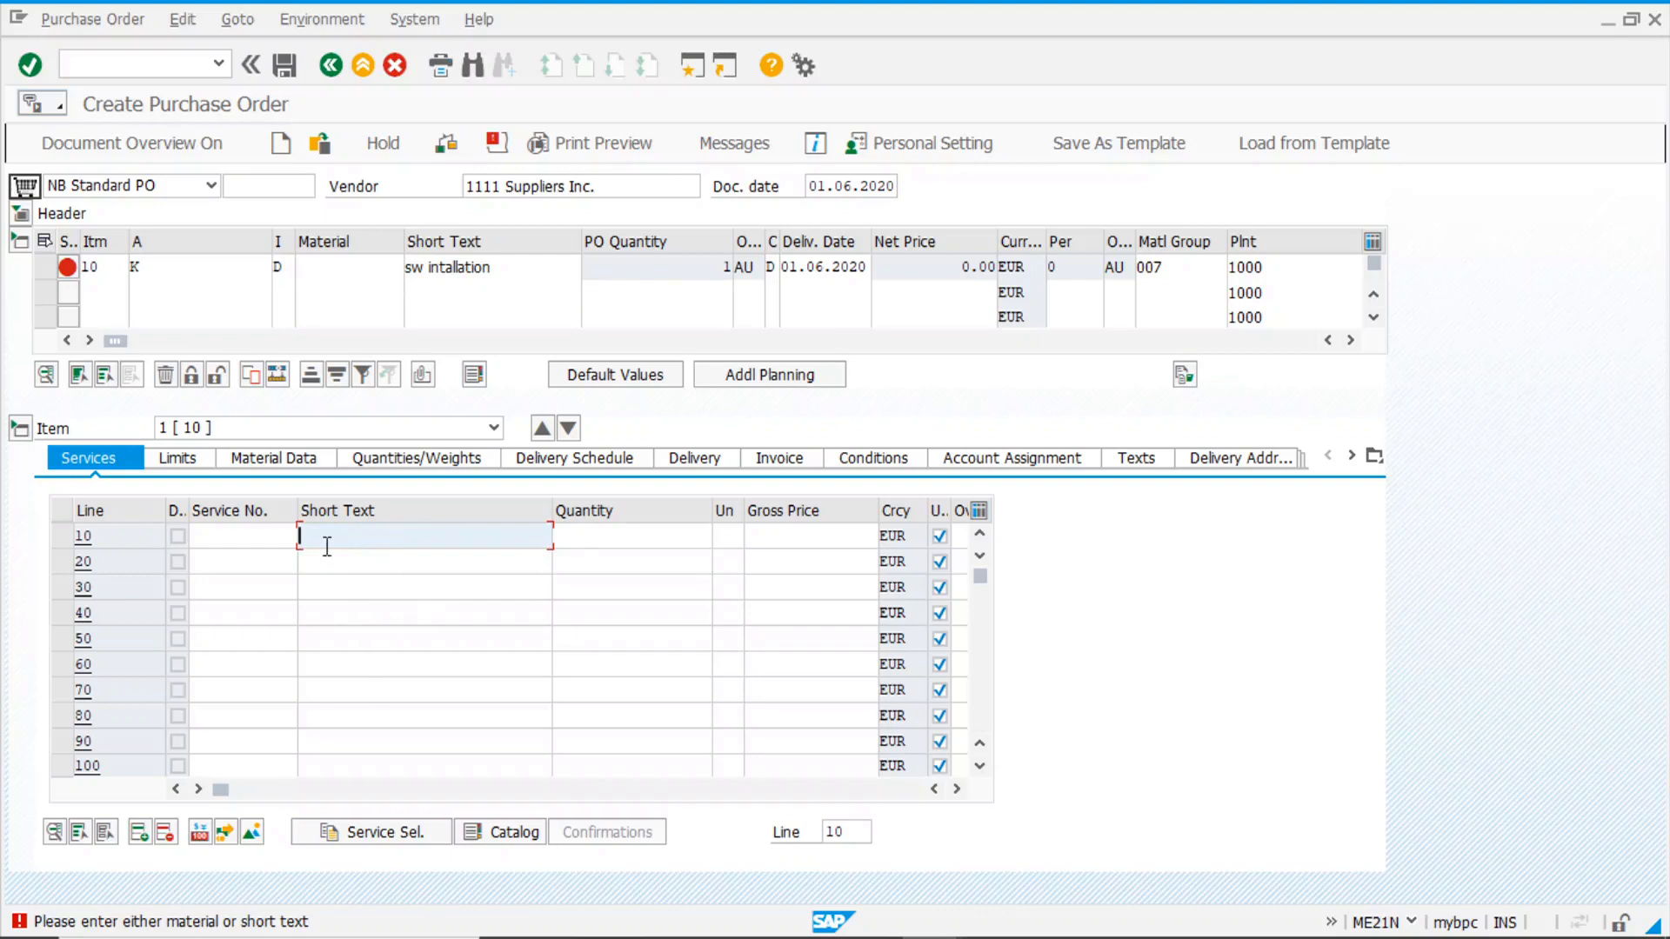
{"action": "left_click", "coordinate": [366, 840]}
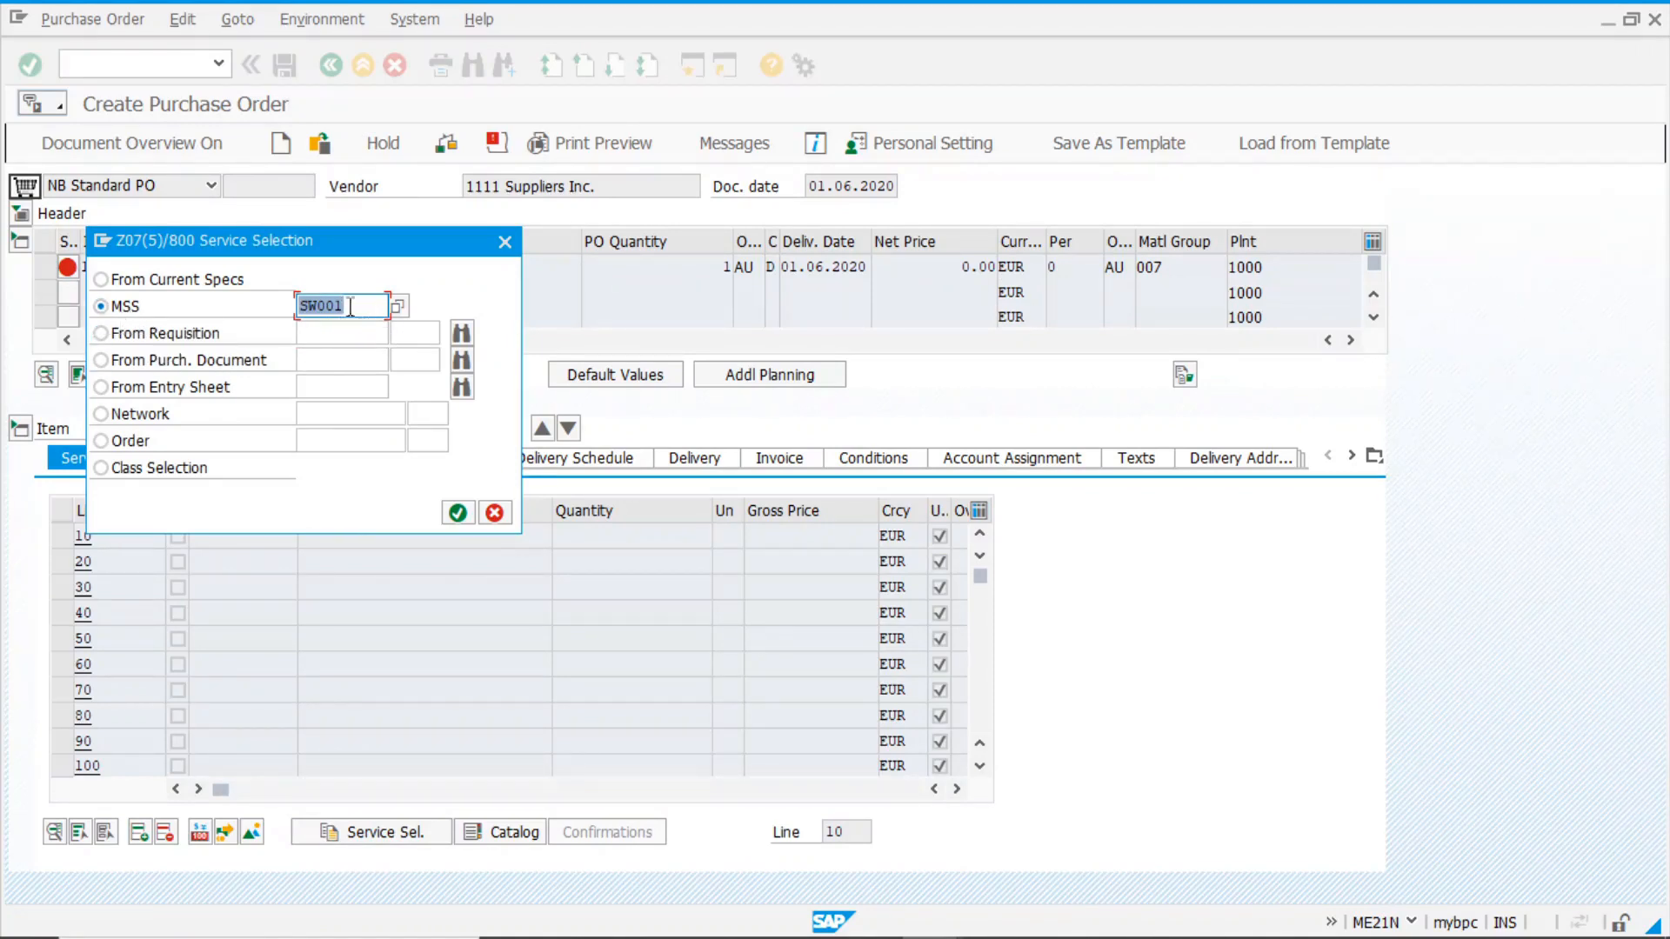
{"action": "left_click", "coordinate": [458, 514]}
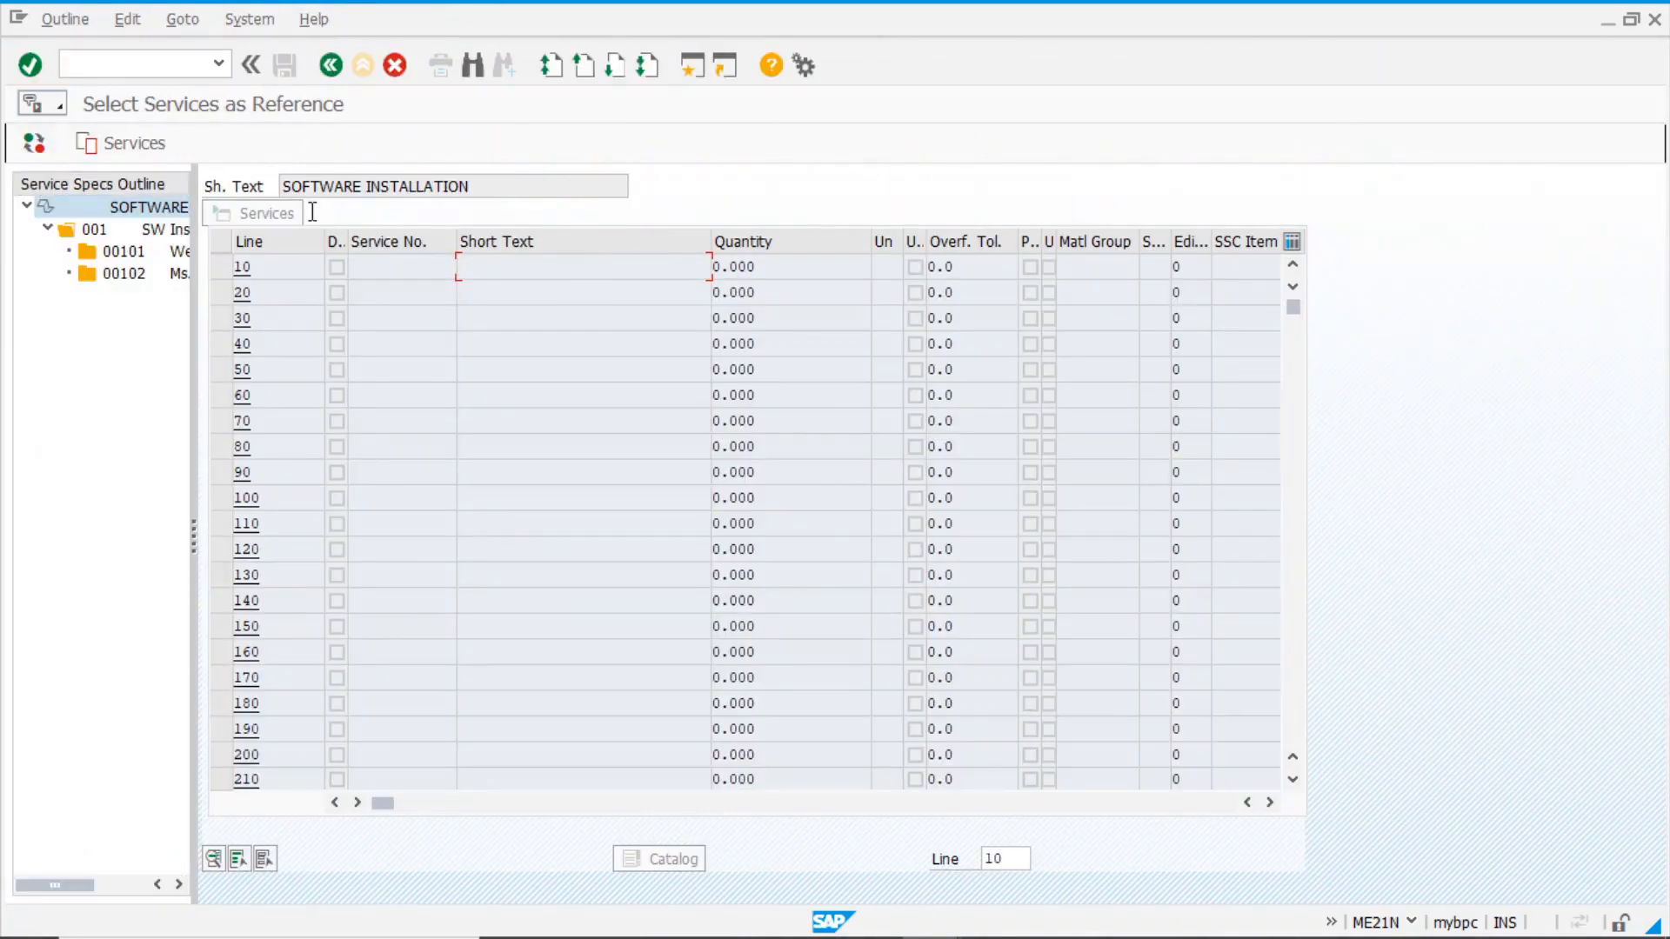
{"action": "left_click_drag", "start_coordinate": [196, 534], "coordinate": [340, 533]}
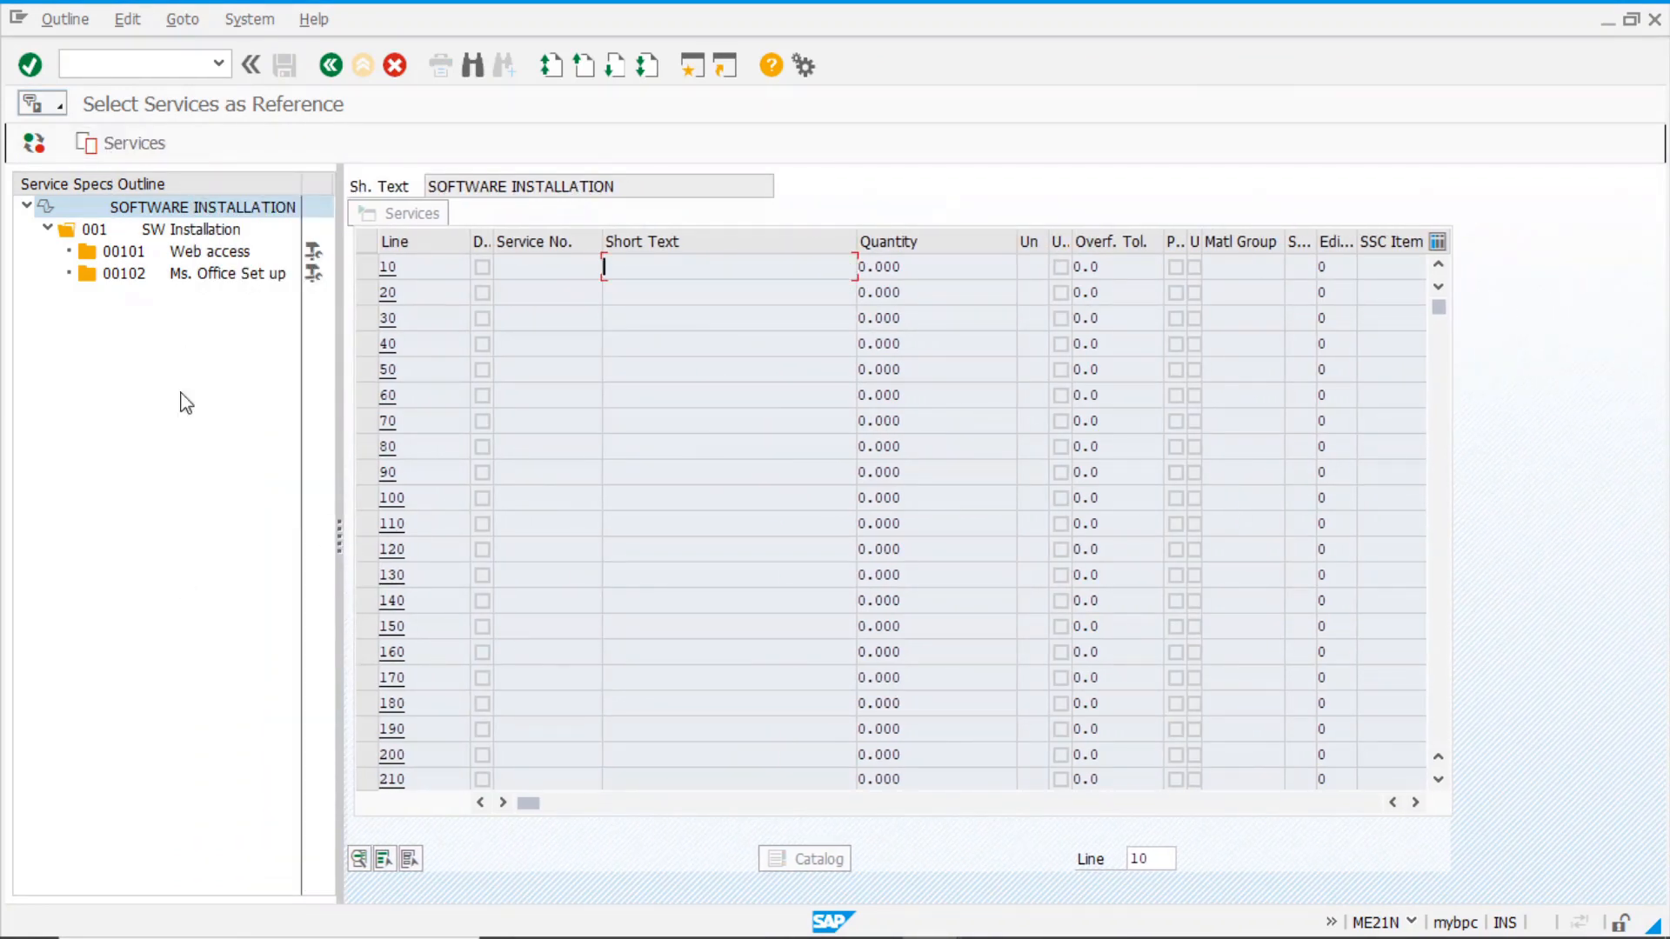
{"action": "left_click", "coordinate": [203, 277]}
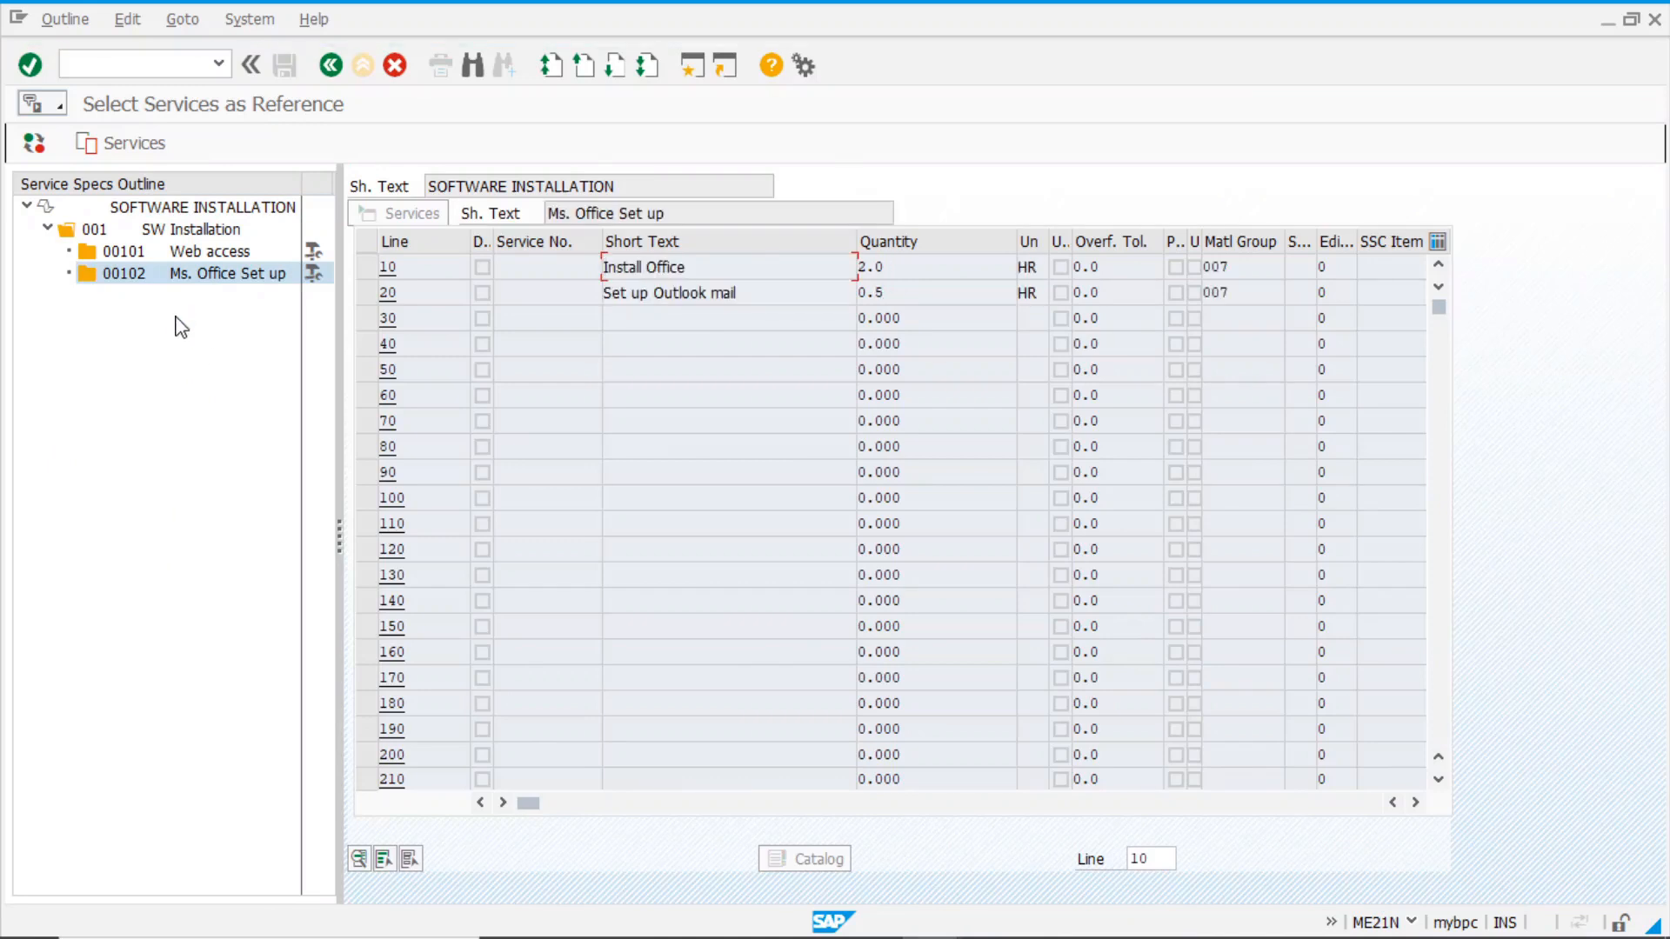
{"action": "left_click", "coordinate": [229, 280]}
{"action": "left_click_drag", "start_coordinate": [365, 269], "coordinate": [363, 284]}
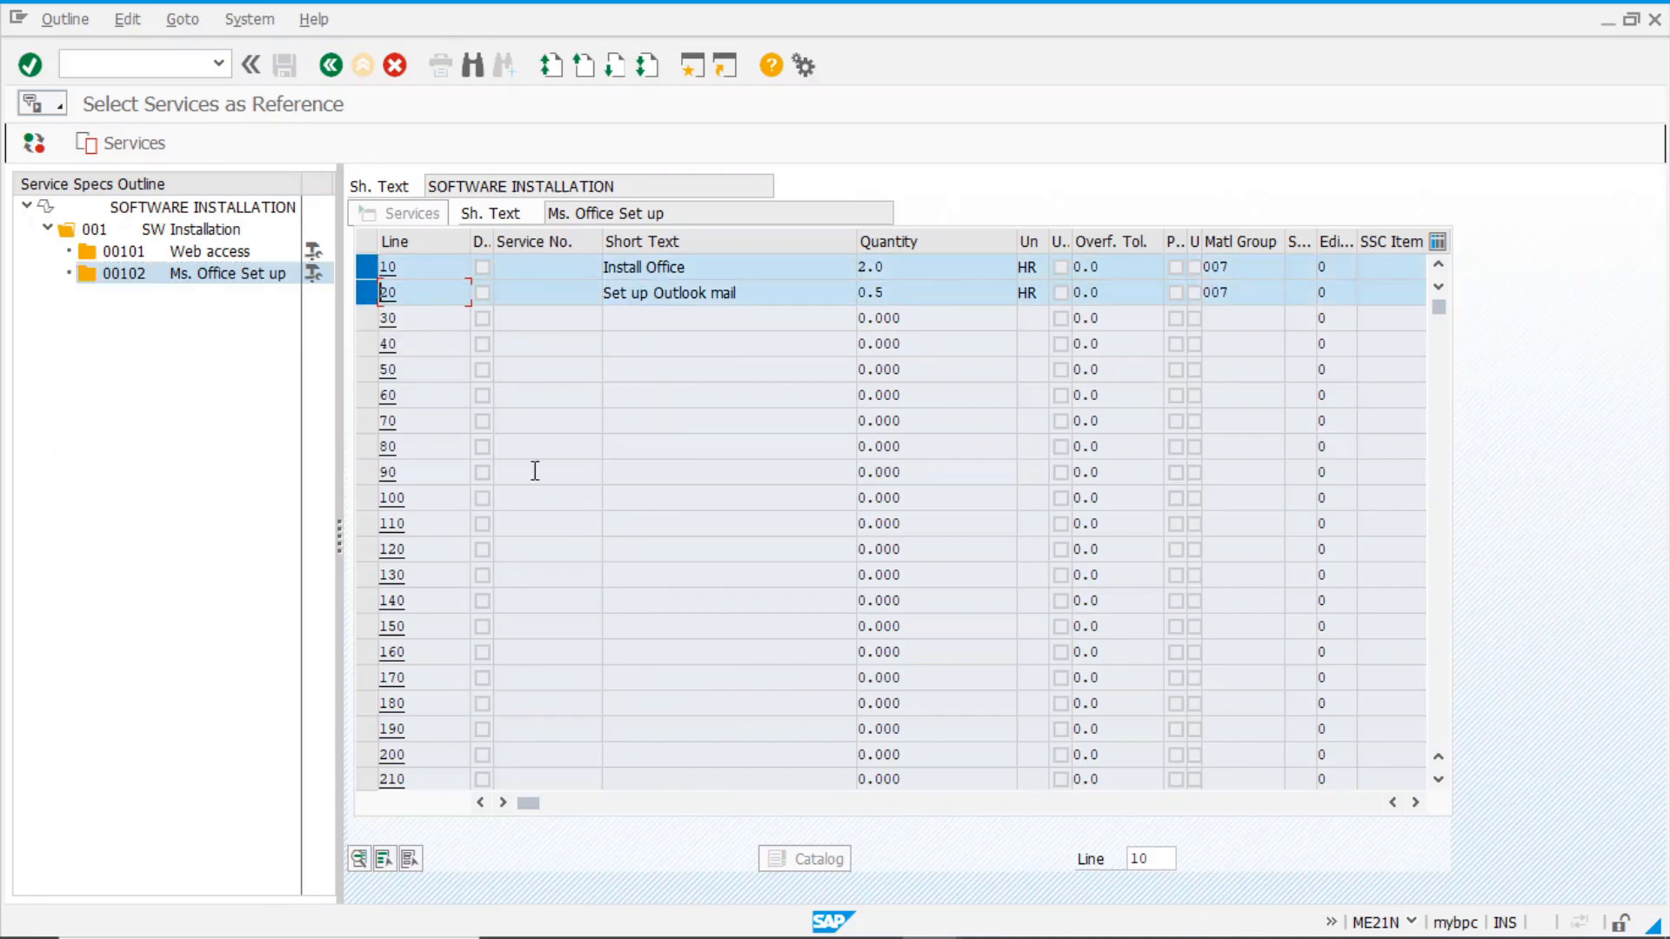
{"action": "left_click", "coordinate": [140, 152]}
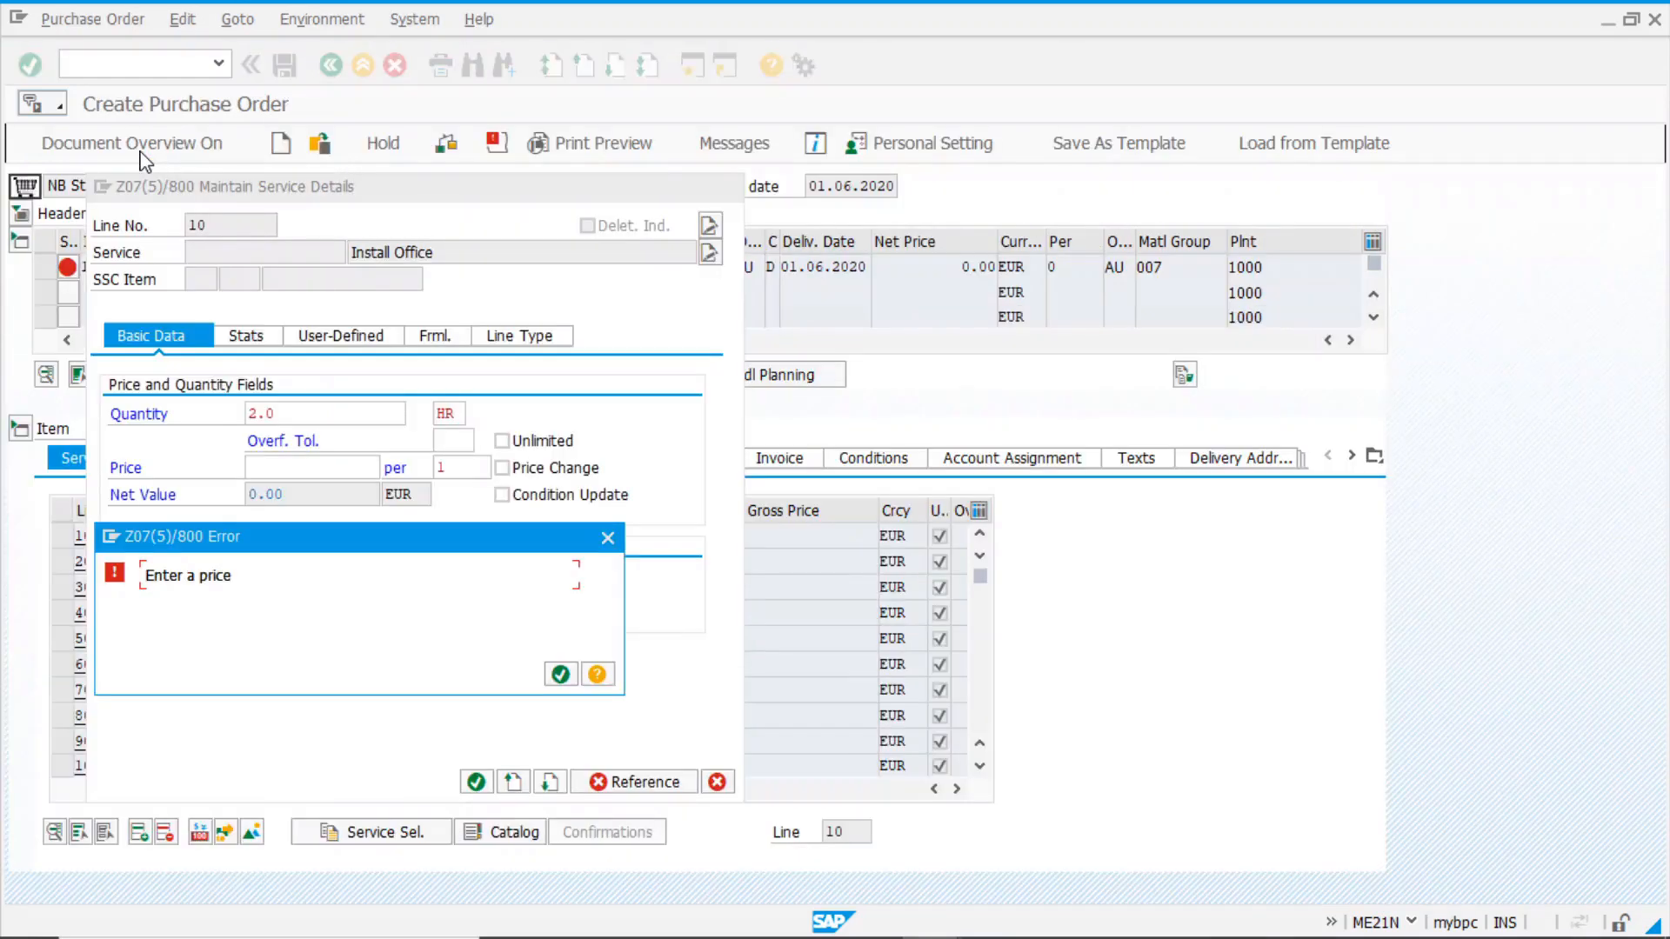
Set the price of the Install Office service to 50 EUR and assign it to cost center 1000
{"action": "left_click", "coordinate": [559, 675]}
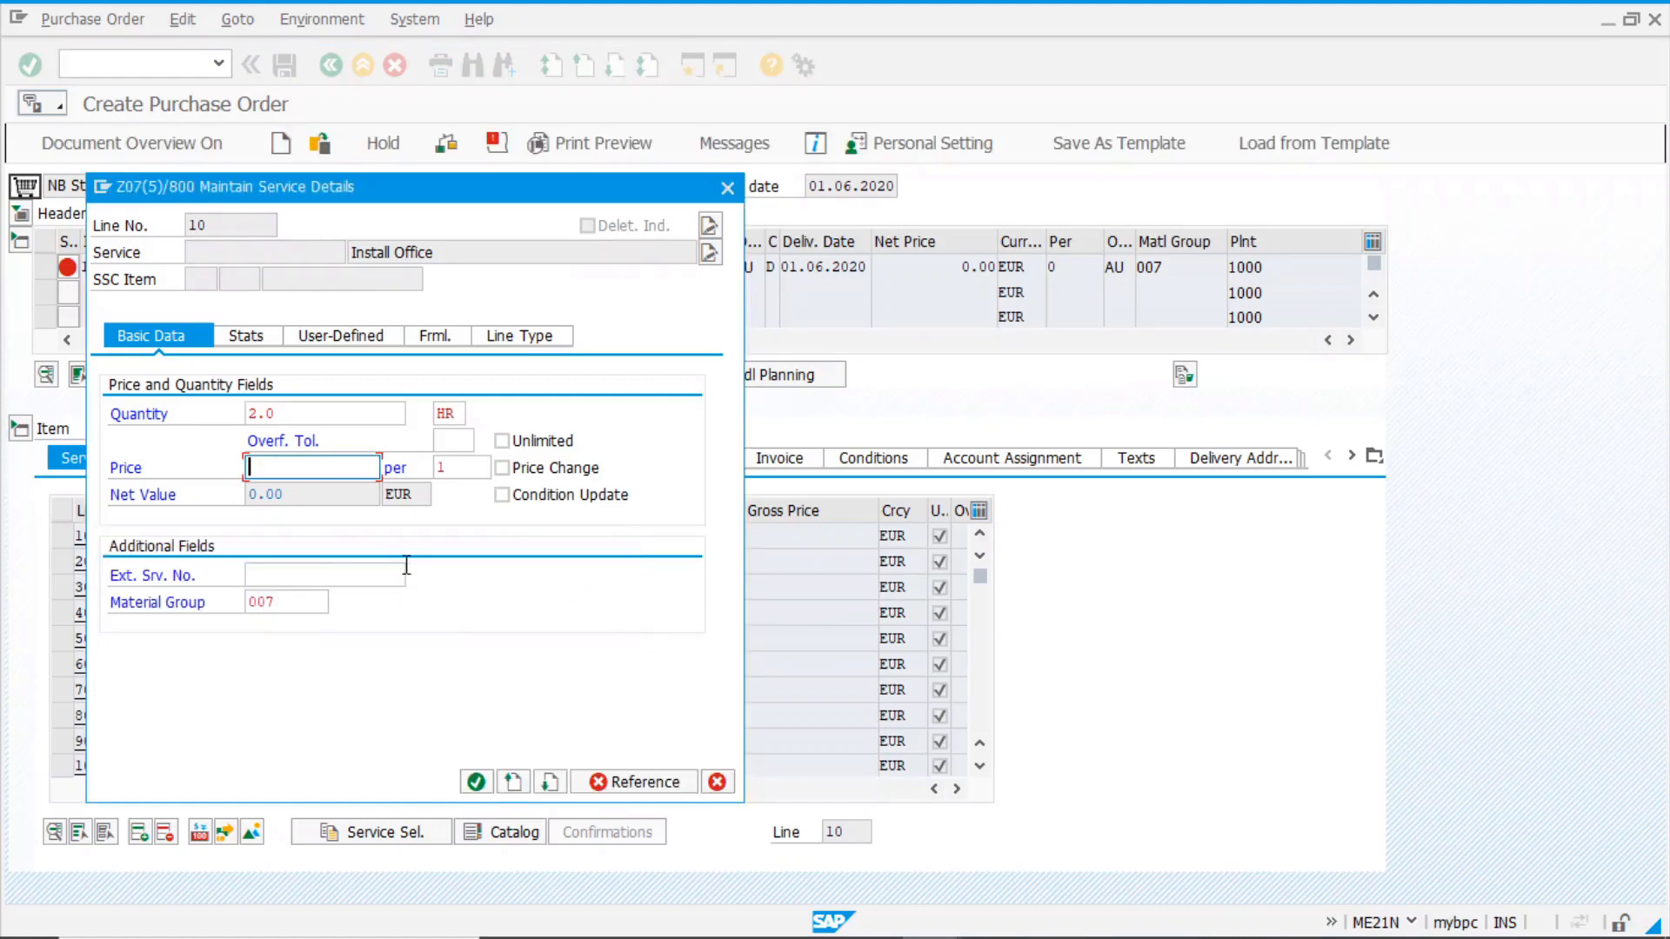
{"action": "key", "text": "Return"}
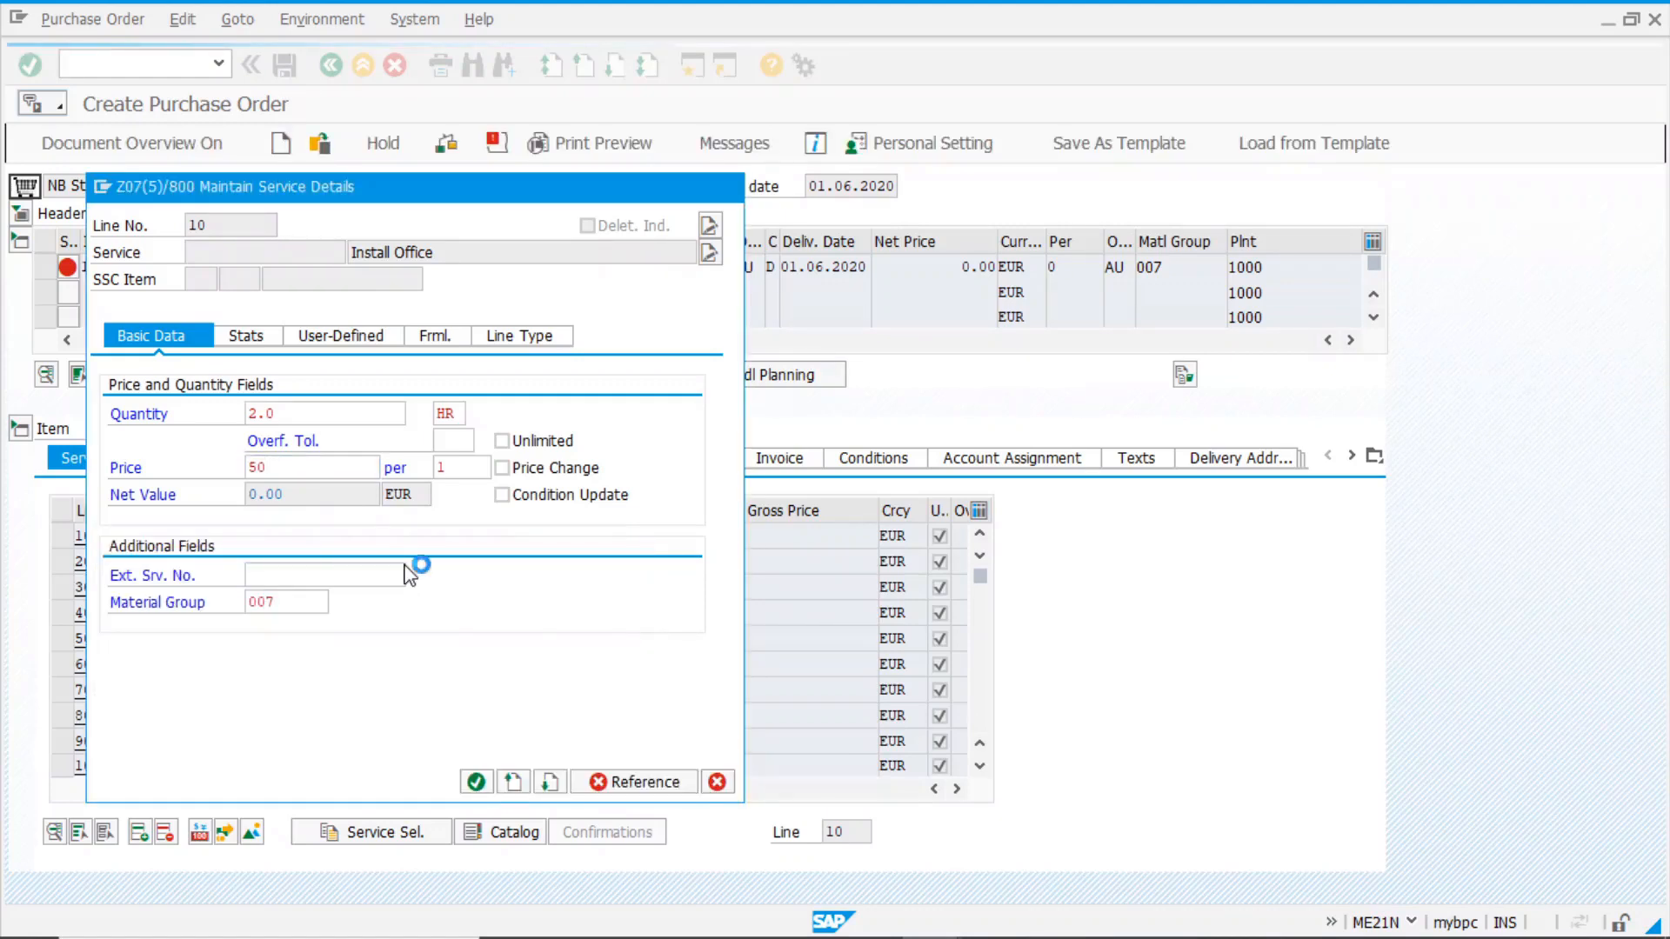
{"action": "left_click", "coordinate": [198, 441]}
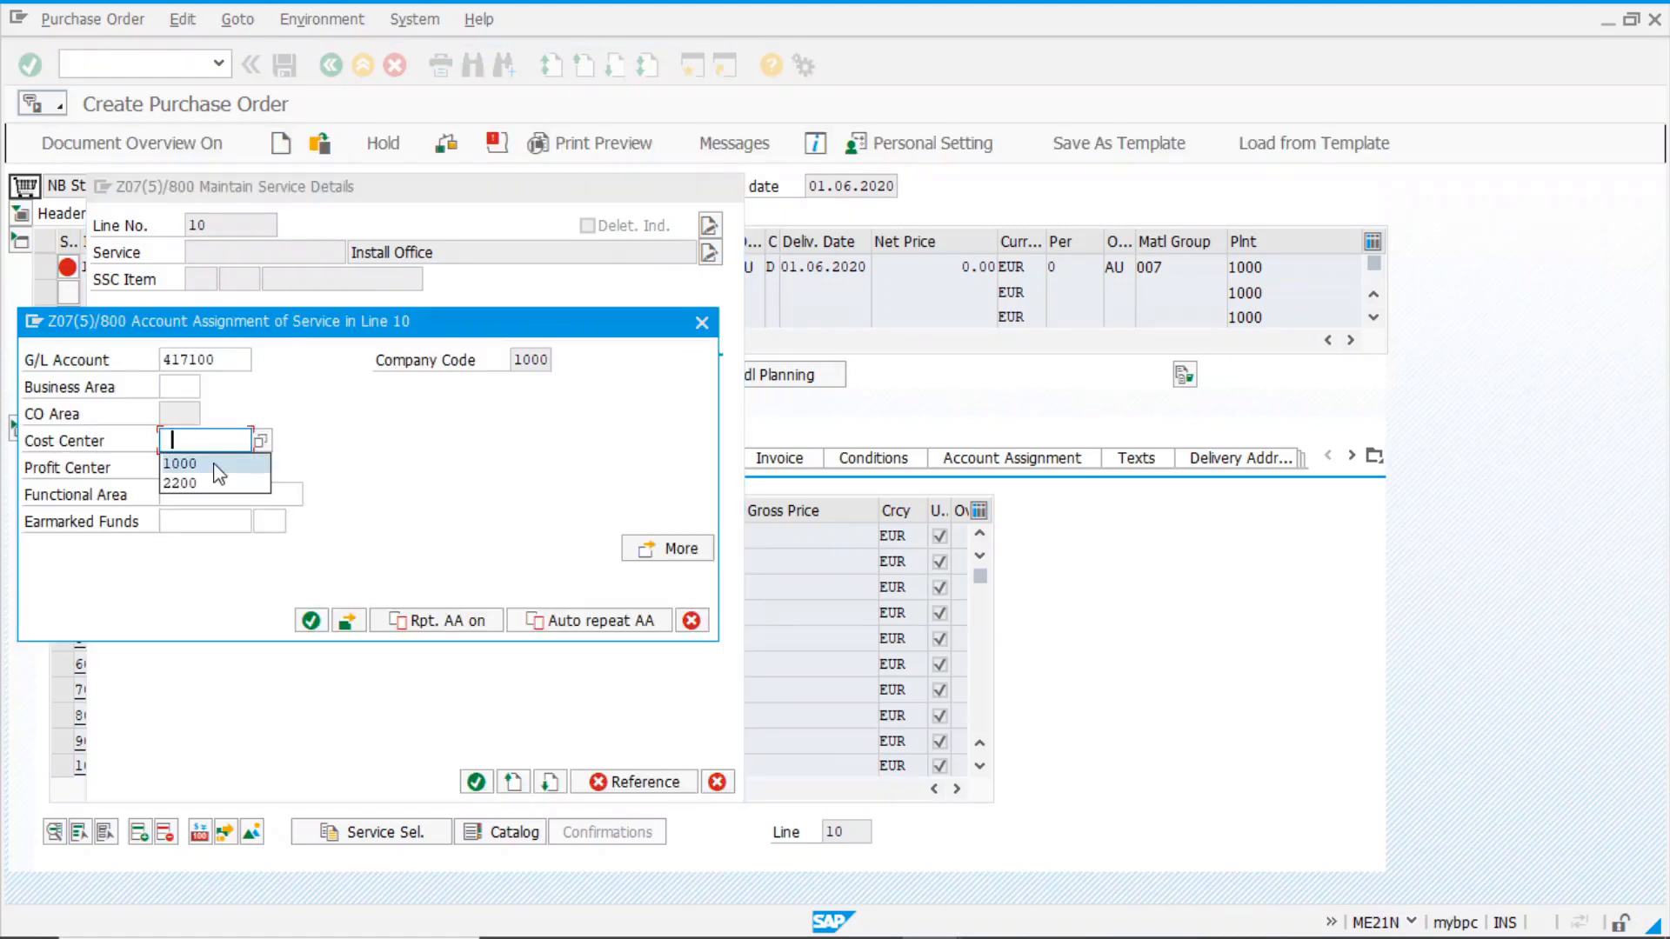
{"action": "left_click", "coordinate": [209, 463]}
{"action": "left_click", "coordinate": [310, 620]}
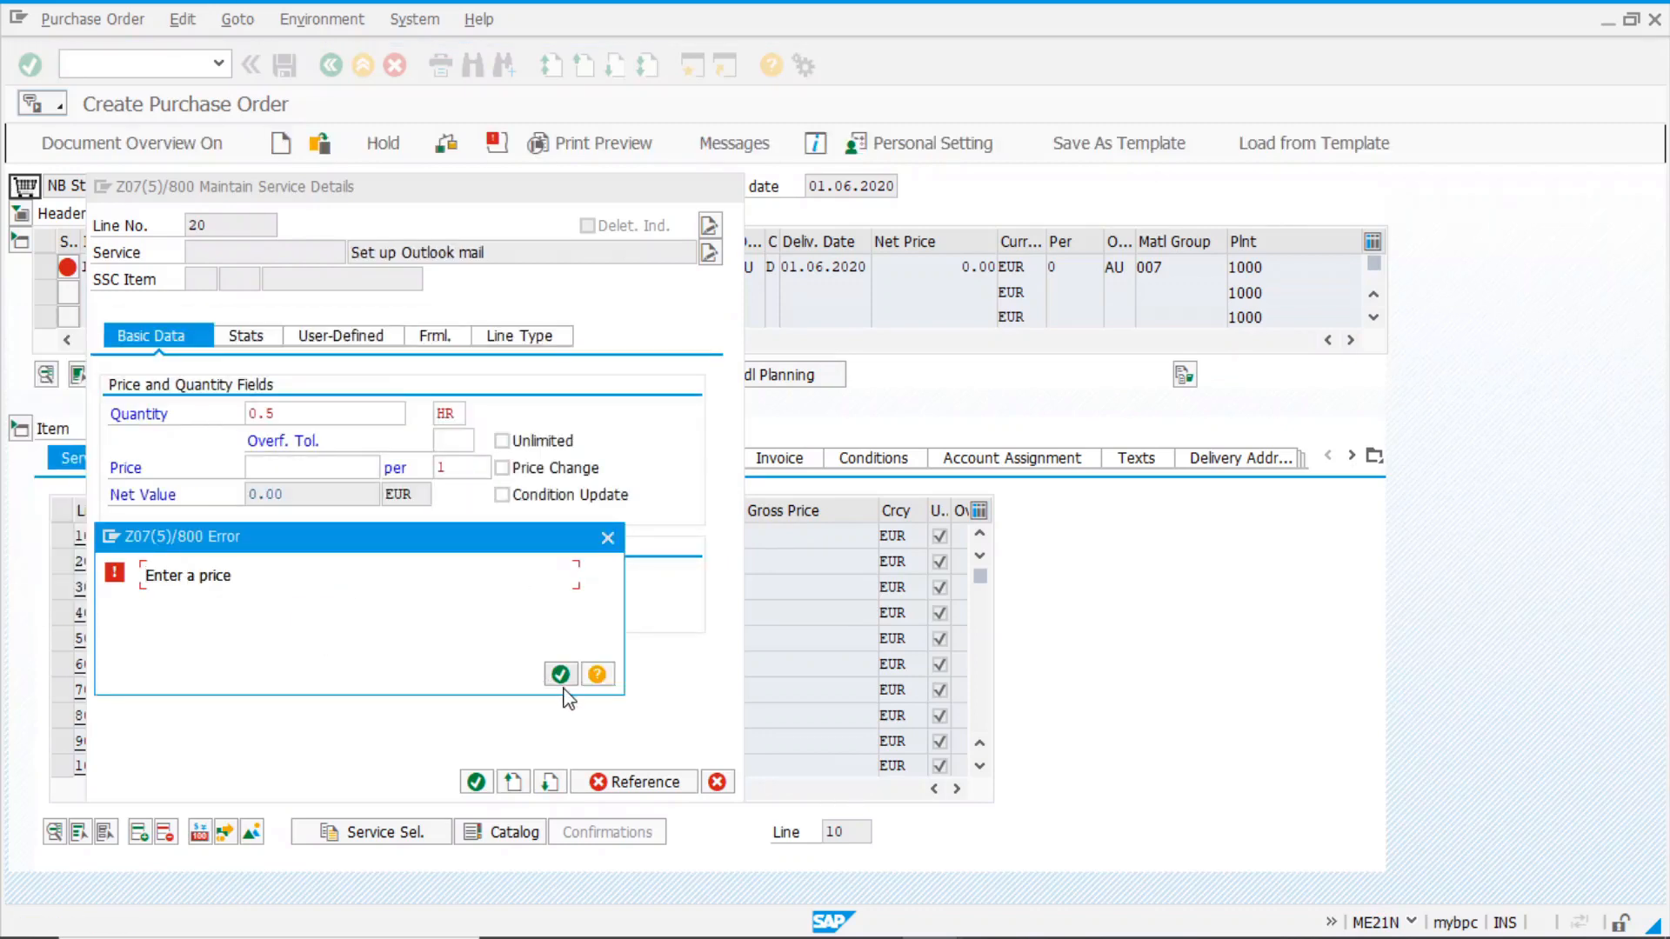
Price the Set up Outlook mail service at 50 EUR with cost center 1000, and save the purchase order
{"action": "key", "text": "Return"}
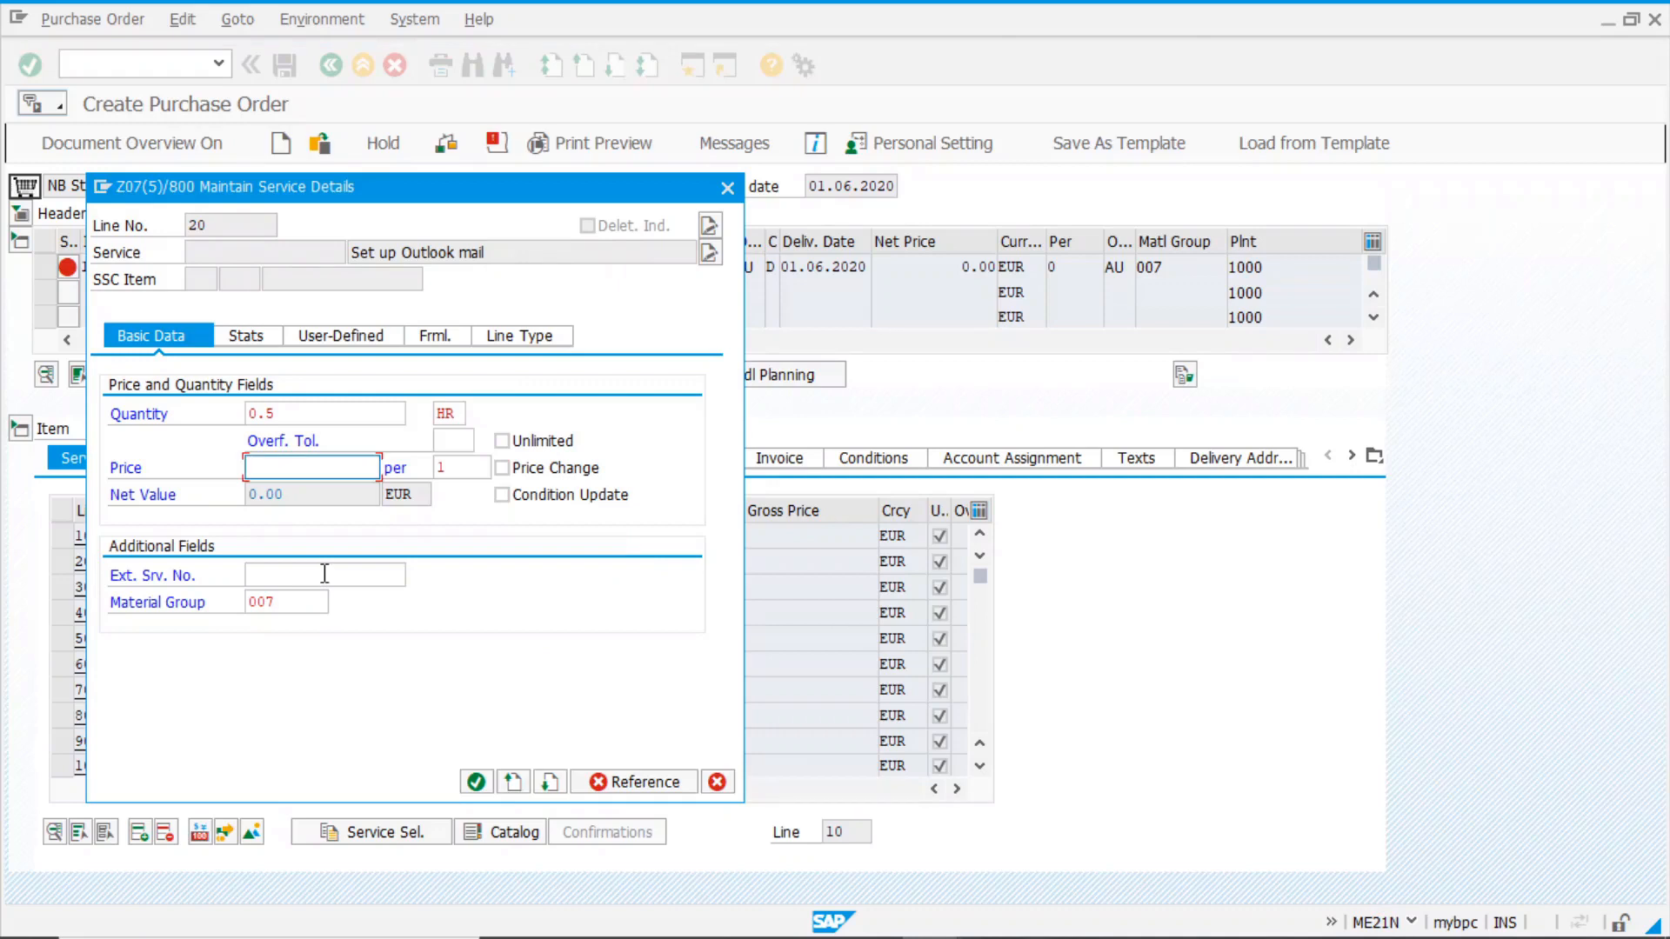
{"action": "type", "text": "50"}
{"action": "key", "text": "Return"}
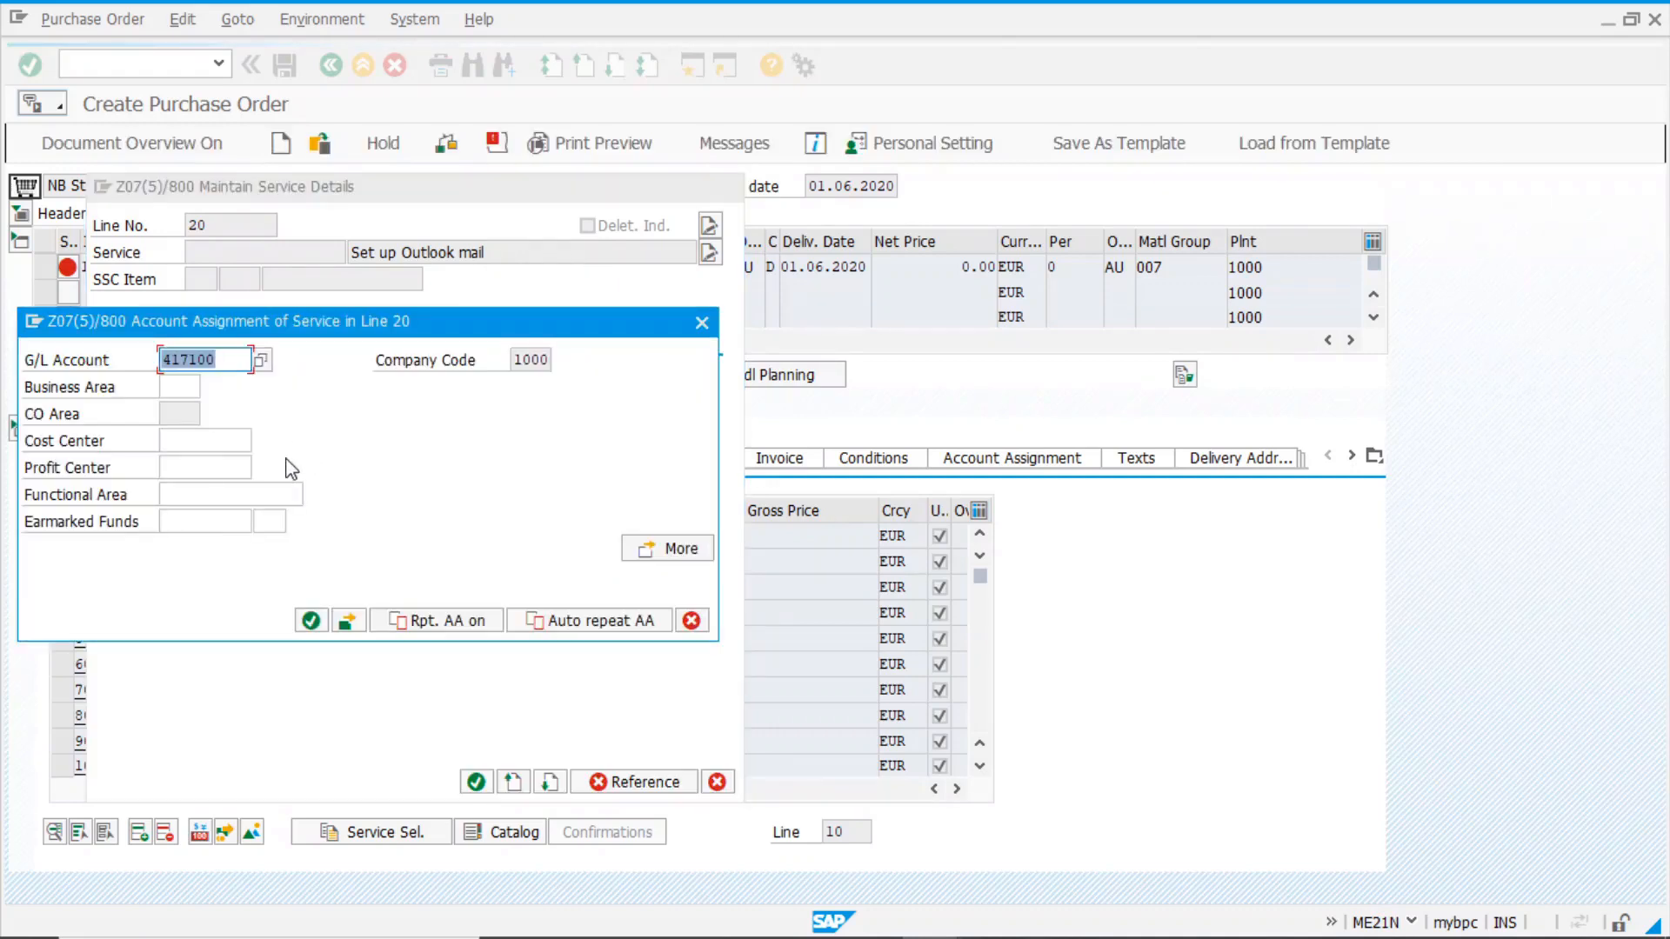
{"action": "left_click", "coordinate": [186, 432]}
{"action": "left_click", "coordinate": [182, 459]}
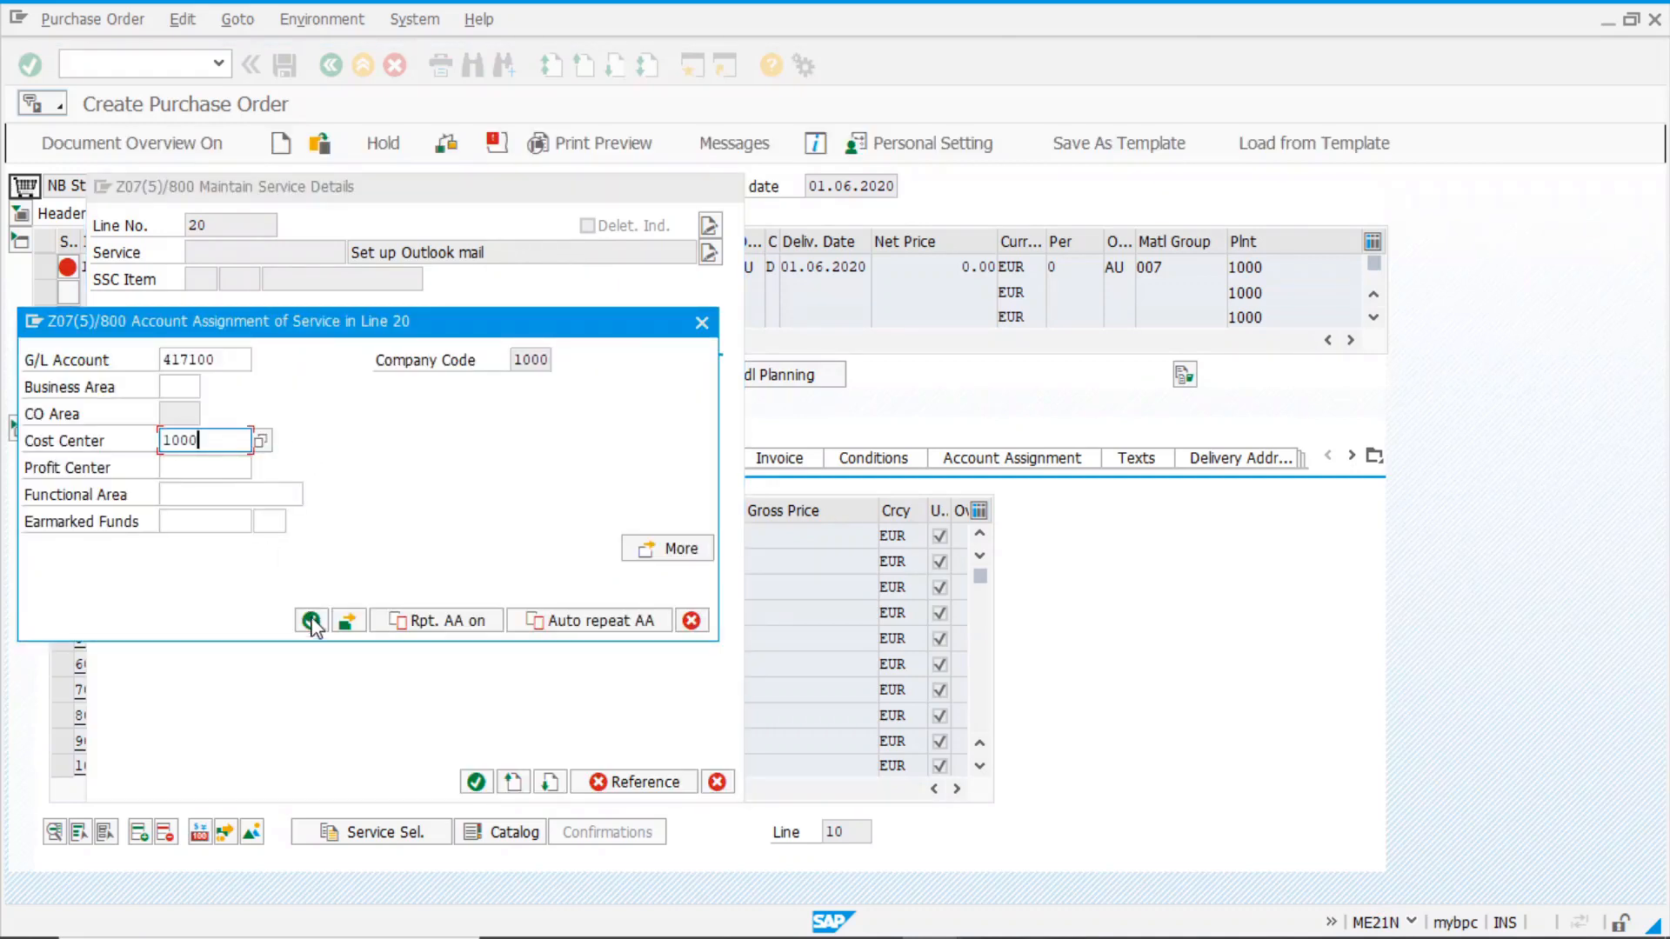
{"action": "left_click", "coordinate": [313, 622]}
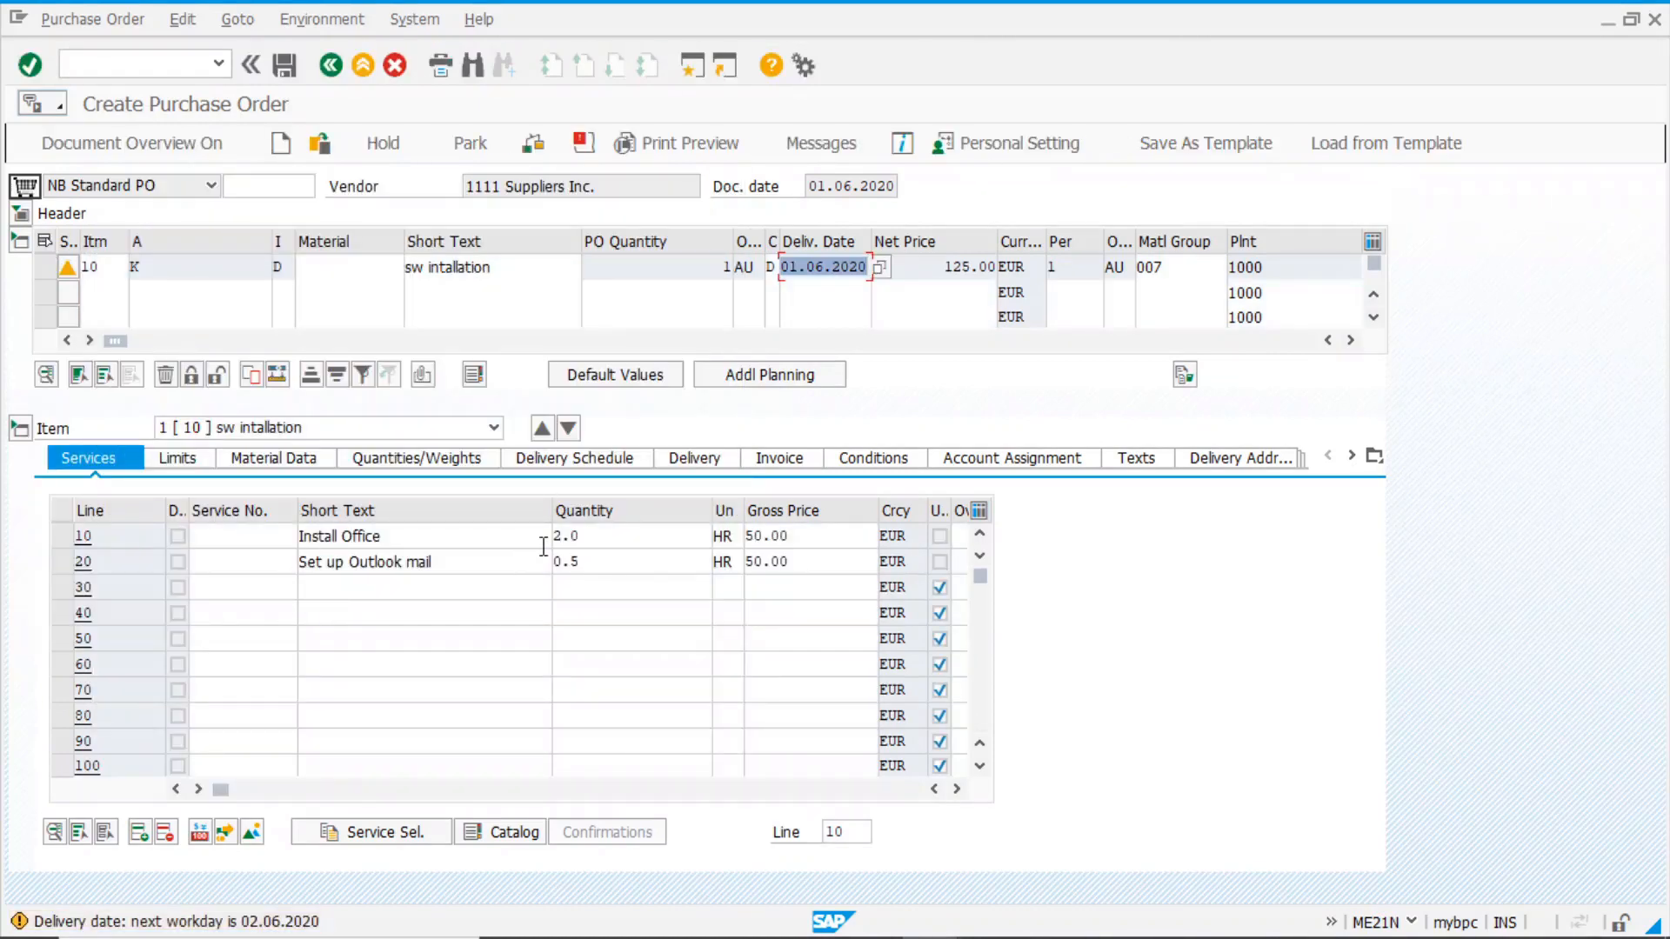
{"action": "left_click", "coordinate": [482, 561]}
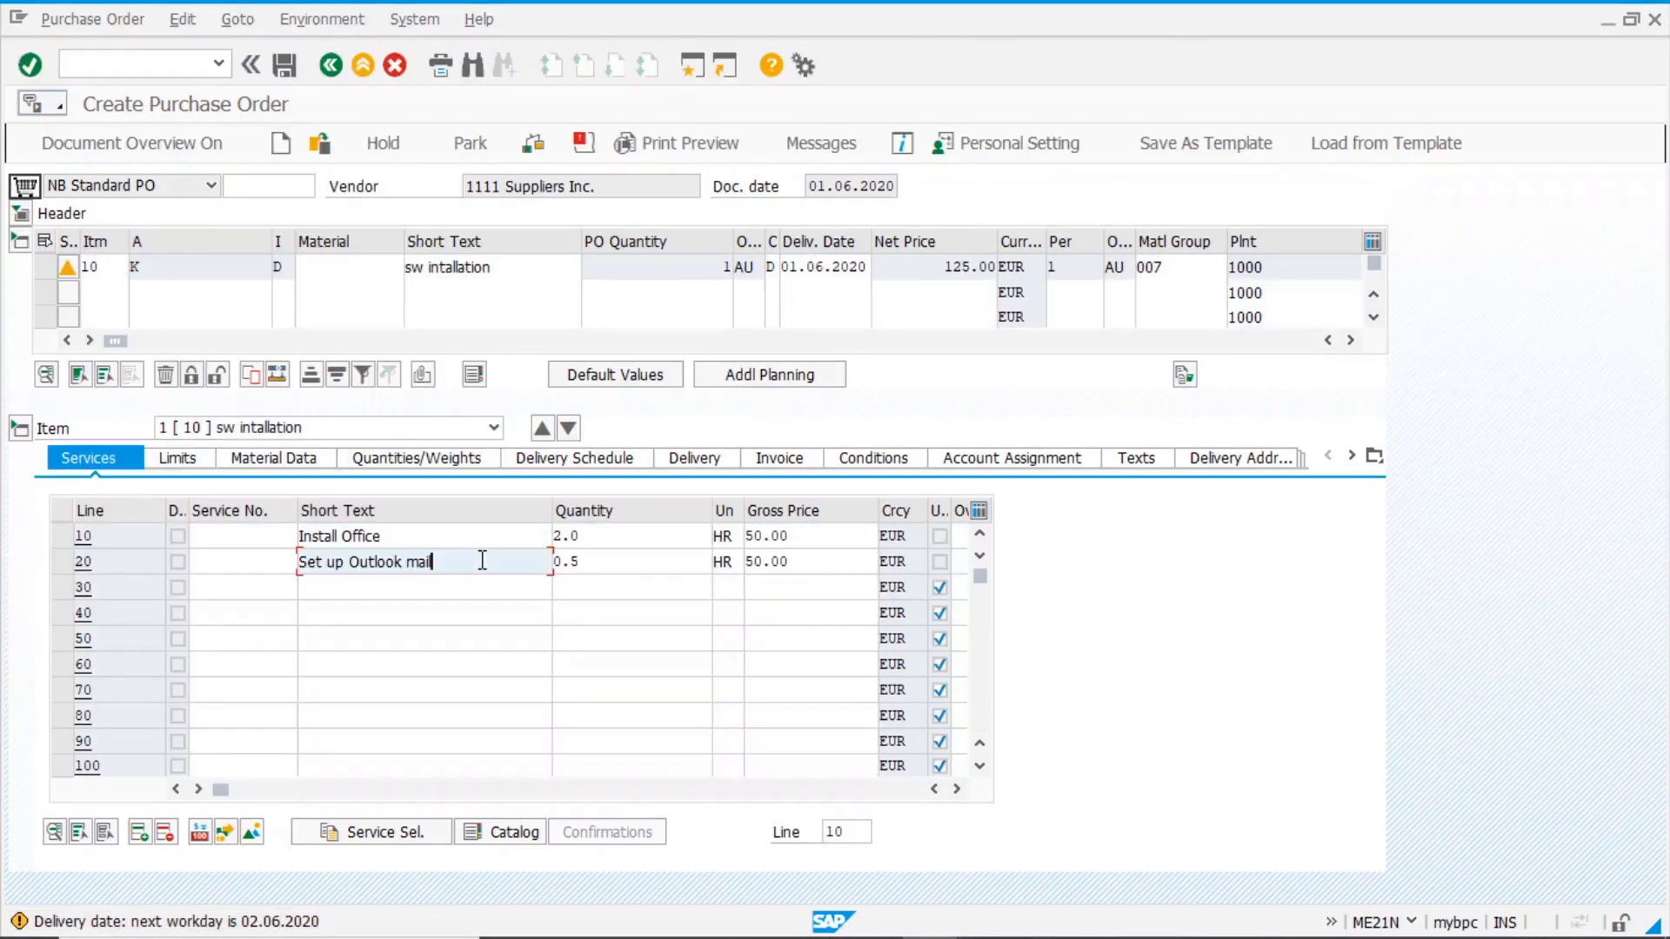
{"action": "left_click", "coordinate": [284, 65]}
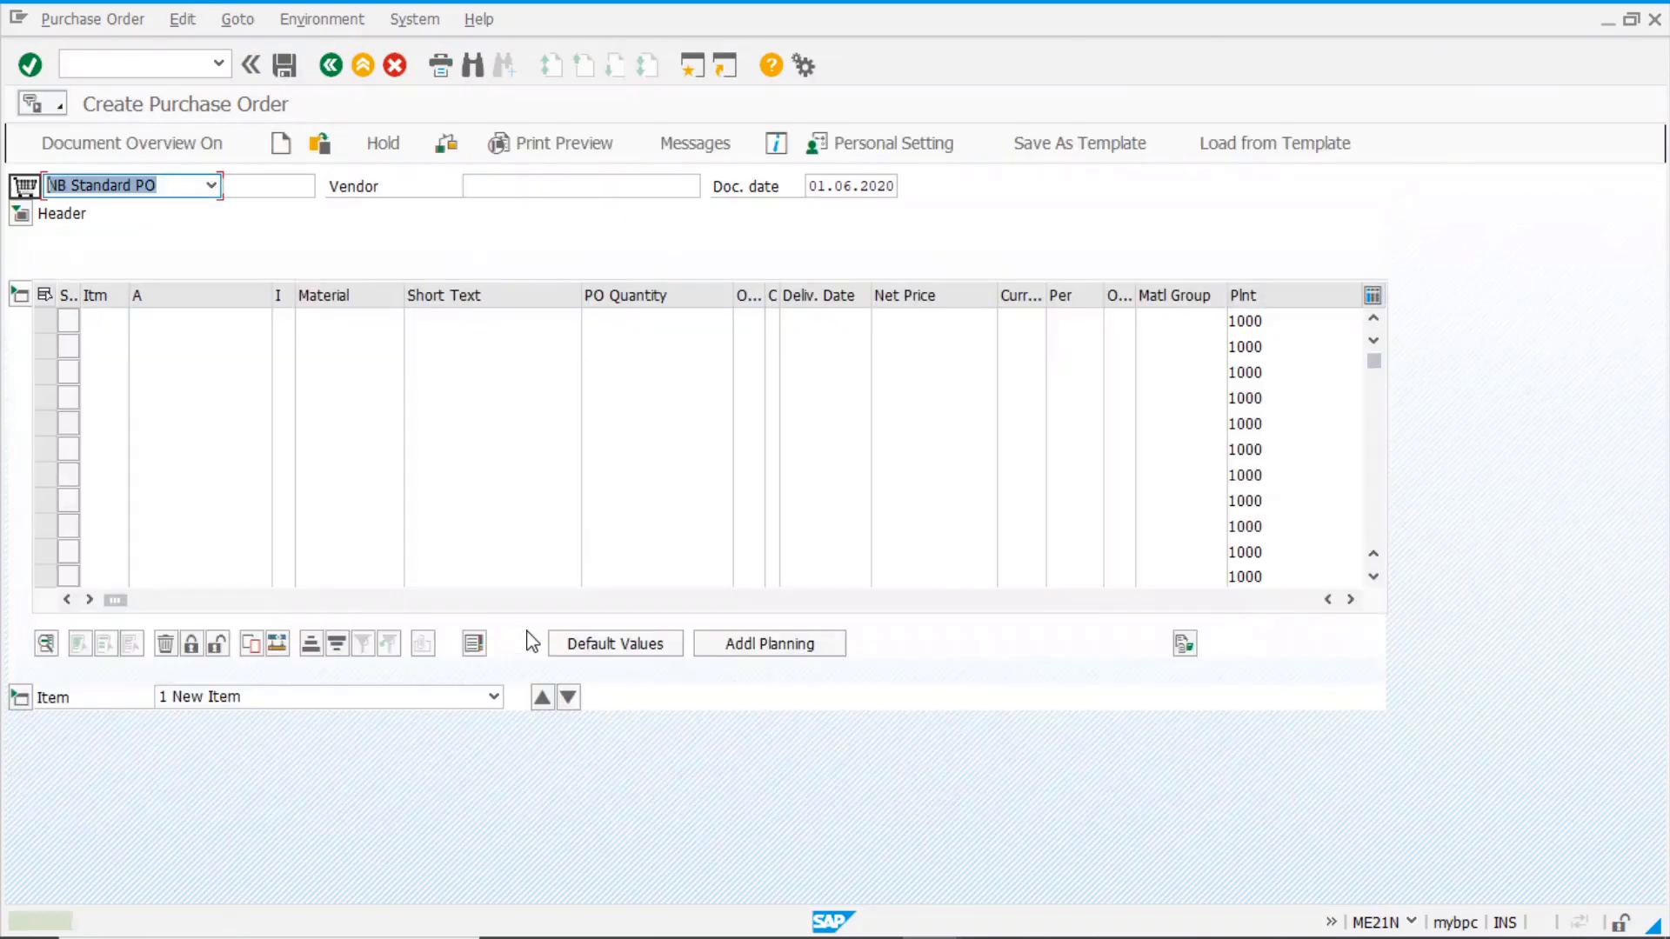